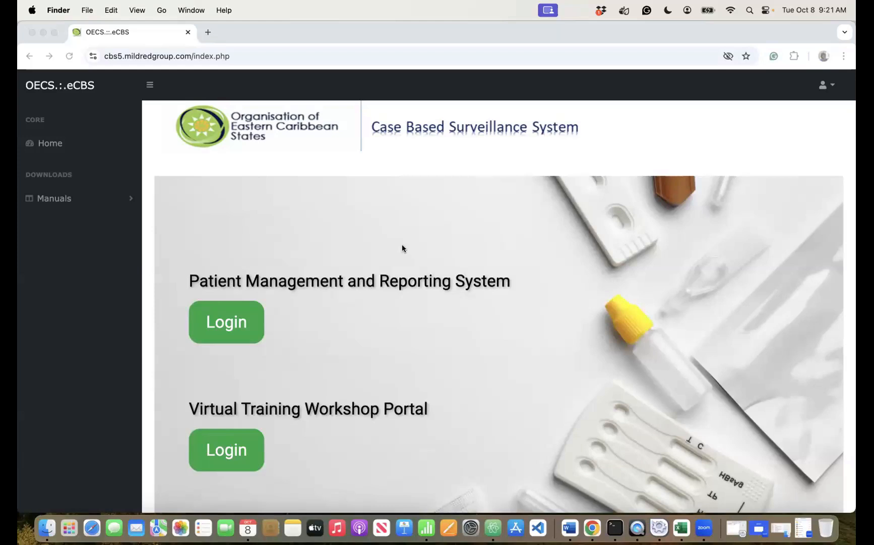
- Log in to Patient Management and Reporting System and open Upload Offline Data > Upload Screenings Template
left_click(229, 330)
left_click(229, 330)
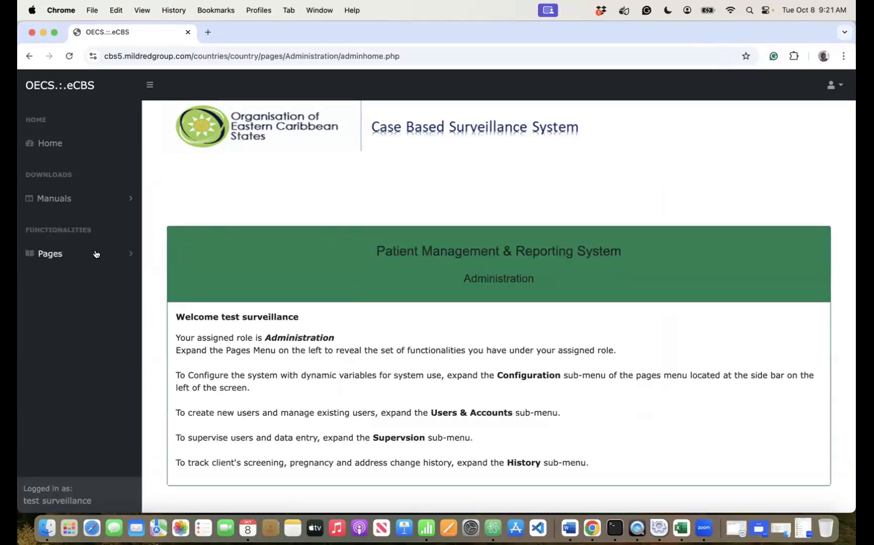
left_click(96, 254)
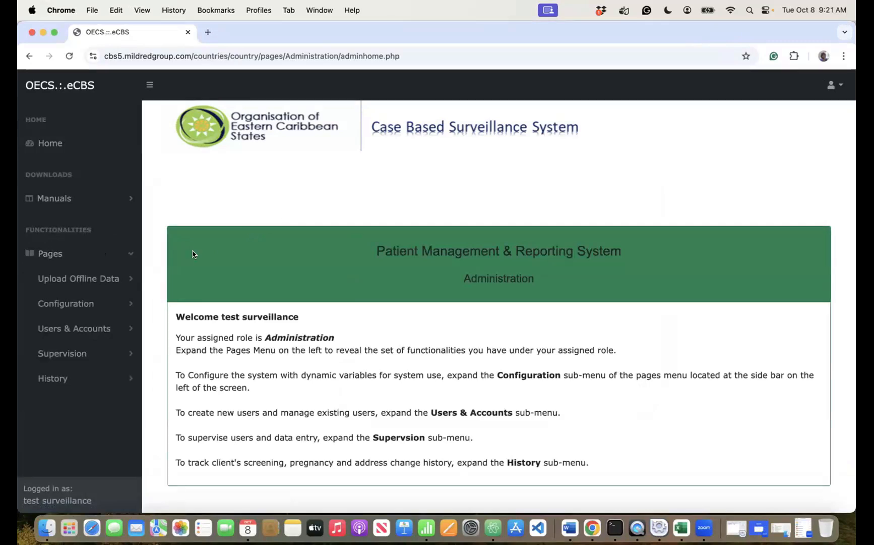
left_click(74, 281)
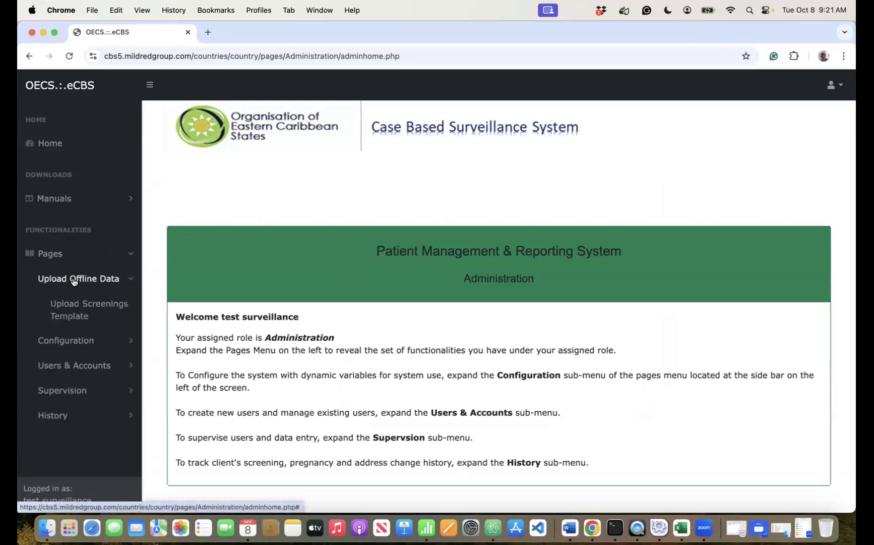
left_click(75, 280)
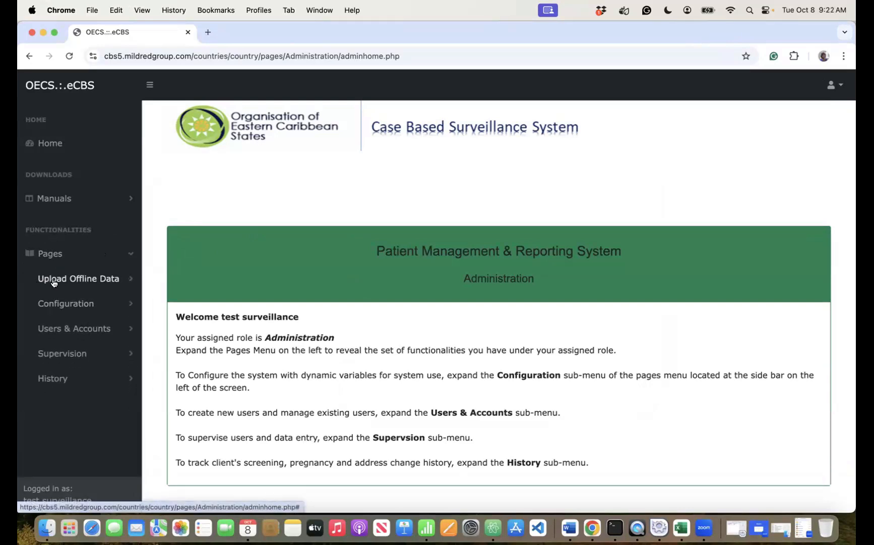
left_click(92, 277)
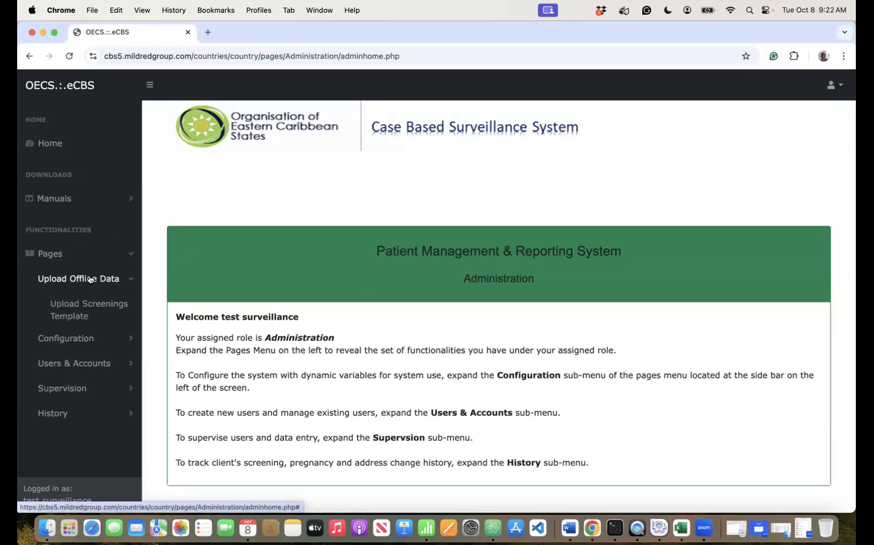
left_click(85, 304)
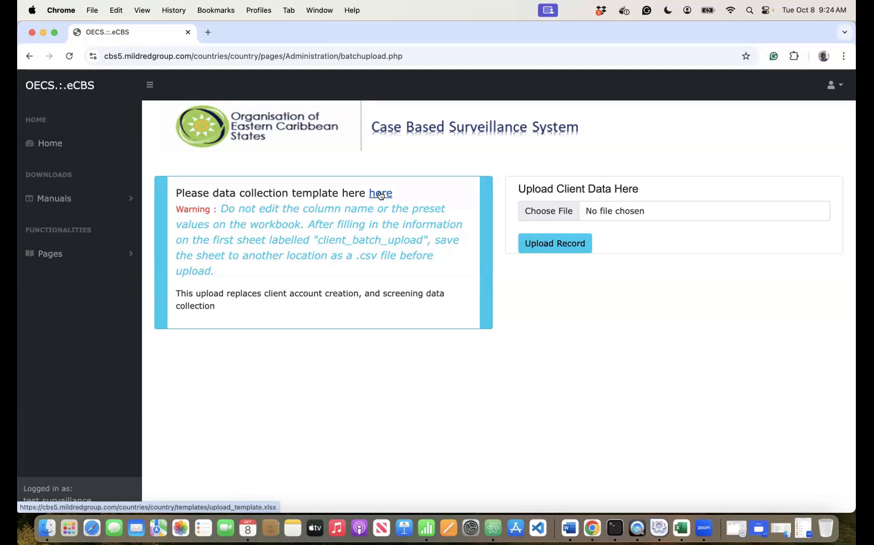
- Save the data collection template as upload_template.xlsx in Downloads and open it in Excel
left_click(381, 194)
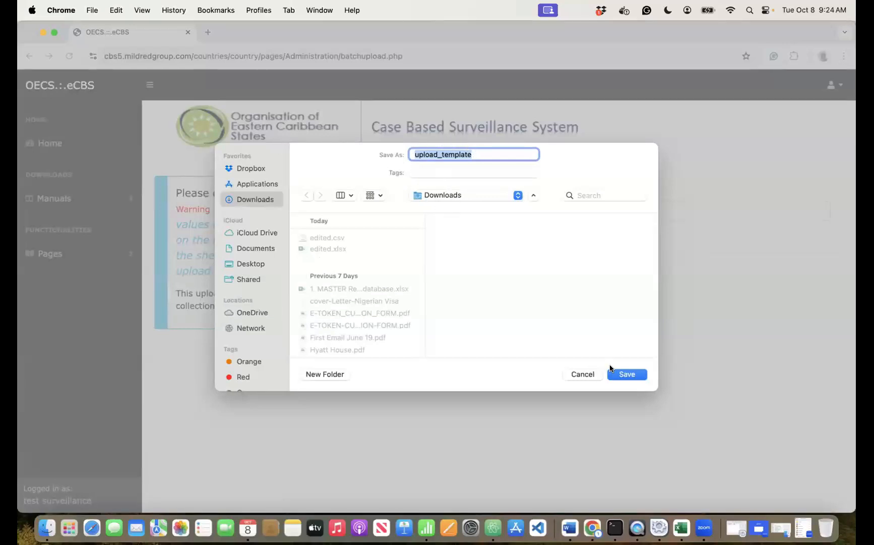
left_click(618, 374)
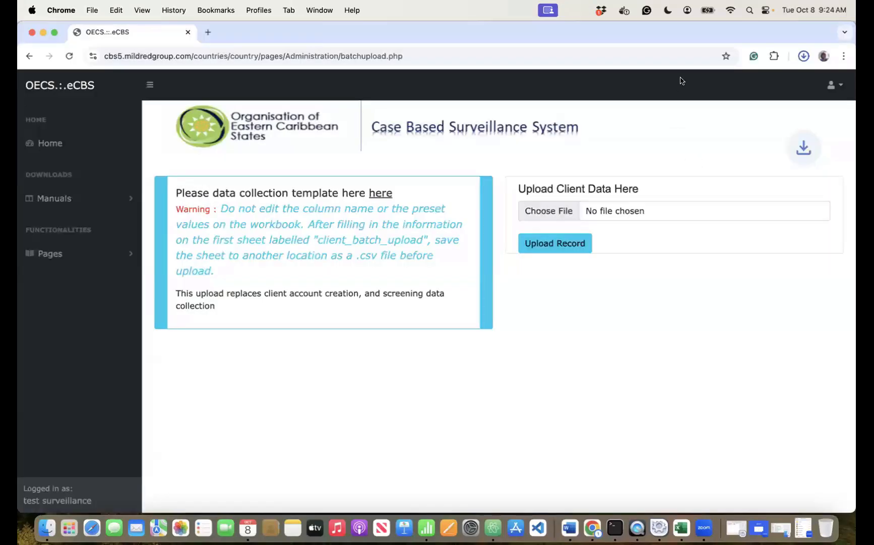
left_click(681, 86)
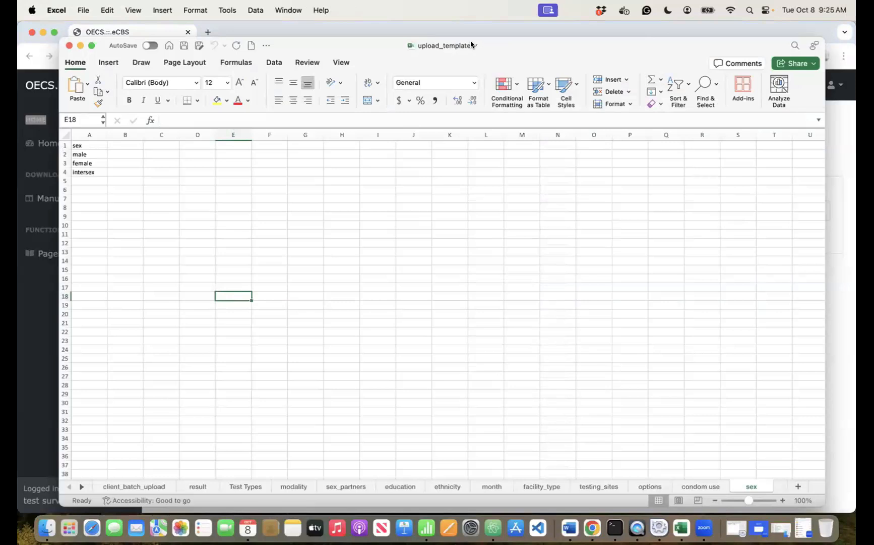
- Check the upload_template workbook's file name and save location from the title bar
left_click(471, 44)
left_click(501, 47)
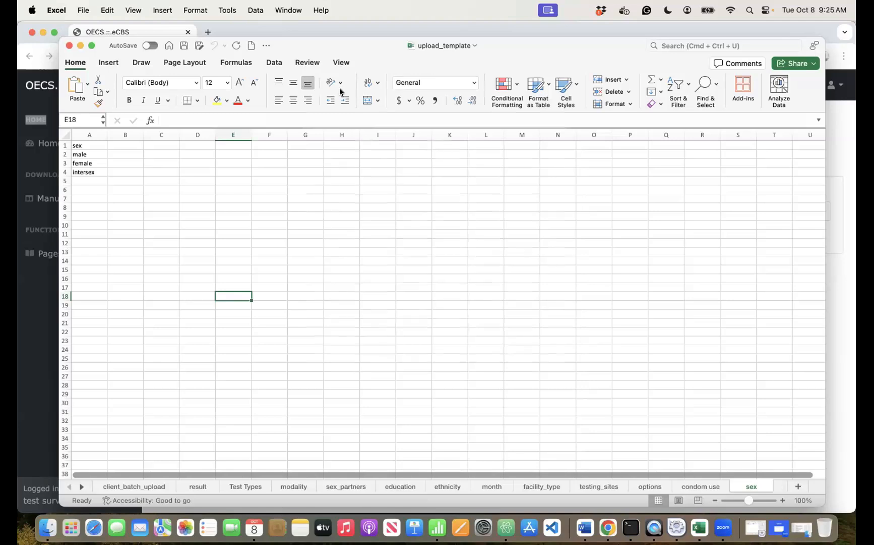
- Close the workbook and move upload_template.xlsx from Downloads to the Trash
left_click(69, 46)
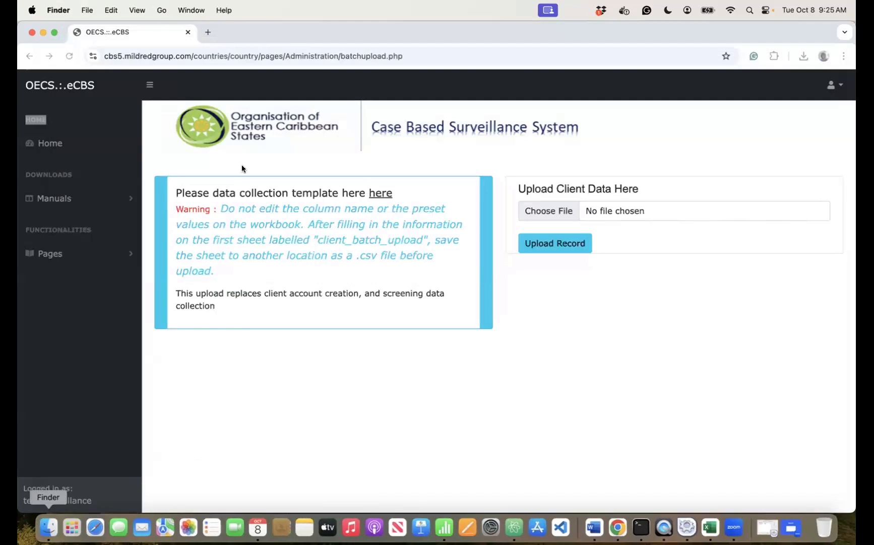
left_click(218, 122)
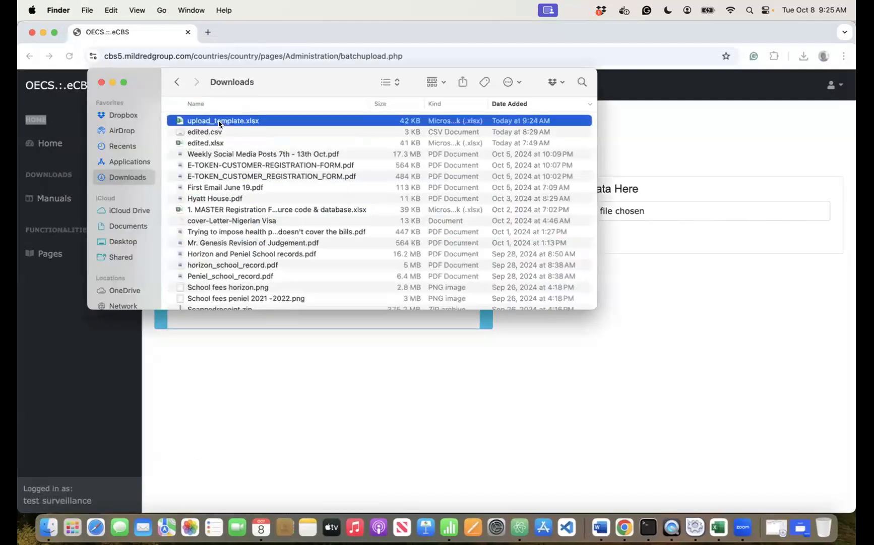
right_click(219, 123)
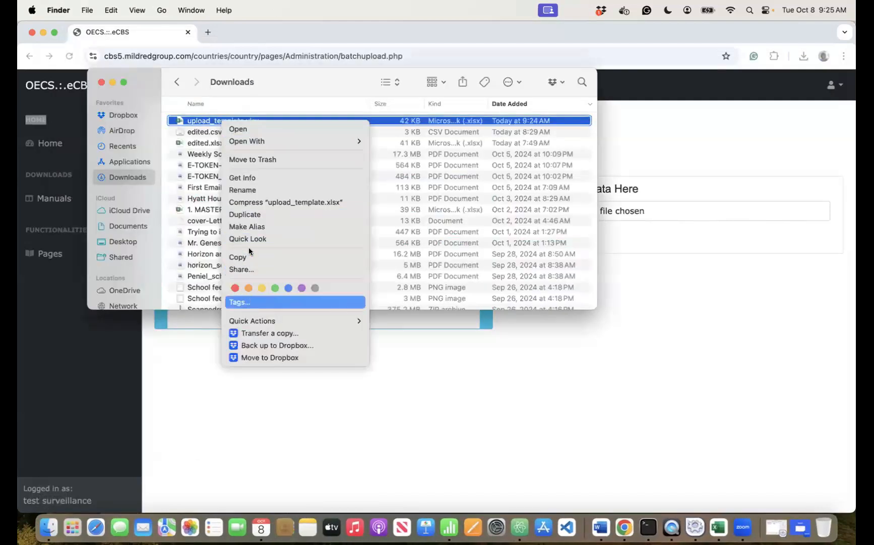
left_click(255, 160)
key("super+m")
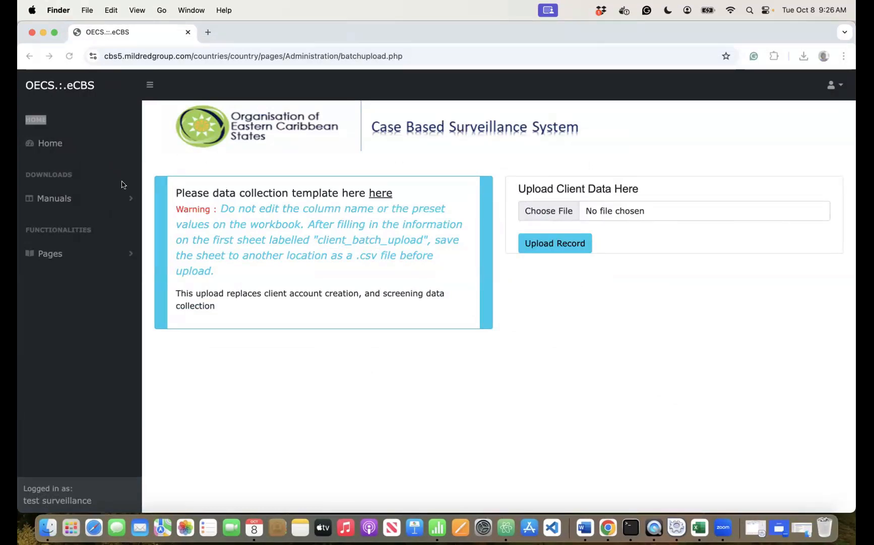
left_click(93, 256)
left_click(56, 254)
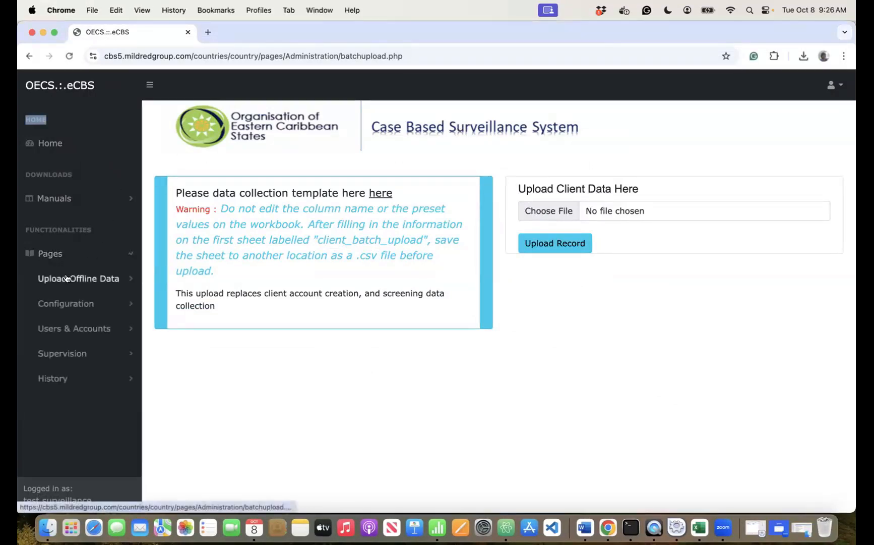
left_click(111, 279)
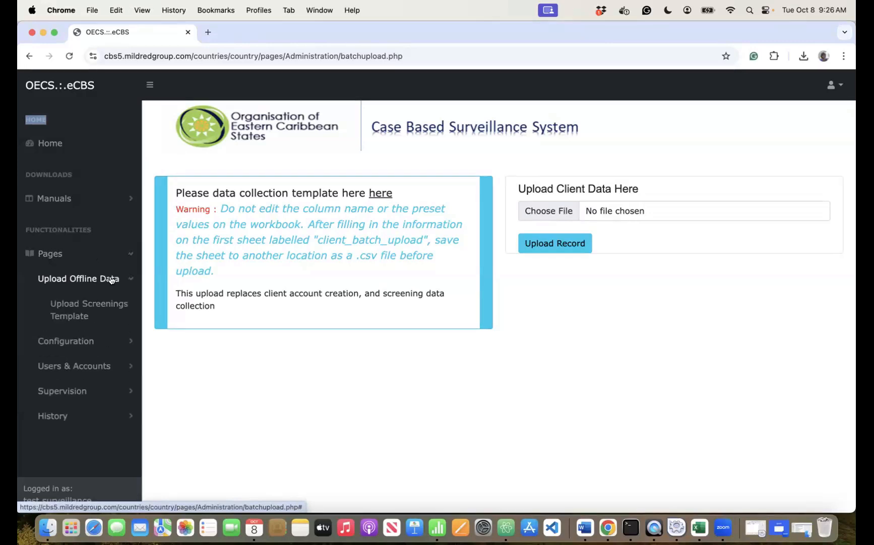
left_click(81, 310)
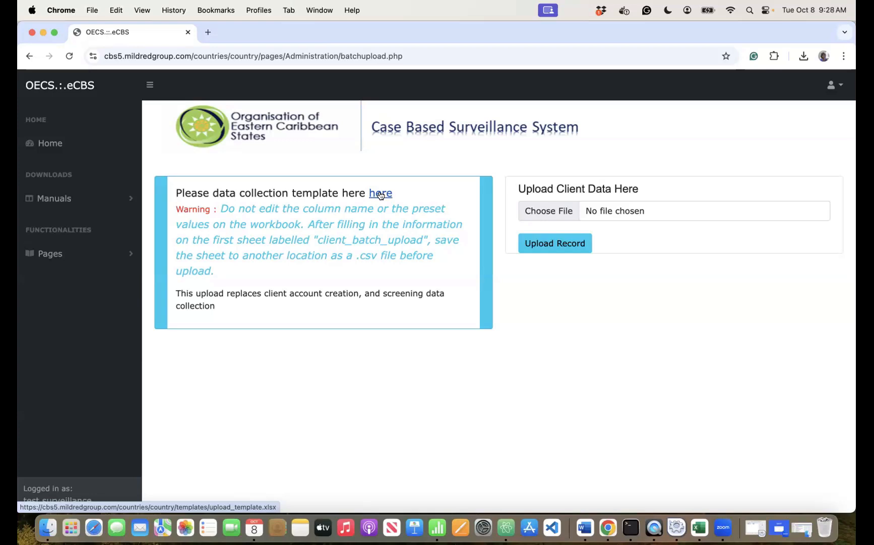
- Return to Upload Screenings Template and save a fresh upload_template.xlsx (41.2 KB) into Downloads
left_click(84, 256)
left_click(77, 286)
left_click(56, 315)
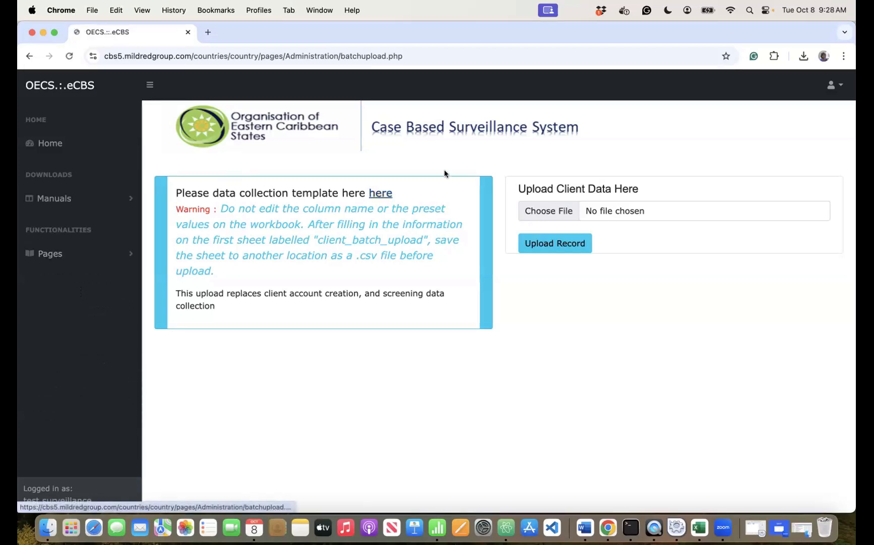
left_click(380, 193)
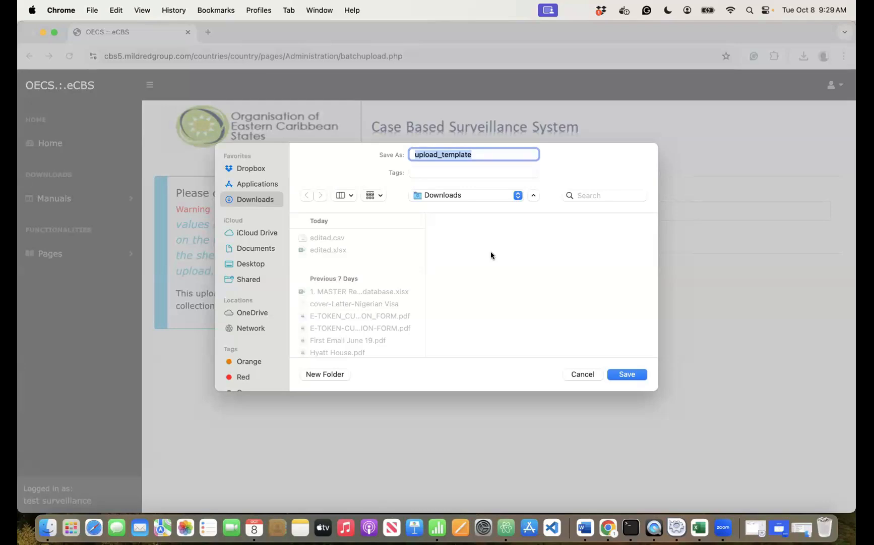
left_click(627, 374)
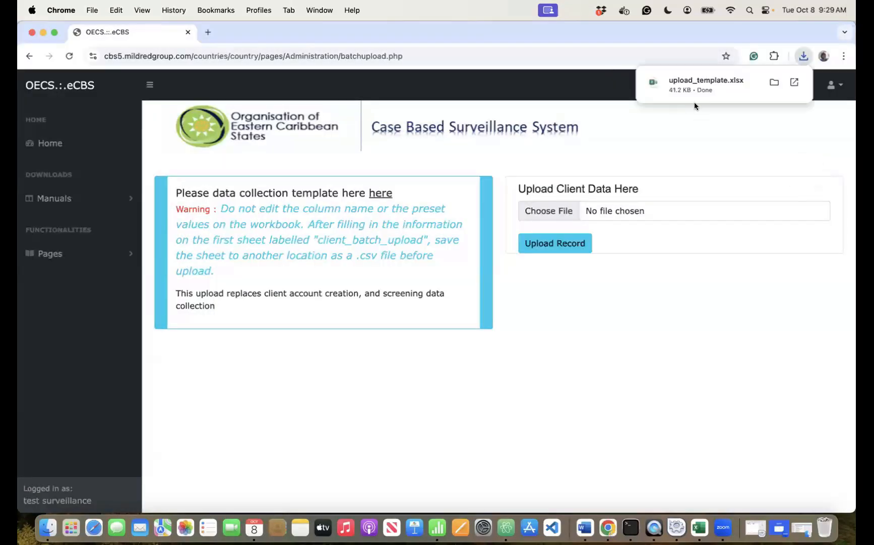
- Open the new template on client_batch_upload and review headers s/n through first_name
left_click(686, 86)
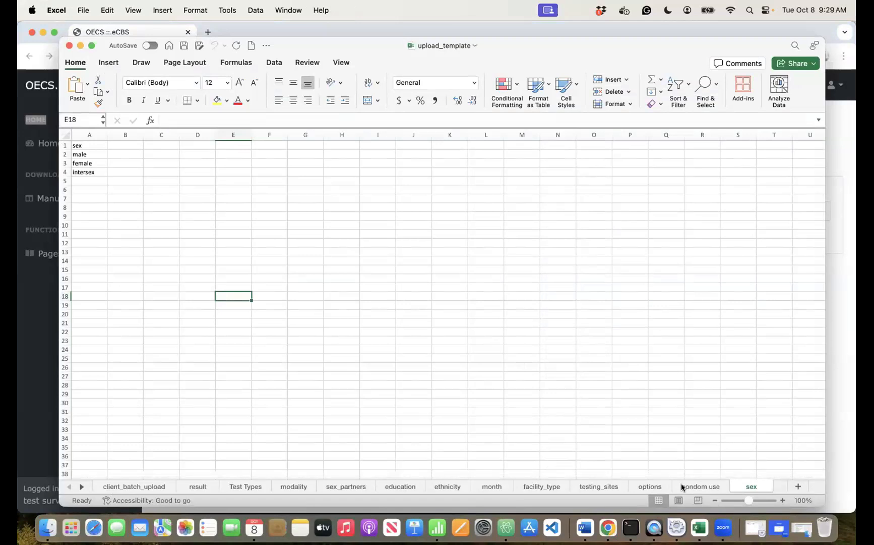
left_click(129, 484)
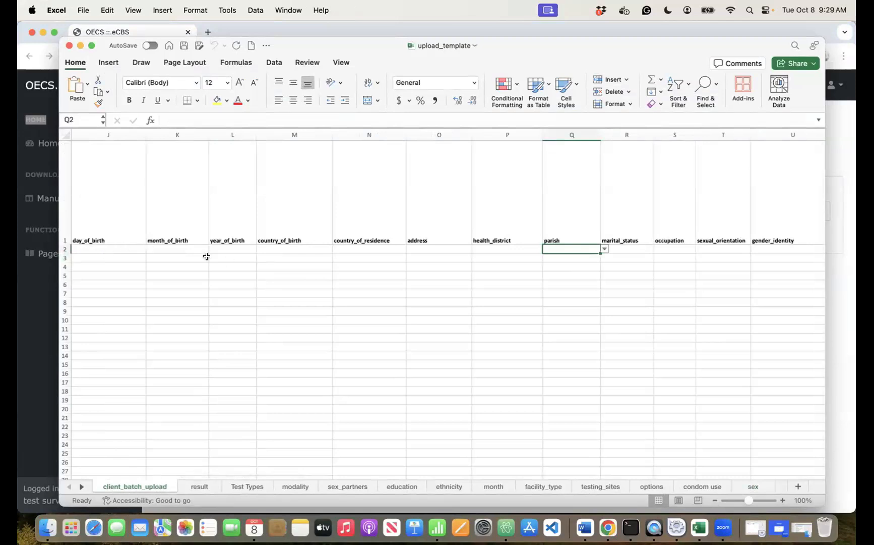
scroll(206, 256, "left", 10)
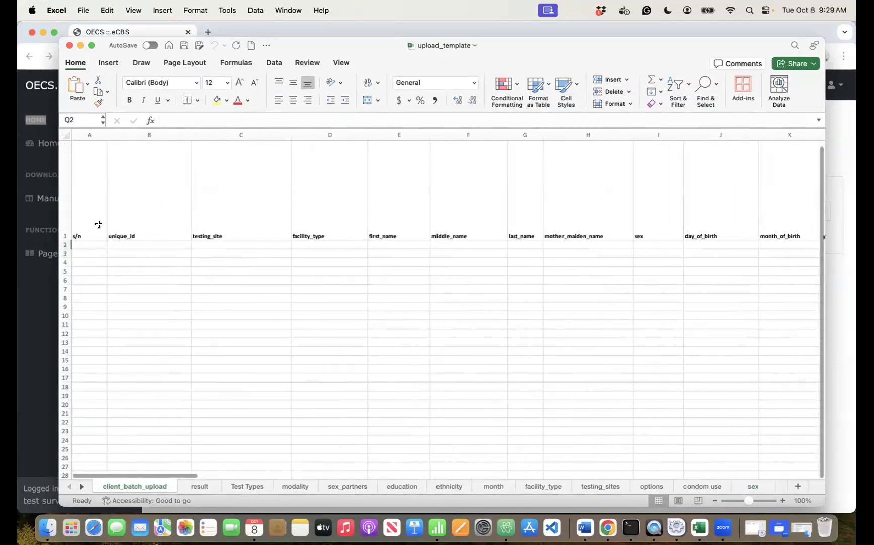
left_click(96, 228)
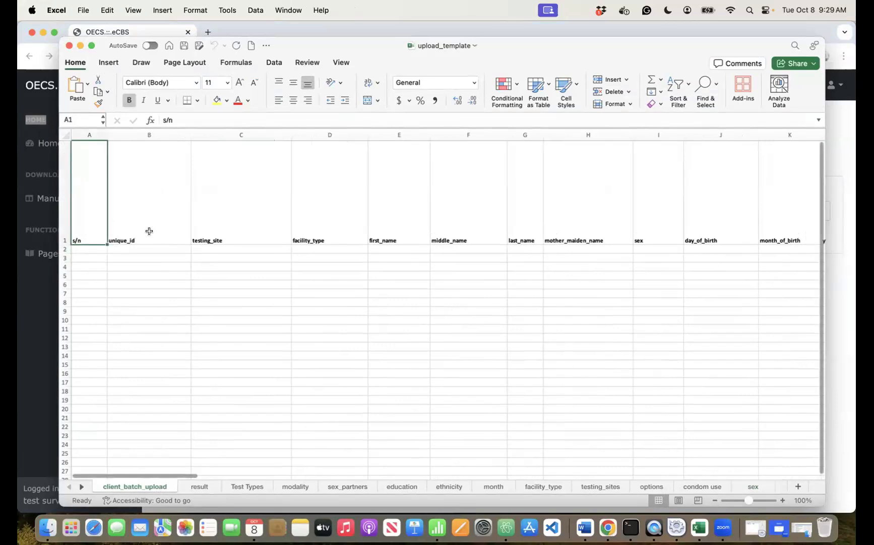
left_click(174, 227)
left_click(273, 216)
left_click(337, 213)
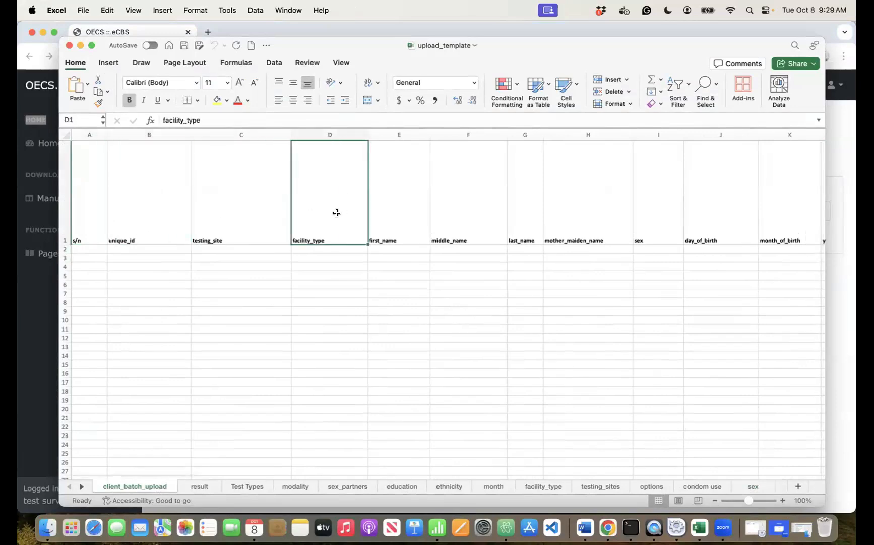
left_click(408, 228)
- Review the remaining headers and the result and Test Types lists, then return to column A
scroll(461, 261, "right", 10)
scroll(460, 261, "right", 15)
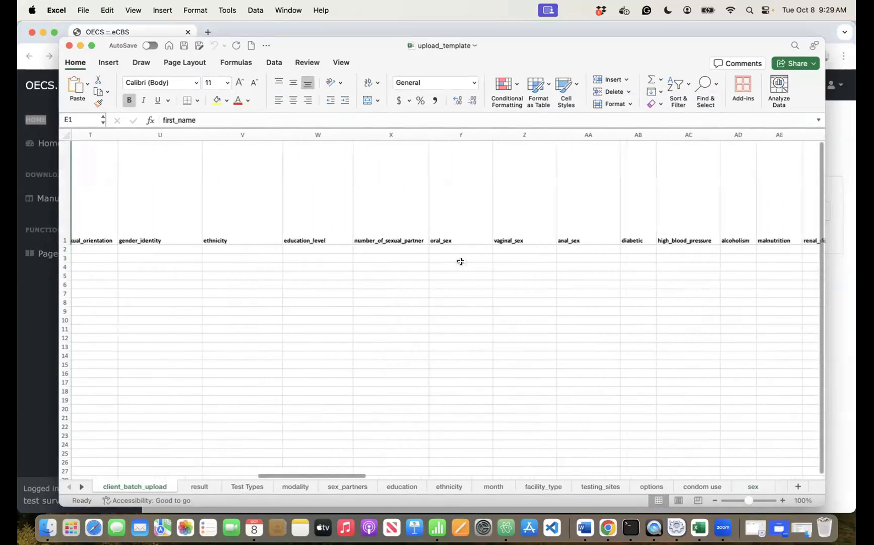
scroll(461, 261, "right", 3)
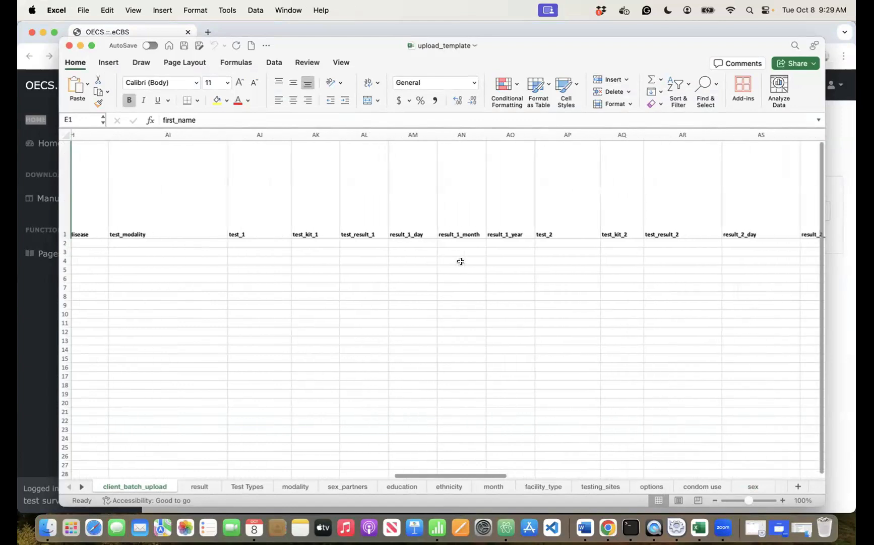
left_click(199, 487)
left_click(237, 485)
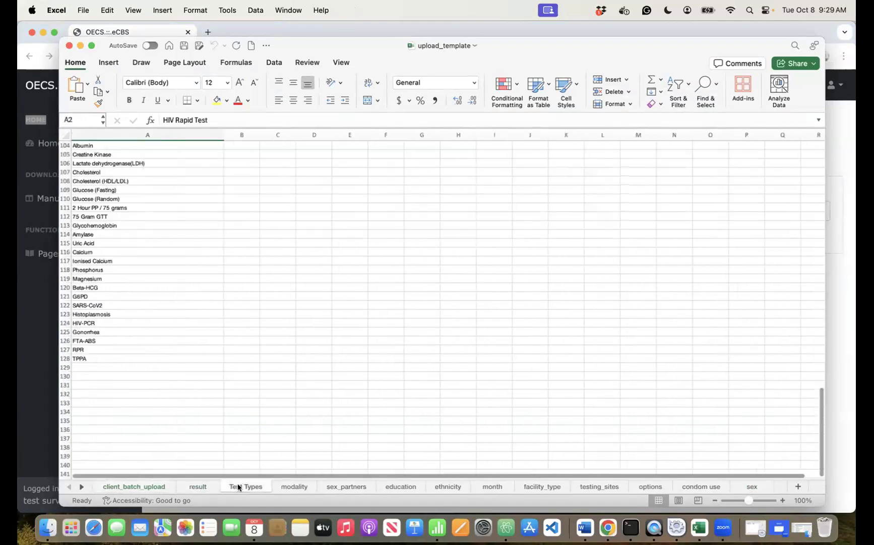
left_click(125, 486)
scroll(335, 251, "left", 5)
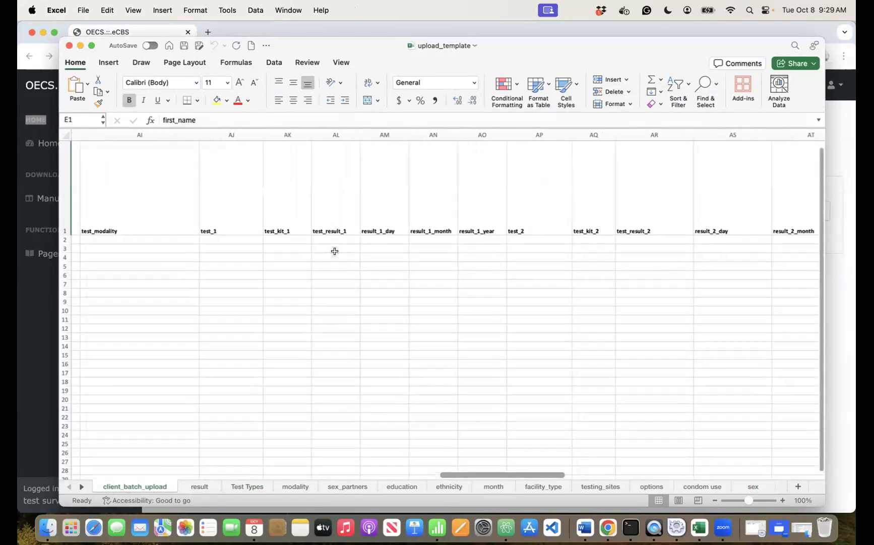
scroll(334, 250, "left", 15)
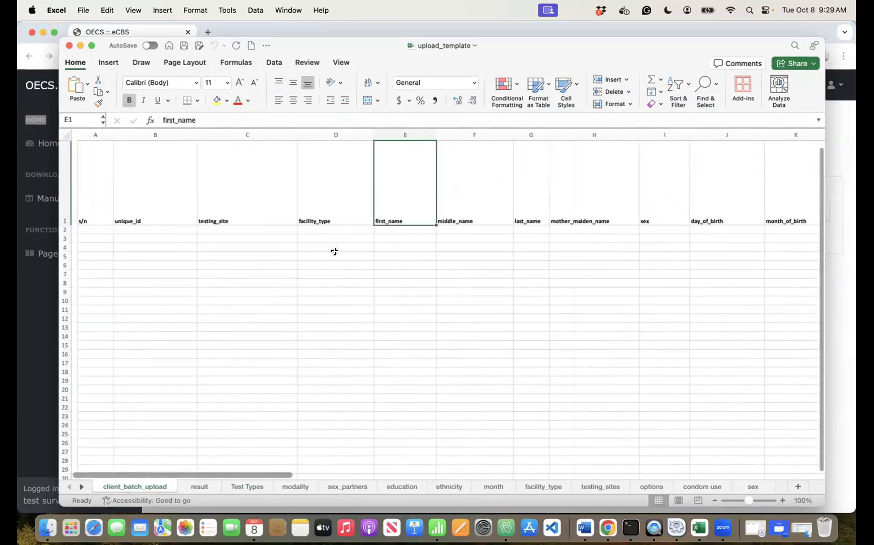
left_click(306, 229)
left_click(372, 230)
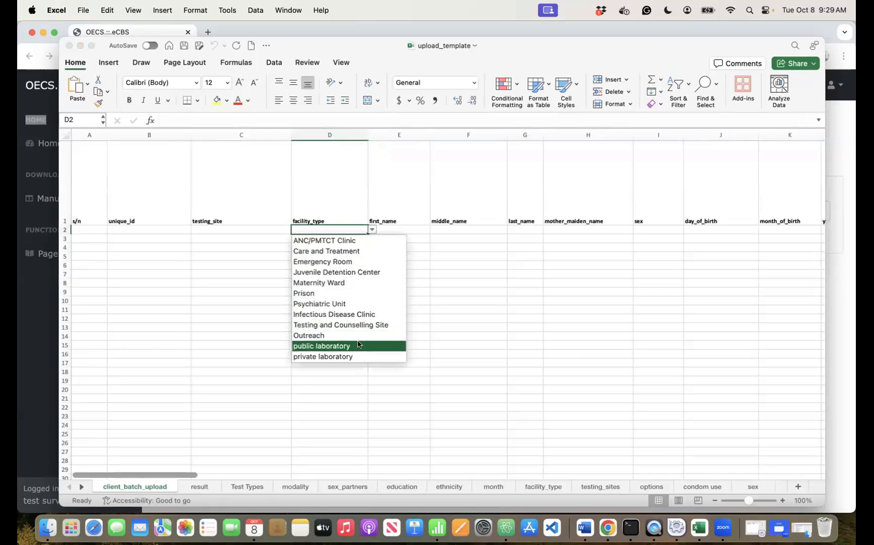
left_click(449, 247)
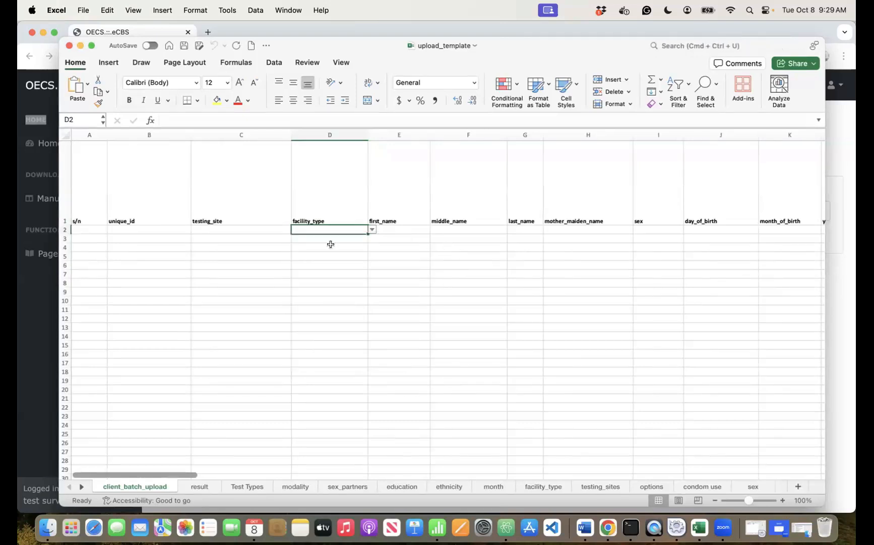
left_click(255, 231)
left_click(296, 230)
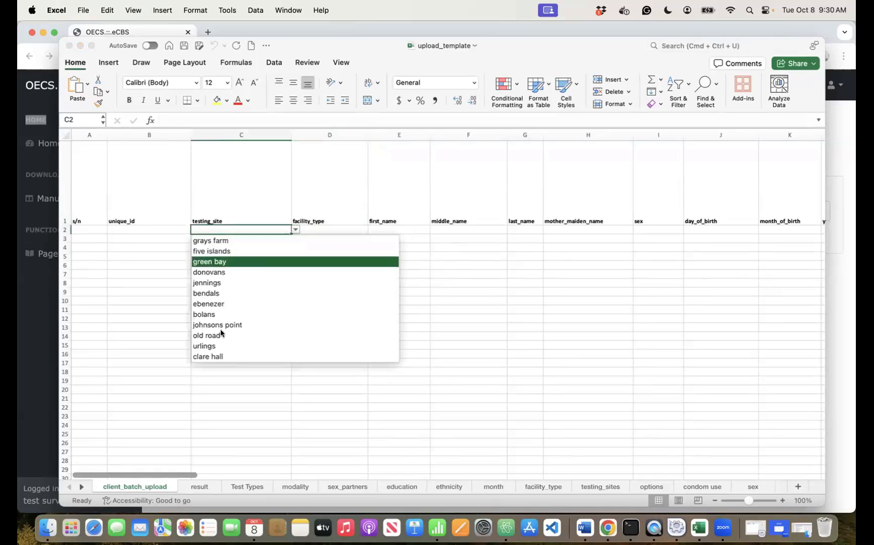
scroll(221, 331, "down", 10)
scroll(221, 333, "down", 2)
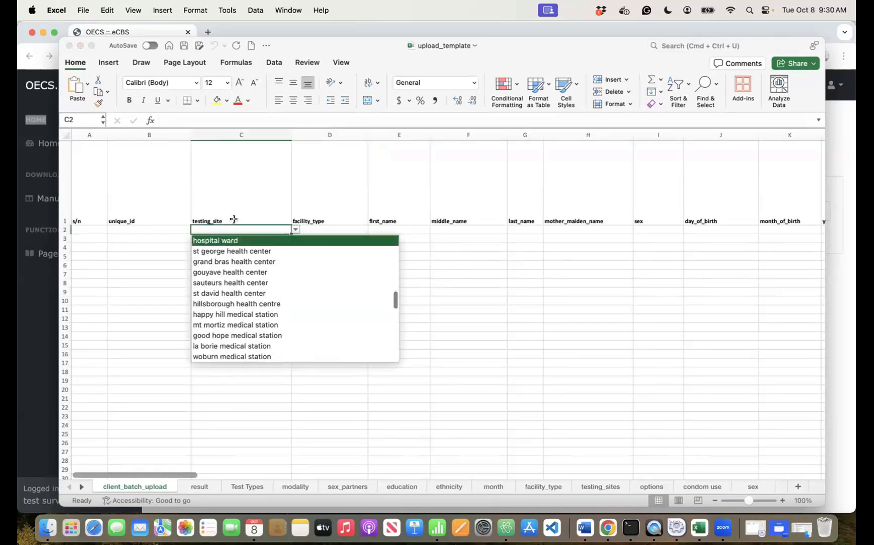
left_click(242, 190)
left_click(288, 262)
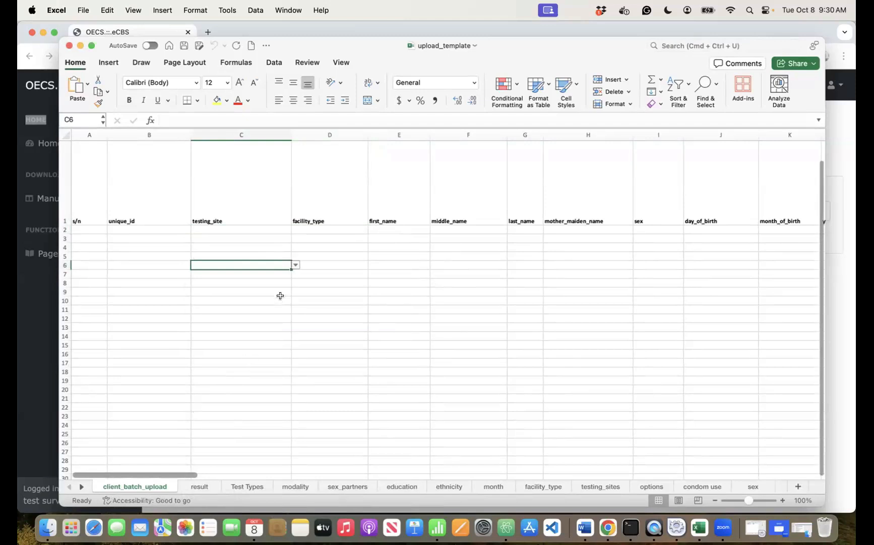
scroll(341, 284, "right", 5)
scroll(341, 283, "left", 5)
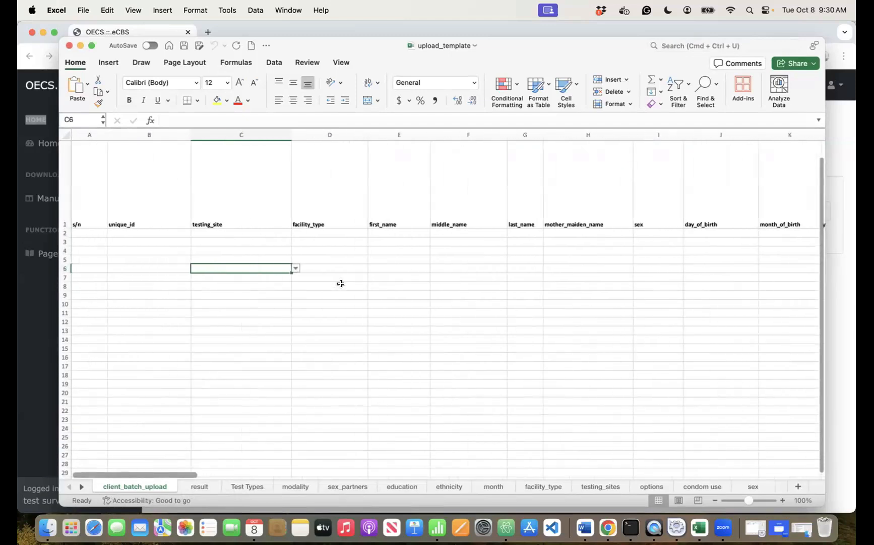
left_click(264, 232)
left_click(325, 232)
scroll(429, 275, "right", 10)
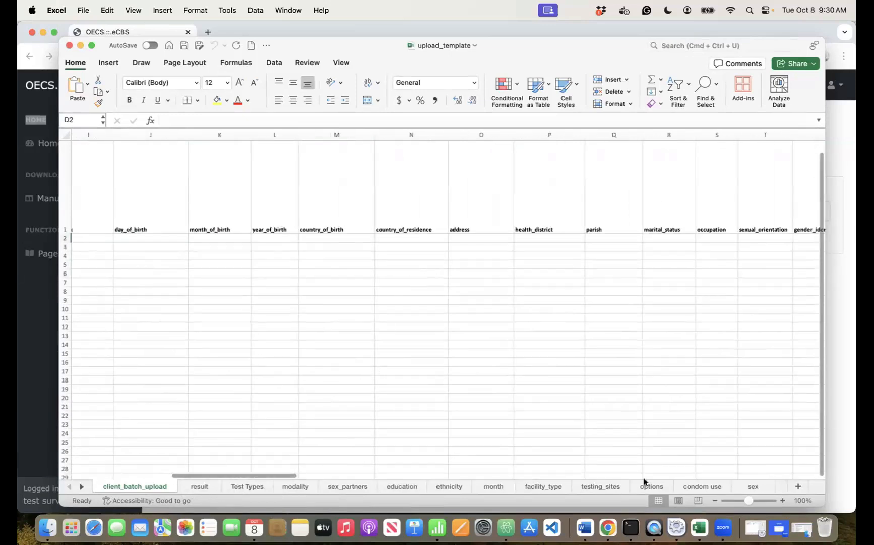
- Review the education, sex_partners, modality and testing_sites value lists in the template
left_click(407, 486)
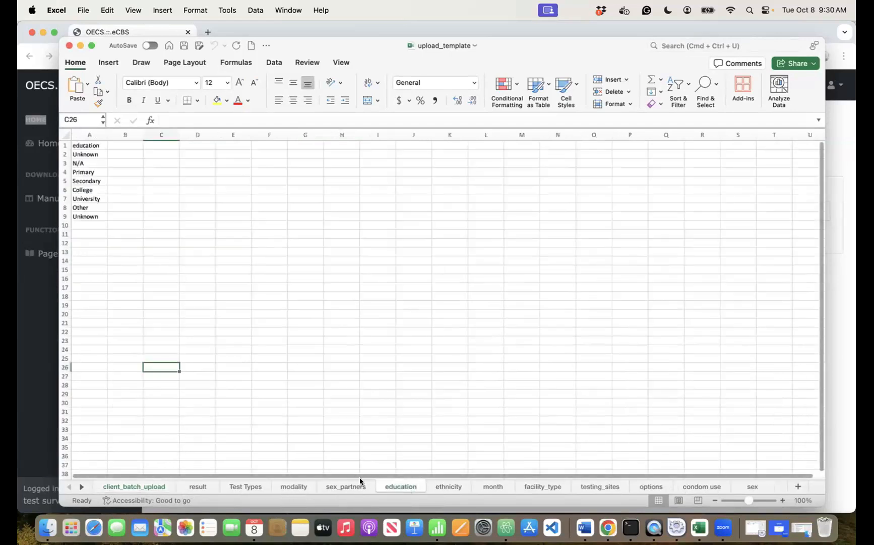
left_click(336, 485)
left_click(287, 486)
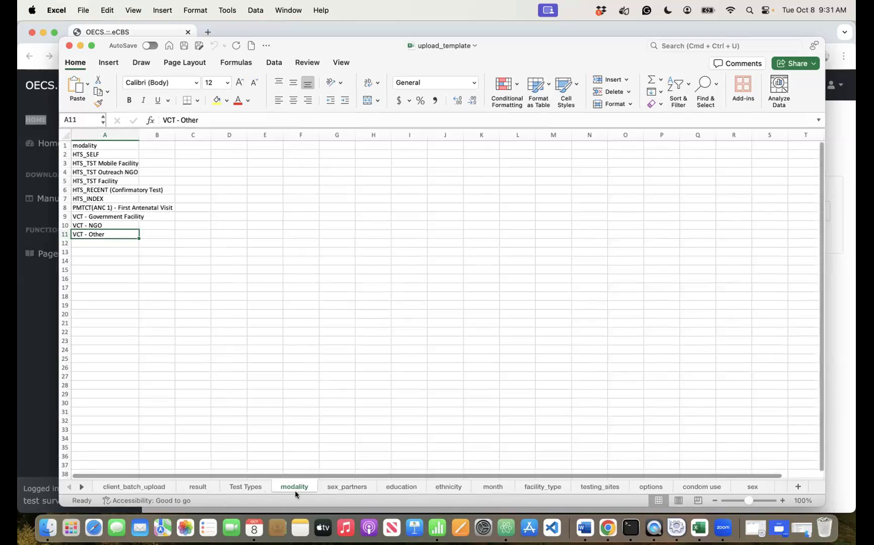
left_click(602, 485)
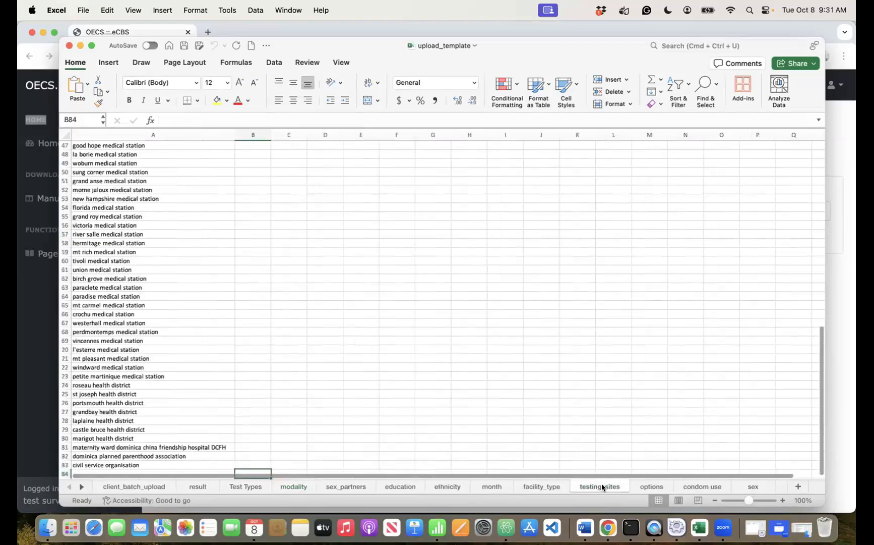
scroll(155, 248, "up", 15)
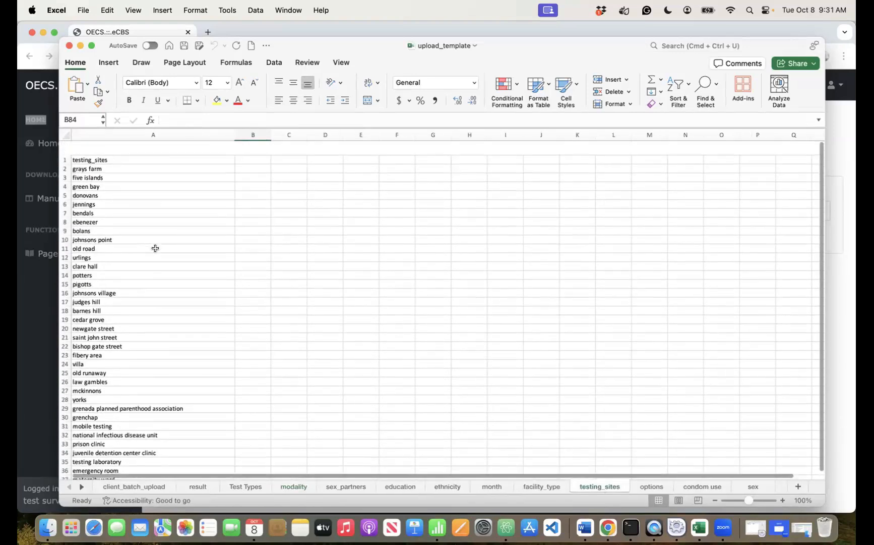
- Open the eCBS Configuration > Testing & Management Sites page for comparison
left_click(52, 271)
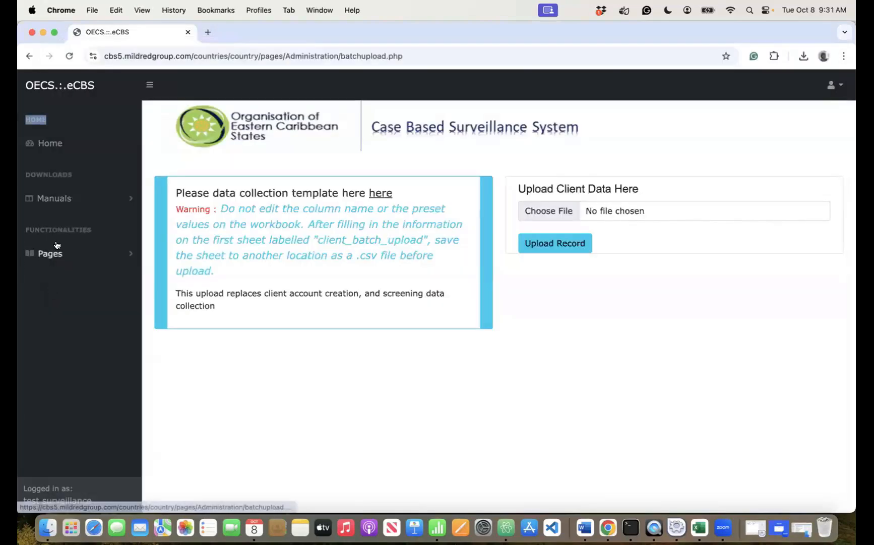
left_click(52, 253)
left_click(55, 303)
left_click(55, 338)
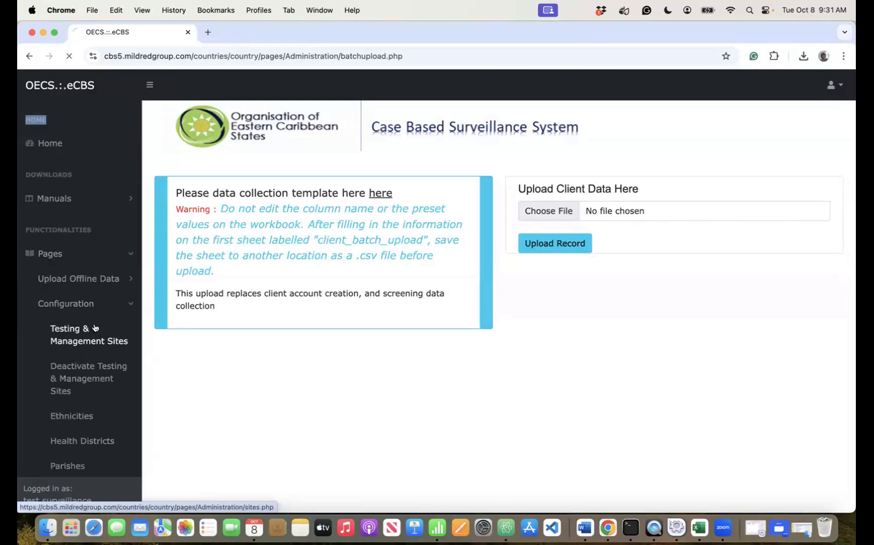
scroll(650, 358, "down", 5)
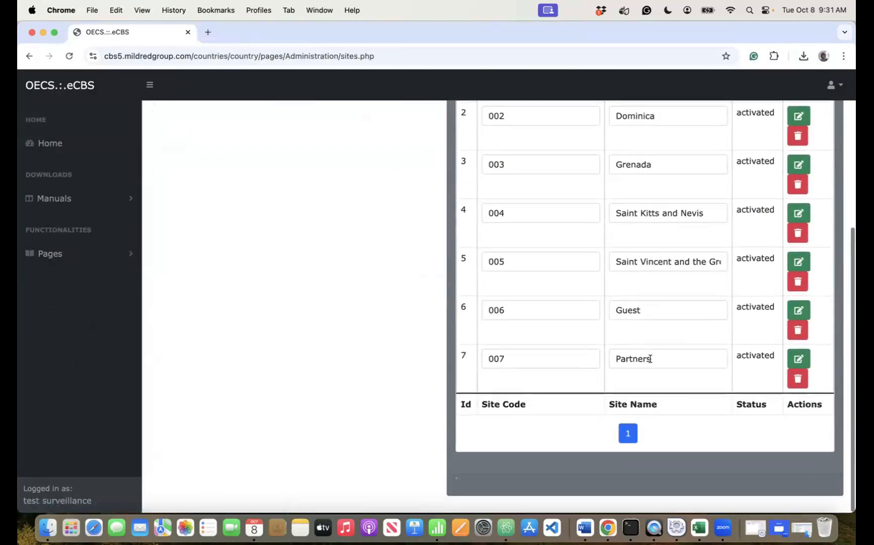
scroll(651, 358, "up", 5)
- Select the site names in testing_sites column A, starting from grays farm
left_click(699, 527)
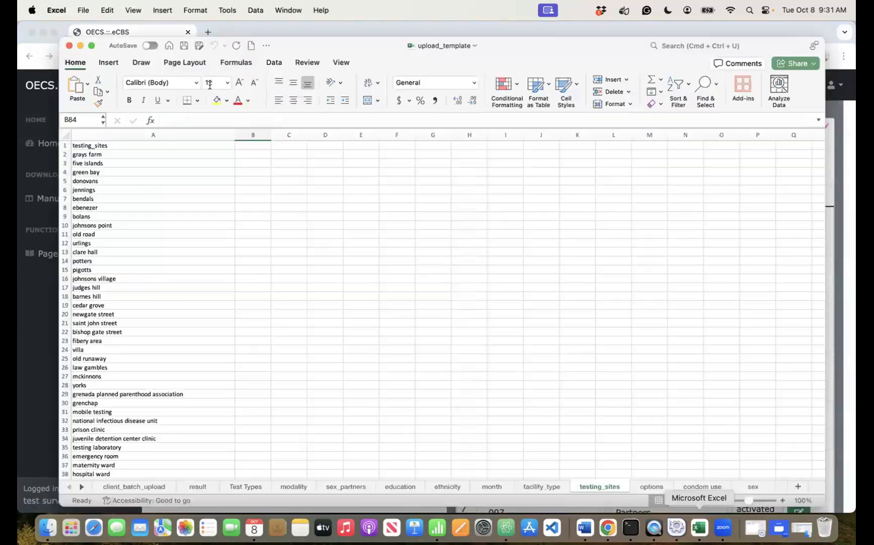
left_click(85, 144)
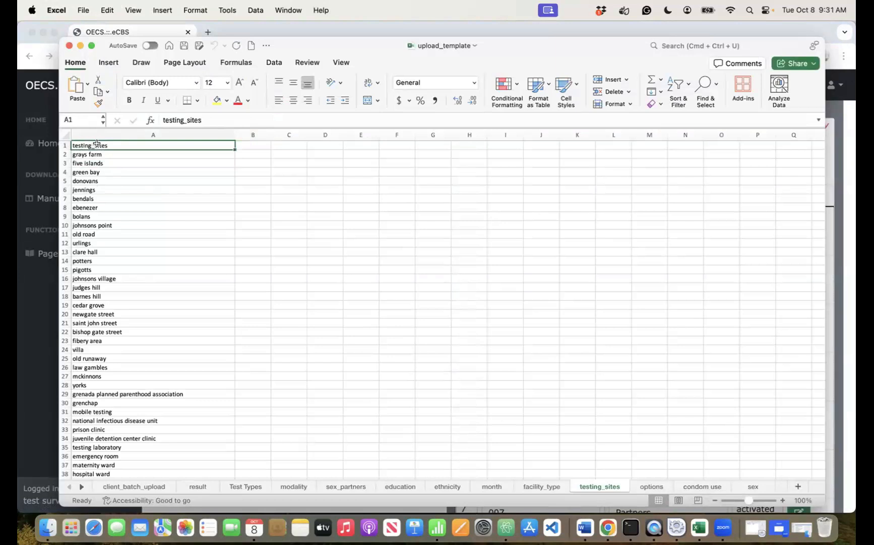
left_click(89, 155)
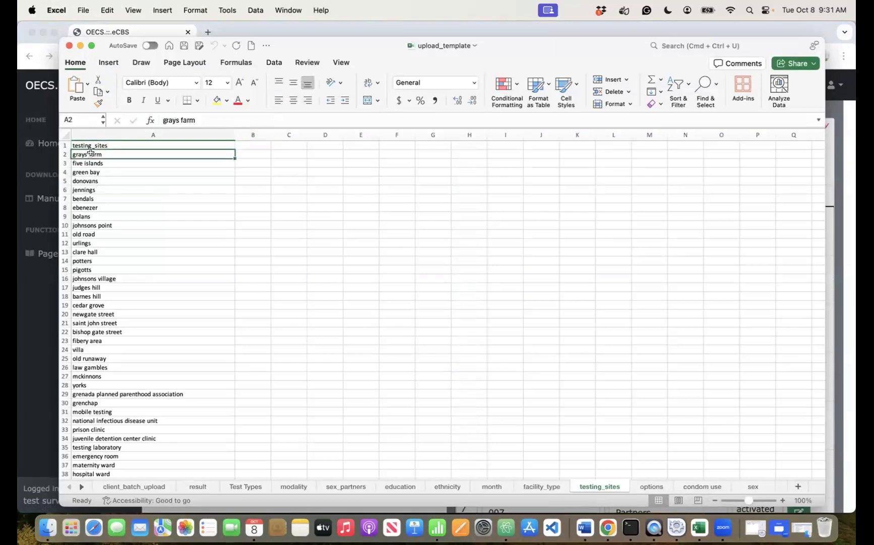
key("ctrl+space")
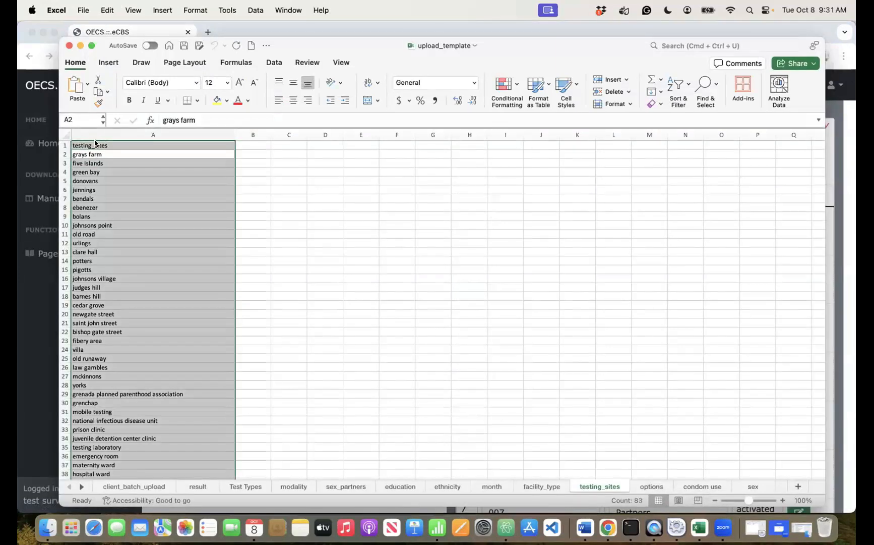
left_click(101, 143)
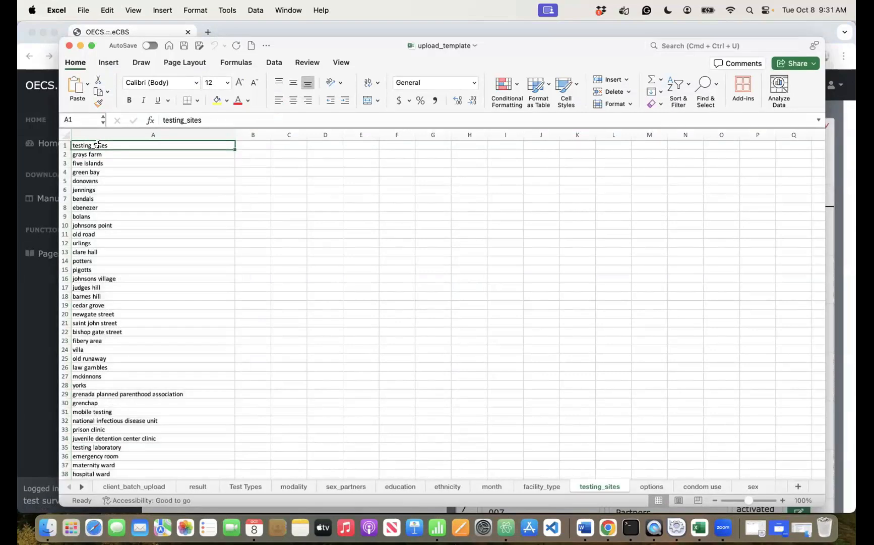
key("super+shift+Down")
scroll(100, 162, "up", 15)
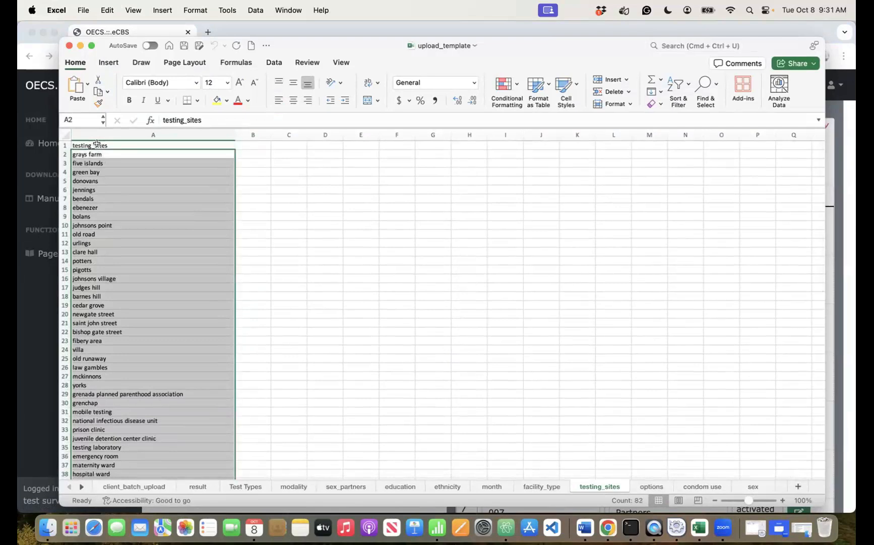
left_click(171, 190)
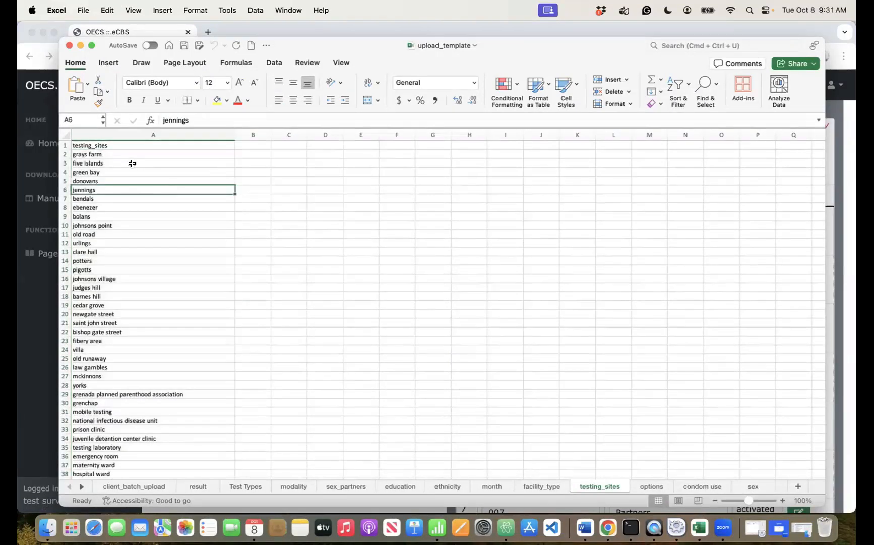
left_click(129, 163)
left_click(111, 154)
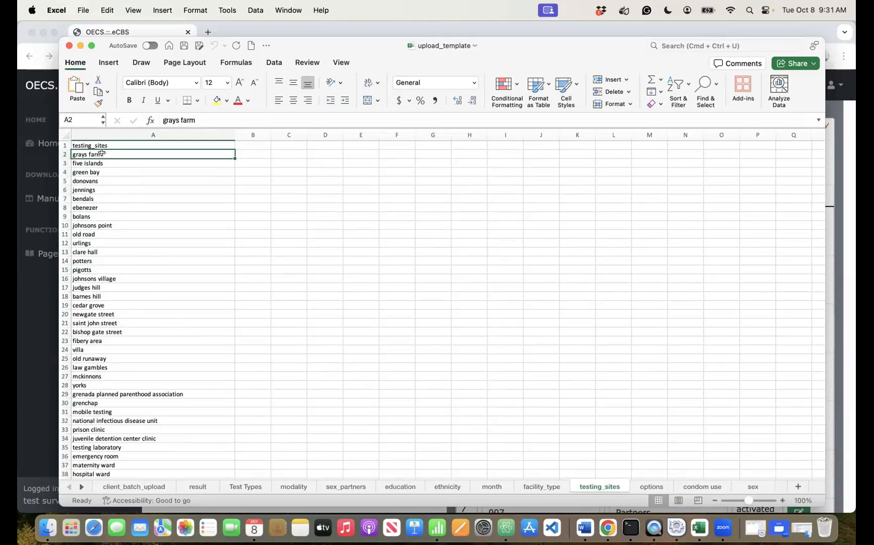
- Delete all column A site entries and restore the 'testing_sites' header in A1
key("super+a")
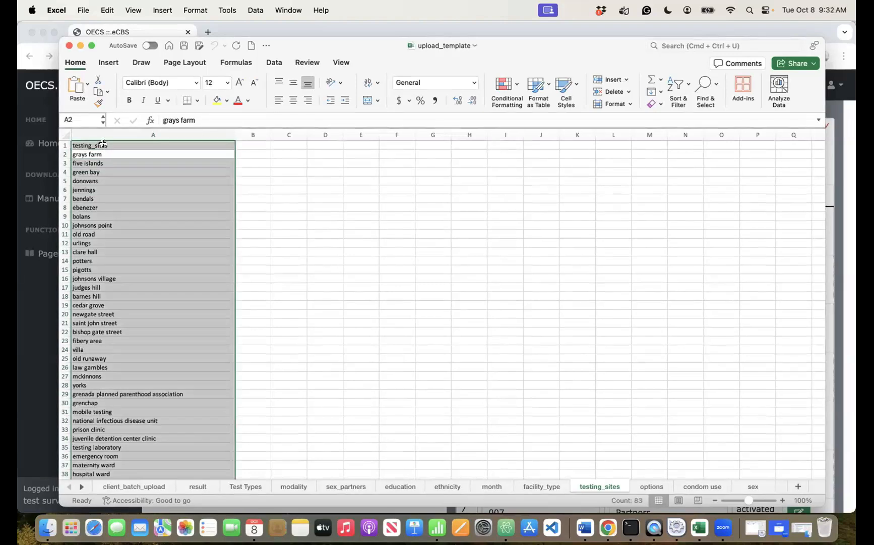
key("BackSpace")
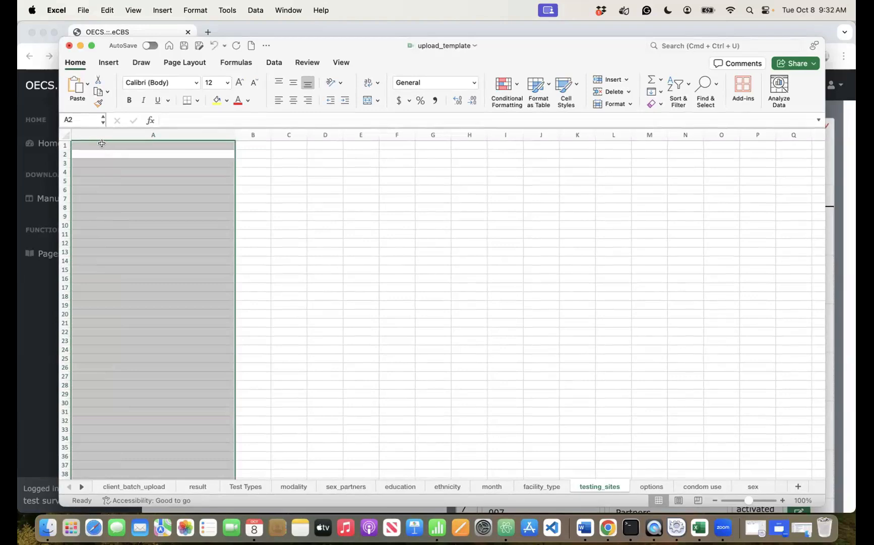
left_click(102, 144)
type("testing_s")
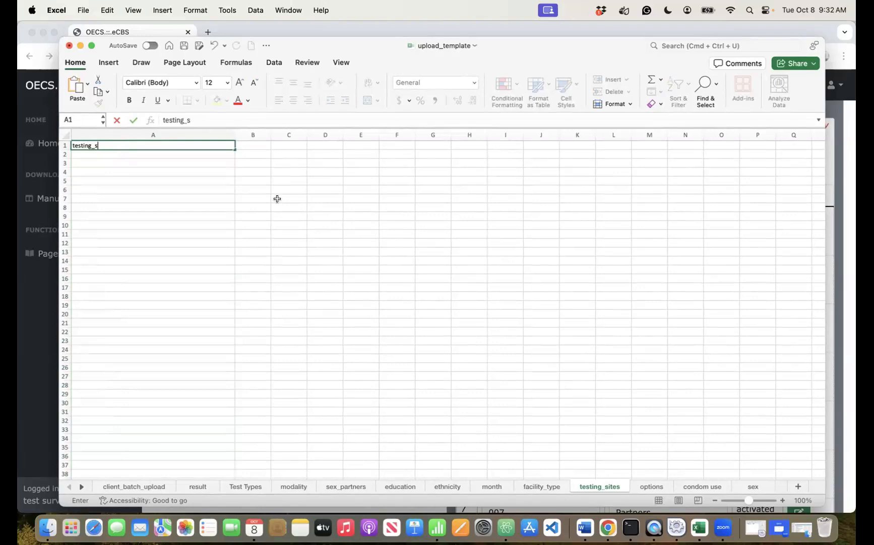
type("ites")
key("Return")
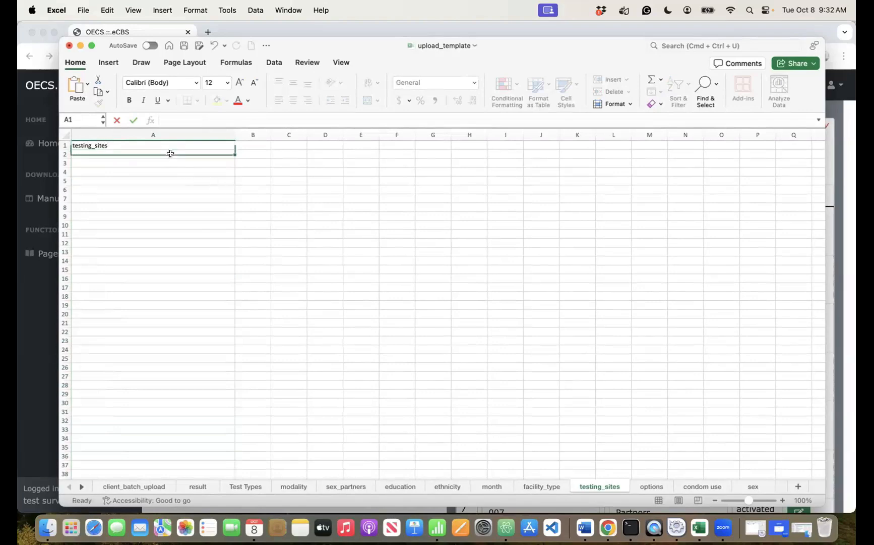
left_click(32, 387)
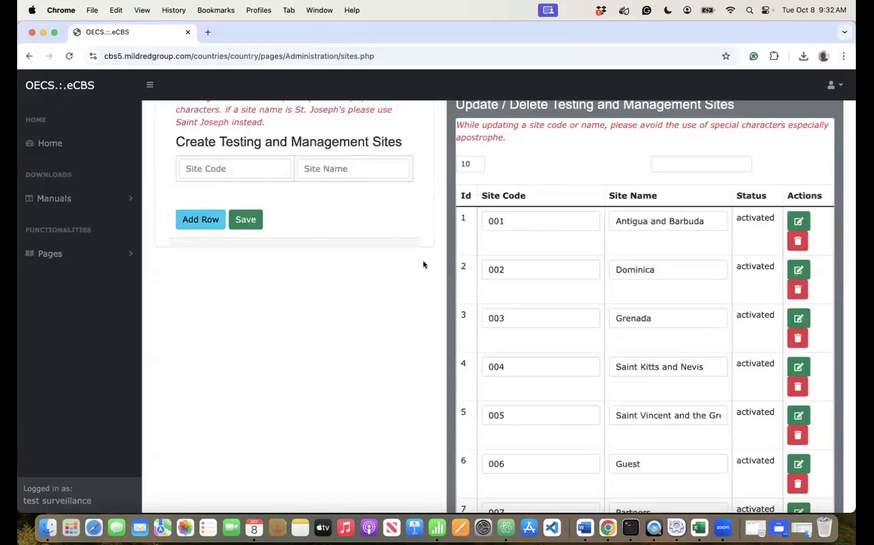
- Select and copy 'Antigua and Barbuda' from site 001's Site Name field
left_click(709, 223)
key("super+a")
key("super+c")
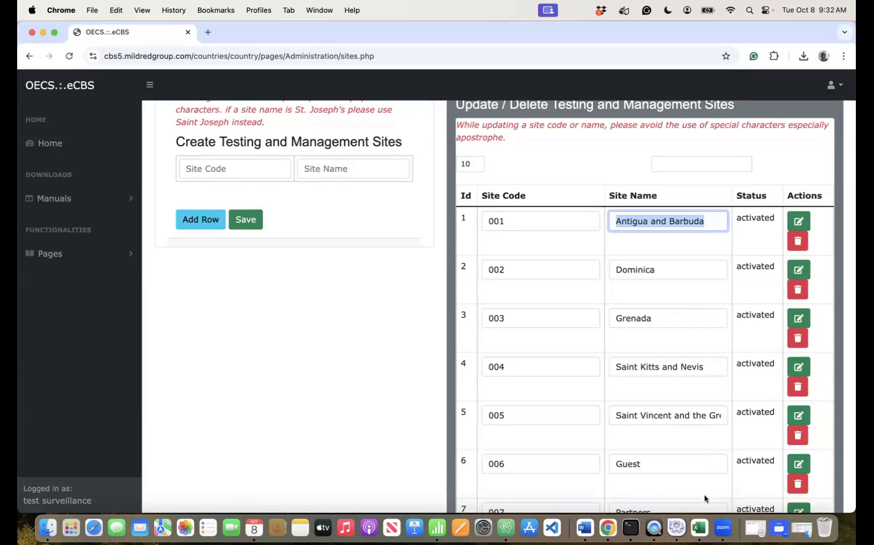
- Paste Antigua and Barbuda into A2, copy Dominica from eCBS, then show the ethnicity sheet
left_click(700, 526)
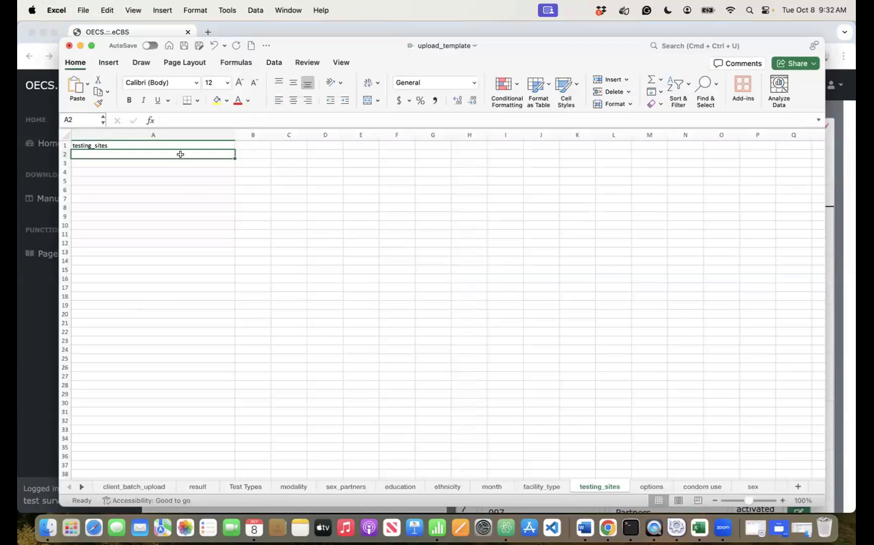
key("super+v")
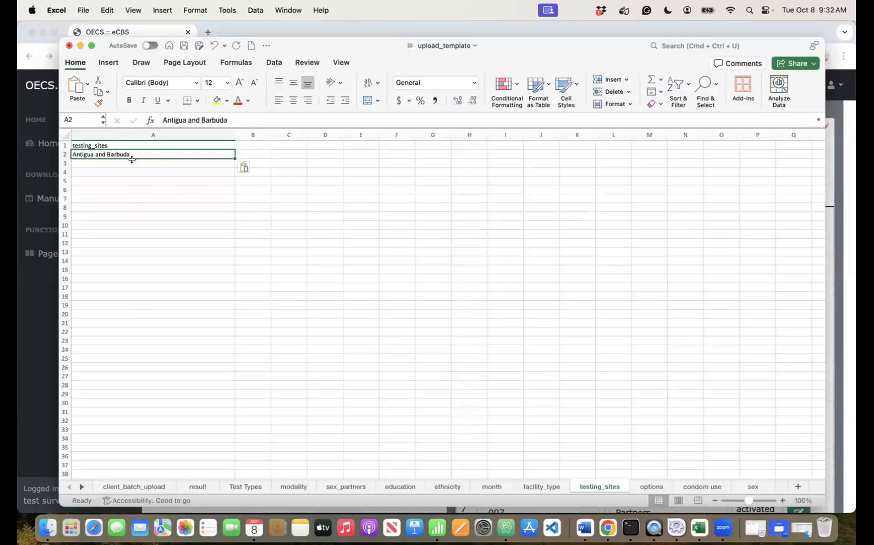
key("Return")
left_click(609, 527)
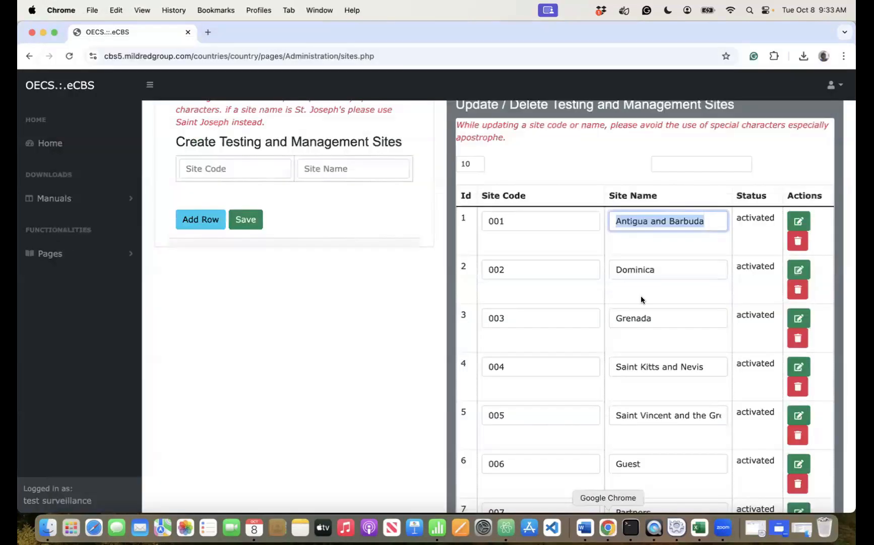
double_click(654, 270)
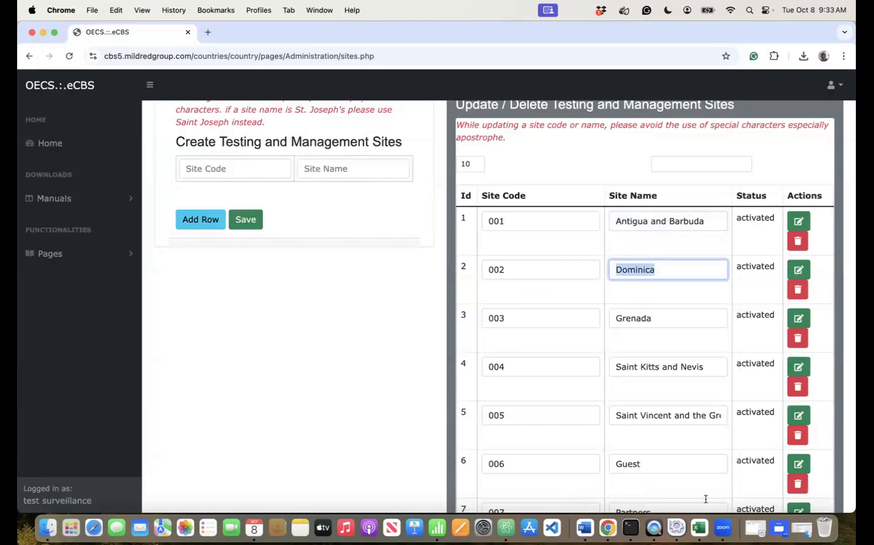
left_click(700, 527)
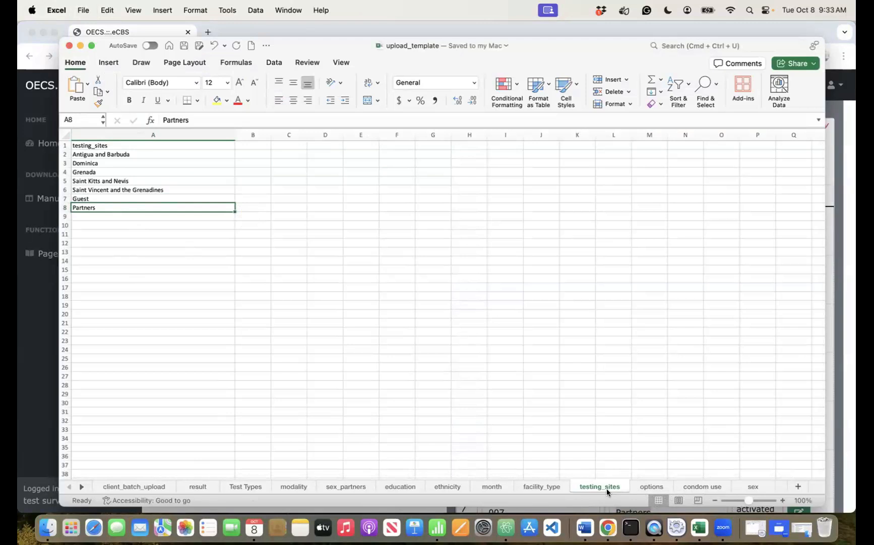
left_click(441, 486)
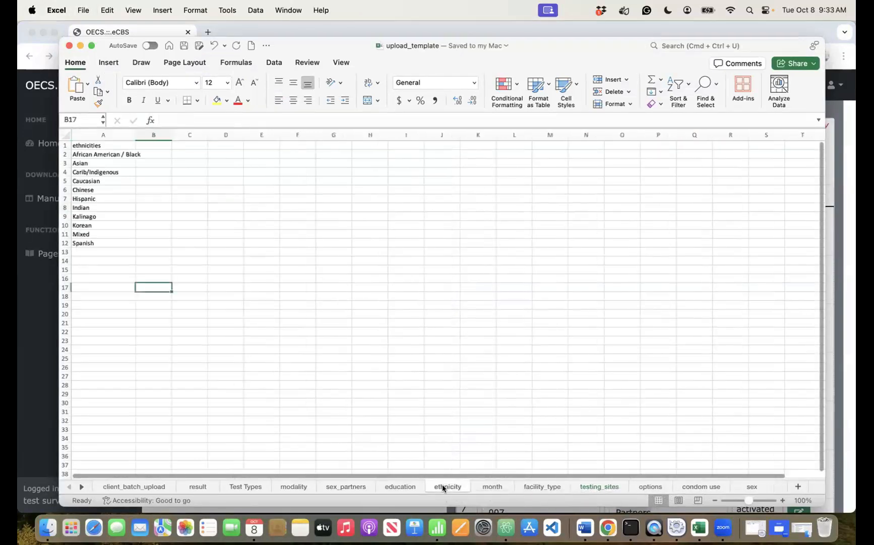
- Open the eCBS Configuration > Ethnicities page and copy the ethnicity name Black
left_click(608, 527)
left_click(51, 253)
left_click(51, 328)
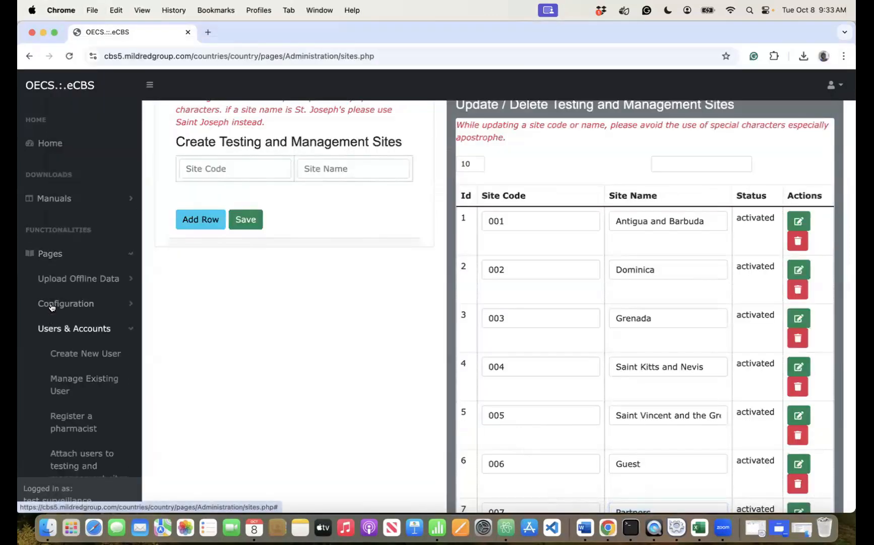
left_click(60, 303)
left_click(69, 416)
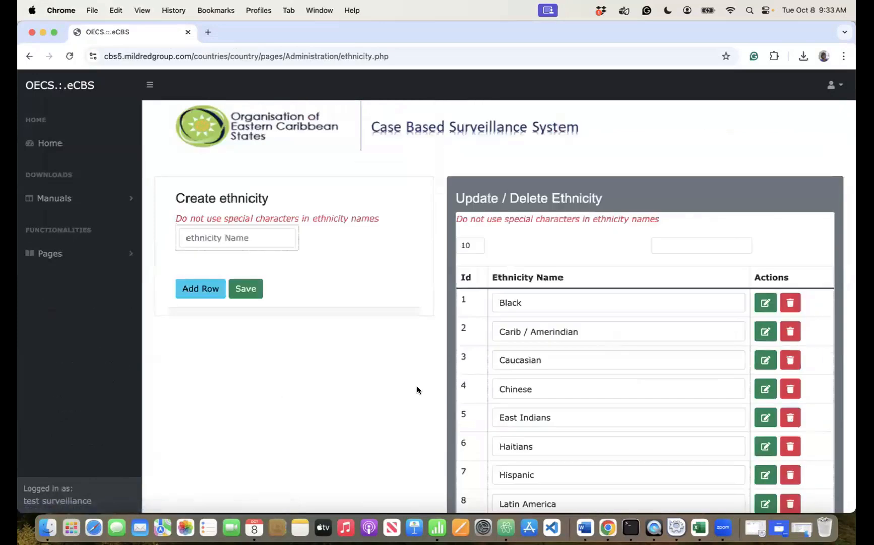
double_click(536, 301)
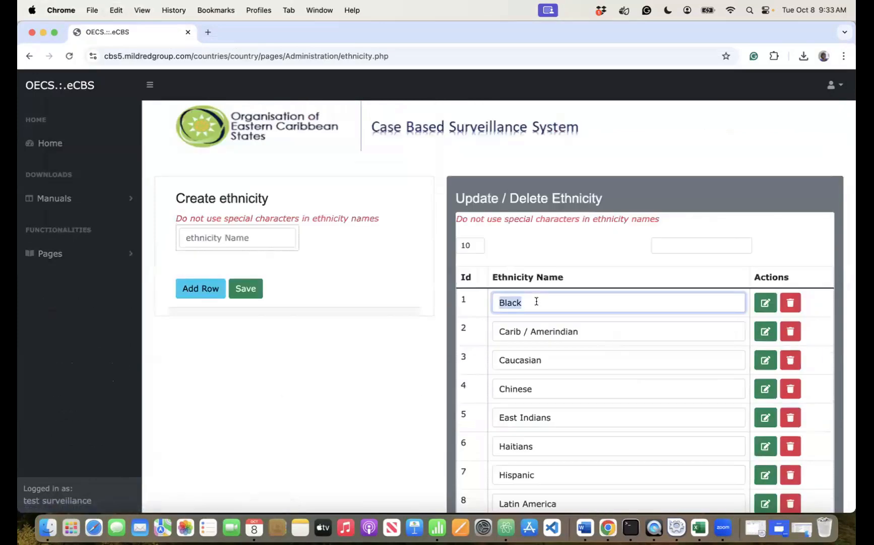
left_click(698, 528)
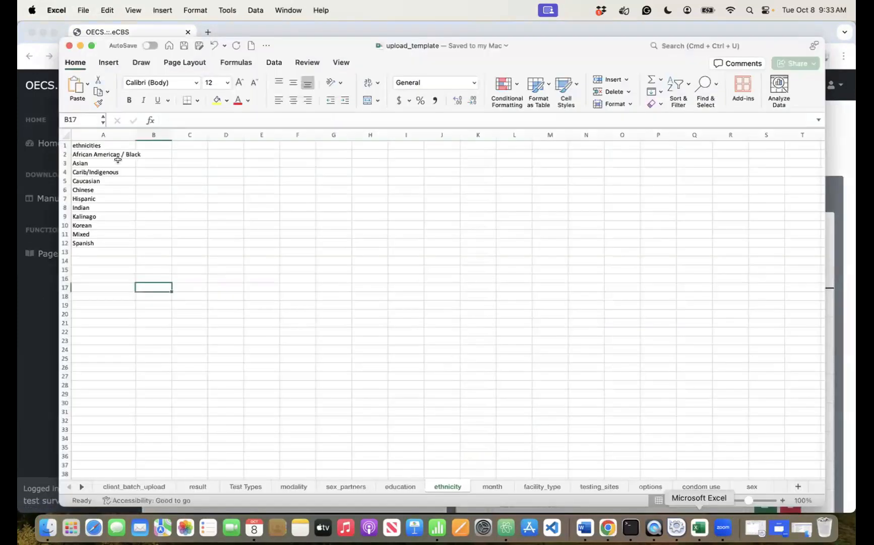
- Clear the old ethnicities Indian, Kalinago, Korean and Mixed from cells A8–A11
left_click(77, 214)
left_click(79, 207)
key("Delete")
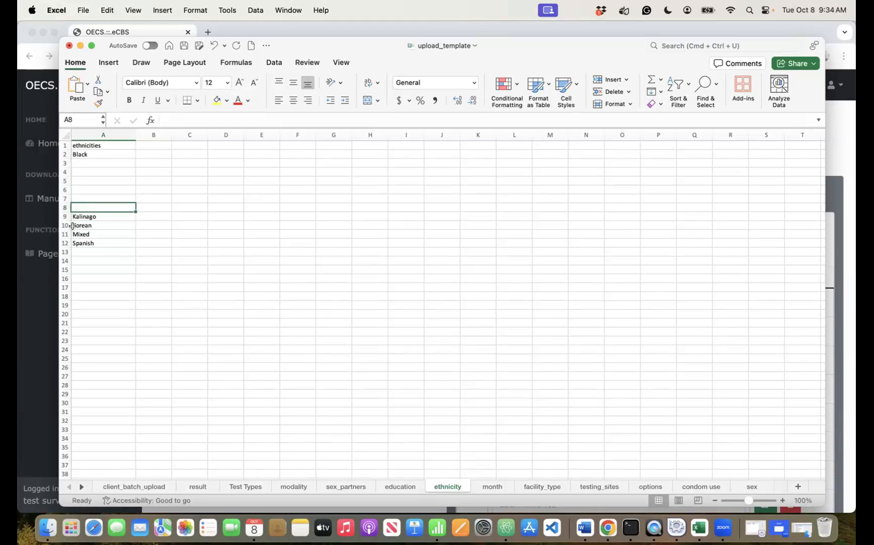
left_click(78, 216)
key("Delete")
left_click(77, 223)
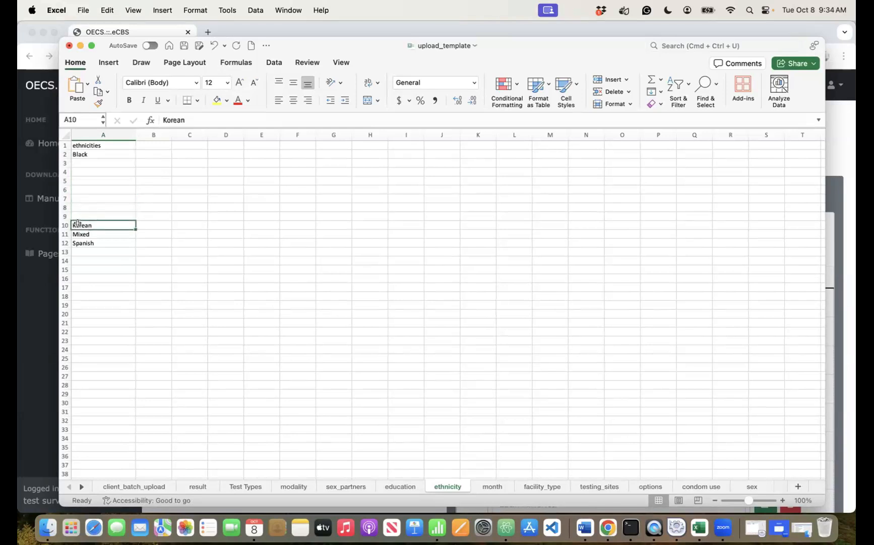
key("Delete")
left_click(78, 235)
key("Delete")
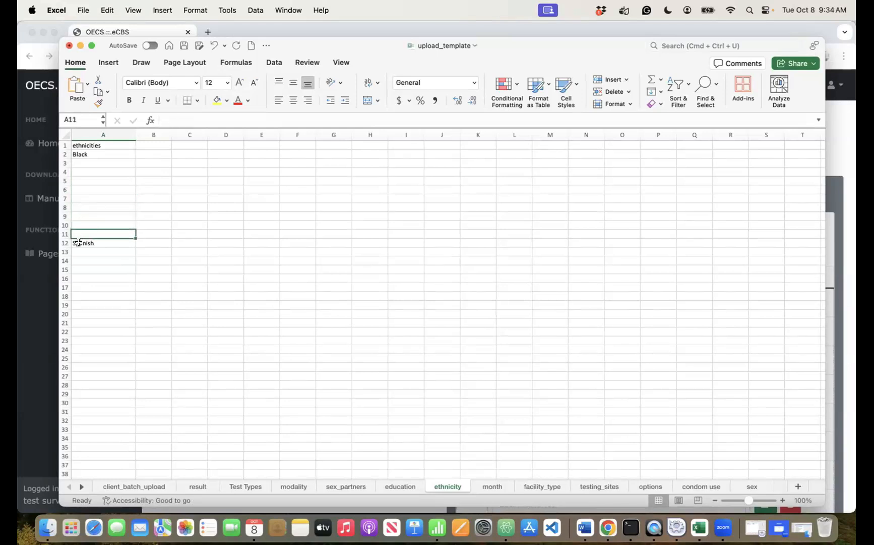
- Copy Carib / Amerindian into A3 and Caucasian into A4 from the eCBS ethnicity list
left_click(605, 522)
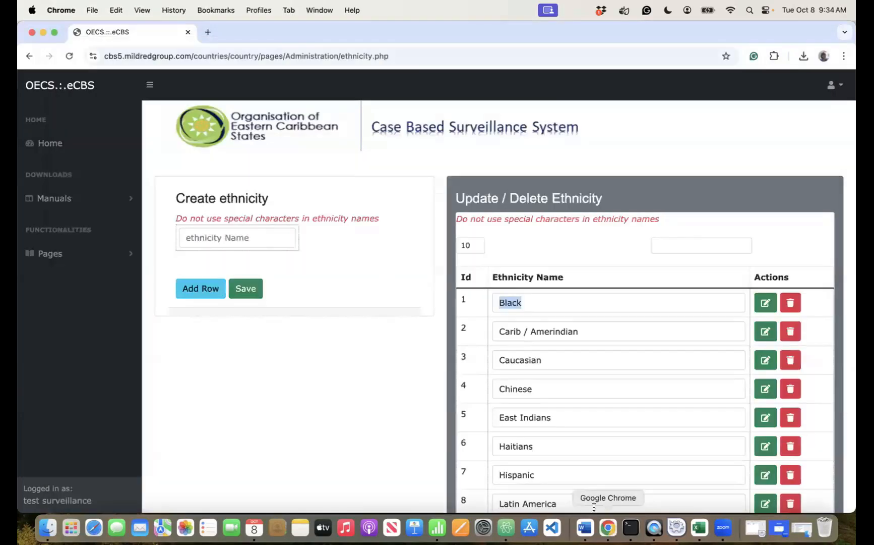
left_click(586, 328)
key("super+a")
key("super+c")
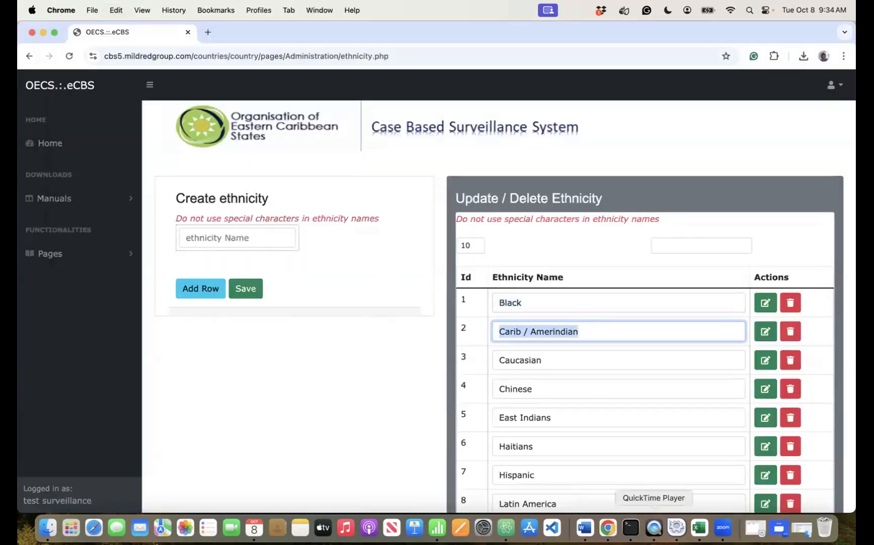
left_click(699, 527)
left_click(100, 159)
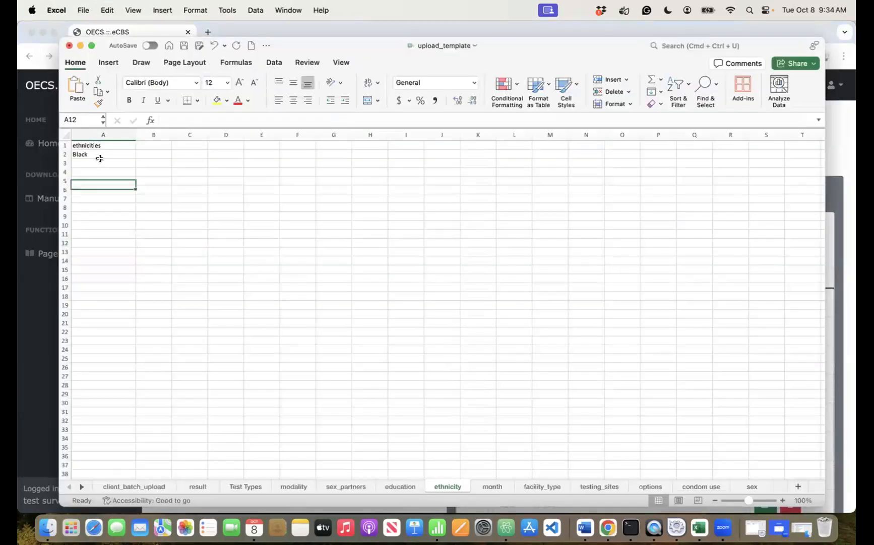
key("super+v")
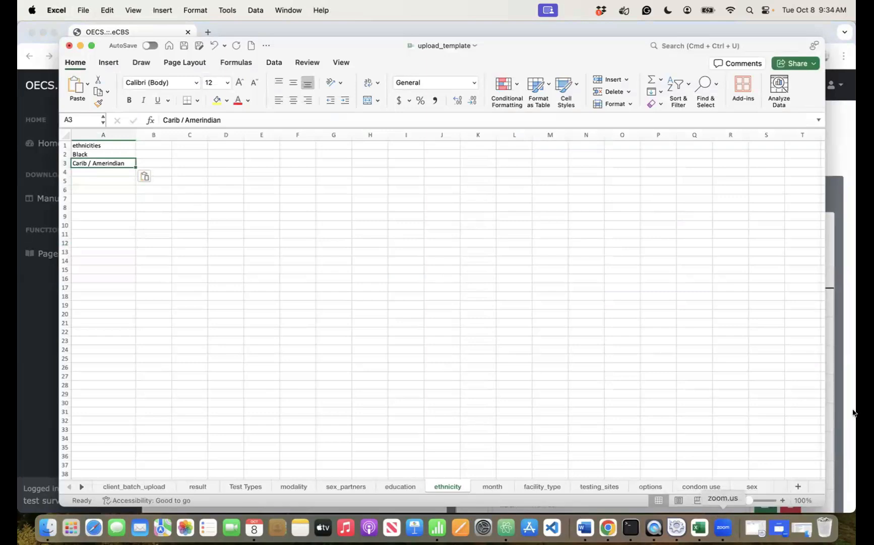
left_click(830, 316)
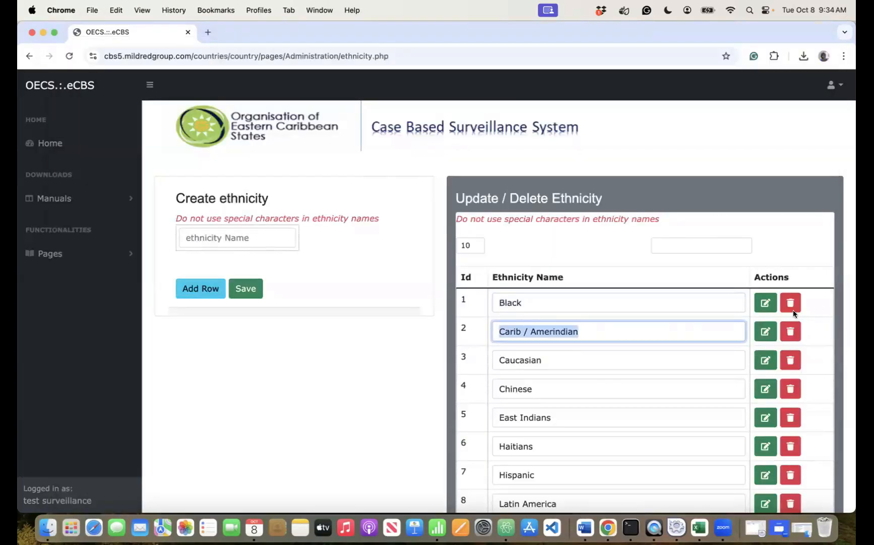
left_click(555, 359)
key("super+a")
key("super+c")
left_click(699, 527)
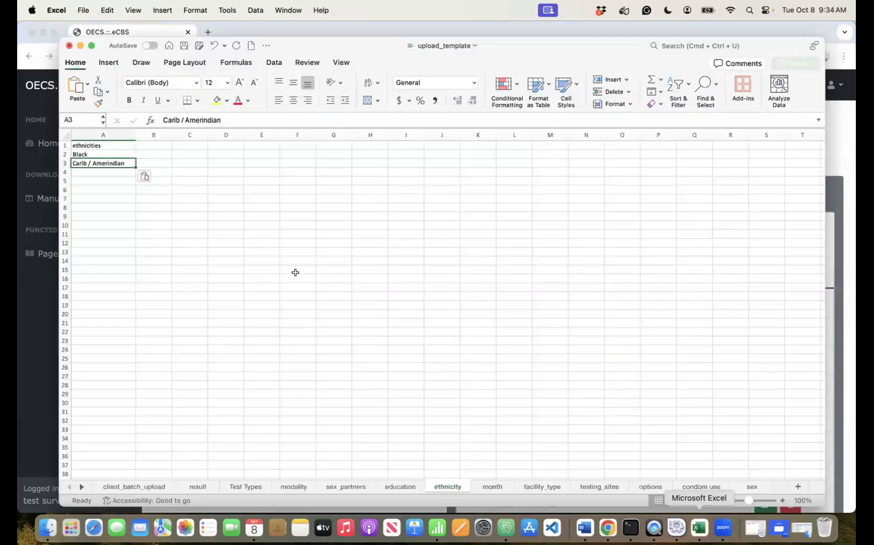
left_click(86, 170)
key("super+v")
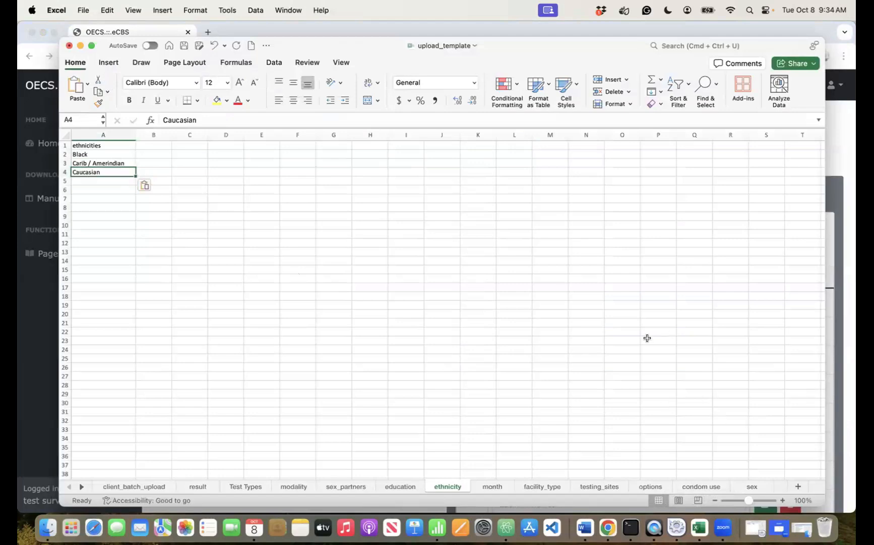
- Copy Chinese into A5 and East Indians into A6 of the ethnicity sheet
left_click(607, 525)
left_click(564, 380)
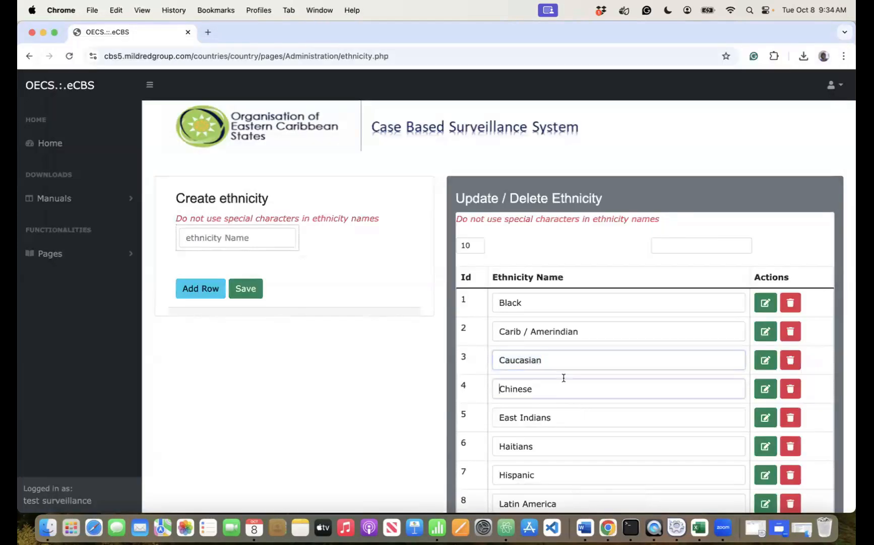
double_click(550, 392)
key("super+c")
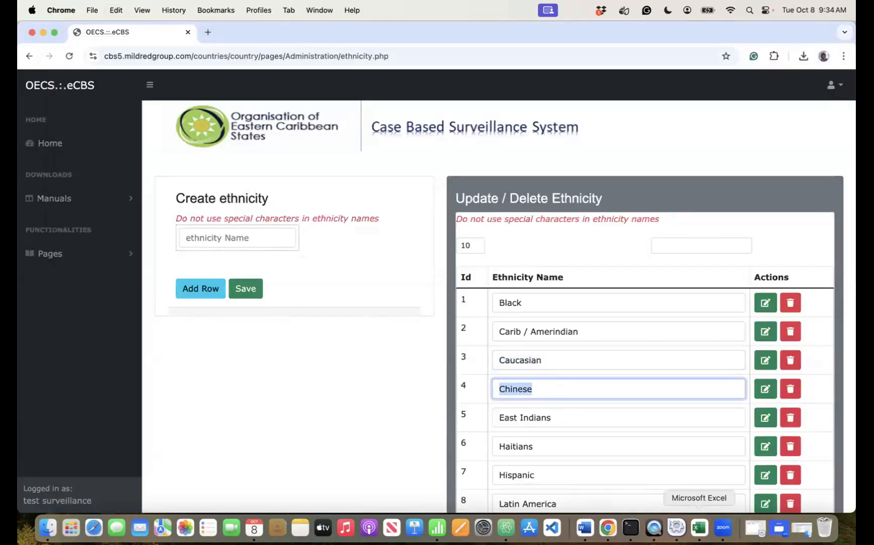
left_click(699, 527)
left_click(107, 180)
key("super+v")
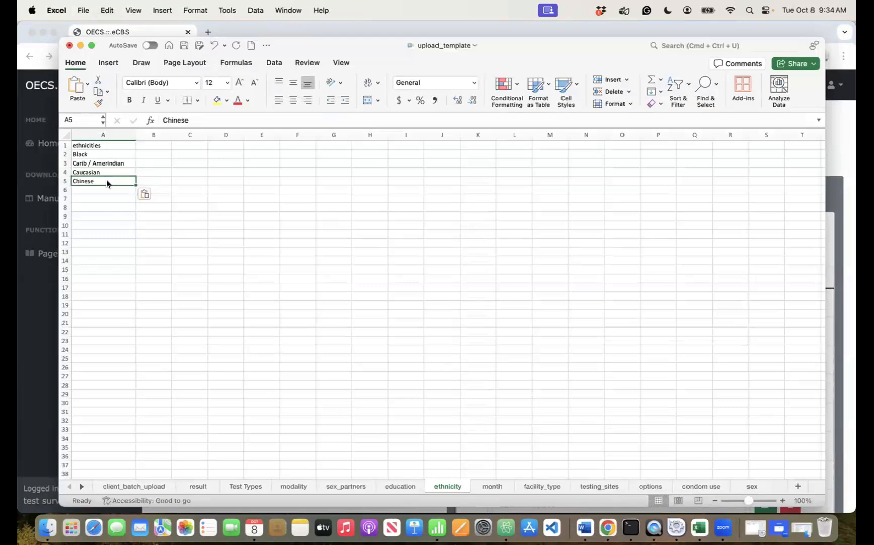
key("Return")
left_click(608, 527)
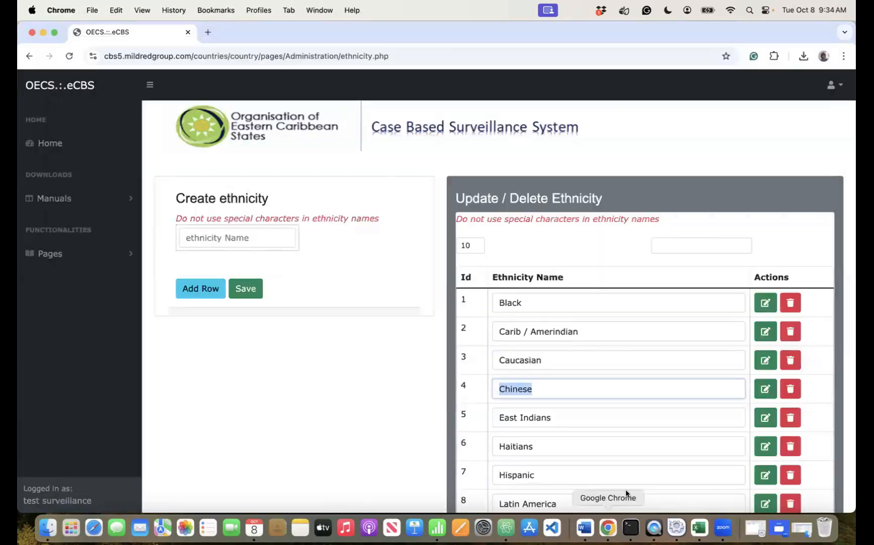
left_click(583, 416)
triple_click(583, 416)
key("super+c")
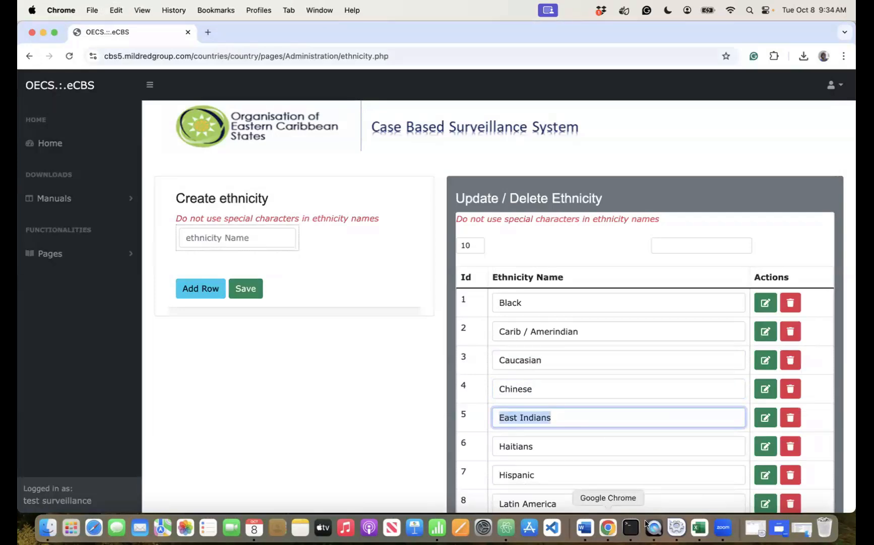
left_click(701, 528)
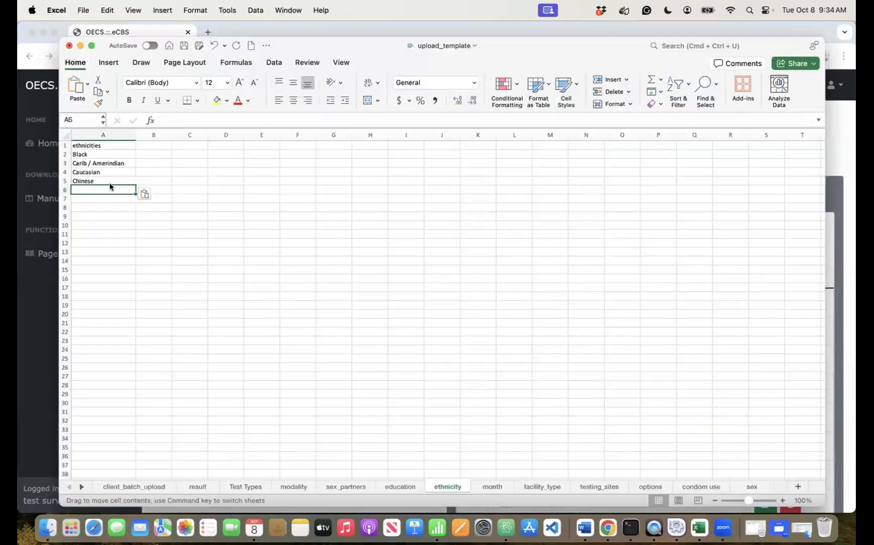
key("super+v")
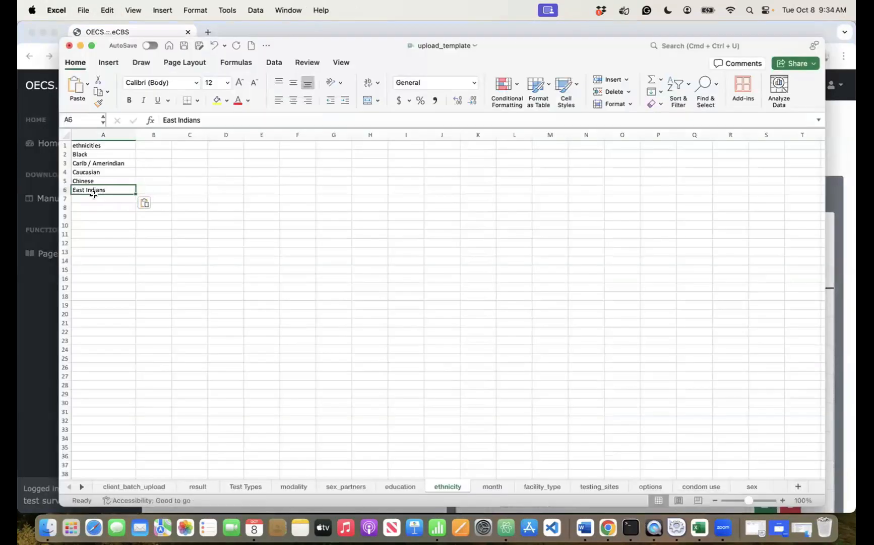
- Copy Haitians into A7 and Hispanic into A8 of the ethnicity sheet
left_click(95, 198)
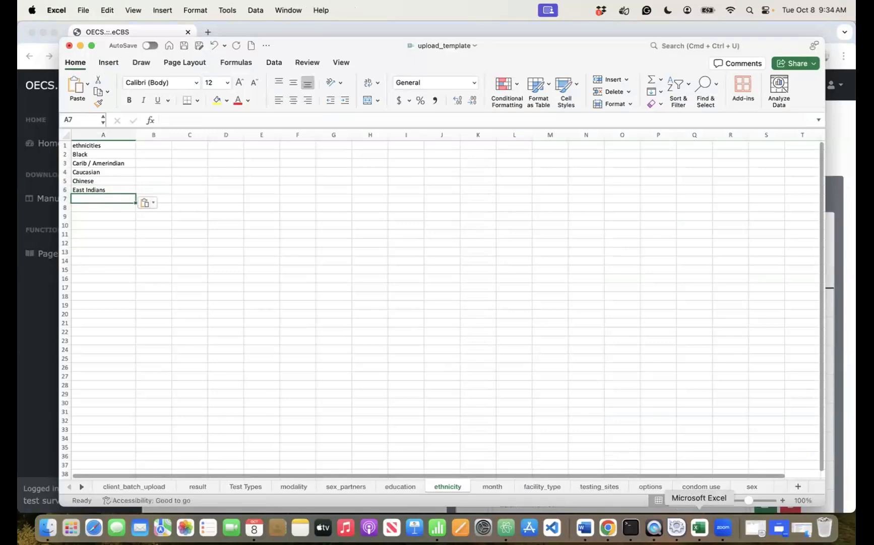
left_click(608, 527)
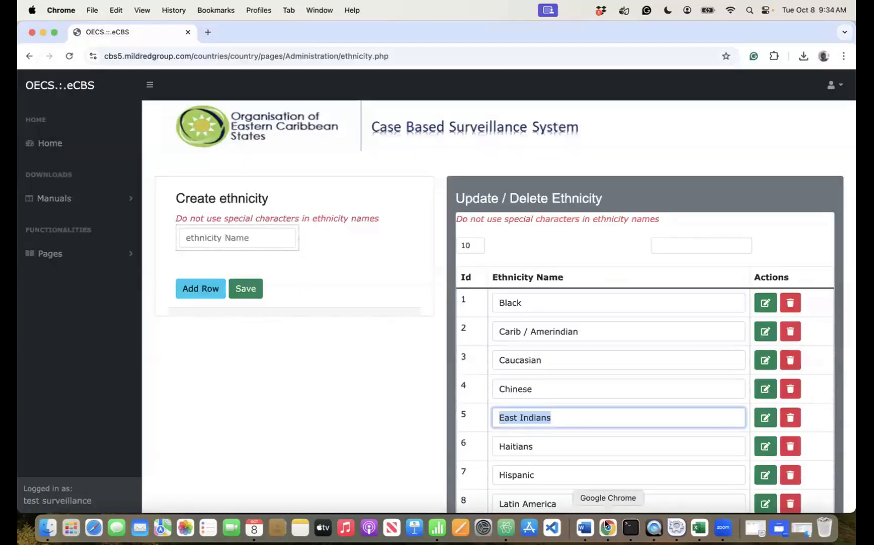
double_click(553, 448)
key("super+c")
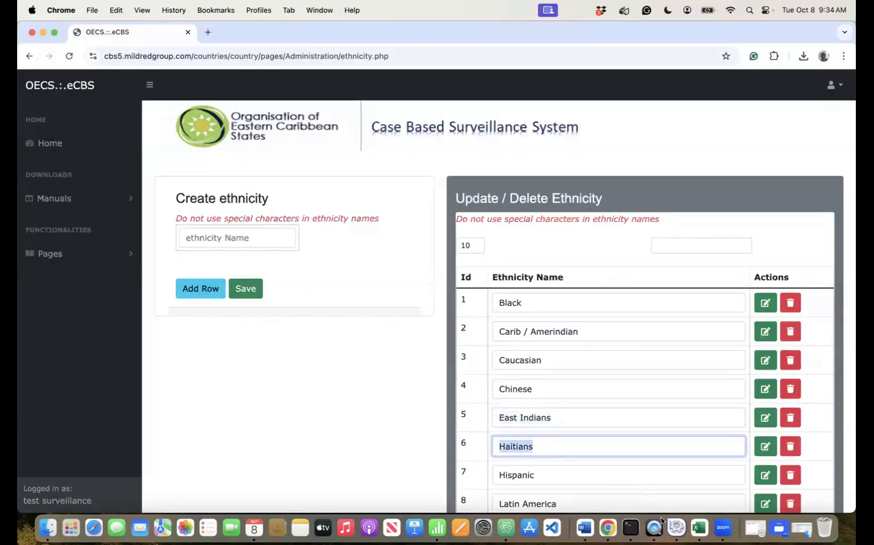
left_click(699, 527)
key("super+v")
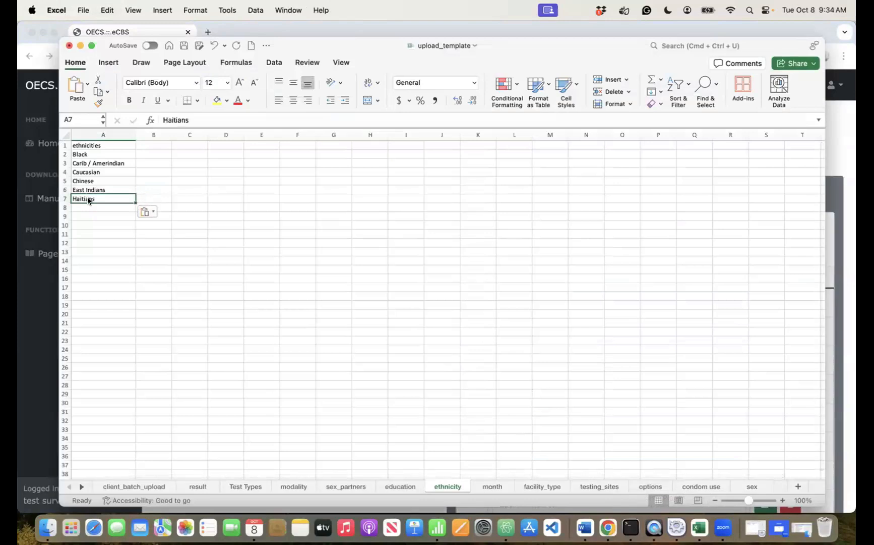
left_click(609, 527)
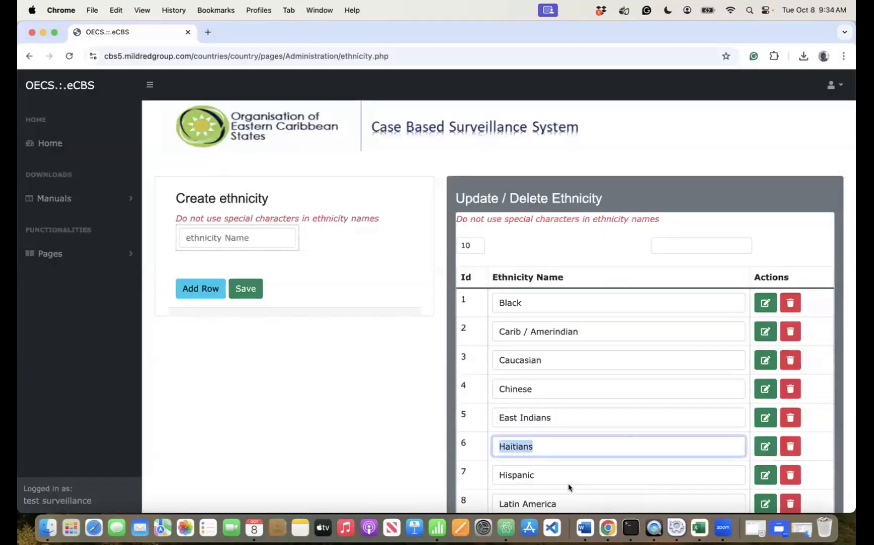
left_click(554, 474)
double_click(556, 476)
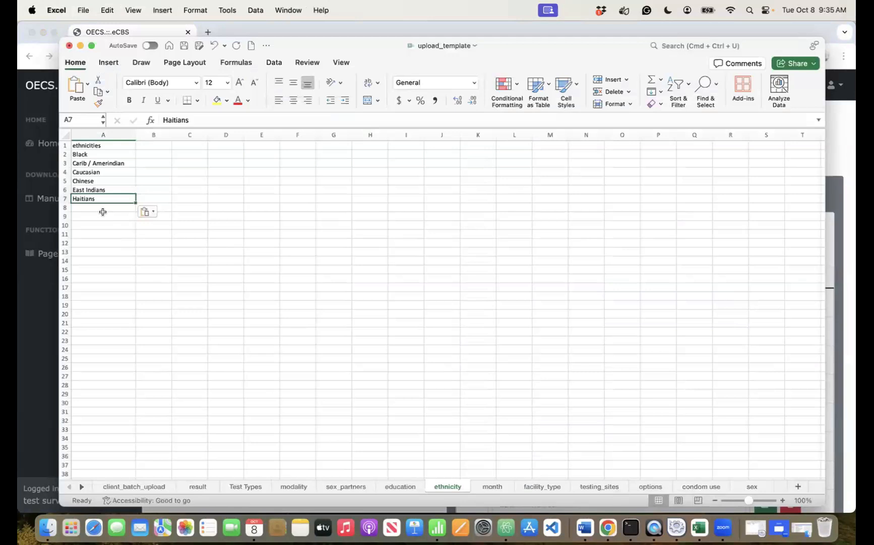
left_click(102, 208)
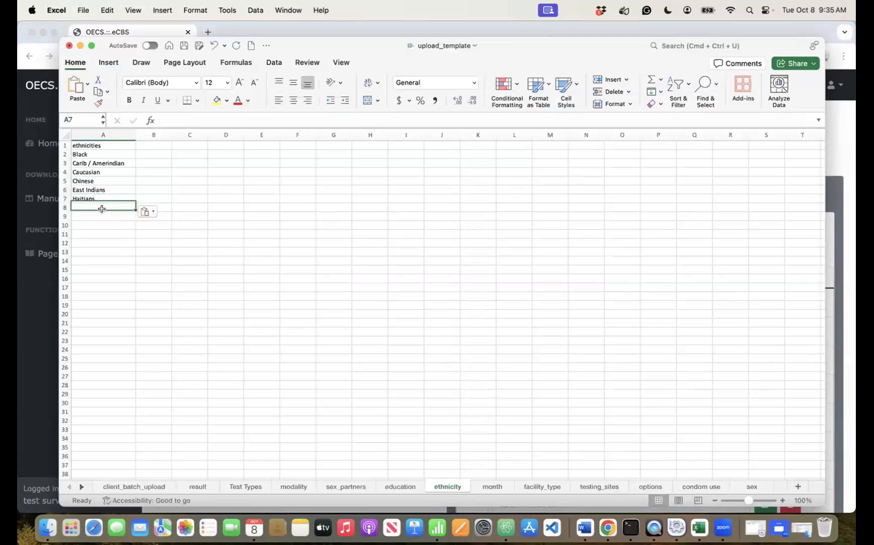
key("super+v")
- Copy Latin America into A9 and Tawainese into A10, then save the template
left_click(608, 527)
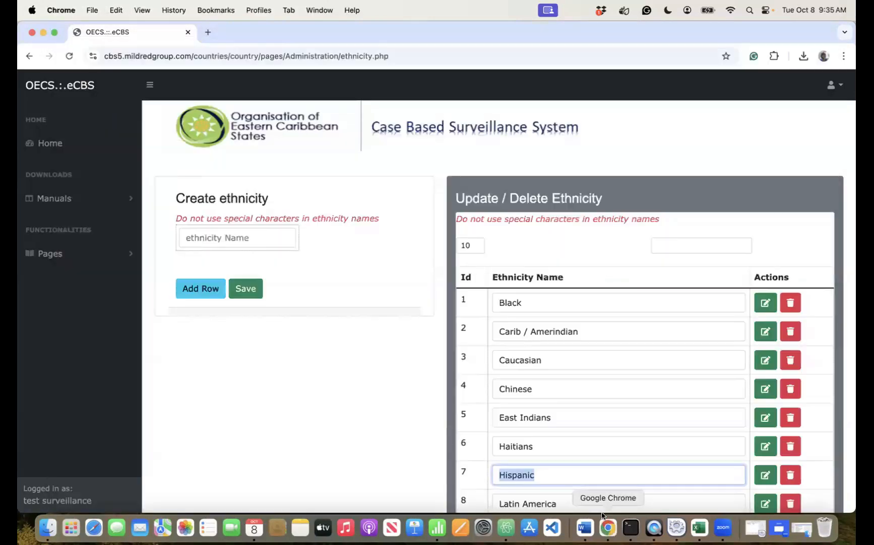
scroll(561, 493, "down", 4)
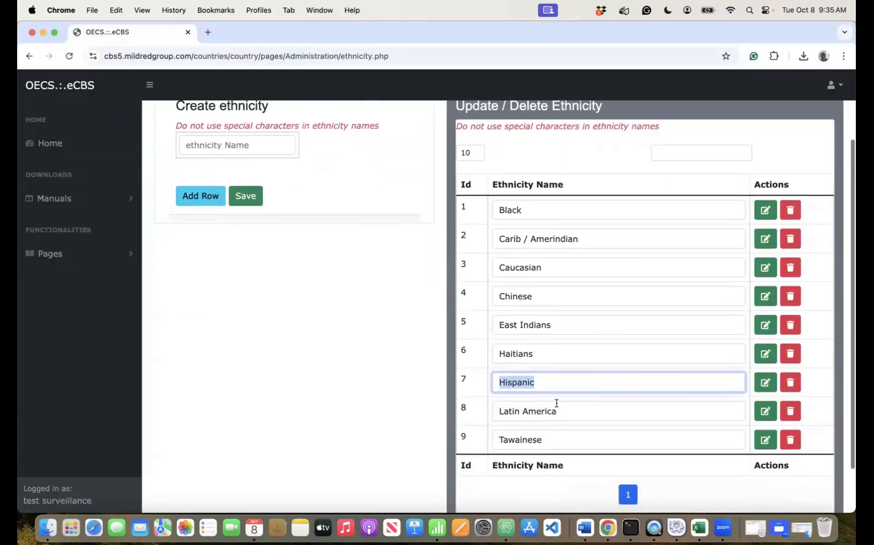
left_click(557, 404)
key("super+a")
key("super+c")
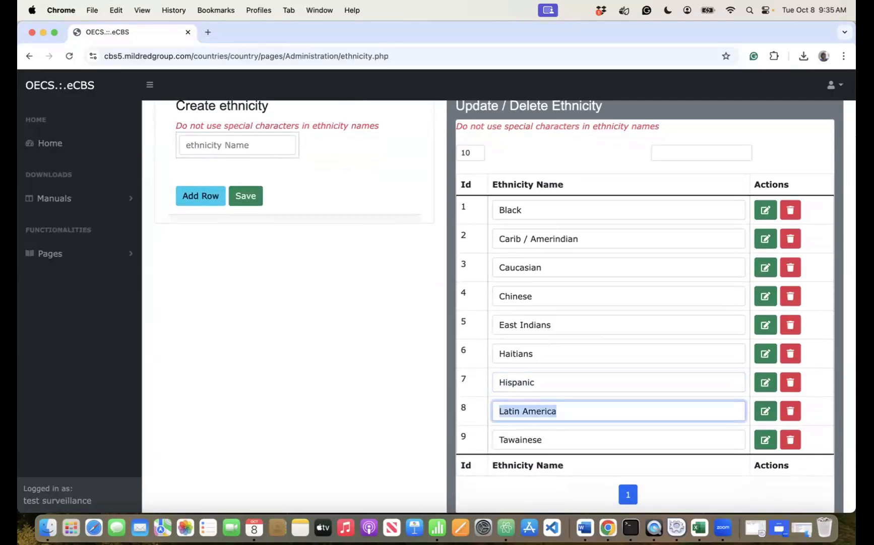
left_click(699, 527)
left_click(125, 214)
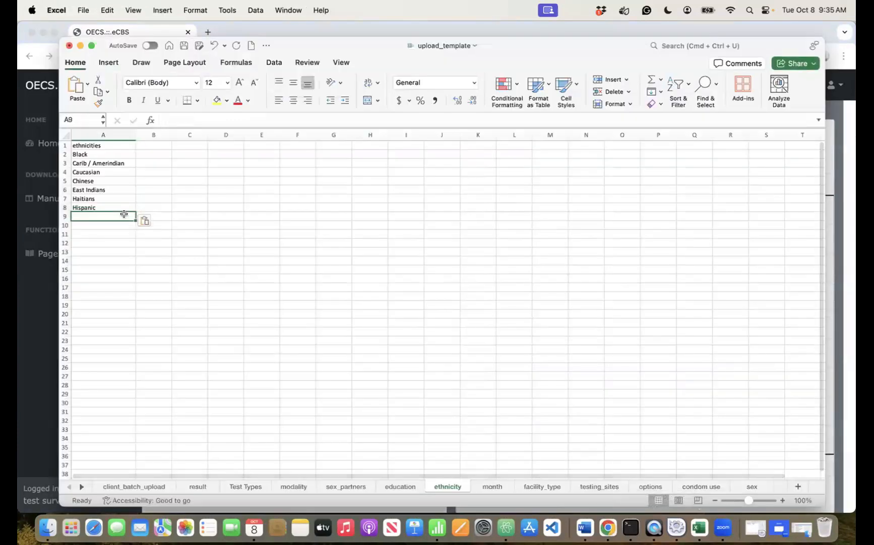
key("super+v")
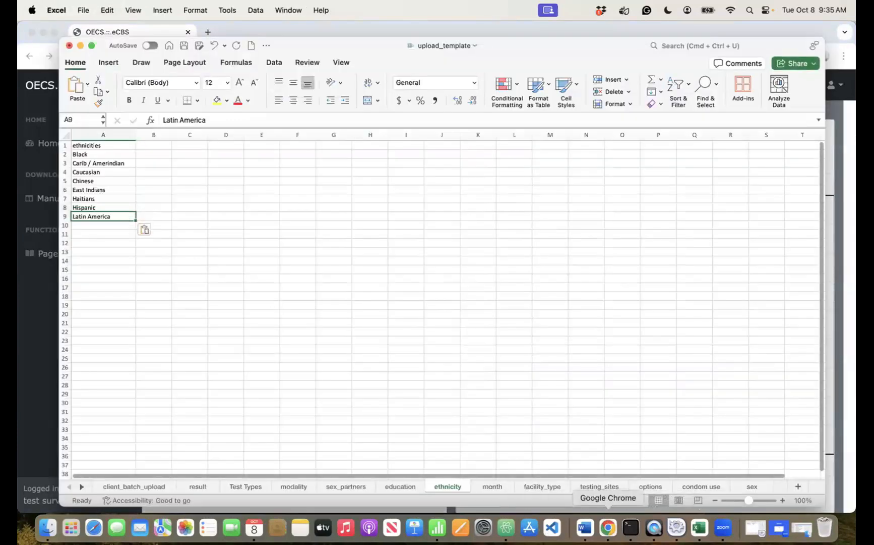
left_click(608, 526)
left_click(575, 443)
key("super+a")
key("super+c")
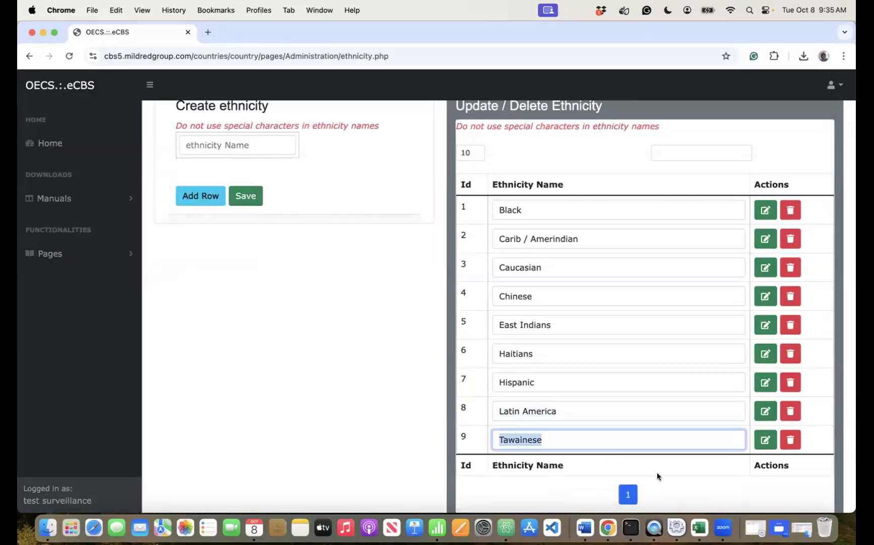
left_click(700, 527)
left_click(94, 225)
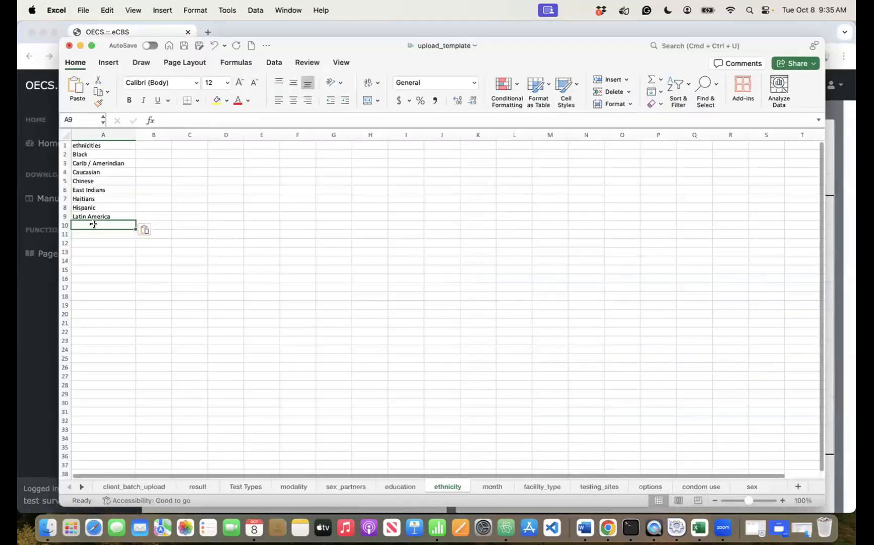
key("super+v")
key("super+s")
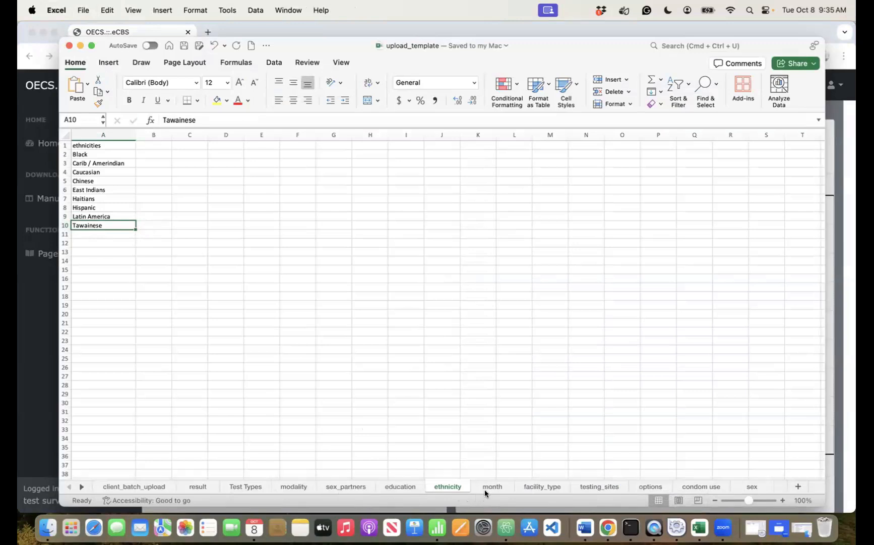
- Check P2's health district dropdown on client_batch_upload, leave it blank, then view the modality sheet
left_click(127, 486)
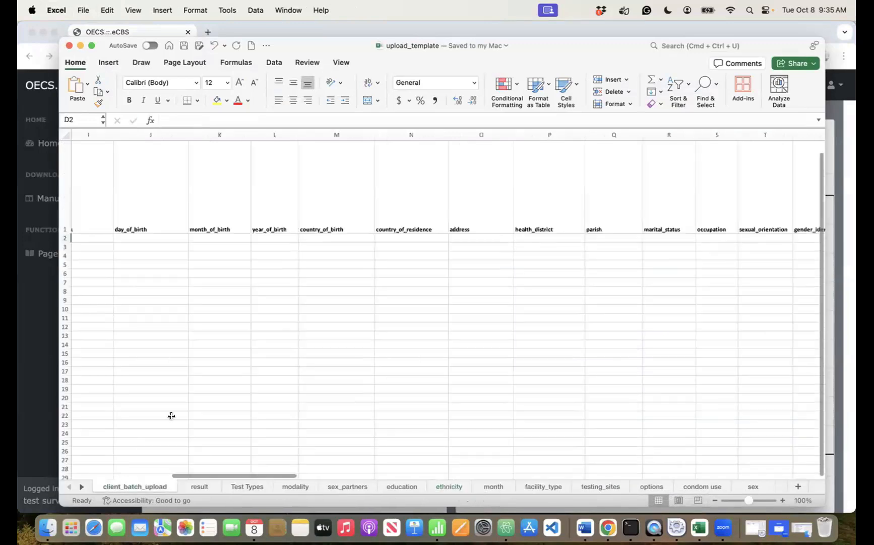
left_click(536, 240)
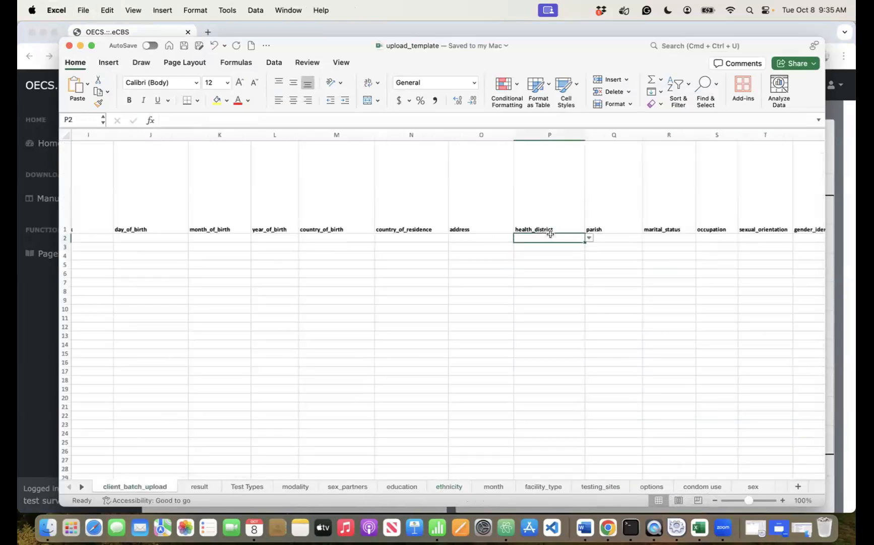
left_click(588, 237)
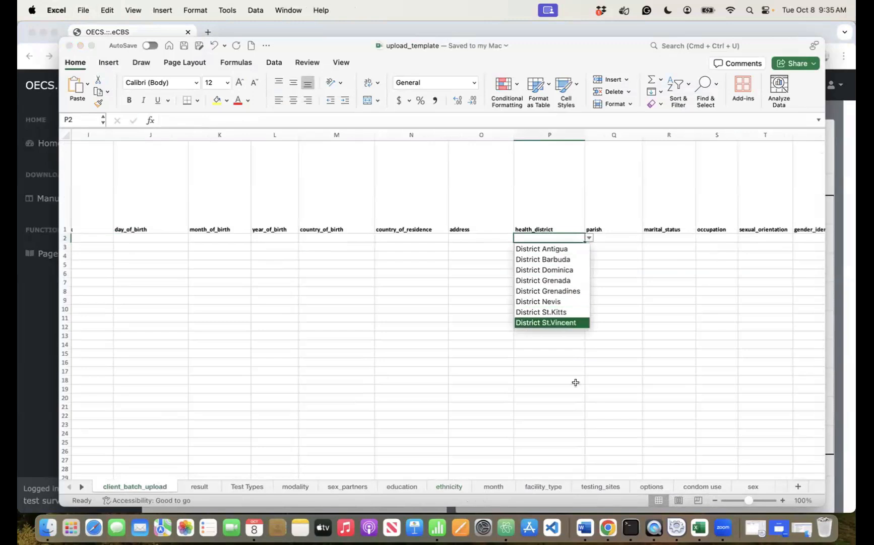
left_click(265, 462)
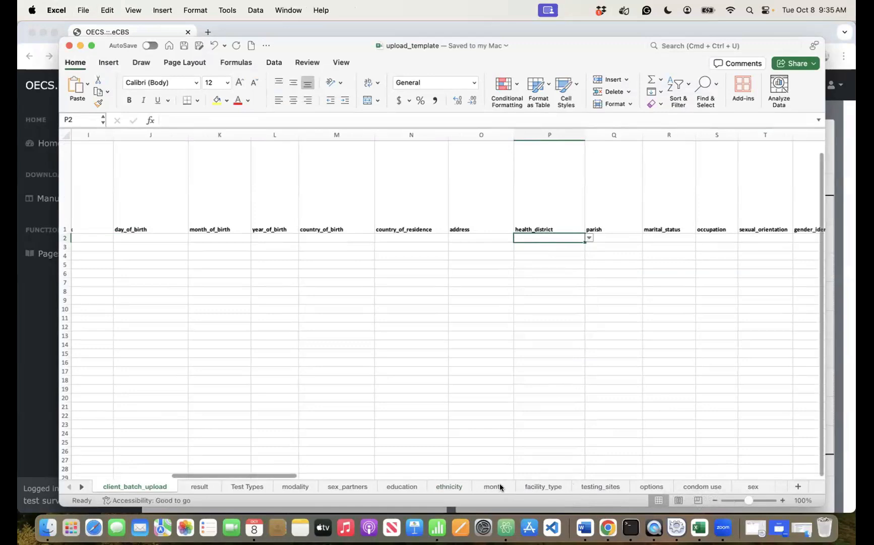
left_click(297, 485)
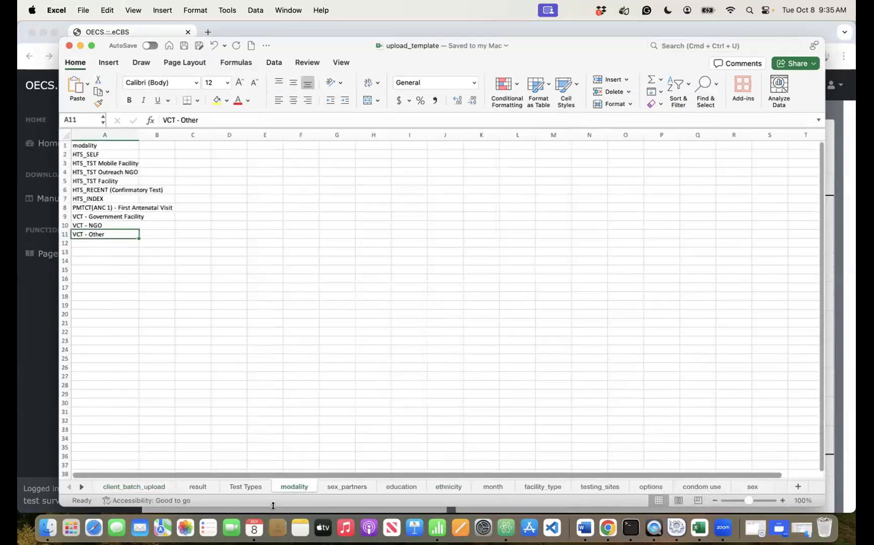
- Open the eCBS Configuration > Test modalities page and select the VCT-NGO entry
left_click(608, 527)
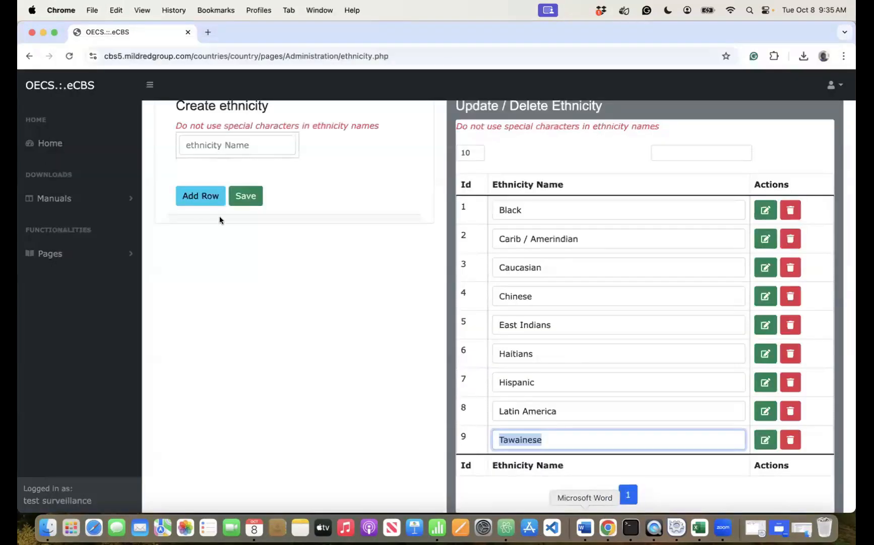
left_click(80, 256)
left_click(70, 304)
scroll(86, 415, "down", 5)
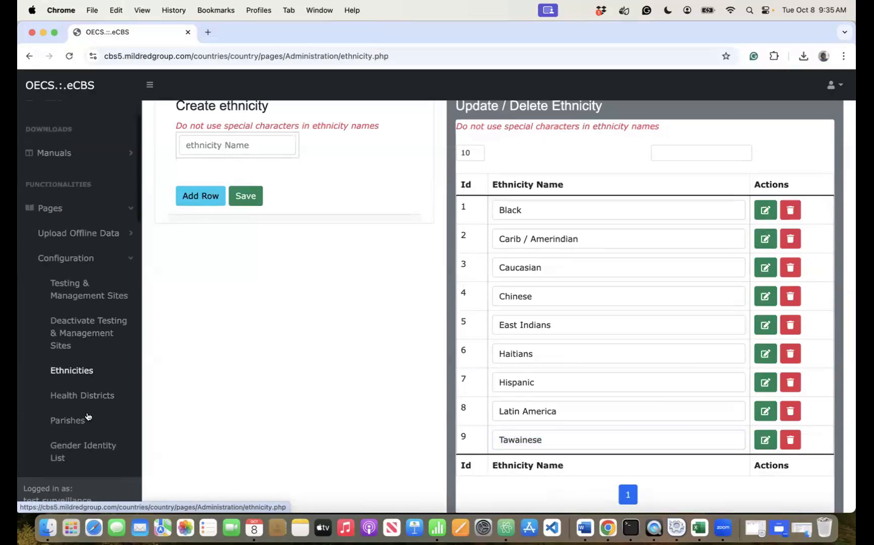
scroll(87, 416, "down", 5)
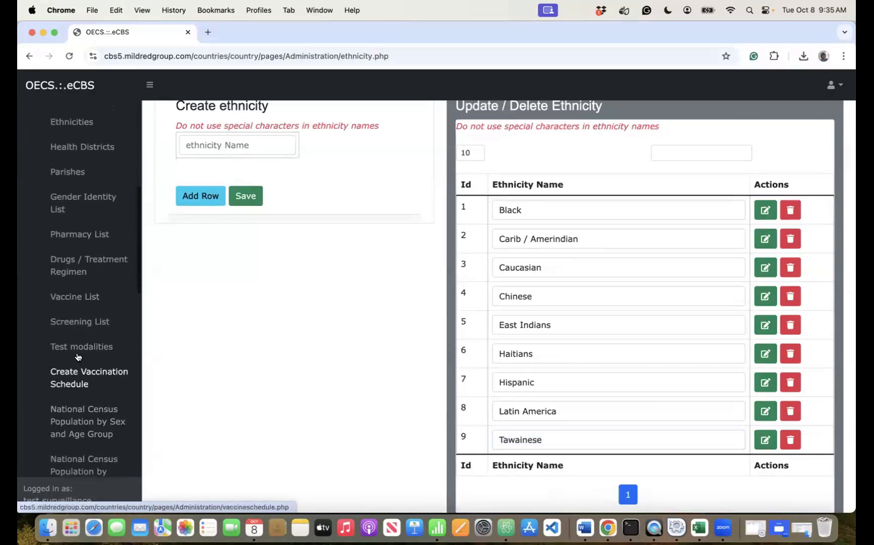
left_click(79, 347)
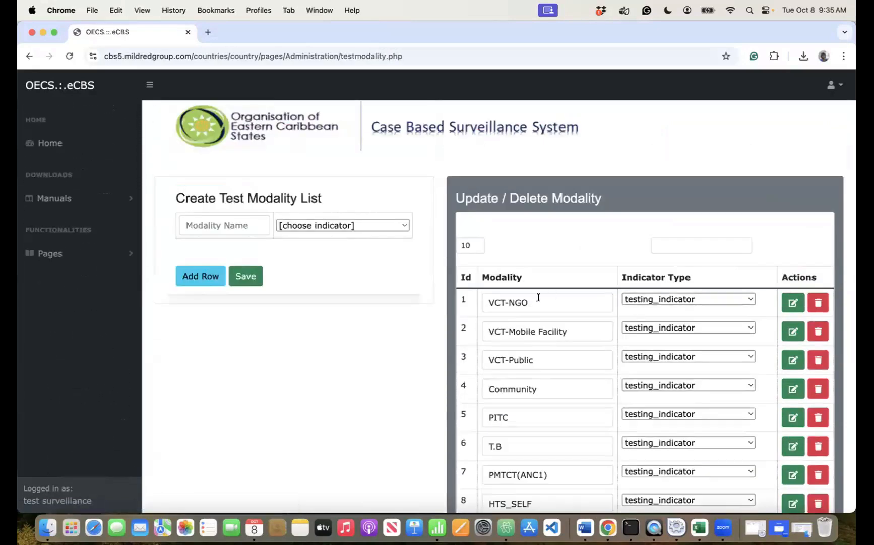
left_click(536, 302)
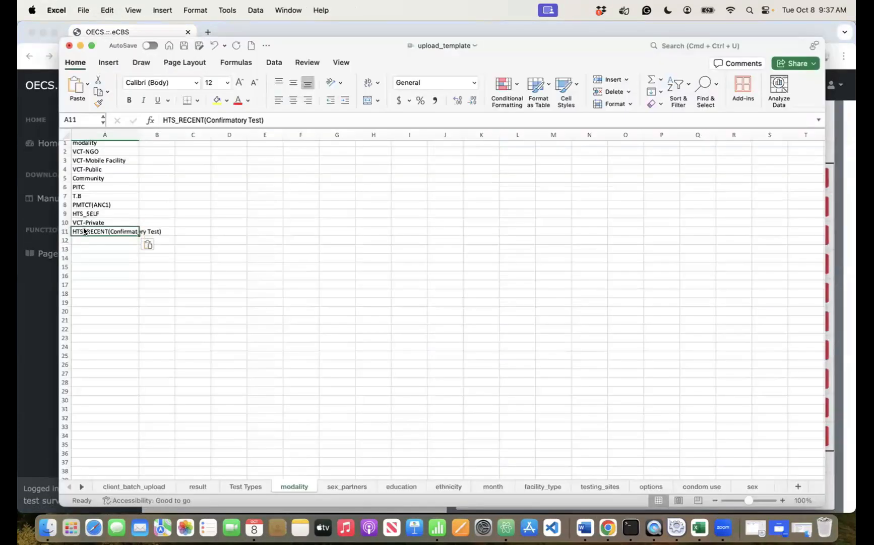
- Widen column A of the modality sheet to fit the names and save the template
key("super+s")
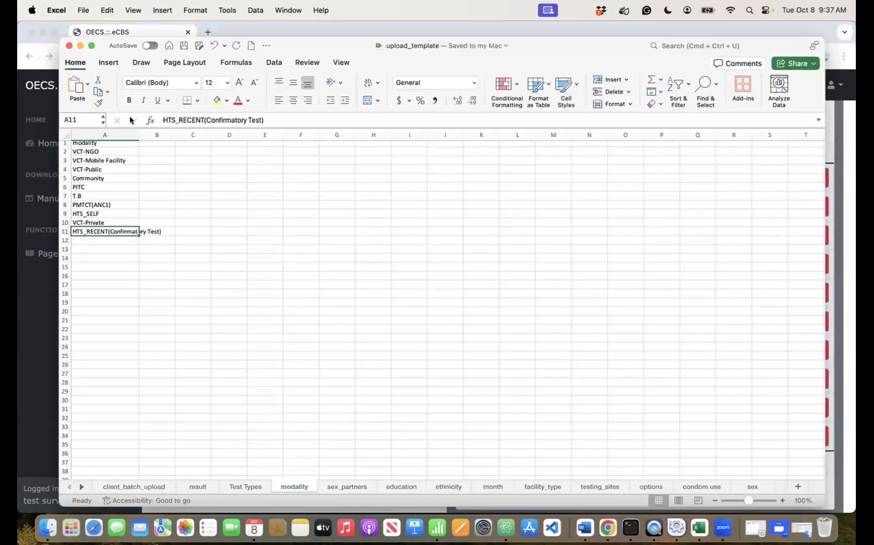
left_click_drag(139, 133, 166, 131)
key("super+s")
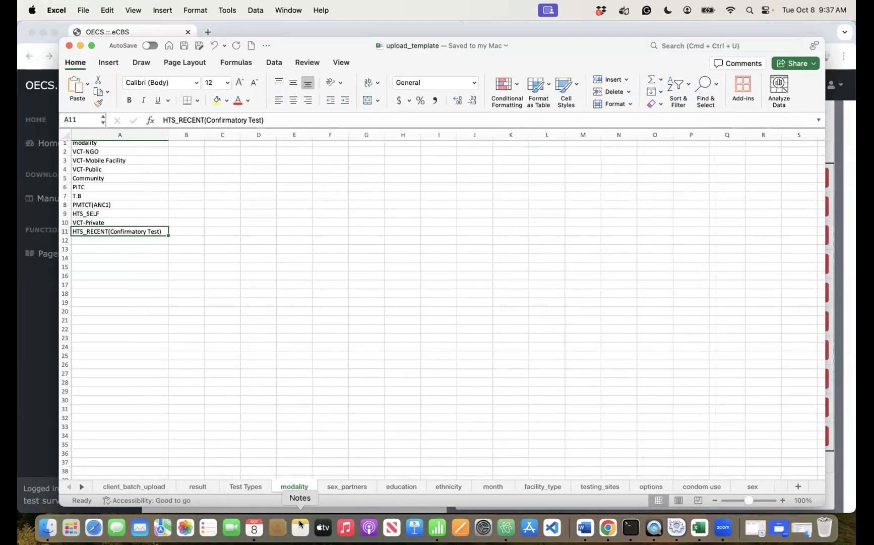
left_click(428, 372)
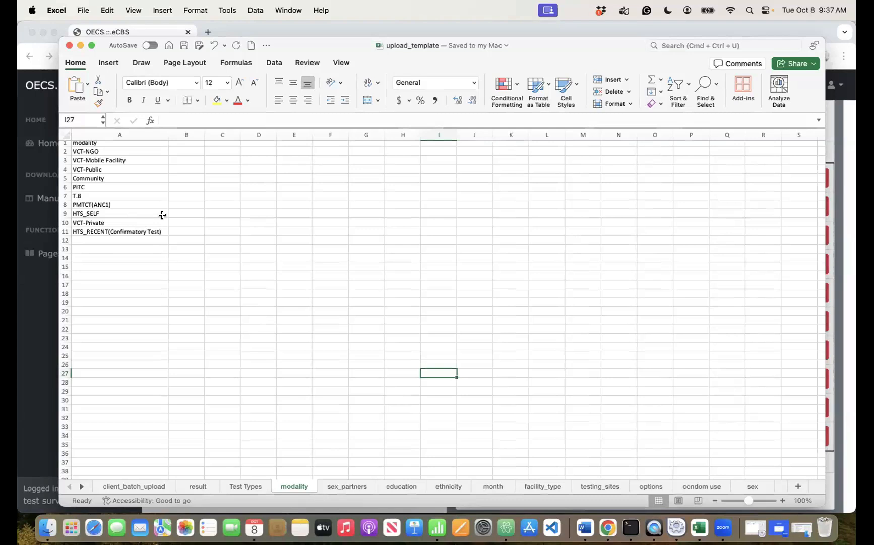
scroll(131, 187, "up", 1)
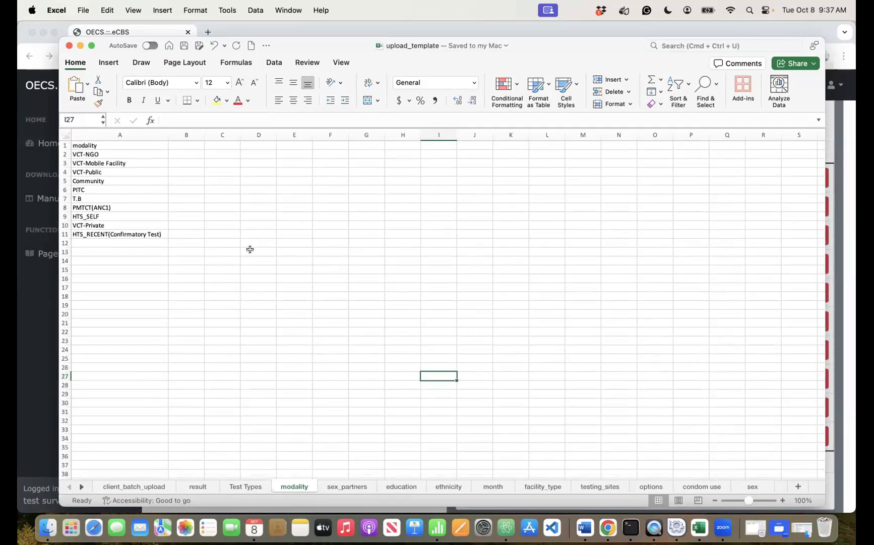
left_click(152, 243)
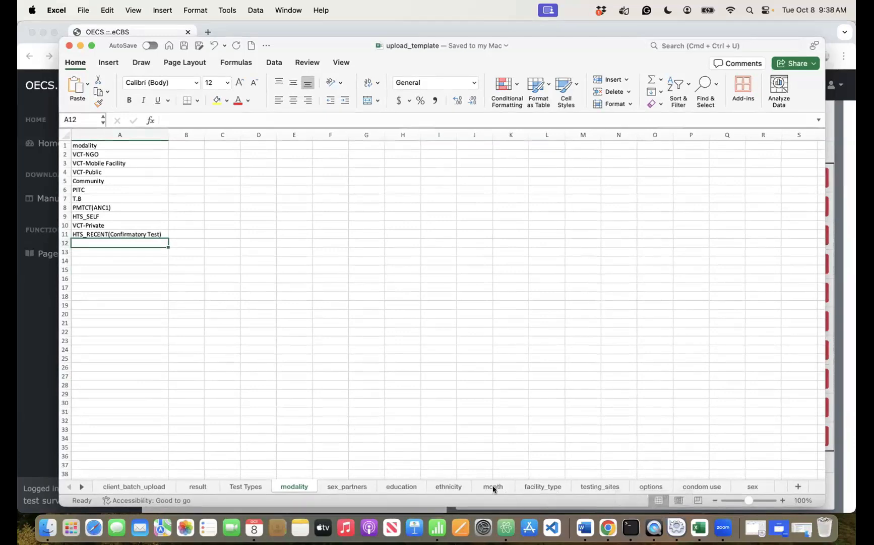
- With the Test Types sheet showing, open the eCBS Screening List page
left_click(241, 485)
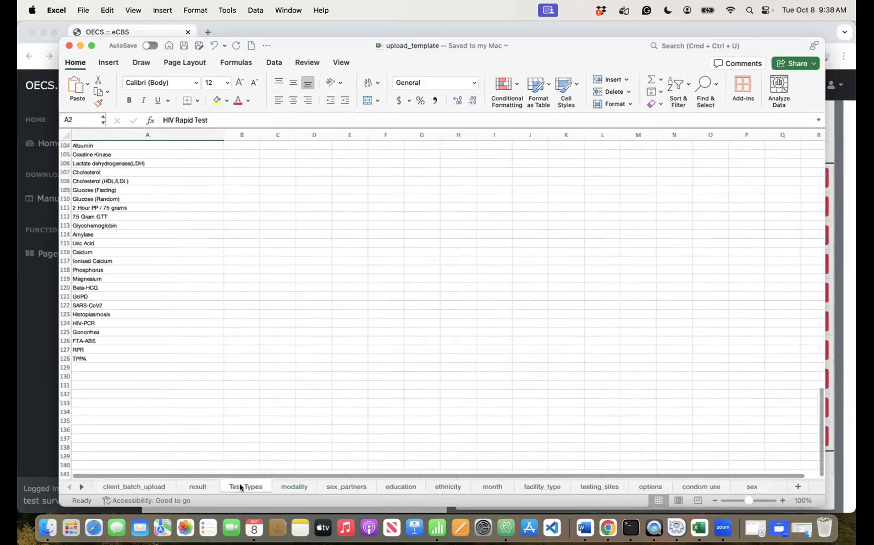
scroll(172, 246, "up", 20)
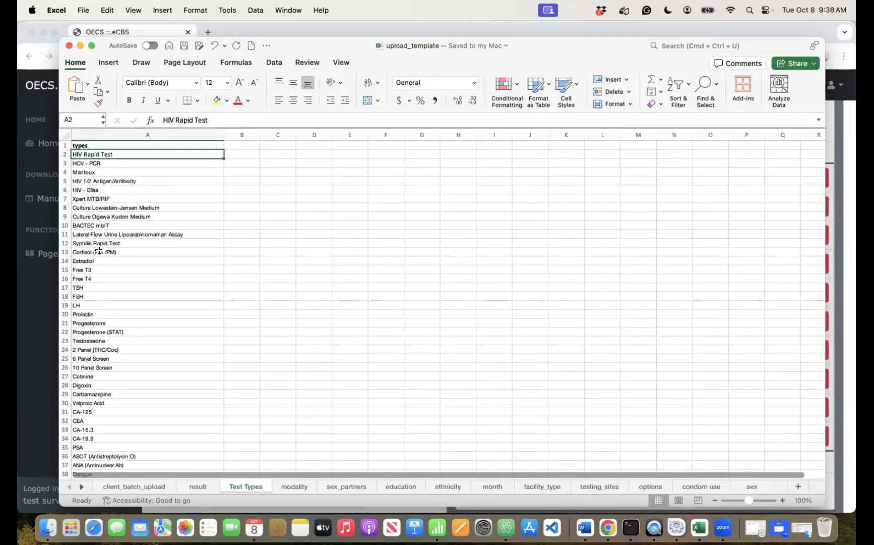
left_click(607, 528)
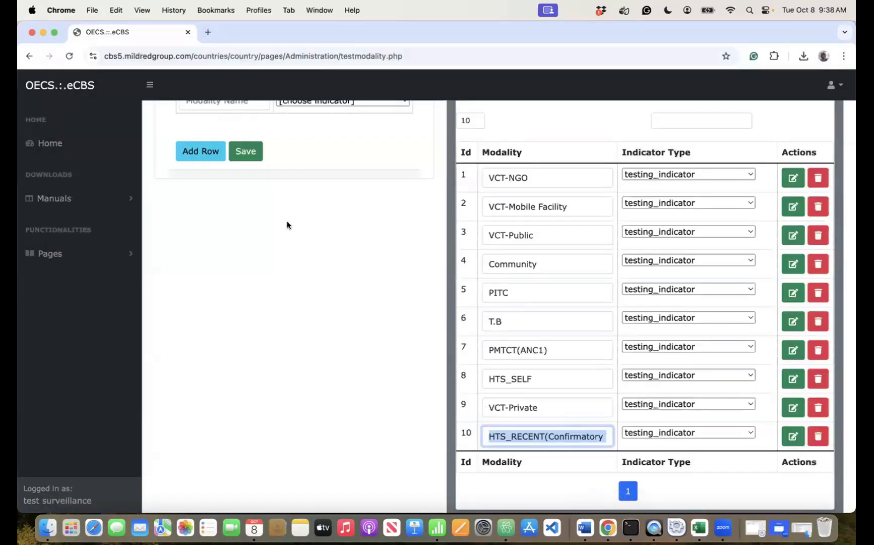
left_click(87, 255)
left_click(68, 303)
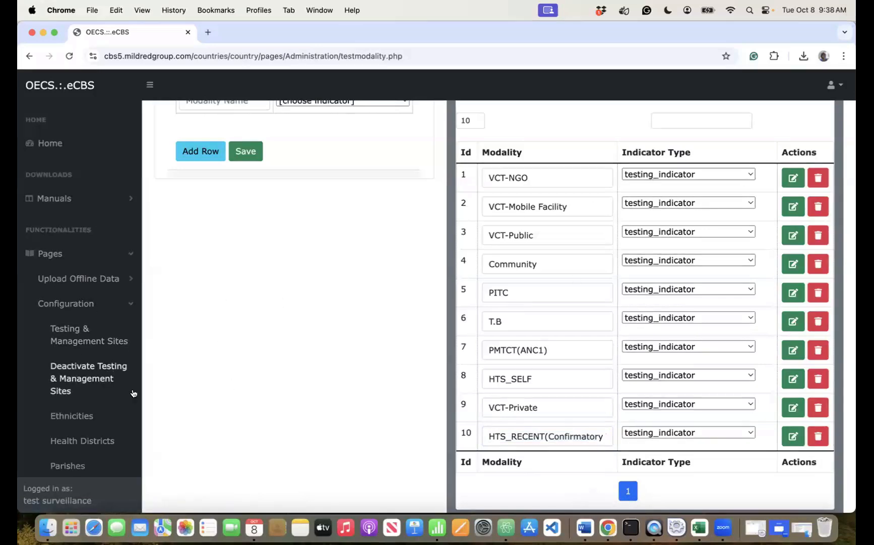
scroll(113, 402, "down", 10)
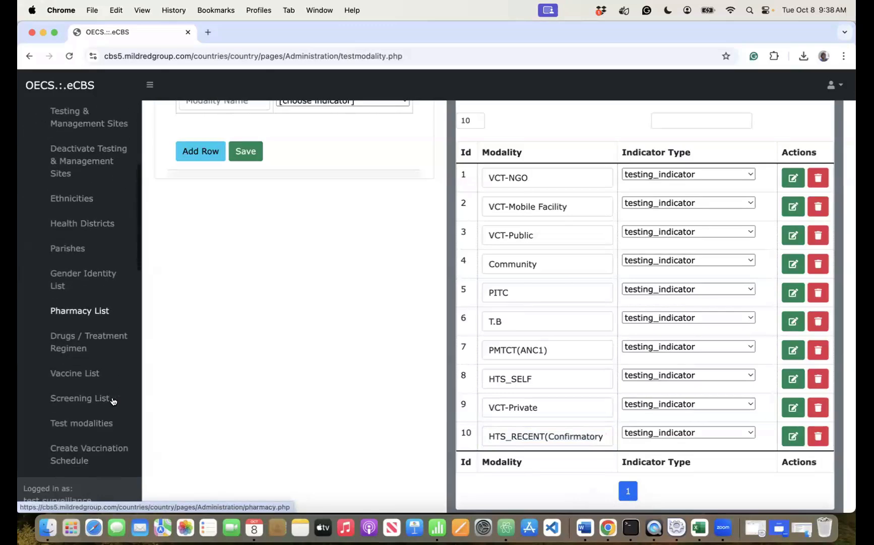
left_click(80, 381)
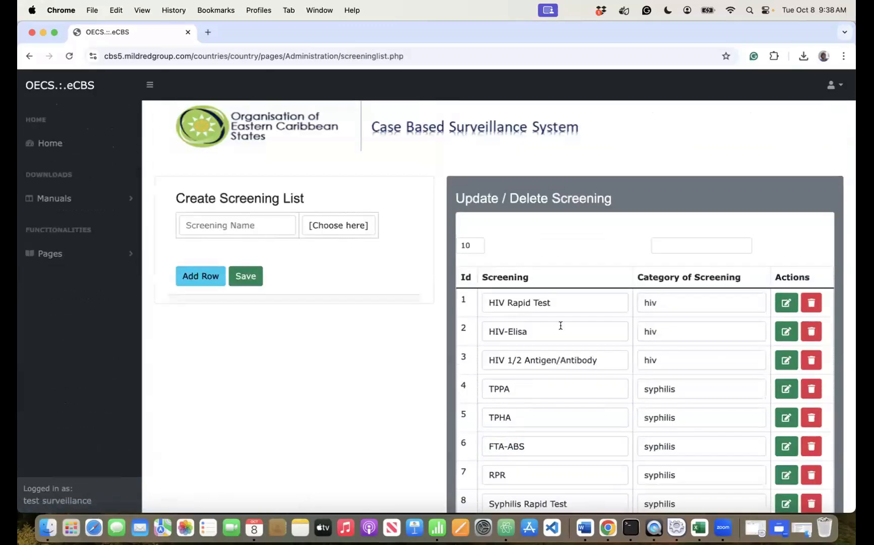
- Replace the 'HIV - Elisa' entry in A6 with the eCBS spelling 'HIV-Elisa' and save
left_click(572, 298)
key("super+a")
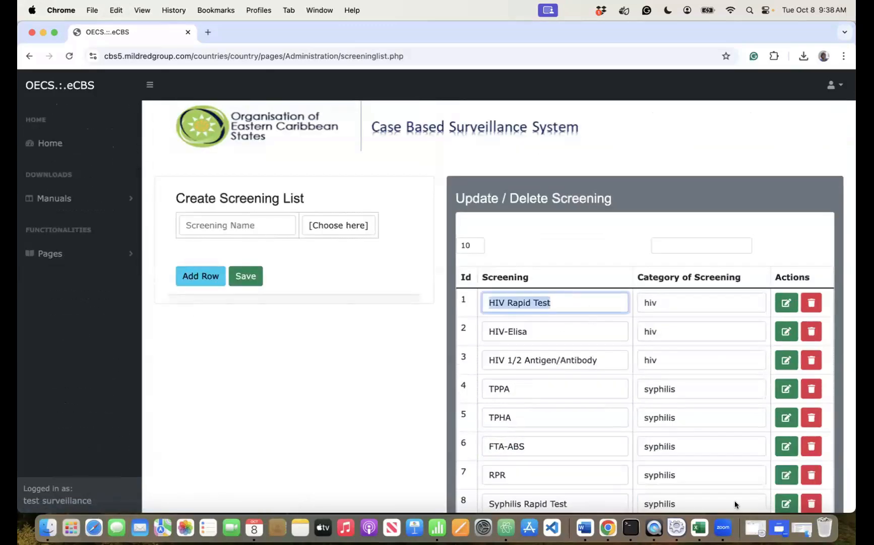
left_click(702, 521)
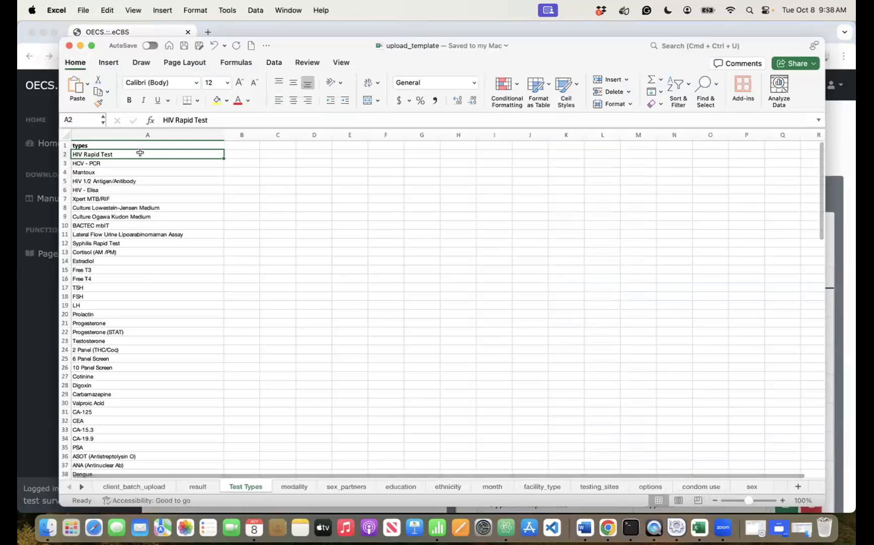
key("super+a")
double_click(139, 153)
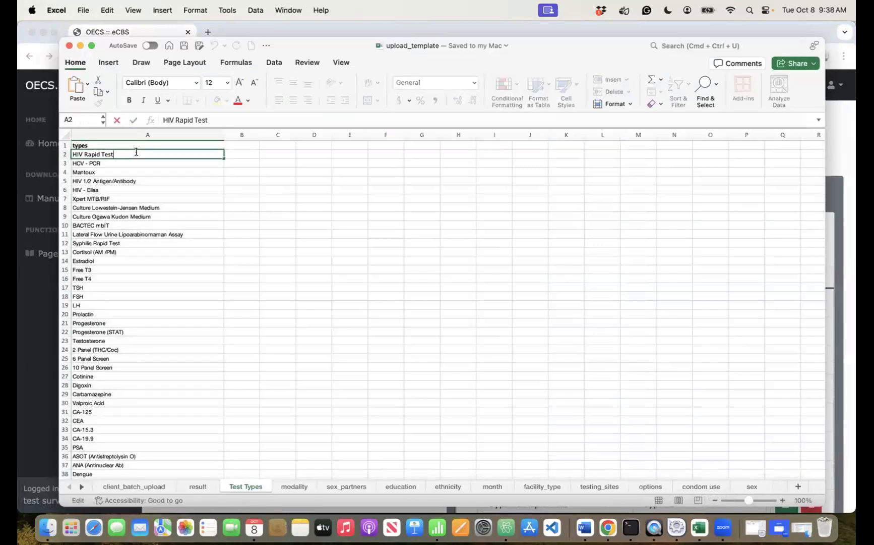
left_click(608, 527)
triple_click(551, 334)
key("cmd+c")
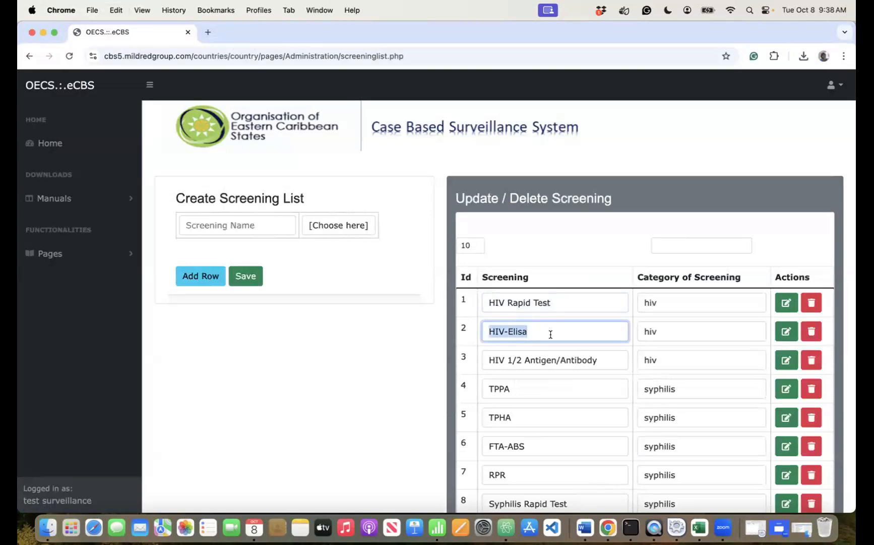
left_click(699, 527)
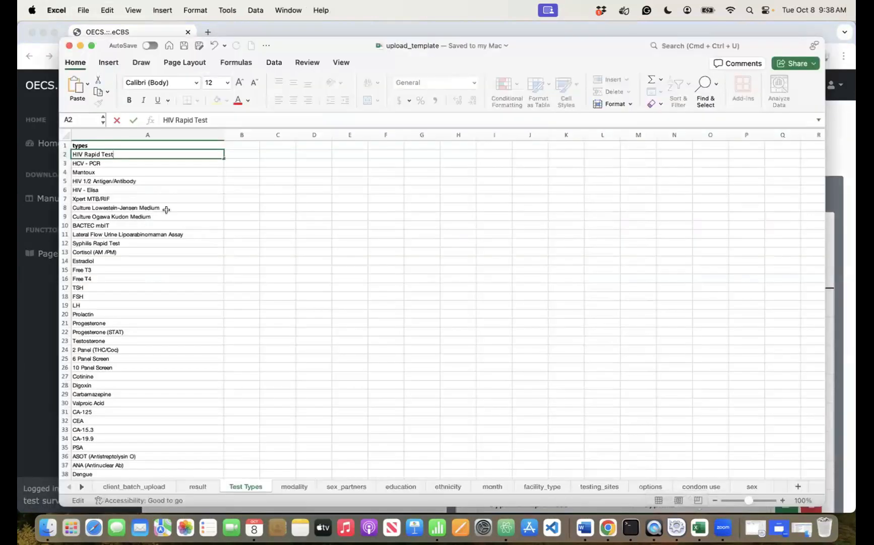
left_click(120, 188)
triple_click(120, 188)
key("cmd+v")
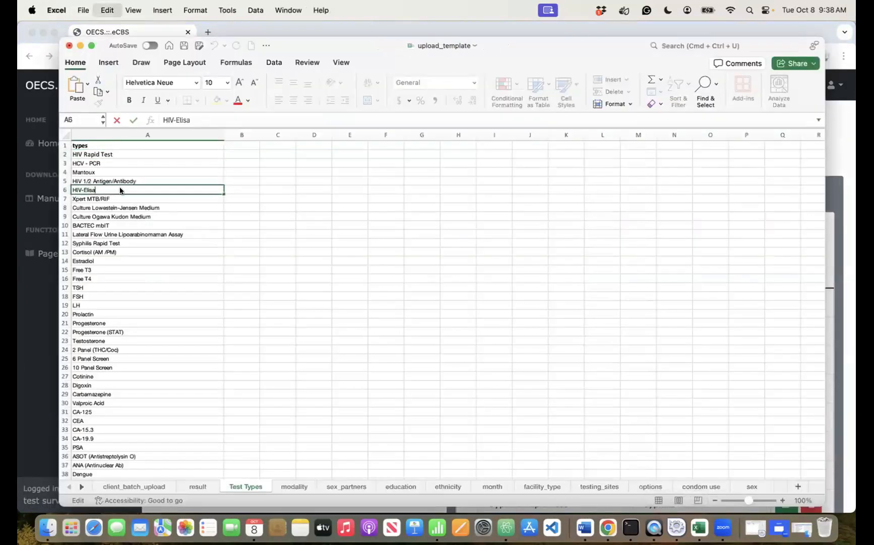
key("cmd+s")
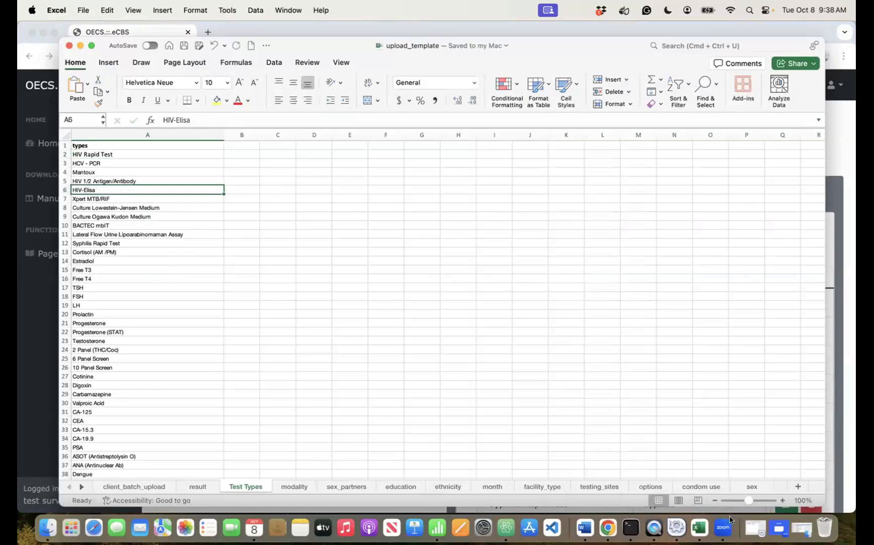
- Copy the HIV 1/2 Antigen/Antibody name and browse down the Test Types list
left_click(609, 527)
left_click(600, 361)
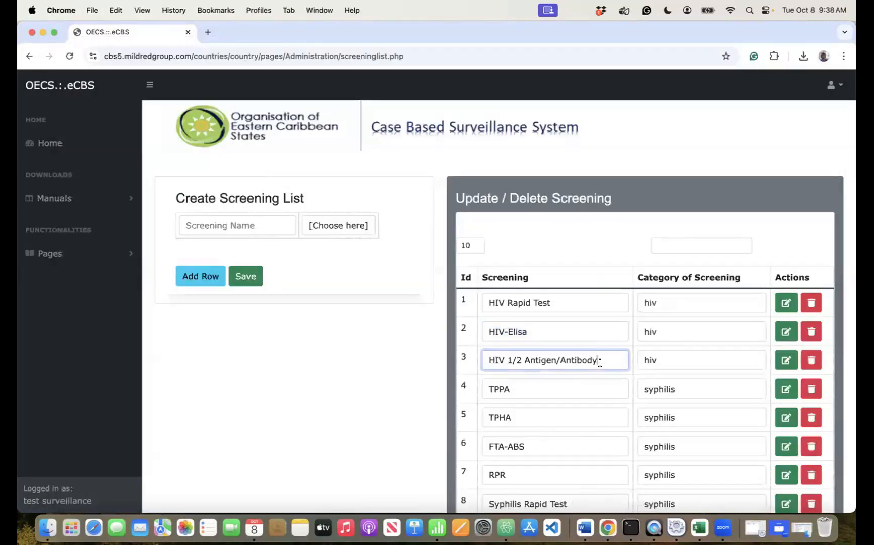
triple_click(600, 361)
key("cmd+c")
key("cmd+Tab")
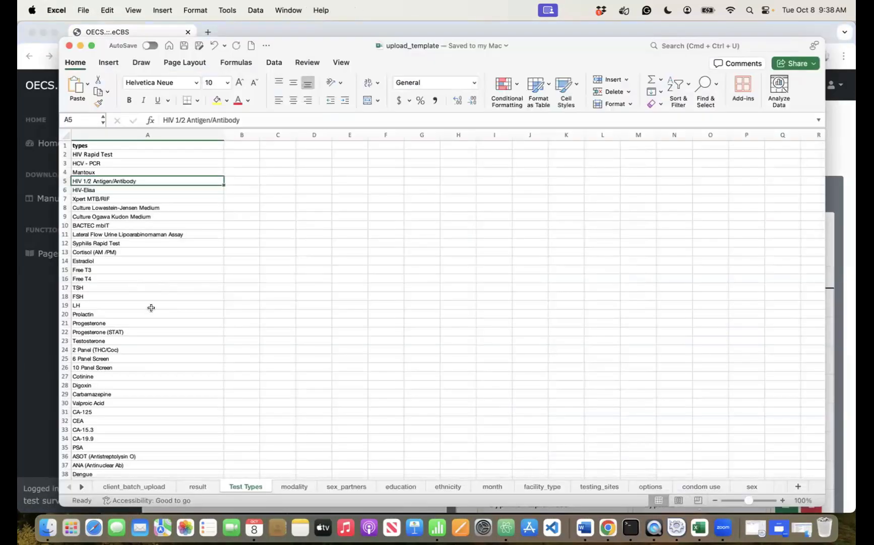
scroll(151, 308, "down", 5)
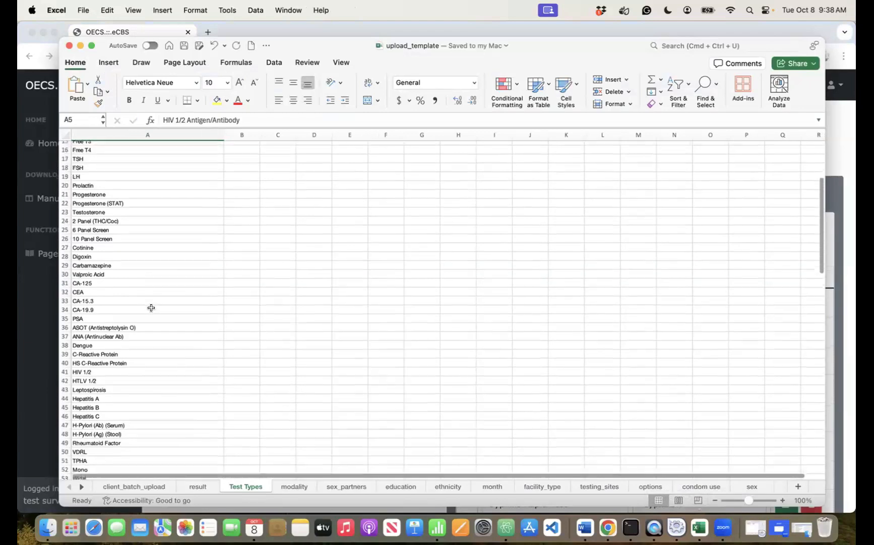
scroll(151, 308, "down", 7)
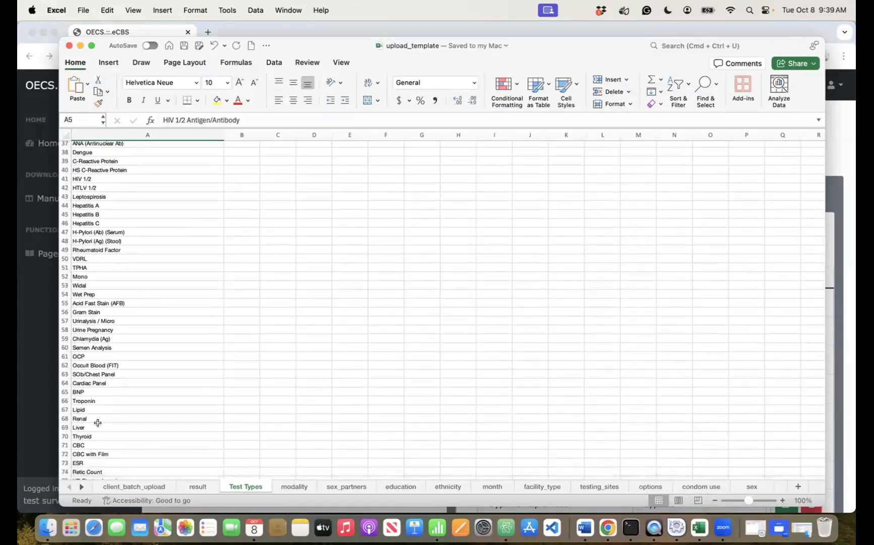
scroll(77, 337, "down", 15)
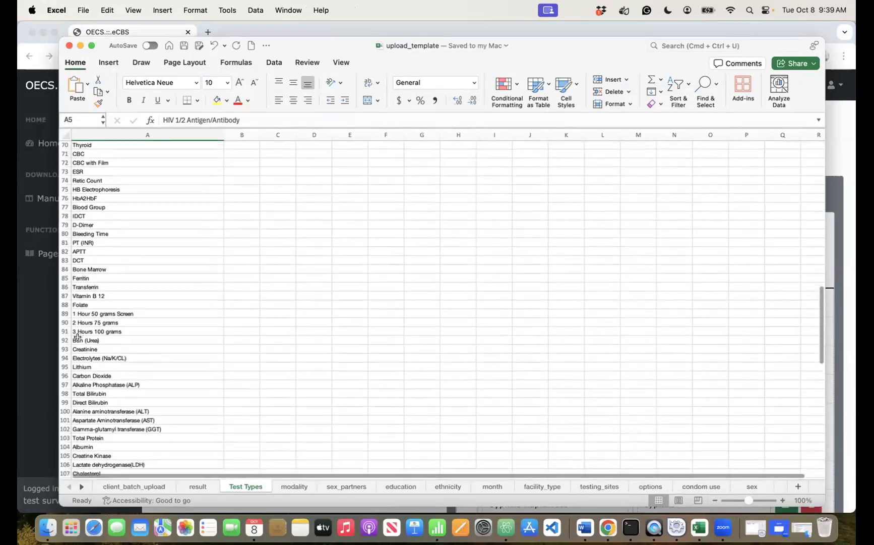
scroll(78, 337, "down", 12)
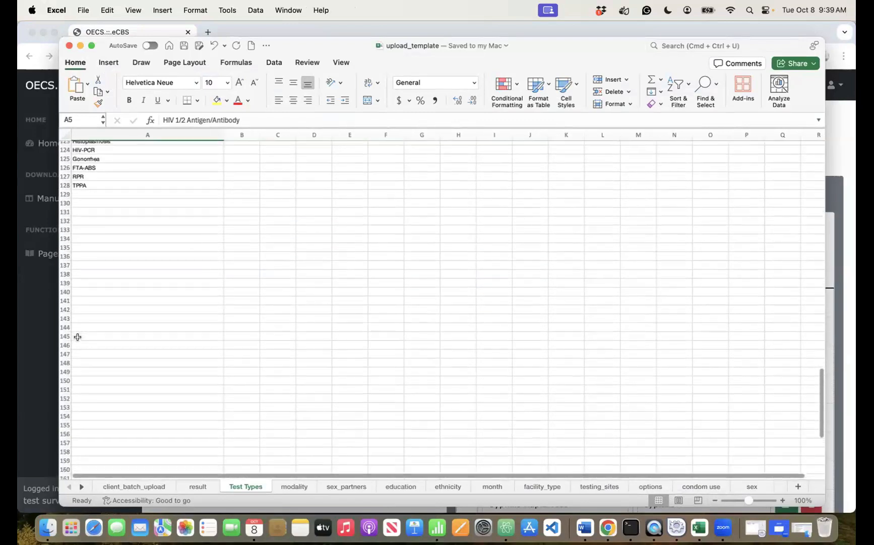
scroll(77, 337, "up", 1)
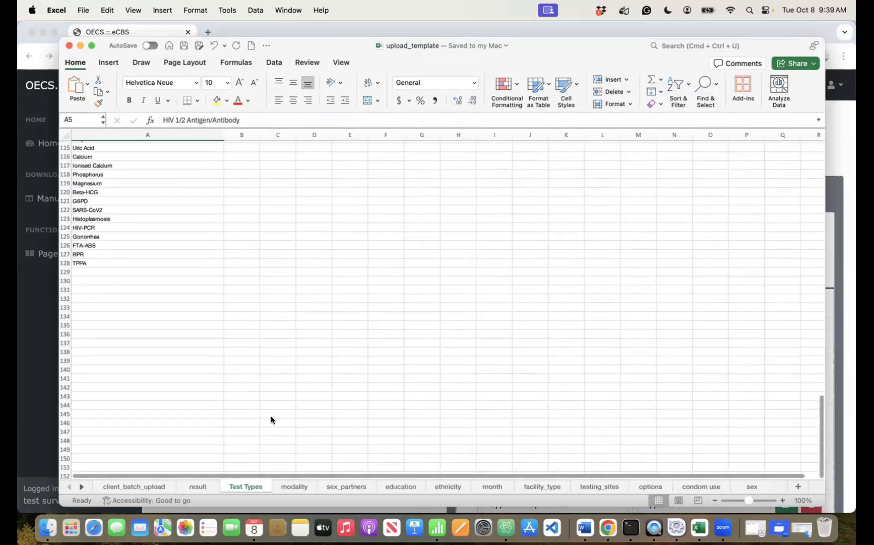
left_click(608, 527)
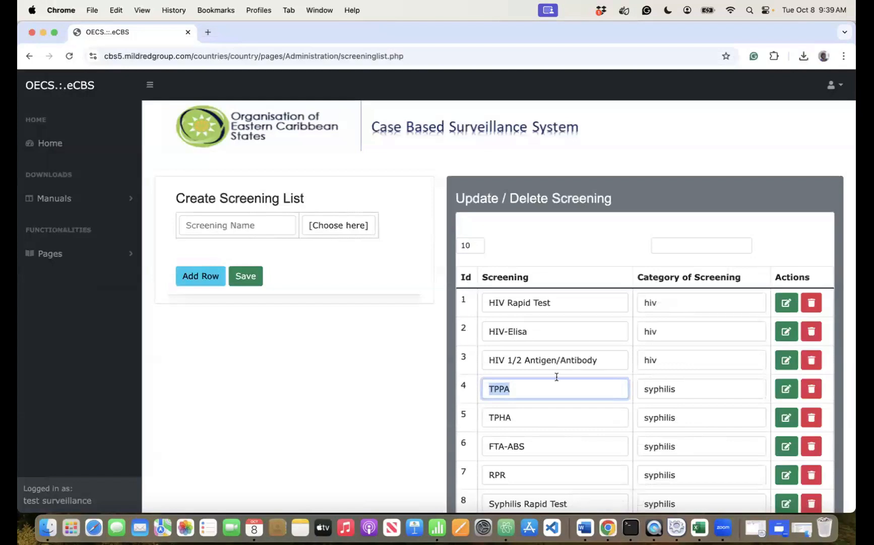
- Compare Test Types entries such as Cortisol (AM /PM) and Estradiol against the eCBS screening list
scroll(557, 368, "down", 5)
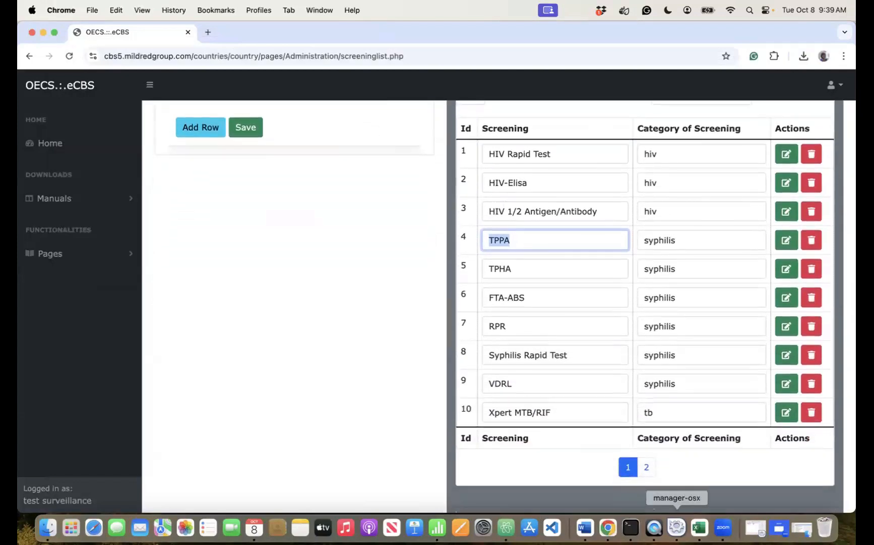
left_click(699, 527)
scroll(141, 203, "up", 20)
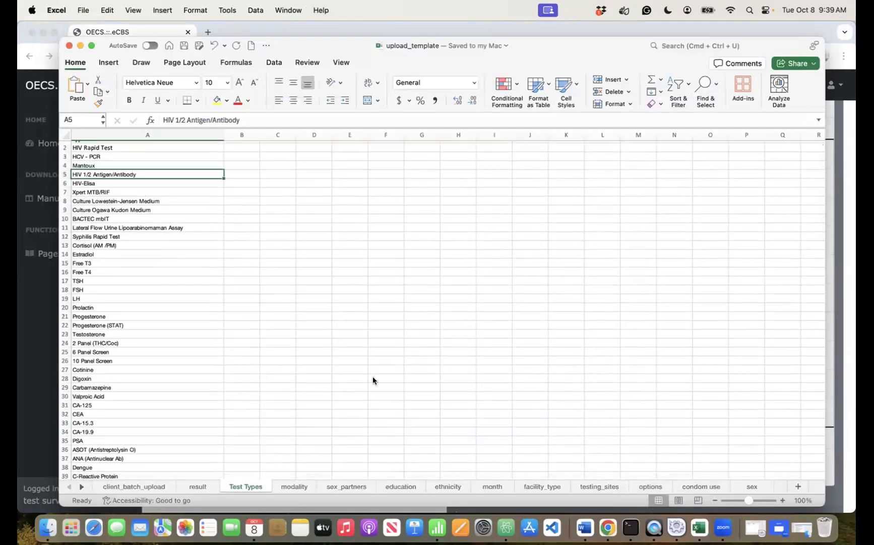
left_click(608, 527)
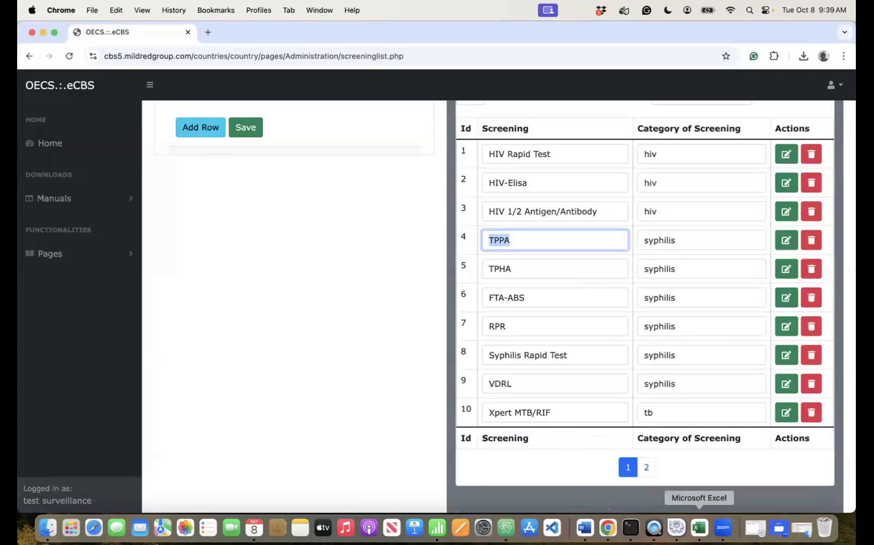
left_click(700, 527)
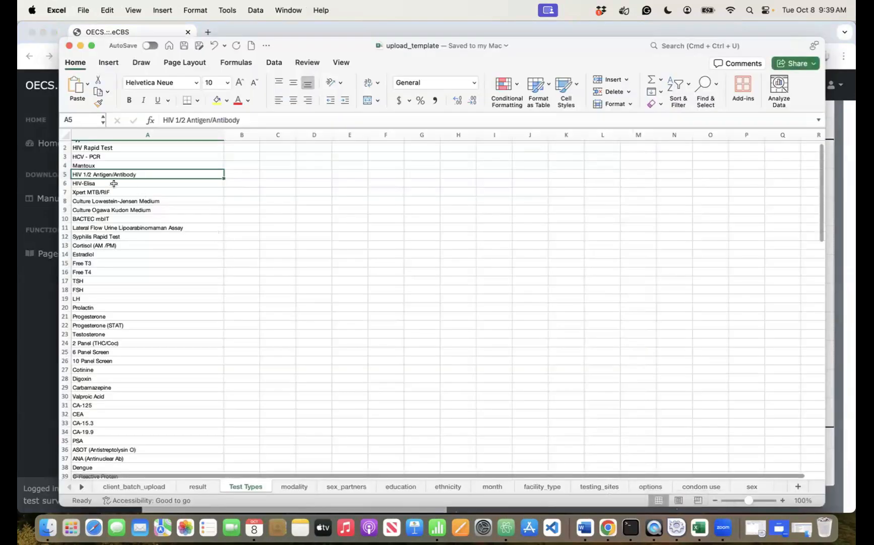
left_click(84, 255)
left_click(90, 246)
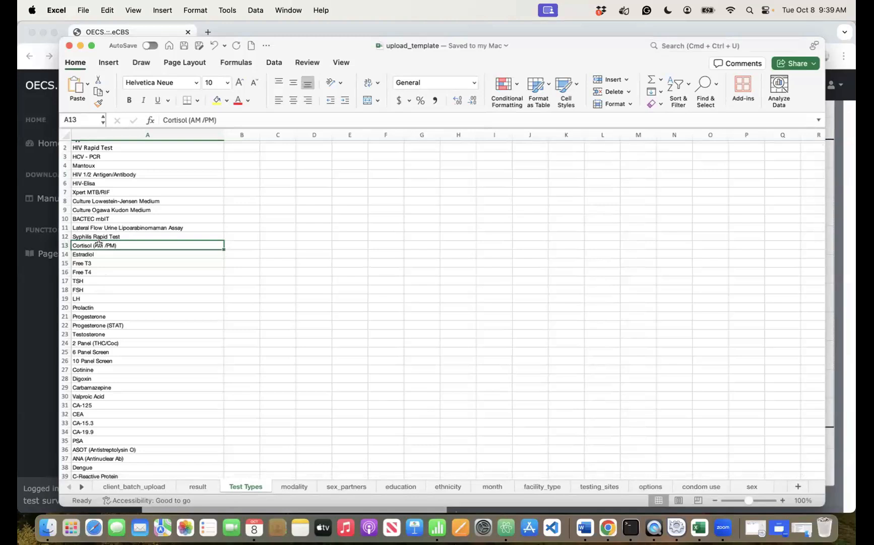
- Paste 'Xpert MTB/RIF' from eCBS into A129 below TPPA and save the workbook
left_click(831, 171)
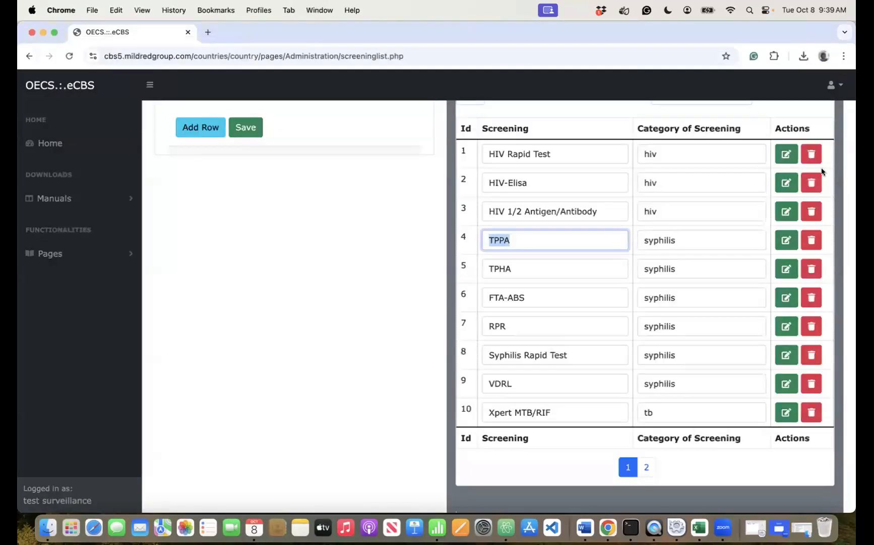
left_click(564, 414)
triple_click(564, 415)
key("super+c")
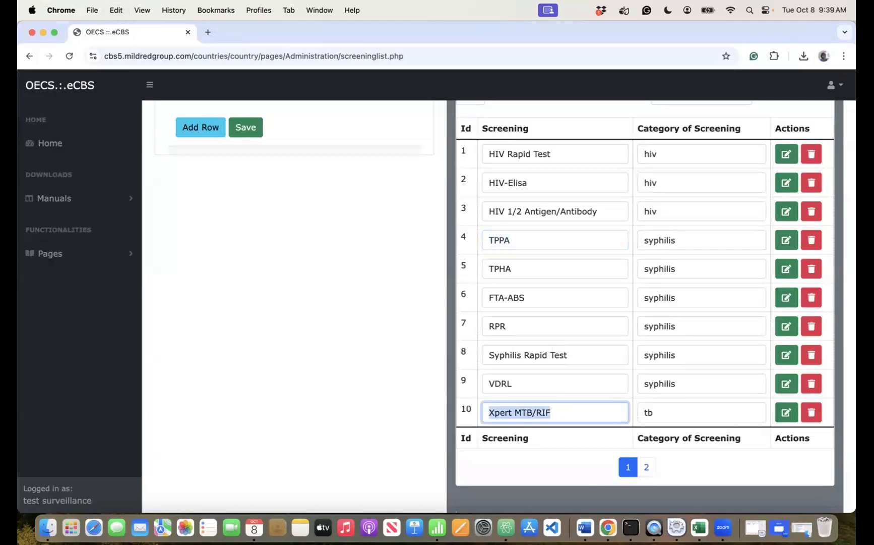
left_click(700, 527)
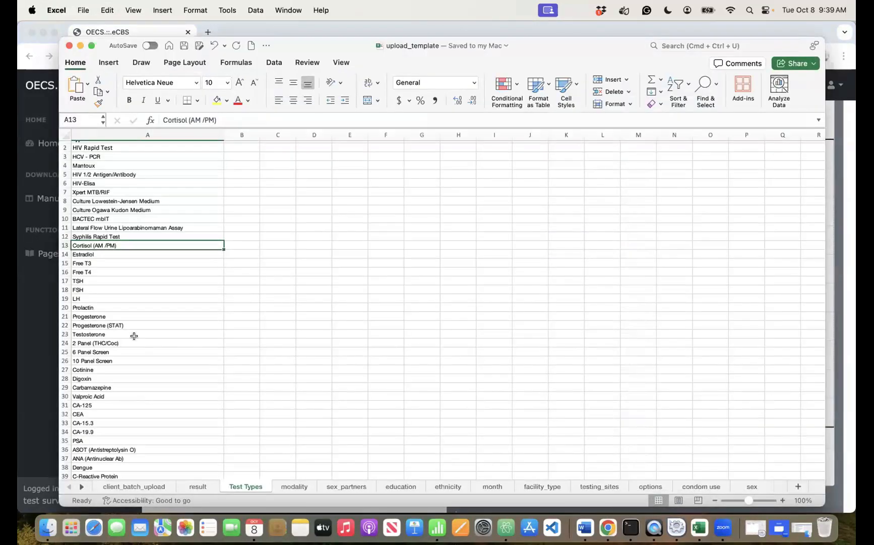
scroll(134, 336, "down", 15)
scroll(134, 336, "down", 20)
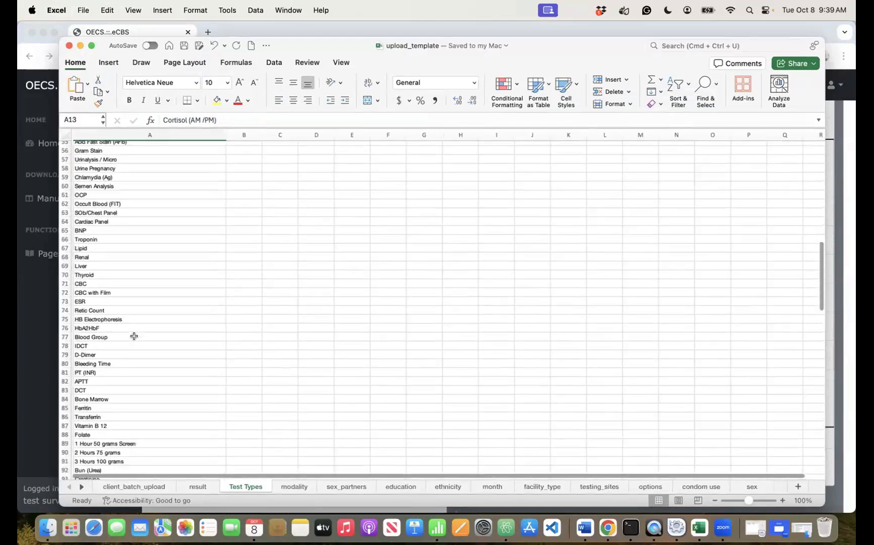
left_click(84, 339)
left_click(83, 347)
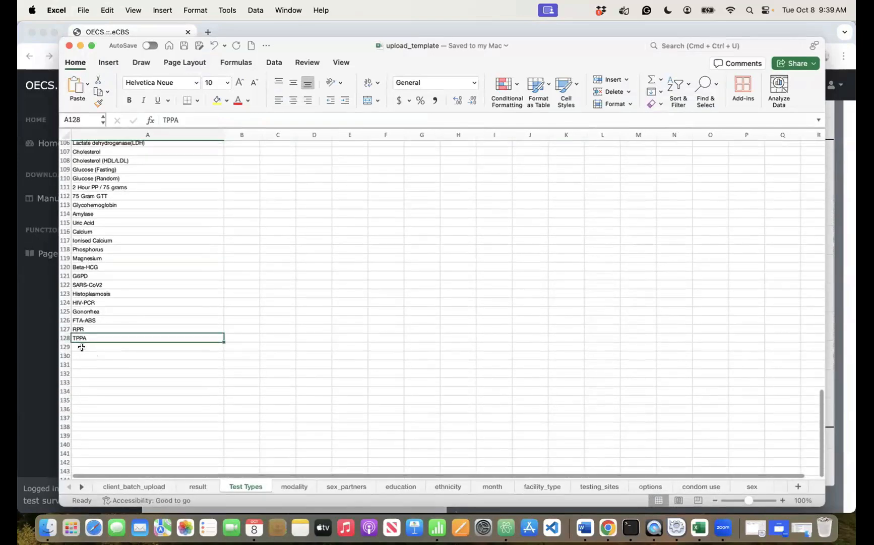
key("super+v")
key("super+s")
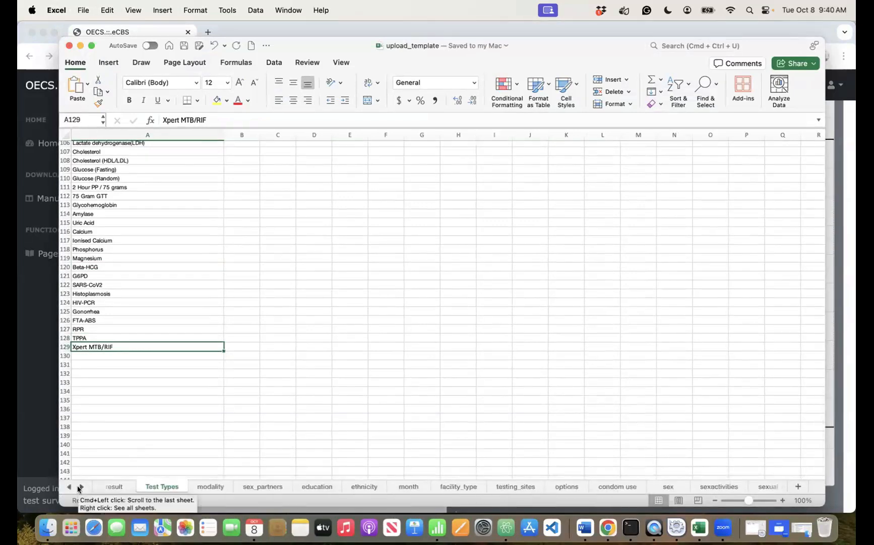
- Bring up Excel's gender_identity sheet and the eCBS Gender Identity List page to compare them
left_click(79, 487)
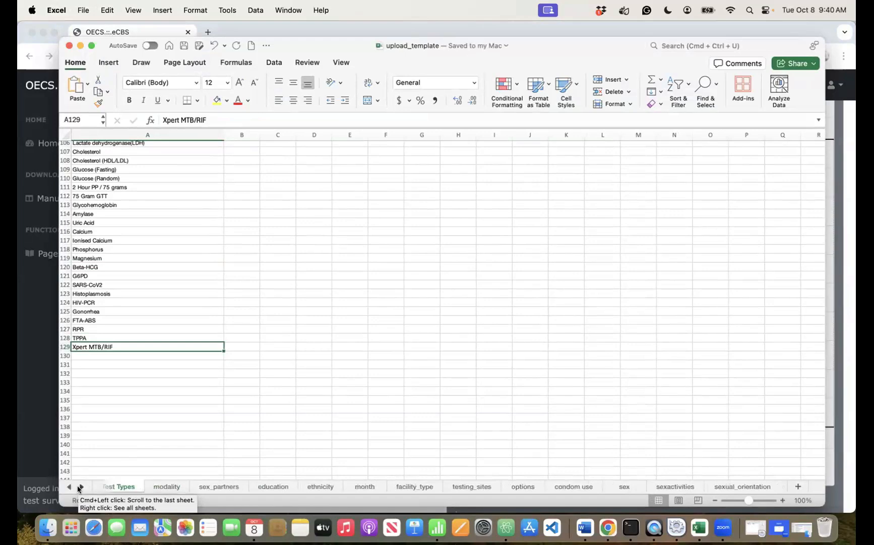
left_click(80, 487)
left_click(80, 487)
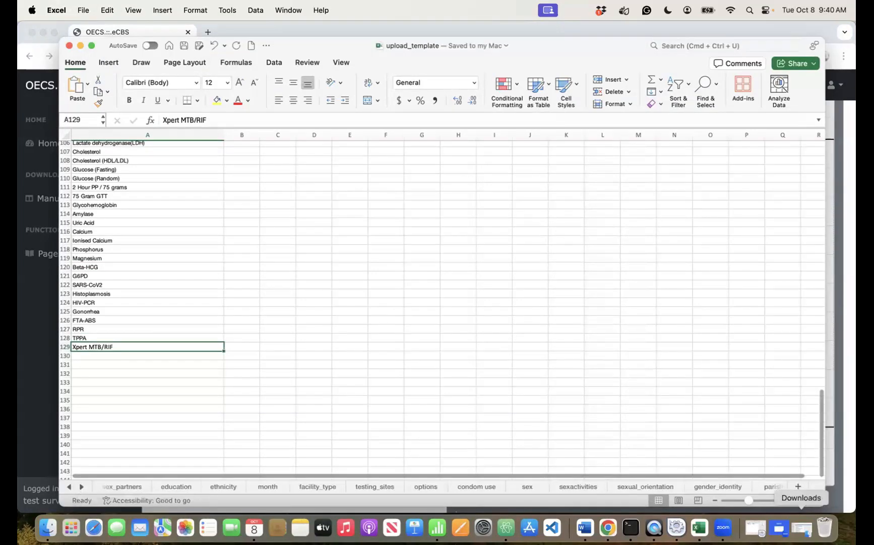
left_click(719, 486)
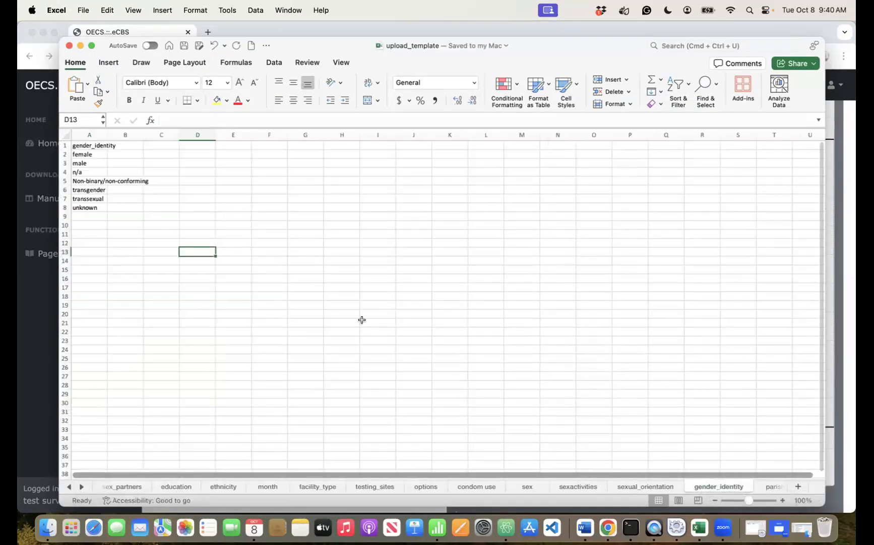
left_click(607, 527)
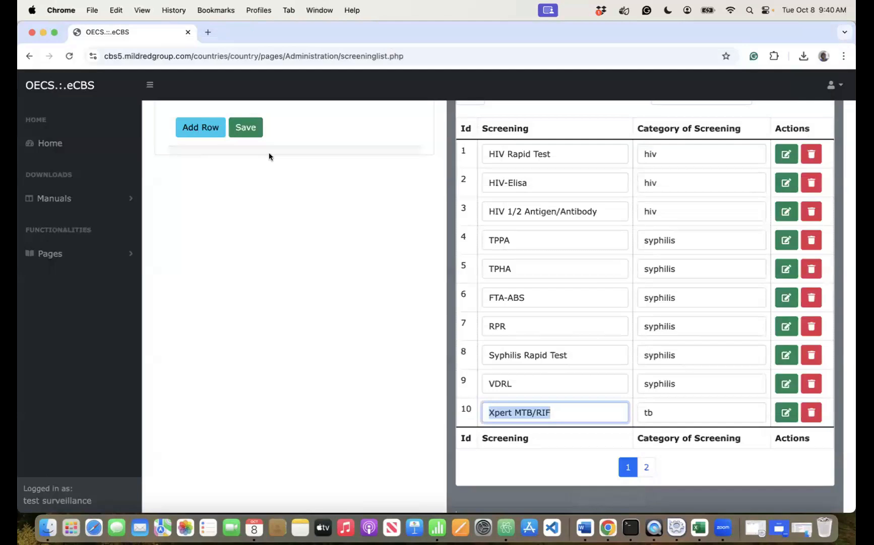
left_click(54, 254)
left_click(60, 304)
scroll(72, 427, "down", 2)
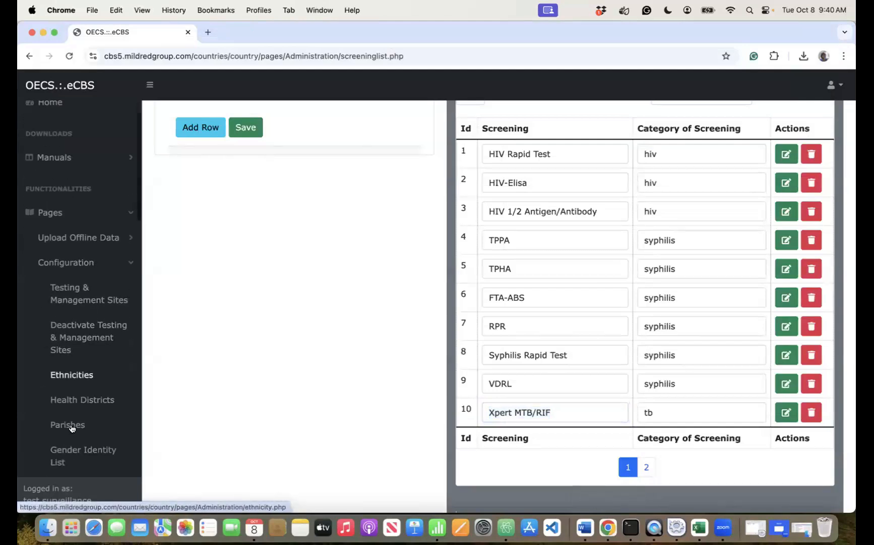
scroll(71, 428, "down", 8)
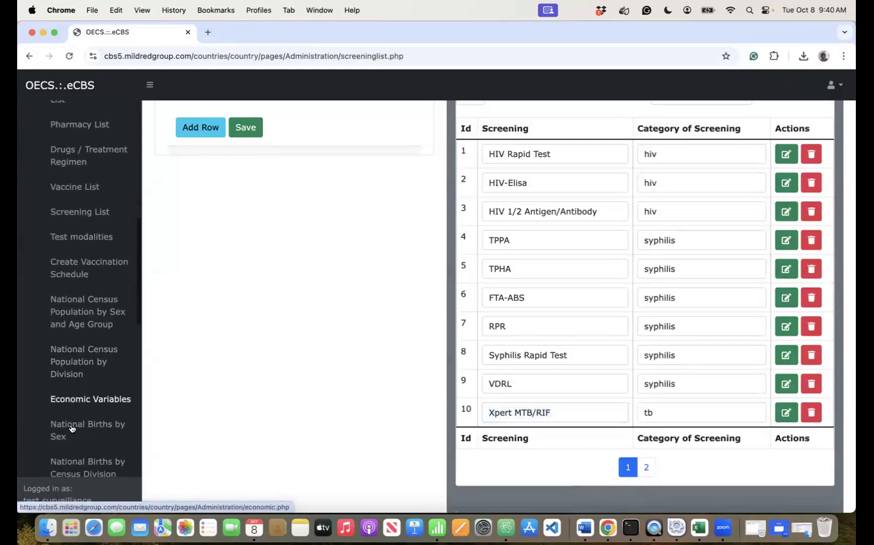
scroll(71, 427, "down", 4)
scroll(71, 428, "up", 6)
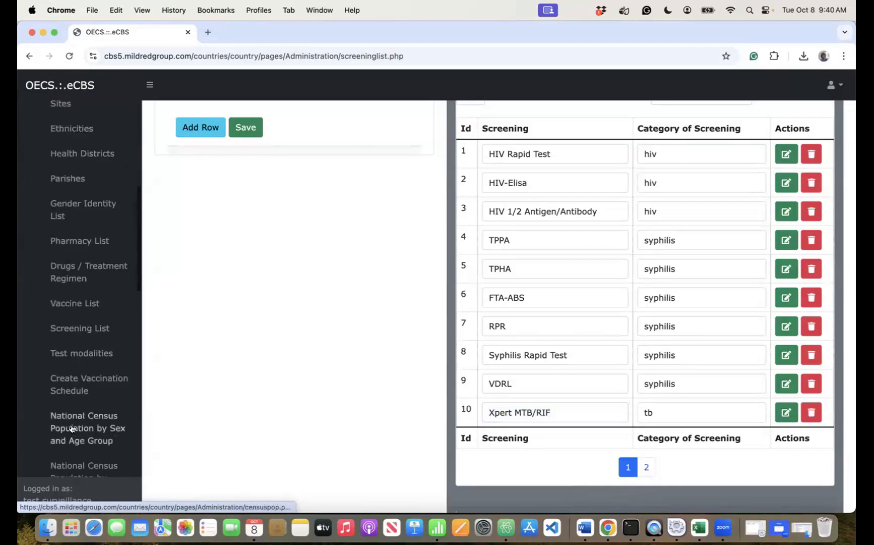
scroll(71, 427, "up", 1)
left_click(58, 237)
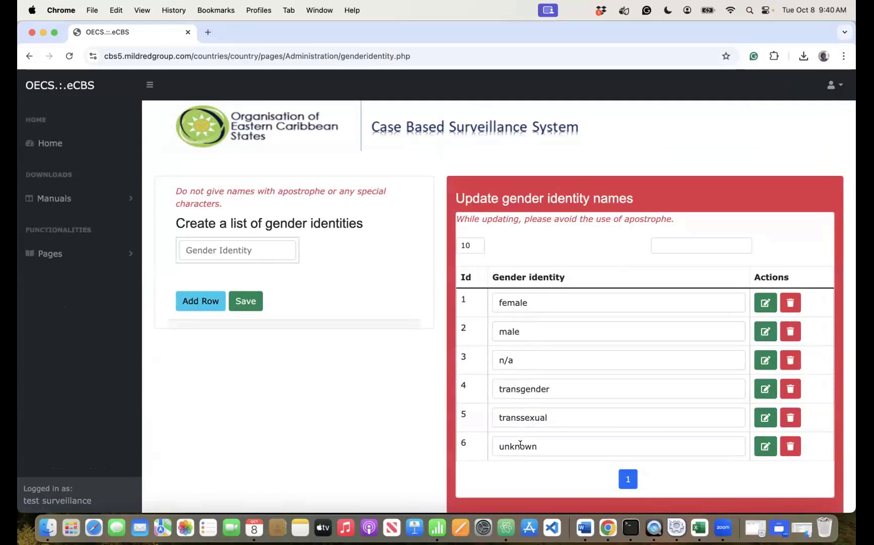
- Delete the Non-binary/non-conforming row from the gender_identity sheet and save the template
left_click(700, 526)
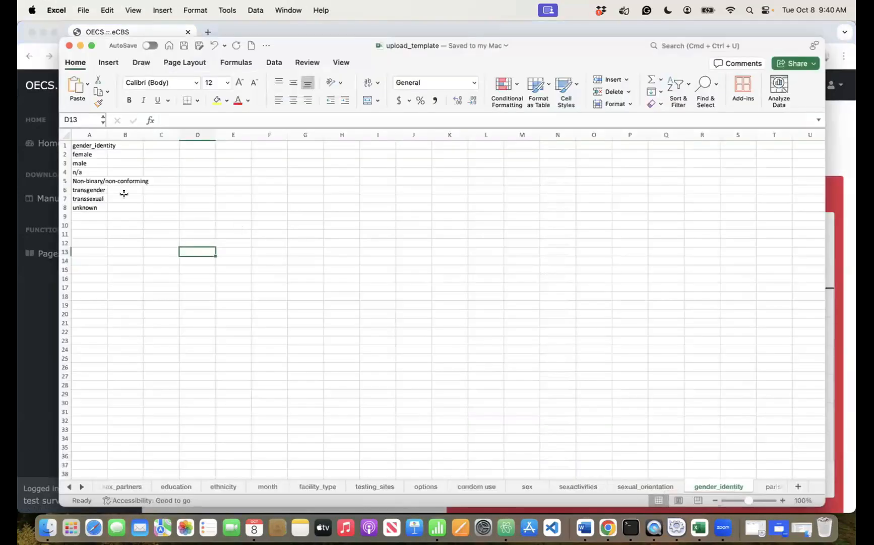
left_click(130, 180)
left_click(82, 181)
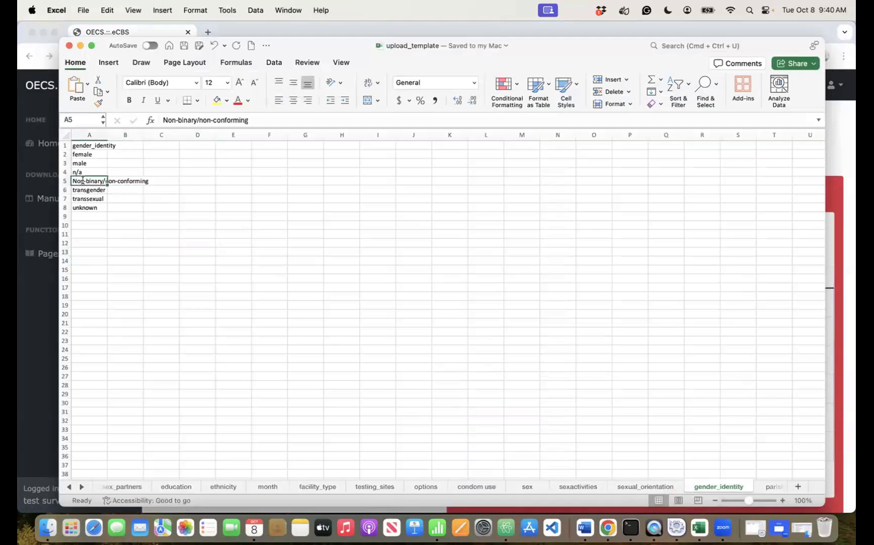
double_click(83, 180)
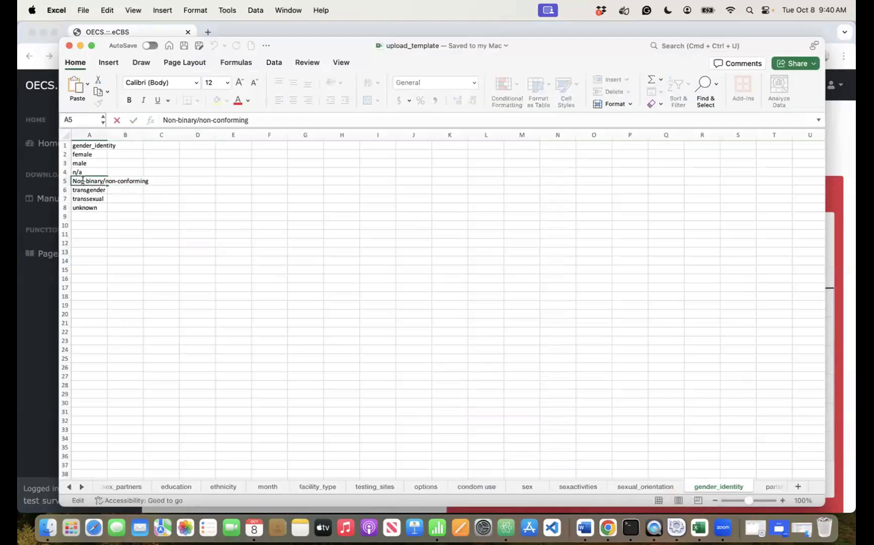
key("super+minus")
left_click(126, 215)
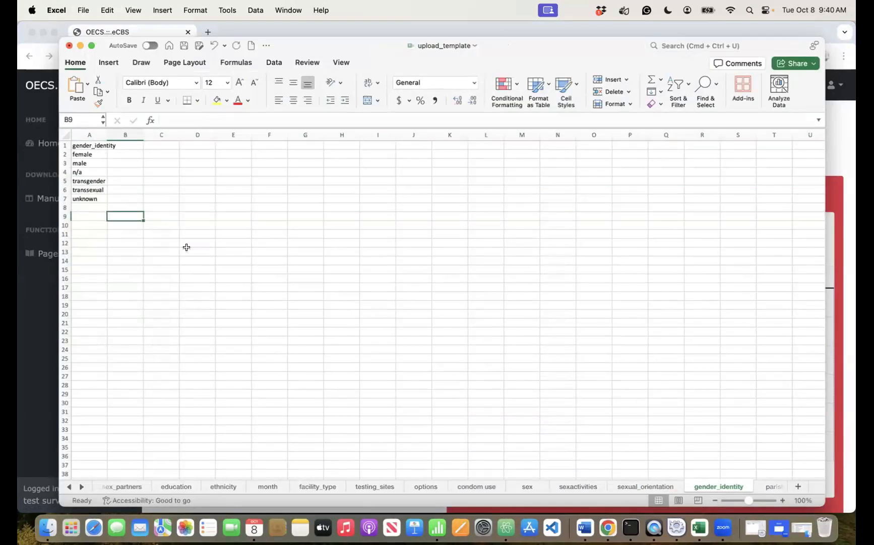
key("super+s")
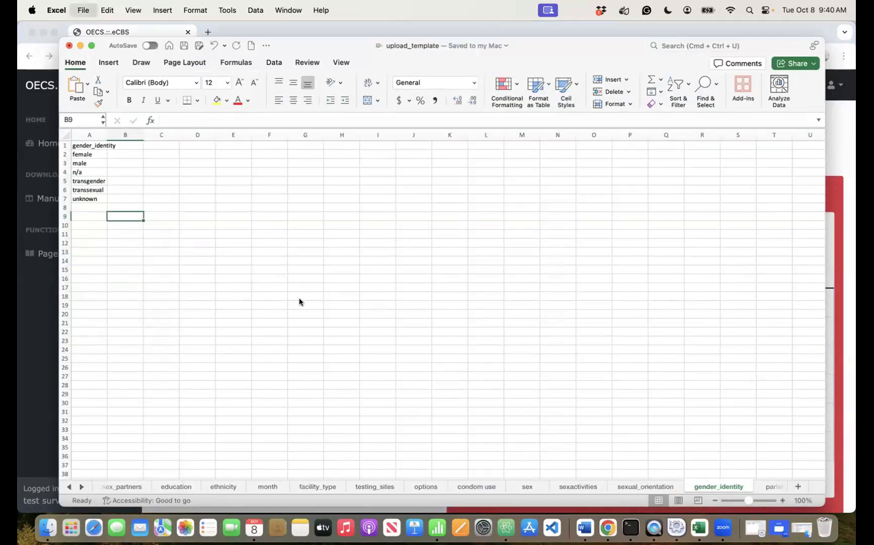
left_click(79, 486)
left_click(80, 486)
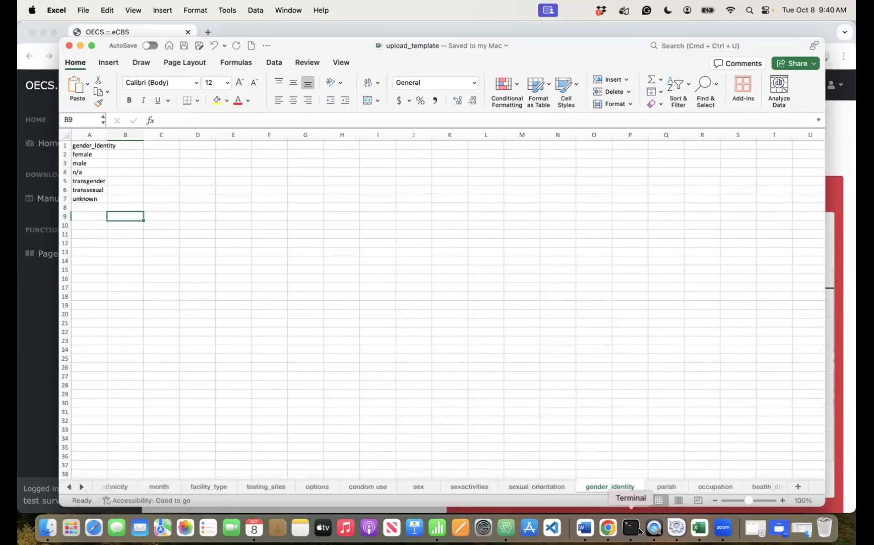
- Open the parish sheet and the eCBS Parishes page, selecting the first name, Parish Antigua and Barbuda
left_click(662, 485)
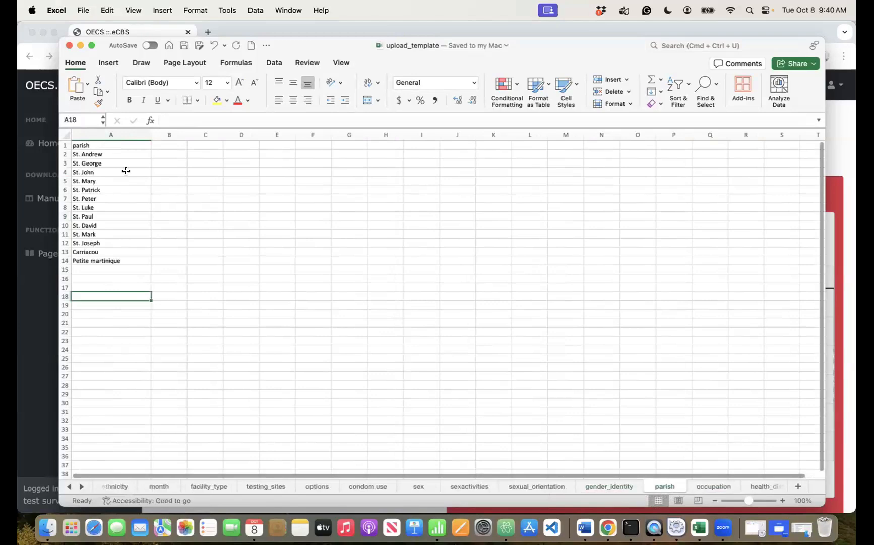
left_click(608, 527)
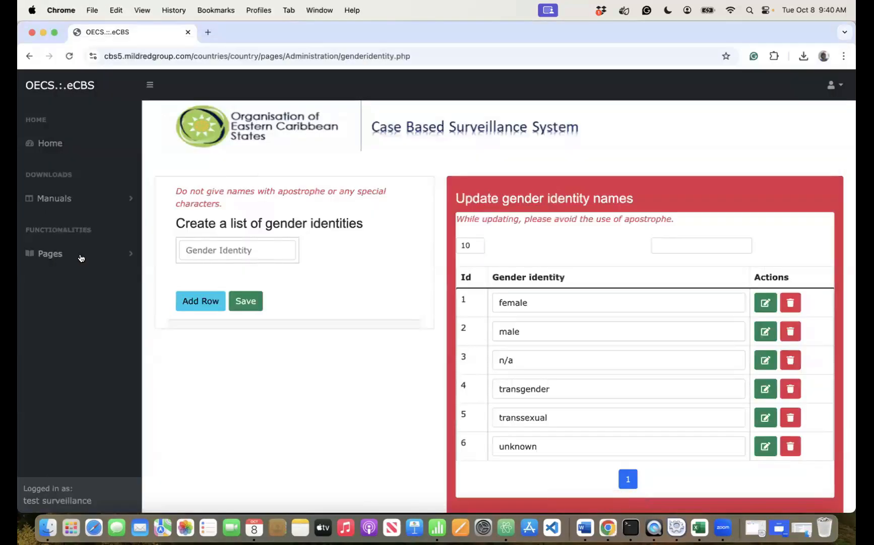
left_click(53, 253)
left_click(76, 303)
scroll(78, 362, "down", 5)
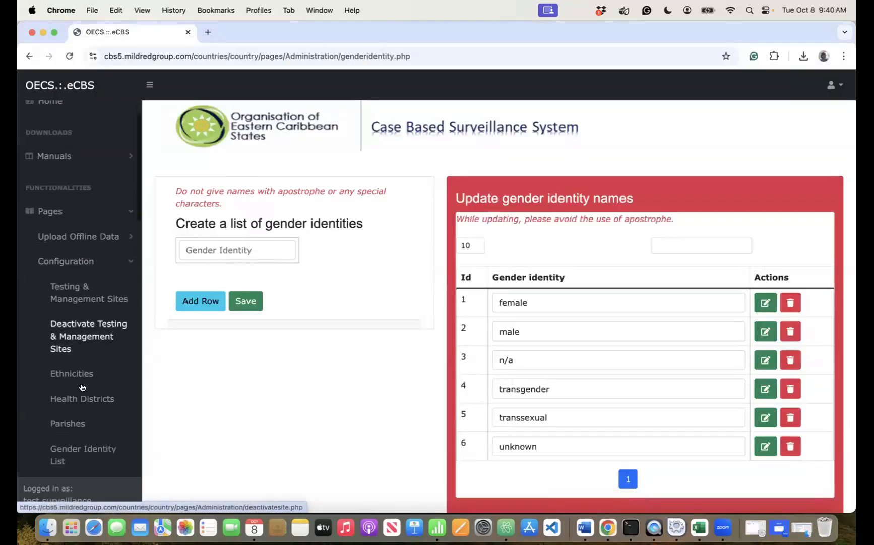
left_click(68, 351)
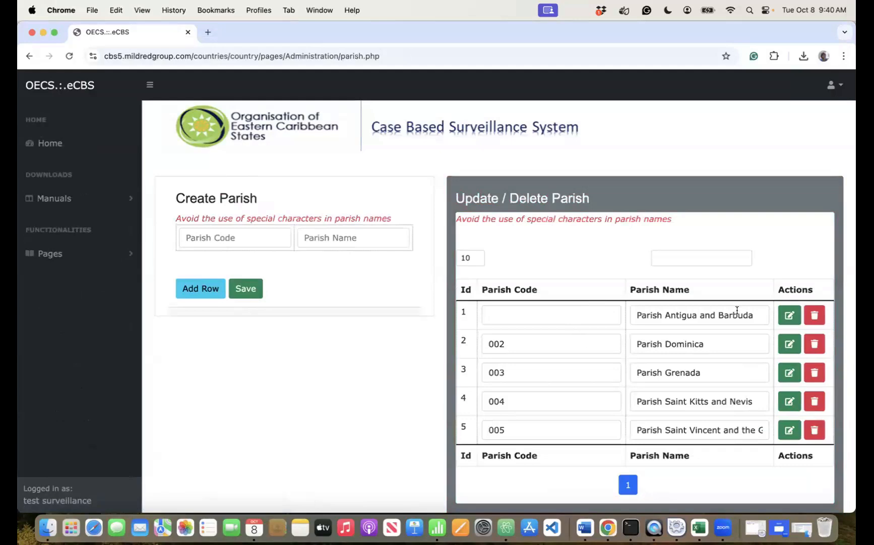
left_click(758, 315)
key("super+a")
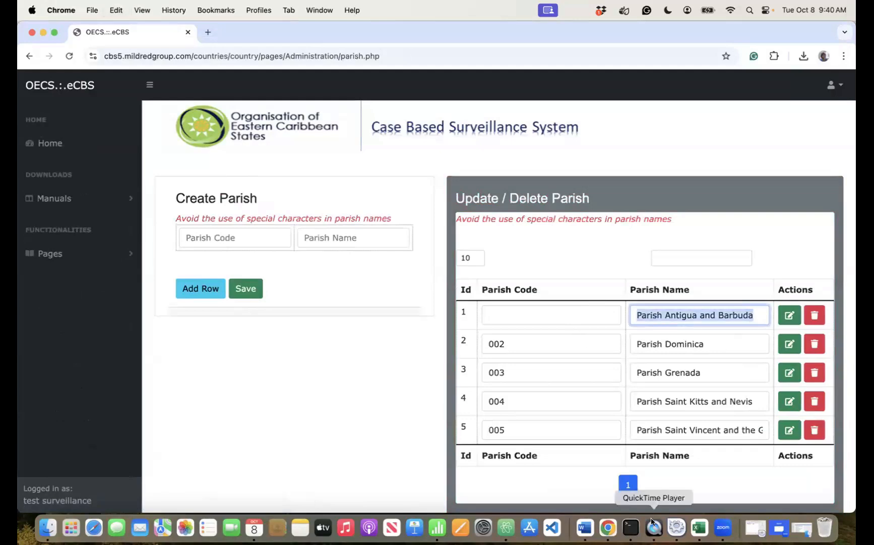
- Replace the old parish entries, pasting Parish Saint Kitts and Nevis into cell A5
left_click(699, 527)
left_click(121, 152)
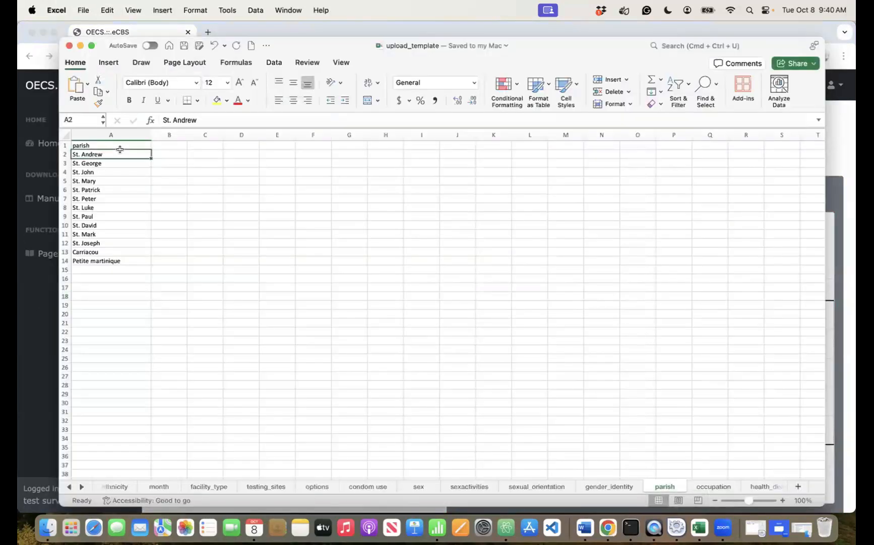
key("super+shift+Down")
key("super+c")
key("super+Tab")
left_click(706, 403)
key("super+a")
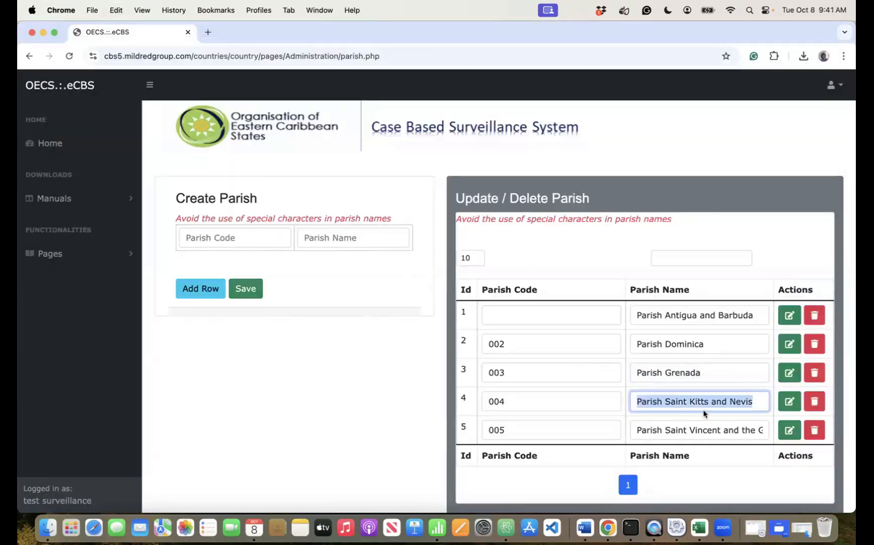
left_click(699, 528)
key("super+v")
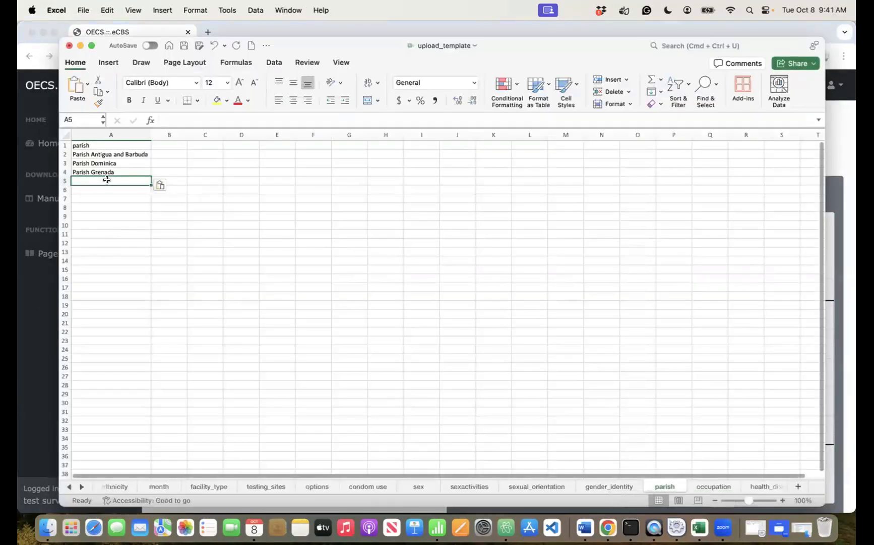
key("Return")
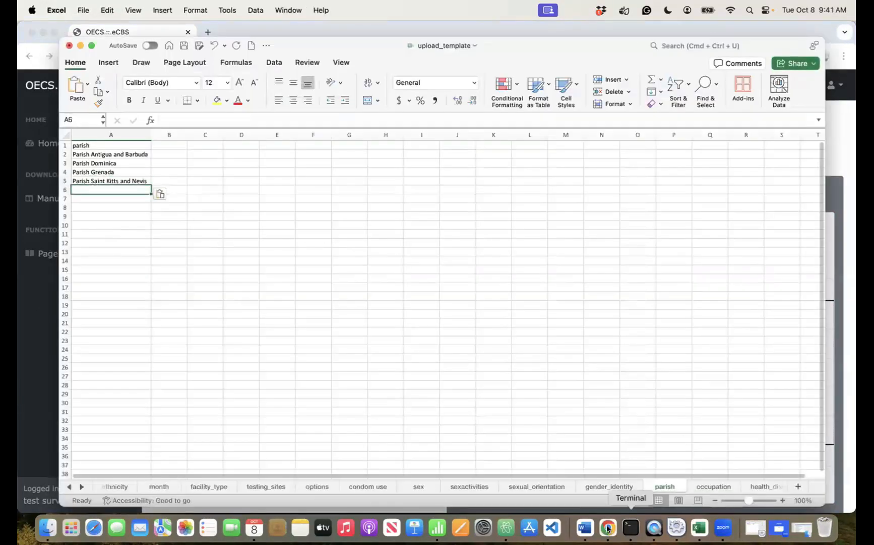
- Paste Parish Saint Vincent and the Grenadines into A6 and save the template
left_click(617, 506)
left_click(699, 430)
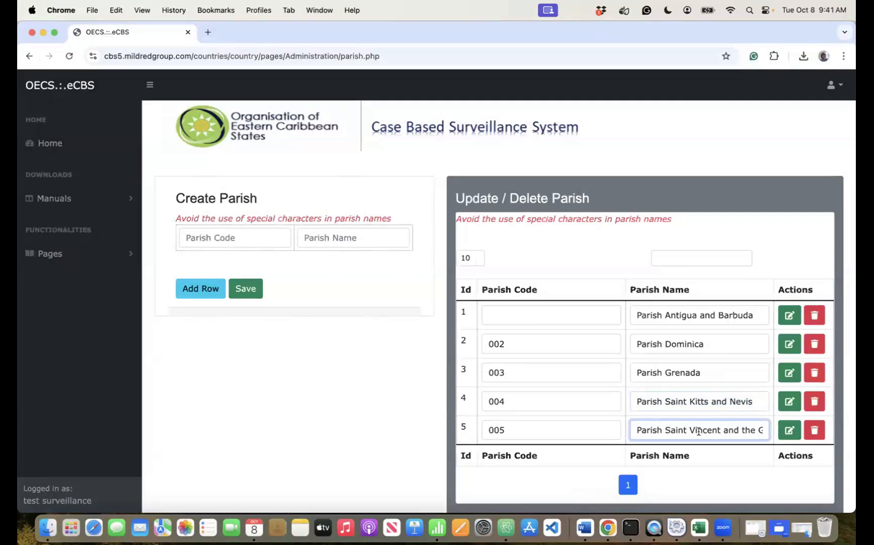
key("super+a")
key("super+c")
left_click(698, 528)
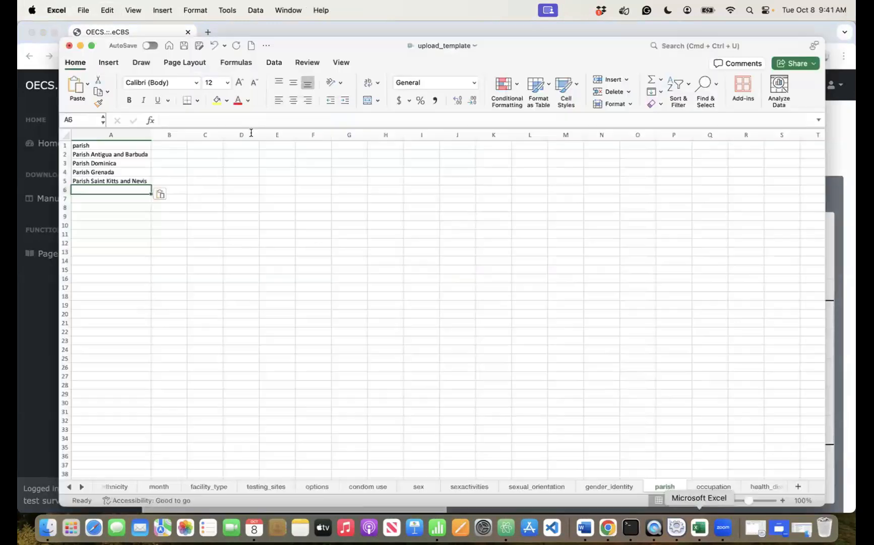
key("super+v")
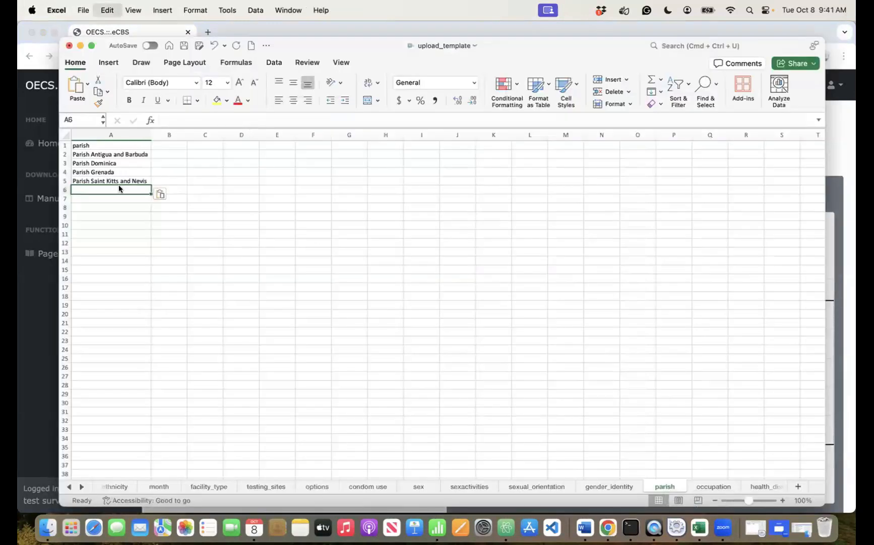
key("super+s")
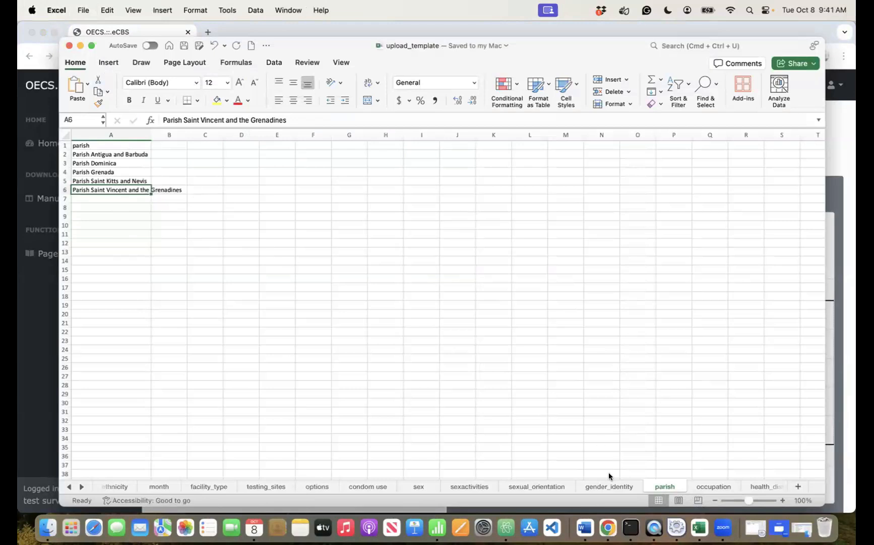
left_click(609, 527)
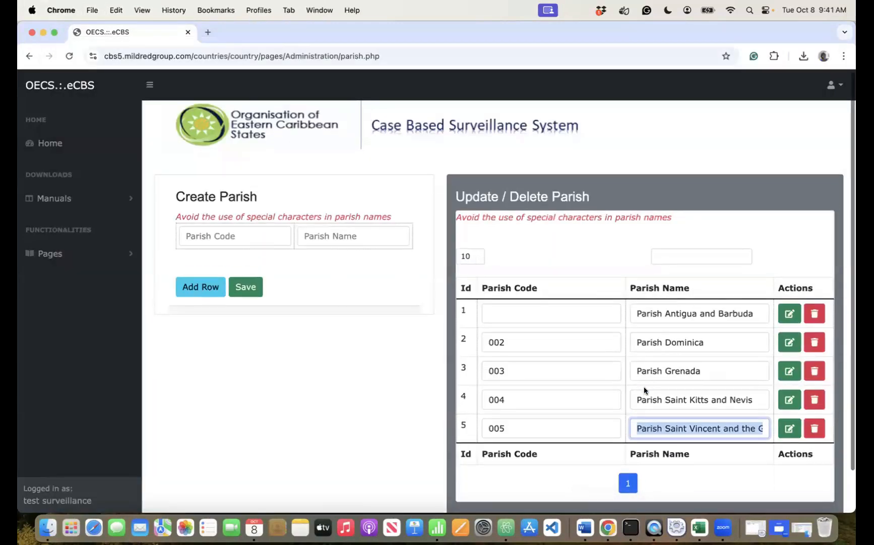
scroll(641, 372, "down", 1)
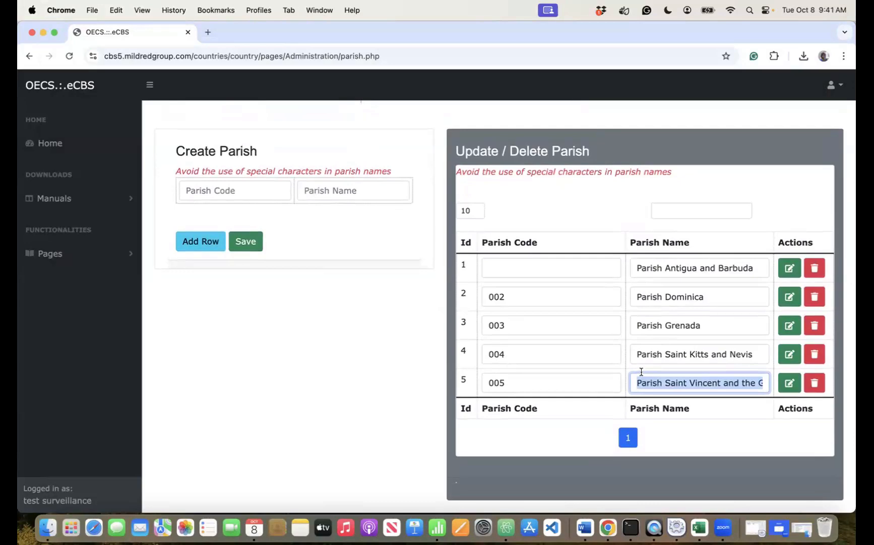
left_click(700, 528)
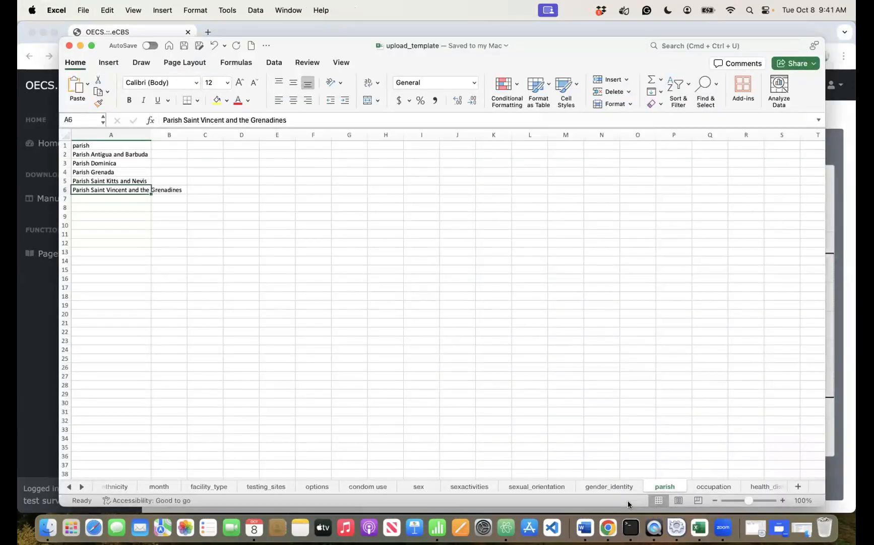
- On health_district, clear District Antigua, Barbuda, Dominica, Grenada, Grenadines and Nevis from column A
left_click(759, 485)
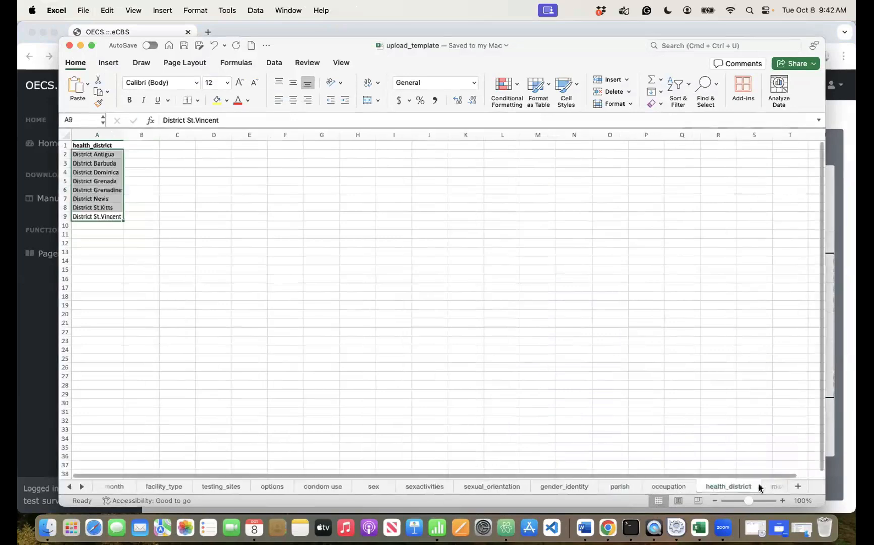
left_click(171, 242)
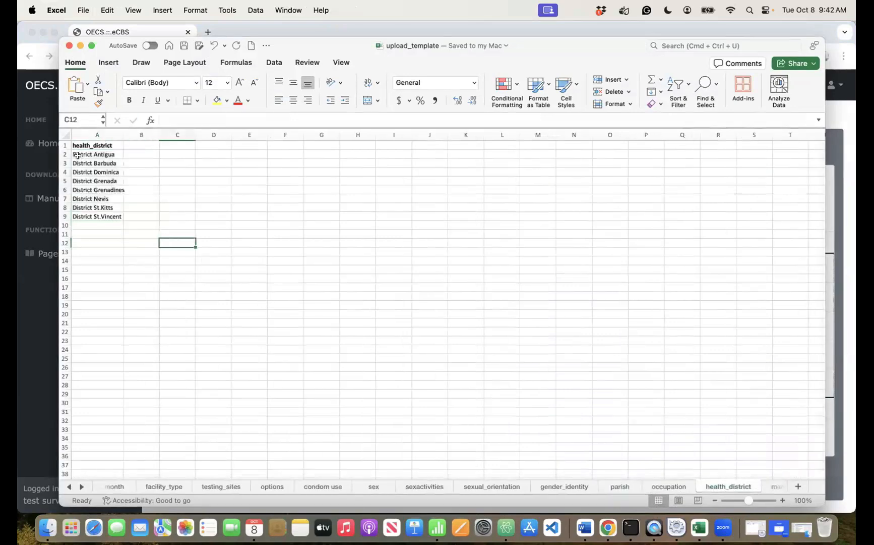
left_click(77, 154)
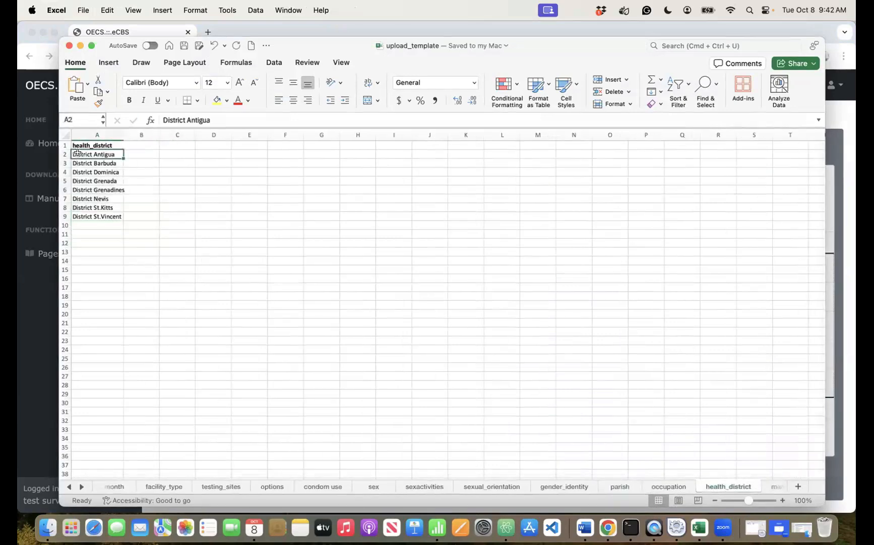
double_click(81, 153)
key("BackSpace")
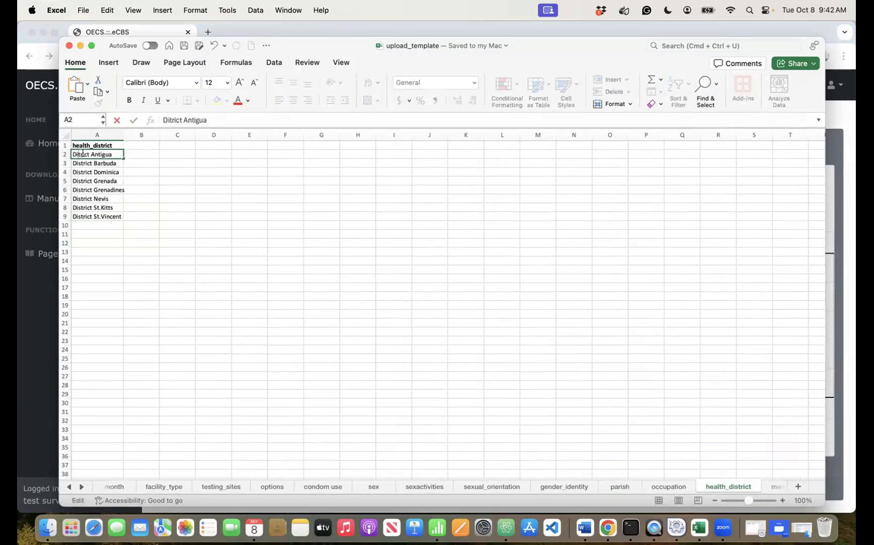
key("Return")
key("Return")
left_click(111, 154)
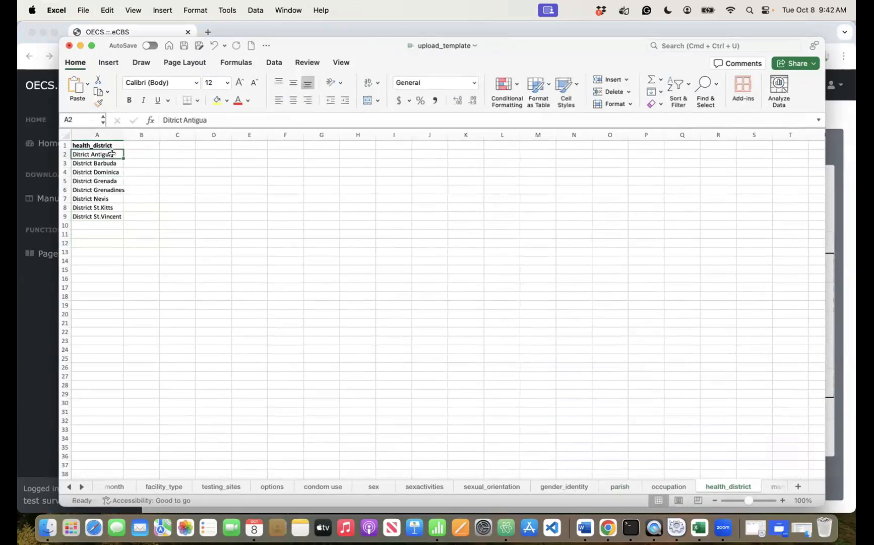
key("BackSpace")
left_click(102, 163)
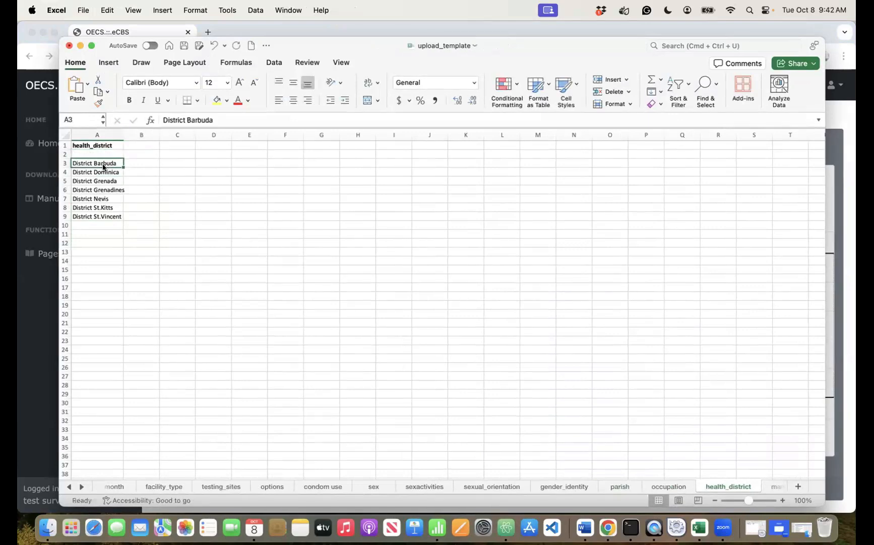
key("BackSpace")
left_click(99, 173)
key("BackSpace")
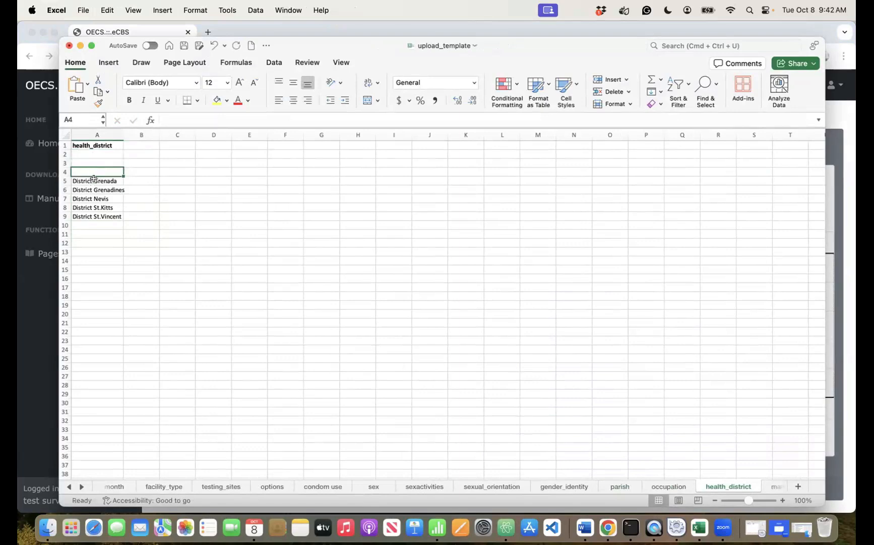
left_click(91, 181)
key("BackSpace")
left_click(88, 188)
key("BackSpace")
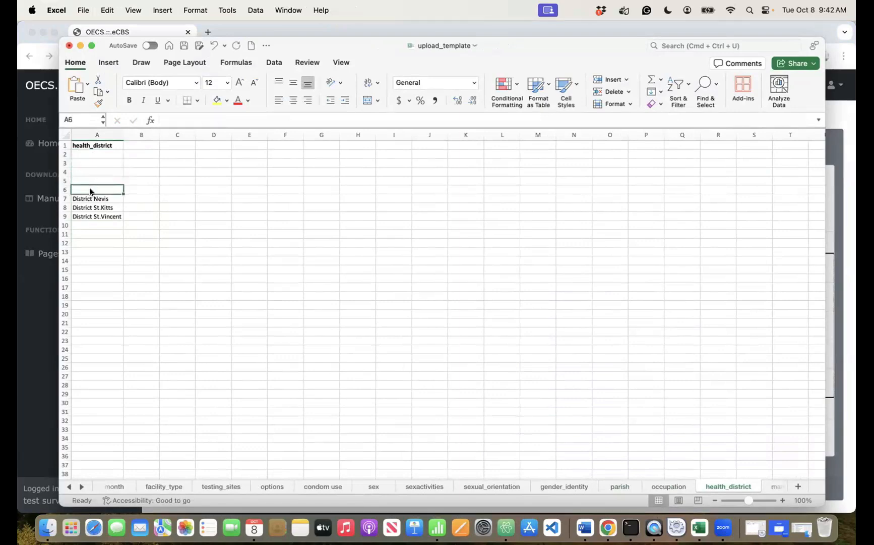
left_click(80, 199)
key("BackSpace")
- Paste the copied Parish Antigua and Barbuda name into cell A2
key("super+Tab")
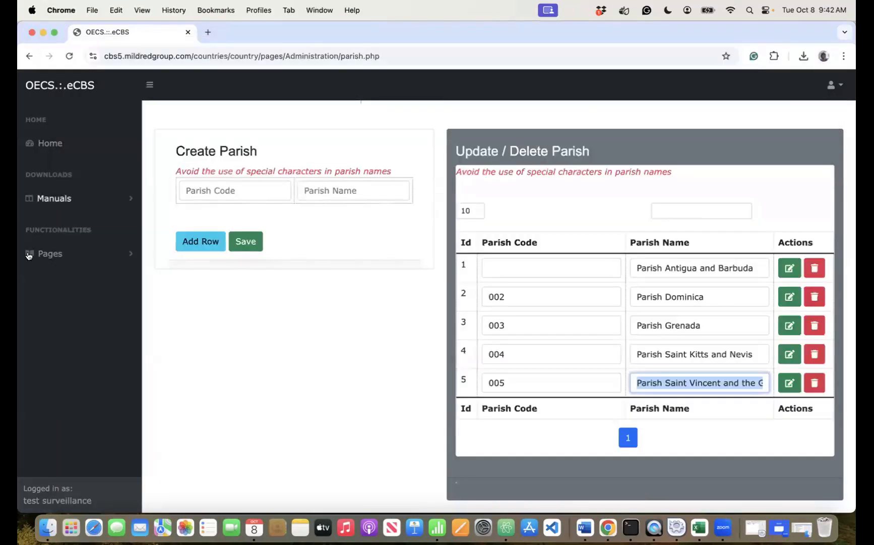
left_click(50, 254)
left_click(66, 303)
scroll(64, 451, "down", 2)
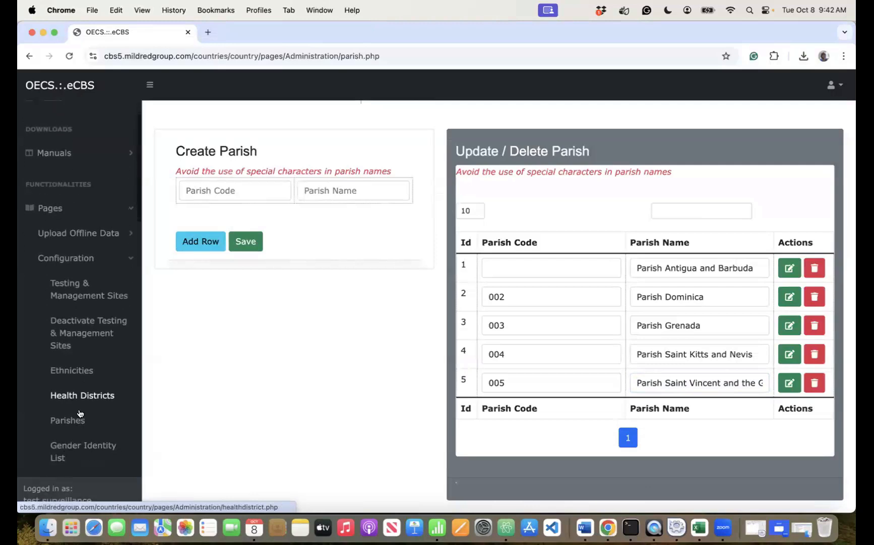
key("super+Tab")
left_click(97, 154)
type("Parish Antigua and Barbuda")
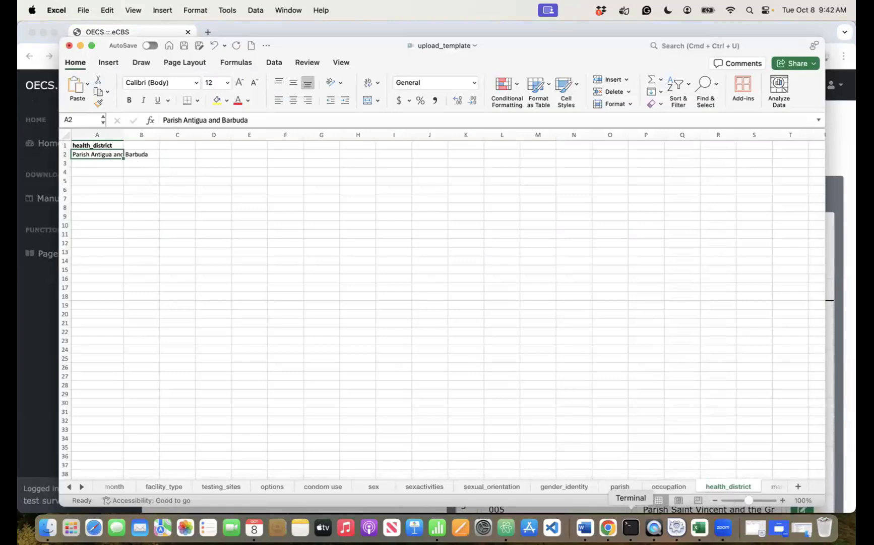
- Copy District Saint Kitts and Nevis from the eCBS Health Districts table into cell A5
left_click(608, 527)
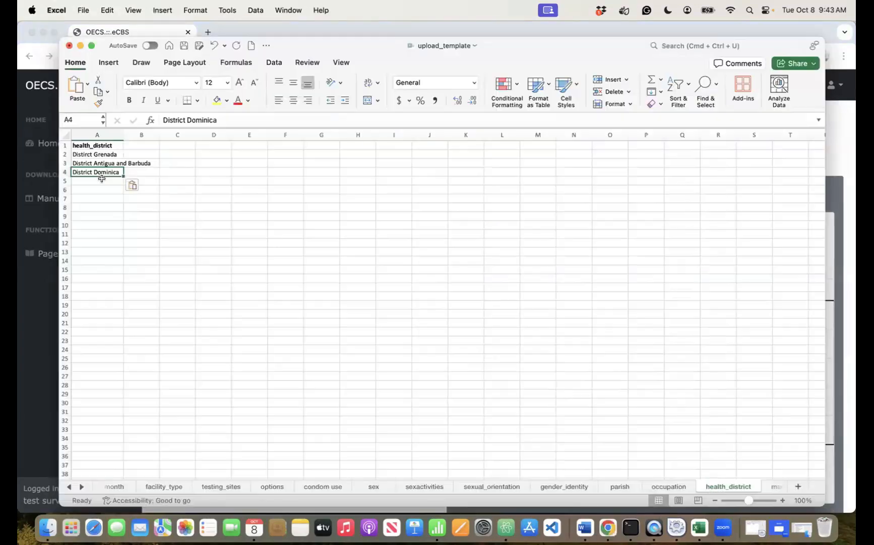
left_click(102, 180)
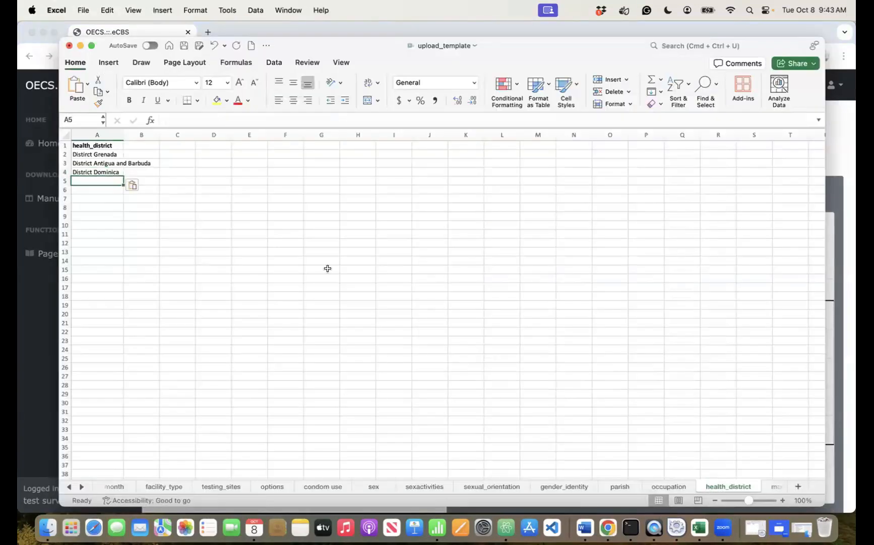
left_click(607, 528)
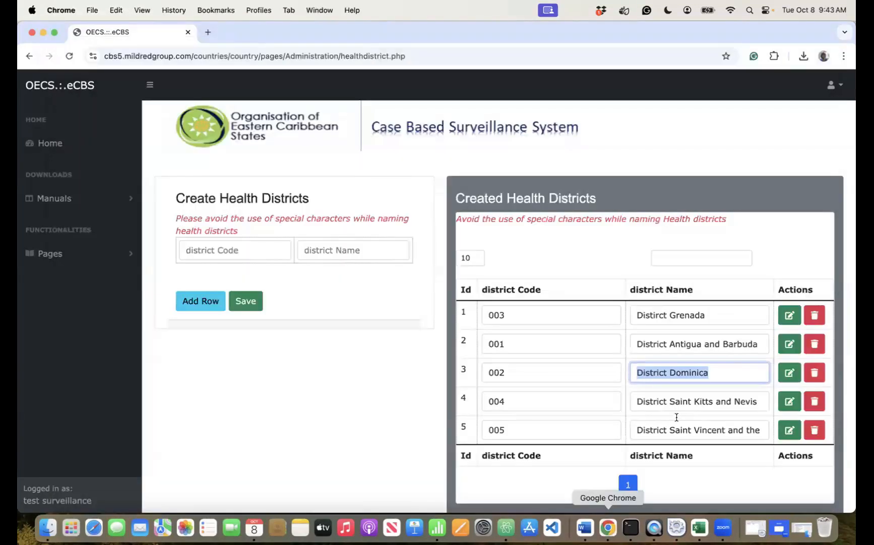
left_click(703, 401)
triple_click(702, 401)
key("super+c")
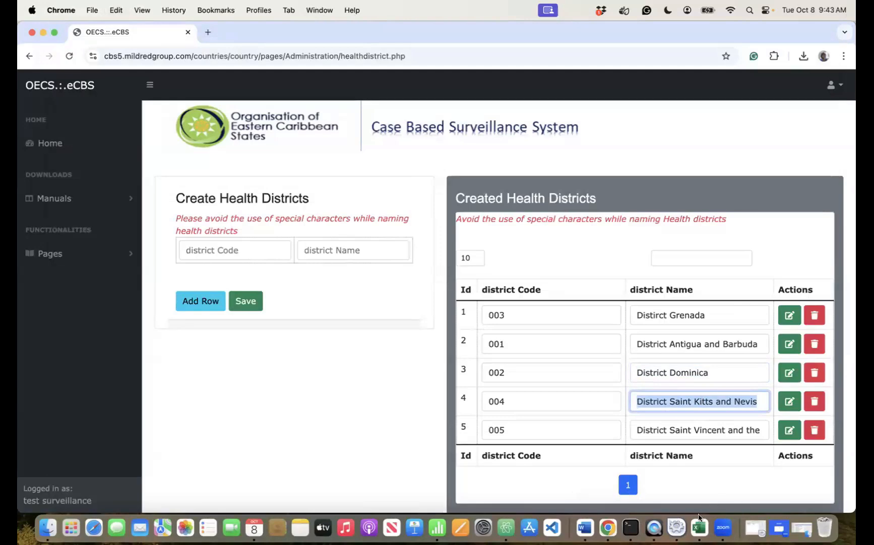
left_click(699, 526)
key("super+v")
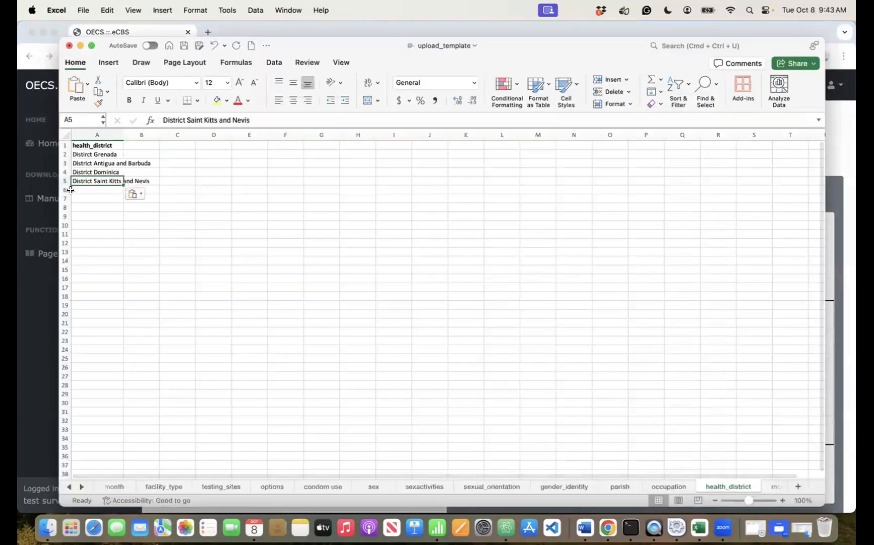
key("Return")
- Paste District Saint Vincent and the Grenadines into A6 and save the workbook
left_click(602, 529)
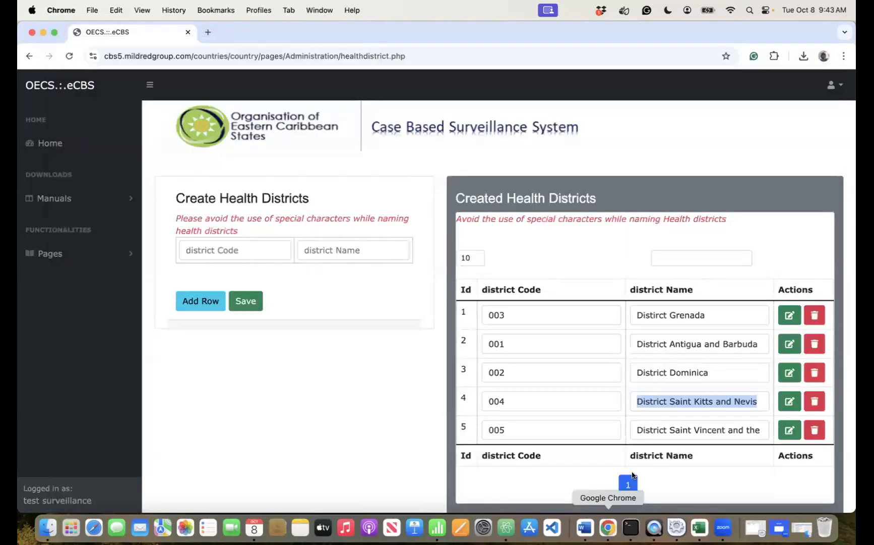
left_click(704, 430)
triple_click(705, 429)
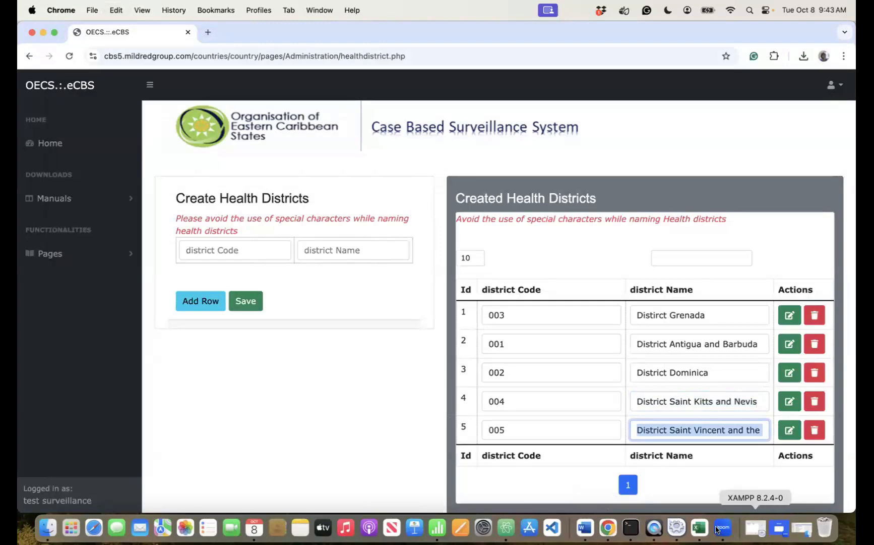
left_click(699, 526)
type("District Saint Vincent and the Grenadines")
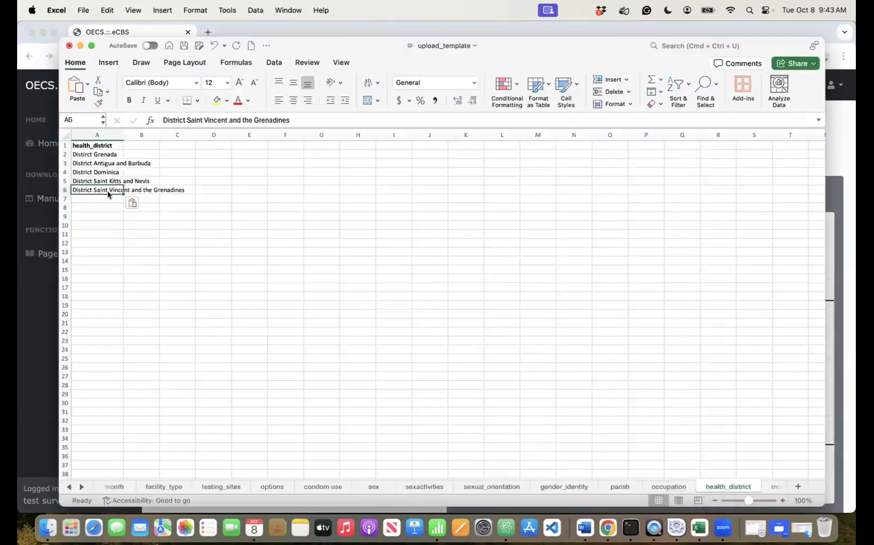
left_click(221, 213)
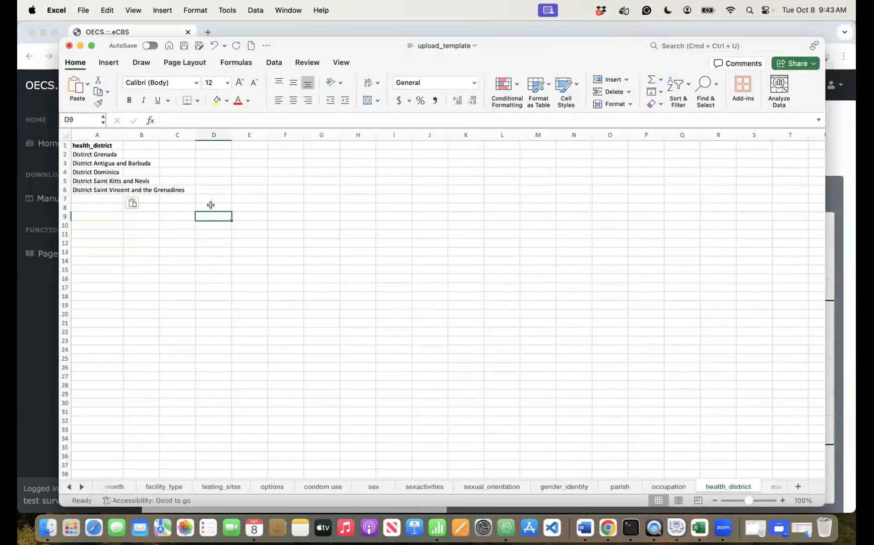
key("super+s")
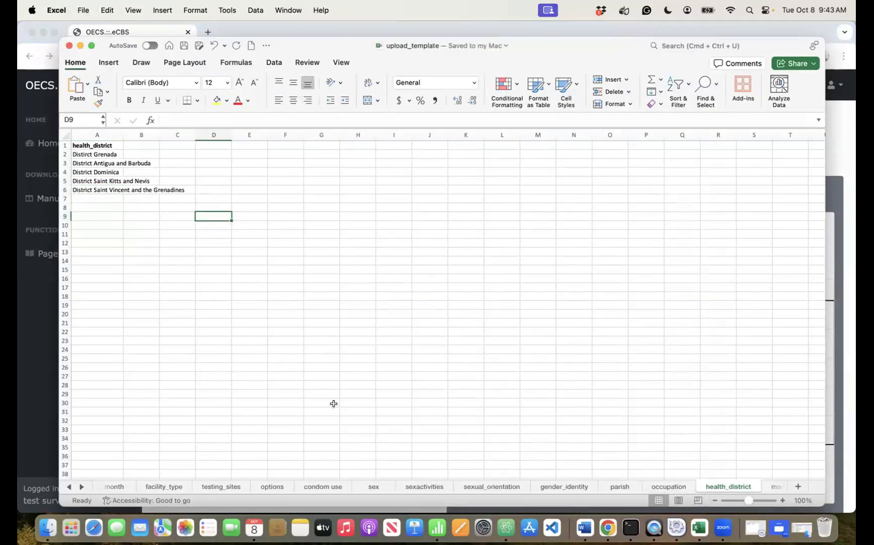
left_click(609, 521)
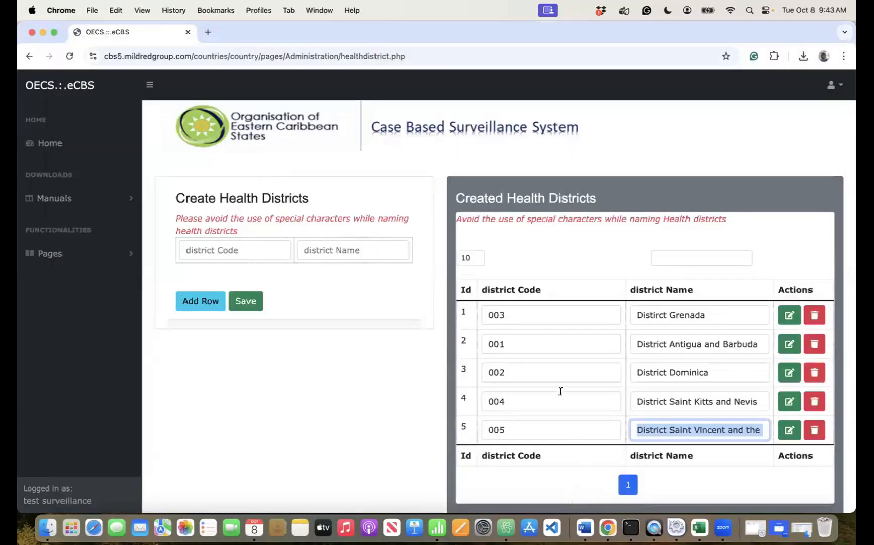
left_click(700, 527)
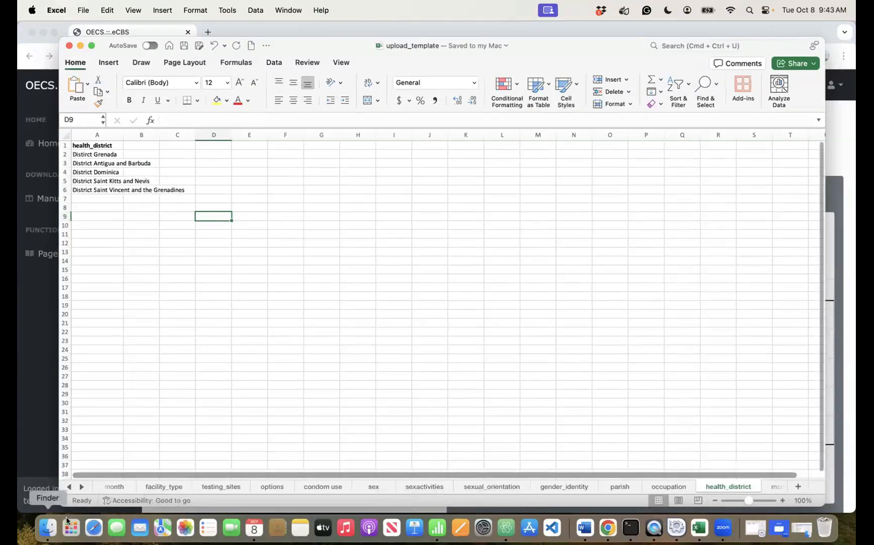
- On client_batch_upload, enter s/n 1 and the client's unique ID in row 2
left_click(68, 486)
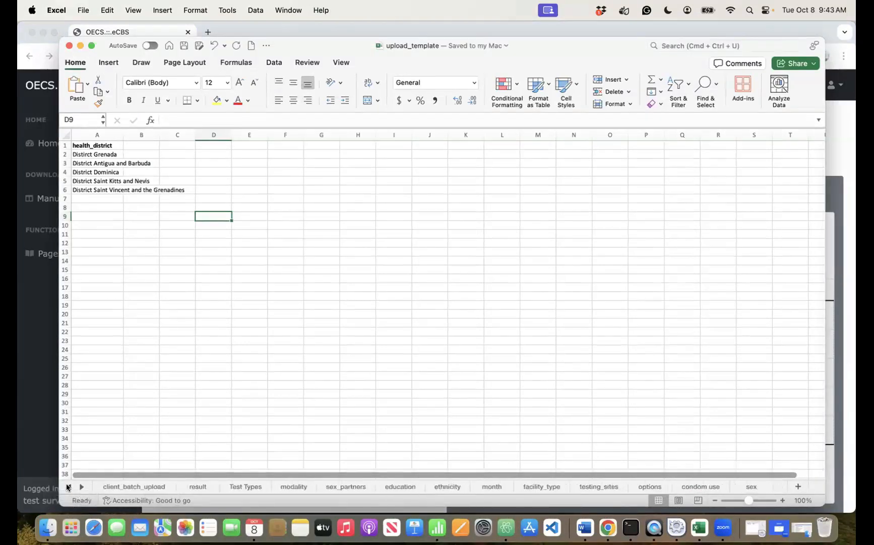
left_click(142, 485)
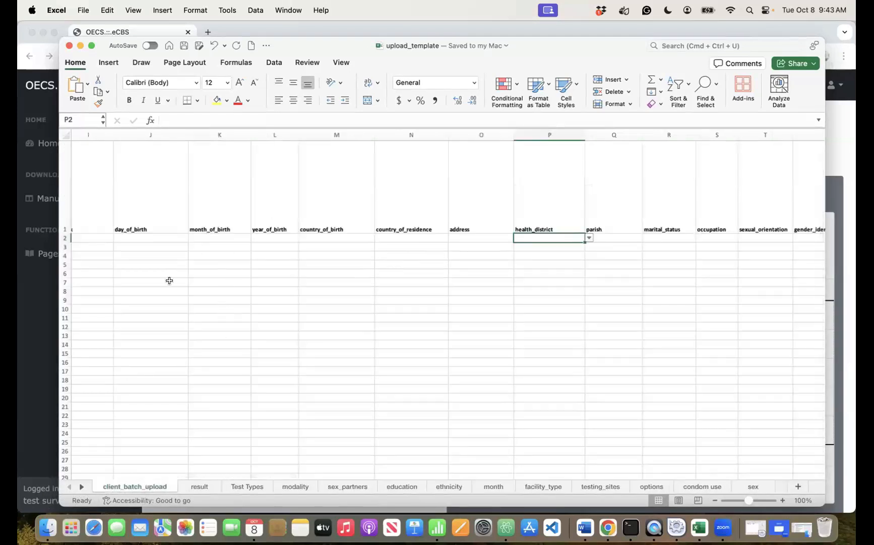
scroll(146, 285, "left", 10)
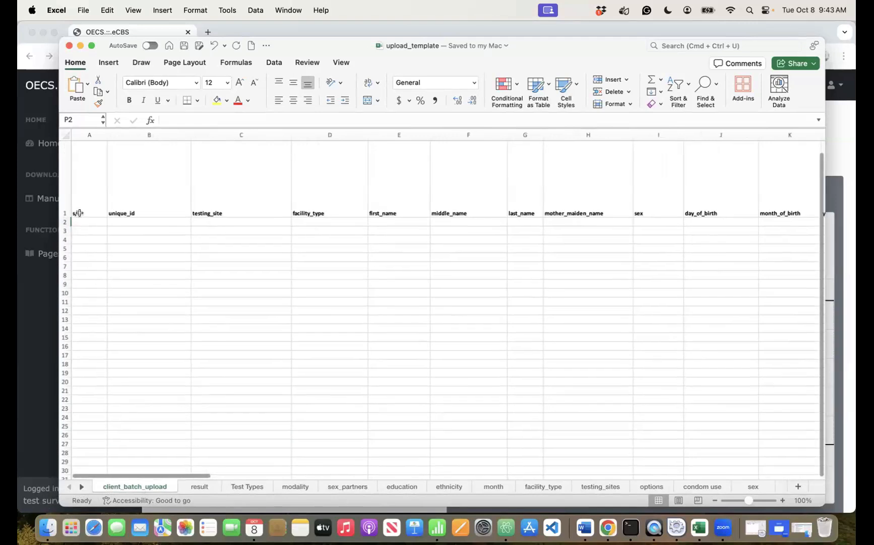
left_click(84, 221)
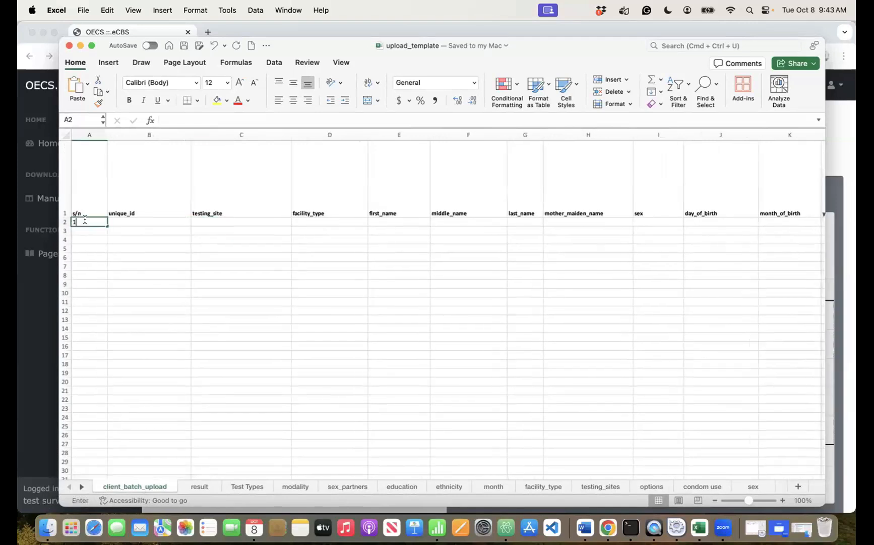
type("1")
left_click(129, 218)
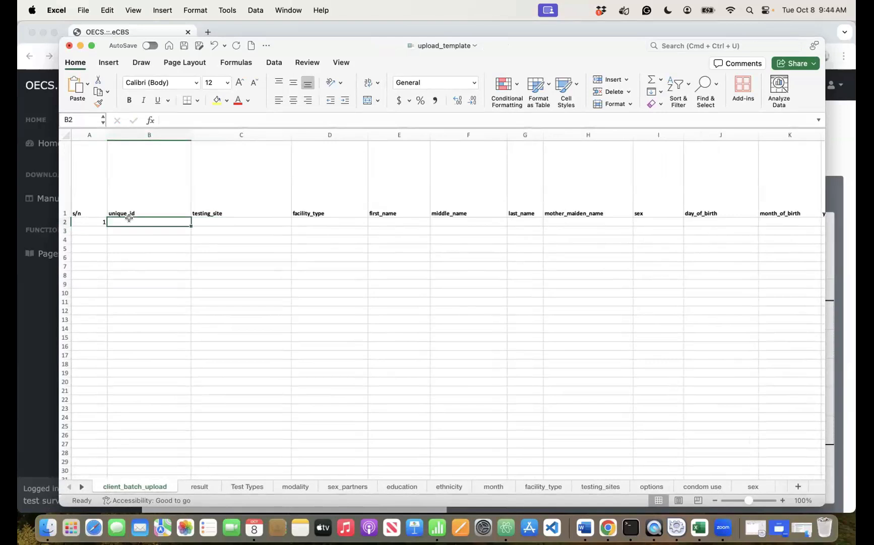
key("super+s")
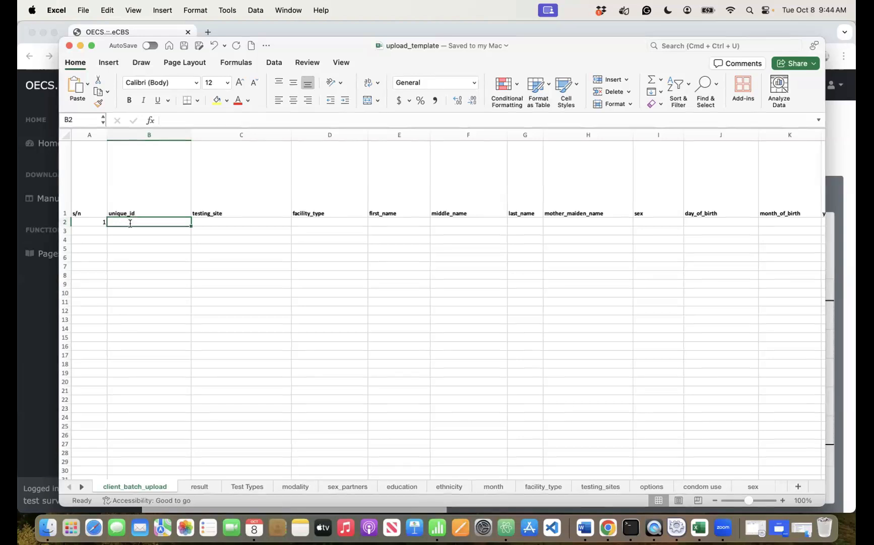
double_click(130, 221)
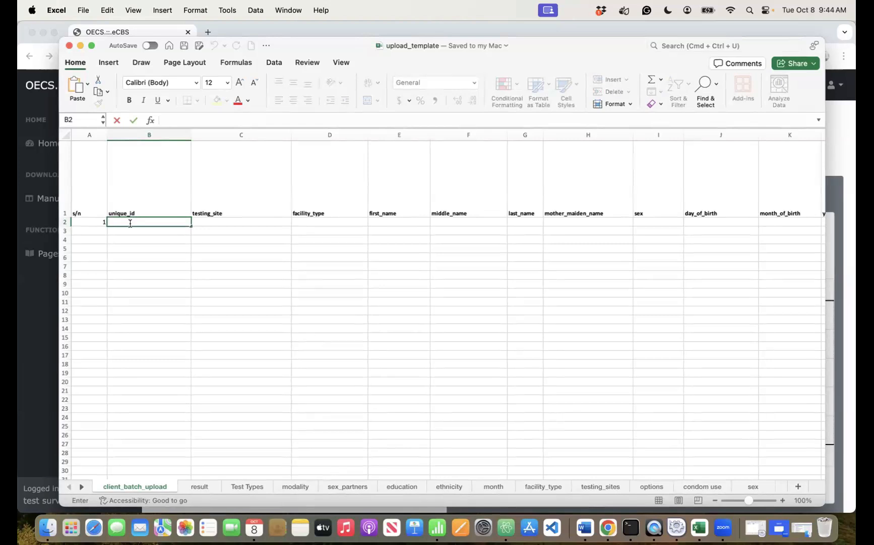
type("eee")
type("111")
- Set testing site to Antigua and Barbuda and facility type to Care and Treatment
left_click(227, 220)
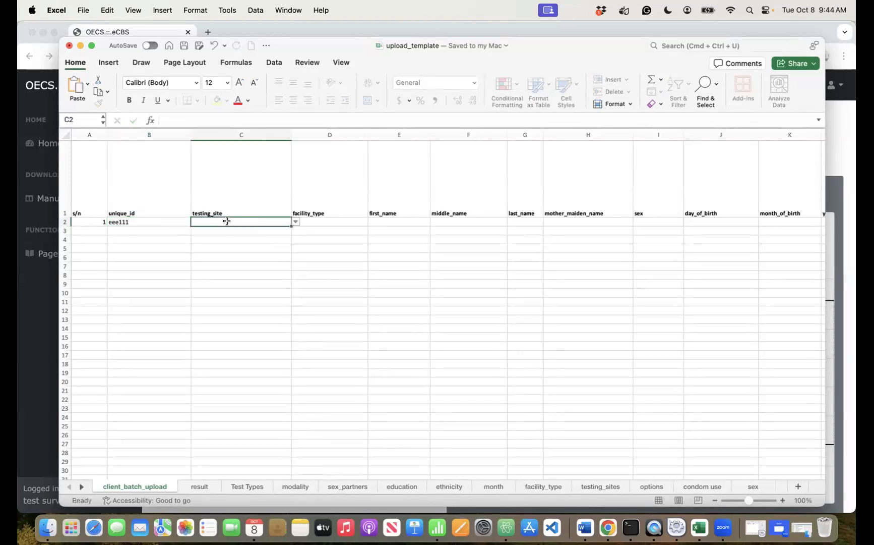
left_click(296, 222)
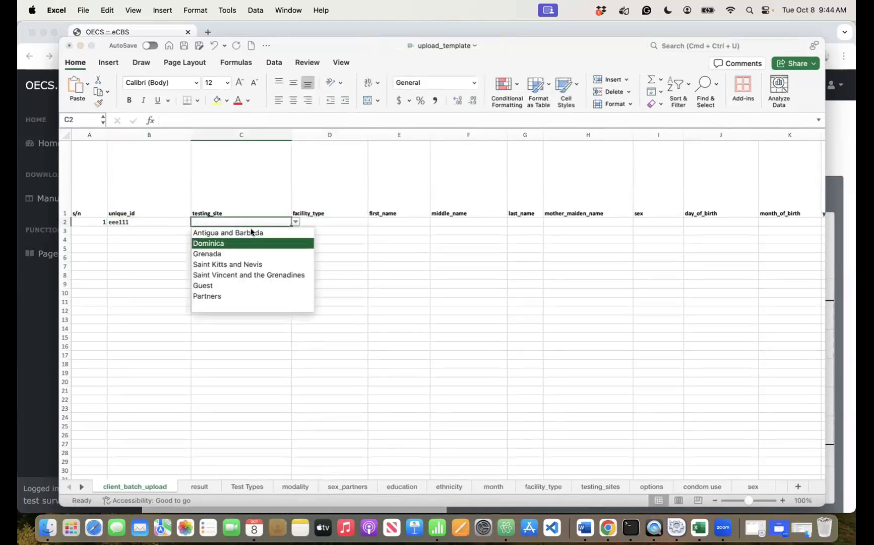
left_click(251, 232)
left_click(323, 223)
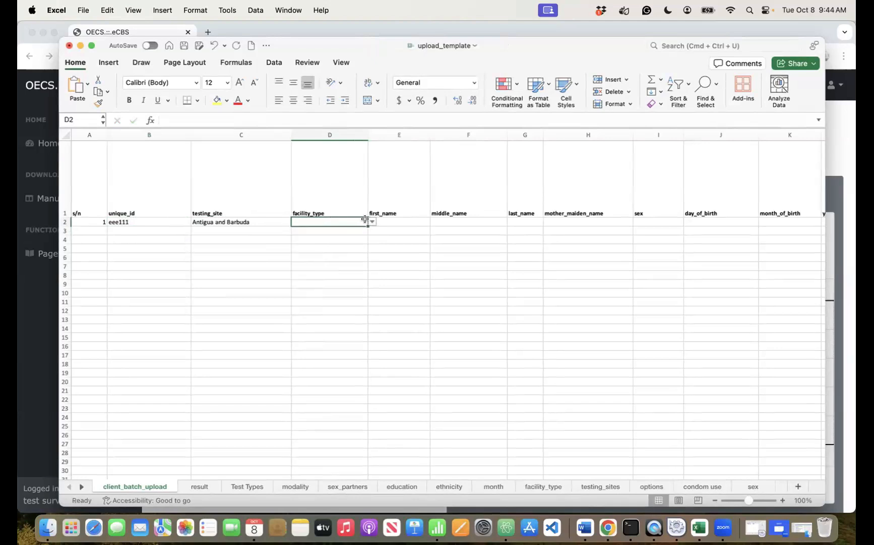
left_click(371, 222)
left_click(331, 246)
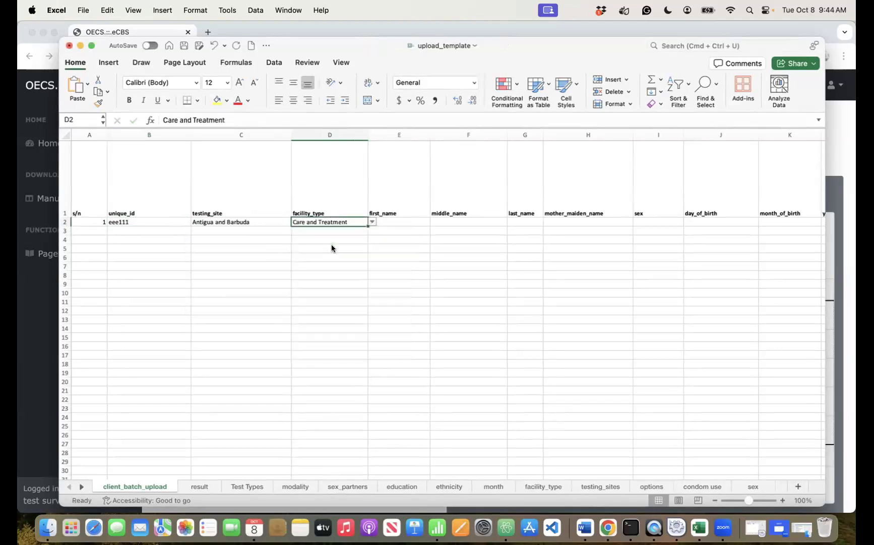
- Enter the client's first, middle and last names and mother's maiden name in E2–H2
left_click(409, 222)
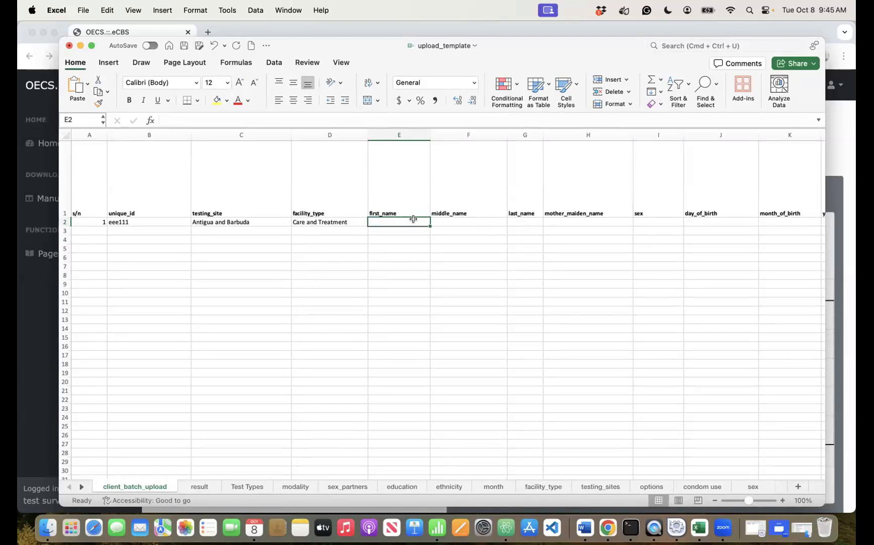
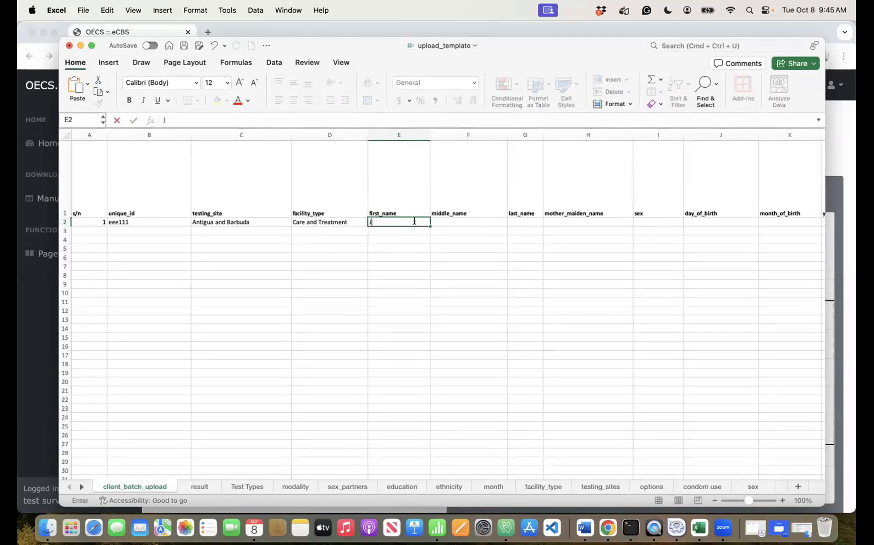
key("Tab")
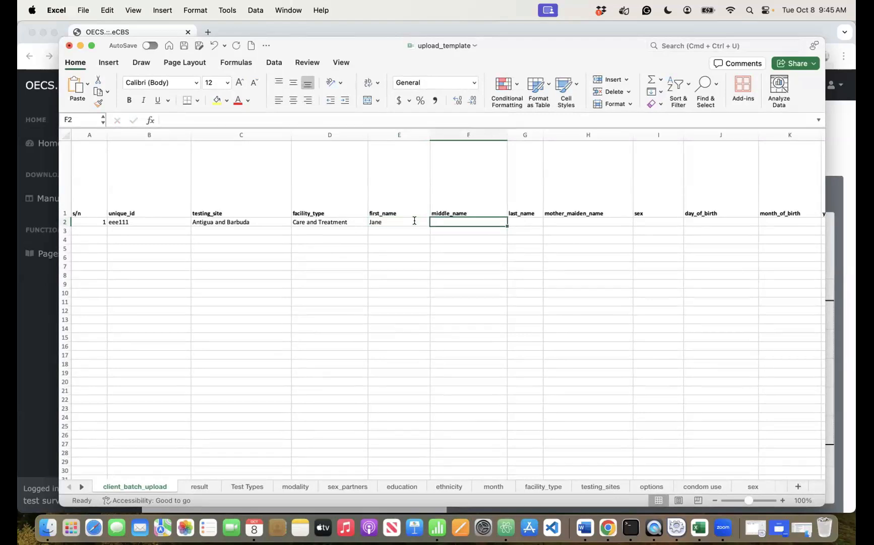
key("Tab")
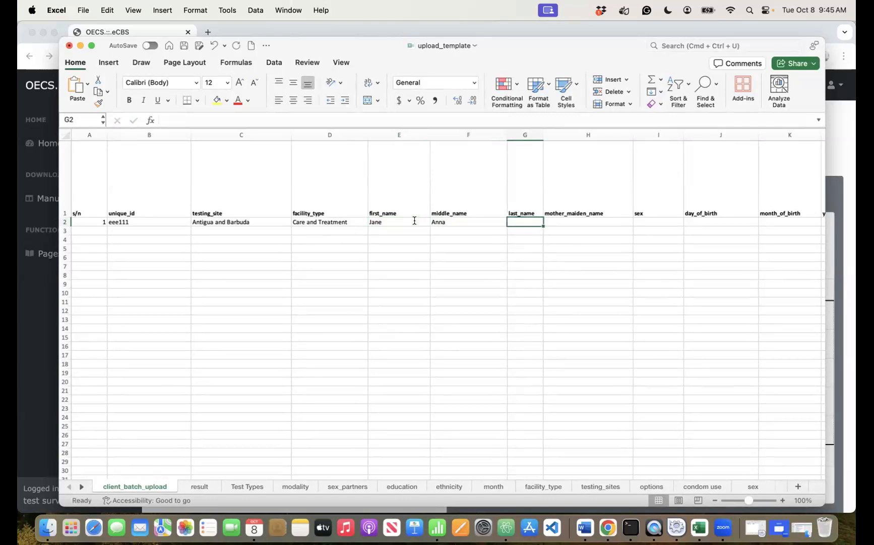
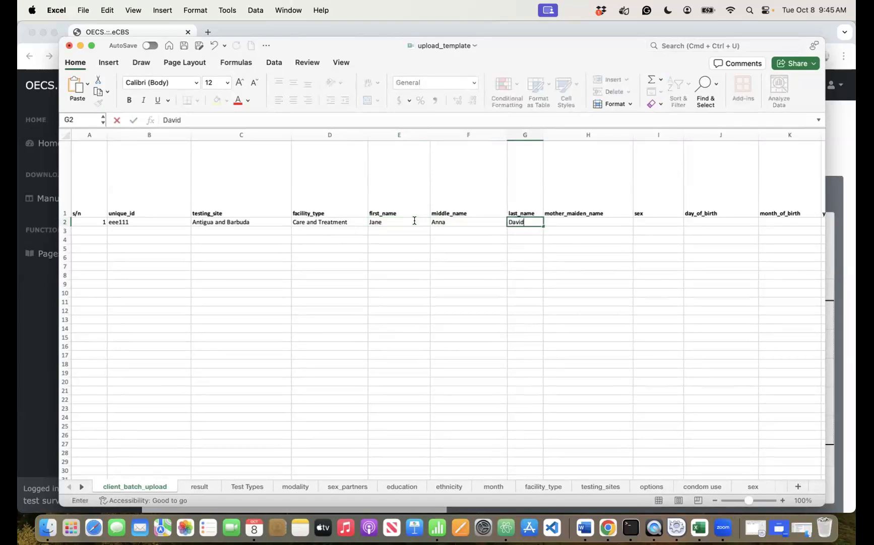
key("Tab")
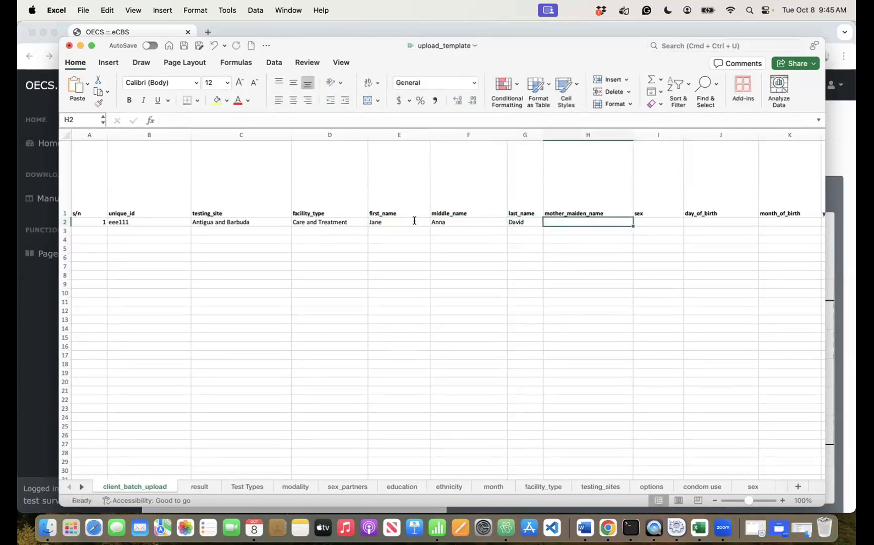
type("Solomon")
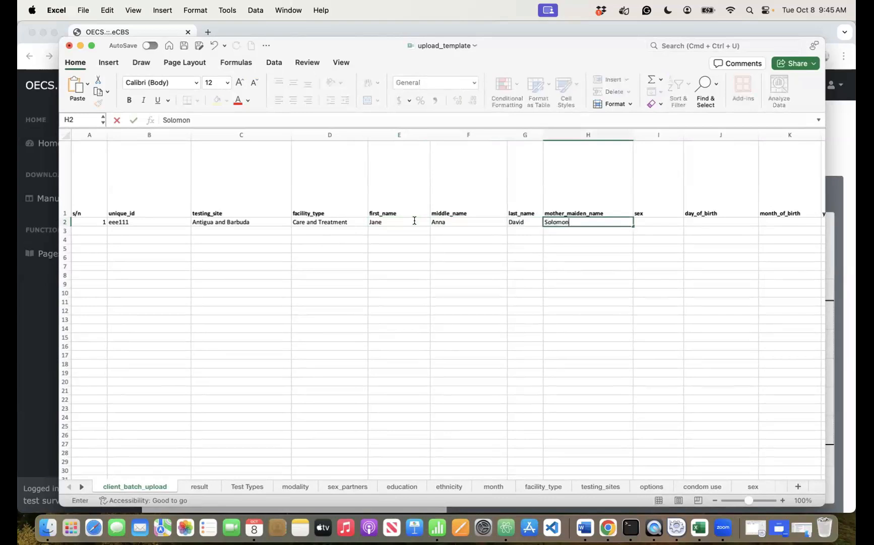
key("Tab")
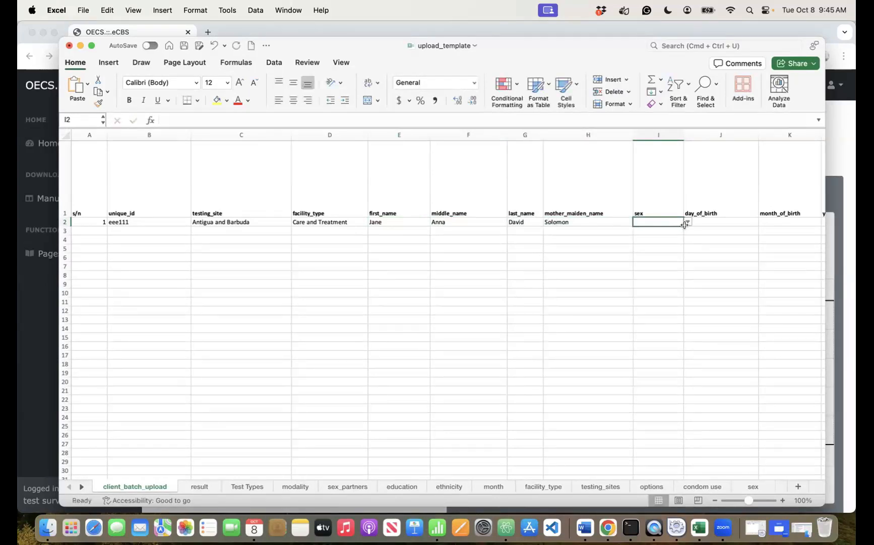
- Set sex to female and date of birth to day 4, month 3, year 1989
left_click(687, 230)
left_click(680, 221)
left_click(688, 222)
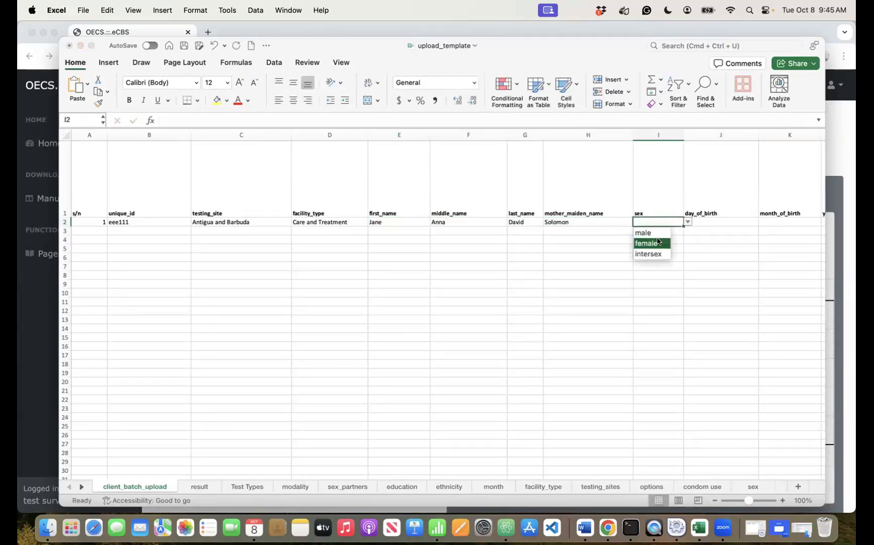
left_click(658, 244)
left_click(698, 222)
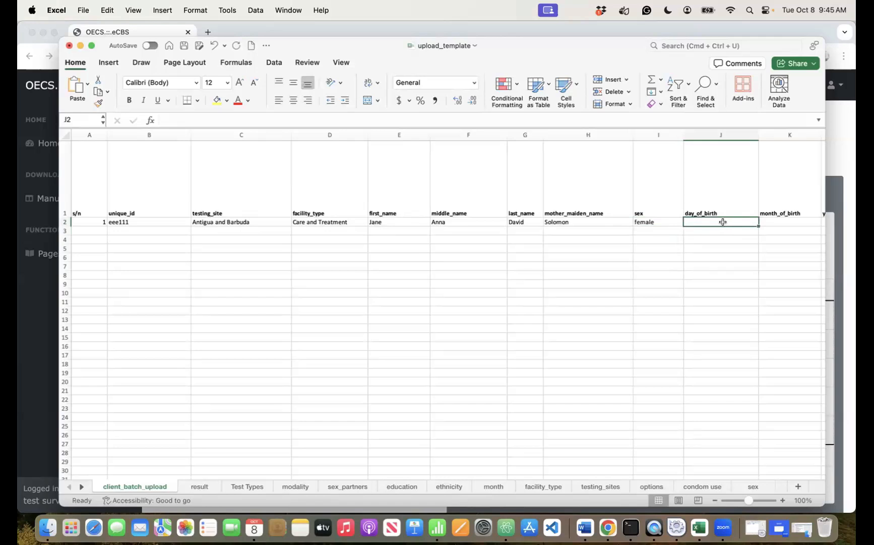
type("4")
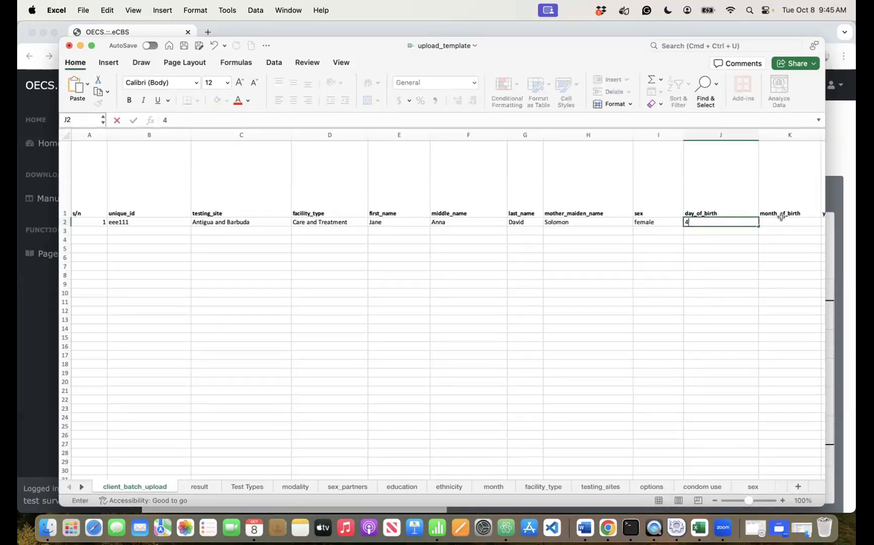
key("Tab")
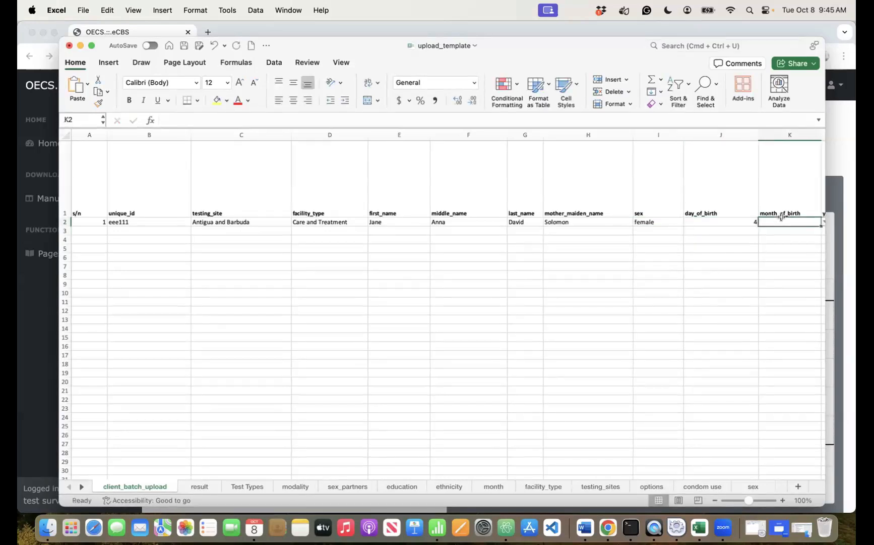
type("3")
key("Tab")
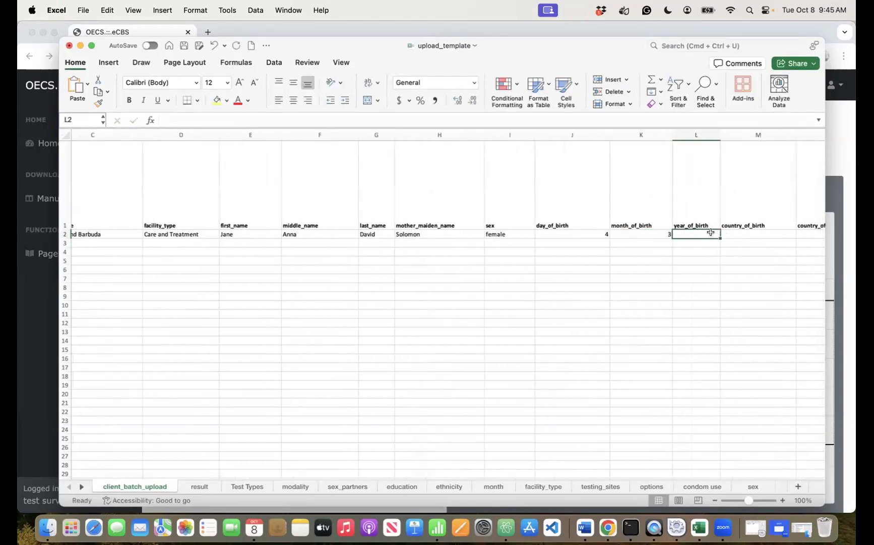
type("1989")
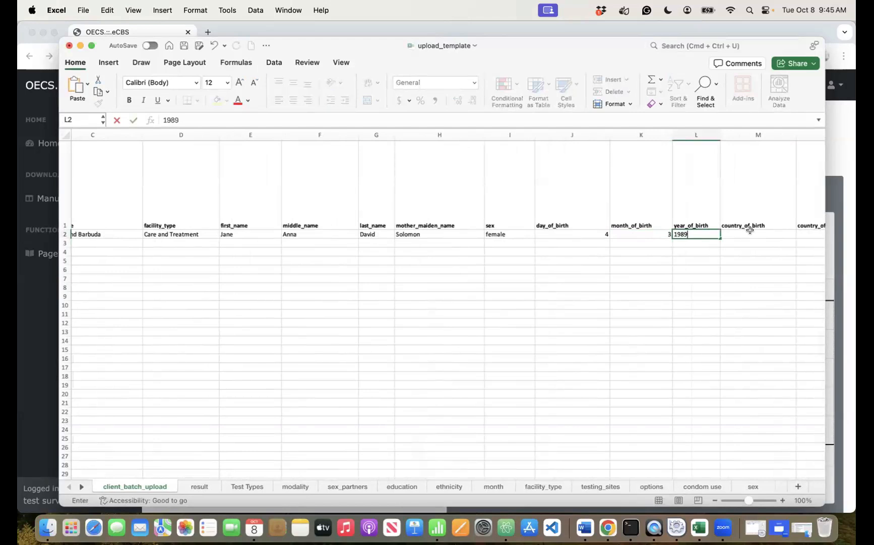
key("Tab")
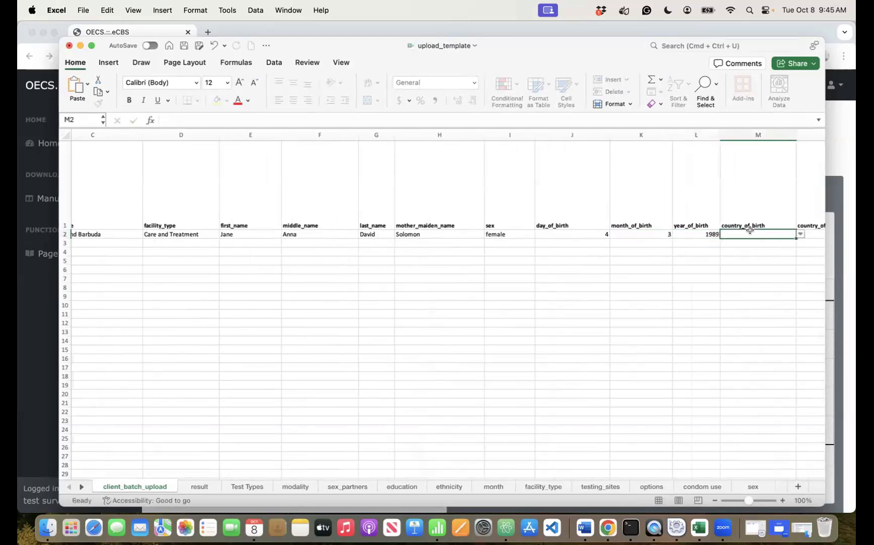
key("alt+Down")
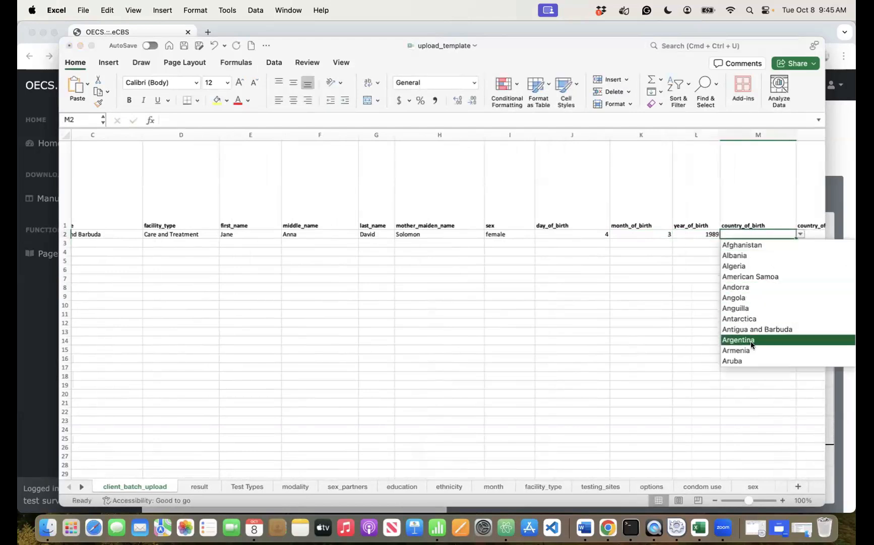
- Set country of birth and country of residence to Antigua and Barbuda
left_click(738, 329)
scroll(737, 328, "right", 10)
scroll(738, 329, "left", 2)
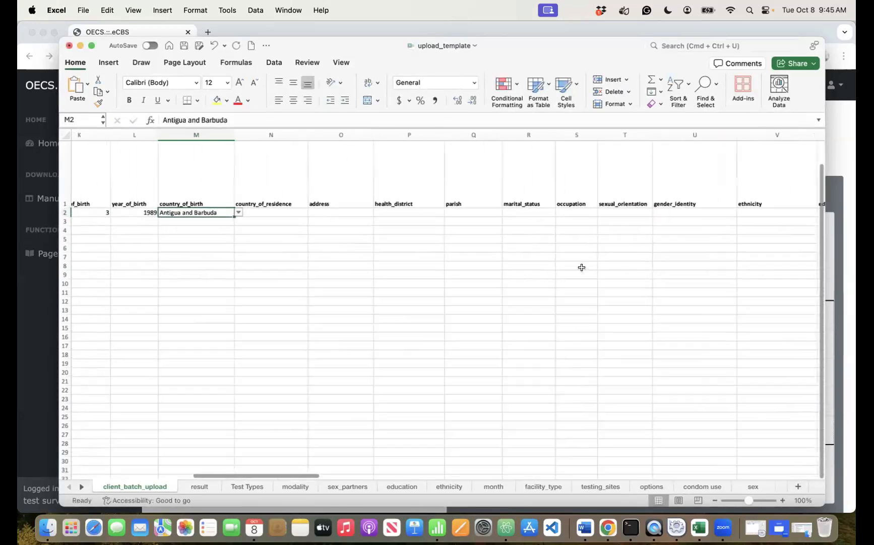
left_click(308, 209)
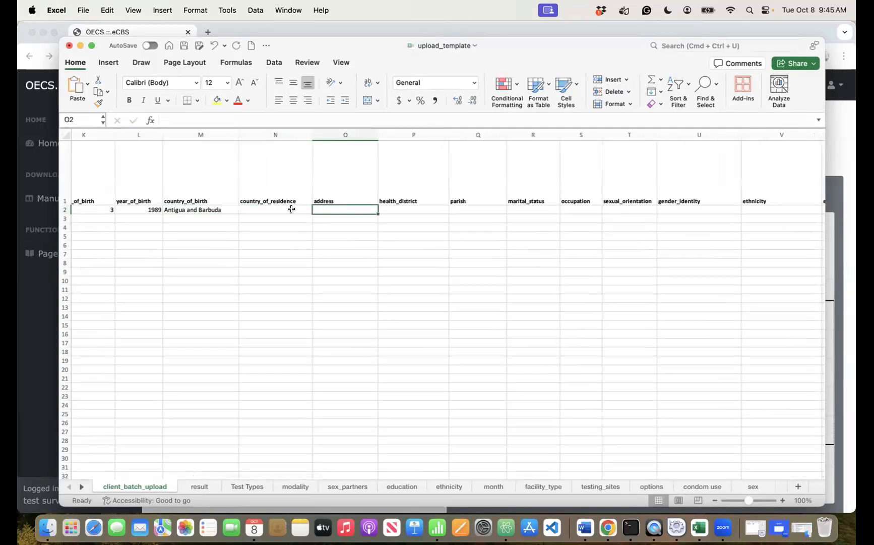
left_click(316, 208)
left_click(282, 304)
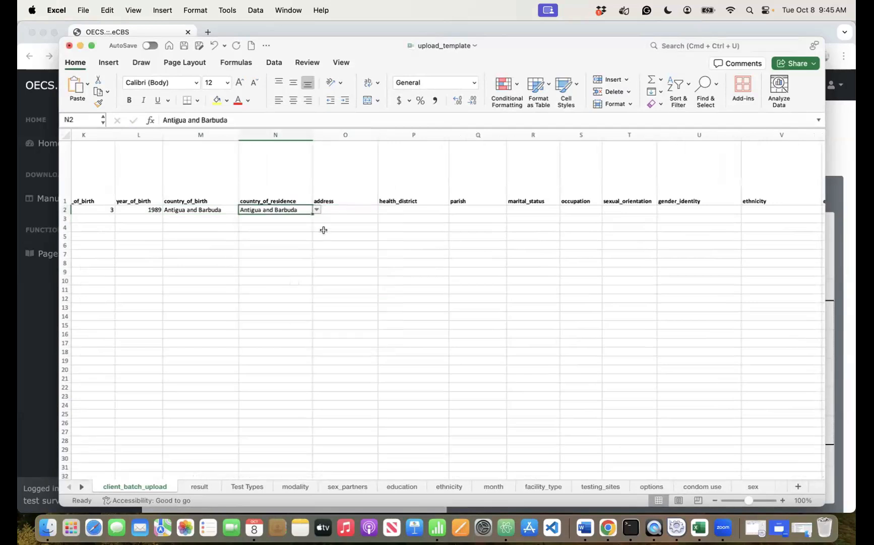
- Enter the address '111 success str' and dismiss the replace-data warning
left_click(340, 206)
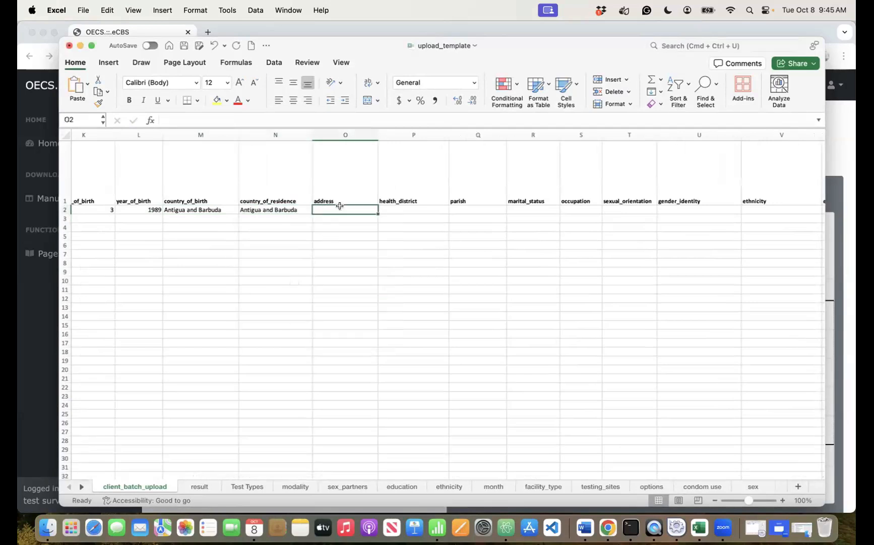
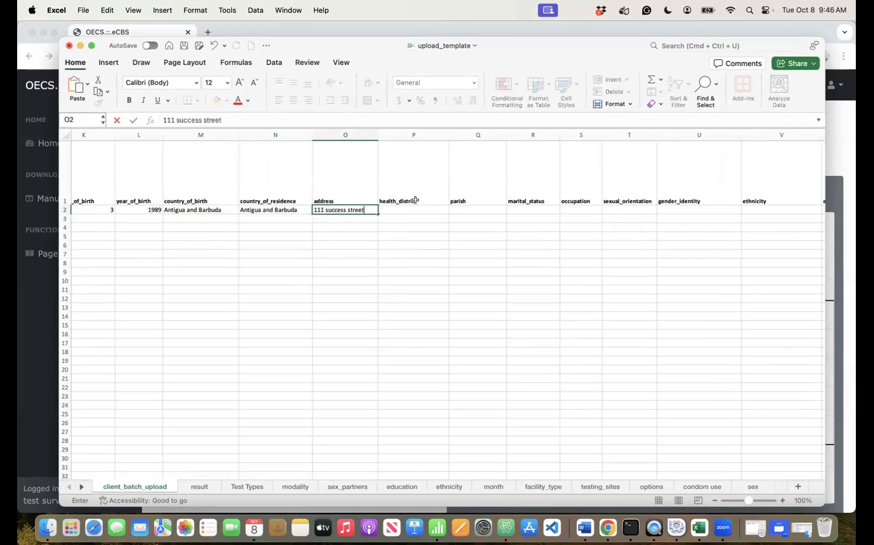
key("Tab")
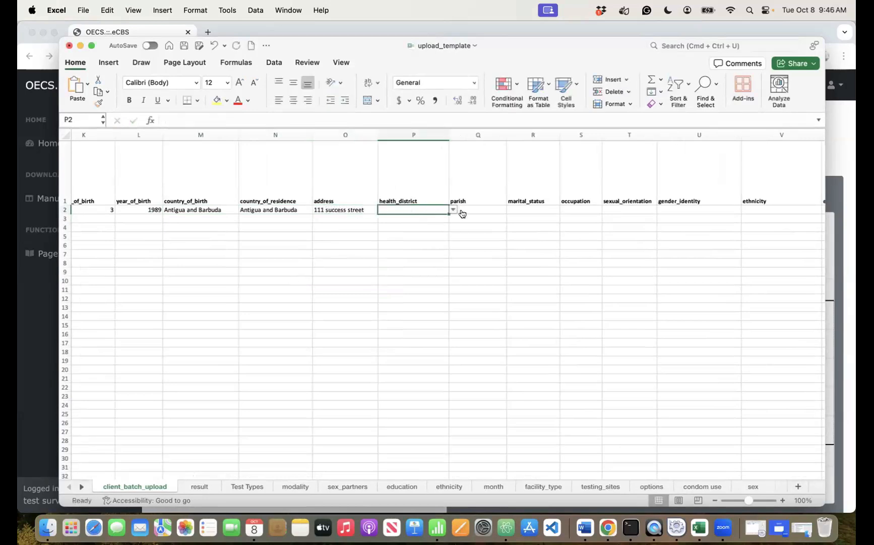
left_click(451, 202)
left_click_drag(451, 204, 414, 235)
left_click(411, 219)
- Set health district to District Antigua and Barbuda and parish to Parish Antigua and Barbuda, saving the workbook
left_click(434, 210)
left_click(454, 209)
left_click(418, 232)
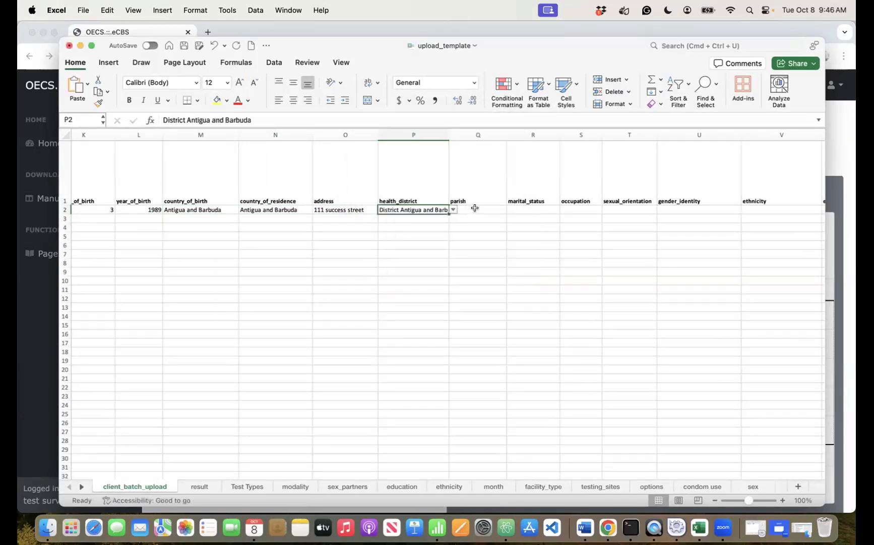
left_click(474, 209)
key("super+s")
left_click(511, 210)
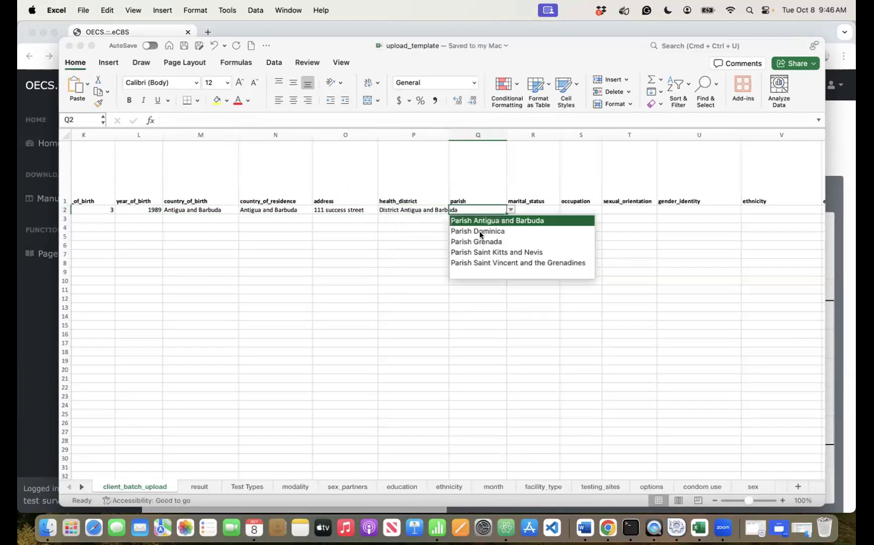
left_click(479, 220)
- Set marital status to single and occupation to Employed
left_click(535, 208)
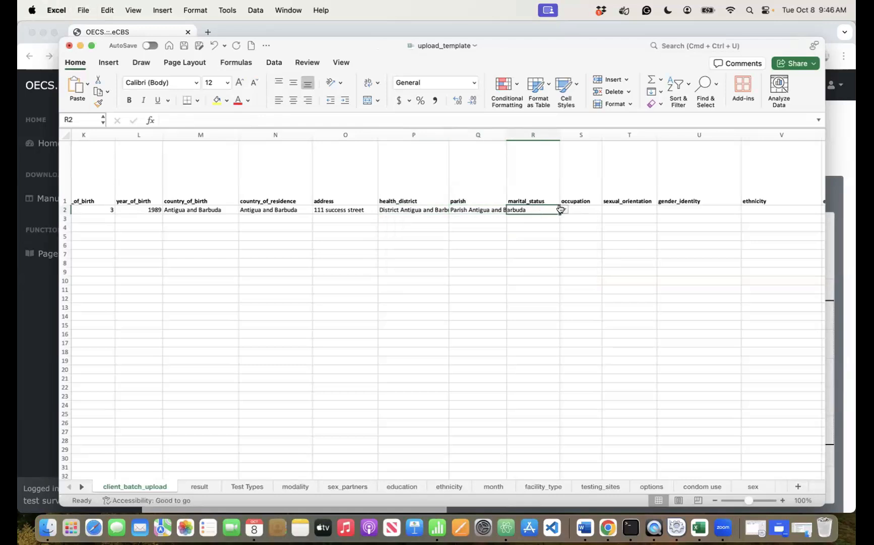
left_click(564, 209)
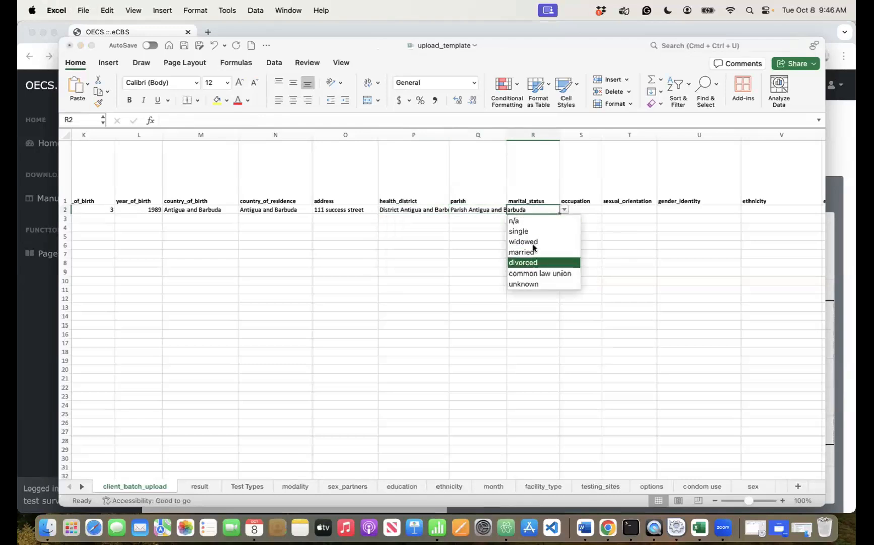
left_click(519, 231)
left_click(584, 209)
left_click(607, 209)
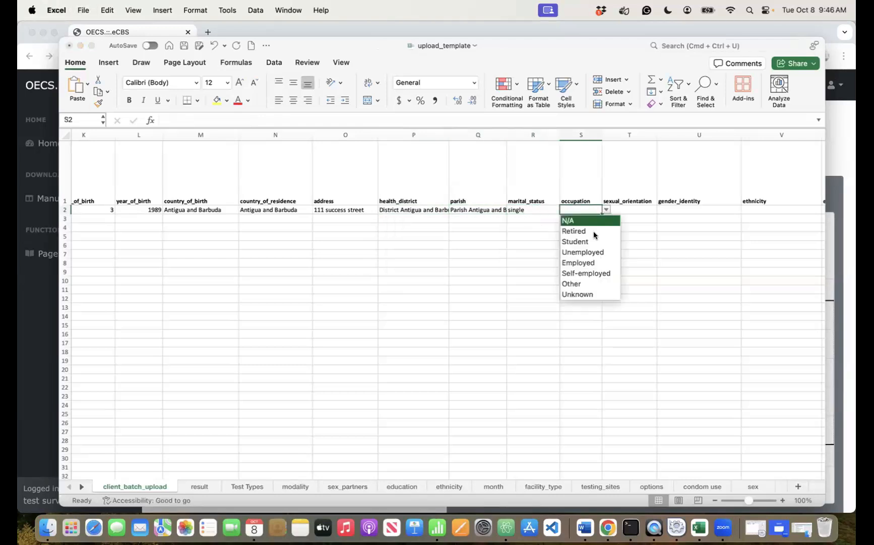
left_click(585, 262)
- Set sexual orientation to heterosexual and gender identity to female
left_click(652, 210)
left_click(660, 210)
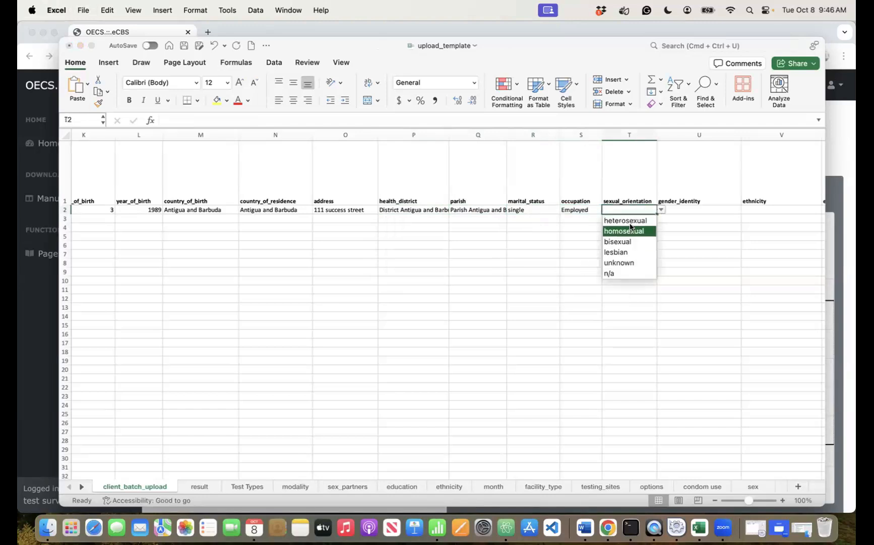
left_click(631, 221)
left_click(673, 208)
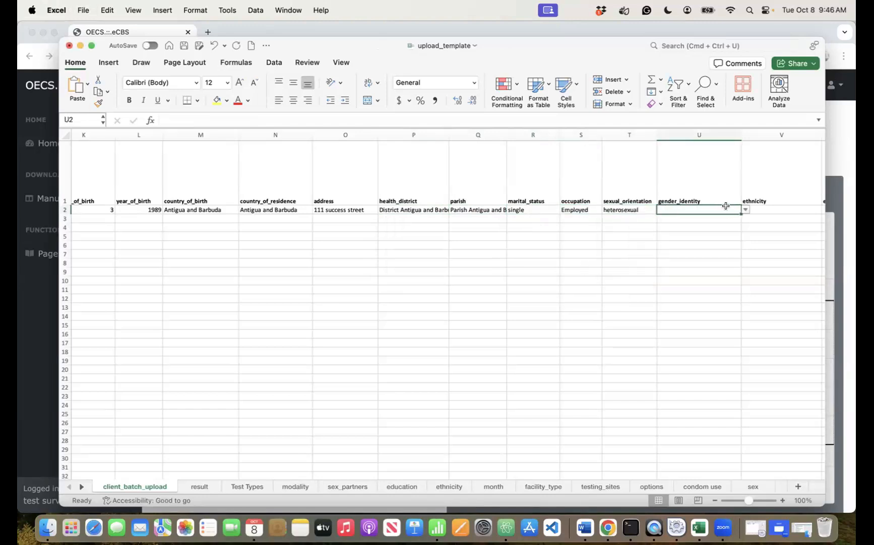
left_click(746, 210)
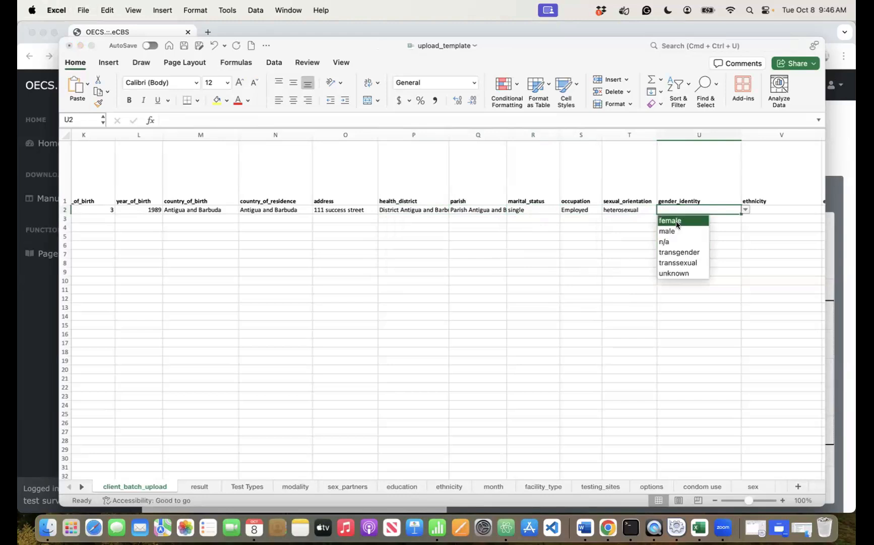
left_click(677, 221)
- Set ethnicity to Black and education level to College
scroll(676, 221, "right", 3)
scroll(676, 221, "right", 2)
left_click(544, 232)
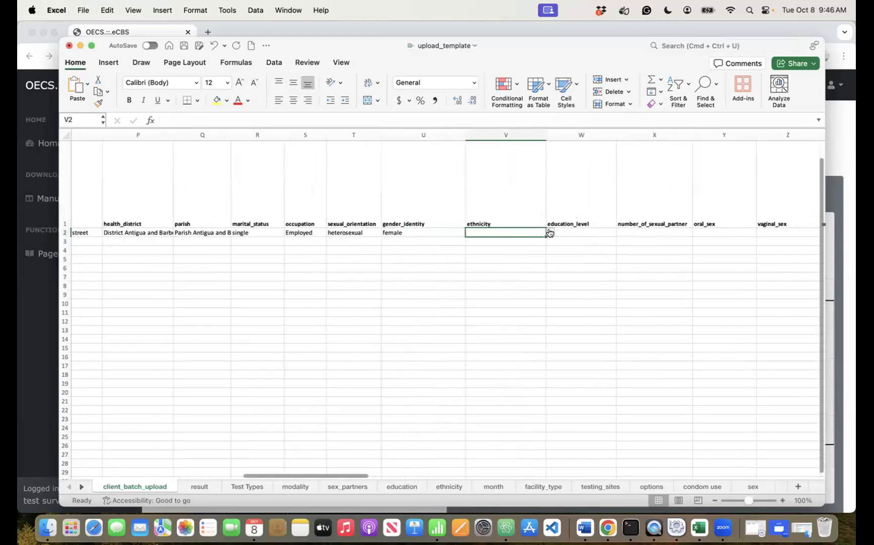
left_click(551, 232)
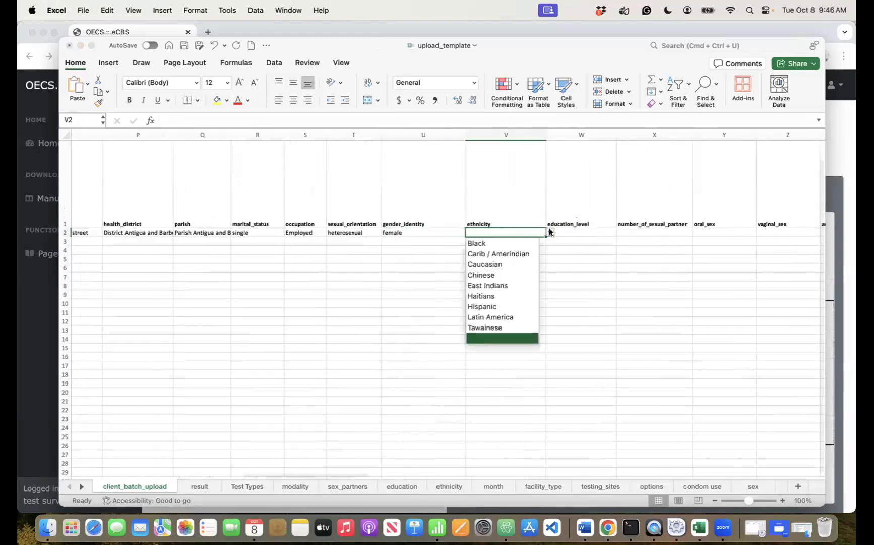
left_click(496, 243)
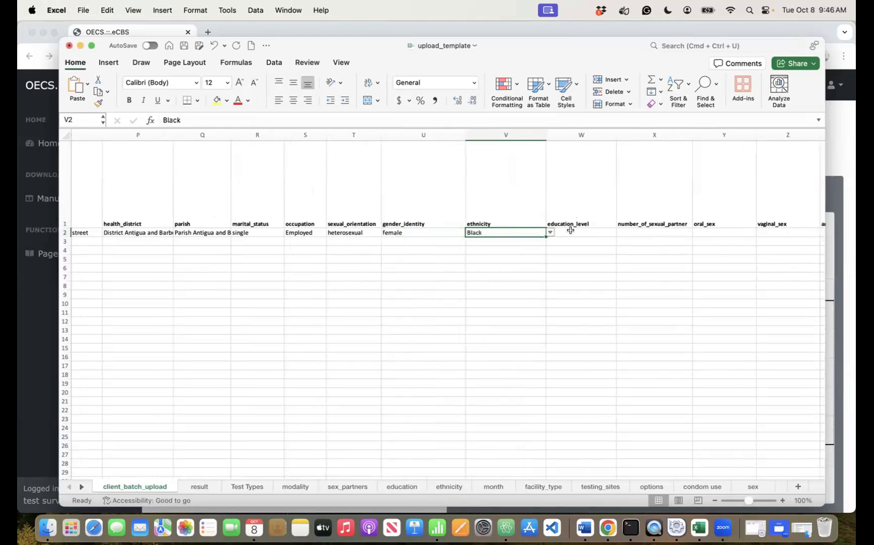
left_click(585, 232)
left_click(620, 232)
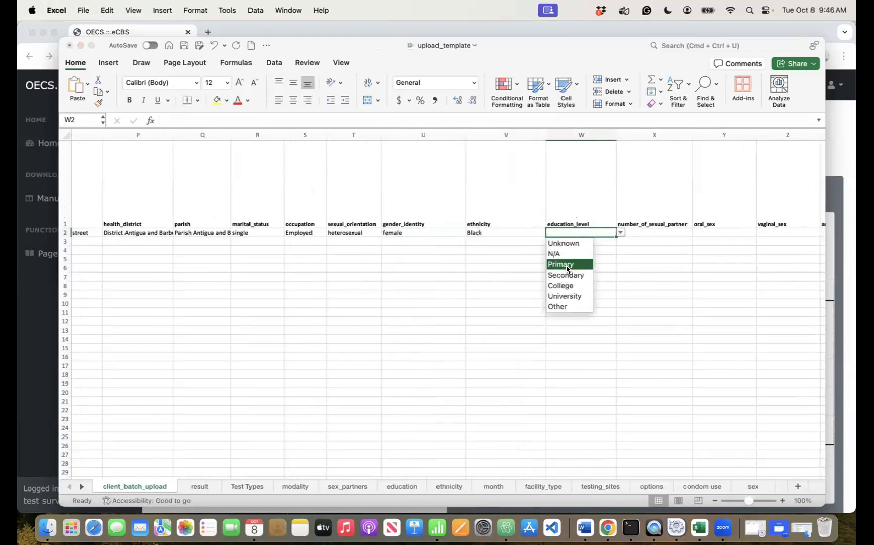
left_click(561, 286)
- Set number of sexual partners to 2-4 and vaginal_sex to vaginal
left_click(661, 232)
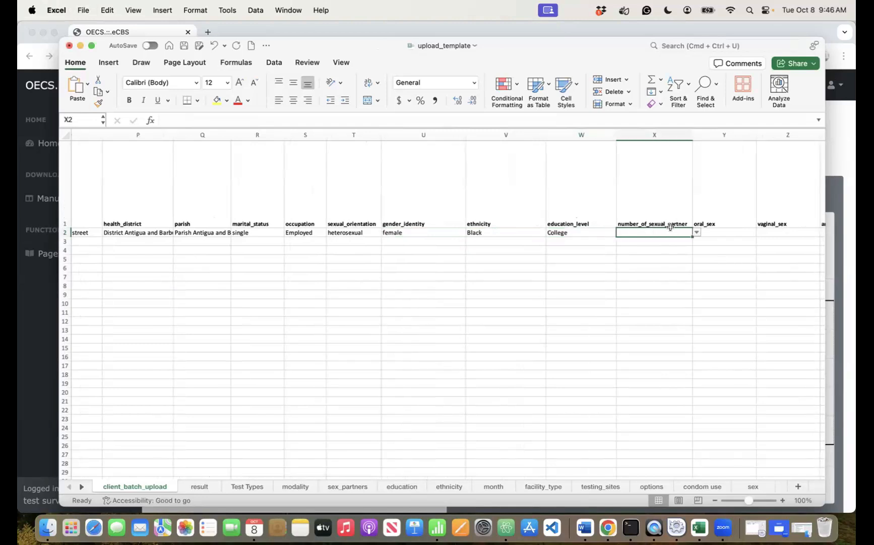
left_click(696, 232)
left_click(626, 264)
scroll(703, 232, "right", 5)
left_click(544, 251)
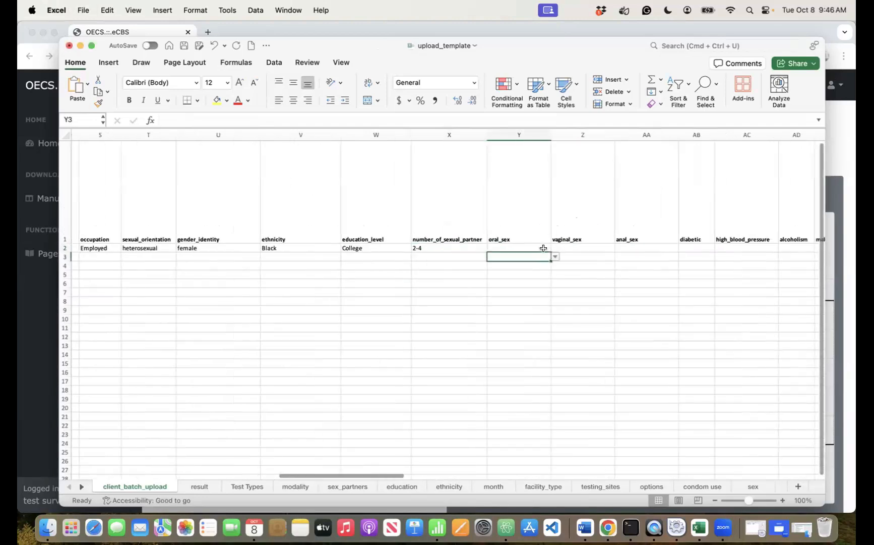
left_click(573, 244)
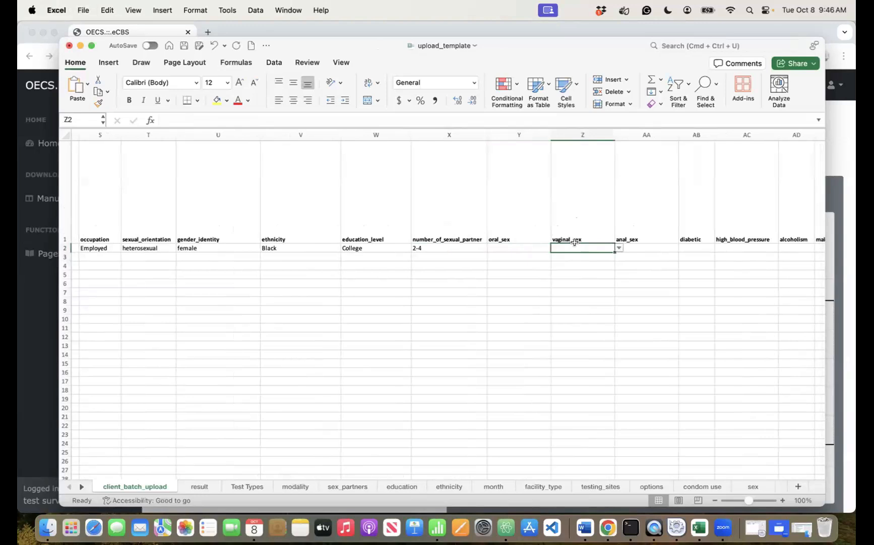
left_click(619, 248)
left_click(565, 268)
- Leave anal_sex blank, set diabetic to no and high blood pressure to yes
left_click(656, 247)
left_click(683, 247)
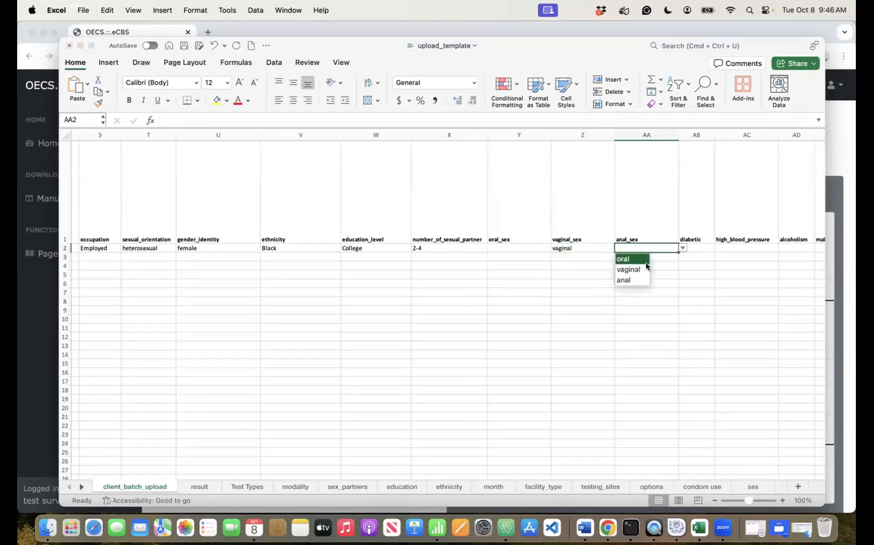
left_click(694, 247)
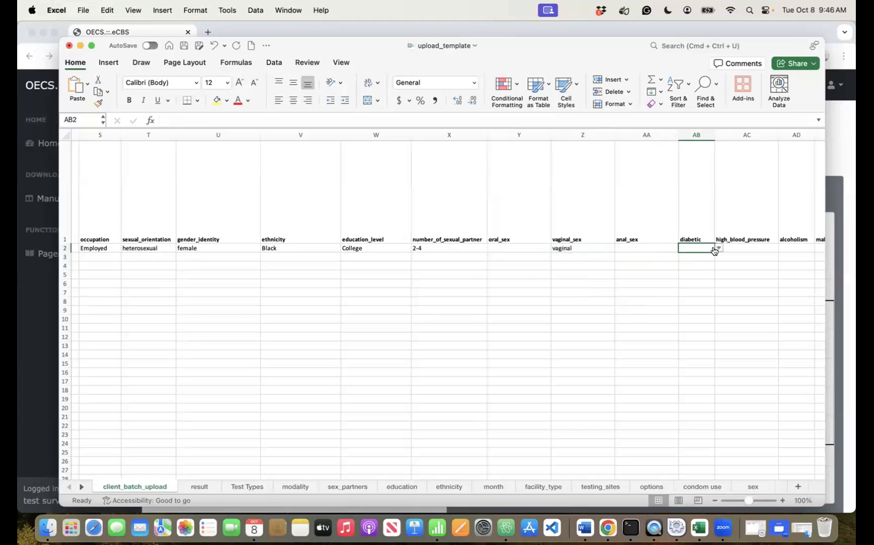
left_click(718, 248)
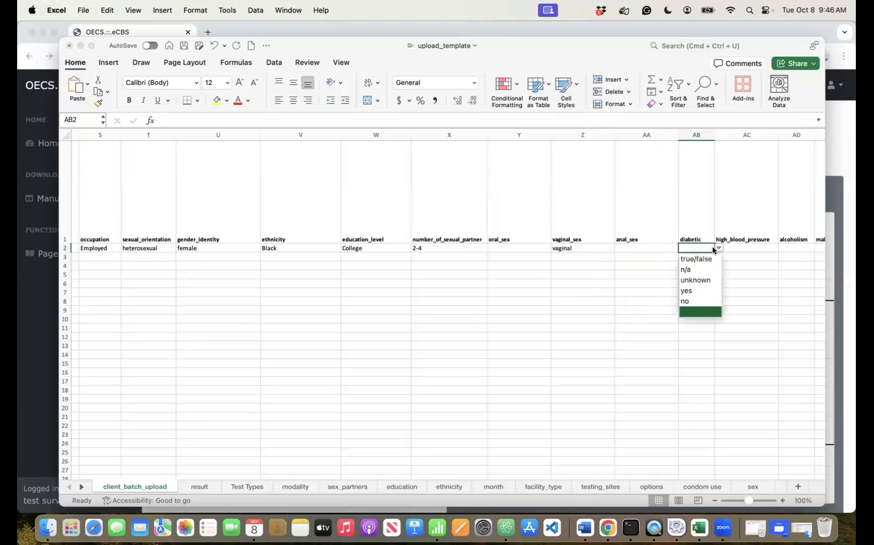
left_click(685, 299)
left_click(744, 248)
left_click(782, 248)
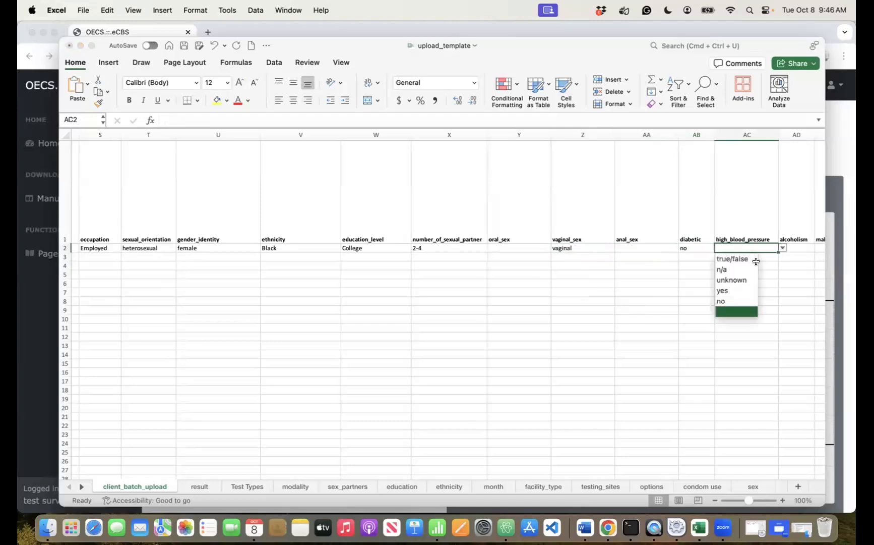
left_click(730, 288)
- Set alcoholism and malnutrition both to no
scroll(674, 269, "right", 6)
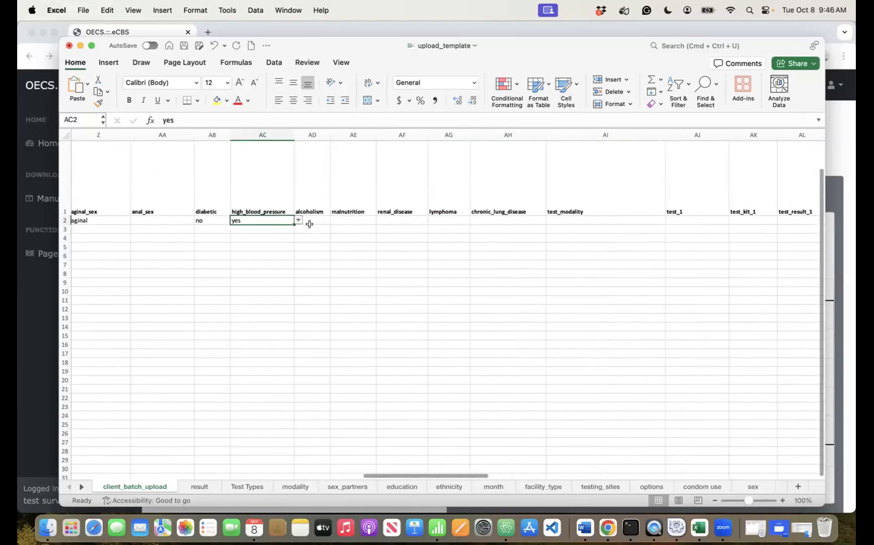
left_click(312, 214)
left_click(306, 245)
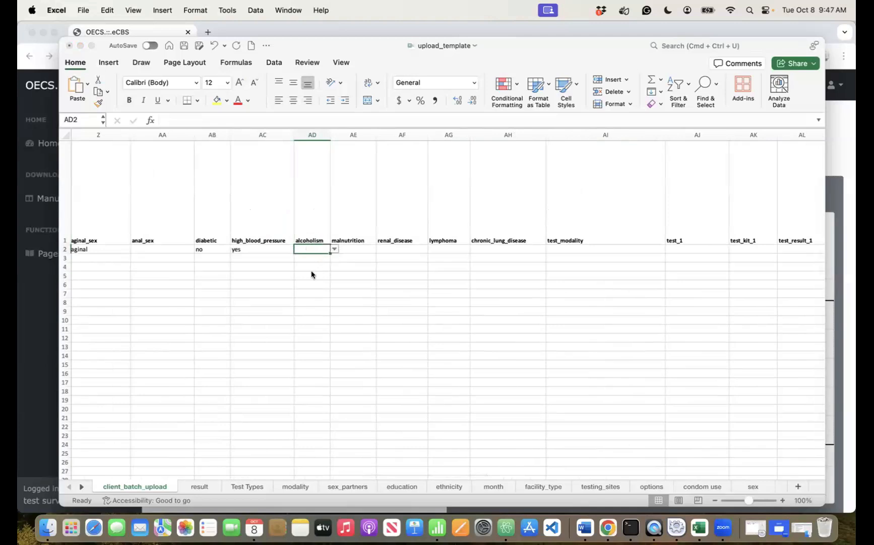
type("no")
left_click(353, 248)
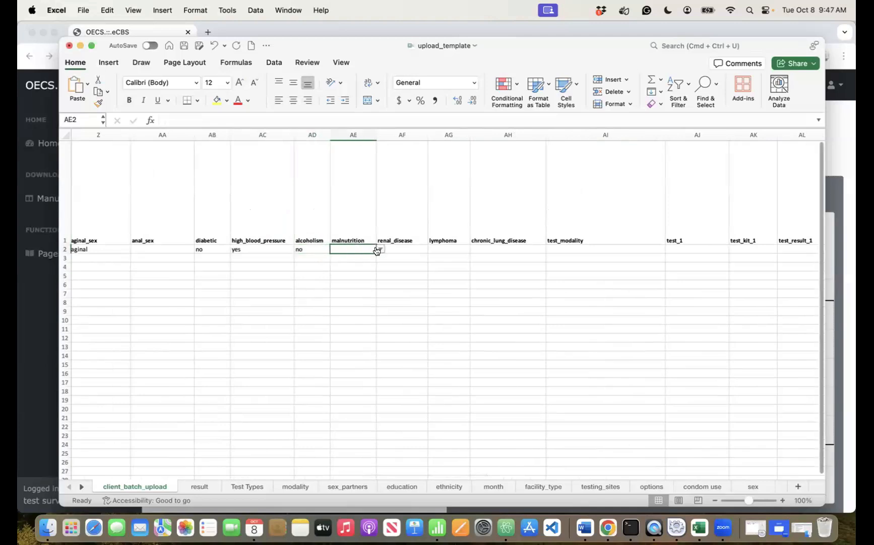
left_click(379, 249)
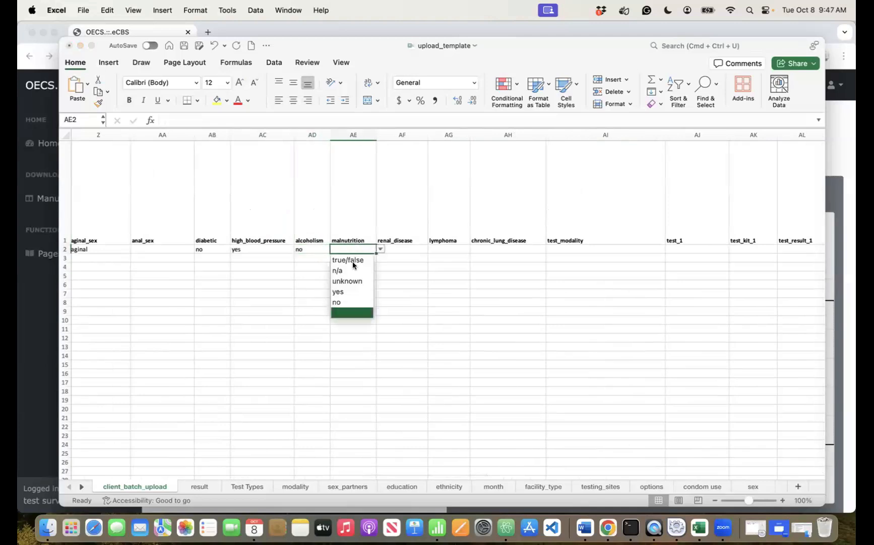
left_click(338, 303)
- Set renal disease to yes, lymphoma and chronic lung disease to no
left_click(406, 248)
left_click(432, 249)
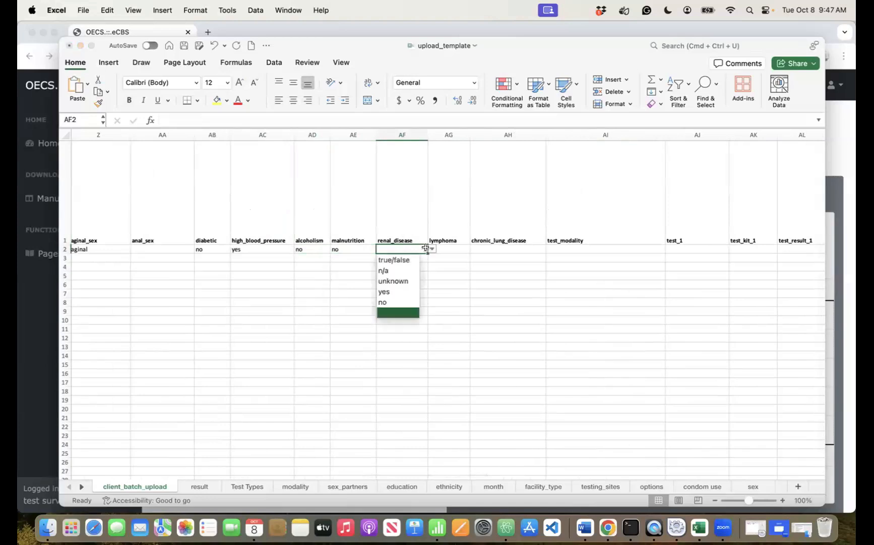
left_click(384, 292)
left_click(456, 249)
left_click(474, 248)
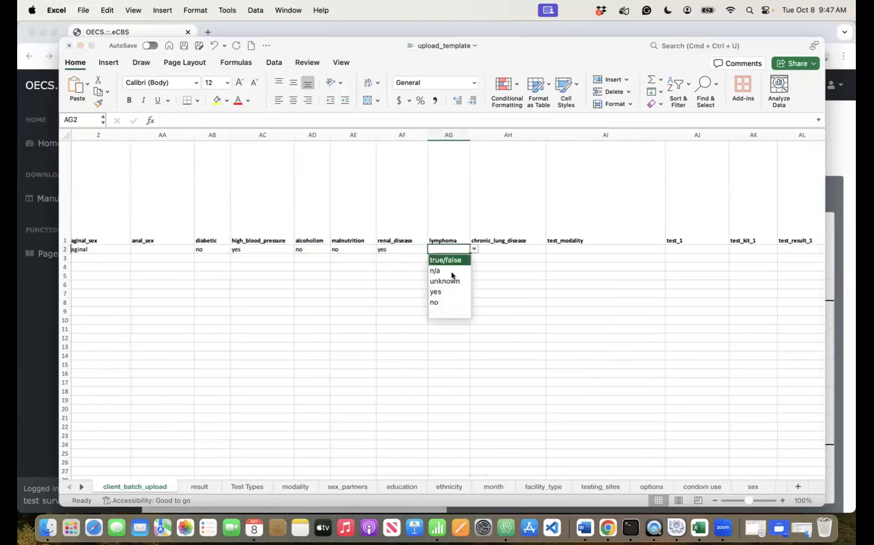
left_click(438, 302)
left_click(524, 248)
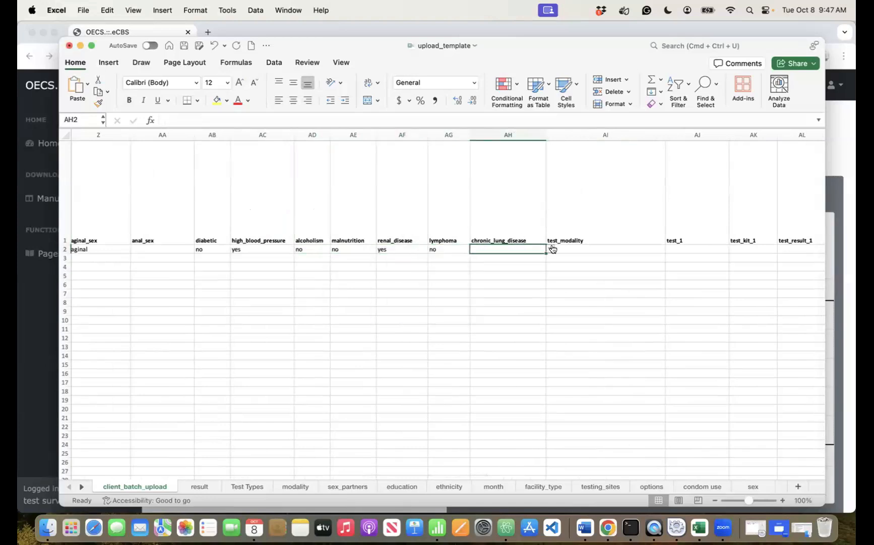
left_click(550, 248)
left_click(492, 302)
left_click(625, 248)
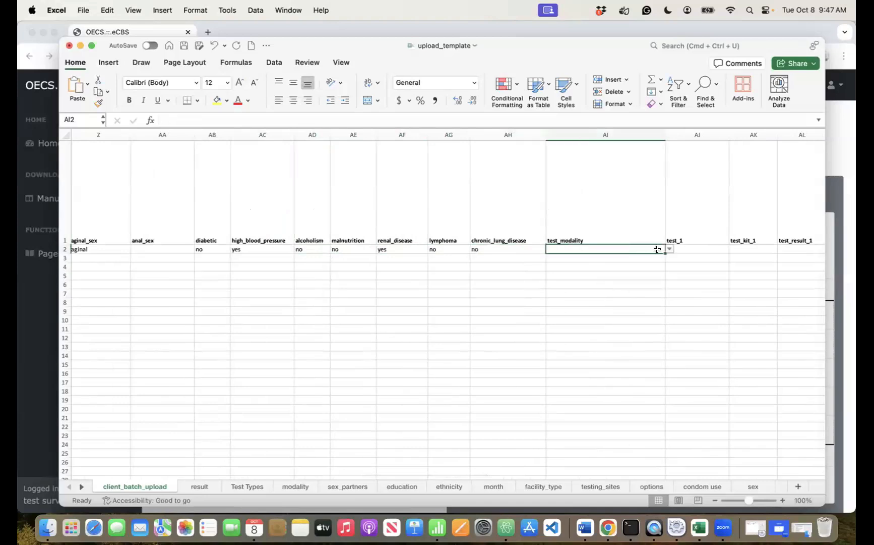
left_click(669, 249)
- Set test modality to VCT-Public and the first test to HIV Rapid Test
left_click(566, 280)
scroll(568, 291, "right", 6)
left_click(421, 249)
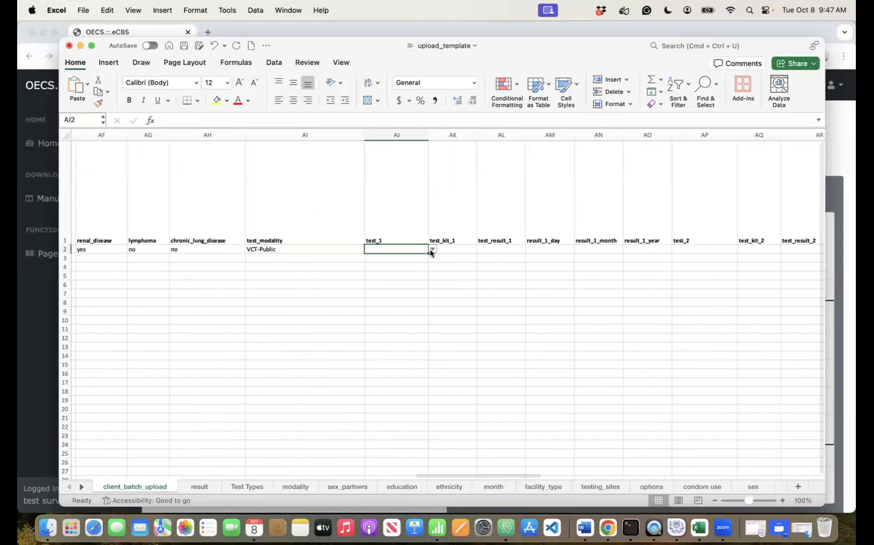
left_click(432, 248)
left_click(409, 260)
- Enter 'determine' as the first test kit and record the result as reactive
left_click(452, 247)
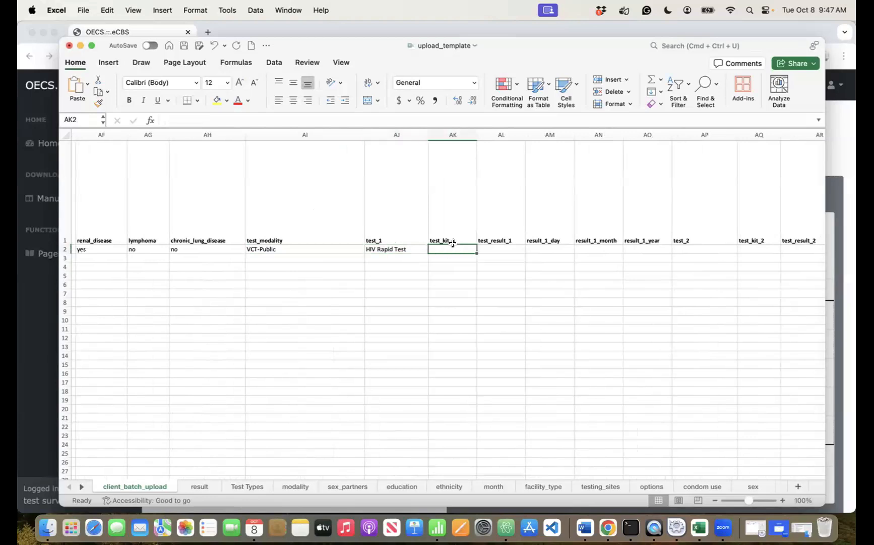
type("deter")
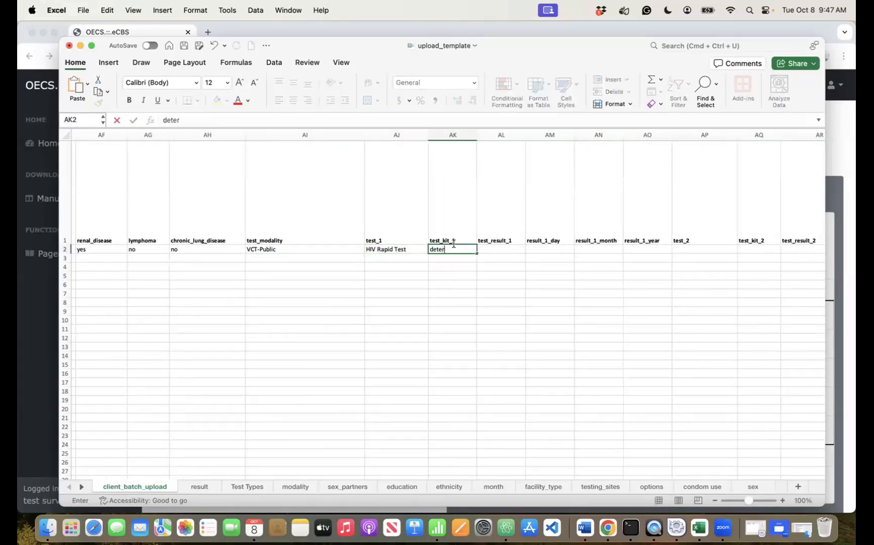
type("mine")
key("Tab")
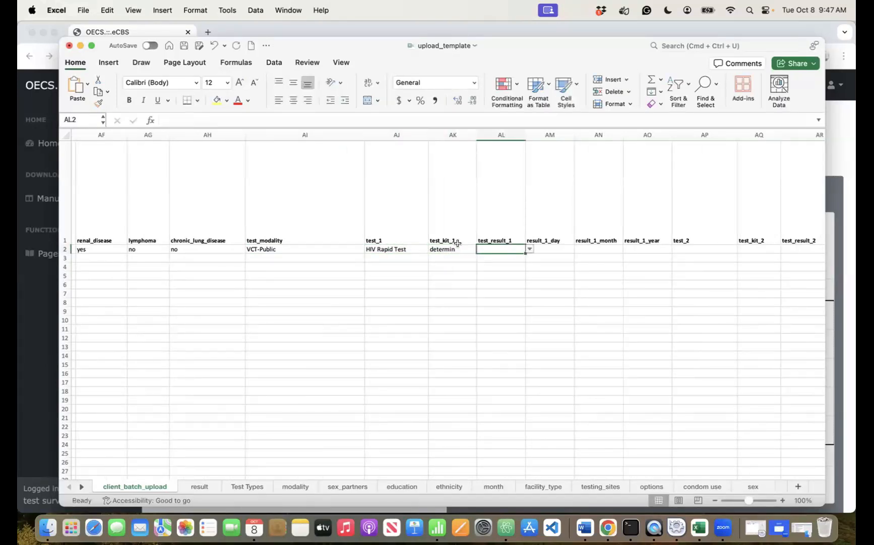
double_click(457, 247)
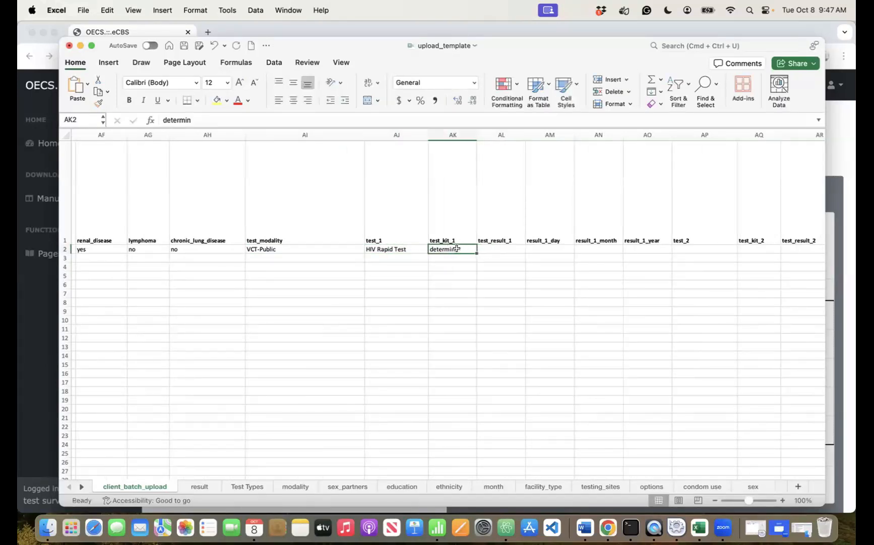
left_click(492, 245)
left_click(529, 249)
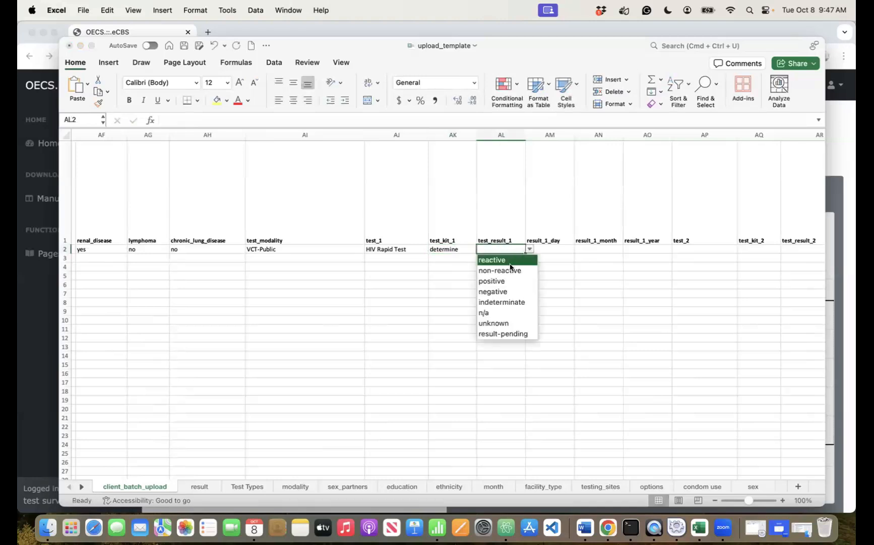
left_click(507, 260)
- Enter the first result's date, with month 10 and year 2024
left_click(546, 249)
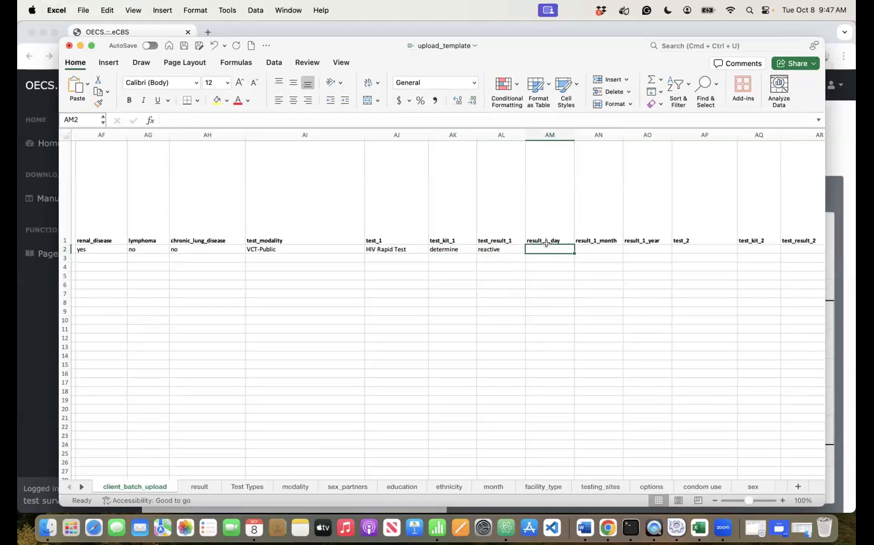
type("9")
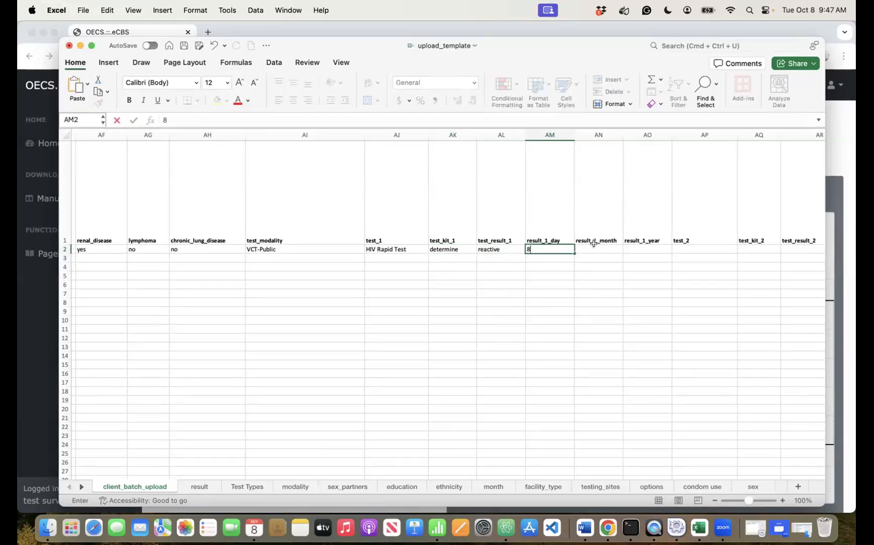
left_click(602, 249)
left_click(627, 249)
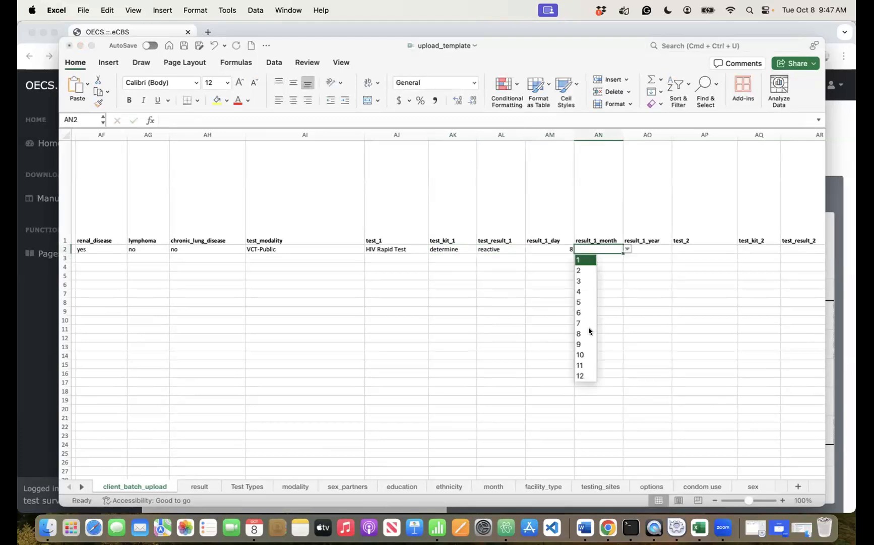
left_click(585, 364)
left_click(648, 250)
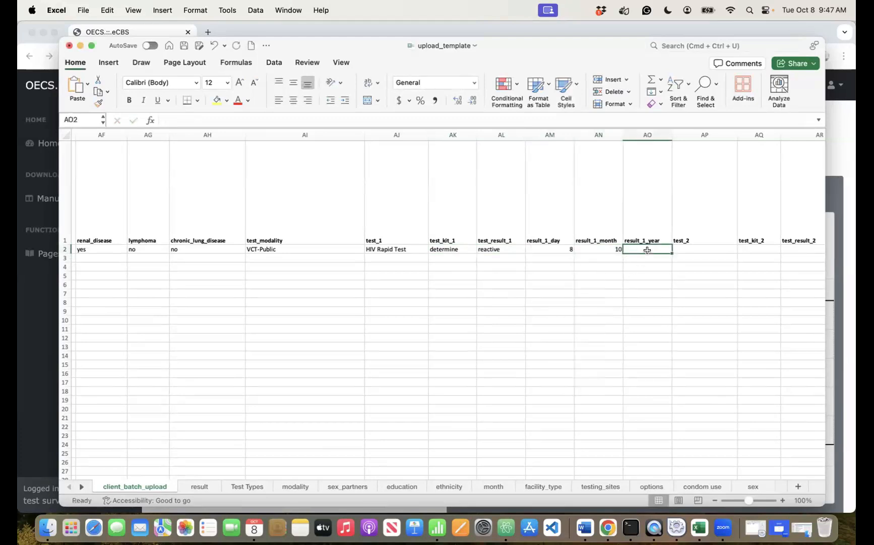
type("2024")
- Pick HCV - PCR as the second test, then reopen the list to correct it
left_click(701, 248)
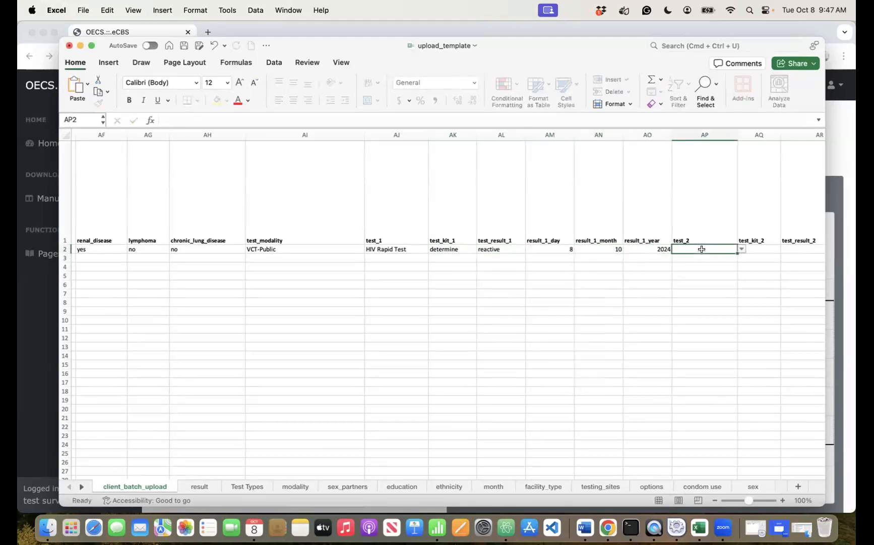
left_click(742, 249)
left_click(713, 266)
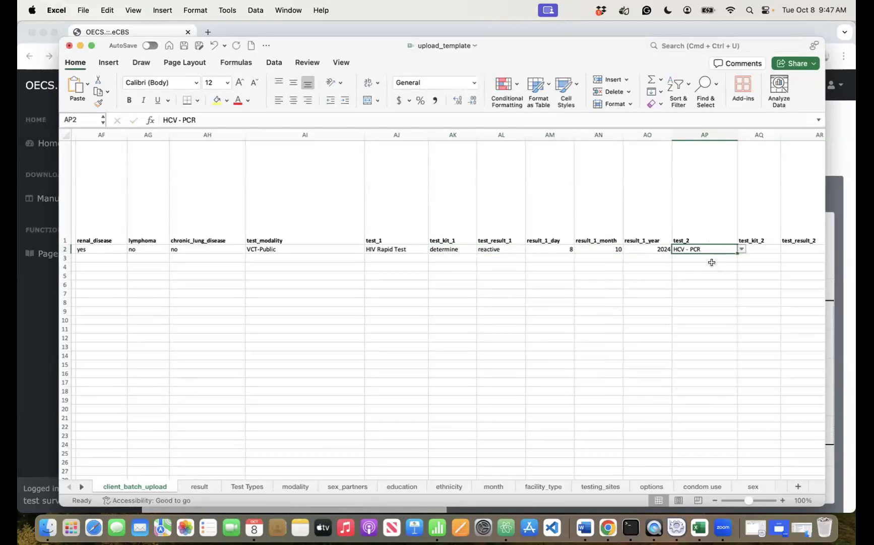
left_click(742, 249)
- Change test_2 to HIV Rapid Test, enter kit 'unigold' and result reactive
left_click(713, 256)
scroll(712, 258, "right", 10)
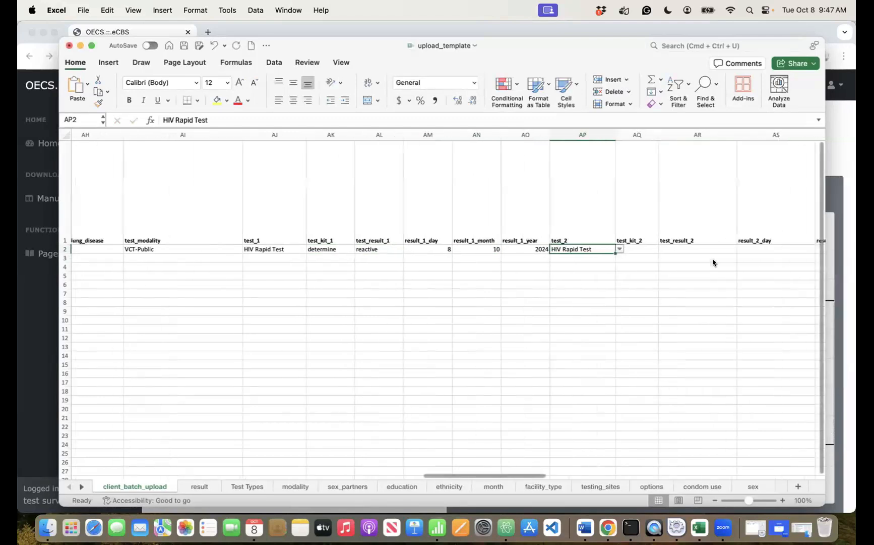
left_click(411, 248)
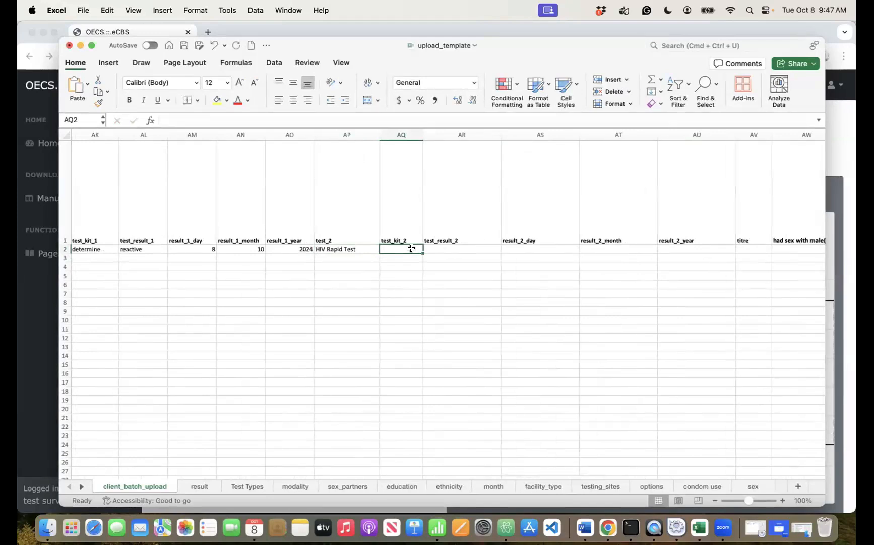
type("u")
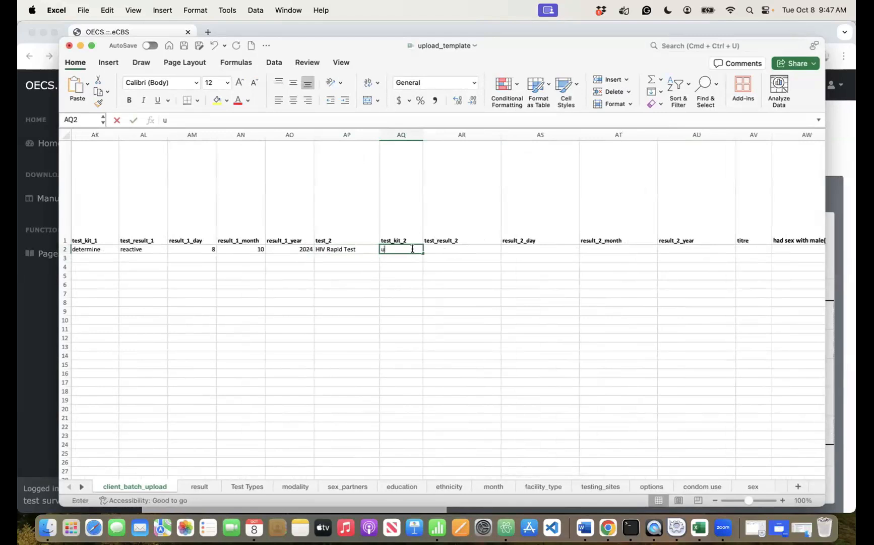
type("nigold")
left_click(464, 248)
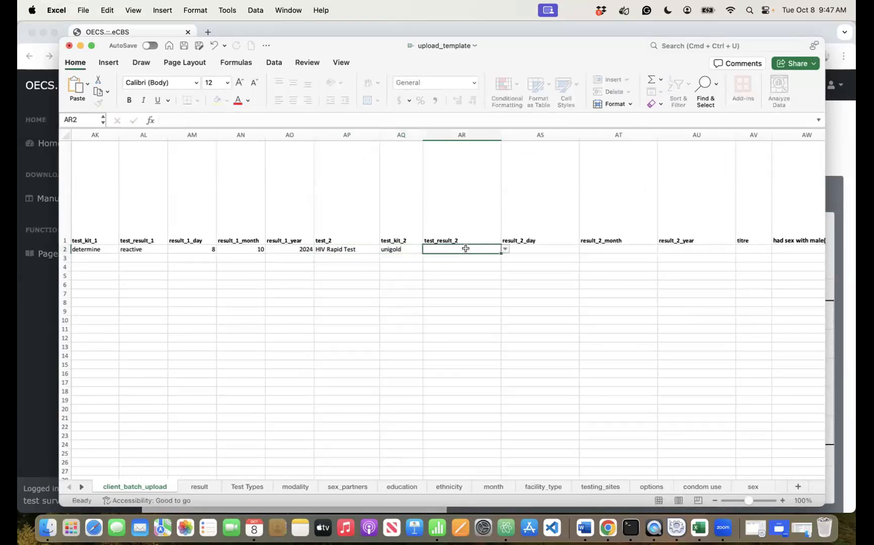
left_click(505, 250)
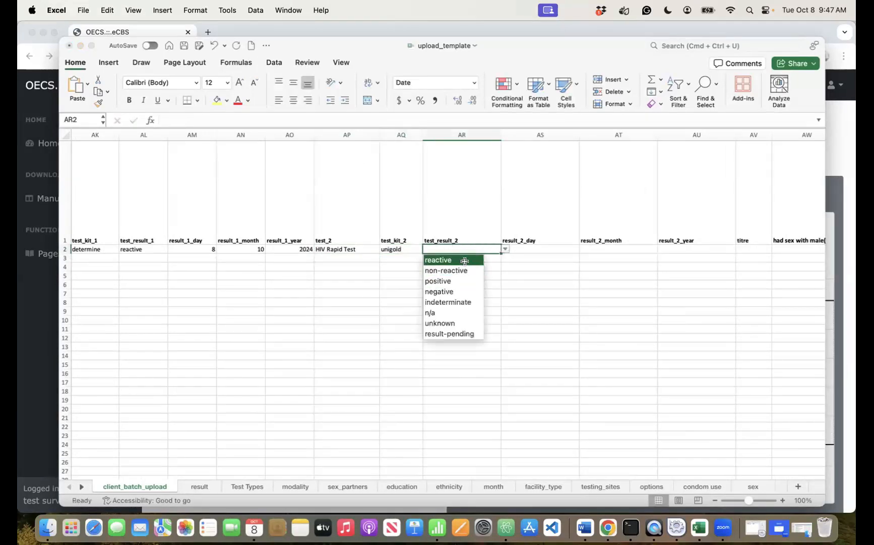
left_click(464, 260)
- Date the second test result day 8, month 10, year 2024
left_click(517, 247)
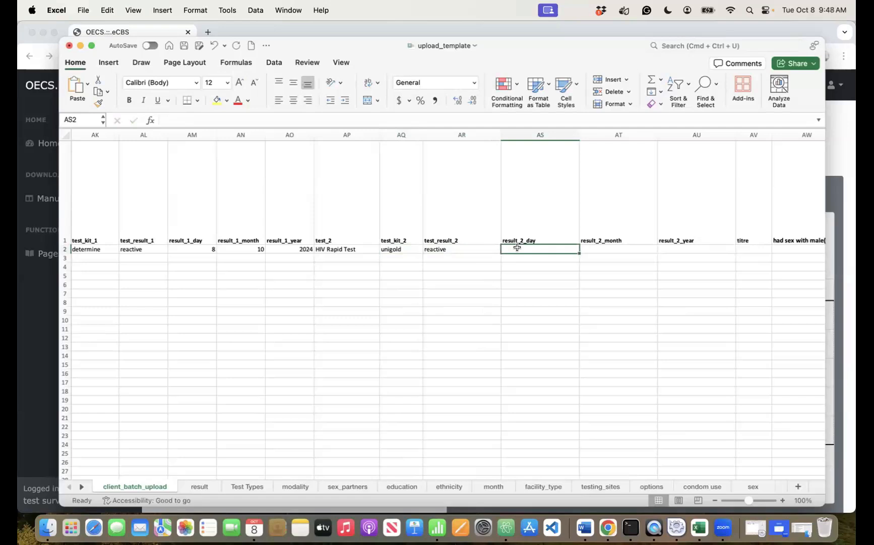
left_click(597, 243)
left_click(600, 249)
left_click(664, 252)
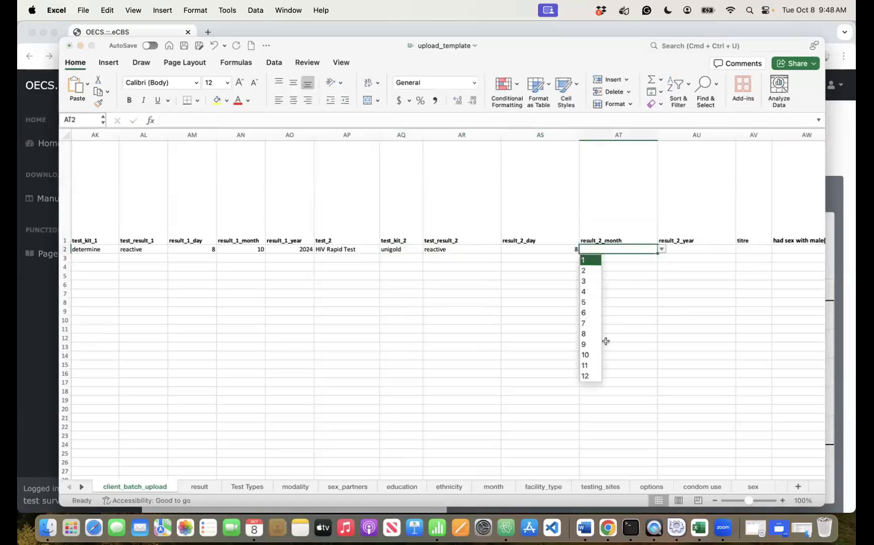
left_click(602, 353)
left_click(708, 249)
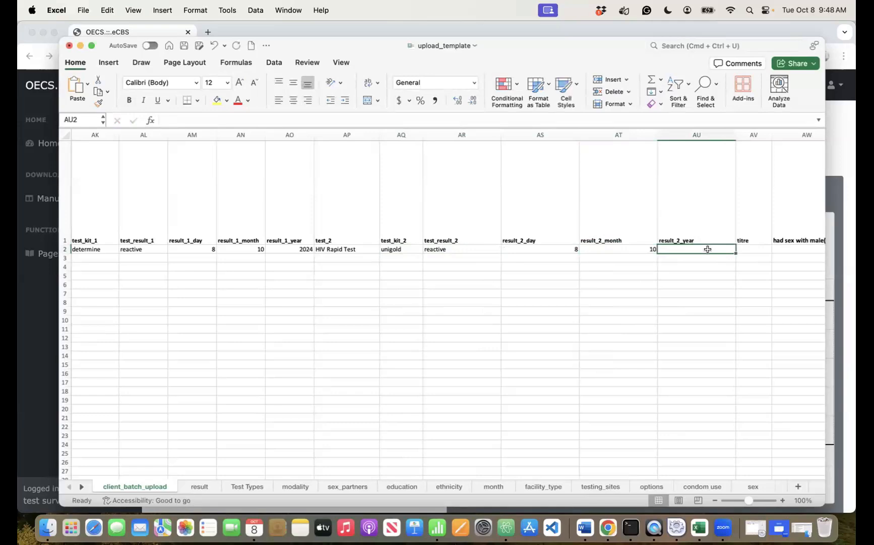
type("2024")
left_click(758, 248)
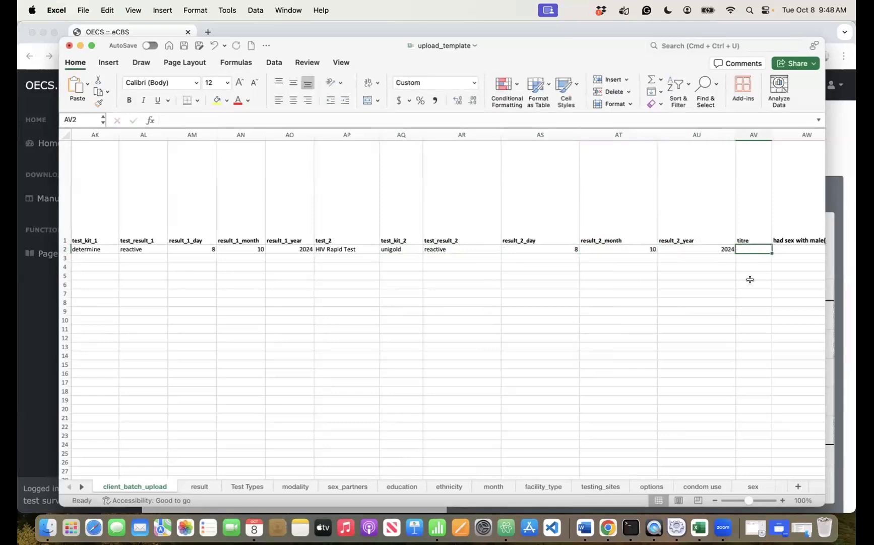
scroll(751, 279, "right", 10)
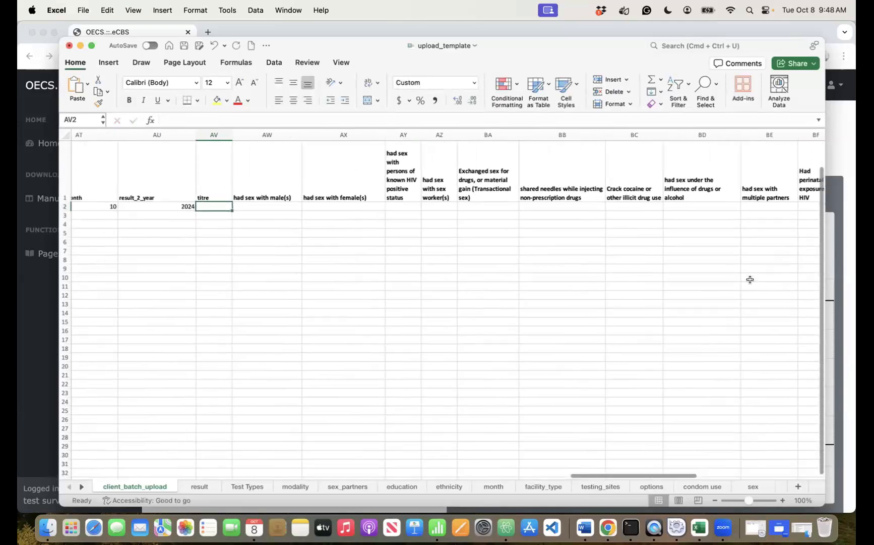
- Answer sex with males 'in the last 12 months' and sex with females 'over 12 months ago'
scroll(750, 279, "left", 2)
left_click(322, 216)
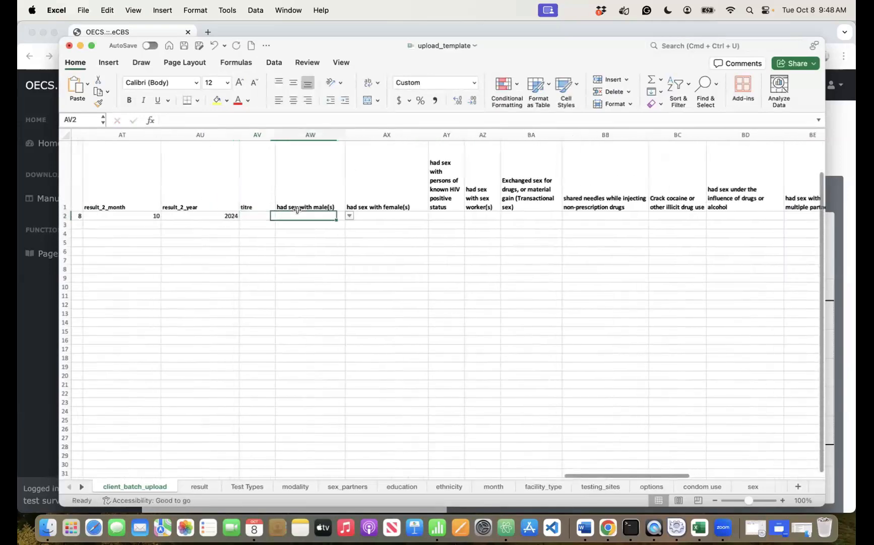
left_click(351, 216)
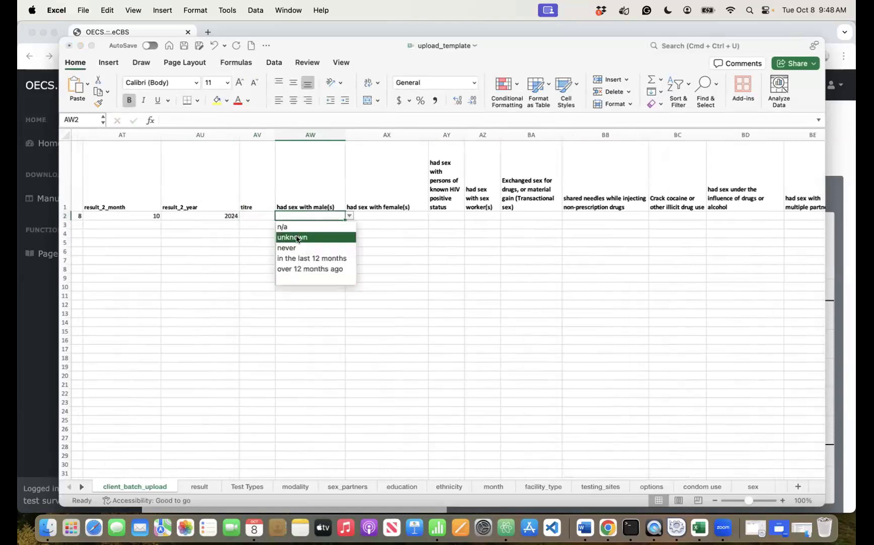
left_click(312, 258)
left_click(421, 216)
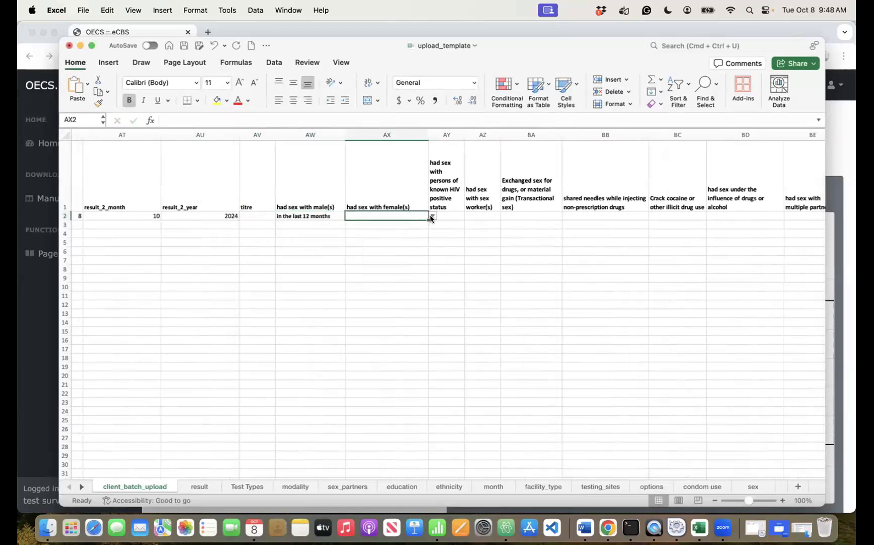
left_click(432, 216)
left_click(386, 267)
- Answer never for both HIV-positive partners and sex workers
left_click(457, 216)
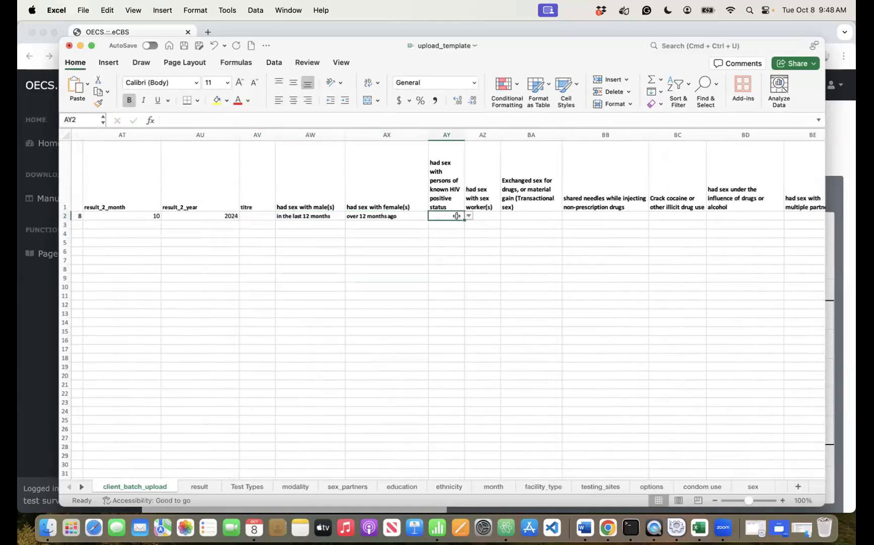
left_click(469, 215)
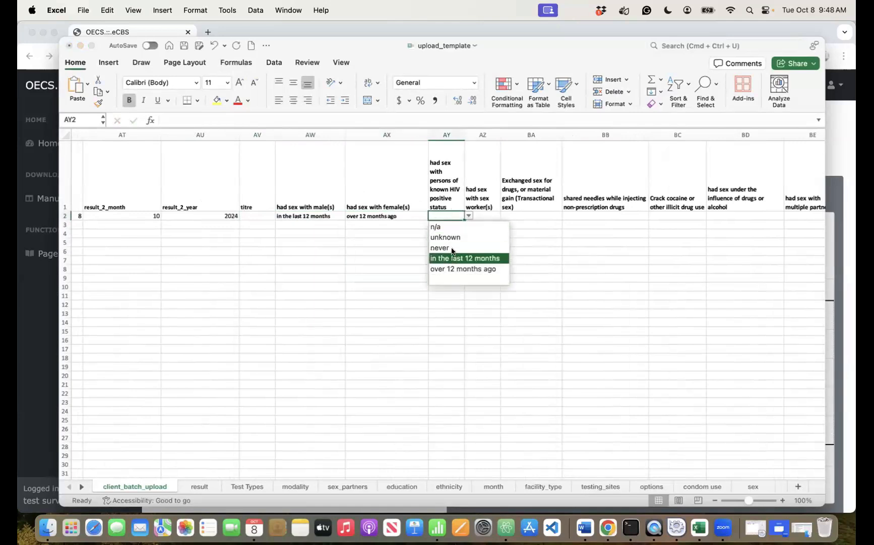
left_click(444, 248)
left_click(490, 216)
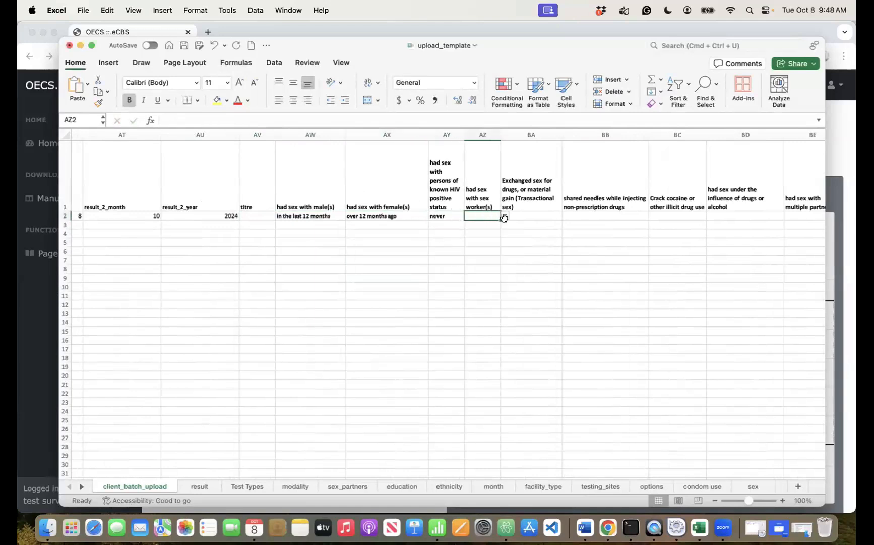
left_click(505, 218)
left_click(479, 247)
- Move the transactional sex answer to n/a in its dropdown
left_click(535, 216)
left_click(566, 216)
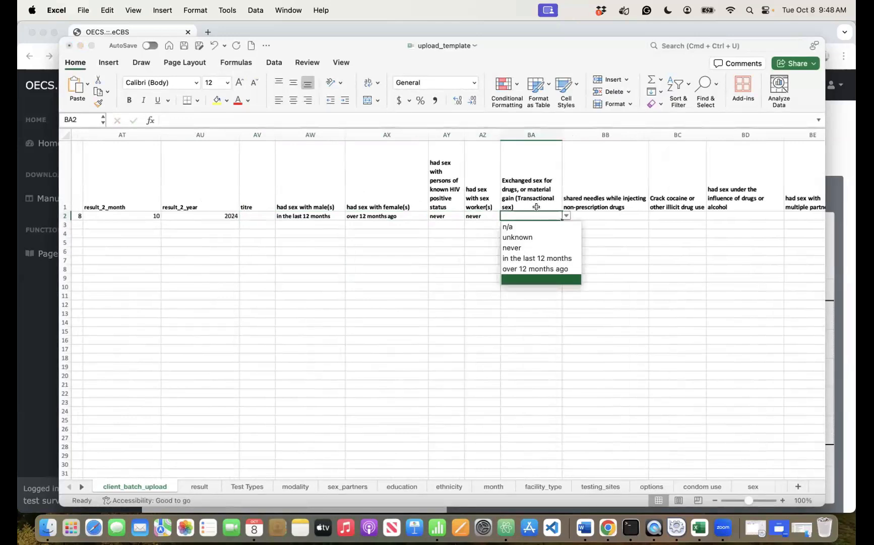
key("Down")
key("Down")
key("Up")
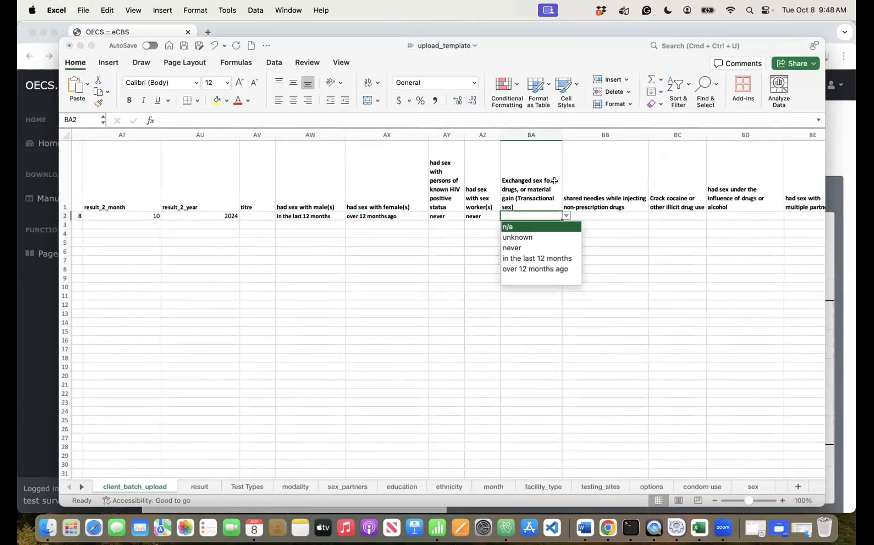
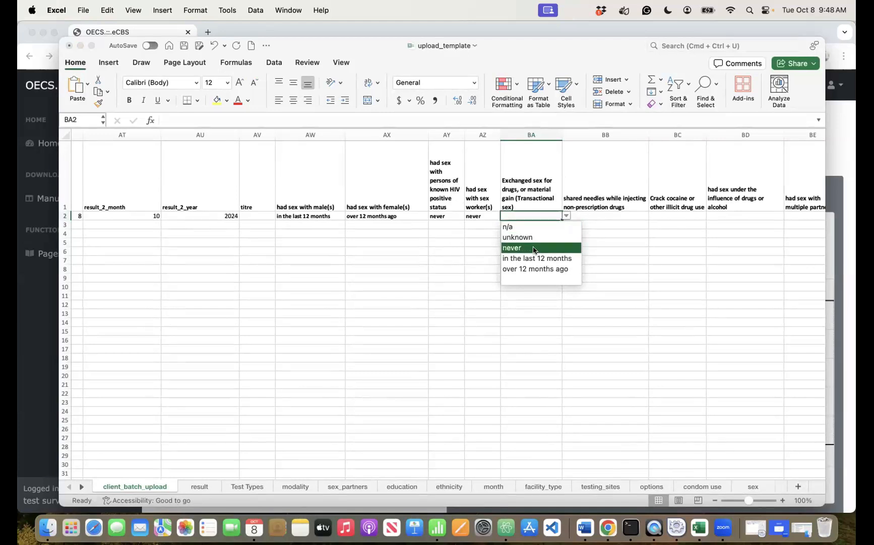
- Record 'in the last 12 months' for exchanged sex for drugs or gain, then go to shared needles
key("Down")
key("Down")
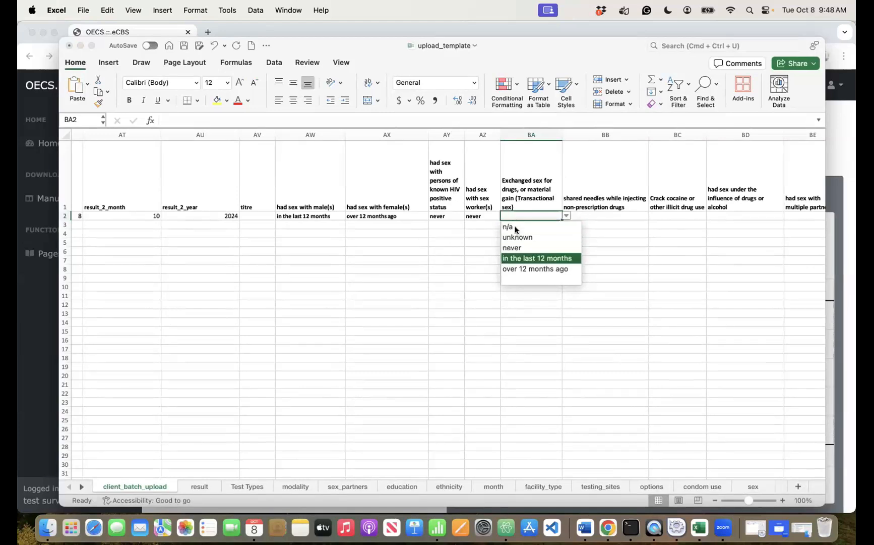
left_click(518, 258)
left_click(594, 213)
left_click(653, 216)
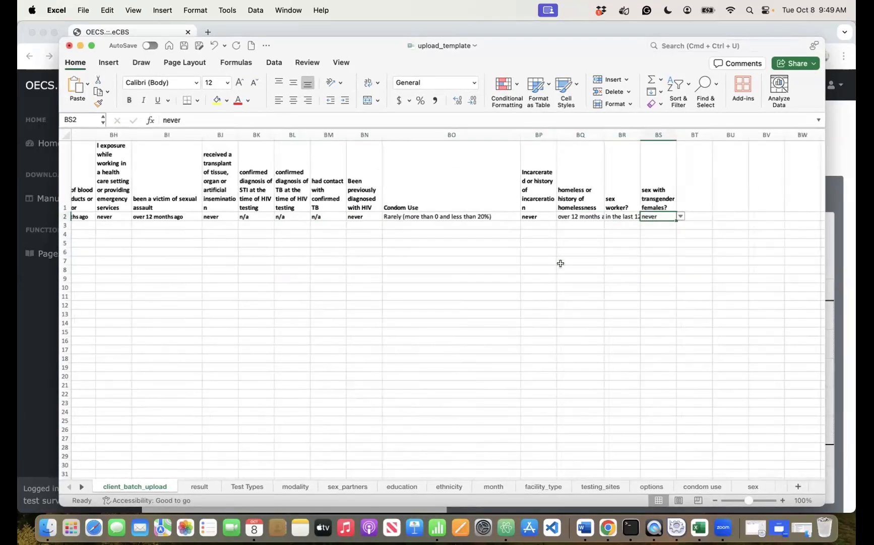
scroll(561, 263, "left", 20)
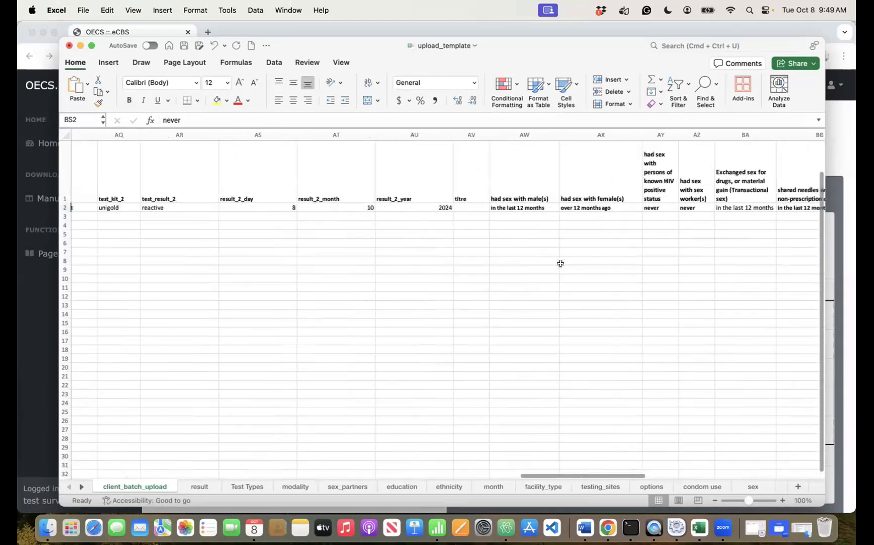
- Return to the first columns and select the first client's entire row 2
scroll(560, 263, "left", 5)
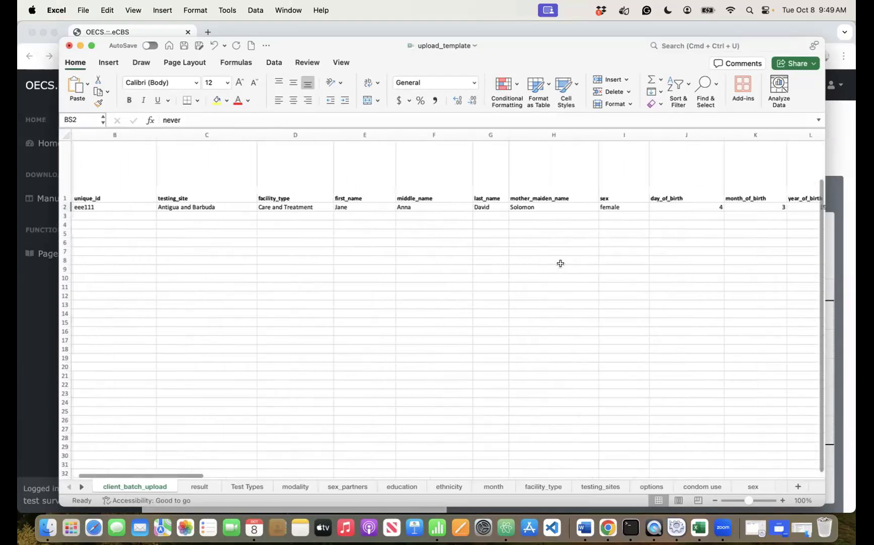
scroll(560, 263, "left", 3)
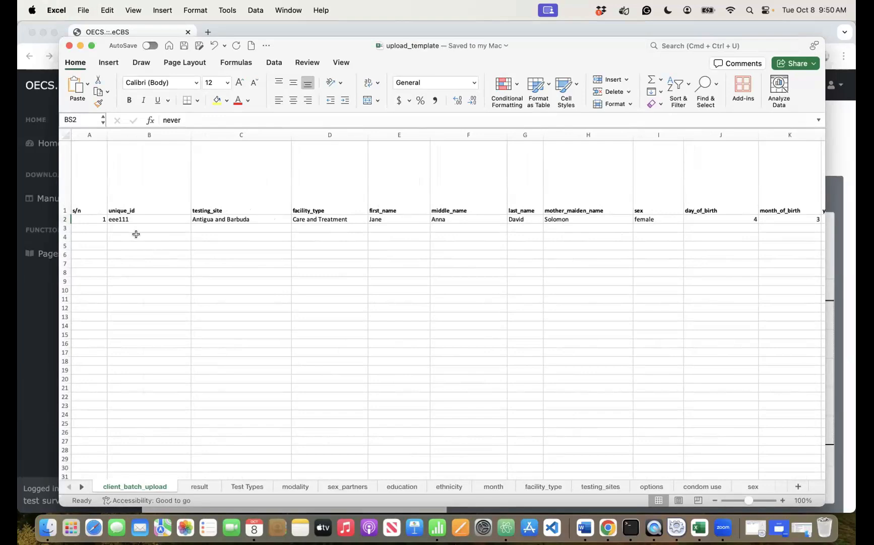
left_click(244, 219)
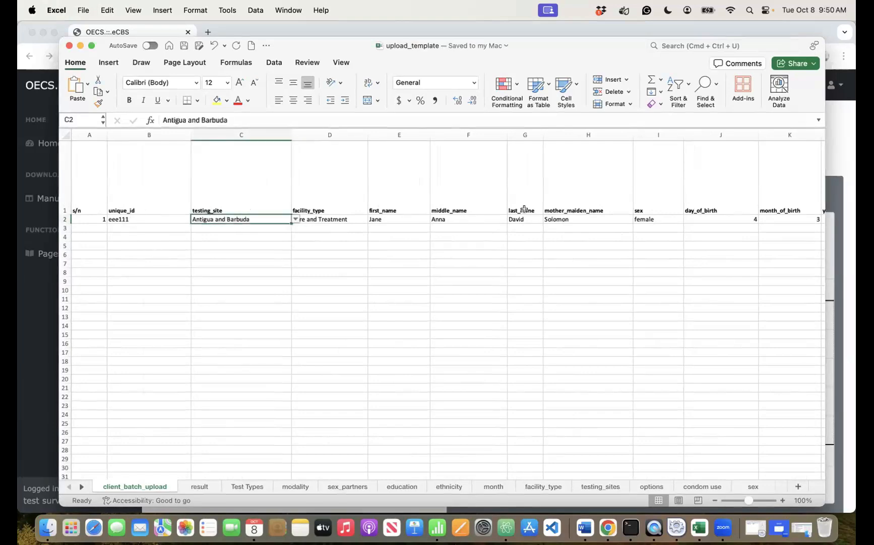
scroll(523, 209, "down", 1)
scroll(523, 209, "right", 3)
scroll(302, 185, "left", 3)
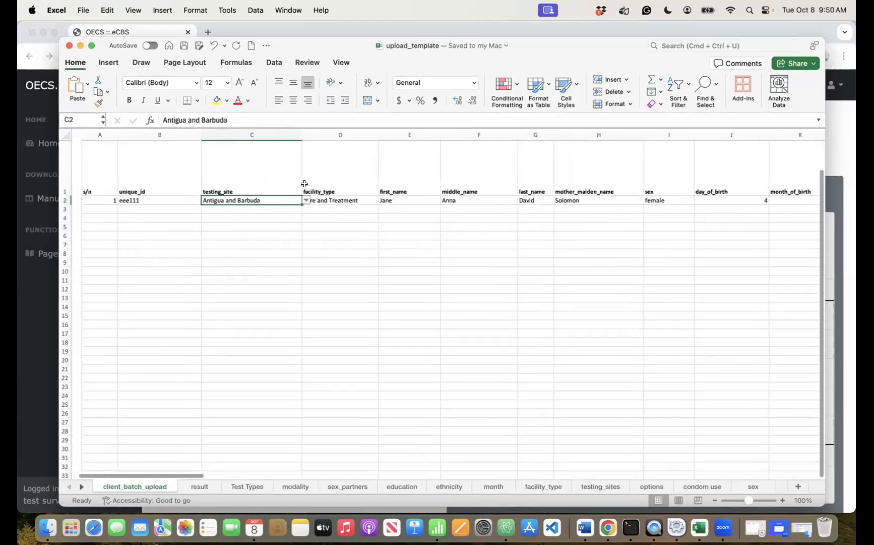
left_click(64, 200)
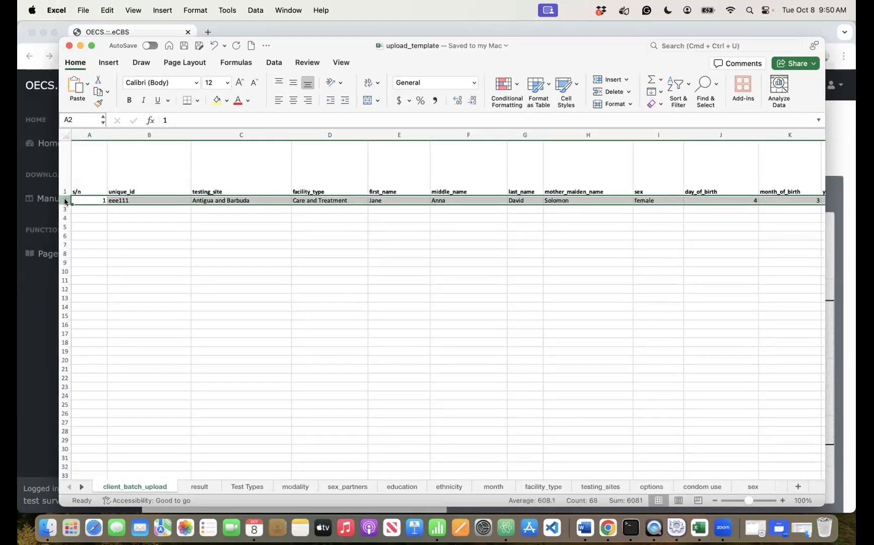
- Copy the first client's row and paste it into rows 3 to 6
right_click(64, 198)
left_click(80, 220)
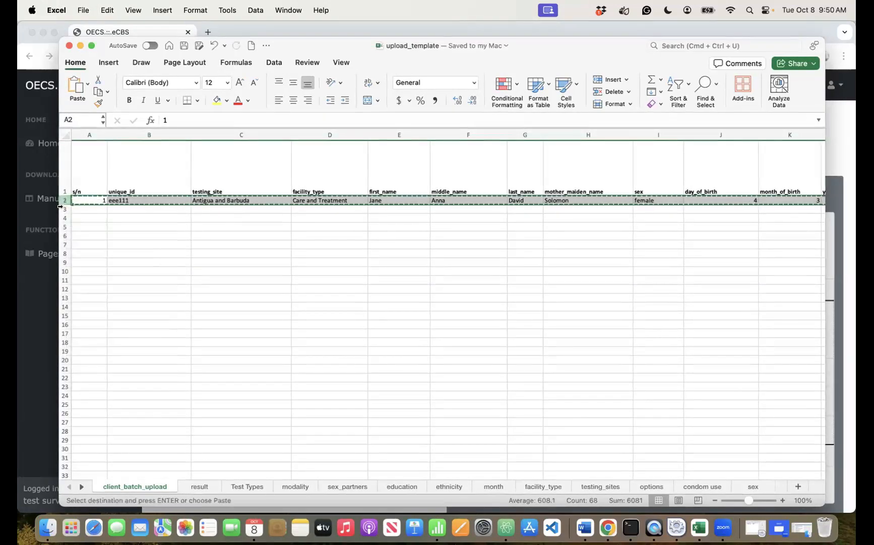
left_click(63, 207)
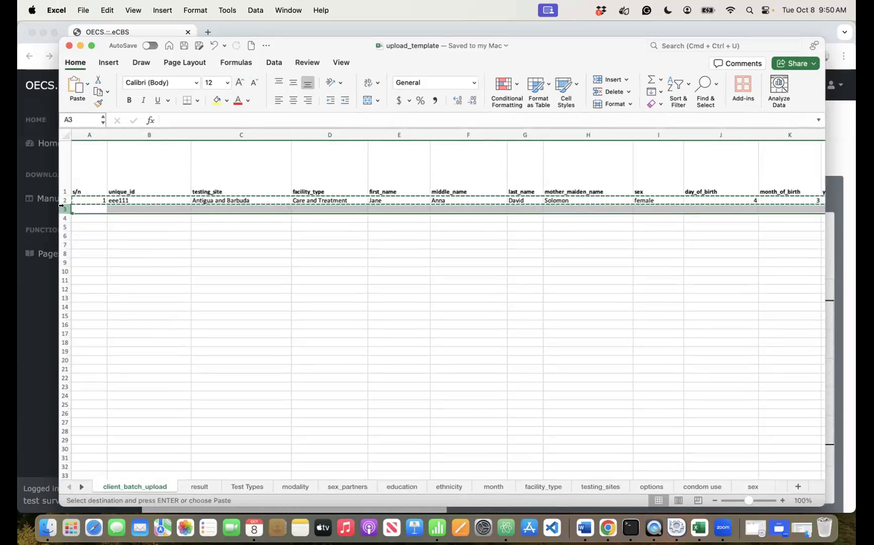
key("super+v")
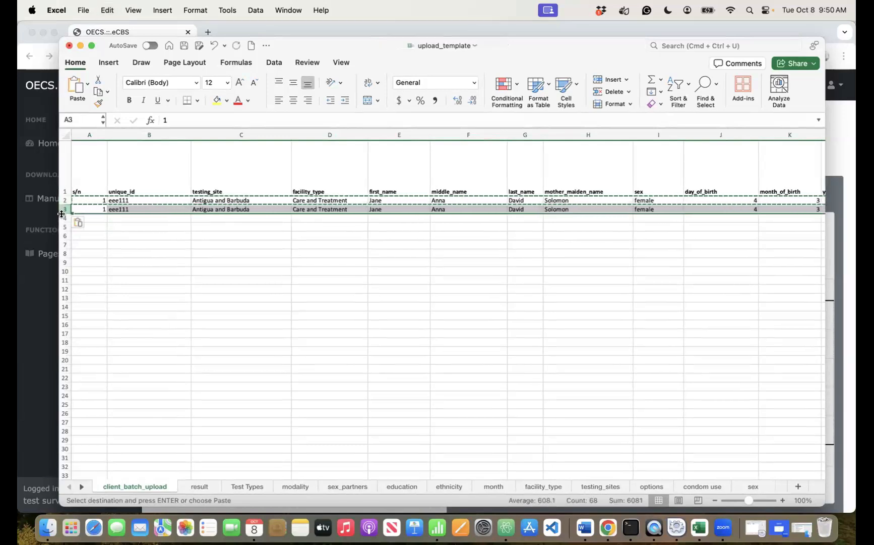
left_click_drag(63, 217, 63, 235)
key("super+v")
left_click(133, 252)
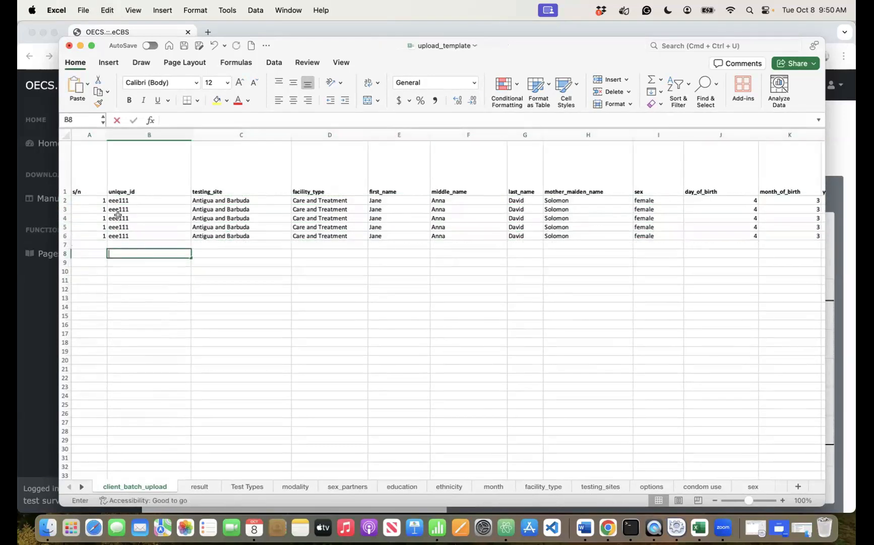
- Renumber the copied rows' serial numbers as 2, 3, 4 and 5
left_click(89, 209)
type("2")
left_click(103, 218)
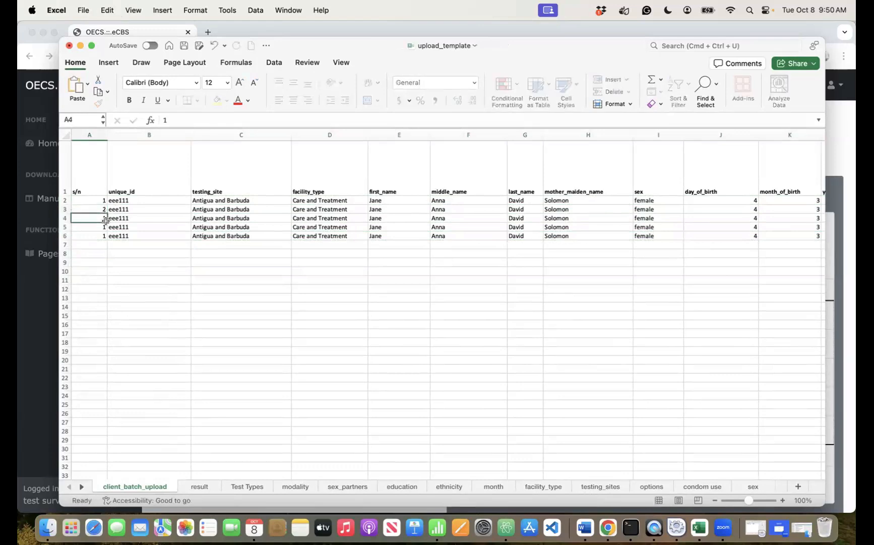
type("3")
left_click(101, 227)
type("4")
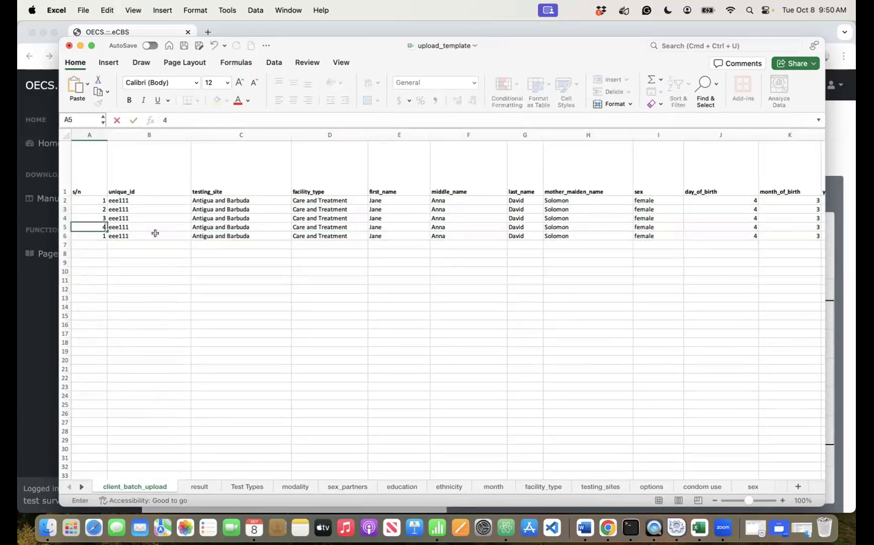
left_click(98, 235)
type("5")
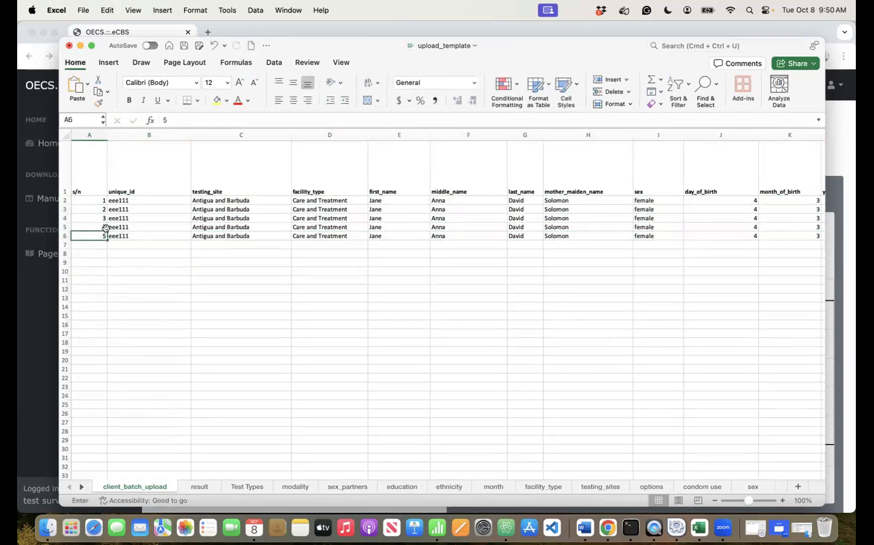
- Replace the second and third clients' copied unique ids with new ones
left_click(130, 209)
type("\\\\\\")
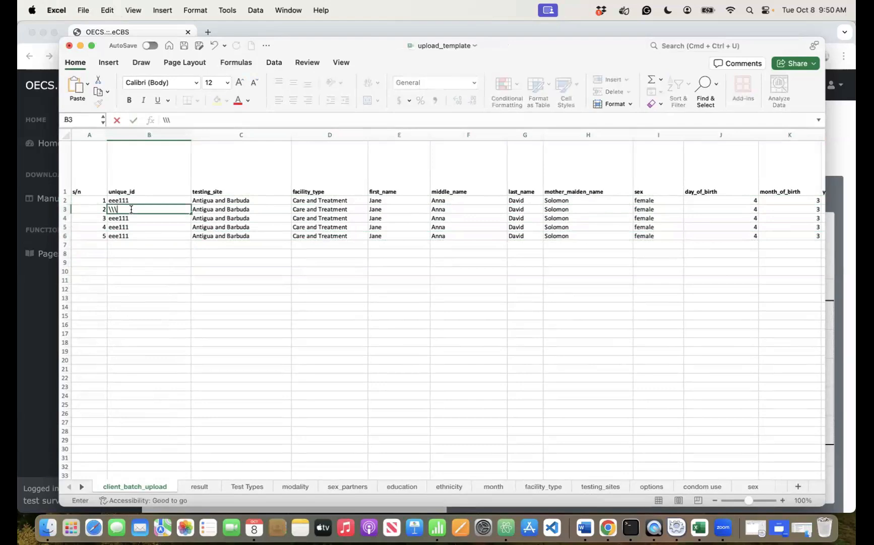
key("BackSpace")
key("BackSpace")
type("eee222")
left_click(127, 218)
key("Delete")
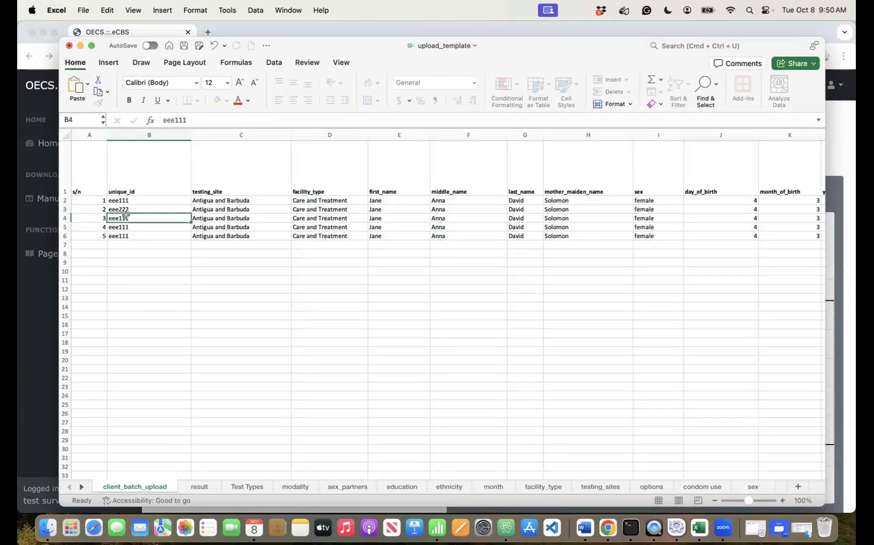
type("ee")
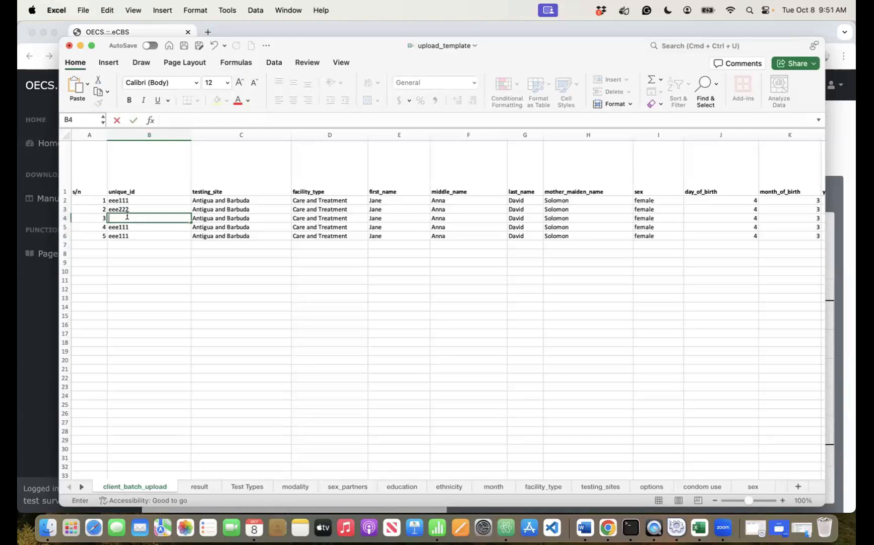
type("e333")
left_click(129, 227)
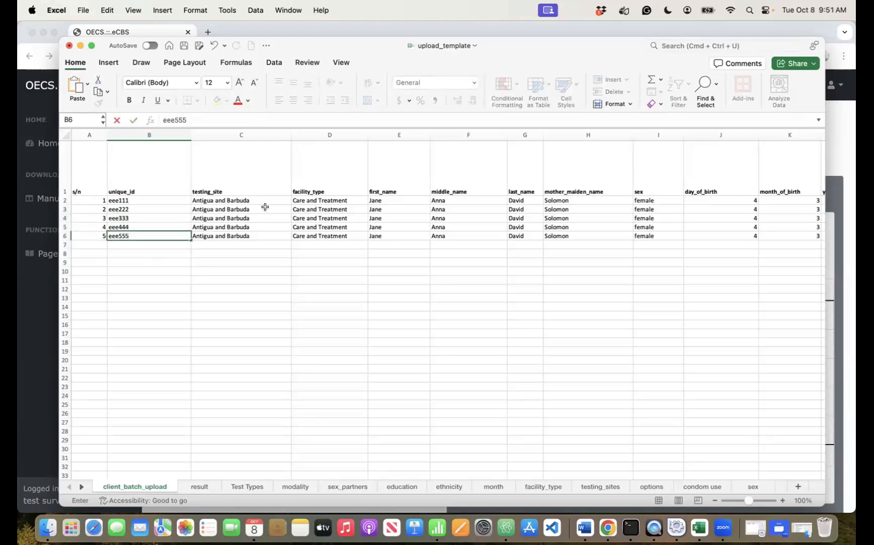
- Set the second client's testing site to Dominica and the third client's to Grenada
left_click(283, 209)
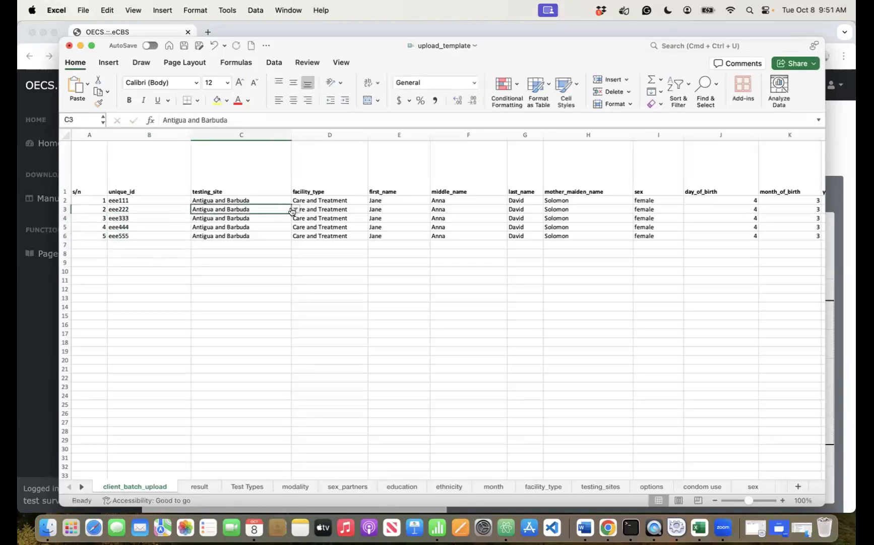
left_click(296, 209)
left_click(253, 228)
left_click(282, 218)
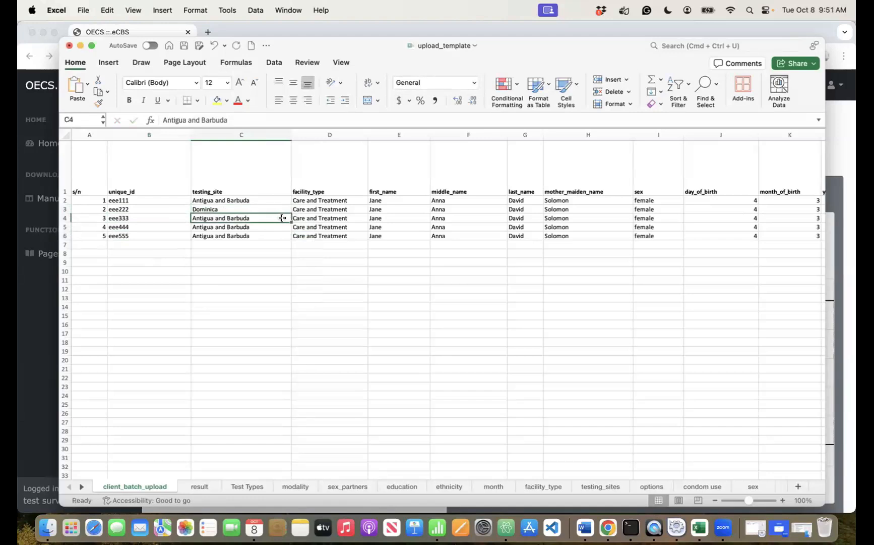
left_click(282, 227)
left_click(242, 245)
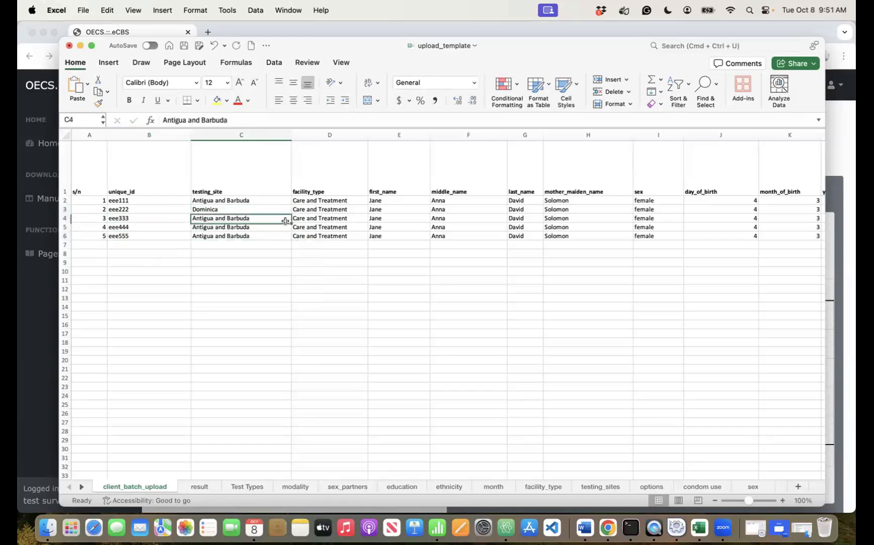
- Delete row 4 and re-enter the last client's unique id
right_click(65, 218)
left_click(83, 293)
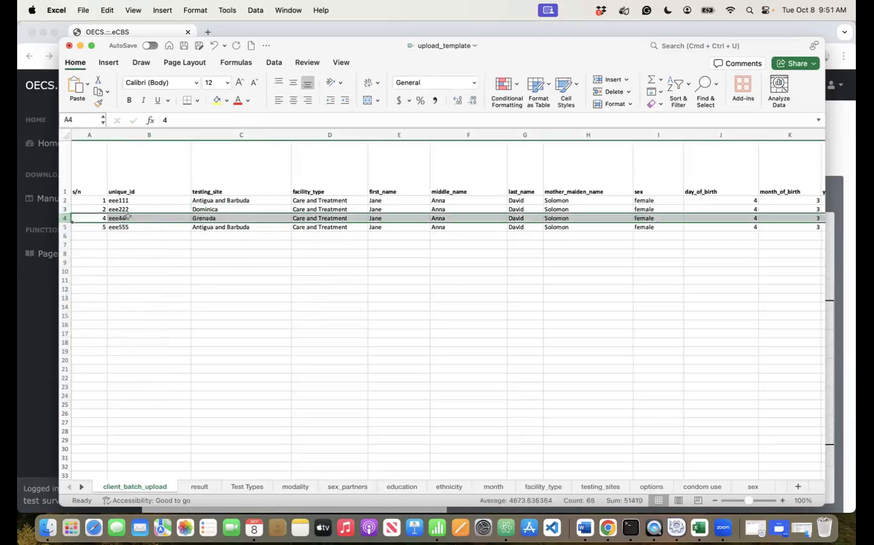
left_click(131, 233)
key("Delete")
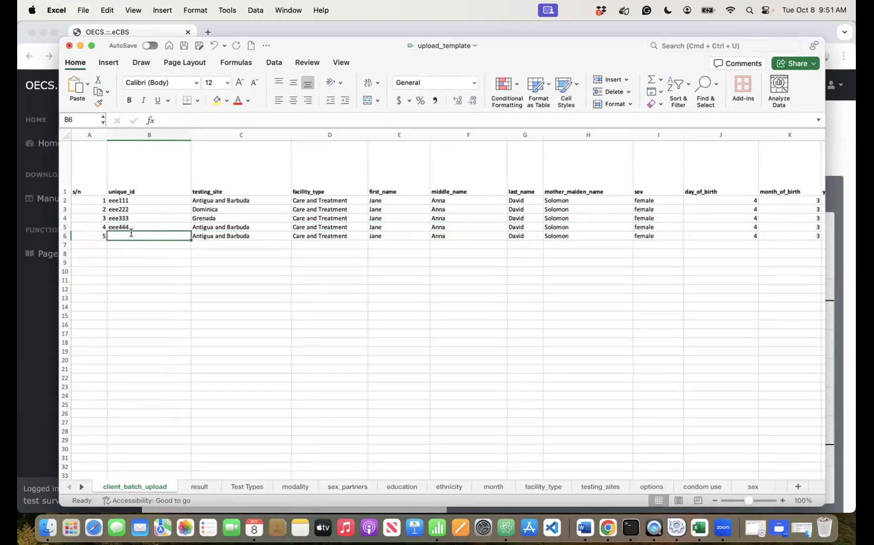
type("eee555")
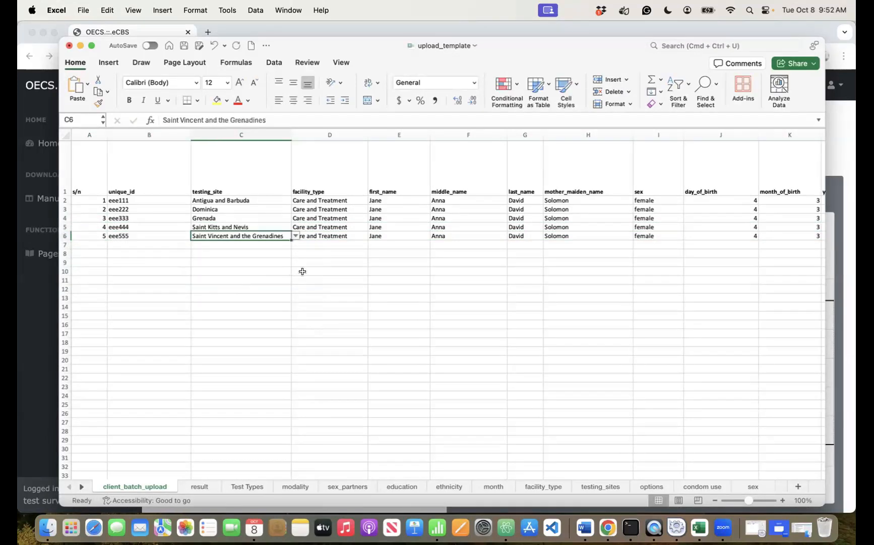
- Set the second client's facility type to Emergency Room
left_click(303, 271)
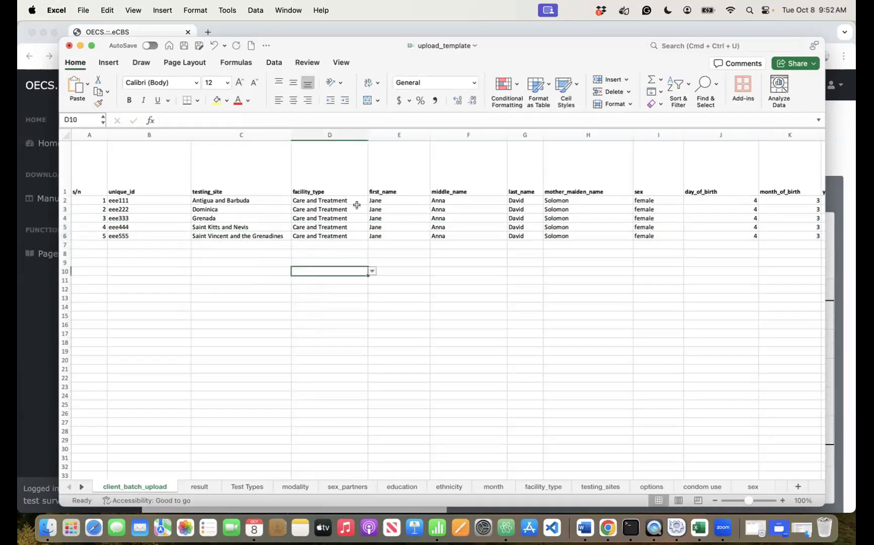
left_click(353, 209)
left_click(372, 209)
left_click(348, 242)
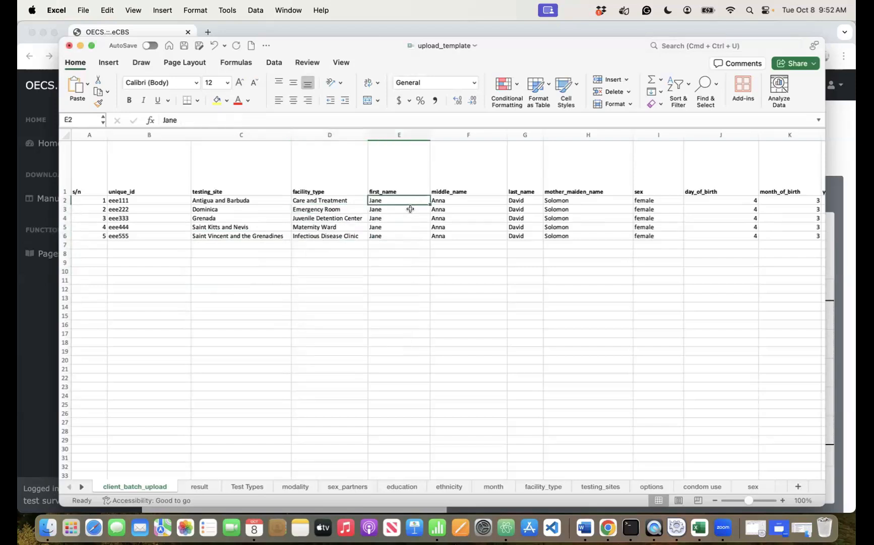
left_click(411, 208)
- Enter the row 3 client's new first name, last name and mother's maiden name
key("Tab")
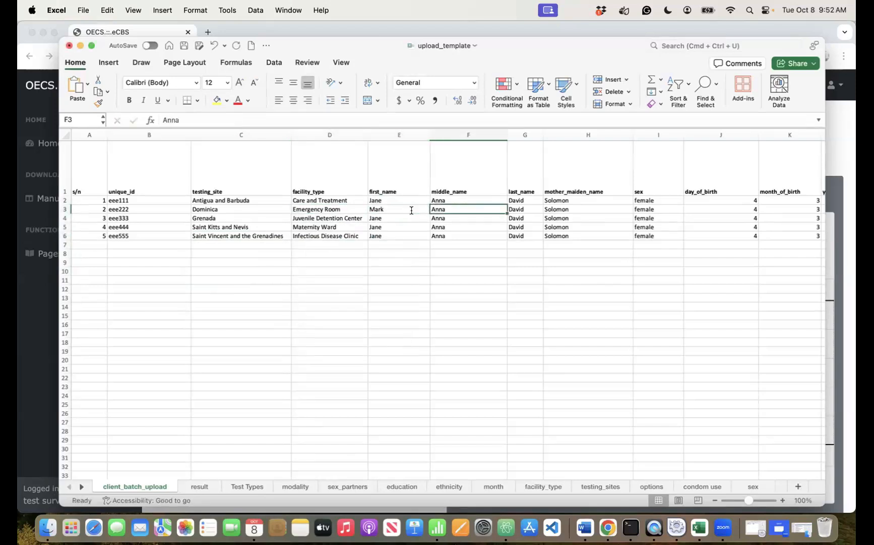
key("Delete")
left_click(511, 205)
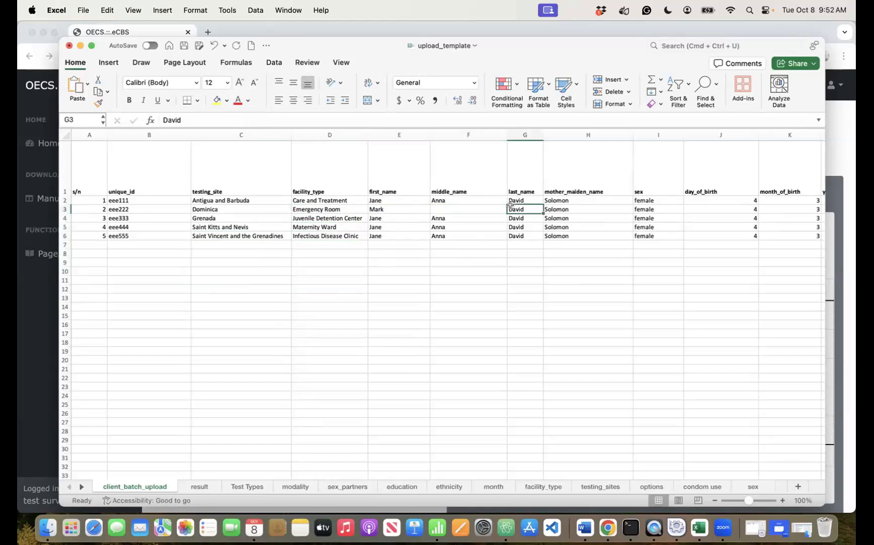
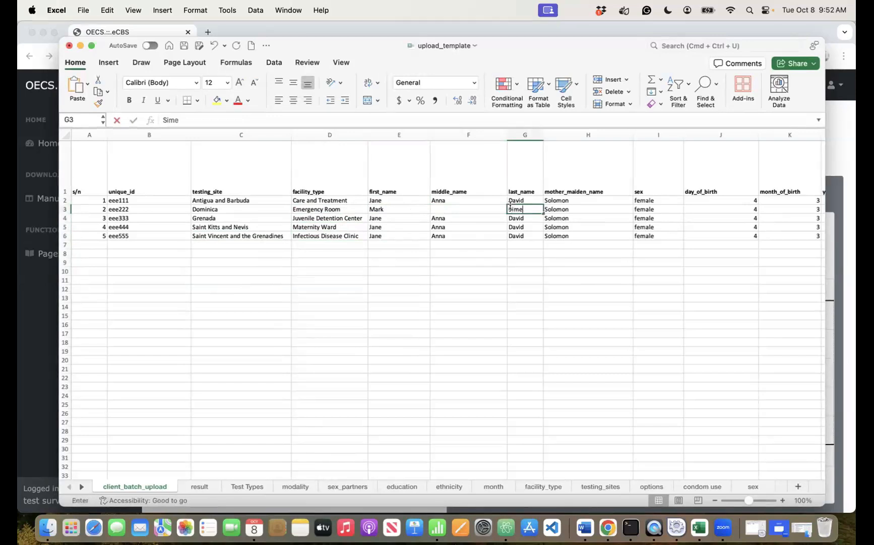
key("Tab")
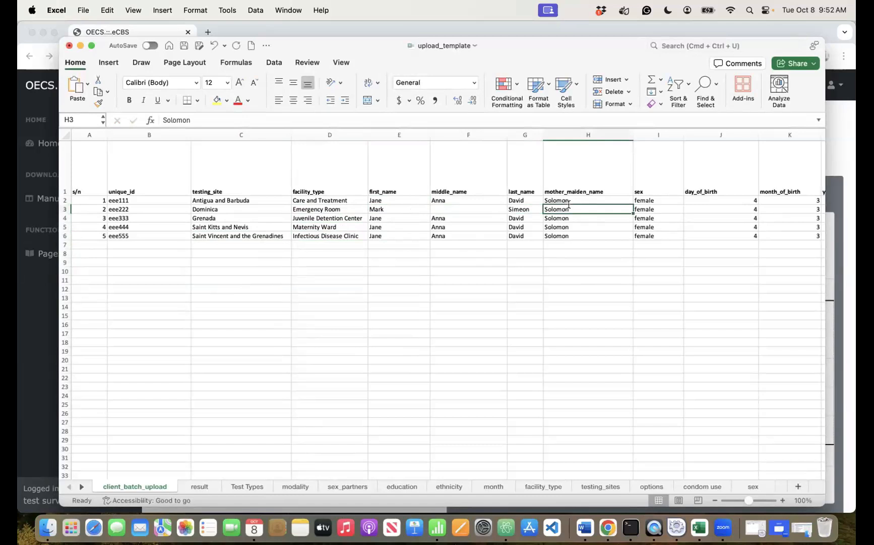
type("Geor")
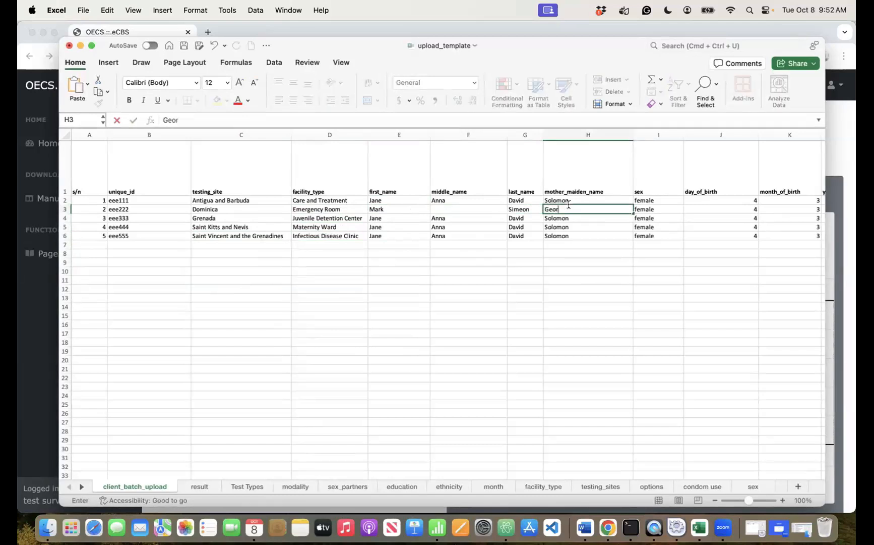
type("ge")
key("Tab")
- Set the client's sex to male and birth date to day 20, month 12, year 1987
type("ma")
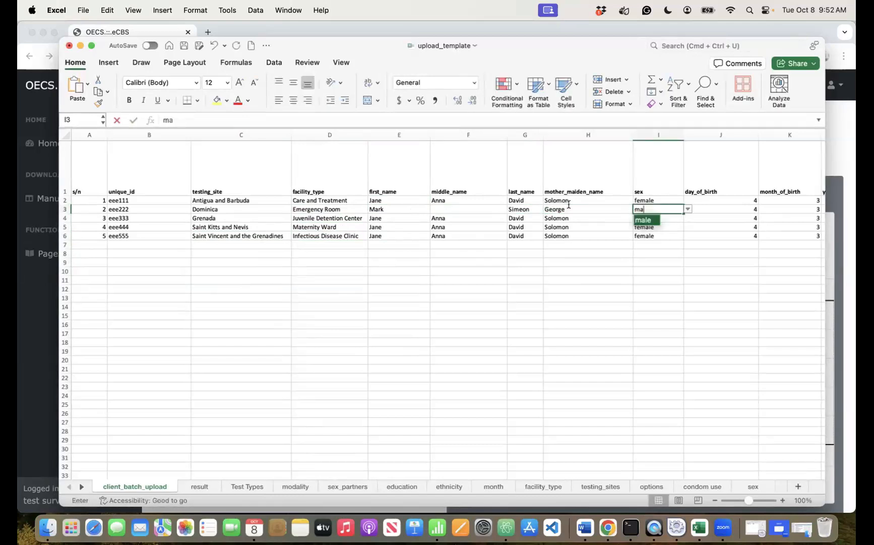
left_click(641, 220)
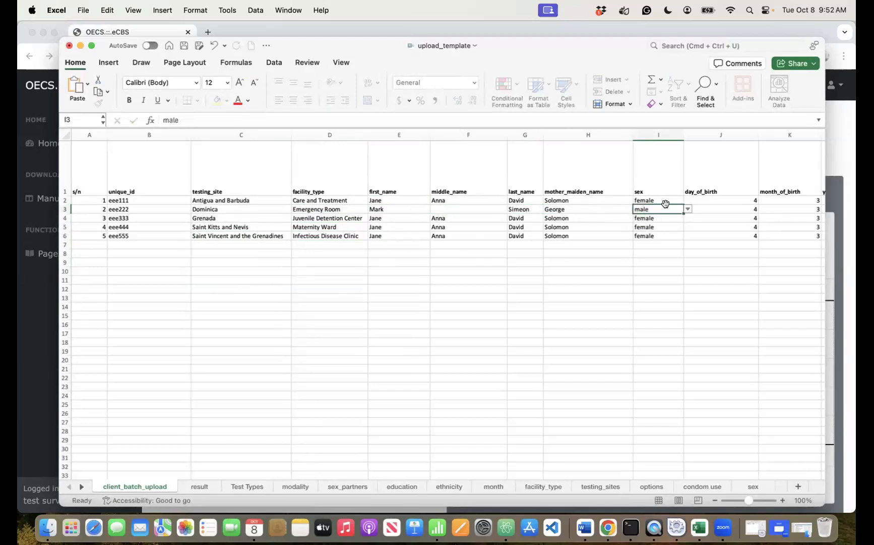
left_click(703, 209)
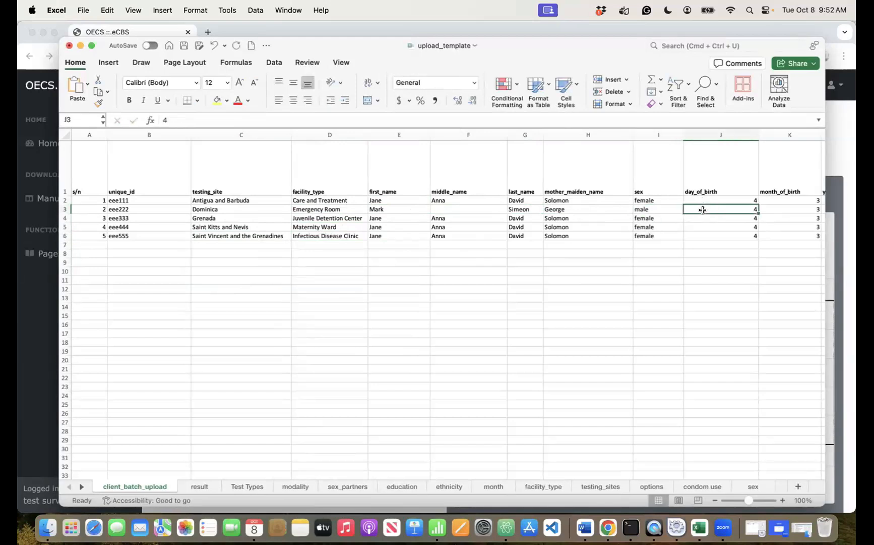
type("20")
key("Tab")
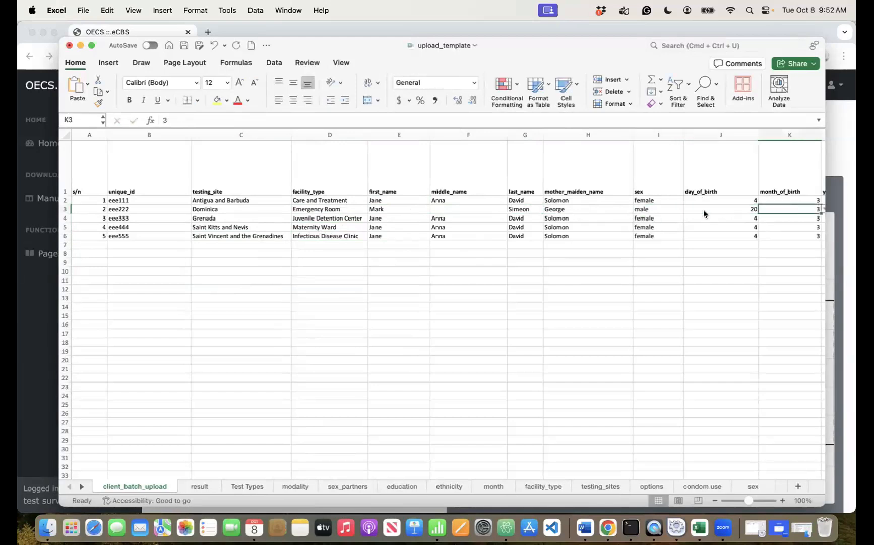
type("12")
key("Tab")
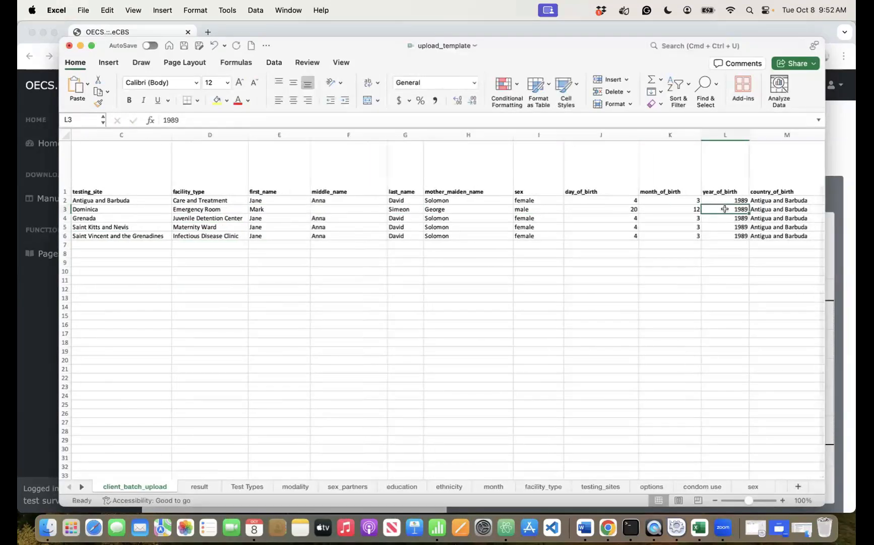
type("1787")
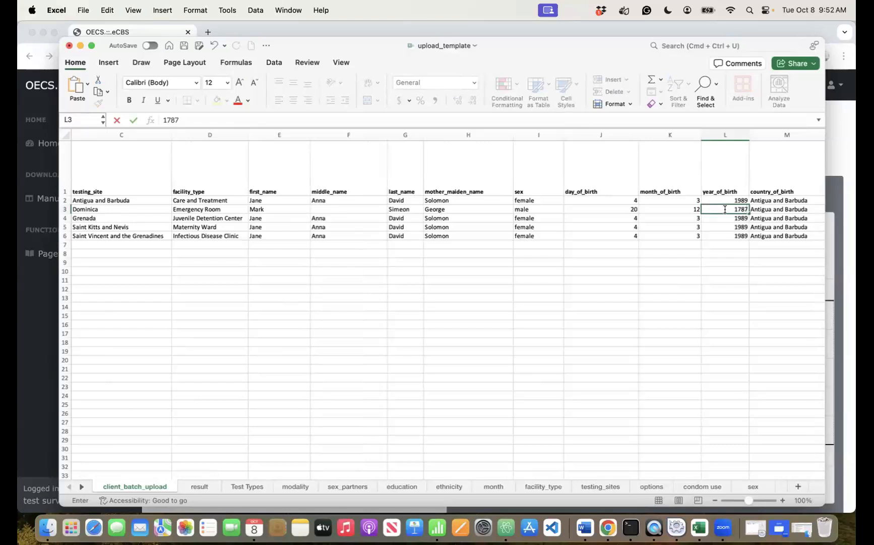
key("BackSpace")
key("BackSpace")
type("87")
key("Tab")
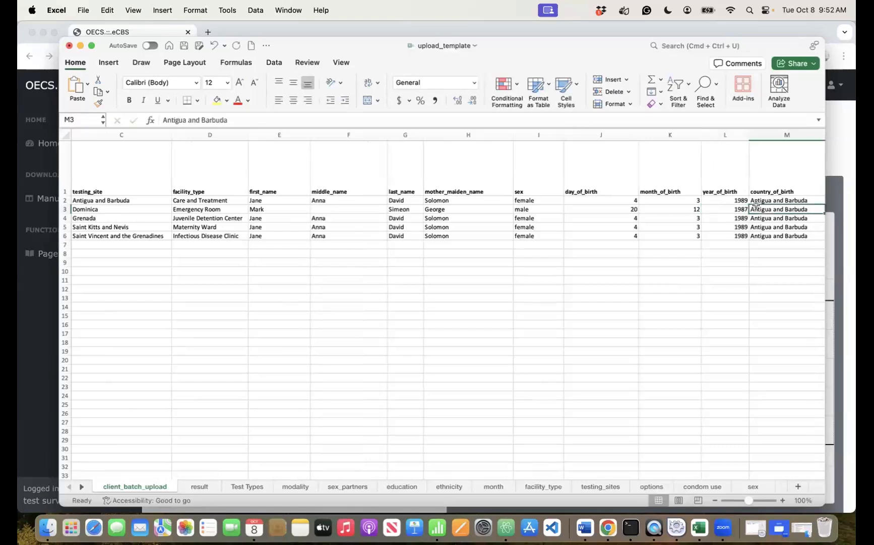
- Set country of birth and residence to Dominica and enter the client's new street address
scroll(757, 204, "right", 4)
left_click(620, 204)
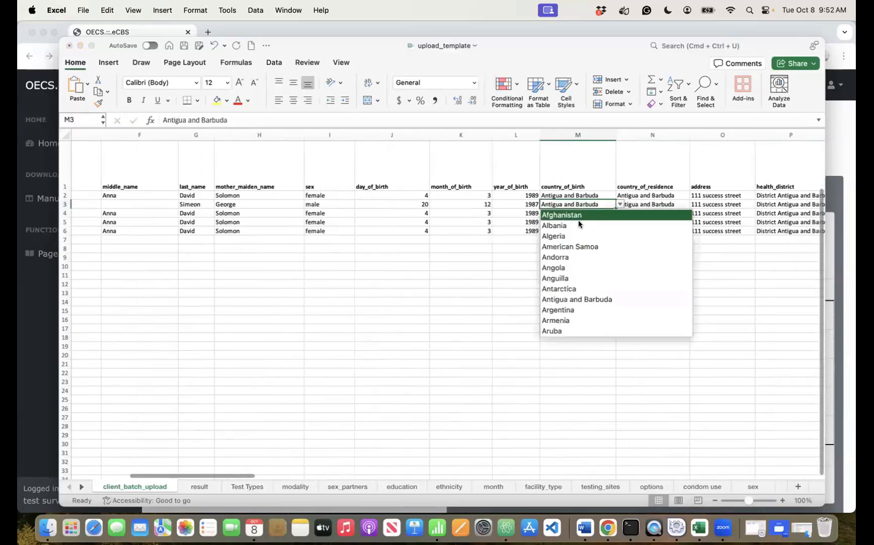
scroll(572, 223, "down", 10)
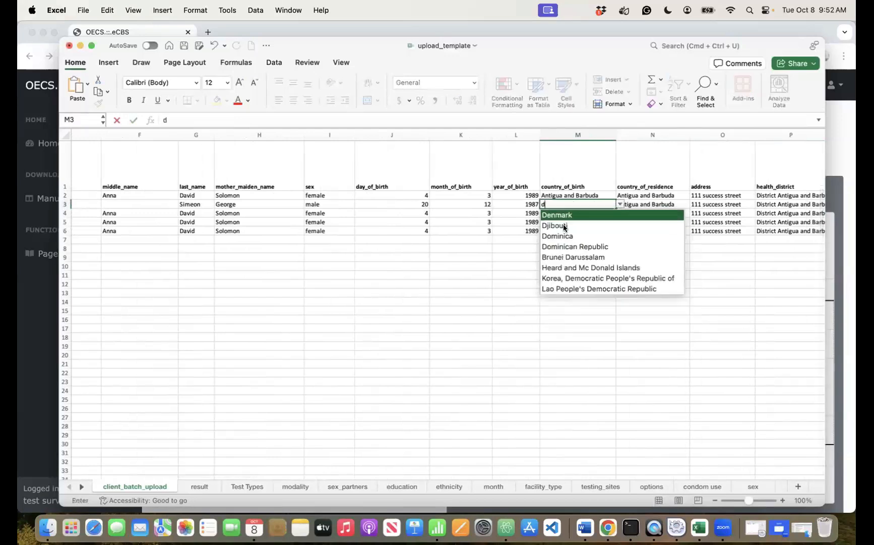
left_click(559, 235)
left_click(642, 206)
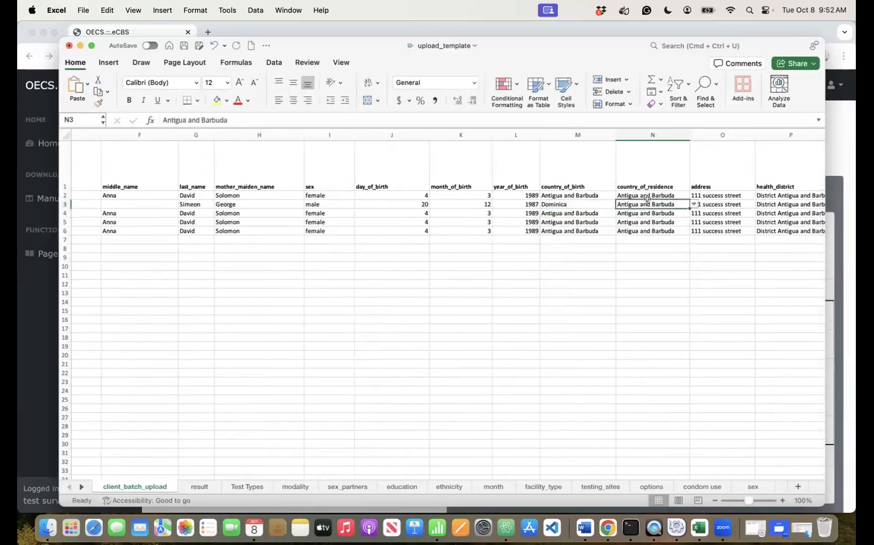
key("alt+Down")
left_click(637, 236)
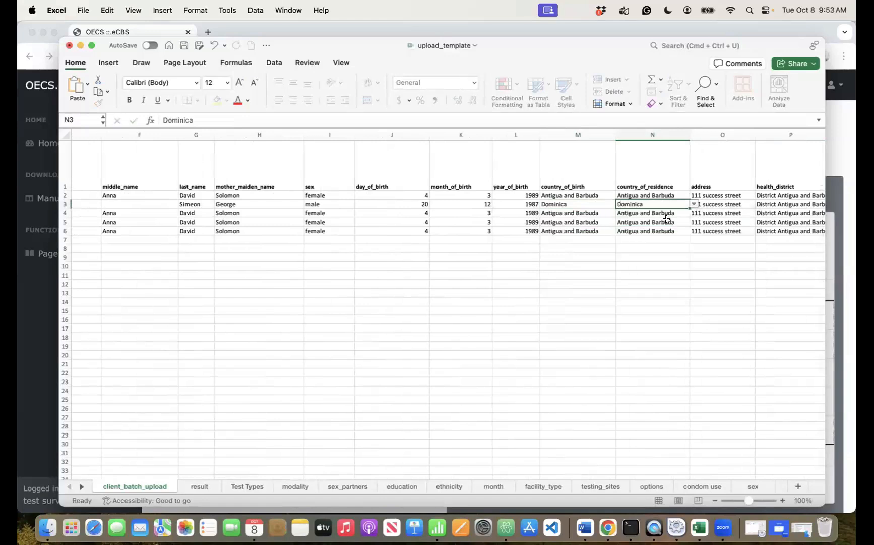
left_click(726, 202)
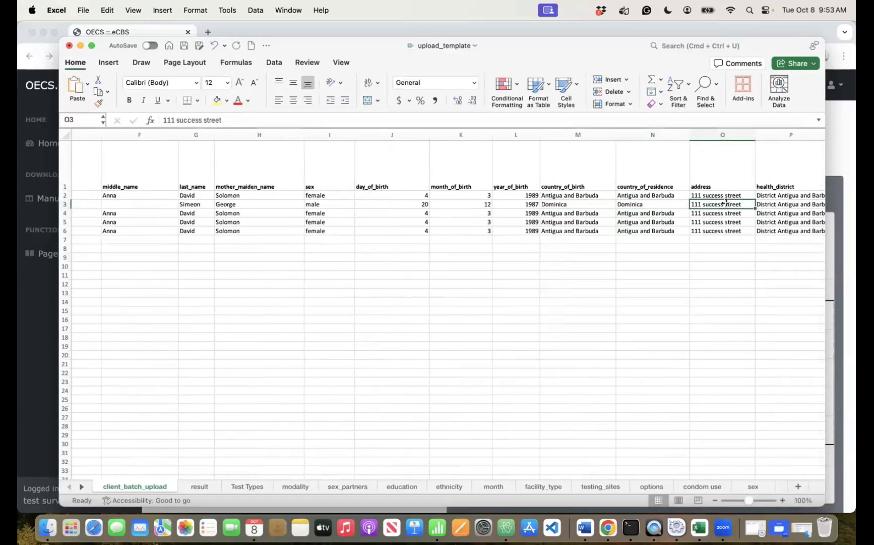
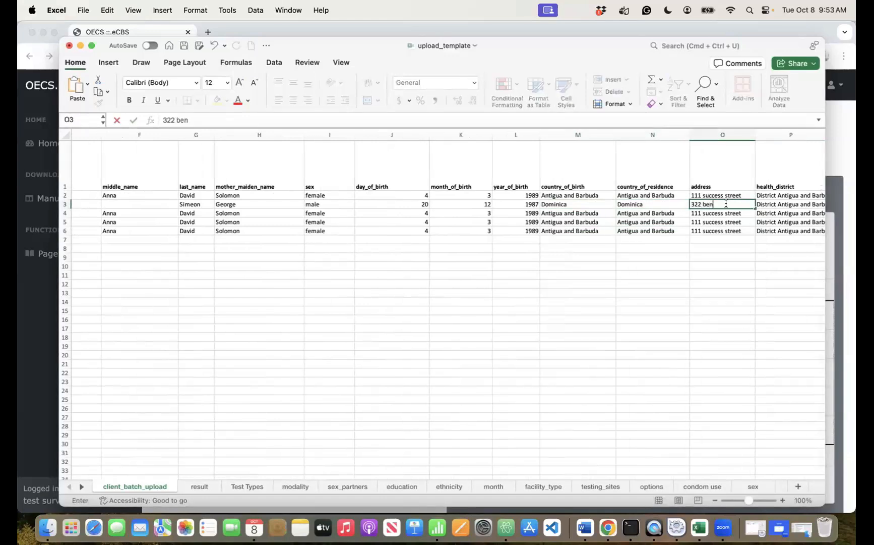
left_click(797, 202)
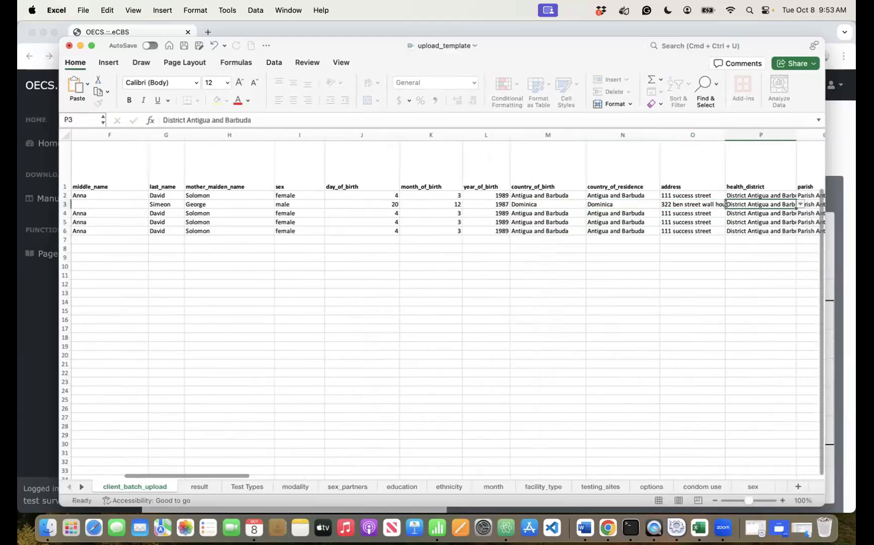
- Choose District Dominica as health district and Parish Dominica as parish
left_click(800, 204)
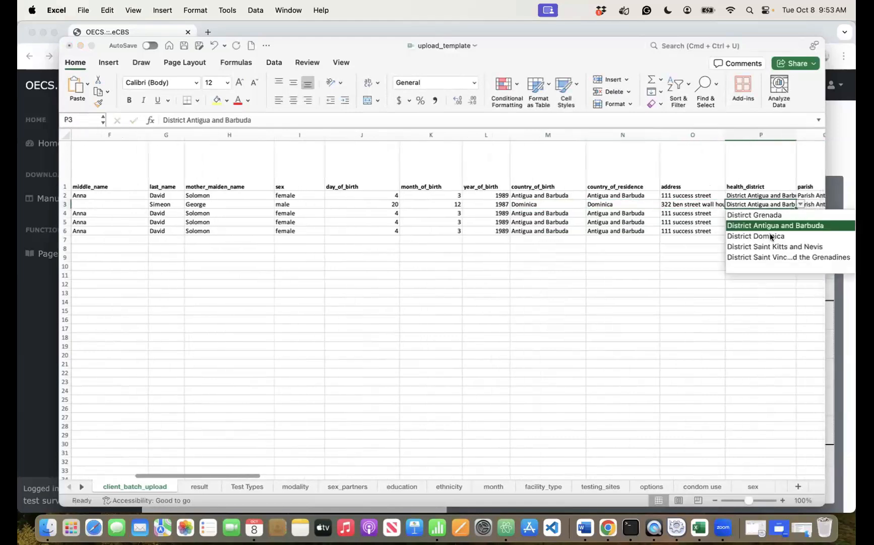
left_click(770, 233)
scroll(692, 216, "right", 5)
scroll(692, 216, "right", 2)
left_click(454, 196)
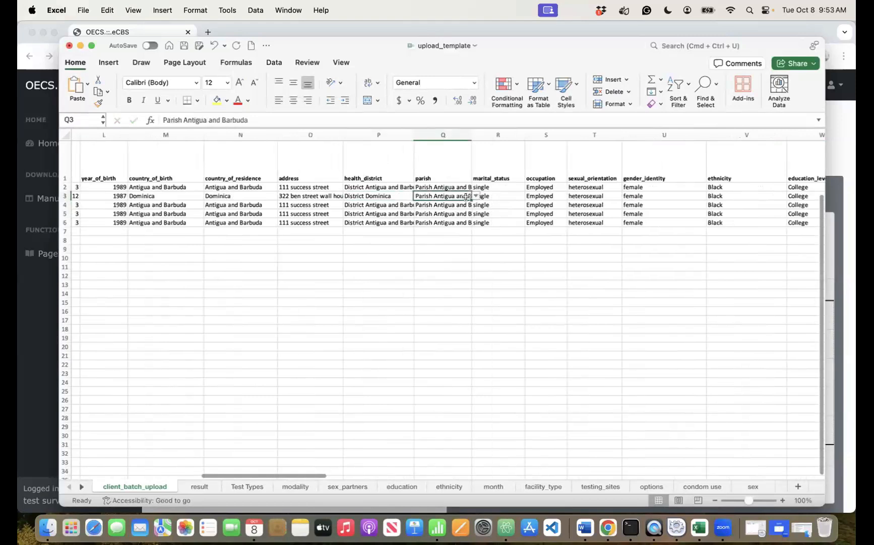
left_click(477, 196)
left_click(467, 218)
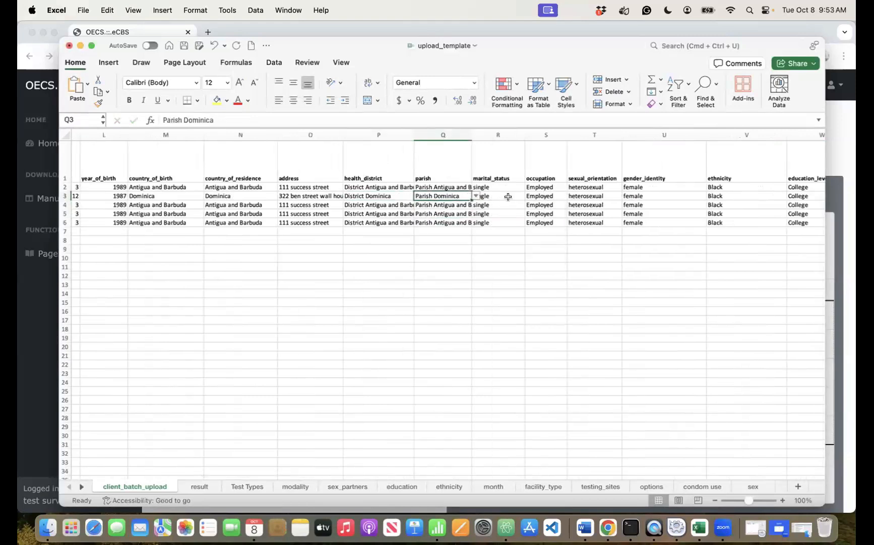
- Mark the client divorced, Self-employed, bisexual, with gender identity male
left_click(508, 197)
left_click(529, 197)
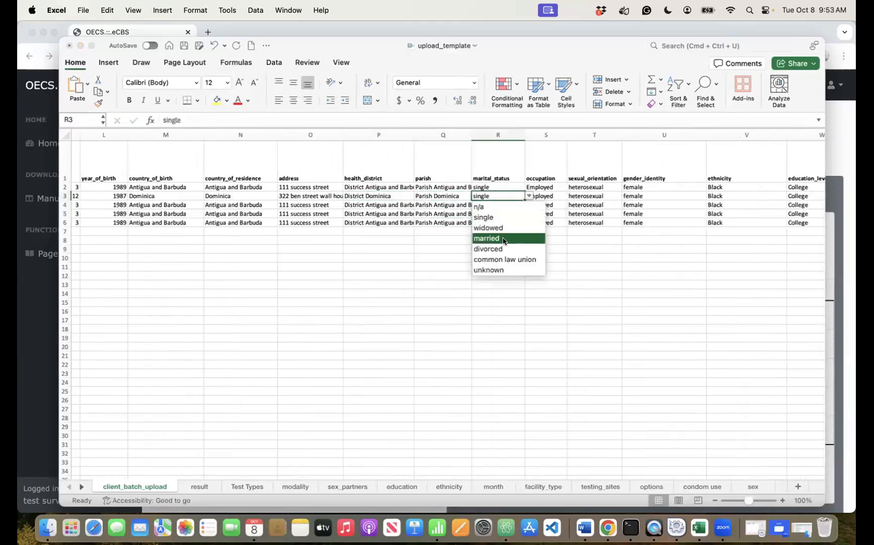
left_click(501, 228)
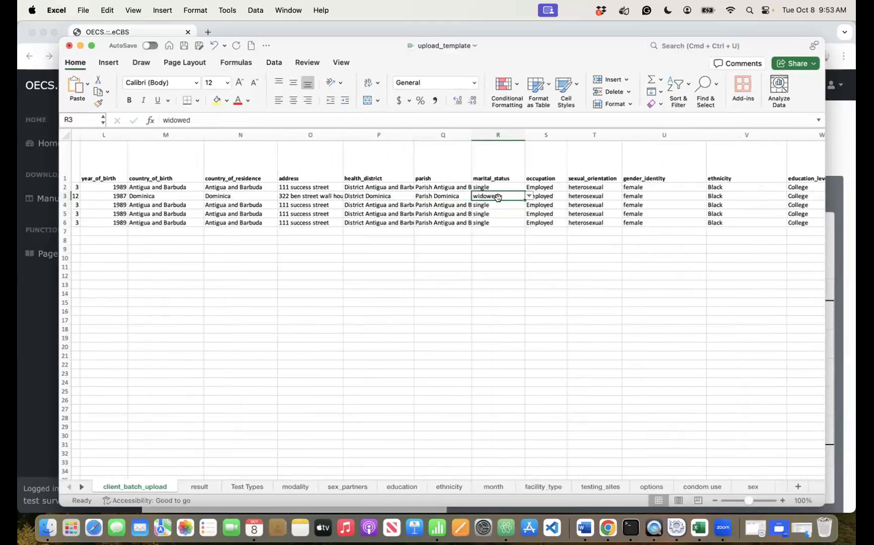
left_click(529, 196)
left_click(501, 248)
left_click(560, 196)
left_click(569, 194)
left_click(548, 258)
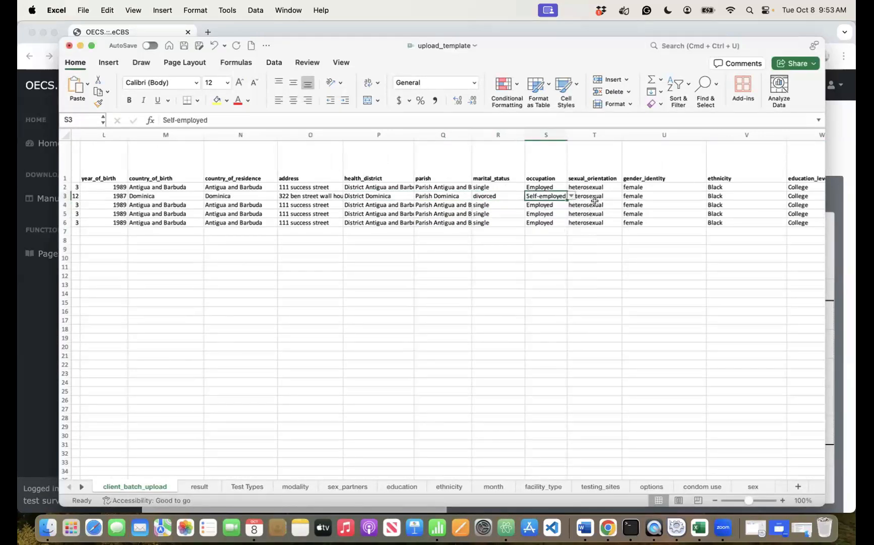
left_click(606, 195)
left_click(626, 195)
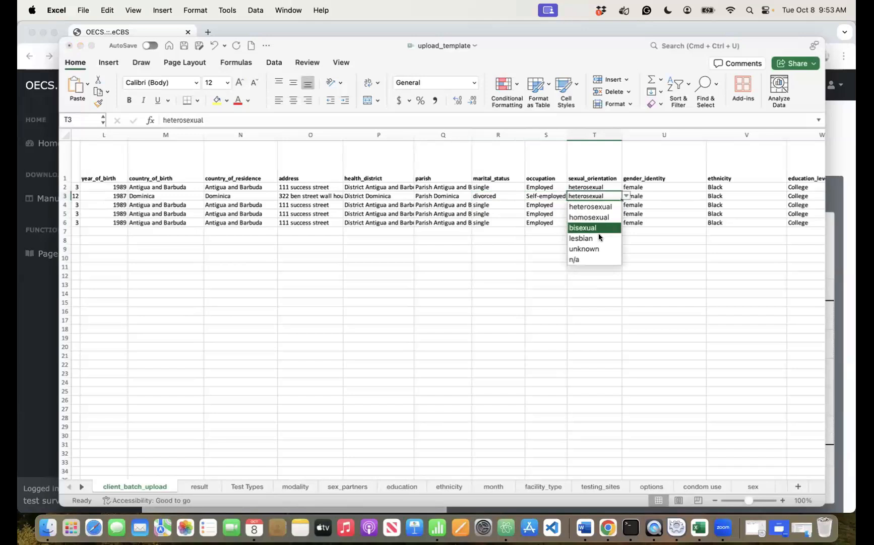
left_click(600, 227)
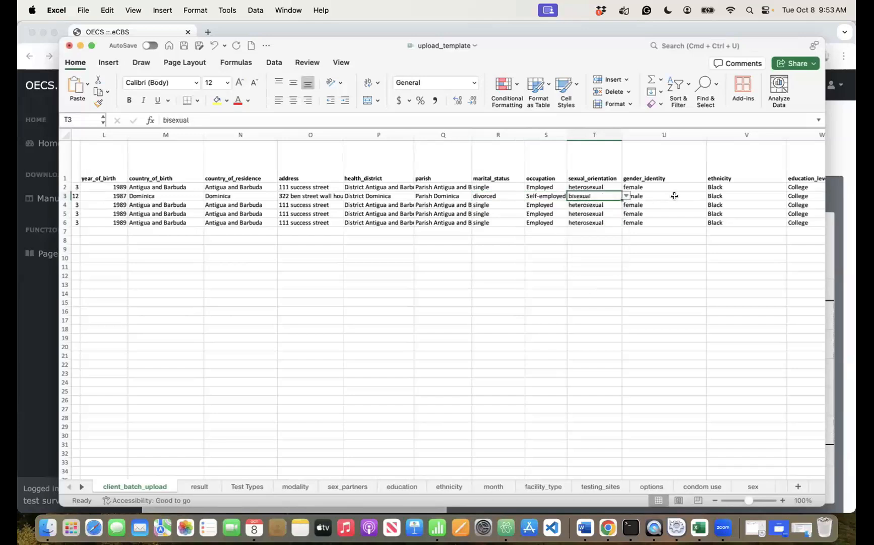
left_click(687, 194)
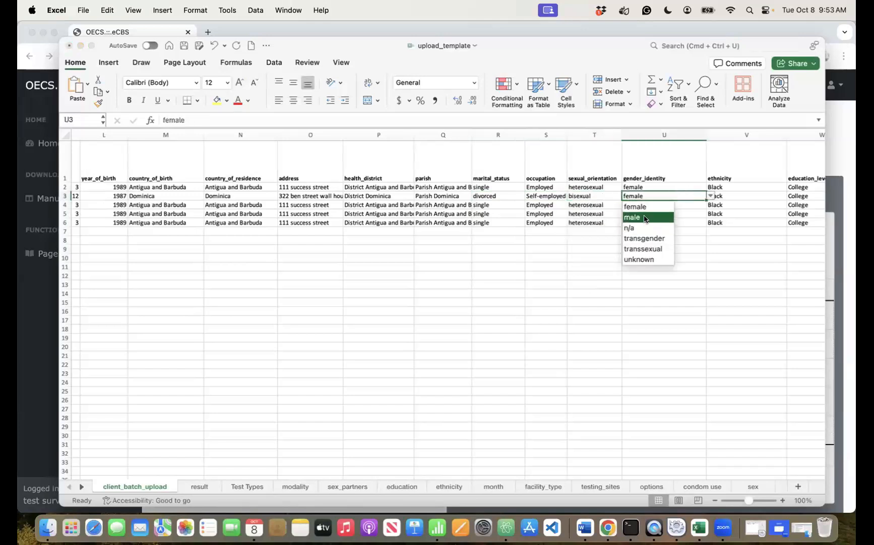
left_click(644, 218)
- Set ethnicity to Carib / Amerindian, education to Secondary and sexual partners to 5-9
left_click(730, 196)
scroll(729, 195, "right", 1)
scroll(729, 194, "right", 5)
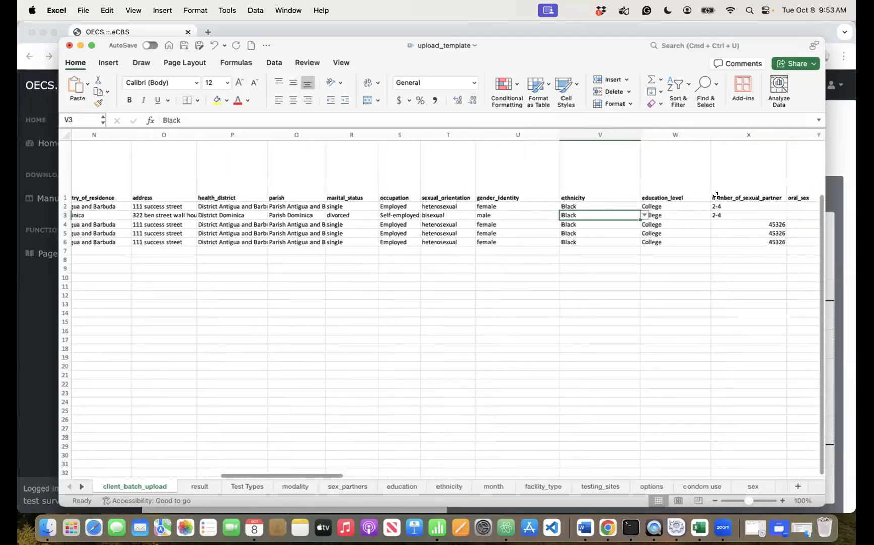
left_click(631, 215)
left_click(588, 234)
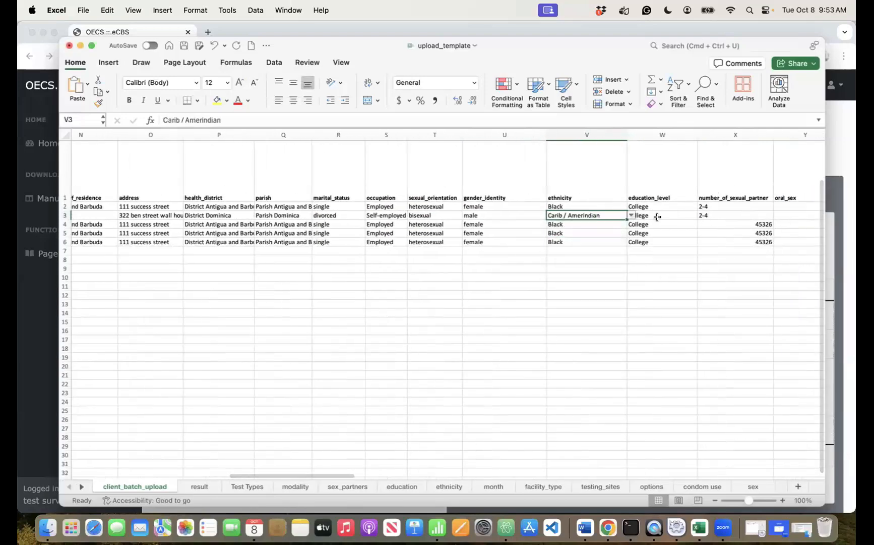
left_click(692, 216)
left_click(700, 216)
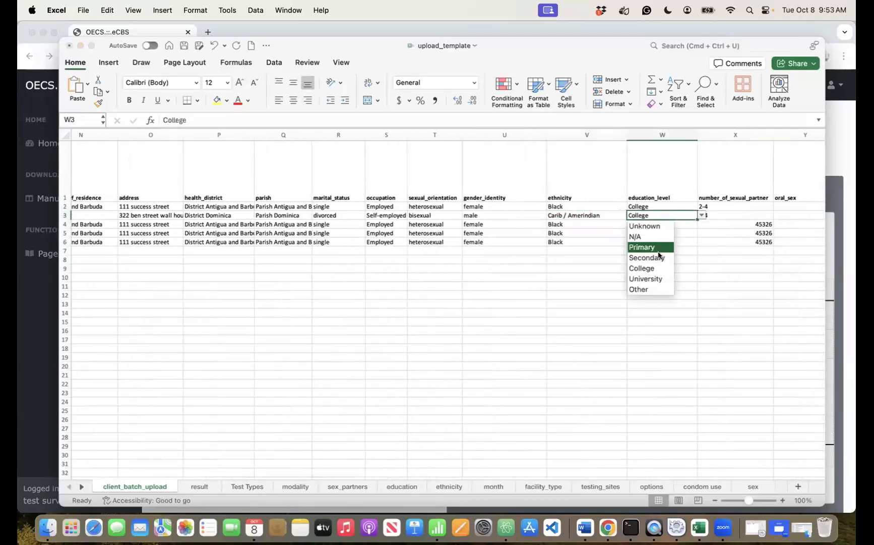
left_click(651, 258)
left_click(734, 215)
left_click(777, 215)
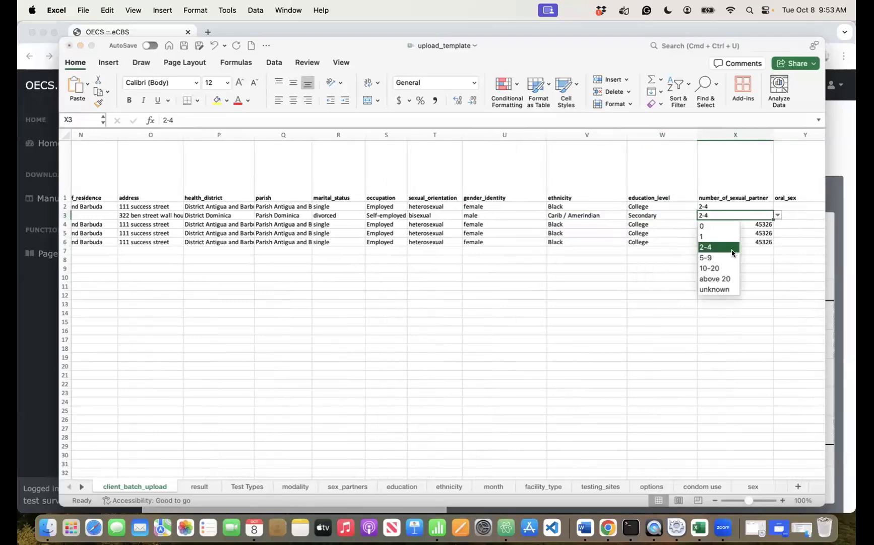
left_click(715, 254)
- Record anal in the anal_sex field and oral in the oral_sex field
scroll(715, 254, "right", 5)
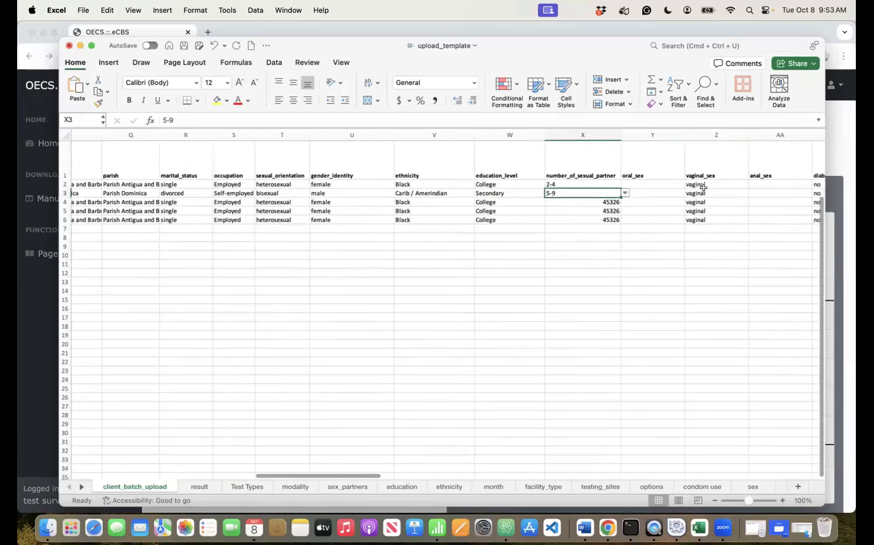
scroll(706, 194, "right", 2)
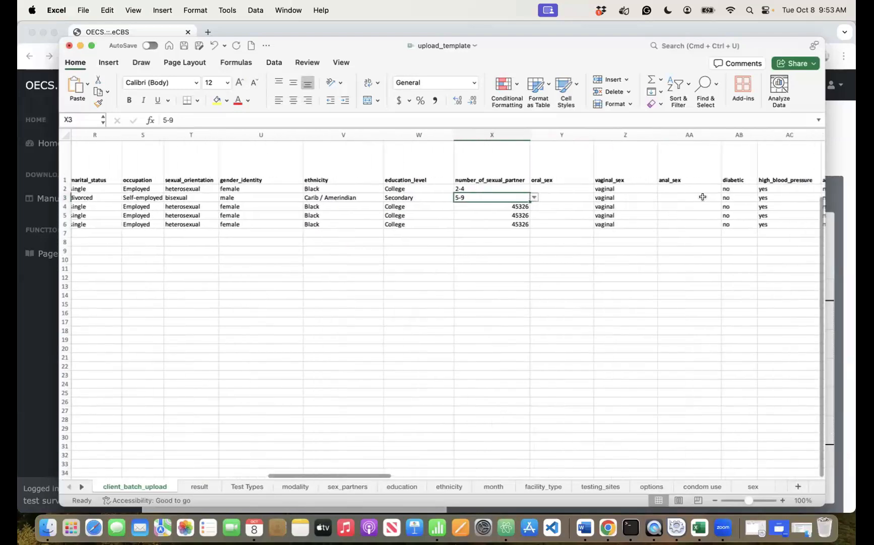
left_click(716, 197)
left_click(726, 198)
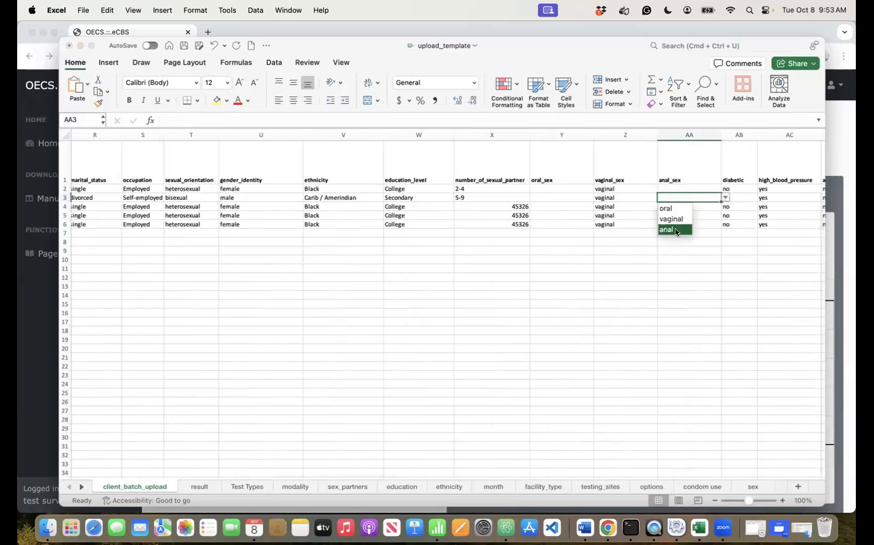
left_click(675, 230)
left_click(557, 197)
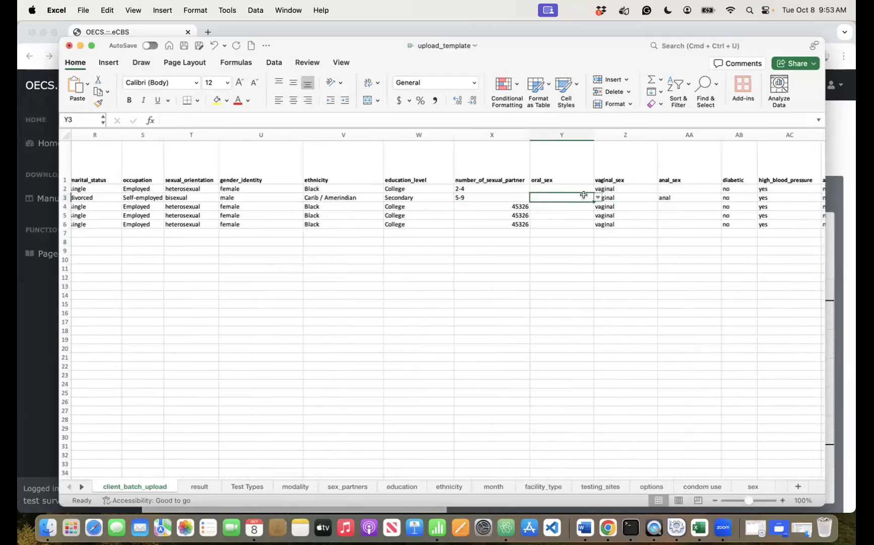
left_click(595, 198)
left_click(543, 207)
scroll(631, 229, "right", 10)
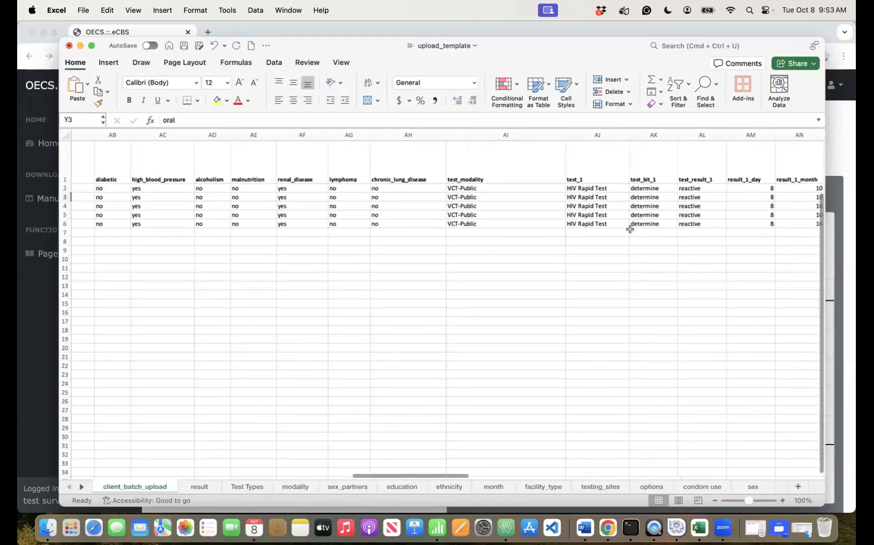
scroll(631, 229, "left", 15)
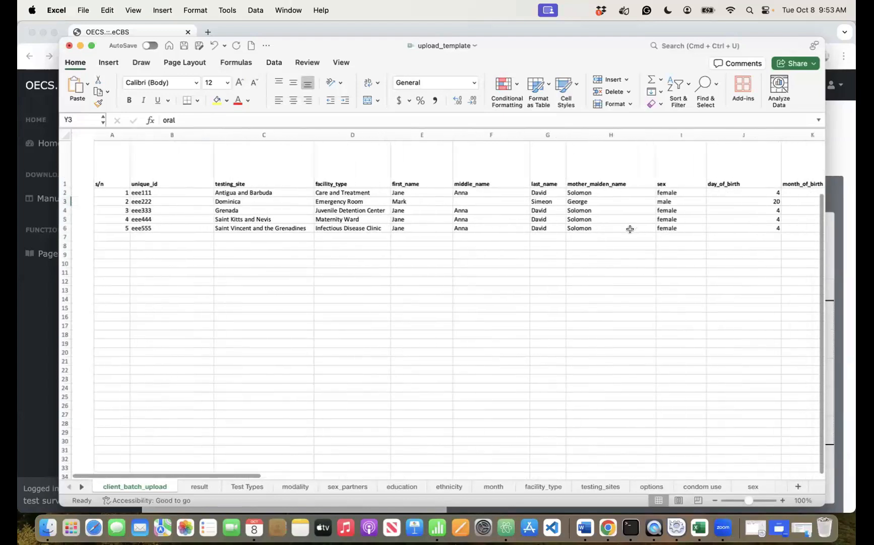
- Overwrite row 4's first, middle, last and mother's maiden names (E4–H4) with new names
left_click(244, 209)
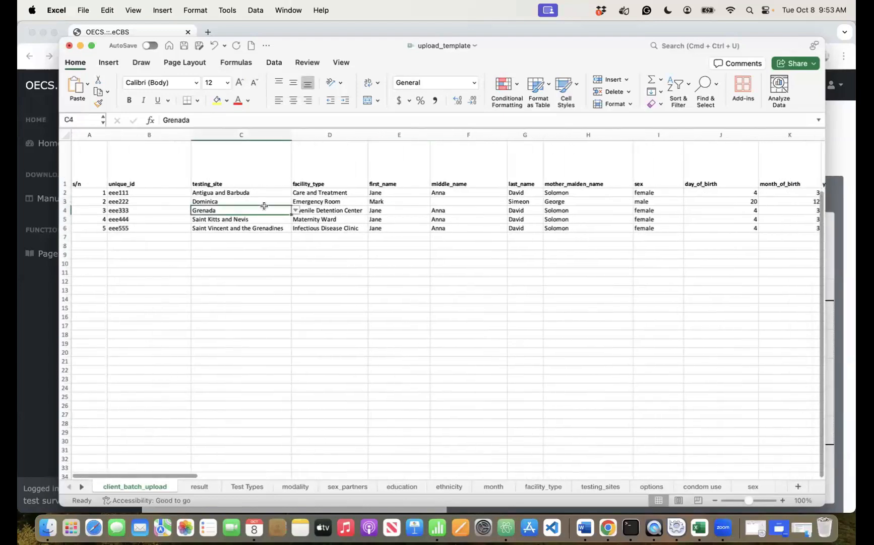
left_click(344, 208)
left_click(413, 209)
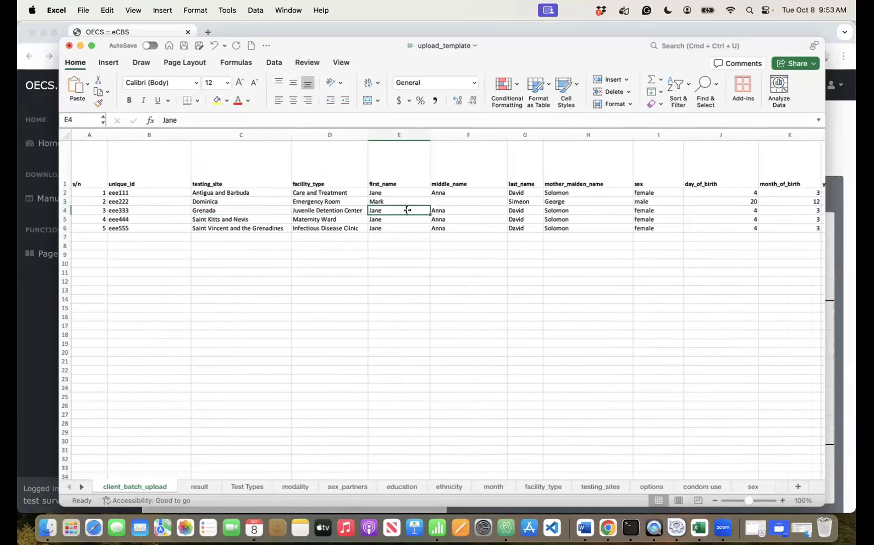
double_click(407, 209)
key("BackSpace")
key("BackSpace")
key("BackSpace")
key("BackSpace")
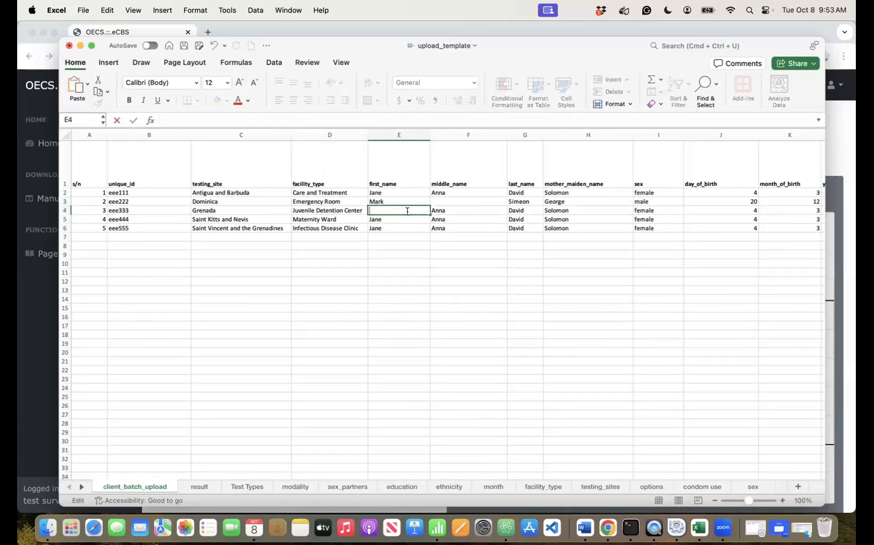
type("Sky")
left_click(446, 210)
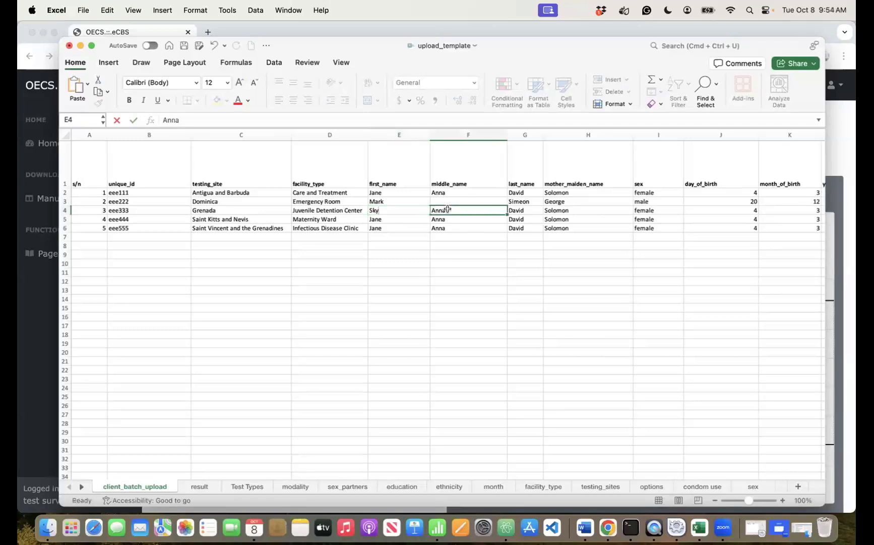
key("Delete")
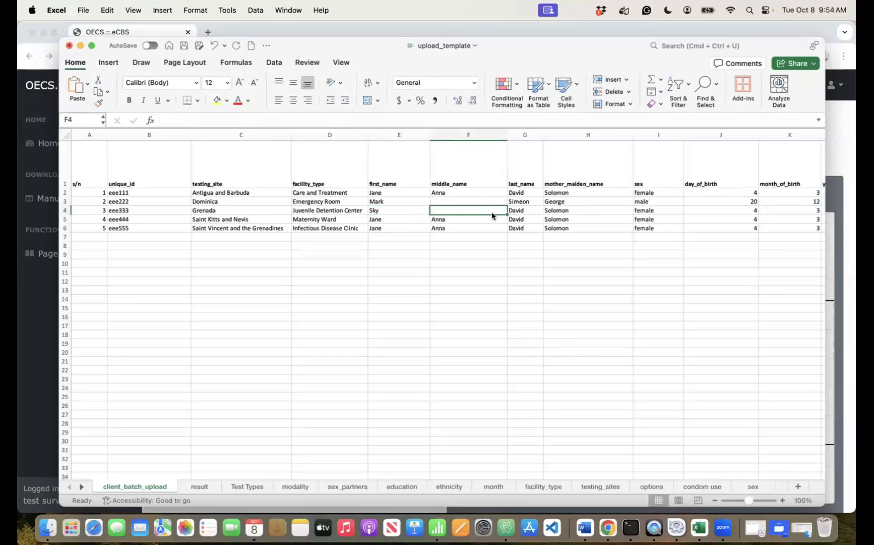
type("Moon")
key("Tab")
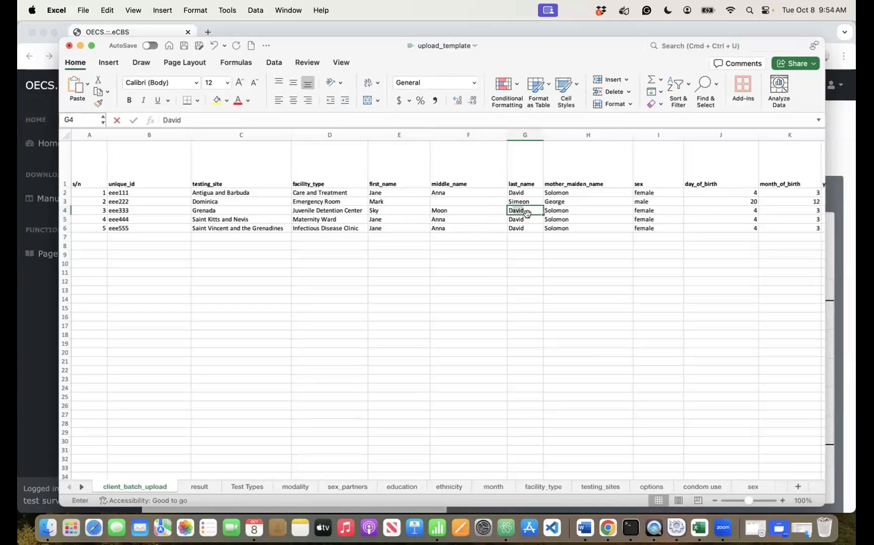
type("Doe")
key("Tab")
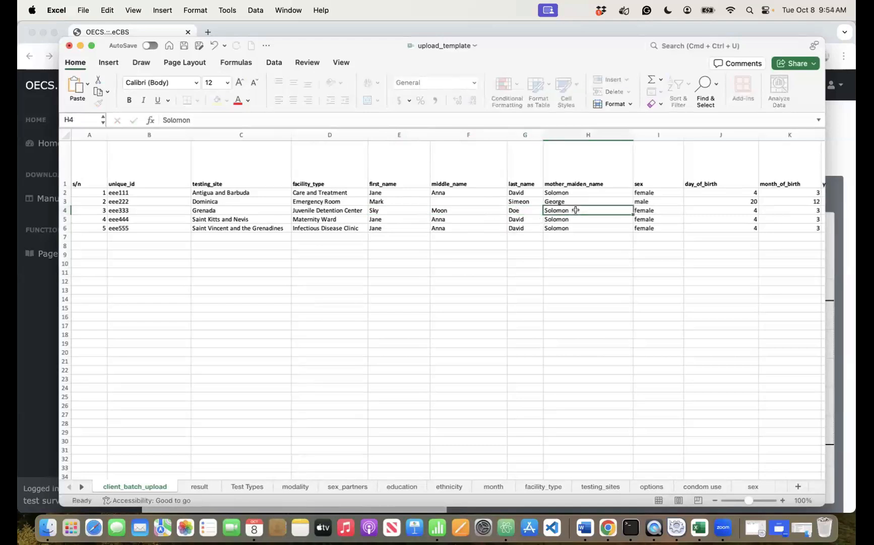
key("Delete")
type("Brown")
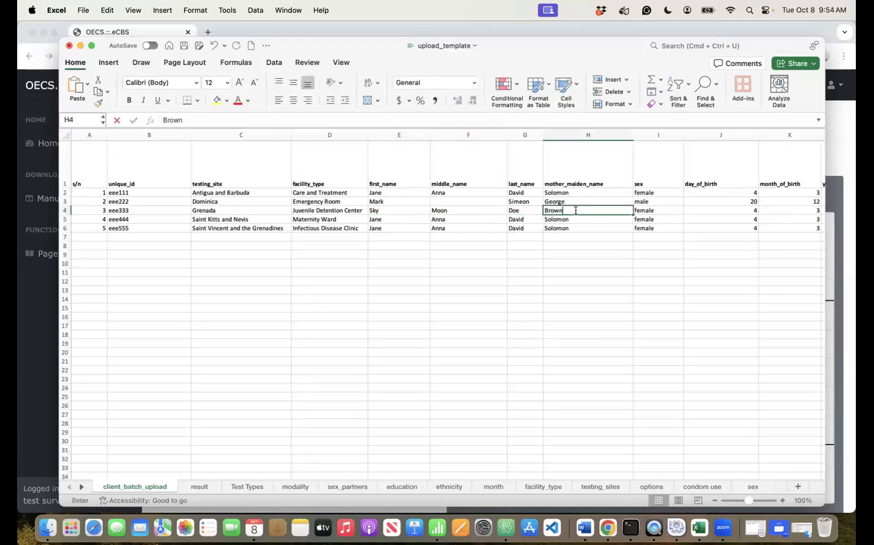
key("Tab")
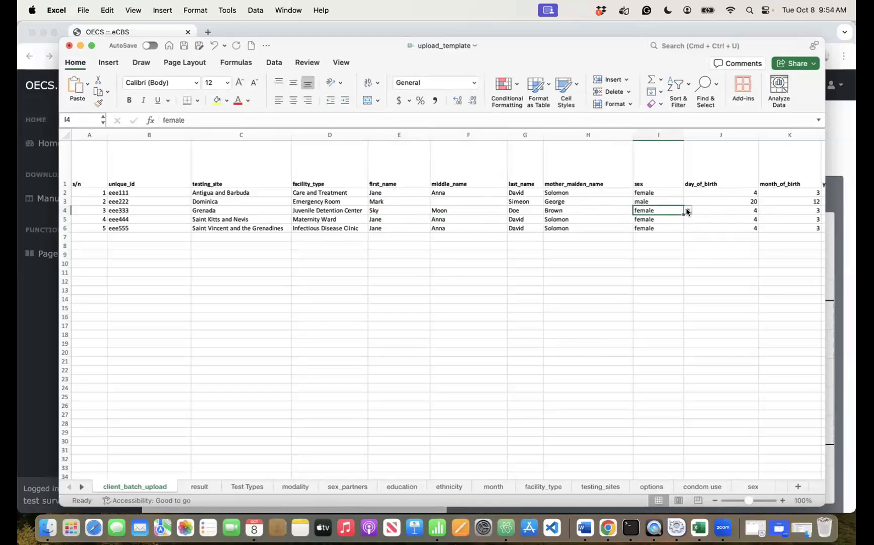
- Set row 4's sex to intersex and birth date to day 9, month 11, year 1972
left_click(688, 210)
left_click(656, 238)
scroll(690, 229, "right", 3)
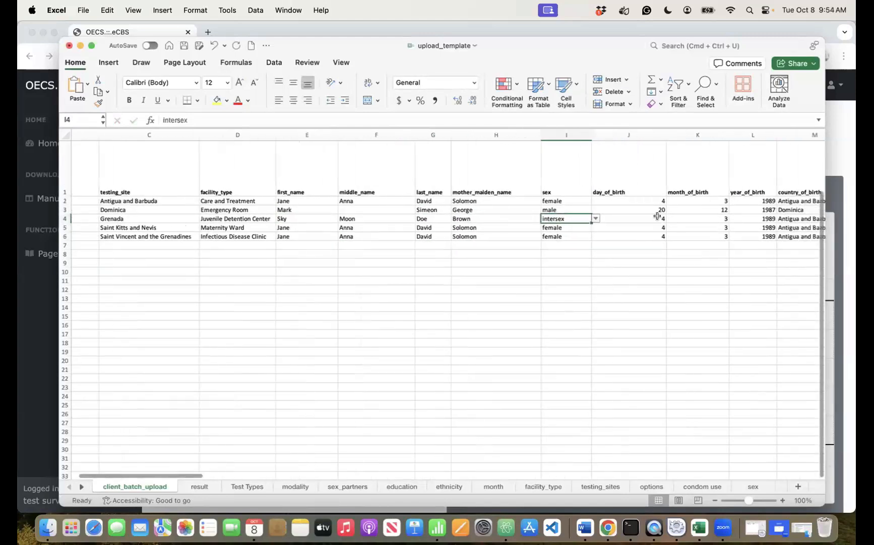
left_click(657, 216)
type("9")
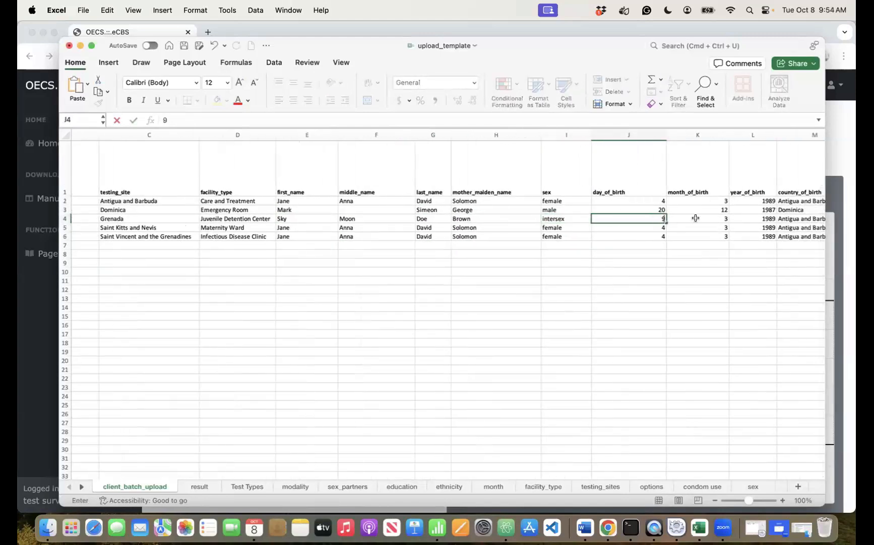
left_click(696, 218)
left_click(734, 218)
left_click(716, 249)
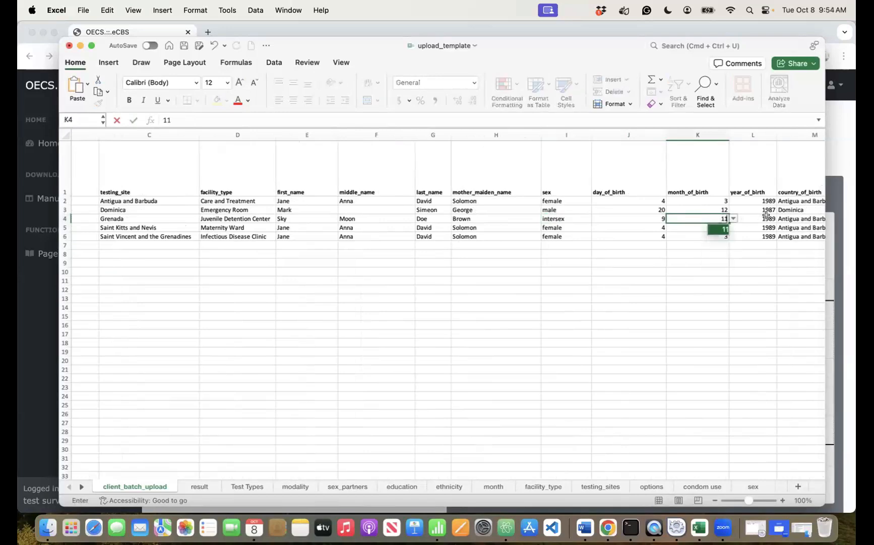
left_click(766, 217)
type("1")
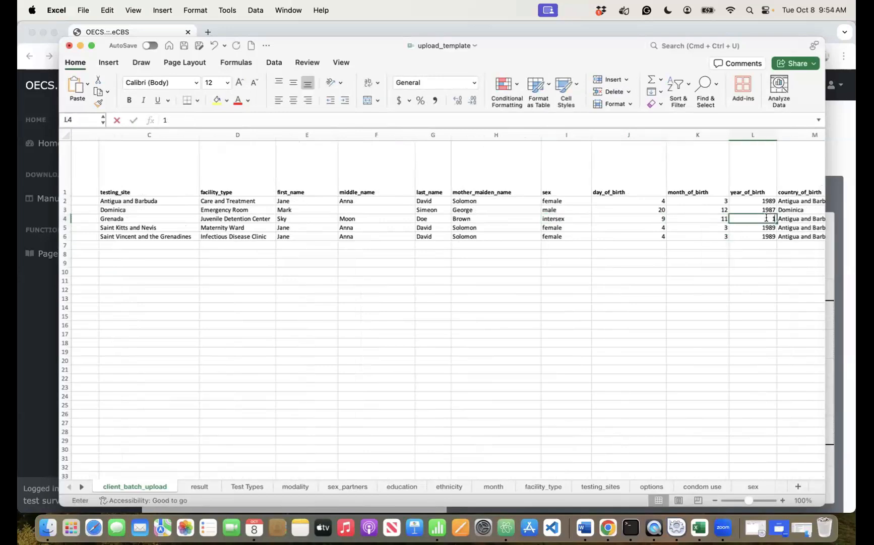
type("972")
left_click(810, 215)
- Set row 4's birth and residence countries to Grenada and enter a new address
scroll(581, 190, "right", 5)
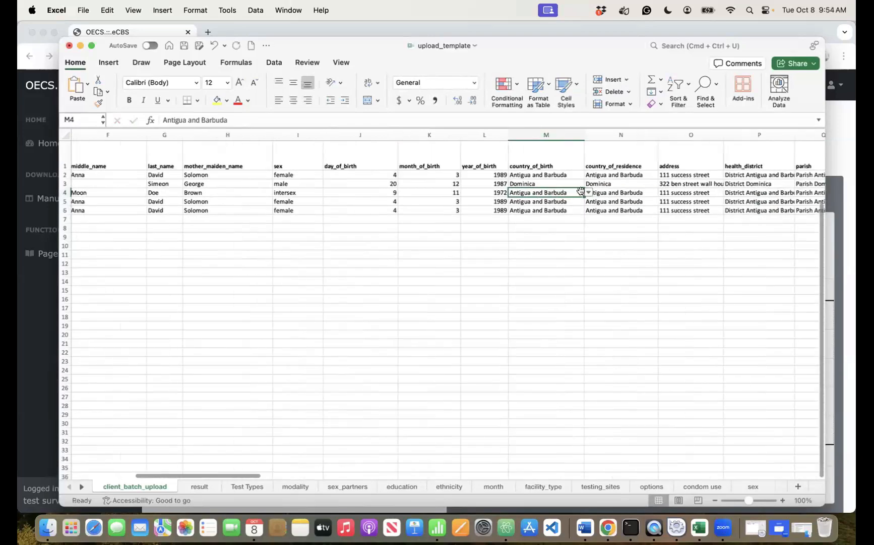
left_click(588, 192)
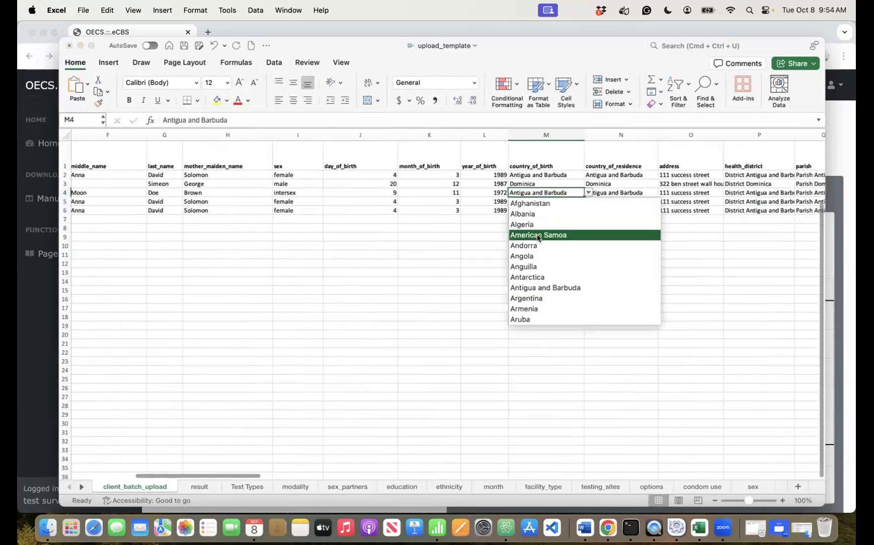
type("gg")
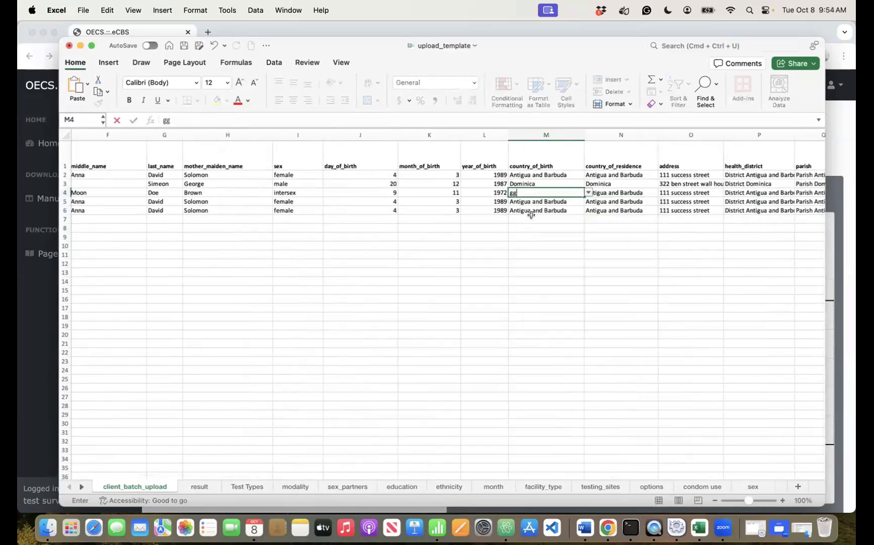
key("BackSpace")
type("re")
left_click(531, 224)
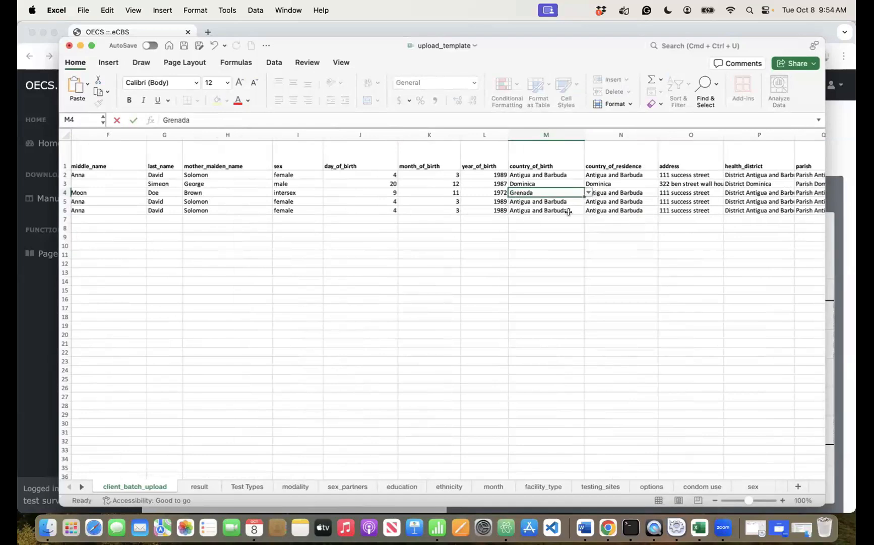
left_click(615, 190)
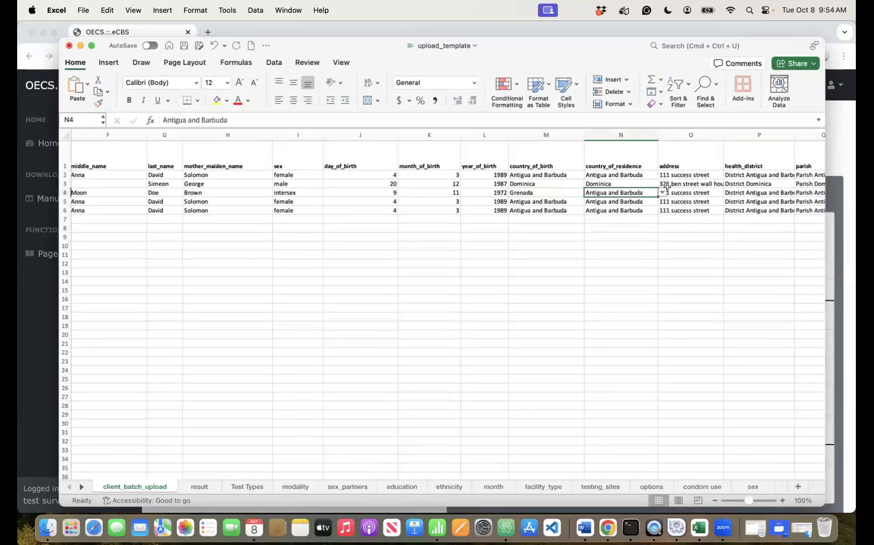
left_click(663, 192)
key("Escape")
type("g")
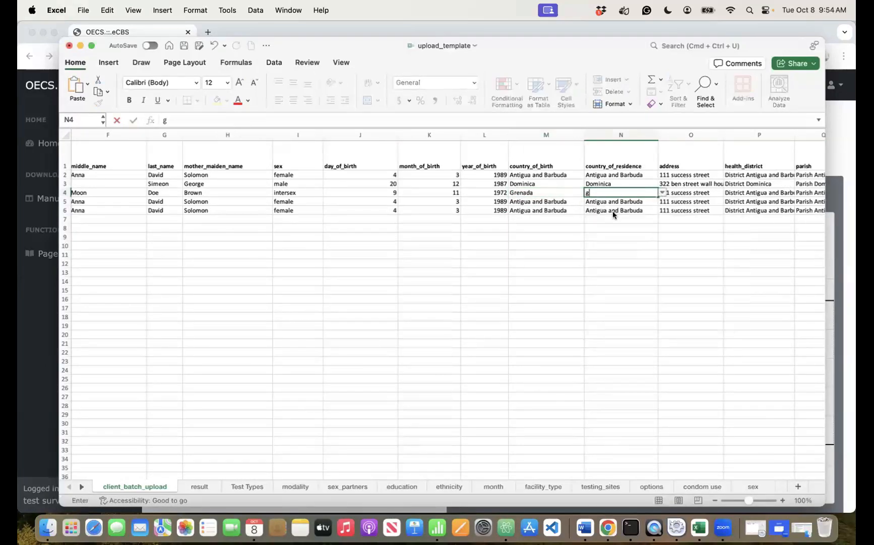
left_click(596, 296)
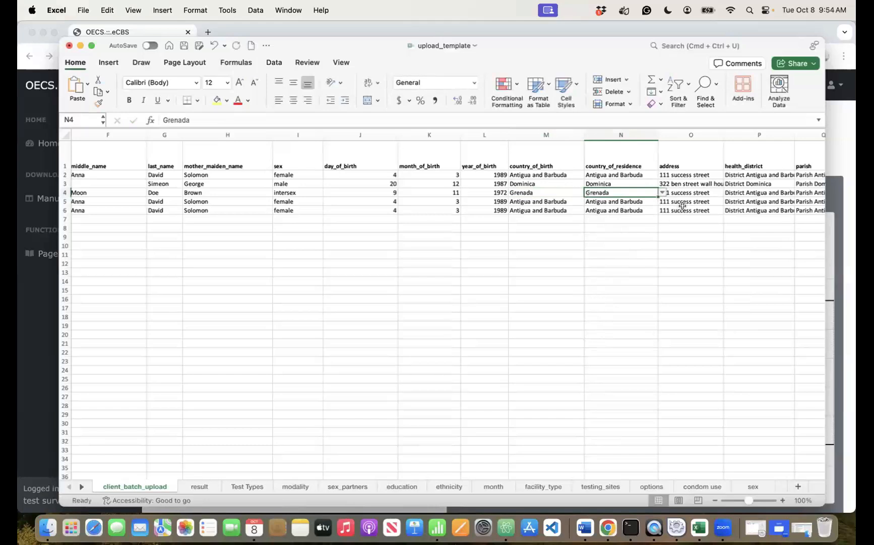
left_click(696, 190)
type("Lance Au")
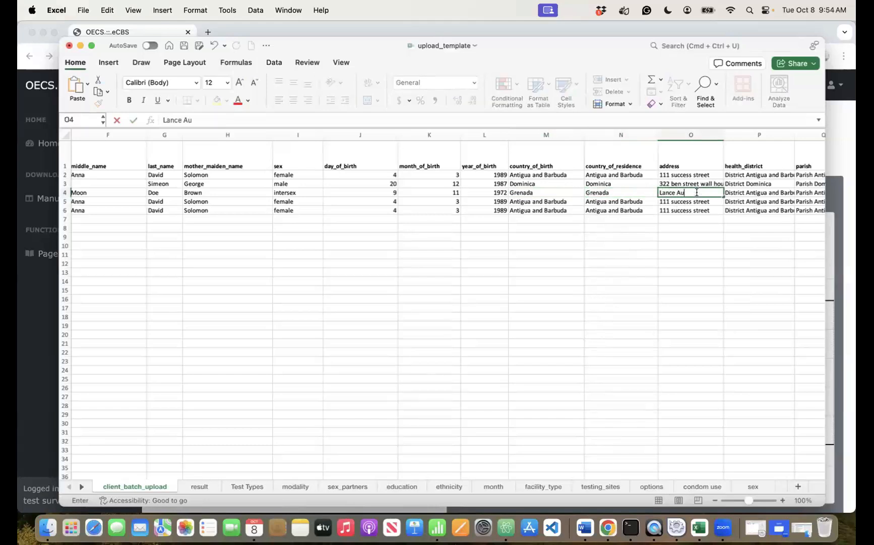
type("x Epines")
left_click(741, 191)
- Choose District Grenada, Parish Grenada and married marital status for row 4
left_click(800, 184)
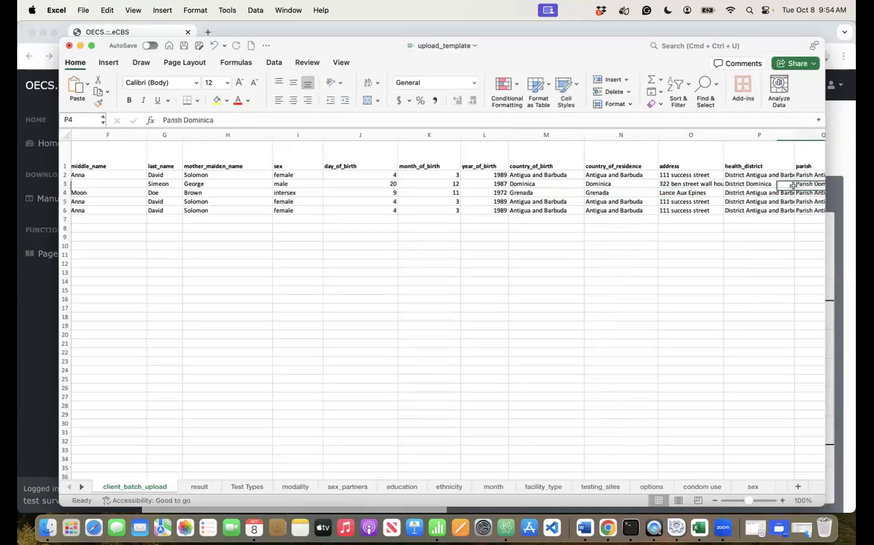
left_click(786, 192)
left_click(799, 192)
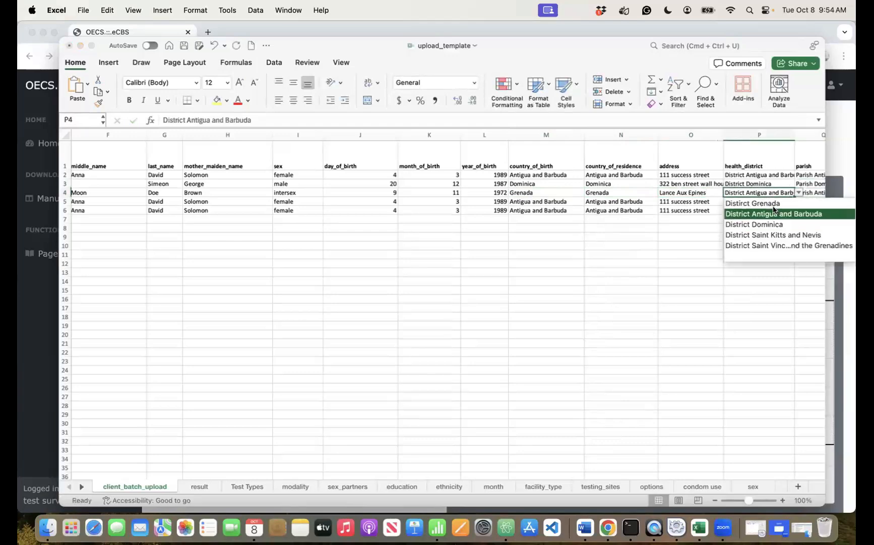
left_click(765, 203)
scroll(765, 203, "right", 5)
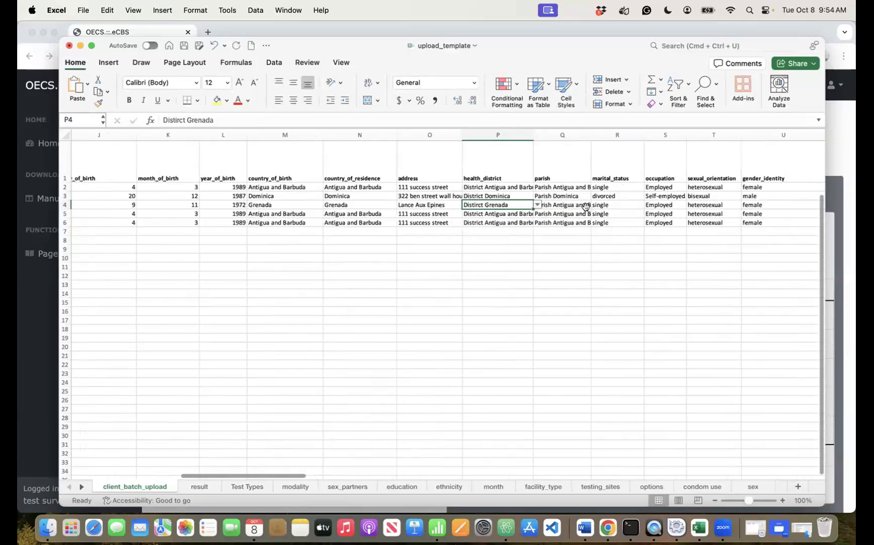
left_click(586, 205)
left_click(596, 204)
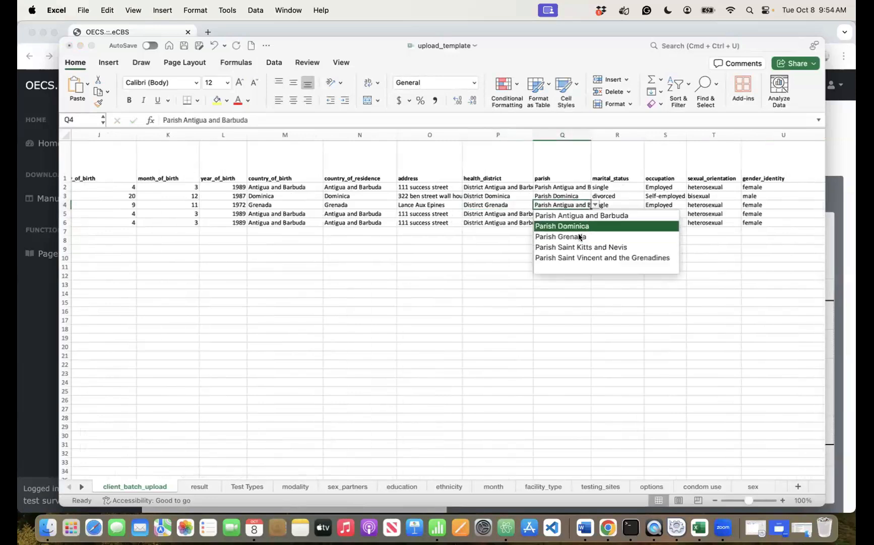
left_click(579, 237)
left_click(624, 204)
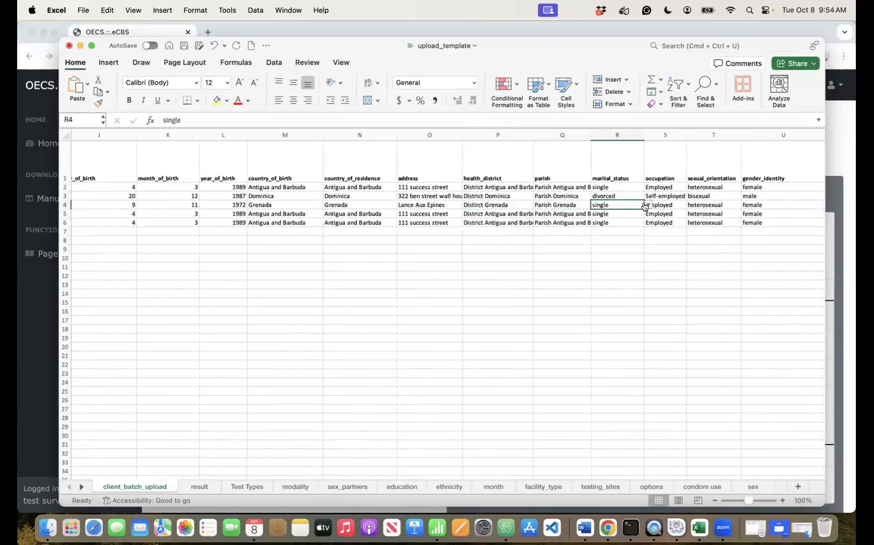
left_click(649, 205)
left_click(617, 246)
left_click(669, 205)
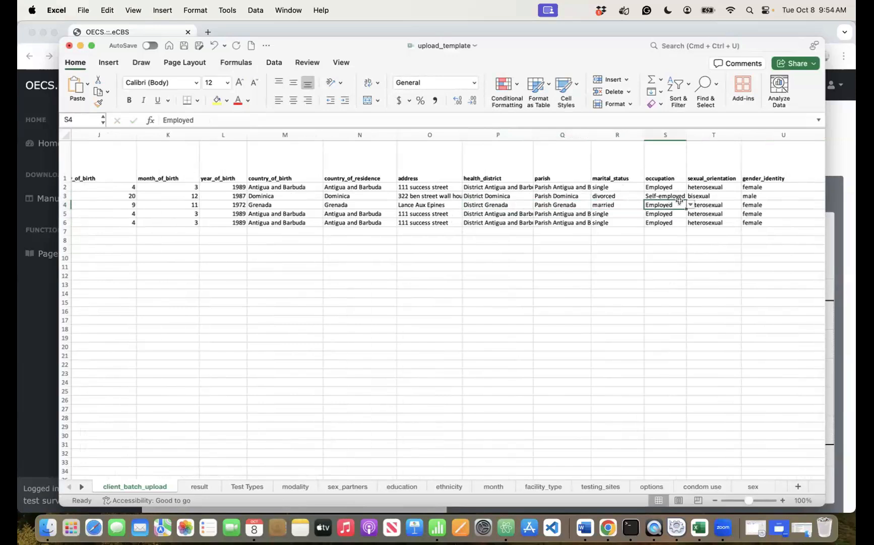
- Set row 4's sexual orientation to bisexual and gender identity to male
left_click(719, 201)
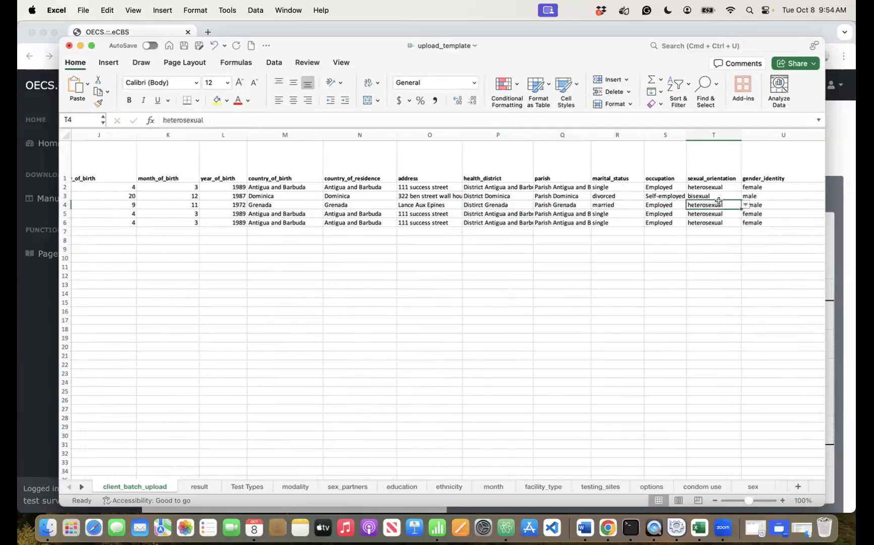
left_click(744, 204)
left_click(722, 225)
left_click(746, 204)
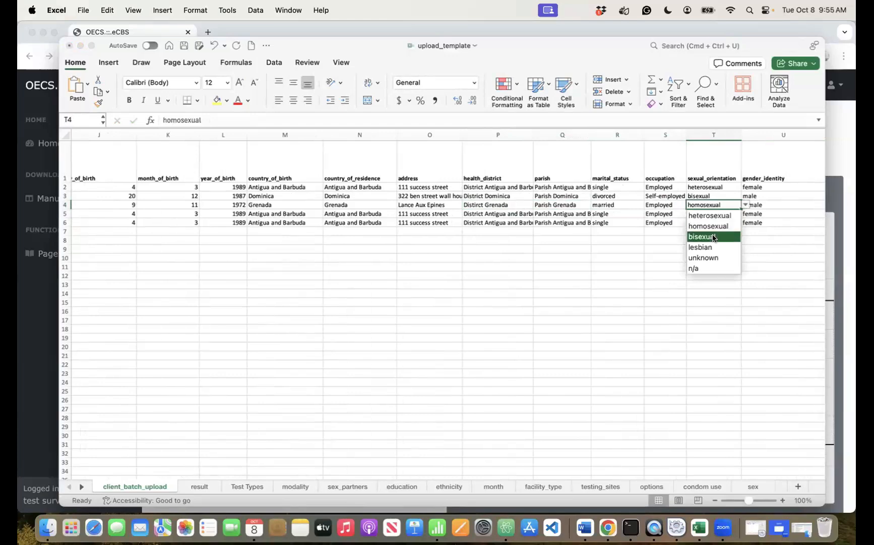
left_click(712, 236)
scroll(637, 210, "right", 3)
left_click(638, 202)
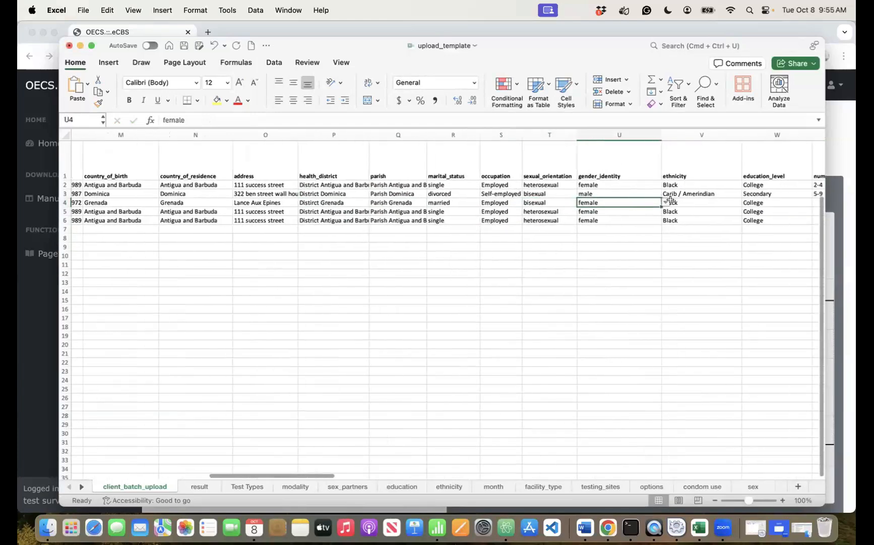
left_click(666, 202)
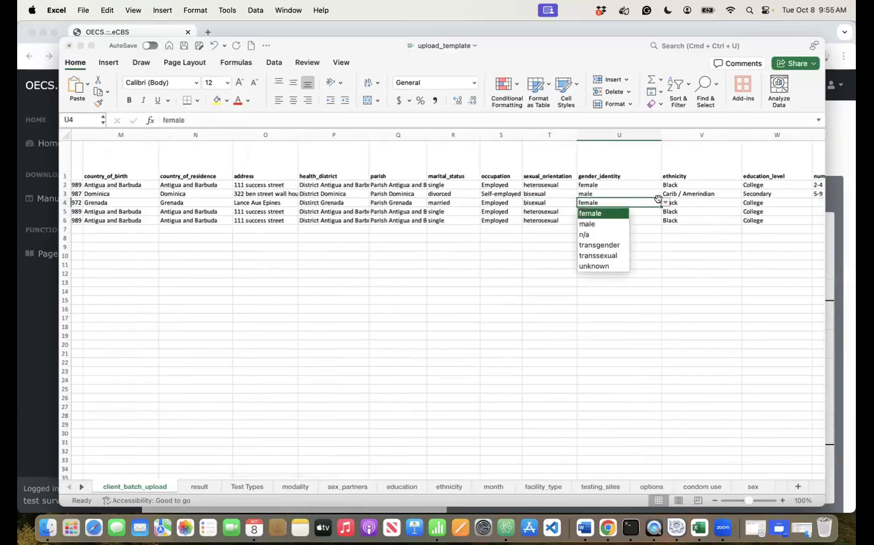
left_click(605, 226)
- Set row 4's ethnicity to Hispanic and education level to University
left_click(711, 201)
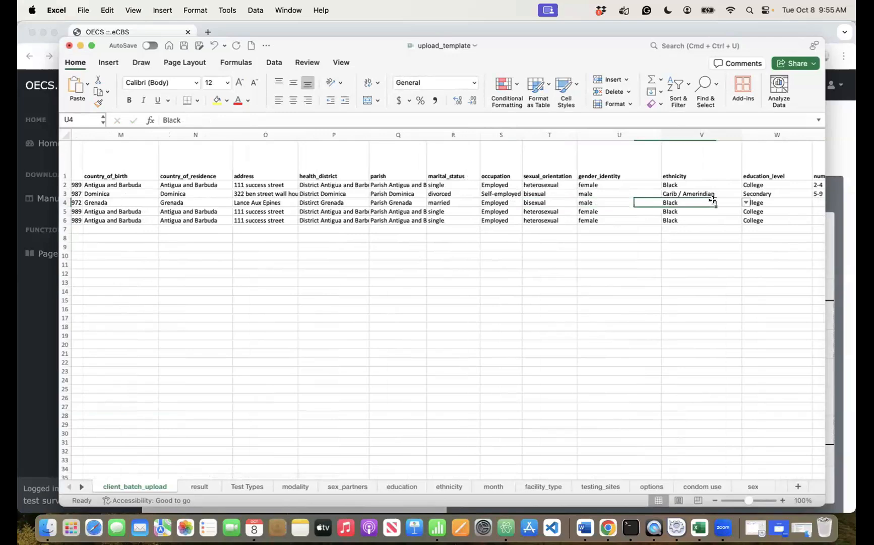
left_click(752, 203)
left_click(724, 200)
left_click(743, 201)
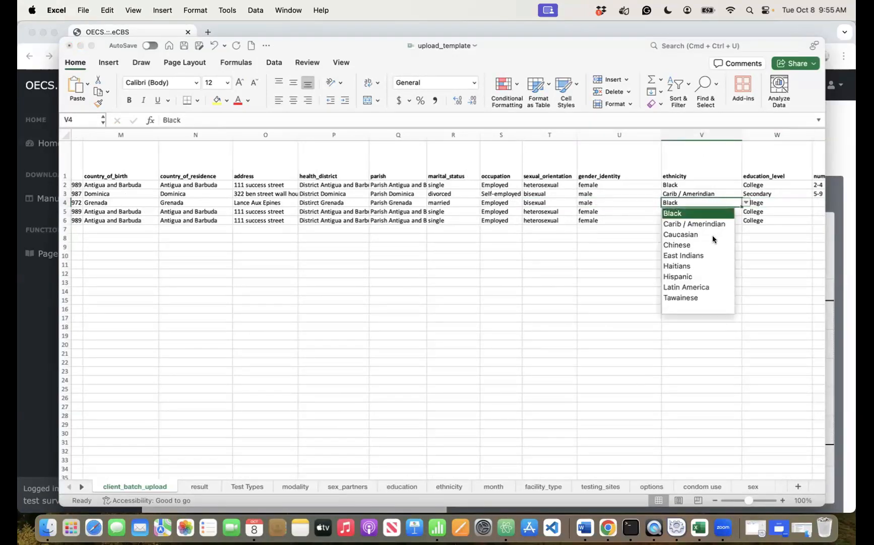
left_click(698, 275)
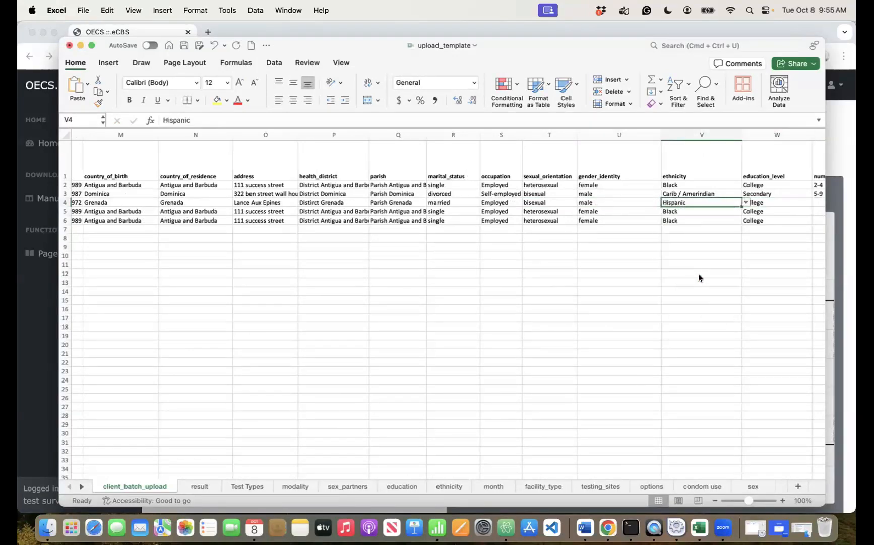
scroll(701, 236, "right", 3)
left_click(647, 214)
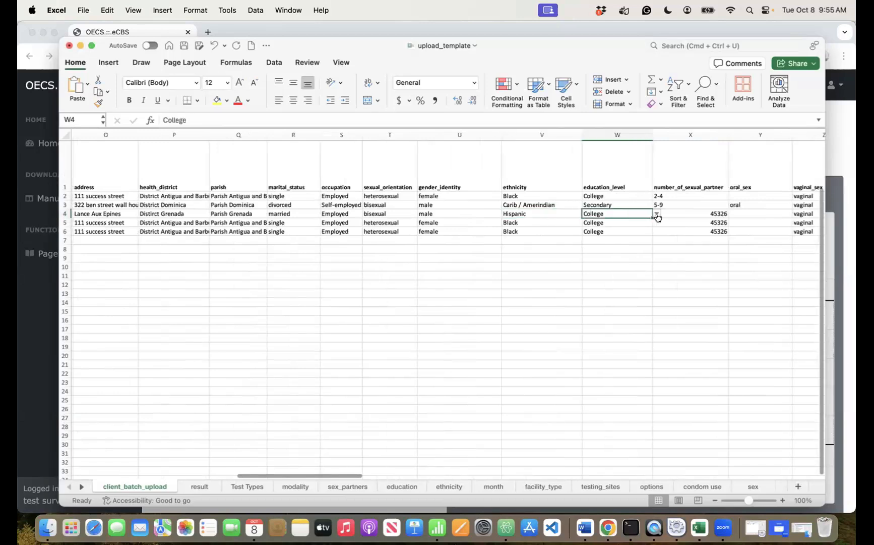
left_click(658, 214)
left_click(600, 276)
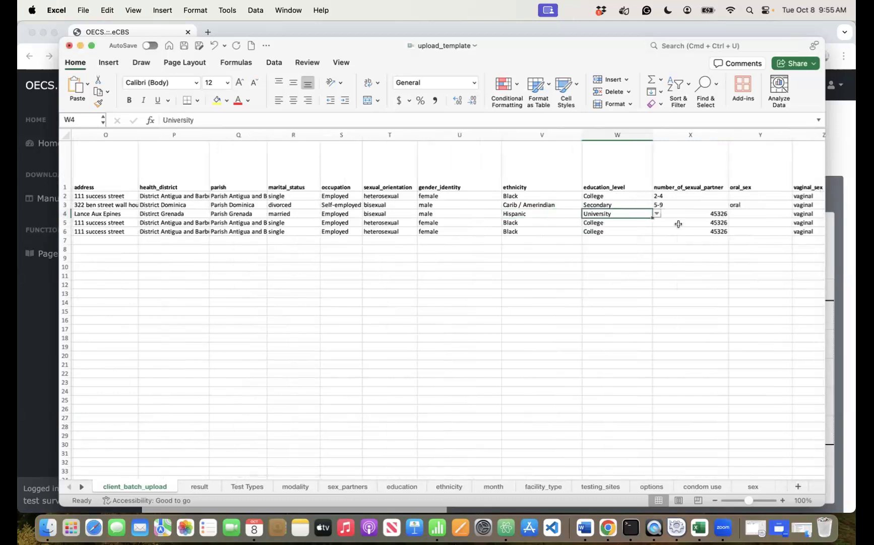
left_click(718, 213)
left_click(731, 214)
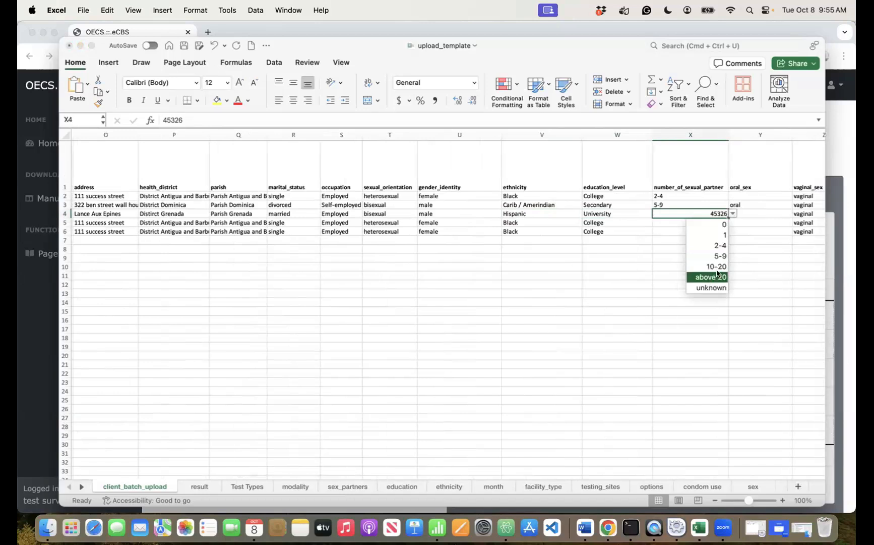
- Set partner counts to 2-4, 5-9 and 10-20 for rows 4, 5 and 6
left_click(720, 245)
left_click(718, 223)
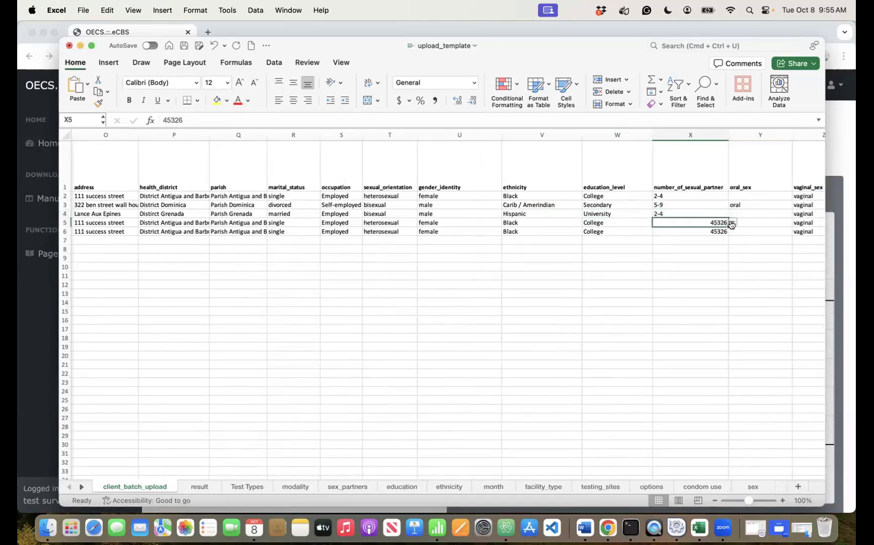
left_click(732, 225)
left_click(716, 266)
left_click(588, 223)
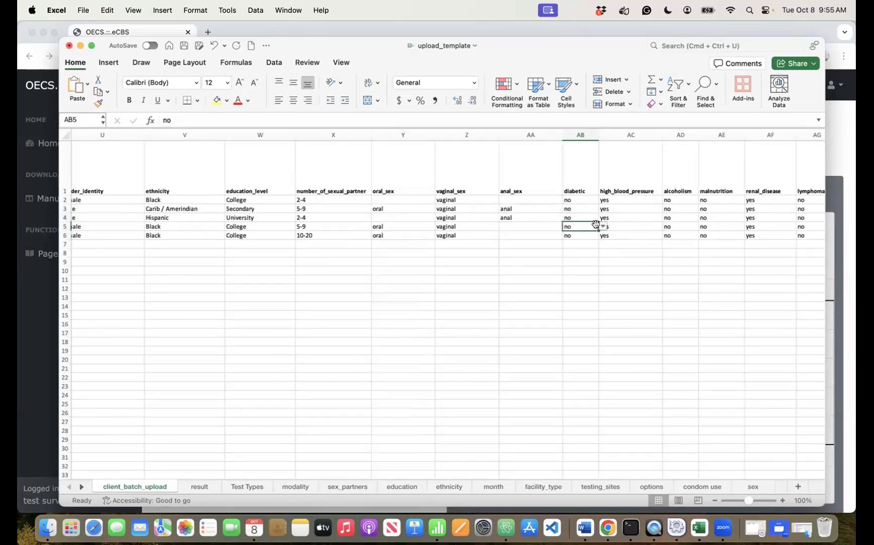
- Mark the row 4 and row 5 clients as diabetic
left_click(603, 226)
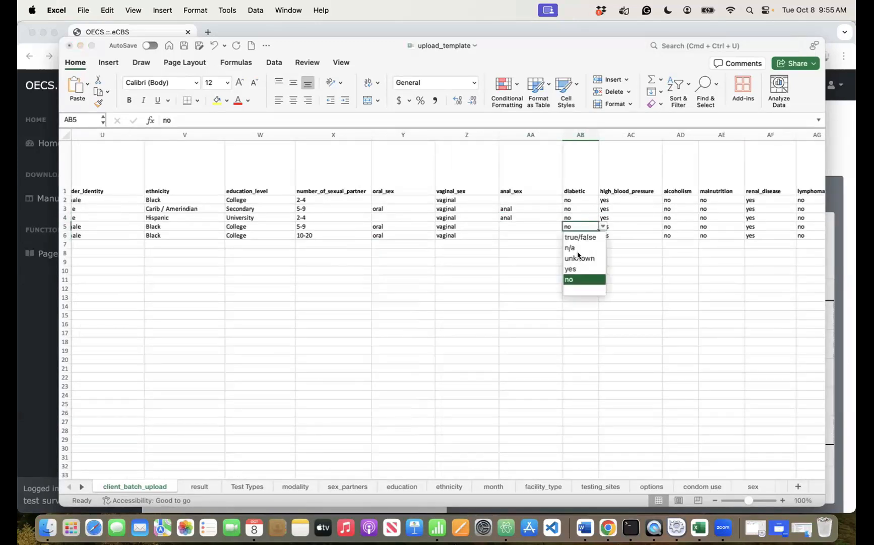
left_click(572, 267)
left_click(581, 216)
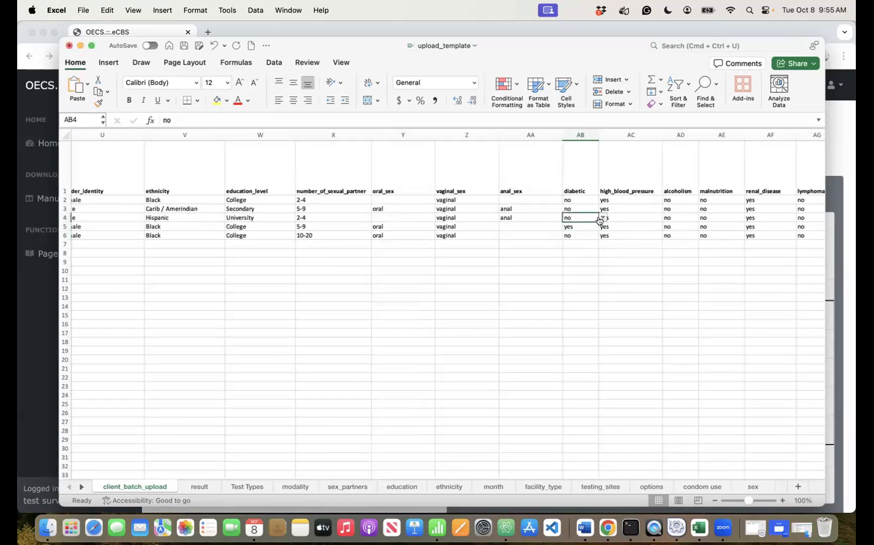
left_click(599, 220)
left_click(571, 254)
left_click(641, 225)
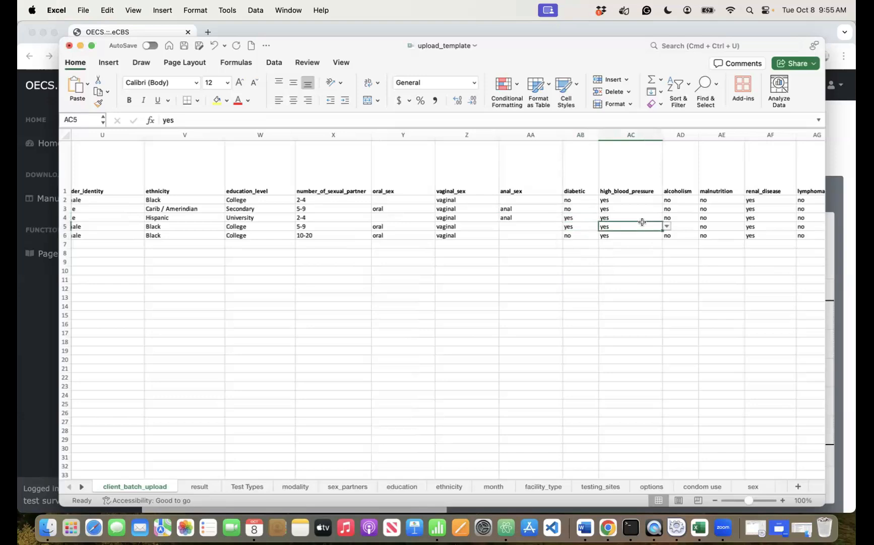
- Change row 3's first and second test results to non-reactive
scroll(642, 222, "right", 10)
scroll(642, 222, "left", 3)
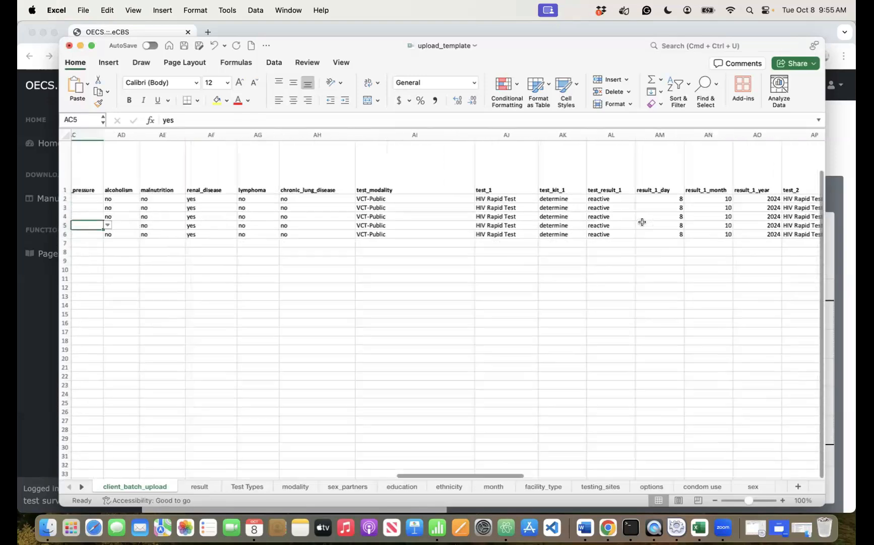
scroll(642, 222, "left", 2)
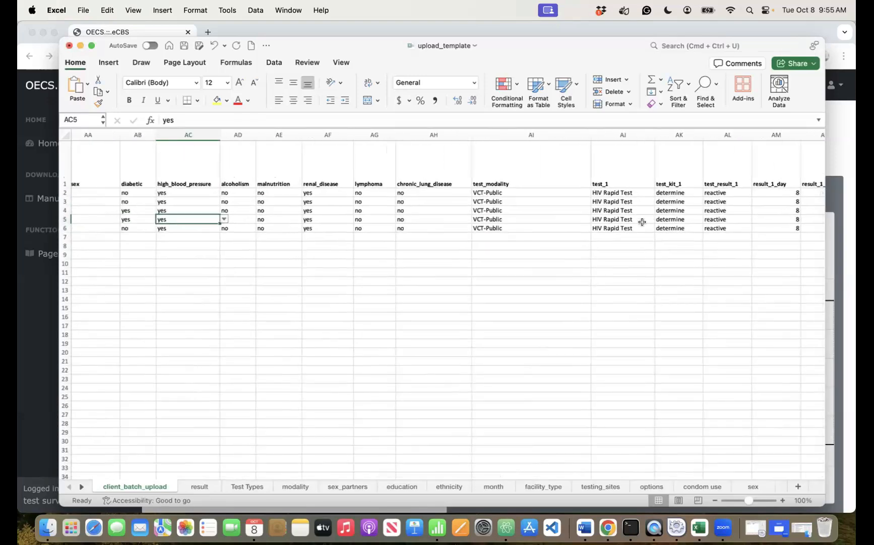
scroll(642, 222, "right", 10)
scroll(340, 174, "left", 3)
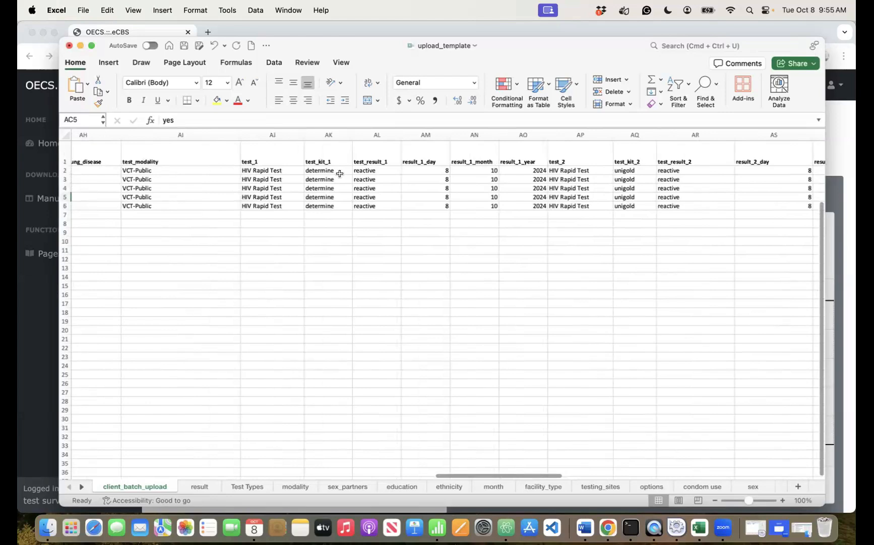
left_click(379, 197)
left_click(385, 178)
left_click(407, 179)
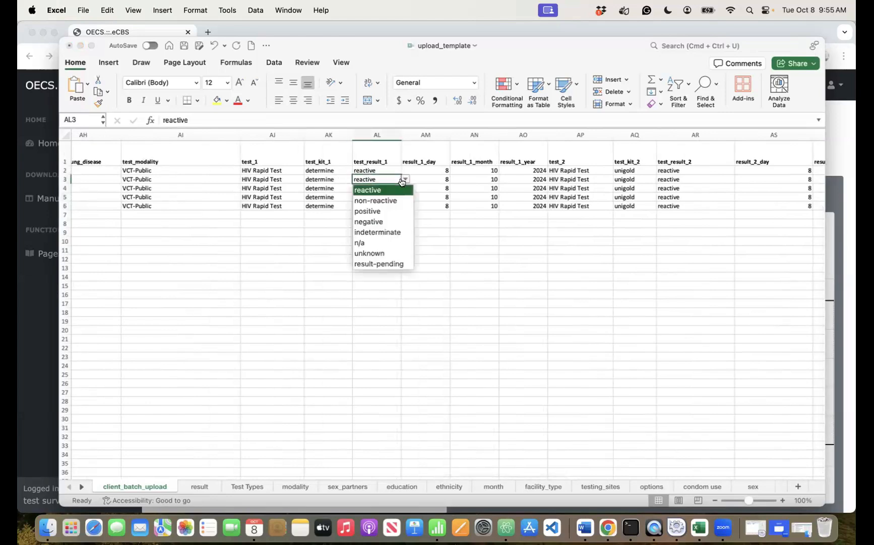
left_click(382, 200)
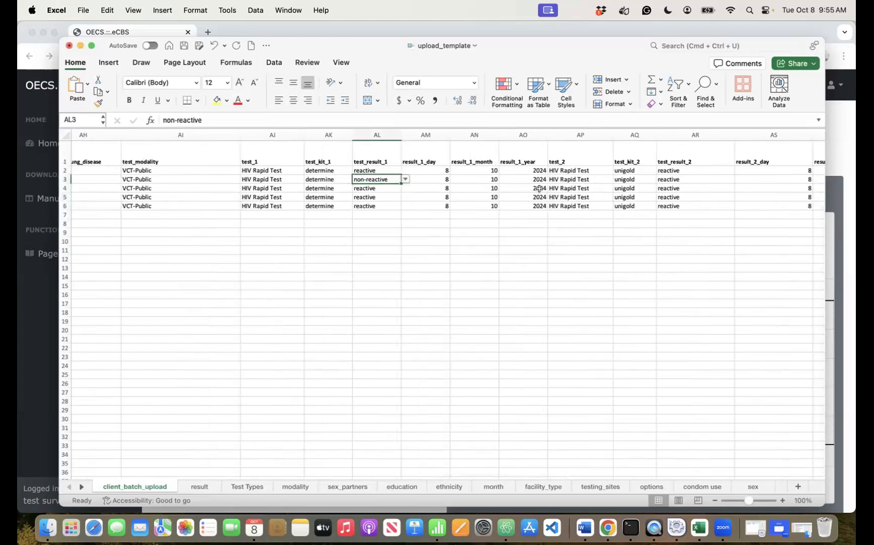
left_click(529, 226)
left_click(694, 179)
left_click(737, 180)
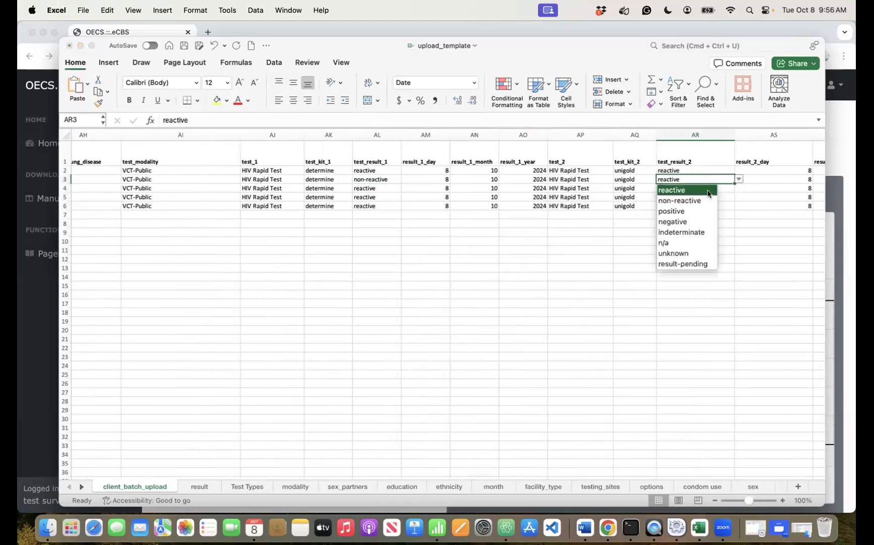
left_click(674, 199)
left_click(606, 261)
- Make Saint Kitts and Nevis row 5's country of birth and residence
scroll(606, 261, "left", 20)
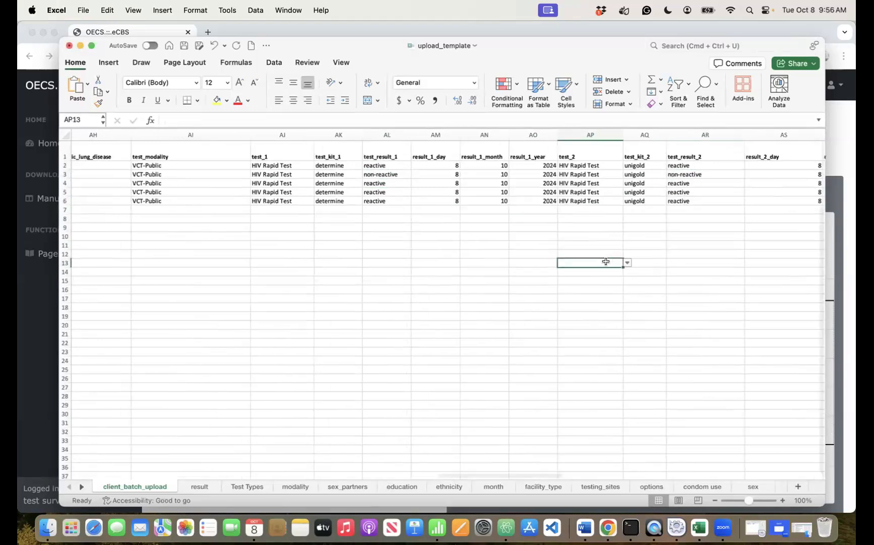
scroll(192, 180, "right", 2)
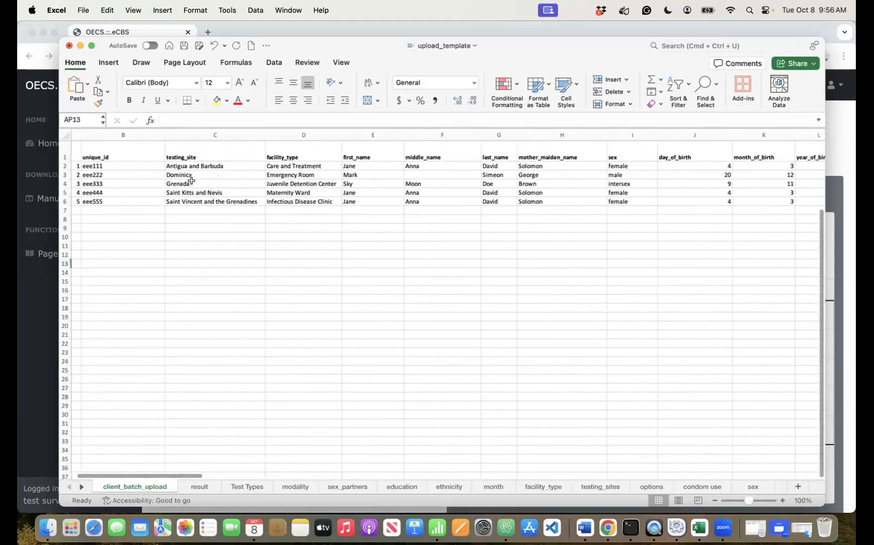
scroll(136, 195, "left", 1)
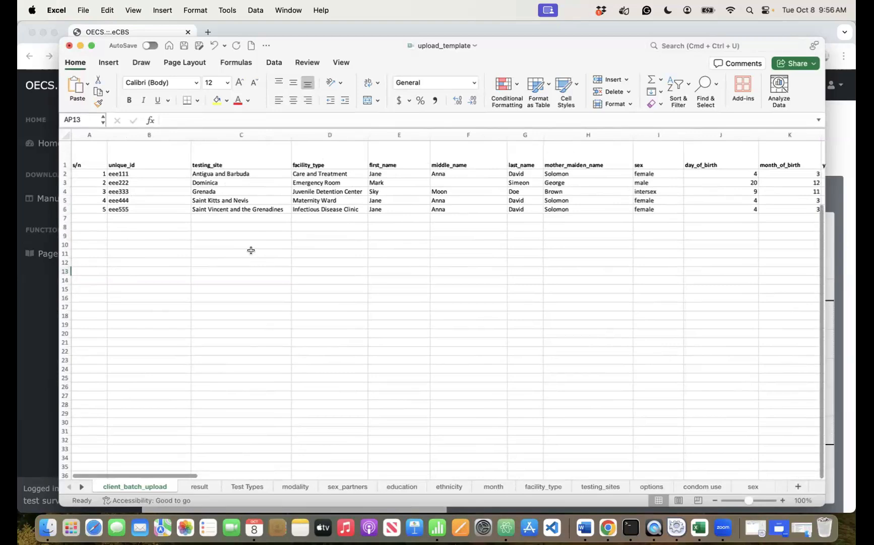
scroll(251, 250, "down", 2)
scroll(251, 250, "right", 2)
scroll(251, 251, "up", 2)
scroll(251, 250, "right", 6)
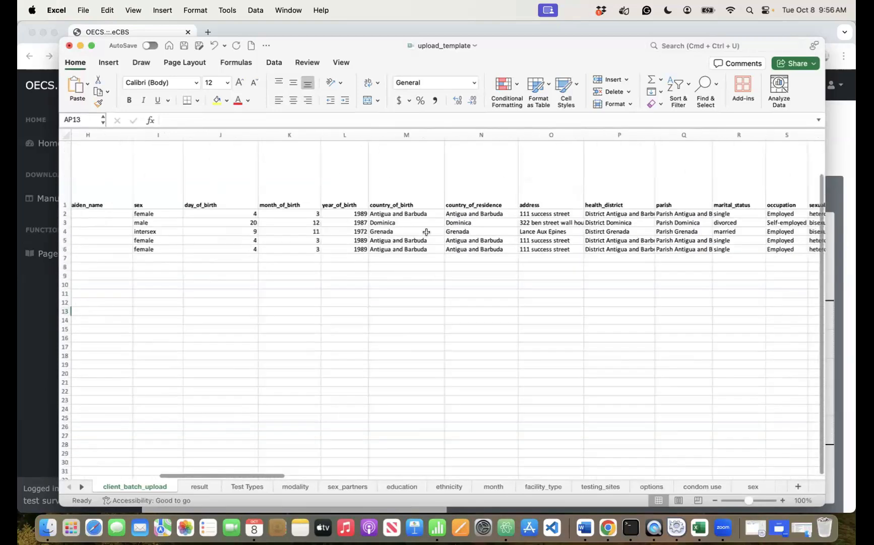
left_click(434, 240)
left_click(449, 240)
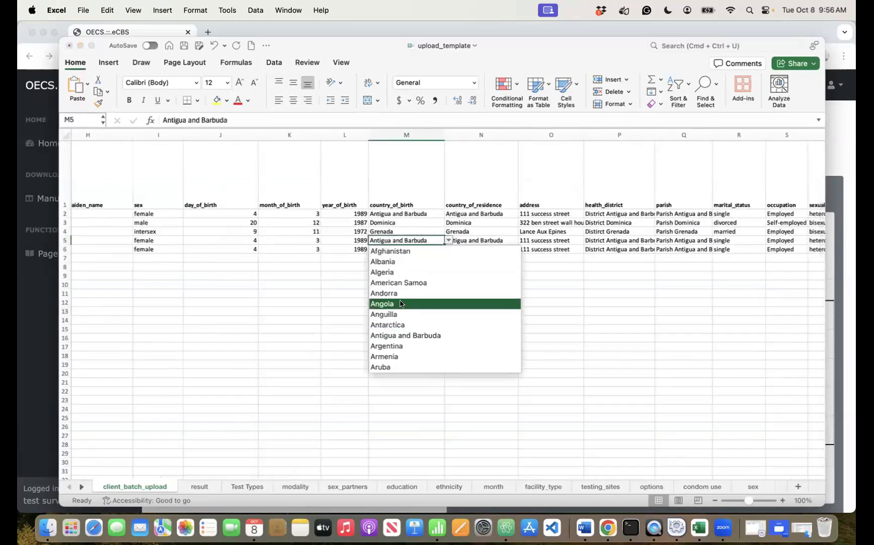
key("s")
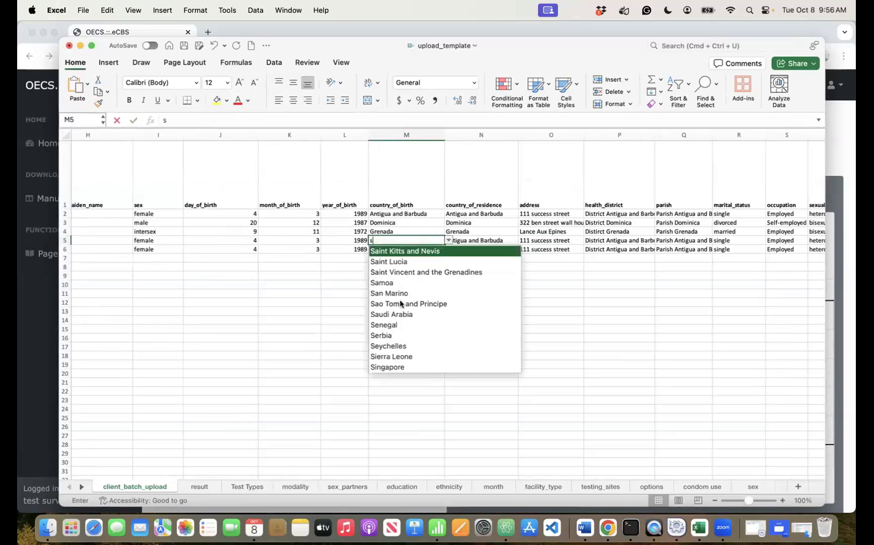
key("Return")
left_click(472, 243)
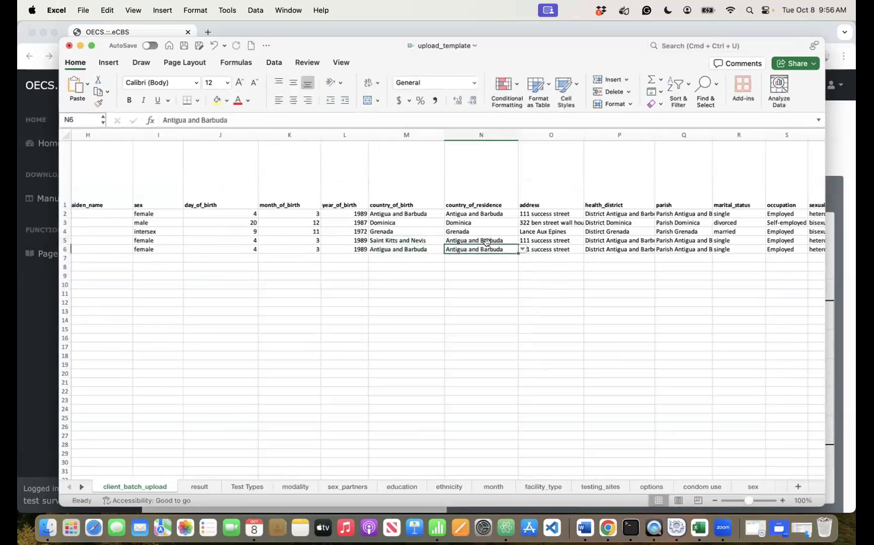
left_click(520, 241)
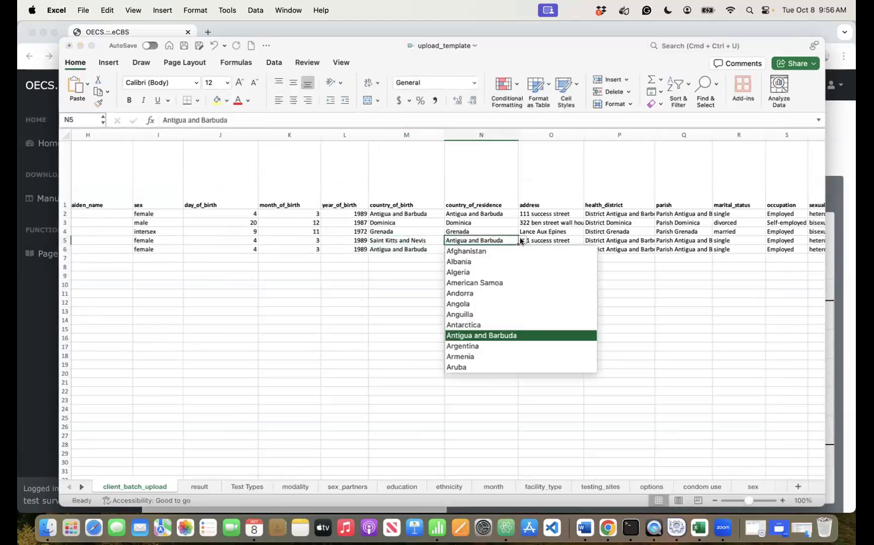
key("s")
key("Return")
- Set row 6's birth, residence and health district to Saint Vincent and the Grenadines, then save
left_click(376, 248)
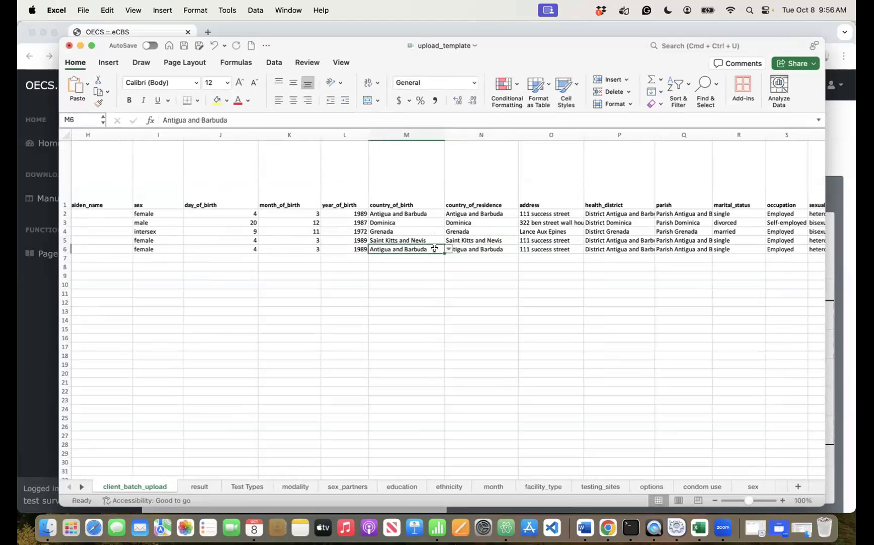
left_click(437, 249)
left_click(538, 274)
left_click(619, 249)
left_click(659, 249)
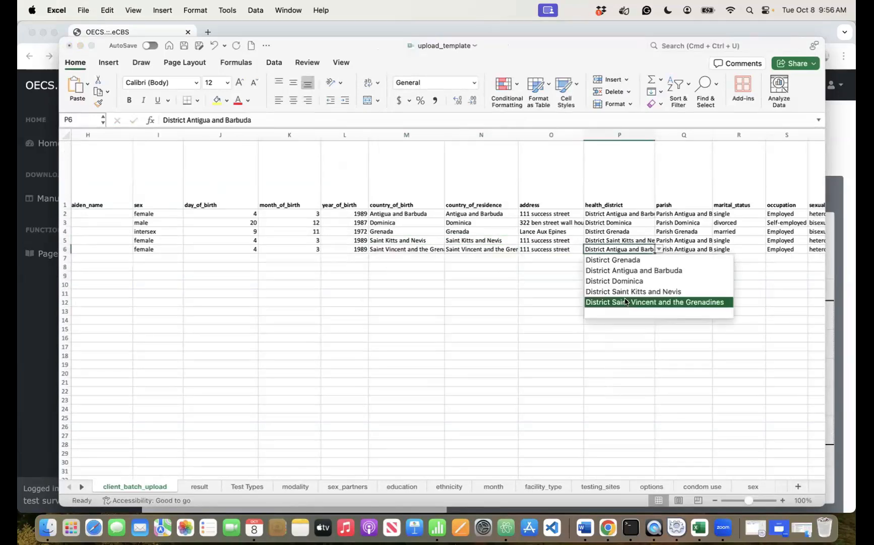
left_click(626, 302)
key("super+s")
scroll(479, 263, "left", 10)
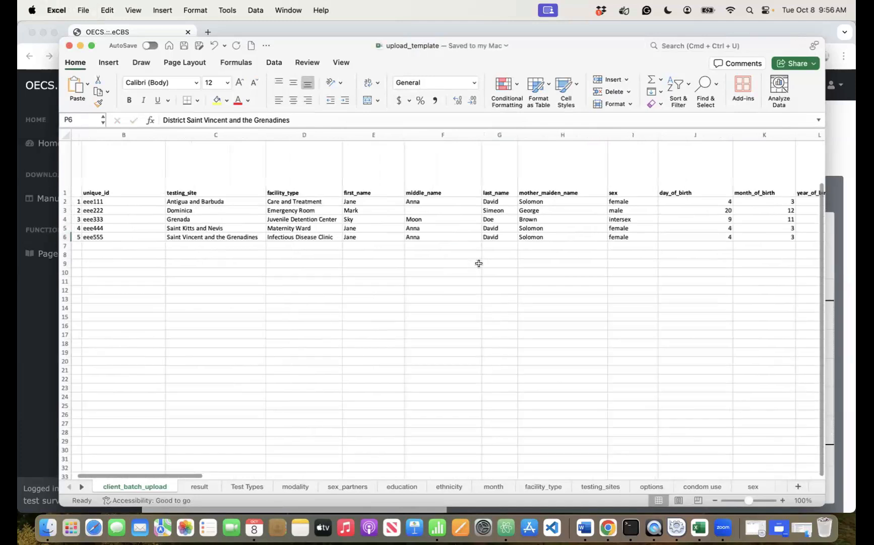
scroll(474, 263, "left", 3)
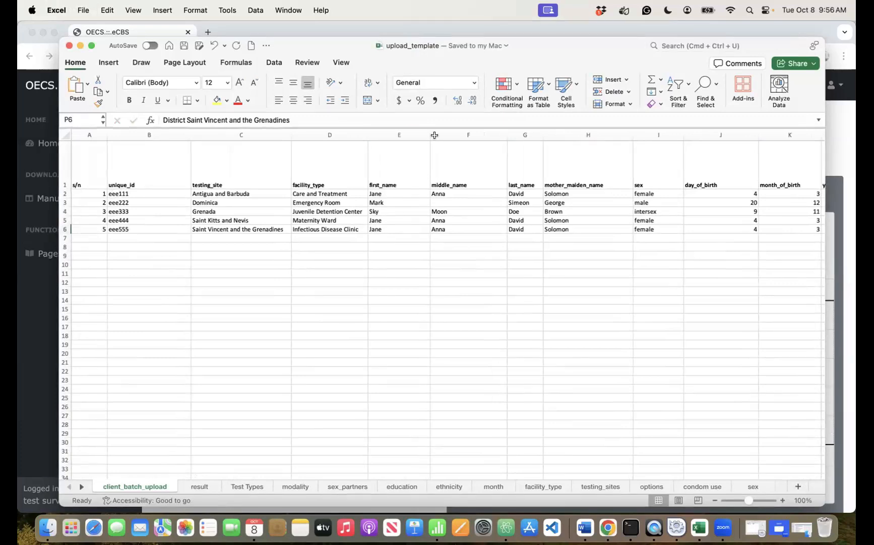
scroll(434, 135, "right", 15)
scroll(434, 135, "right", 15)
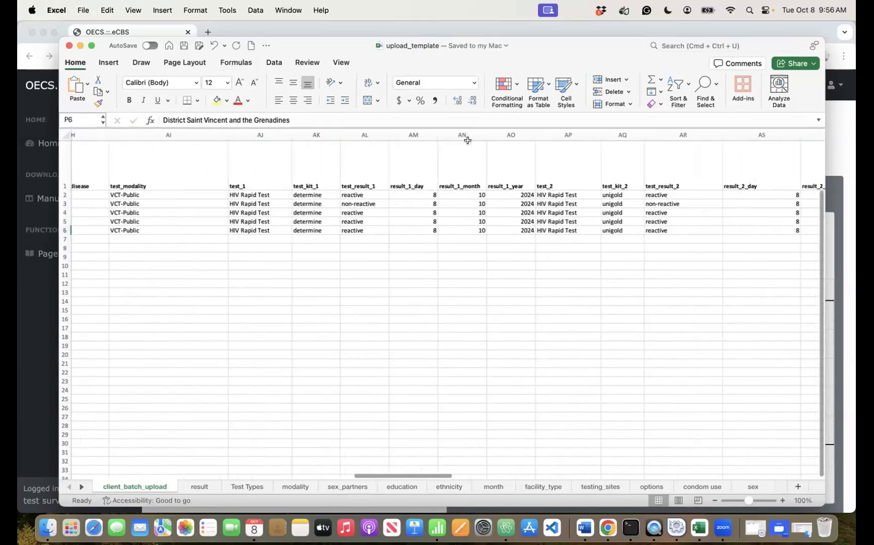
scroll(468, 141, "down", 2)
scroll(468, 141, "right", 10)
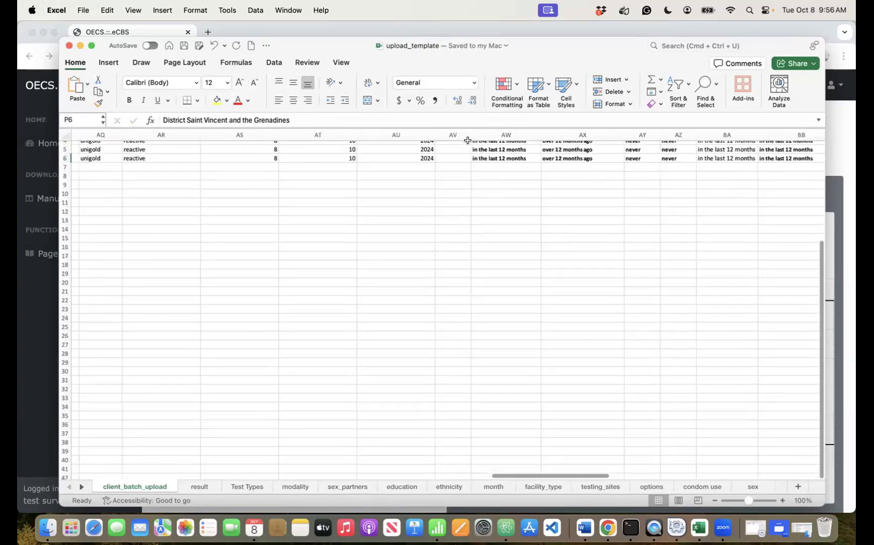
scroll(468, 140, "up", 3)
scroll(467, 141, "right", 3)
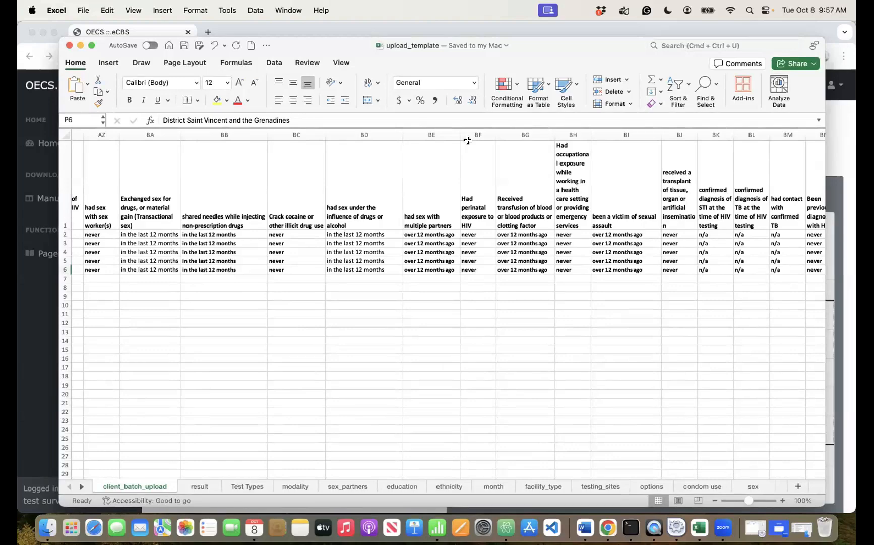
scroll(468, 140, "right", 5)
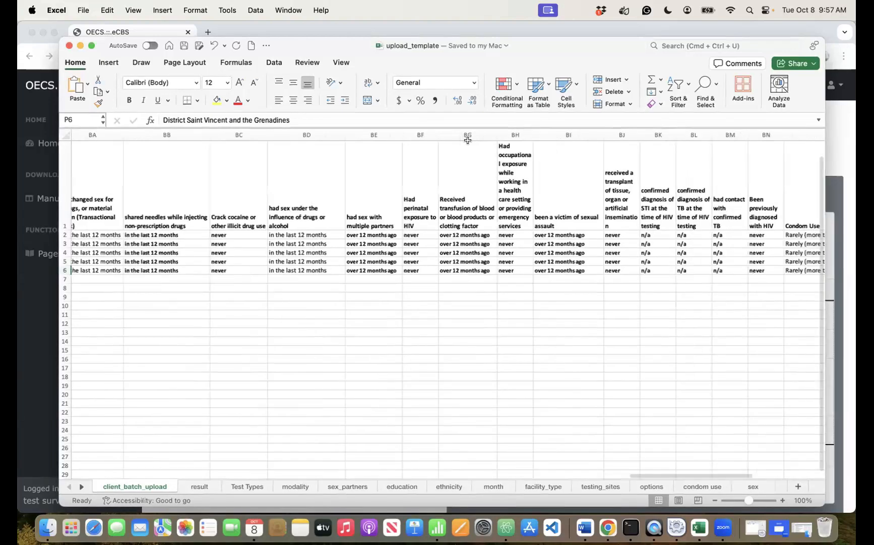
scroll(468, 140, "left", 10)
scroll(468, 140, "left", 15)
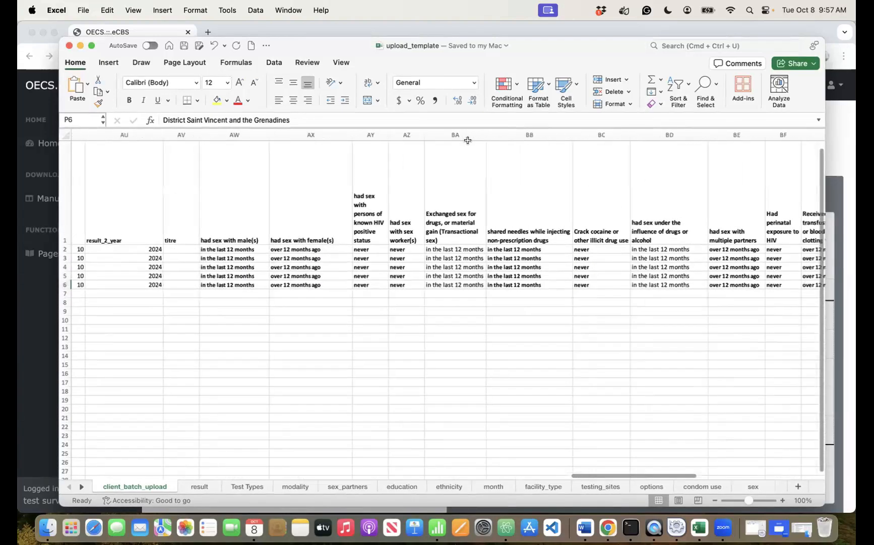
scroll(468, 140, "left", 10)
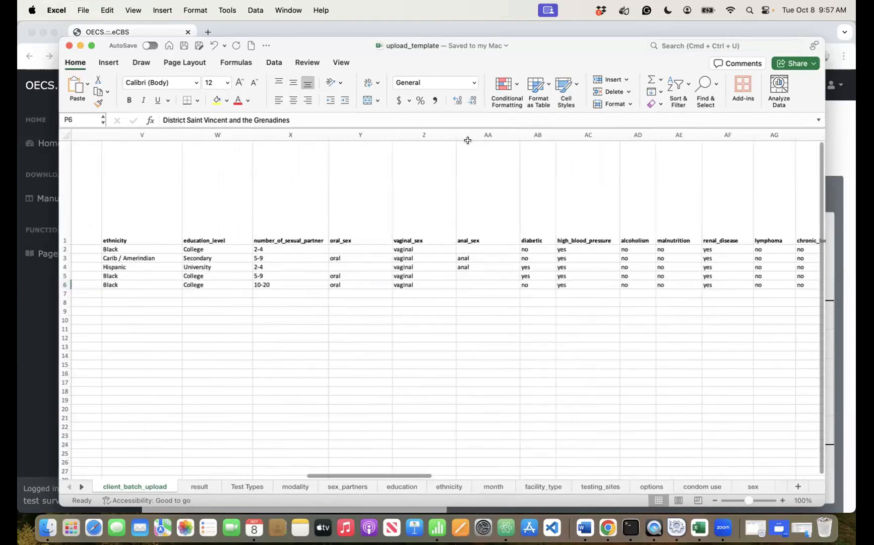
scroll(468, 141, "right", 5)
scroll(468, 140, "right", 2)
scroll(468, 140, "down", 1)
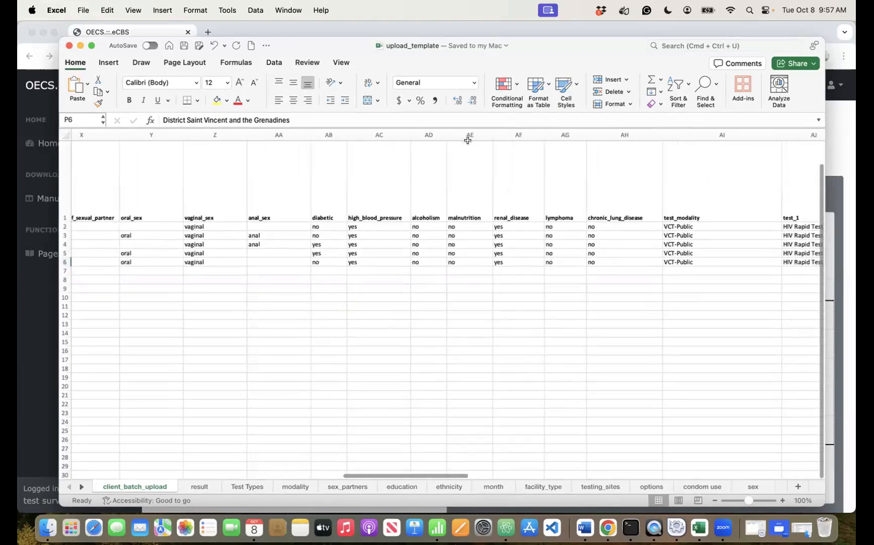
scroll(468, 140, "left", 20)
scroll(468, 140, "up", 1)
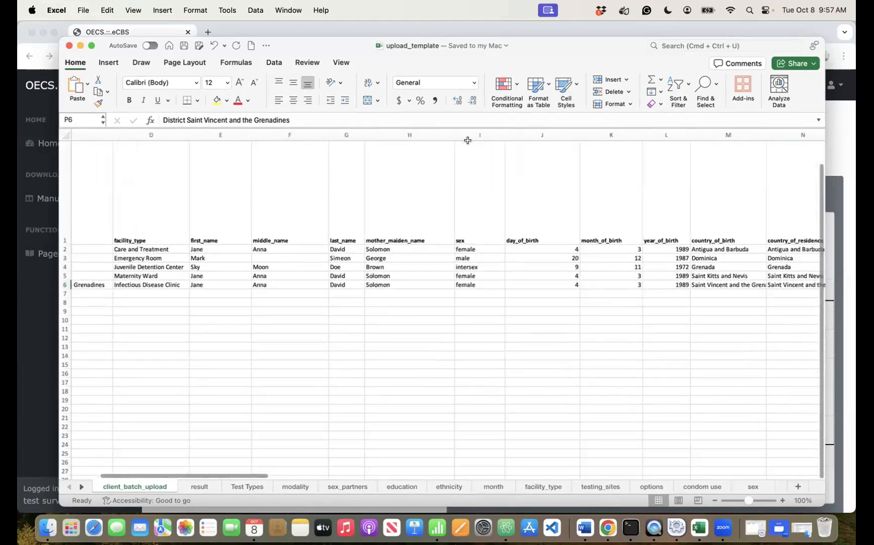
scroll(468, 140, "right", 12)
scroll(468, 140, "down", 1)
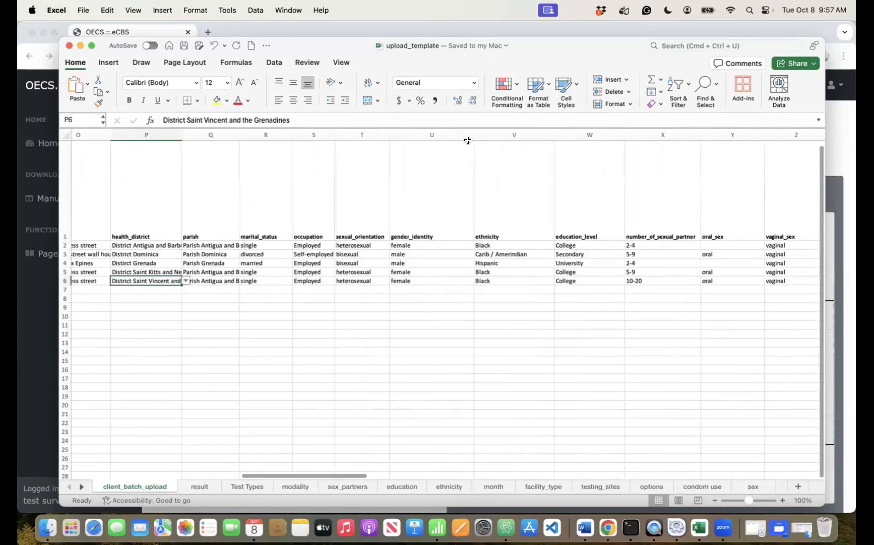
scroll(468, 140, "right", 12)
scroll(468, 140, "down", 1)
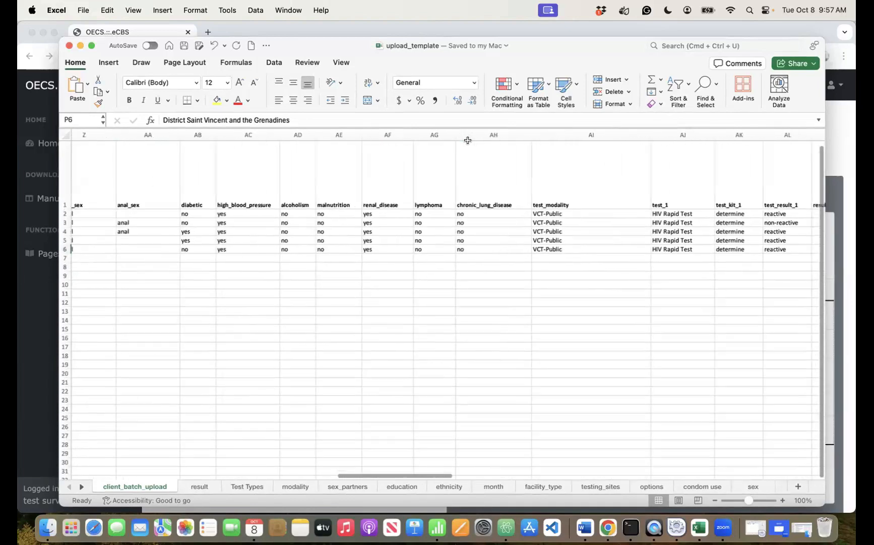
scroll(467, 139, "right", 6)
scroll(428, 162, "down", 1)
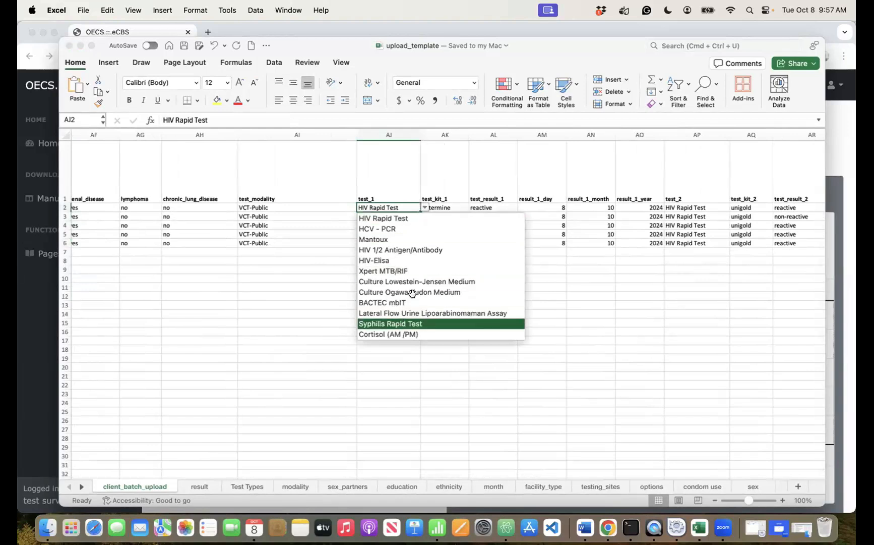
key("Escape")
left_click(441, 204)
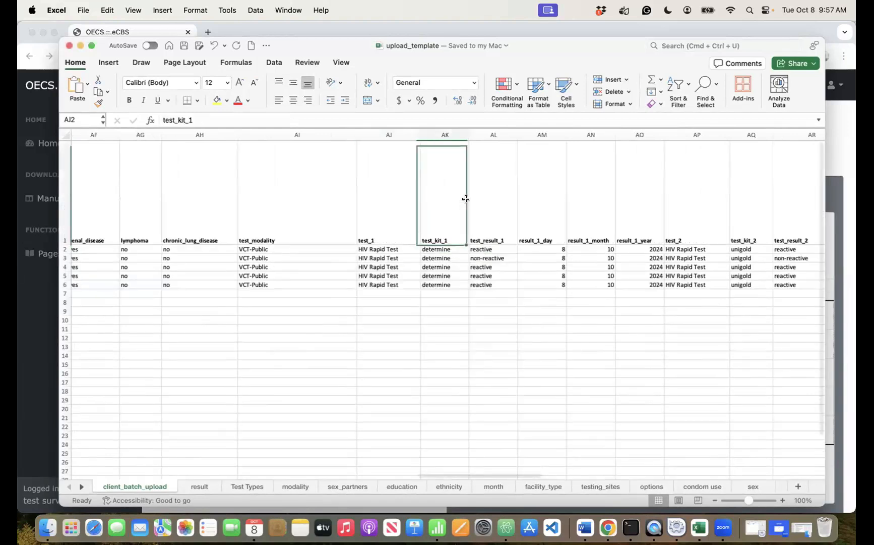
left_click(444, 246)
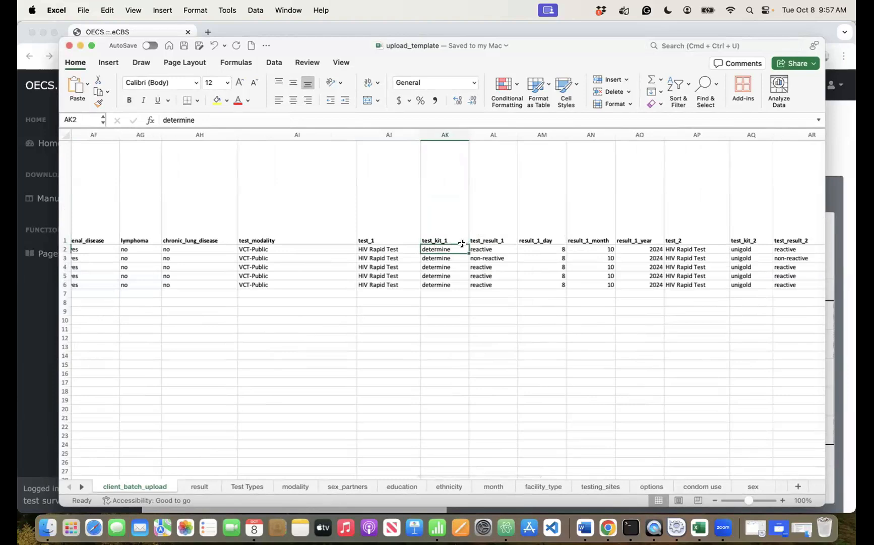
left_click(500, 248)
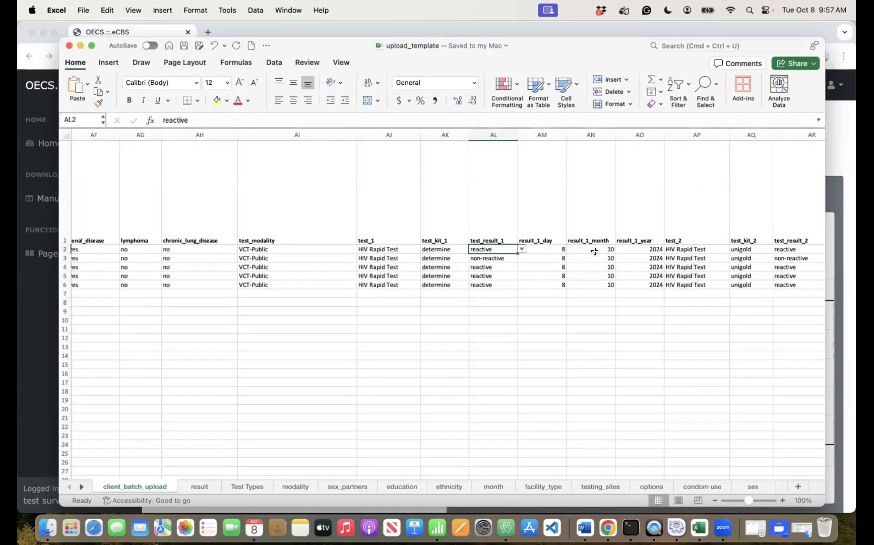
scroll(628, 251, "right", 3)
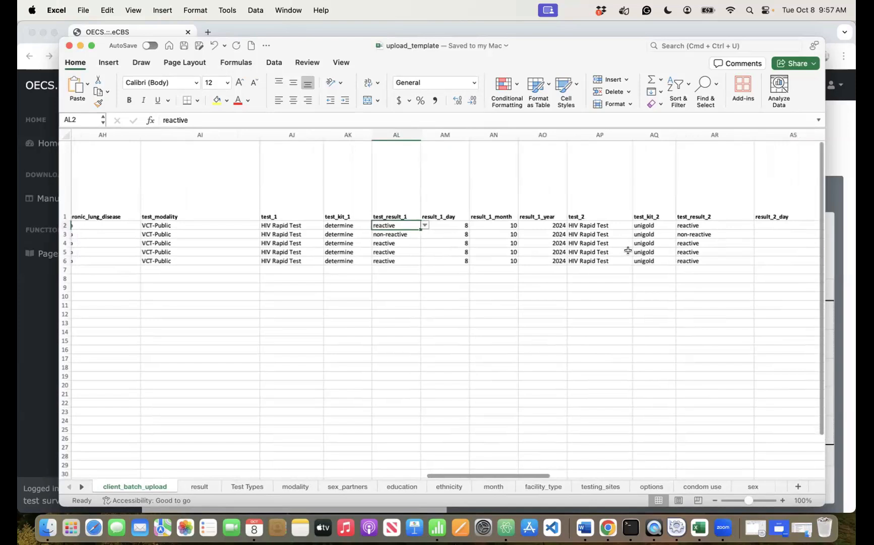
left_click(616, 226)
left_click(634, 227)
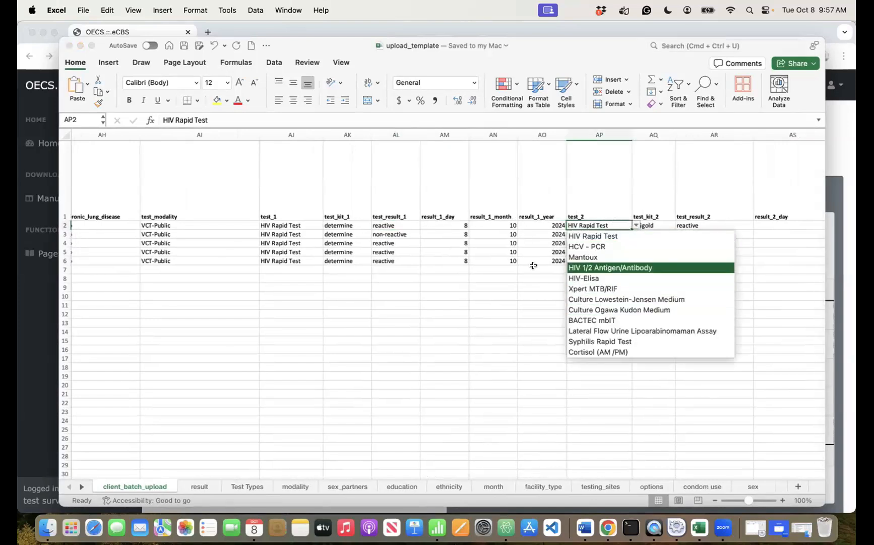
key("Escape")
scroll(650, 217, "right", 5)
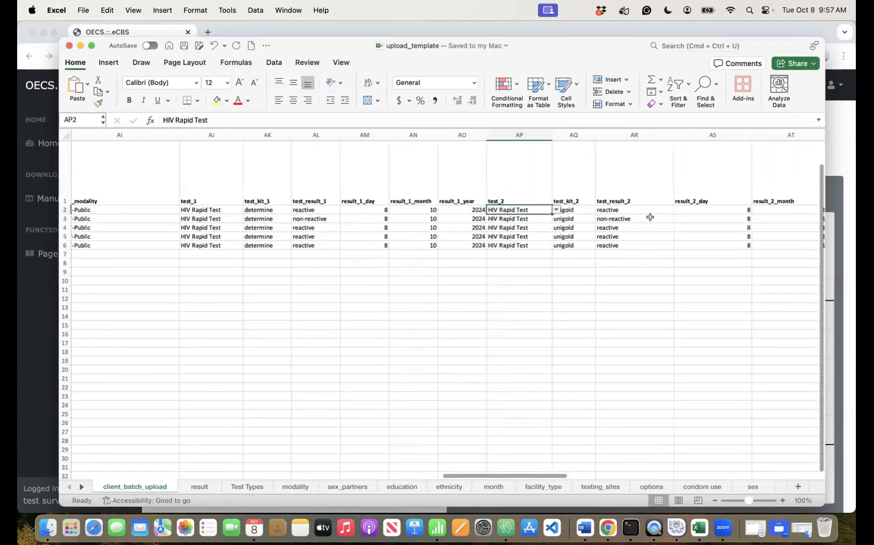
scroll(570, 218, "right", 5)
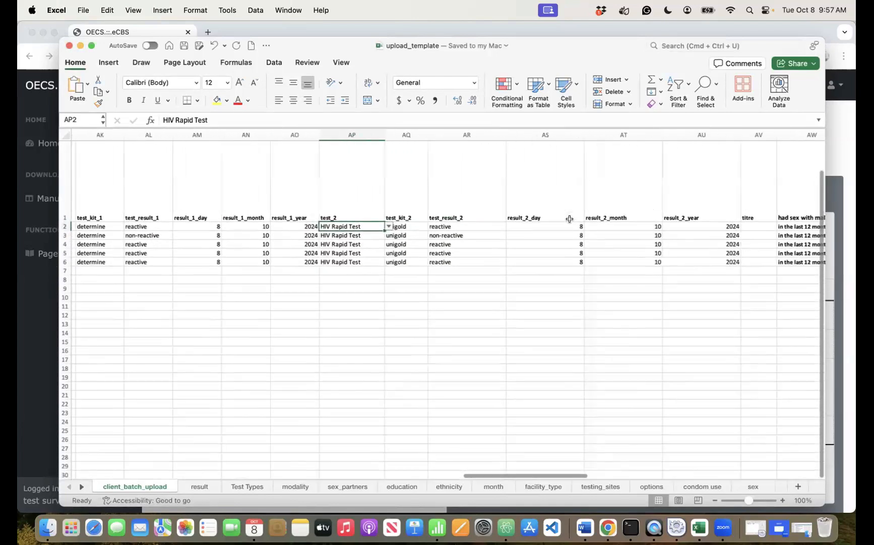
scroll(570, 219, "right", 2)
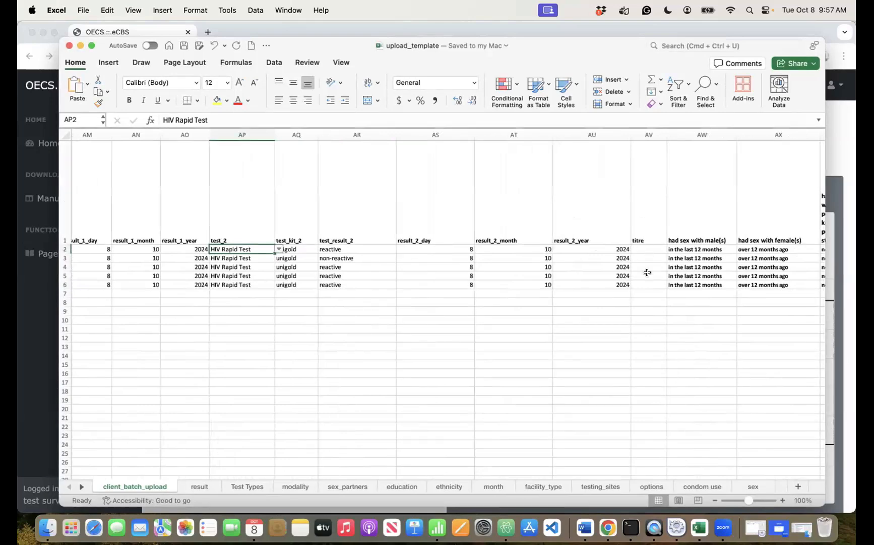
scroll(646, 278, "right", 10)
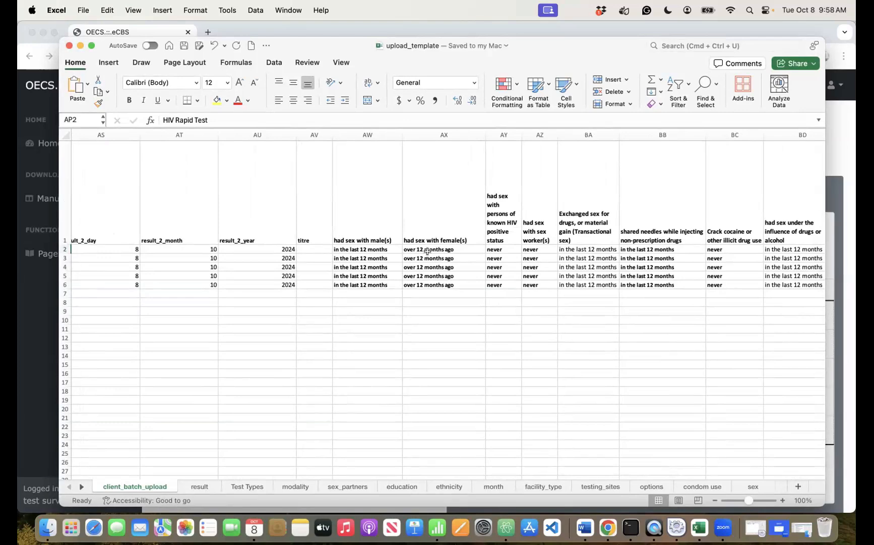
scroll(427, 251, "left", 15)
scroll(428, 251, "left", 15)
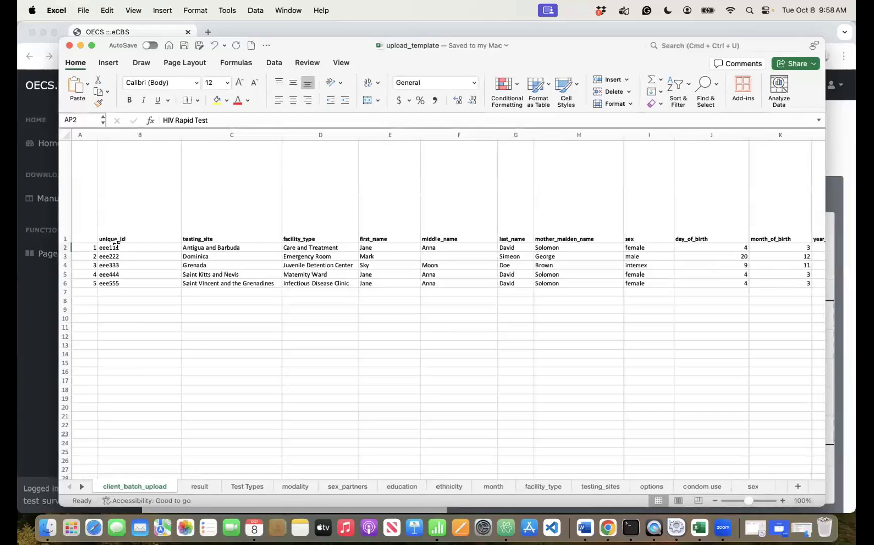
scroll(380, 253, "right", 10)
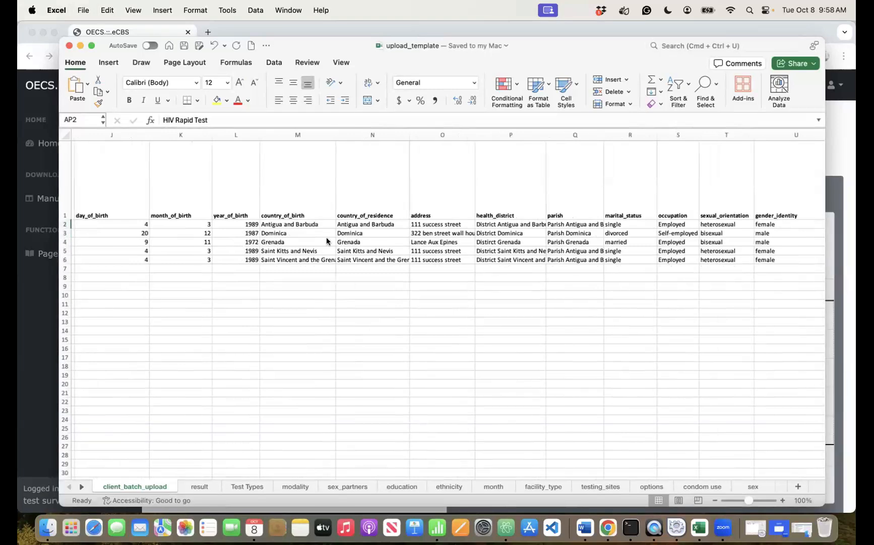
- Save the active sheet only as upload_template in CSV UTF-8 (Comma delimited) format in Downloads
left_click(83, 10)
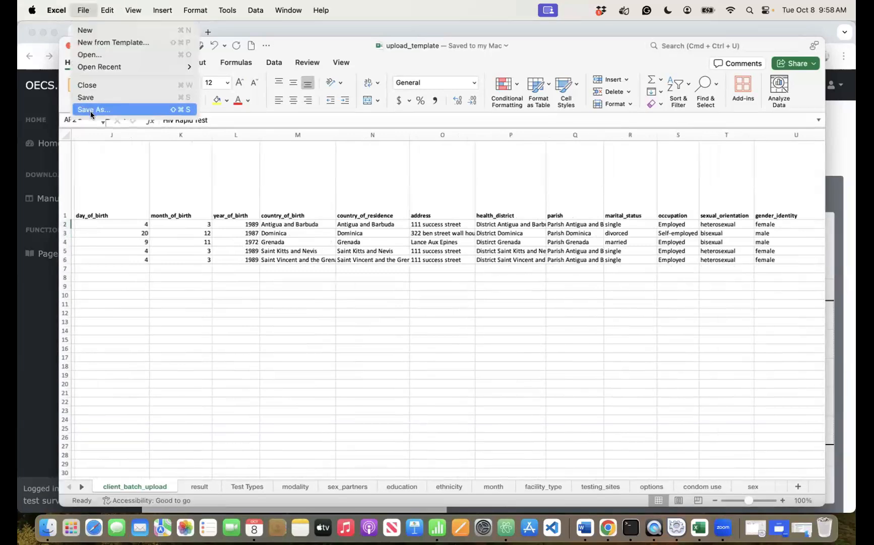
left_click(90, 110)
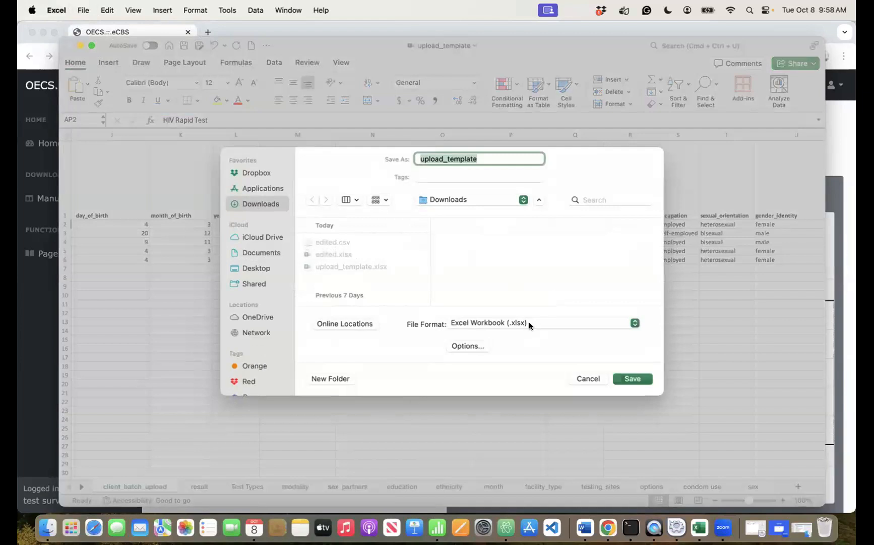
left_click(528, 322)
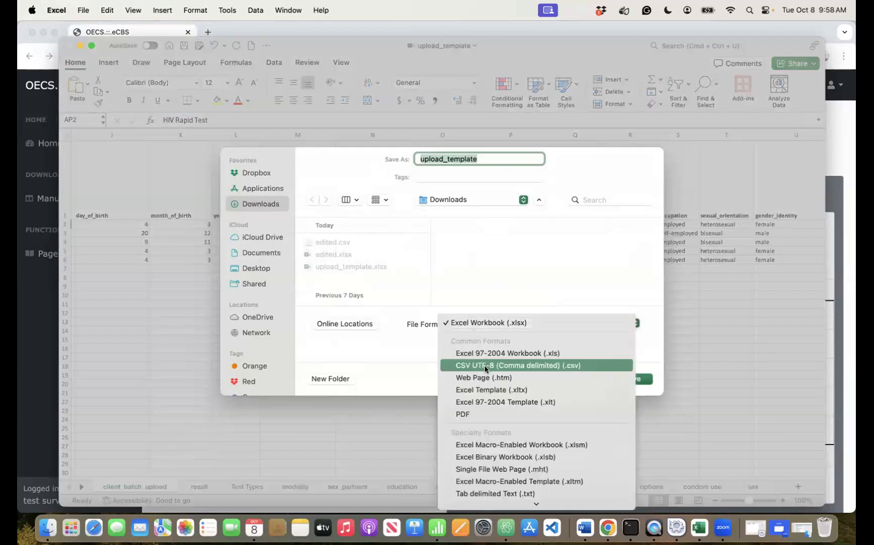
left_click(570, 365)
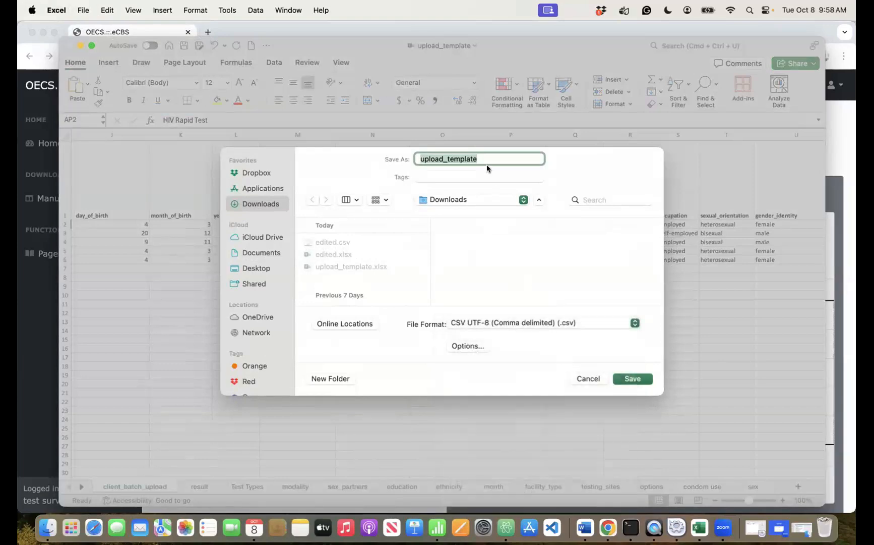
left_click(631, 379)
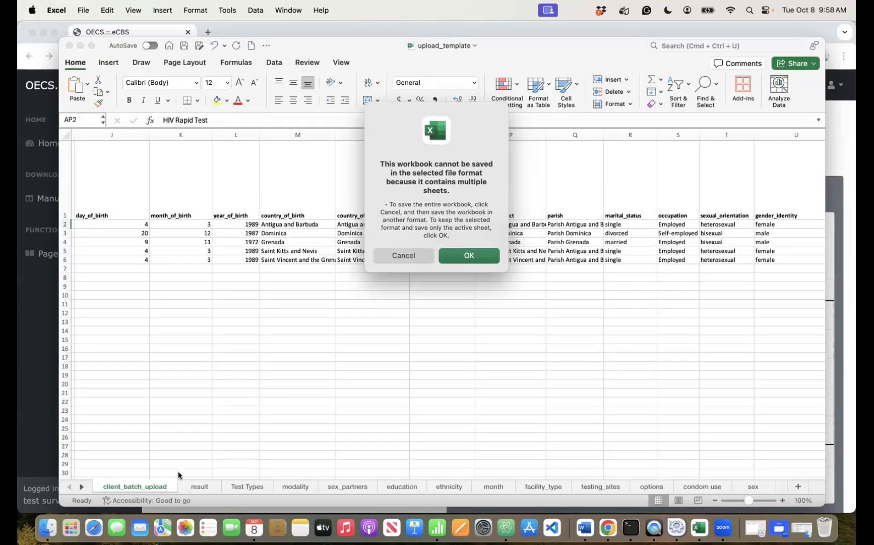
left_click(468, 255)
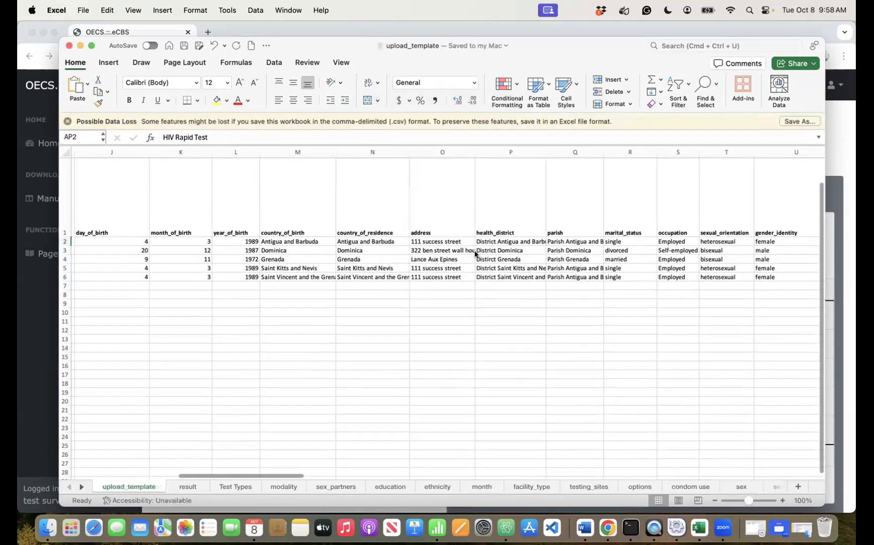
- Check in Finder's Downloads that upload_template.csv sits beside upload_template.xlsx
left_click(55, 522)
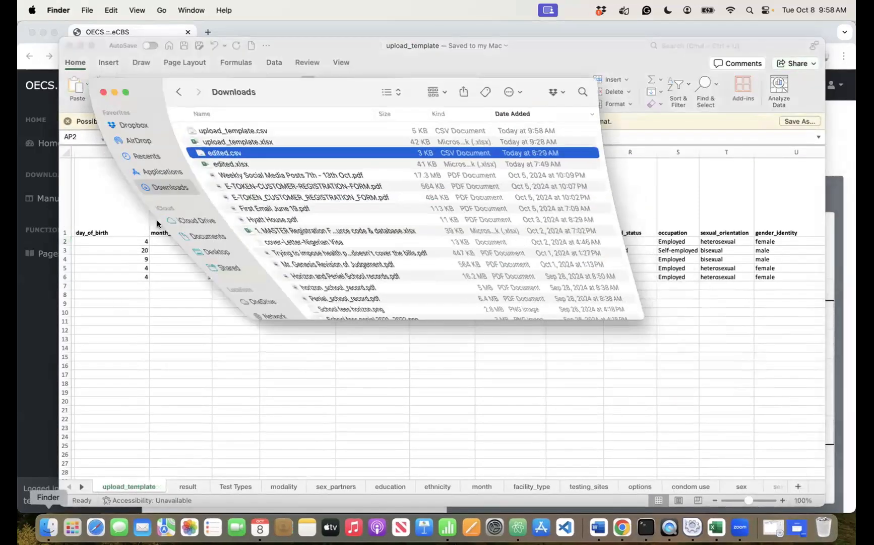
left_click(246, 122)
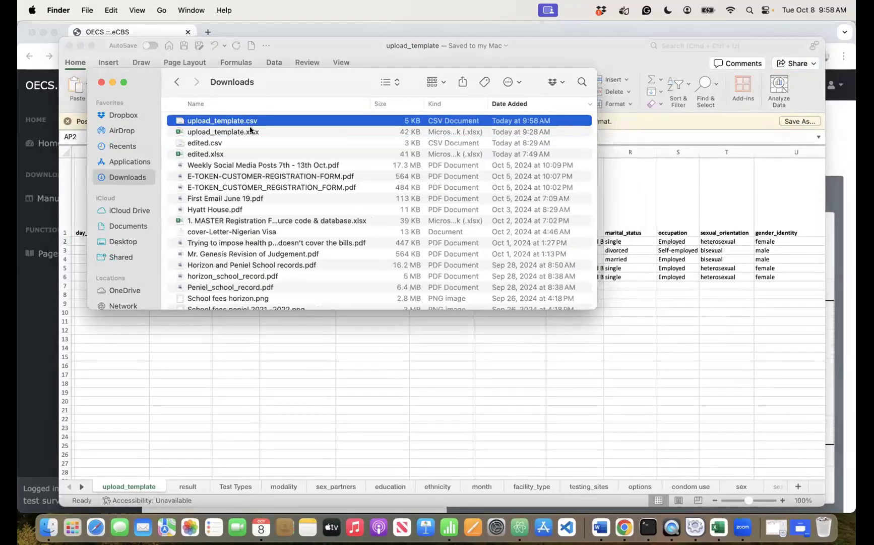
left_click(247, 132)
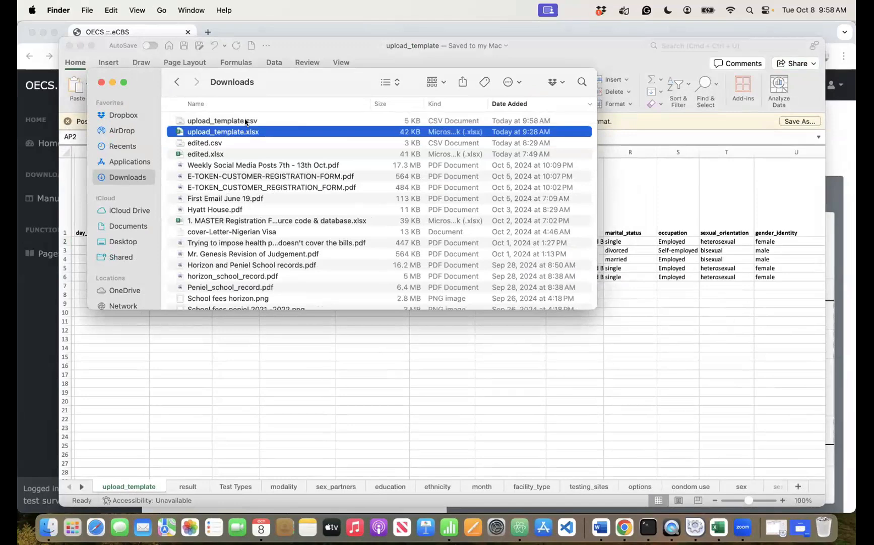
left_click(247, 122)
- Go to Upload Offline Data > Upload Screenings Template and choose upload_template.csv from Downloads
left_click(50, 350)
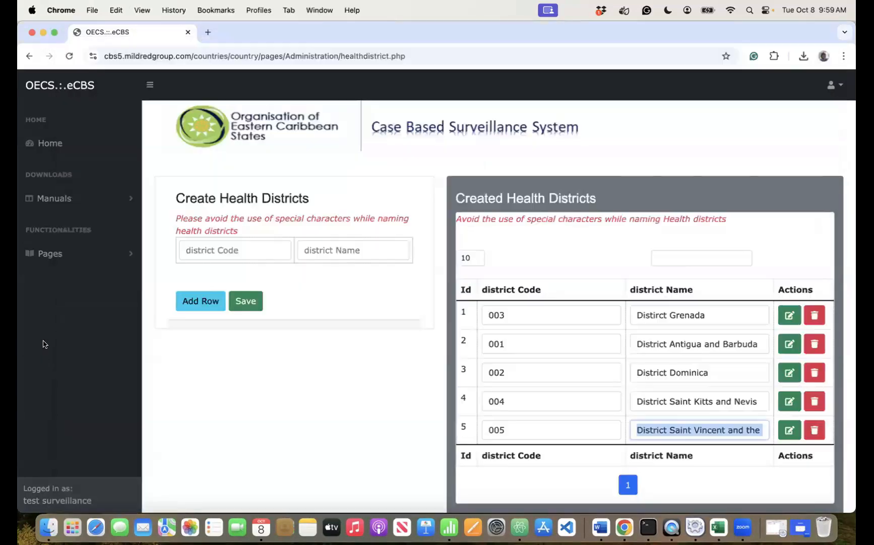
left_click(69, 56)
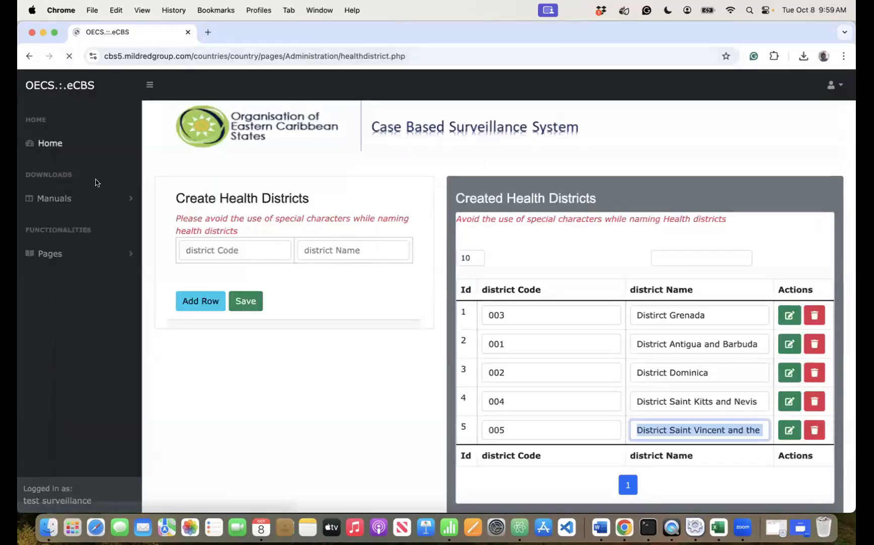
left_click(66, 253)
left_click(62, 283)
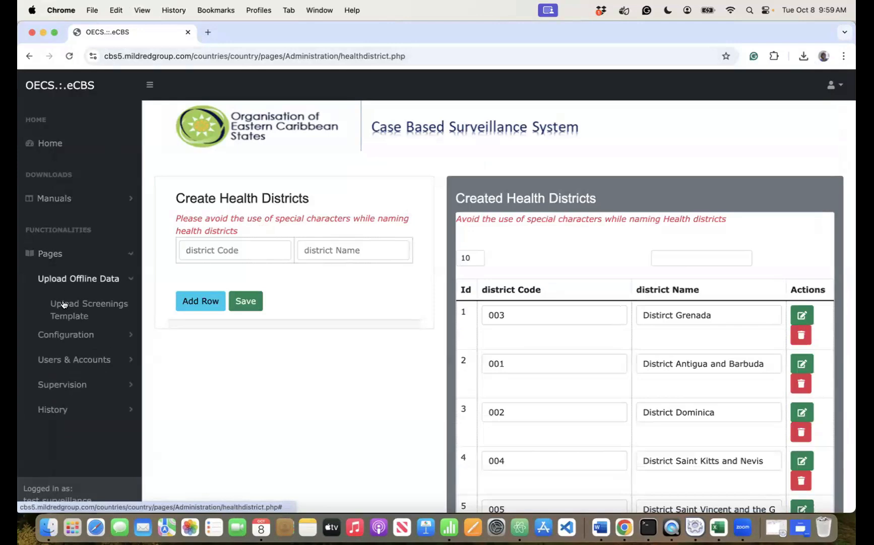
left_click(76, 308)
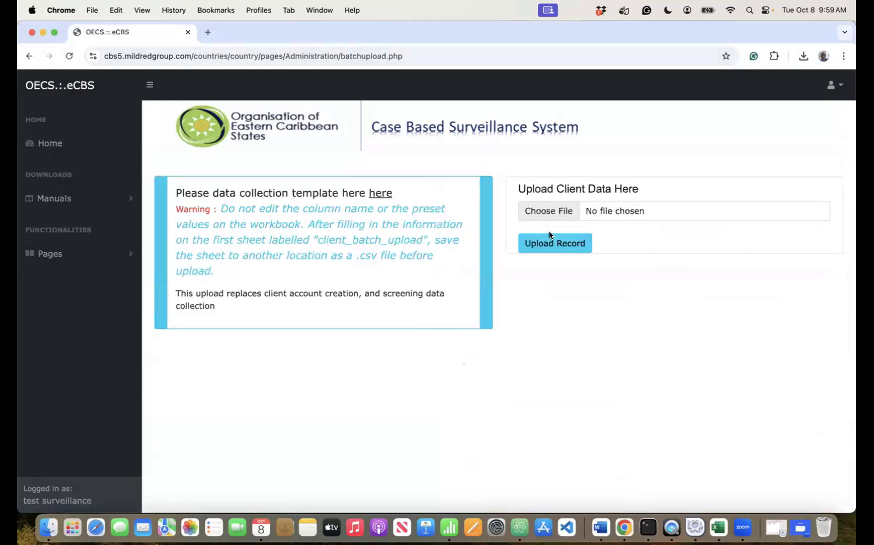
left_click(550, 212)
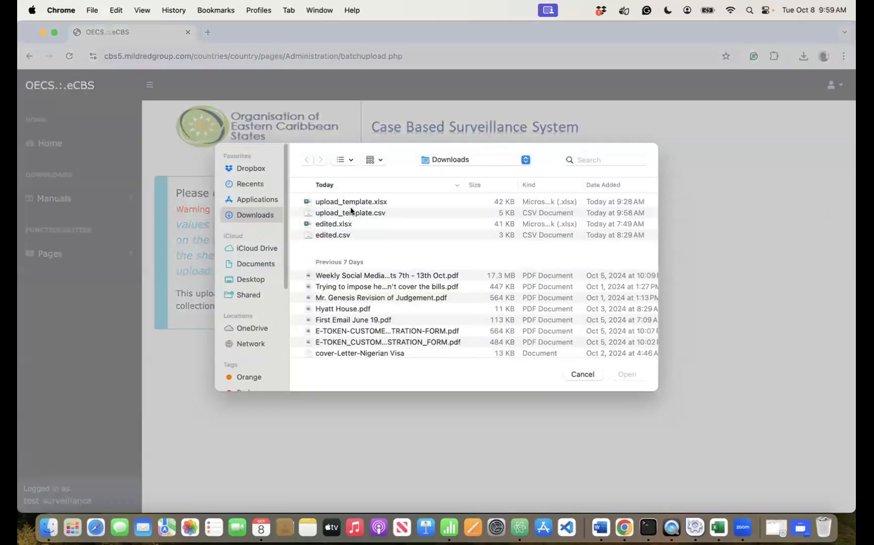
left_click(357, 212)
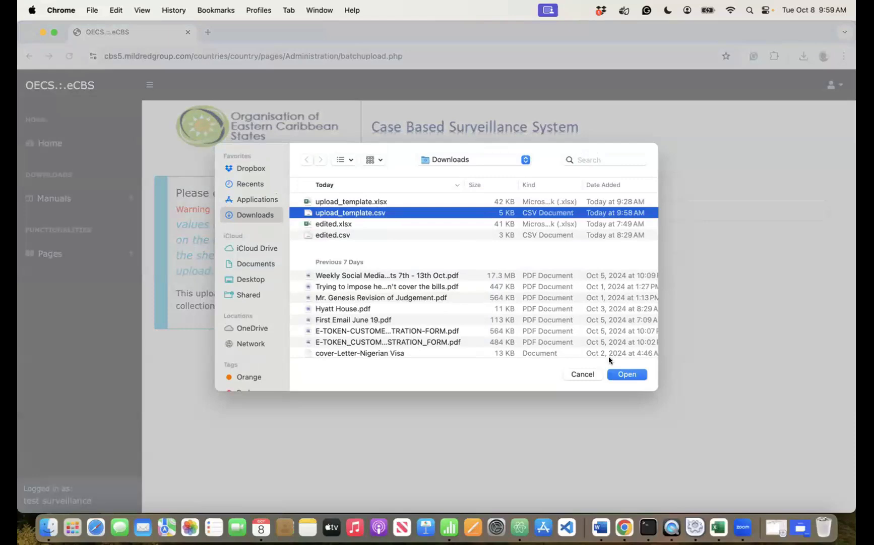
left_click(625, 370)
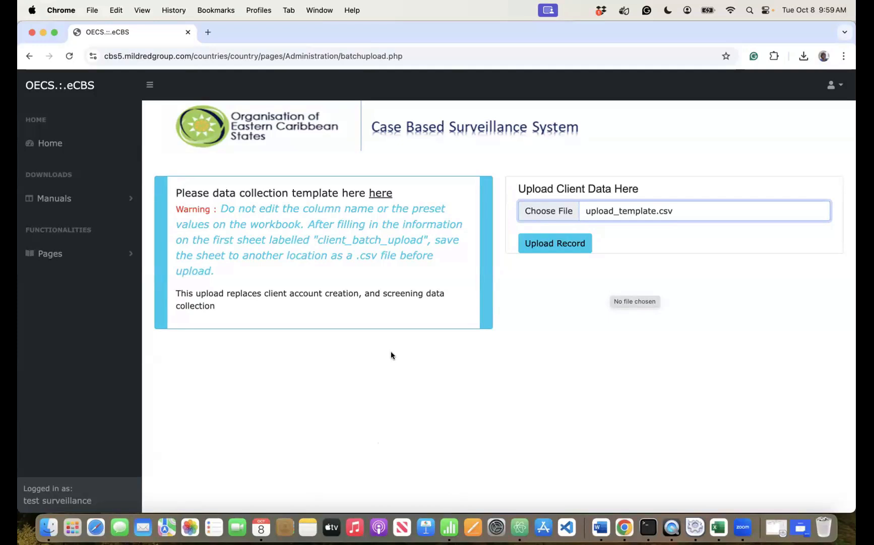
- Upload the chosen CSV of client records and review the confirmation messages for saved IDs and screening data
left_click(556, 244)
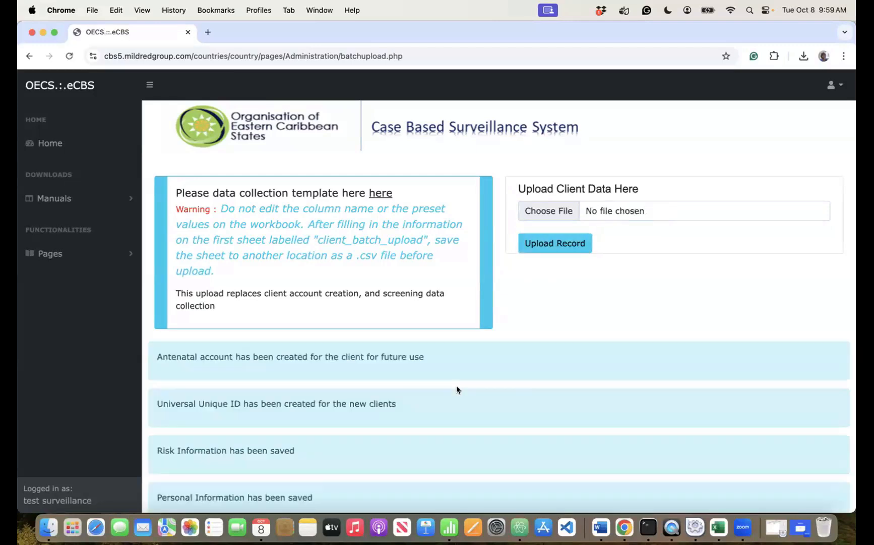
scroll(456, 388, "down", 4)
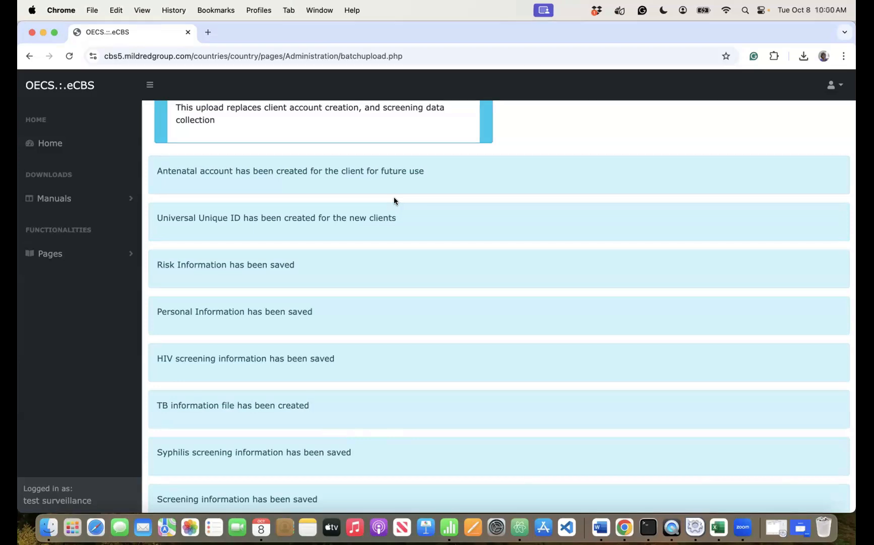
scroll(394, 197, "down", 4)
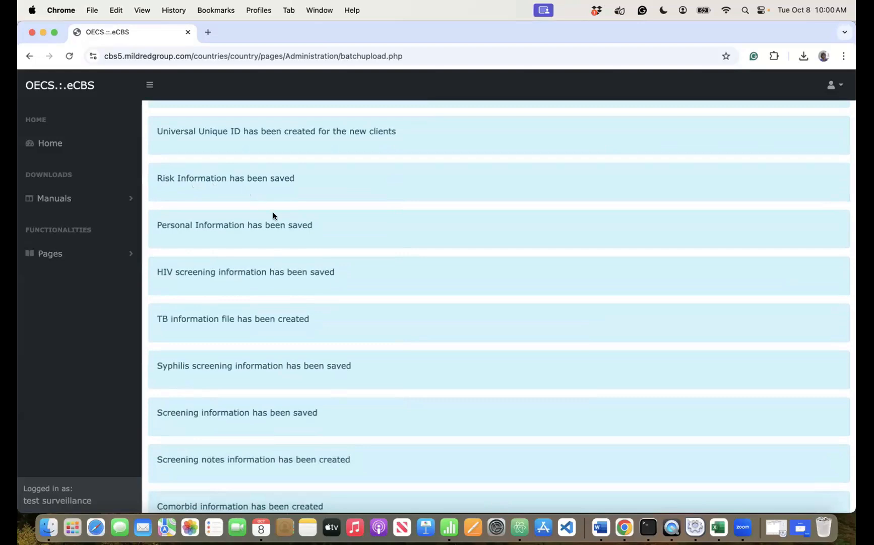
scroll(261, 249, "down", 5)
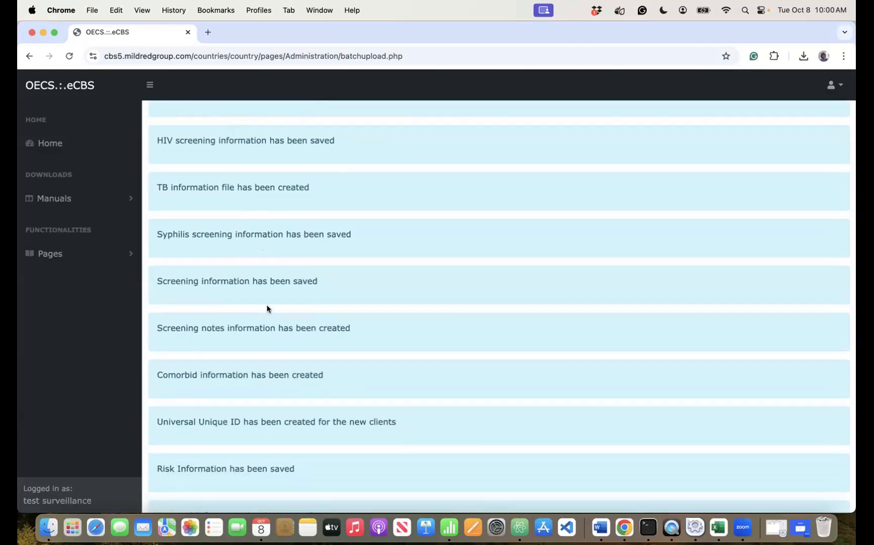
scroll(246, 358, "down", 15)
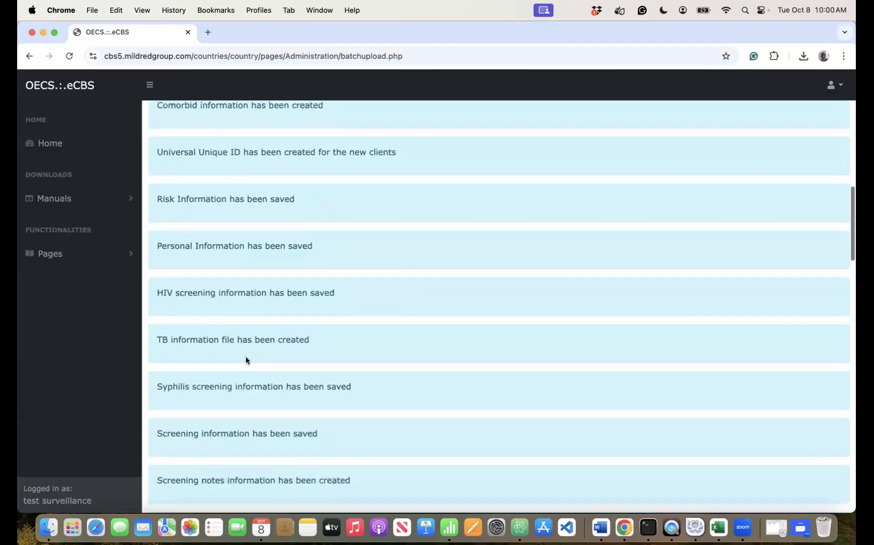
scroll(247, 359, "down", 20)
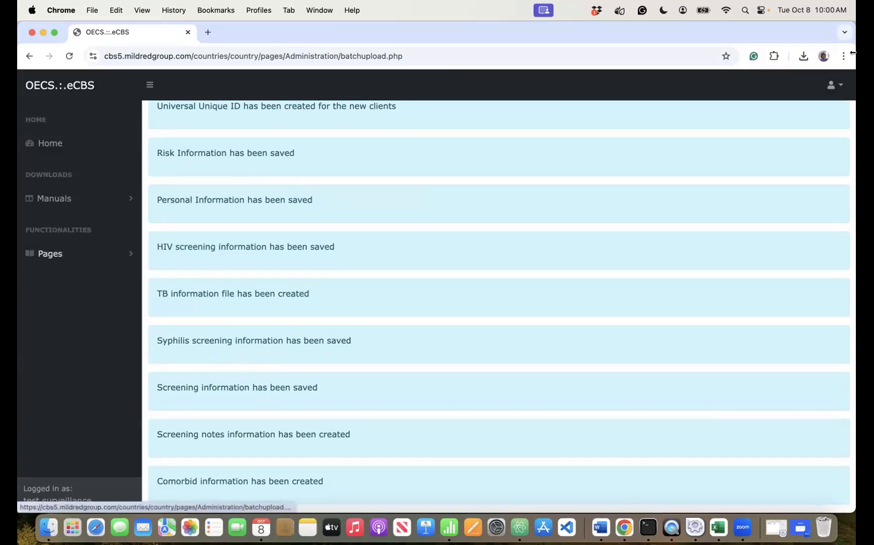
- Log out of eCBS and go to the country login page
left_click(829, 86)
left_click(789, 110)
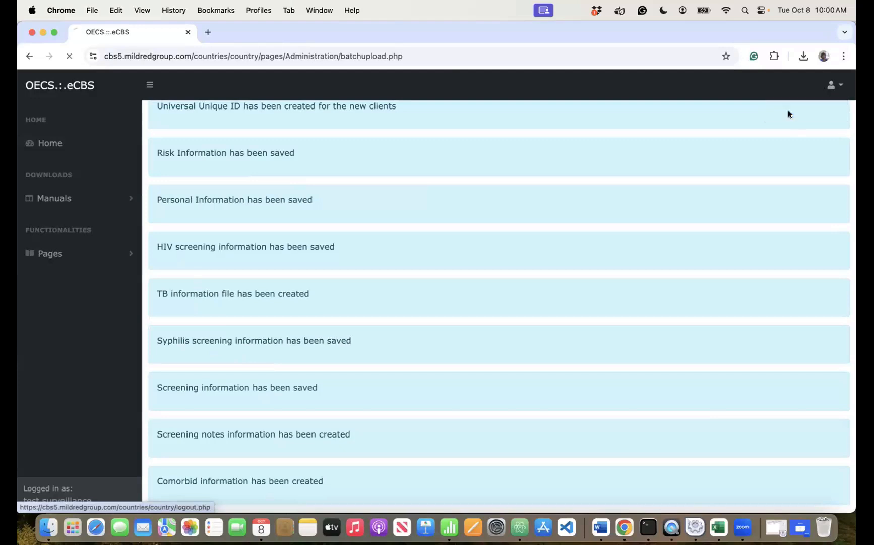
left_click(247, 319)
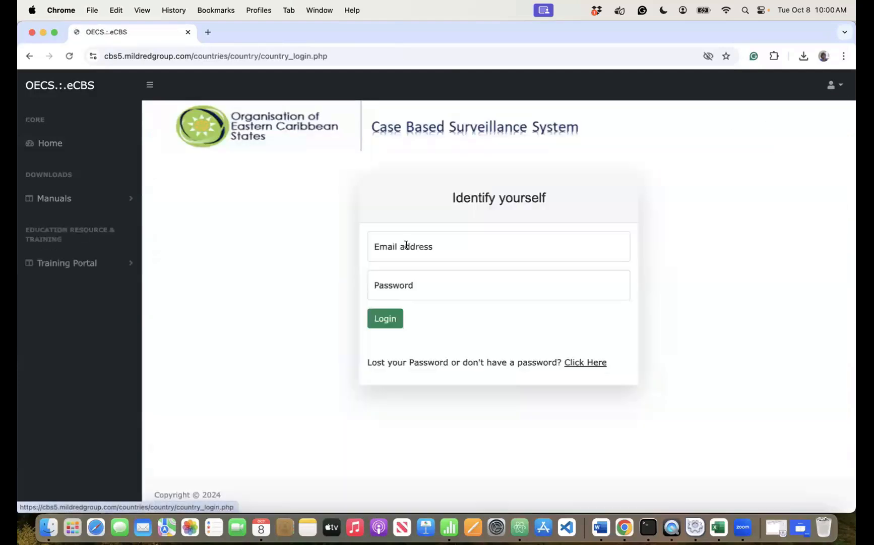
- Sign in with the test account's email address and password
left_click(412, 251)
type("test")
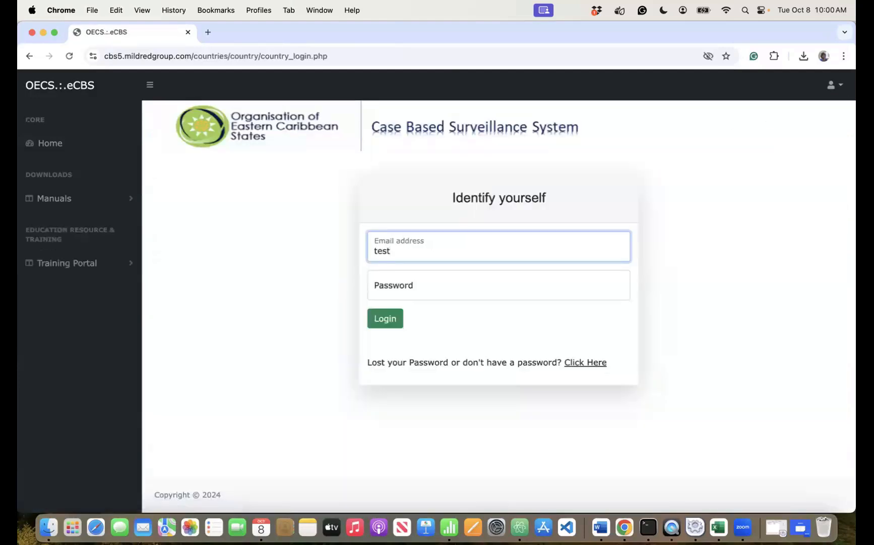
type("@test.com")
key("Tab")
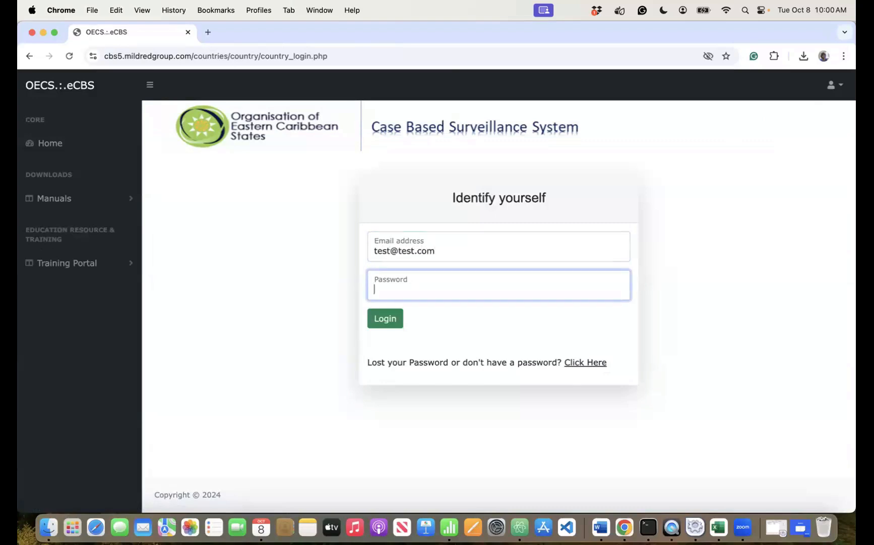
type("123456789")
key("Tab")
key("Return")
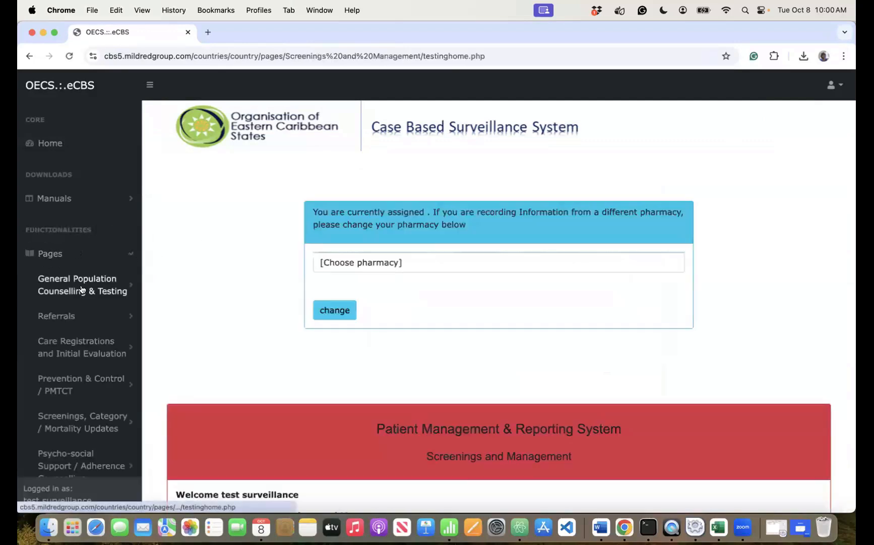
- Open the client file release form and set the access date to 8 October 2024
left_click(92, 287)
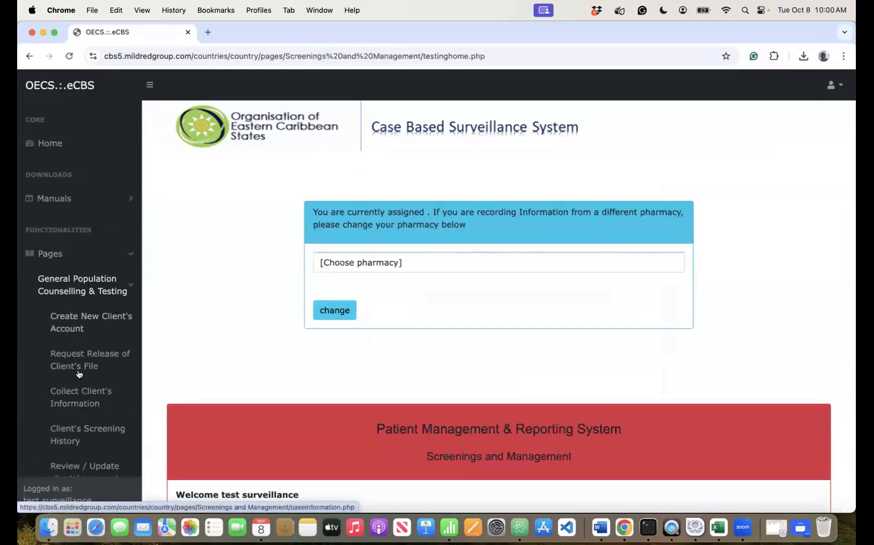
left_click(75, 362)
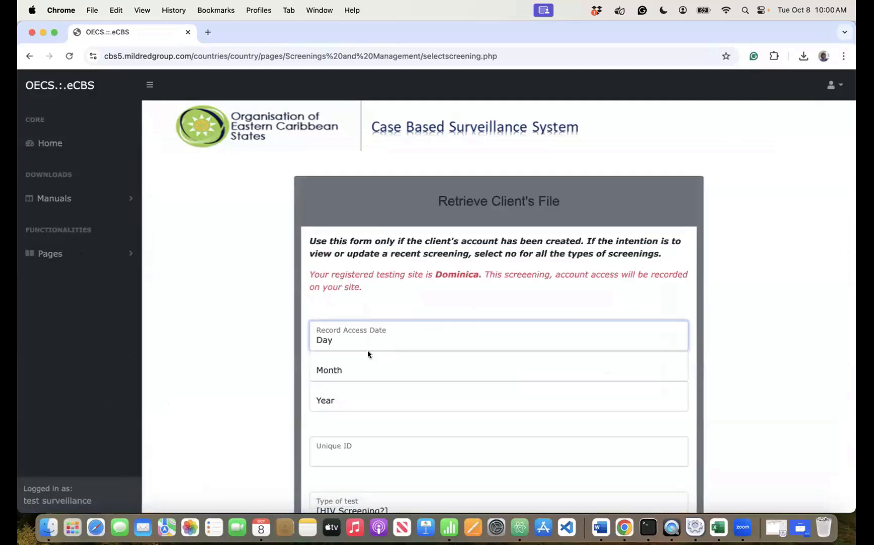
type("8")
key("Tab")
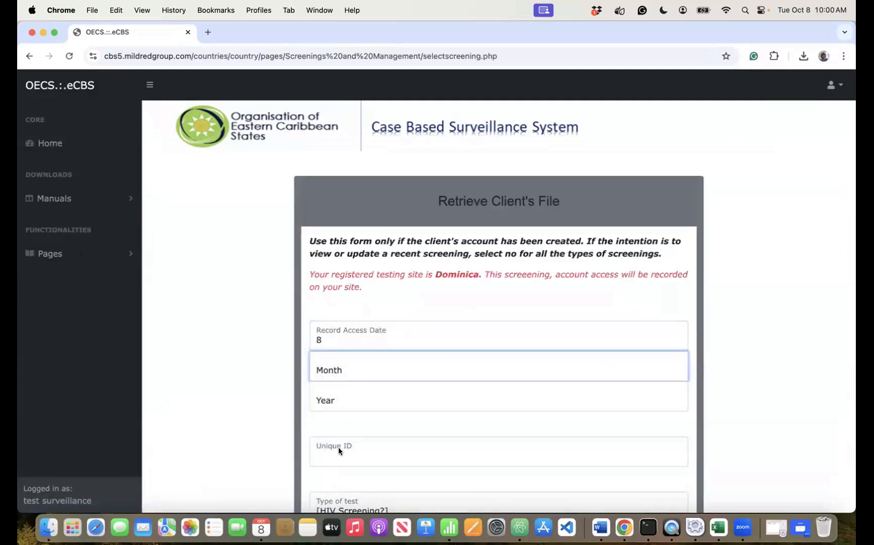
key("space")
left_click(344, 472)
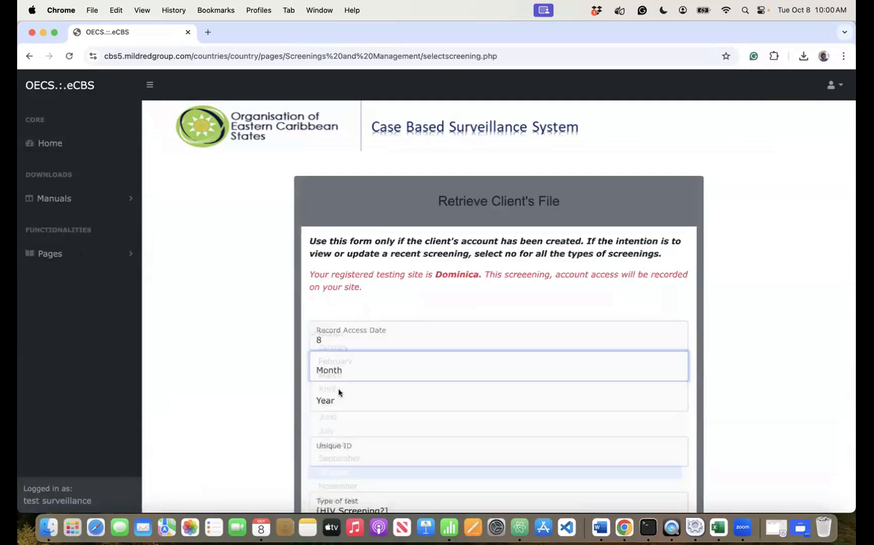
key("Tab")
key("space")
left_click(333, 413)
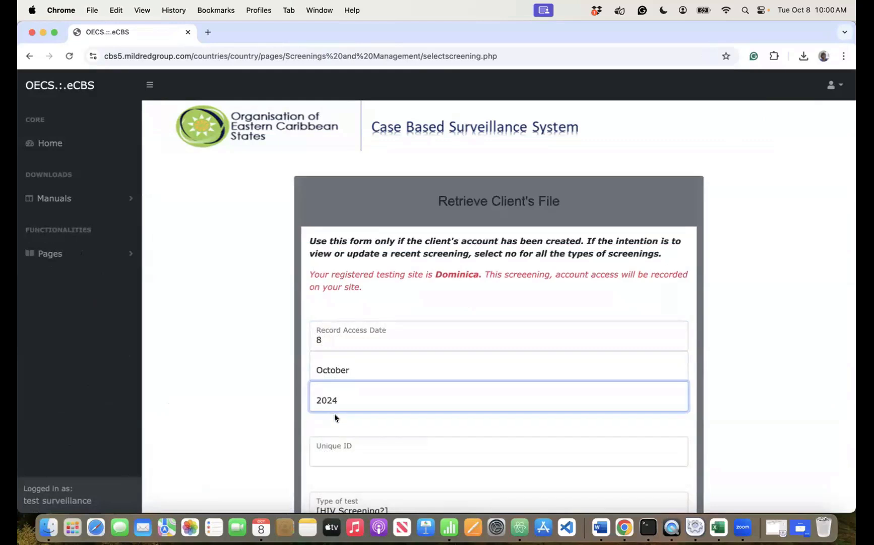
- Enter the client's unique ID and answer No for HIV, TB and other STI screening
left_click(331, 457)
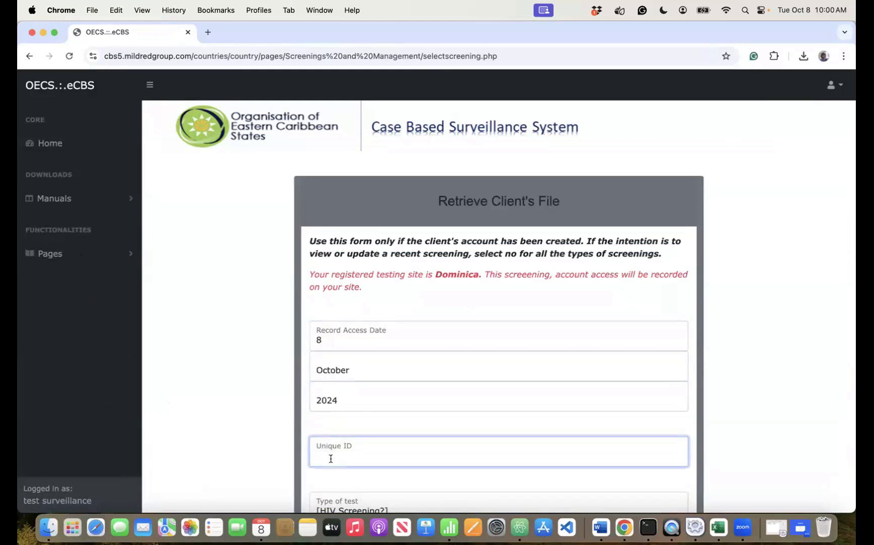
type("eee444")
scroll(249, 394, "down", 3)
left_click(353, 378)
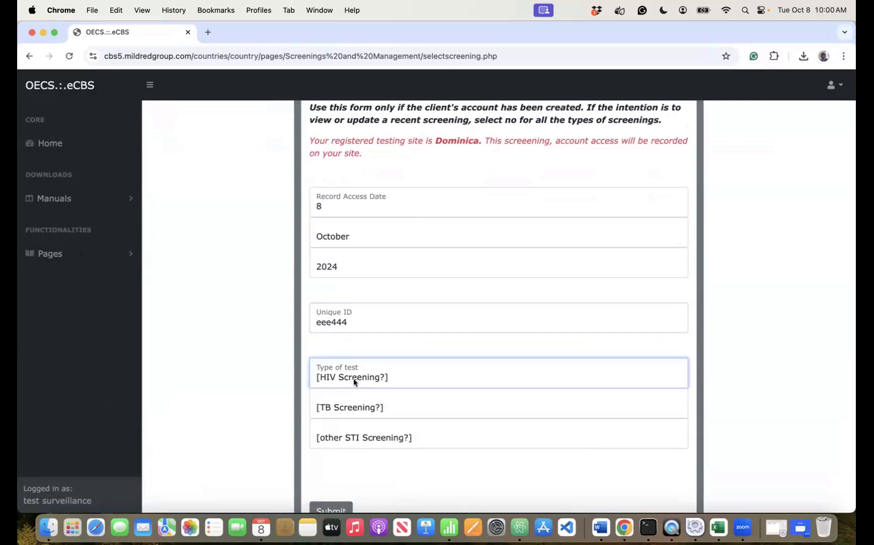
left_click(336, 407)
left_click(337, 407)
left_click(335, 437)
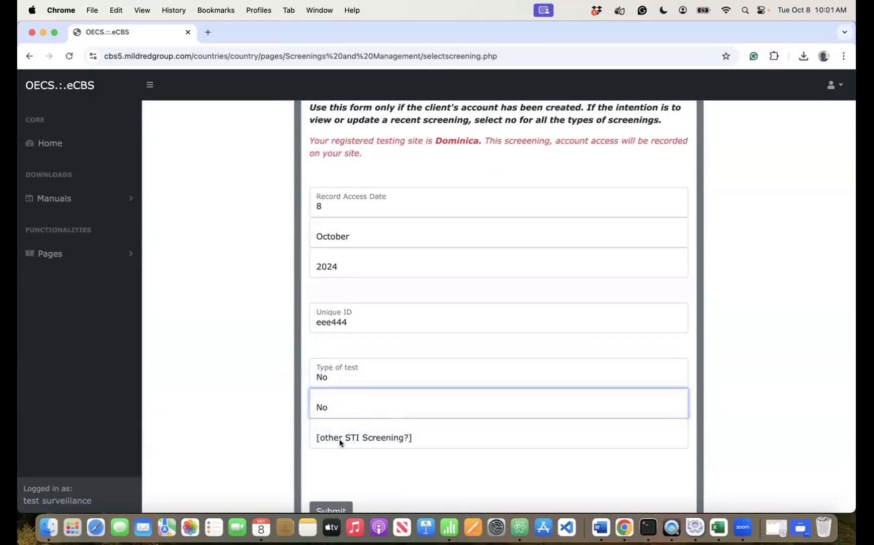
left_click(339, 439)
left_click(329, 456)
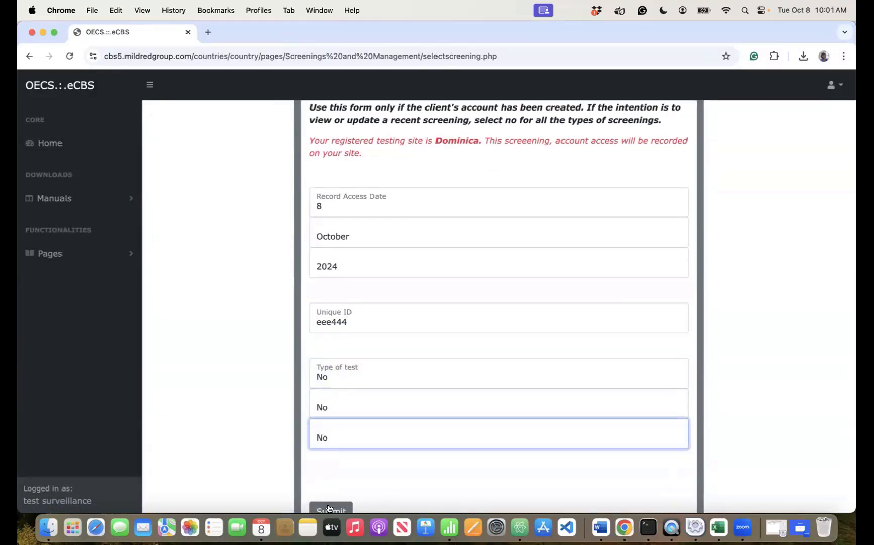
- Submit and confirm the release request, then dismiss the record released message
left_click(331, 508)
left_click(531, 127)
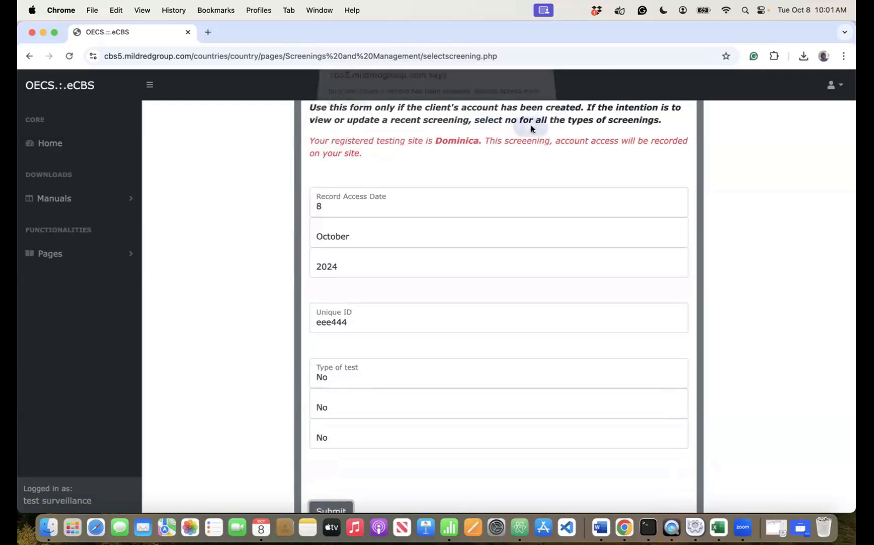
left_click(535, 138)
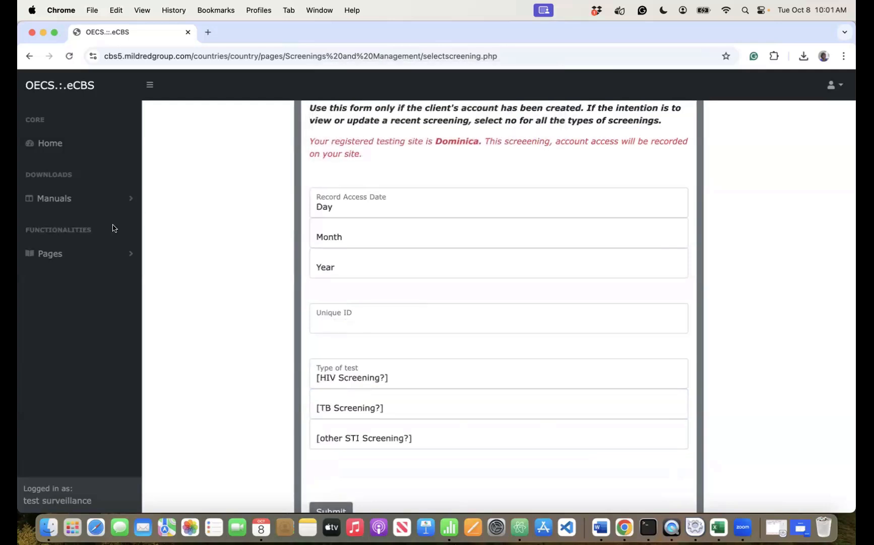
left_click(96, 253)
left_click(71, 291)
- Collect the client's file by unique ID and scroll through its risk summary and client information
left_click(64, 400)
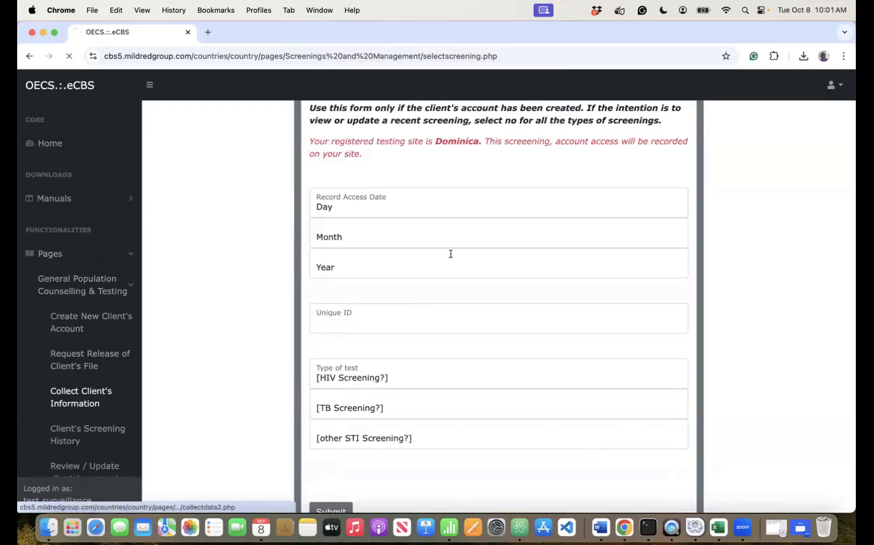
left_click(291, 310)
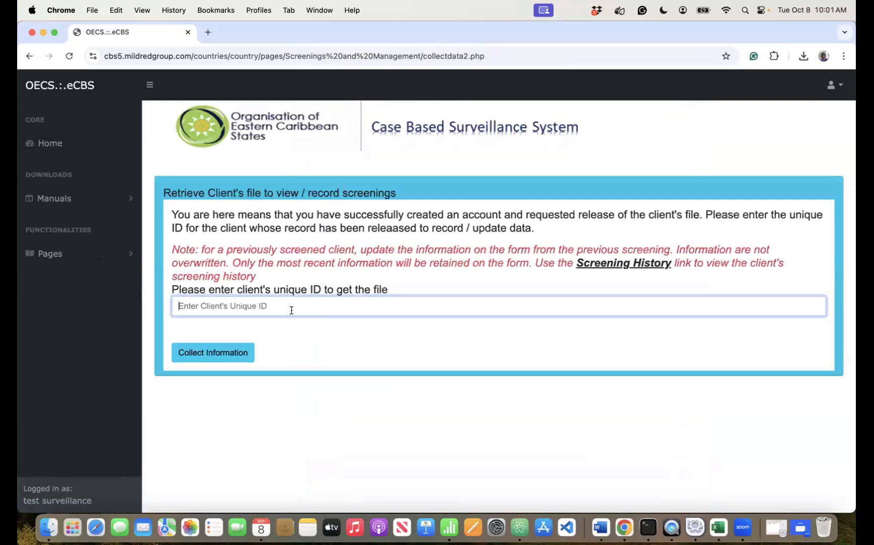
type("eee444")
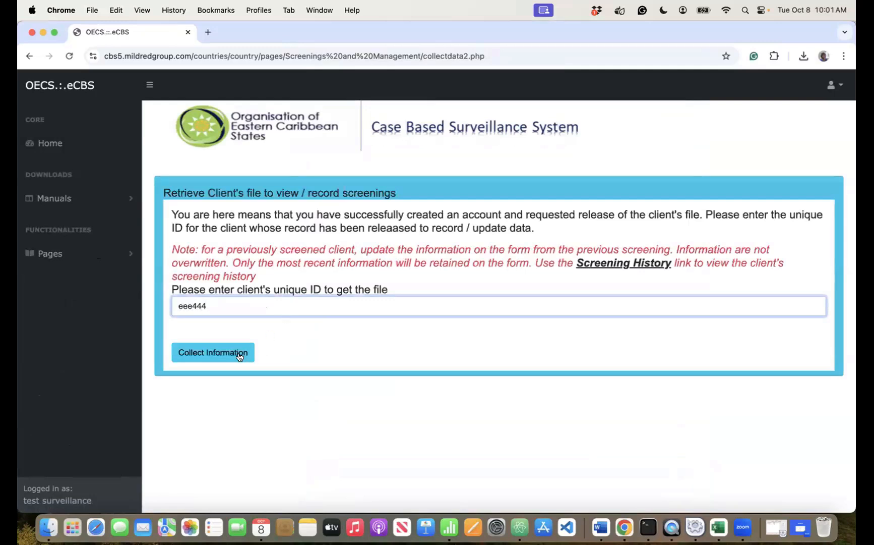
left_click(240, 353)
scroll(352, 334, "down", 3)
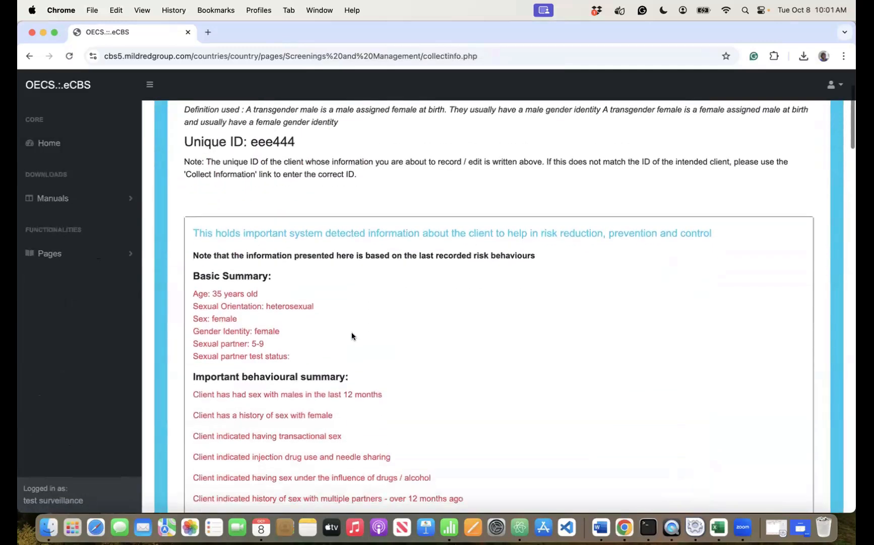
scroll(352, 334, "down", 3)
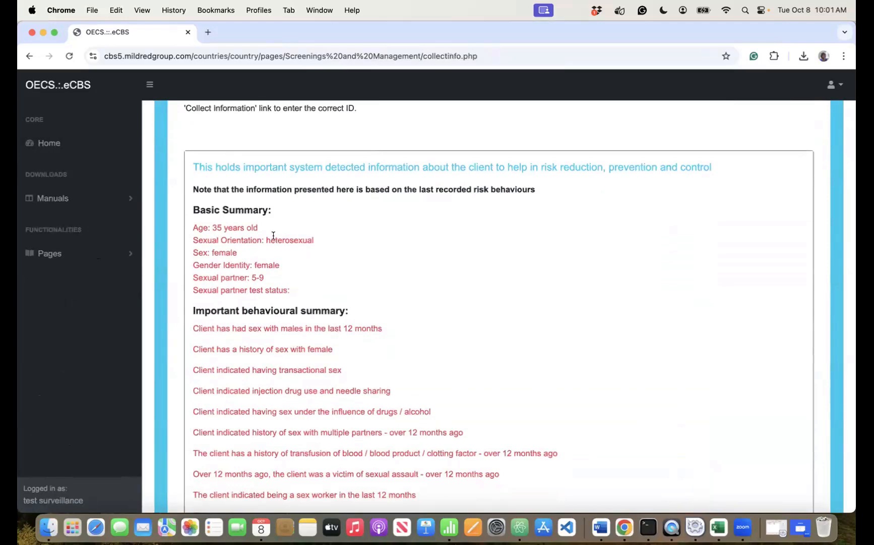
scroll(289, 238, "up", 6)
scroll(288, 238, "down", 12)
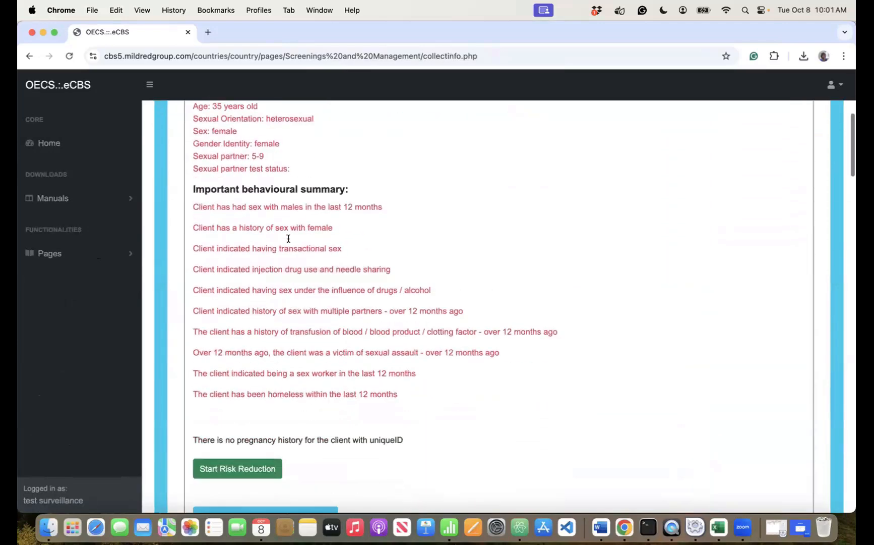
scroll(288, 238, "up", 1)
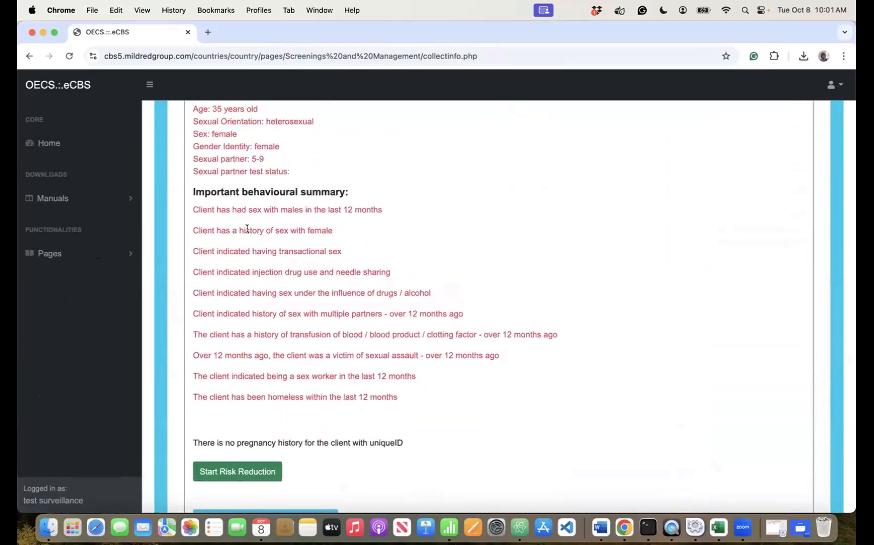
scroll(279, 398, "down", 15)
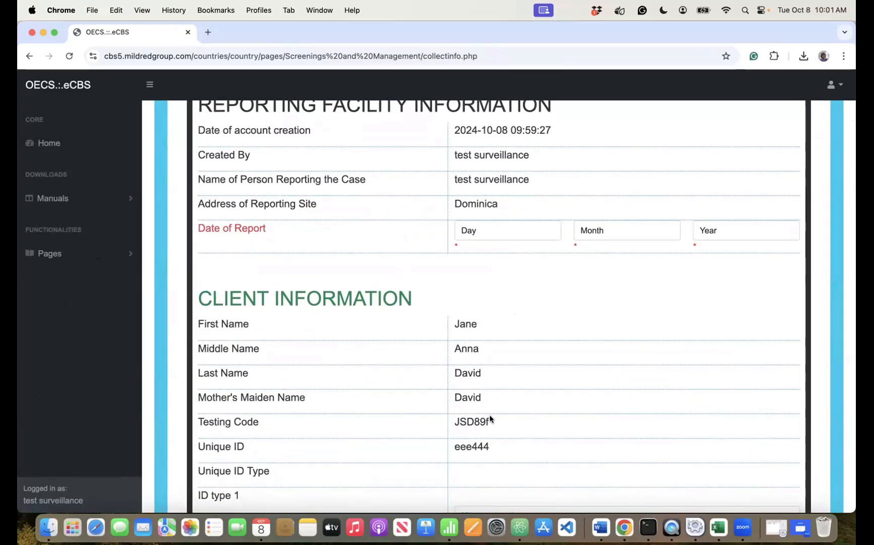
left_click_drag(490, 415, 456, 323)
left_click(486, 442)
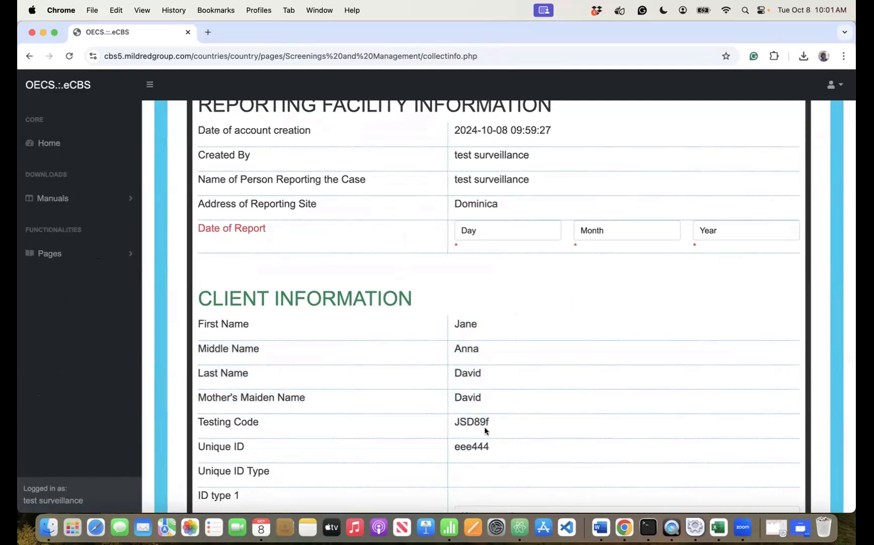
scroll(484, 428, "down", 15)
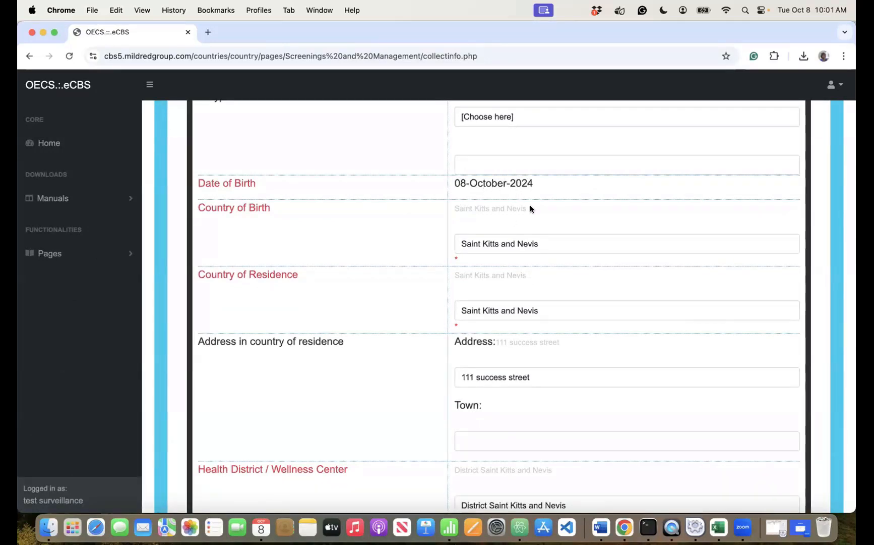
left_click(506, 165)
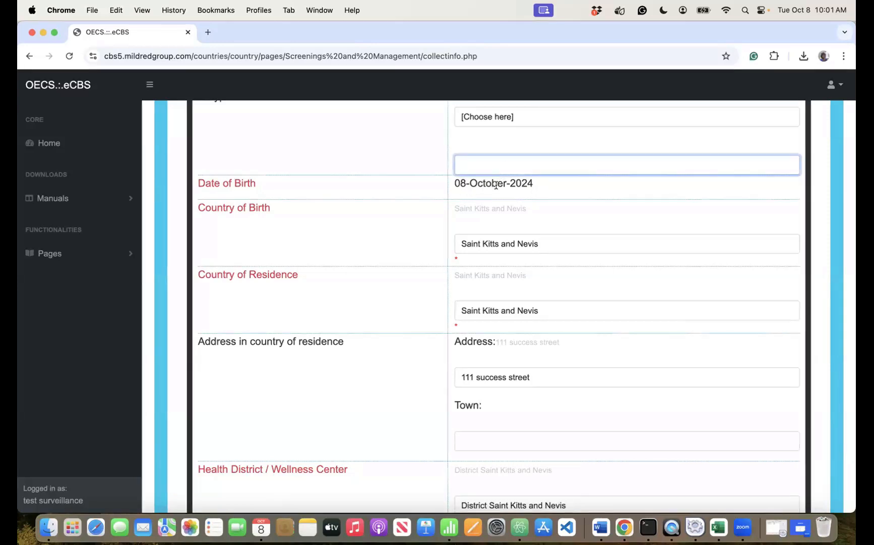
left_click(498, 185)
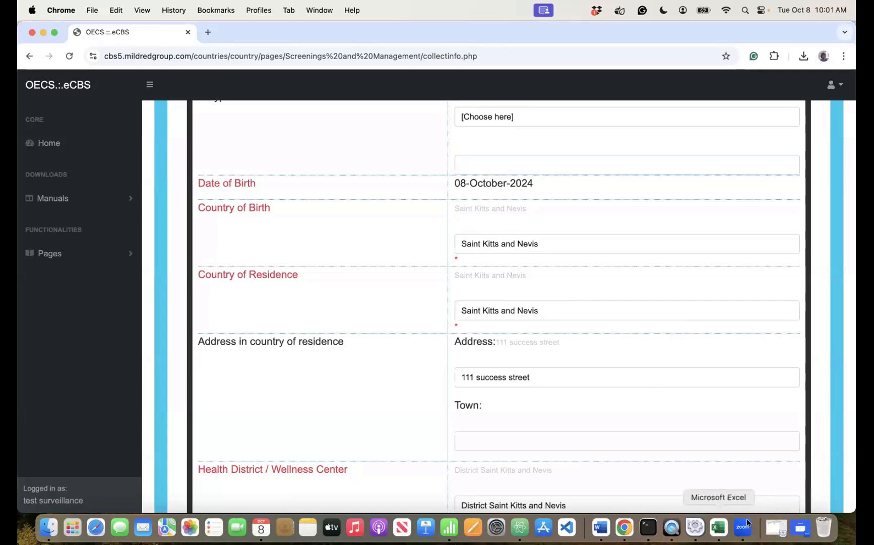
left_click_drag(538, 183, 445, 184)
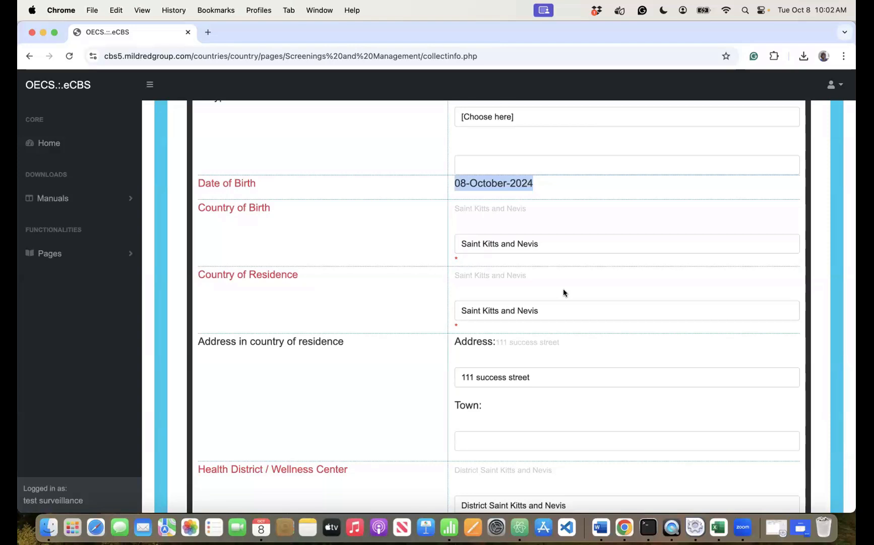
left_click(542, 182)
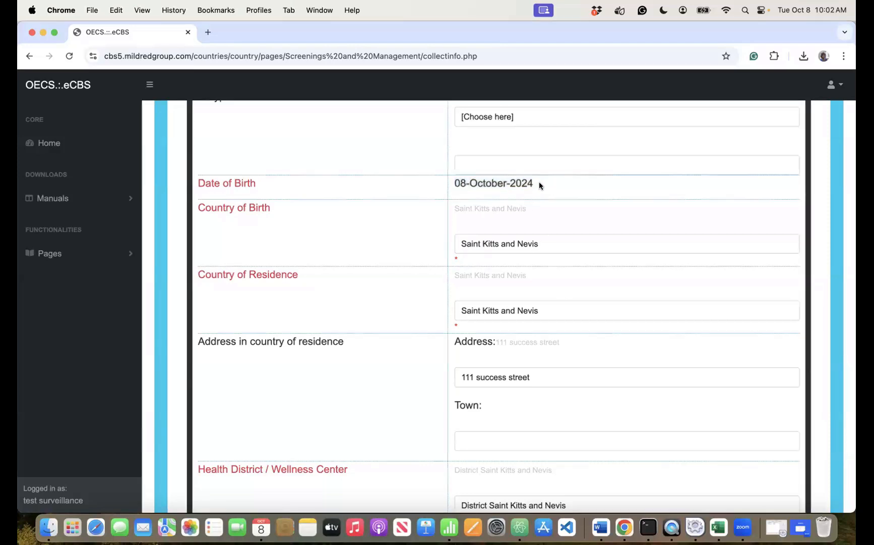
triple_click(463, 180)
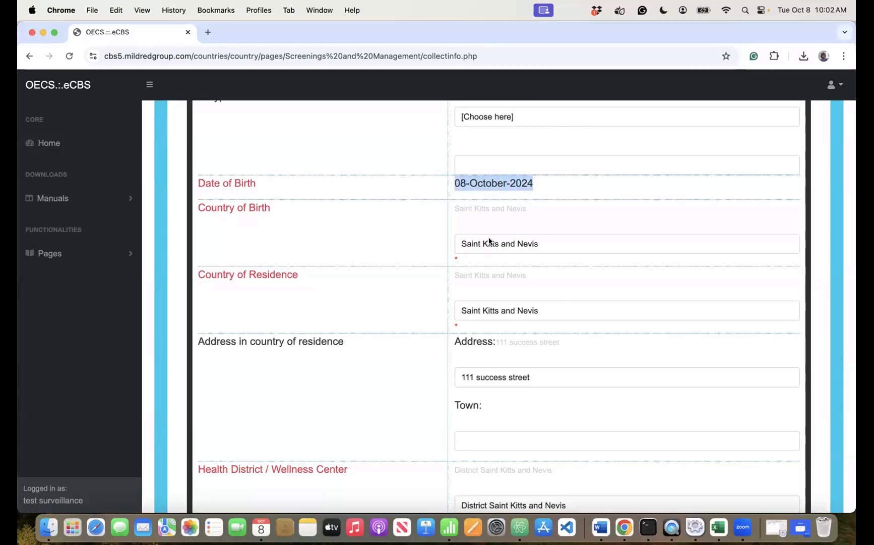
scroll(489, 239, "down", 3)
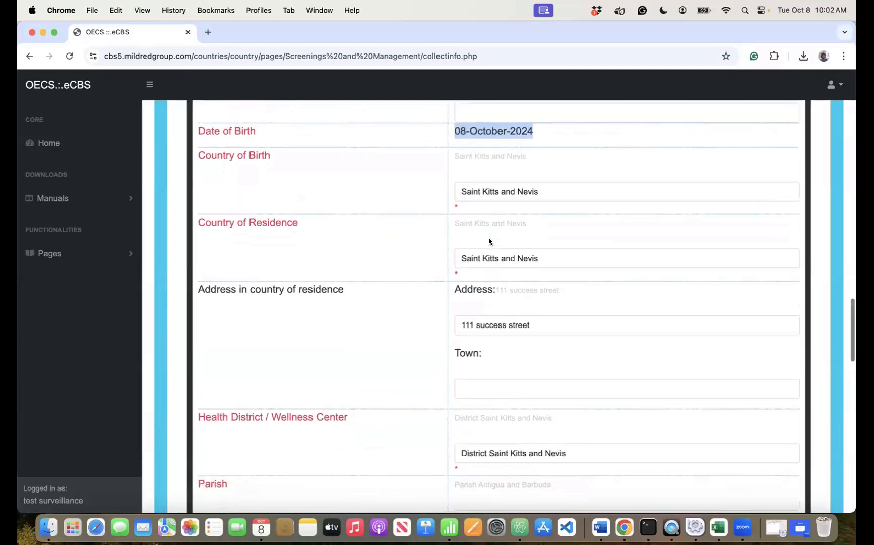
scroll(489, 241, "up", 1)
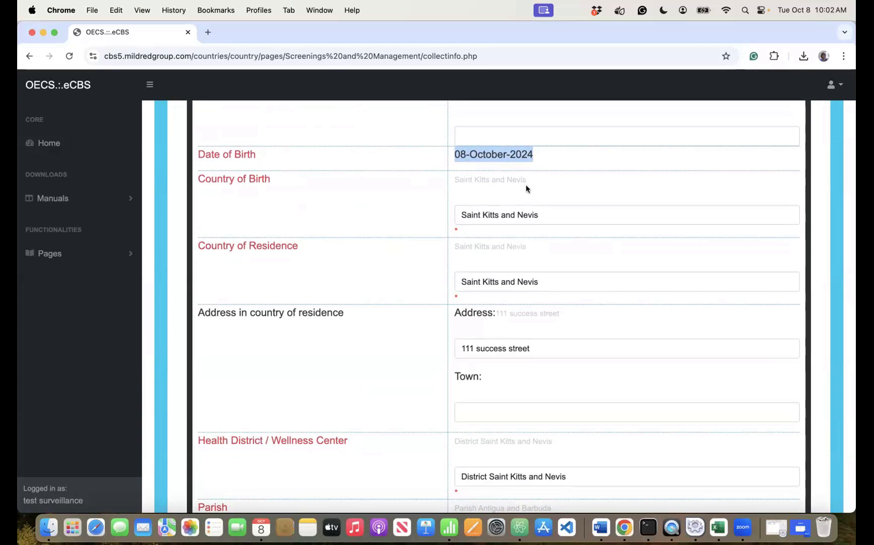
scroll(526, 186, "down", 5)
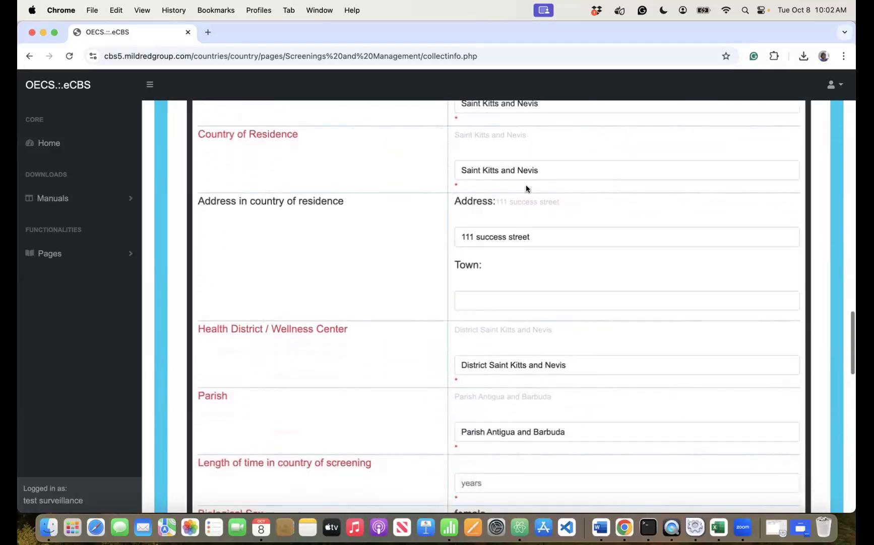
scroll(526, 185, "down", 5)
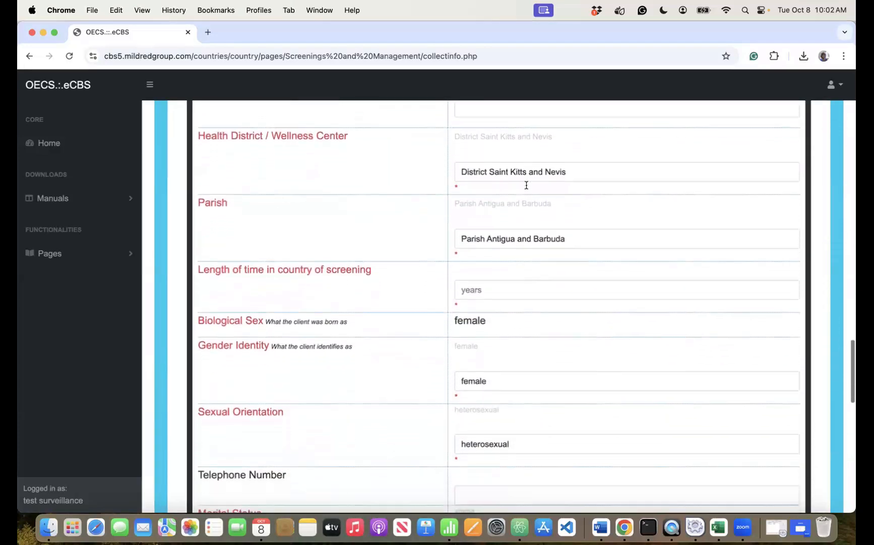
scroll(526, 185, "down", 9)
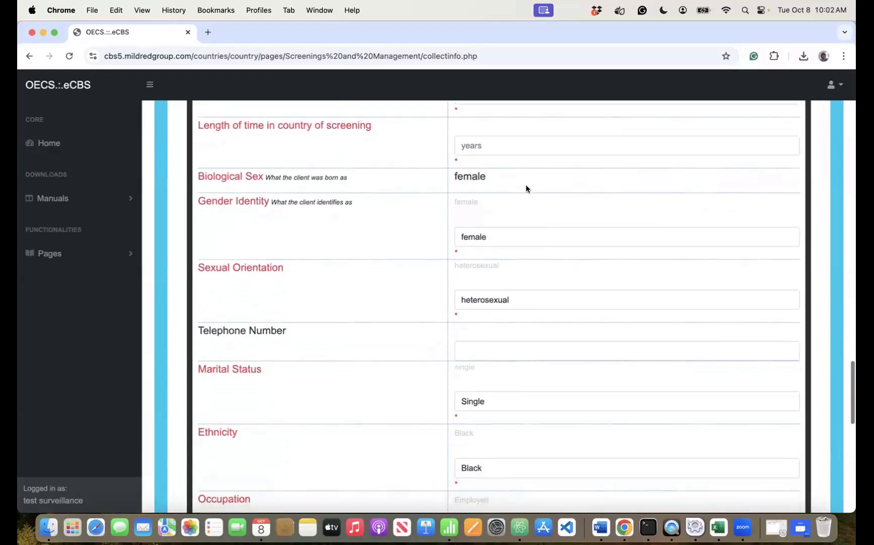
scroll(526, 189, "down", 10)
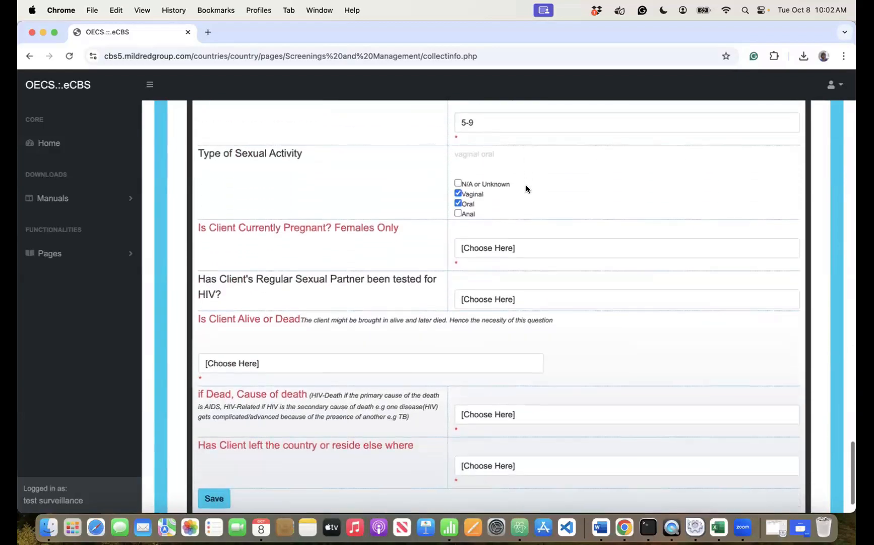
scroll(484, 311, "down", 1)
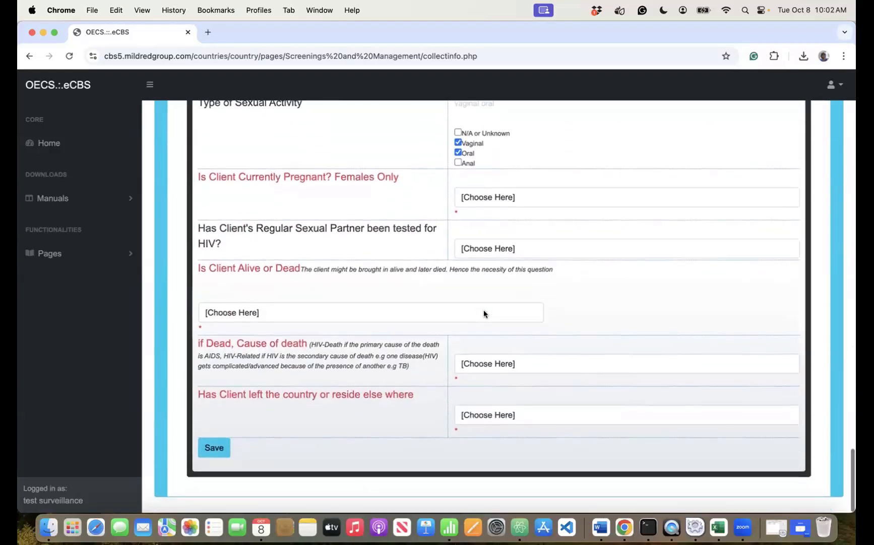
scroll(484, 312, "up", 5)
scroll(483, 309, "up", 20)
scroll(484, 310, "down", 10)
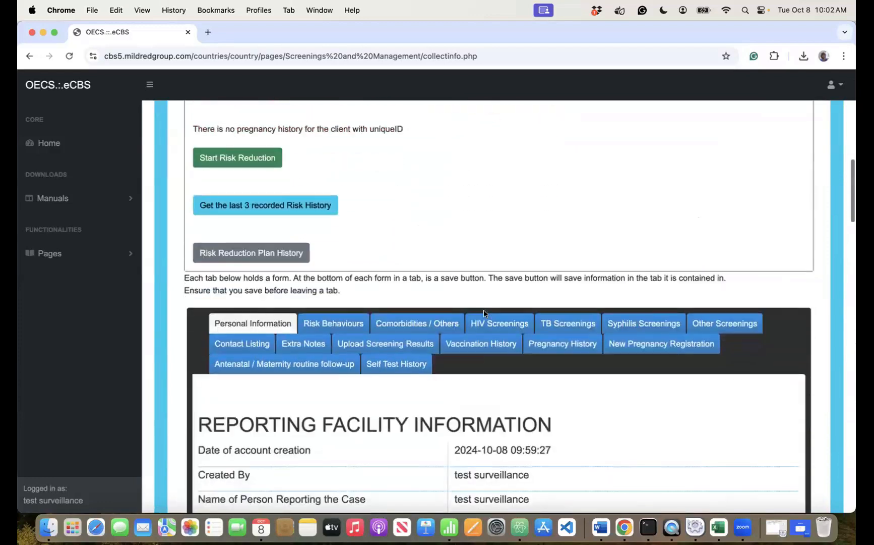
- Inspect the client's Risk Behaviours and Comorbidities / Others forms
left_click(359, 302)
scroll(530, 375, "down", 10)
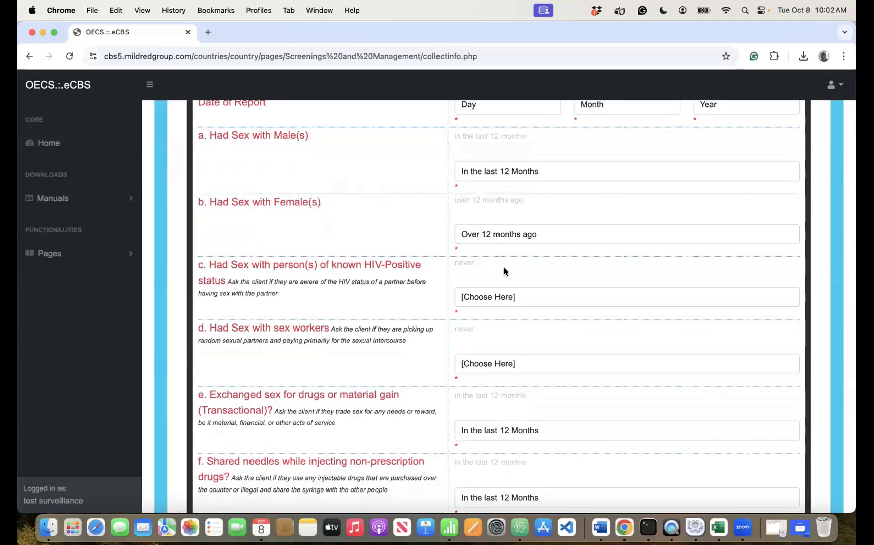
scroll(504, 271, "up", 13)
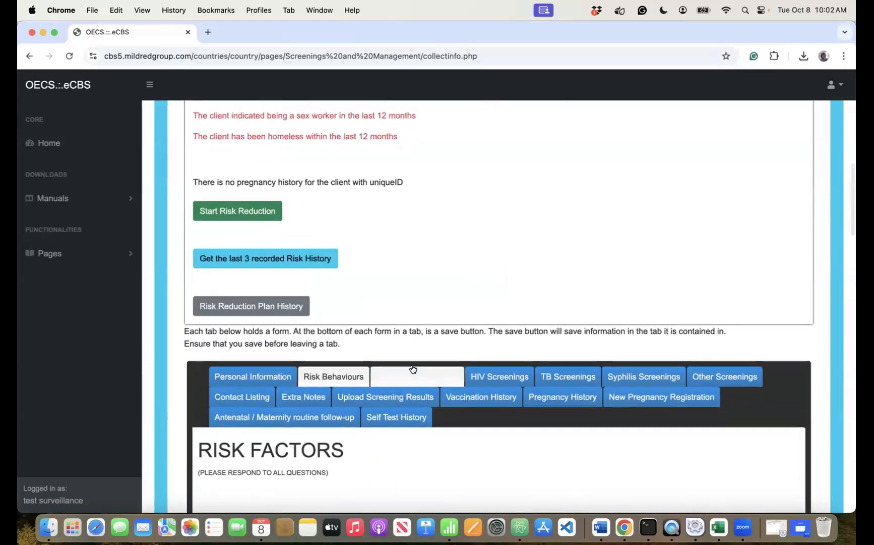
left_click(413, 371)
scroll(522, 394, "down", 10)
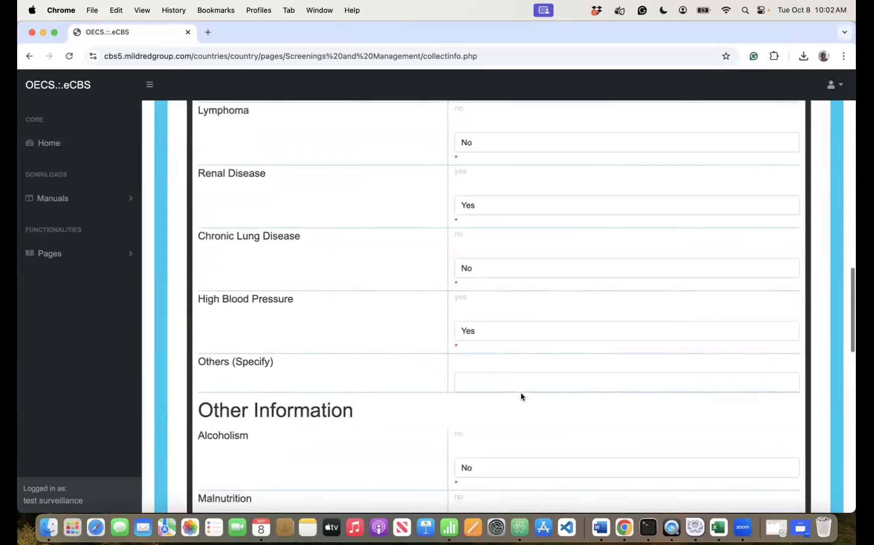
scroll(521, 392, "up", 10)
- Review the HIV, TB, Syphilis and Other Screenings tabs, ending on the reactive HIV Rapid Test record
left_click(499, 270)
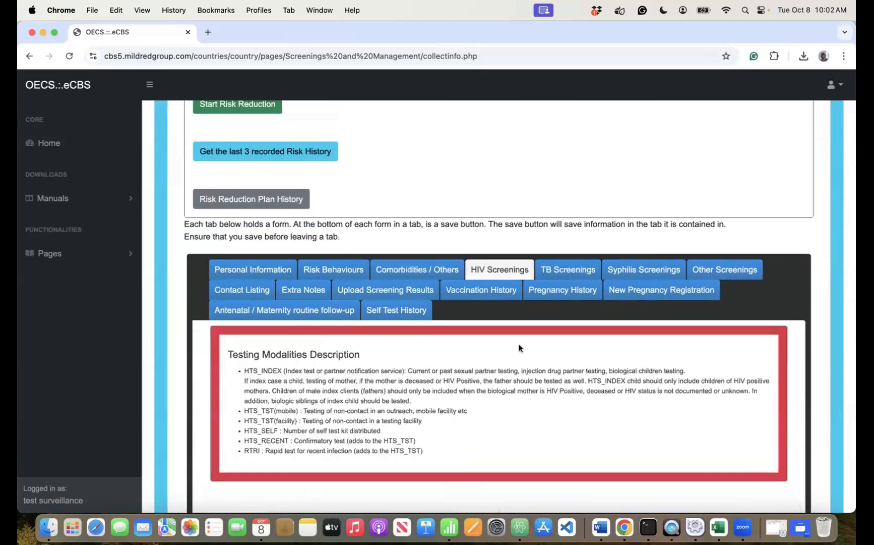
scroll(519, 348, "down", 8)
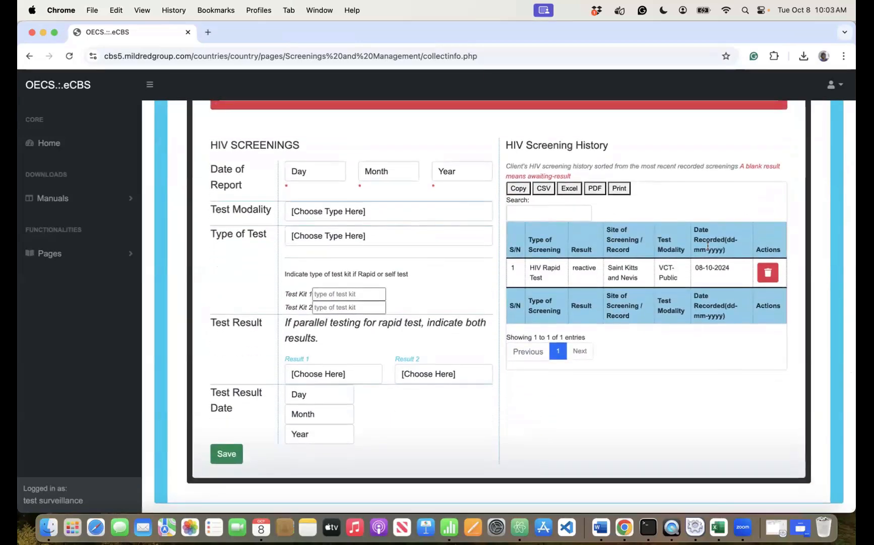
scroll(714, 273, "up", 5)
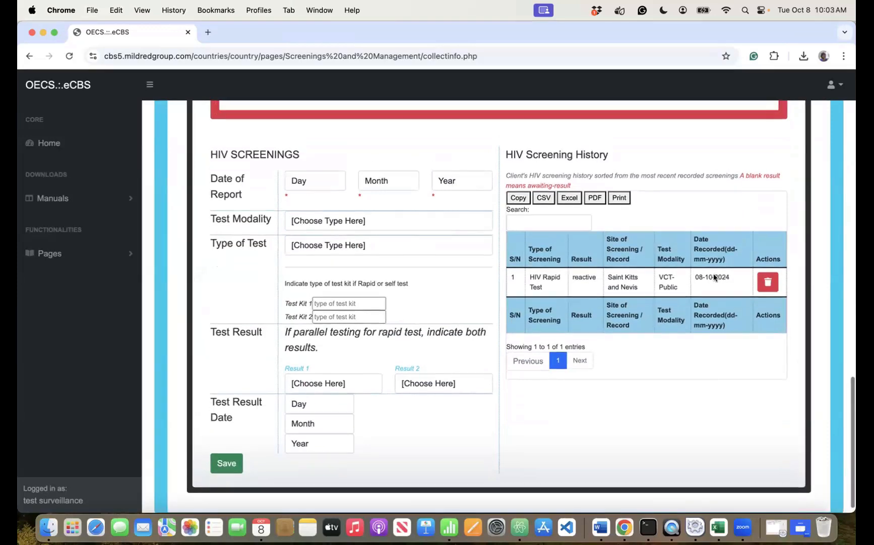
left_click(557, 173)
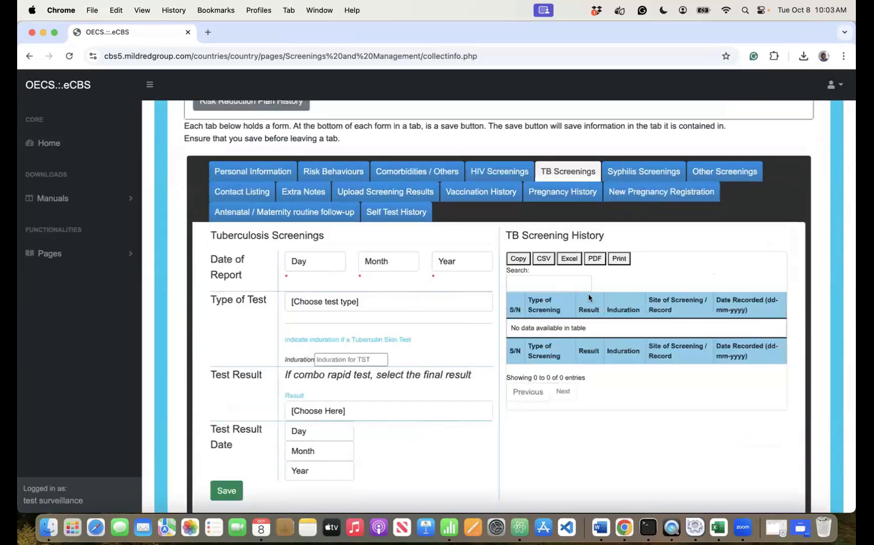
left_click(641, 170)
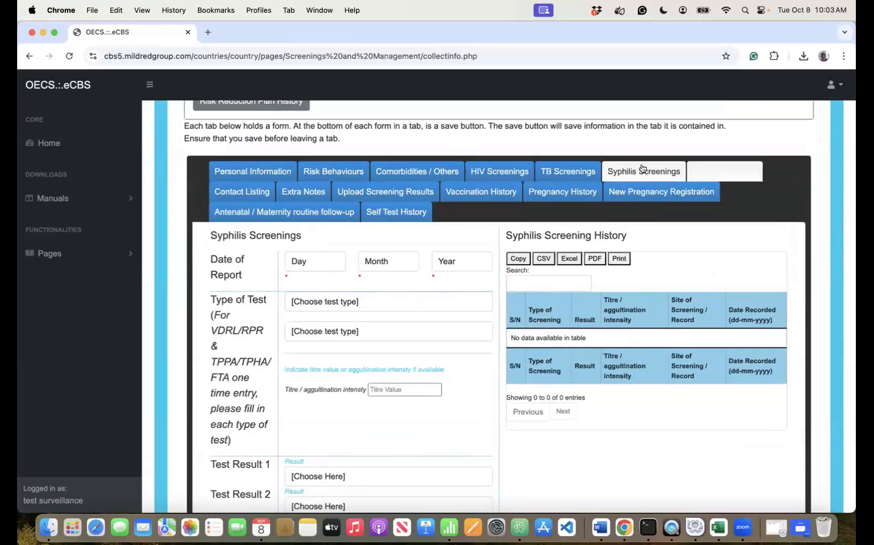
left_click(489, 172)
left_click(737, 176)
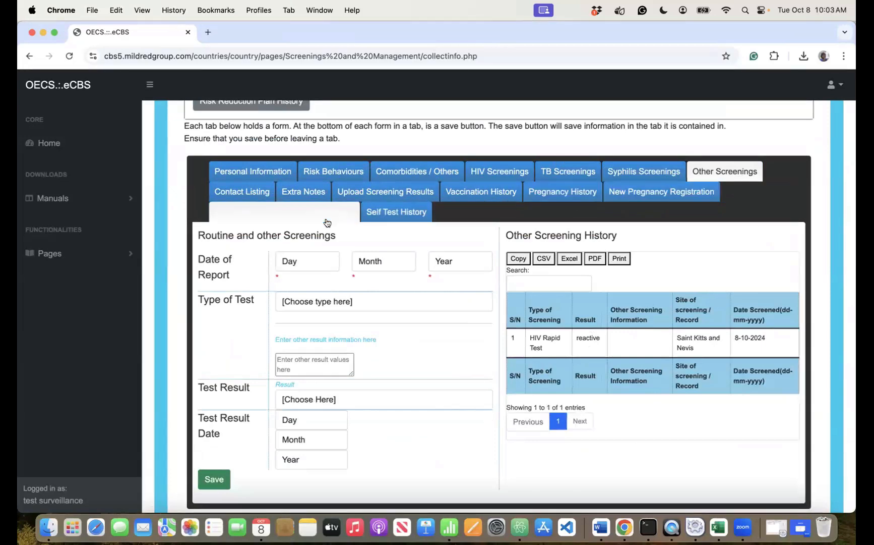
- Scroll through the imported Risk Factors answers, questions a through w, down to Save and back
left_click(333, 173)
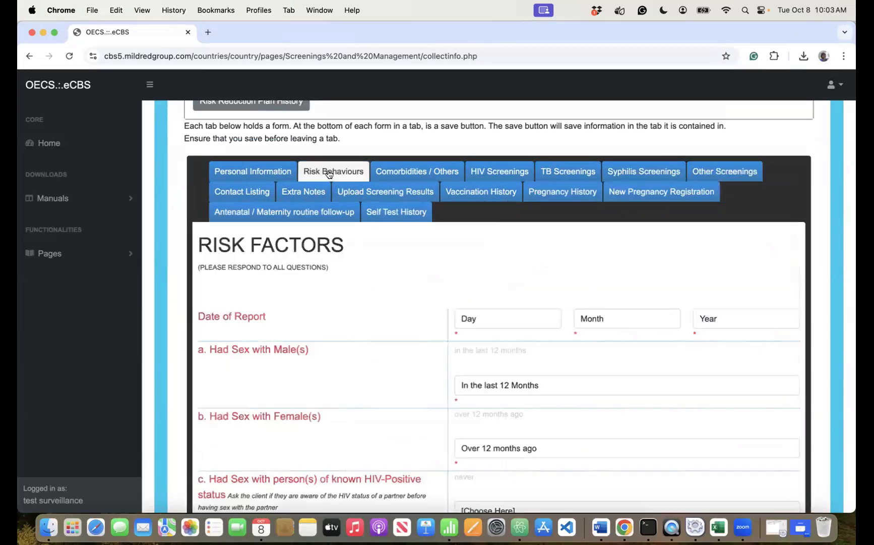
scroll(415, 353, "down", 5)
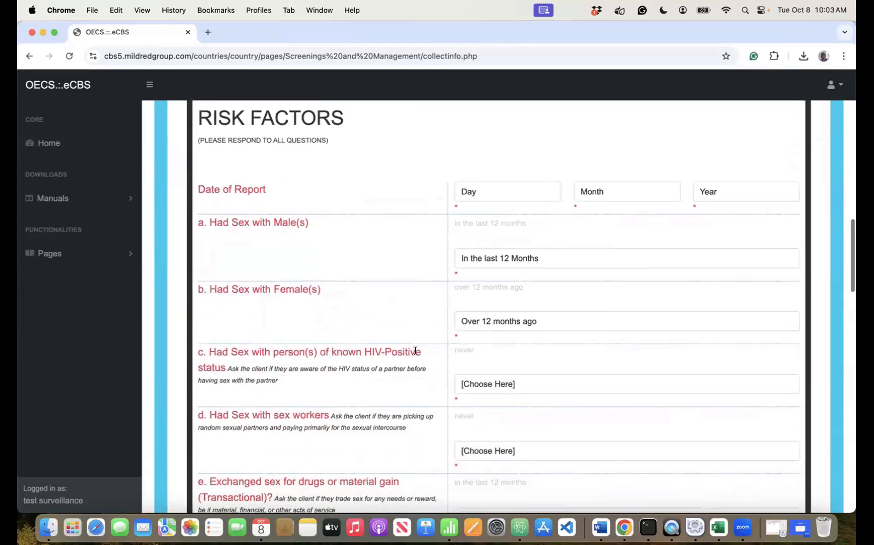
scroll(416, 354, "down", 7)
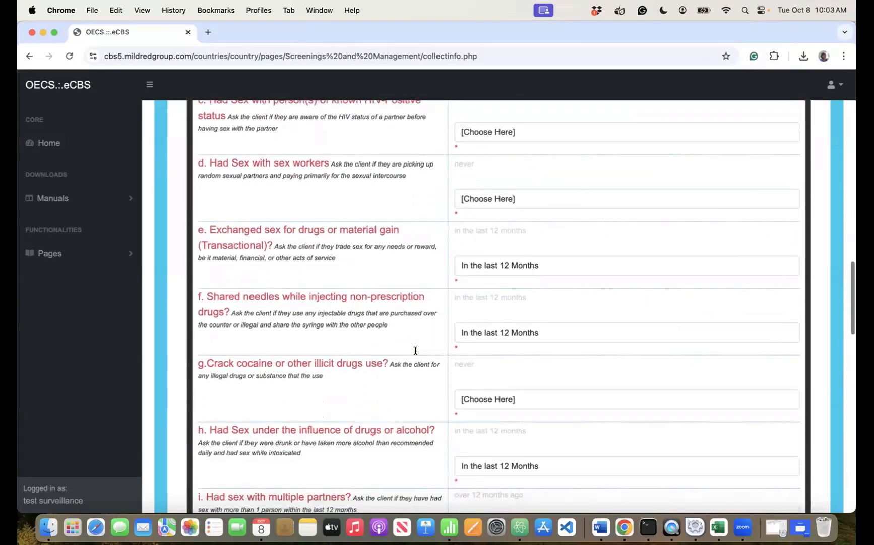
scroll(415, 354, "up", 10)
scroll(416, 354, "down", 15)
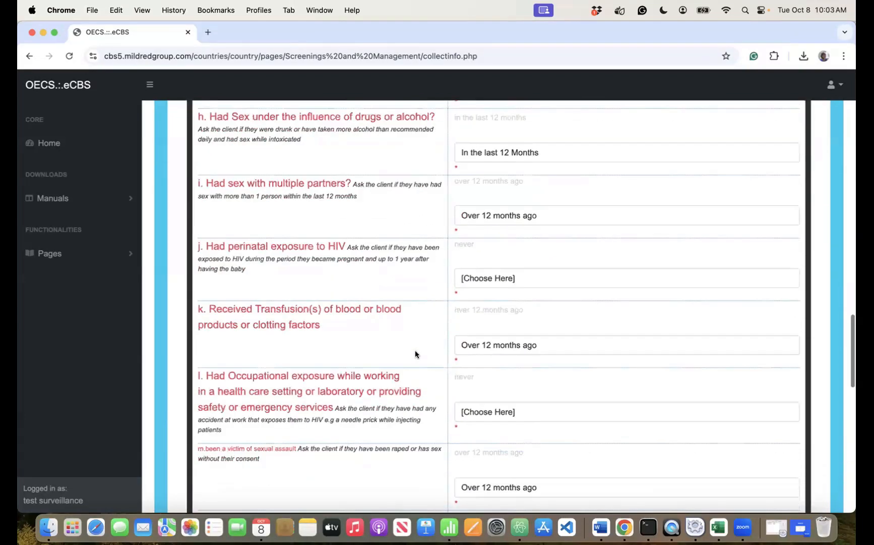
scroll(415, 354, "down", 8)
scroll(415, 354, "up", 20)
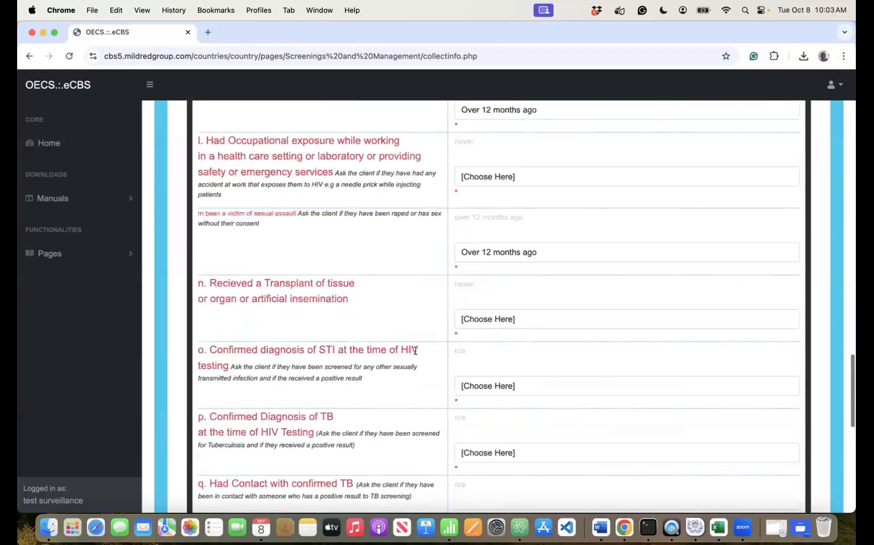
scroll(415, 354, "up", 3)
scroll(415, 350, "down", 15)
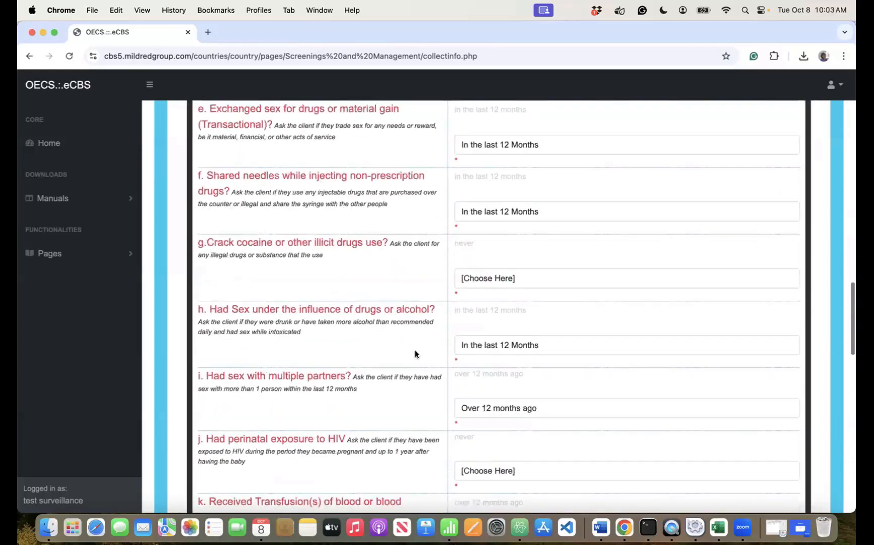
scroll(416, 350, "down", 5)
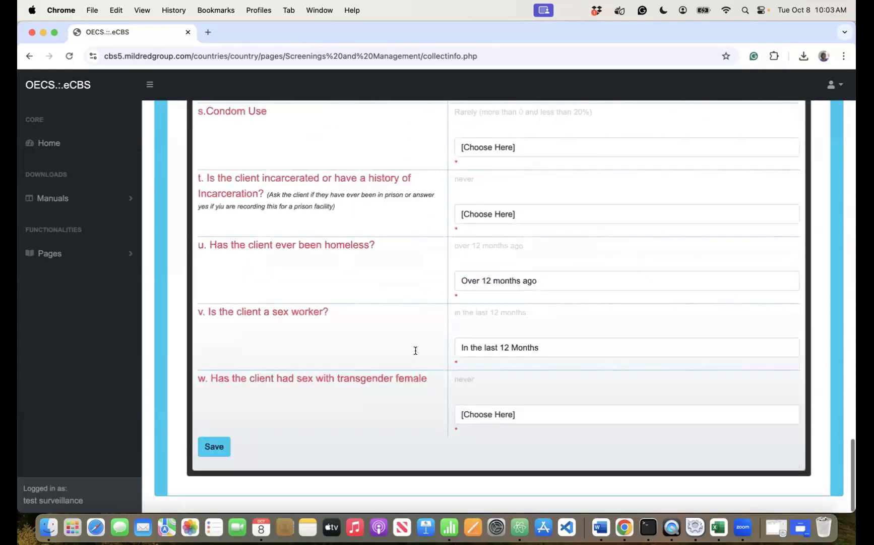
scroll(415, 350, "up", 10)
scroll(416, 354, "up", 12)
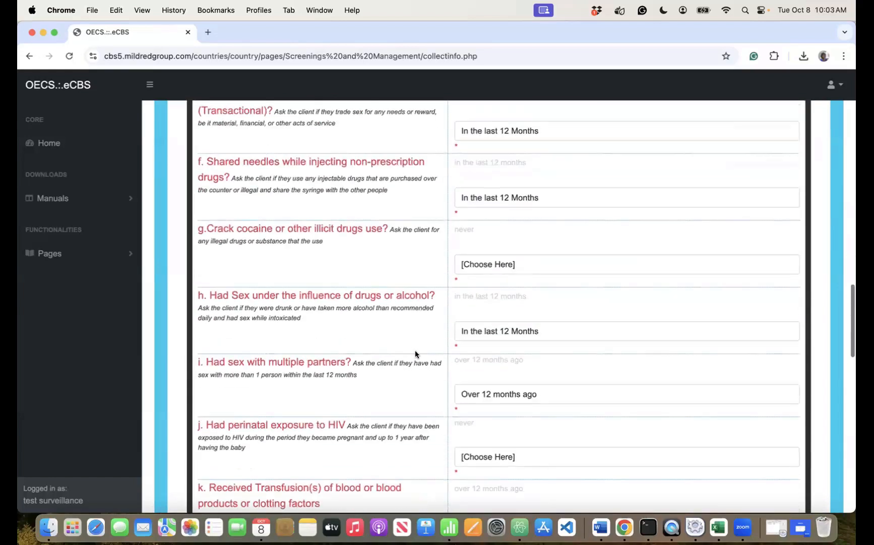
scroll(416, 354, "up", 1)
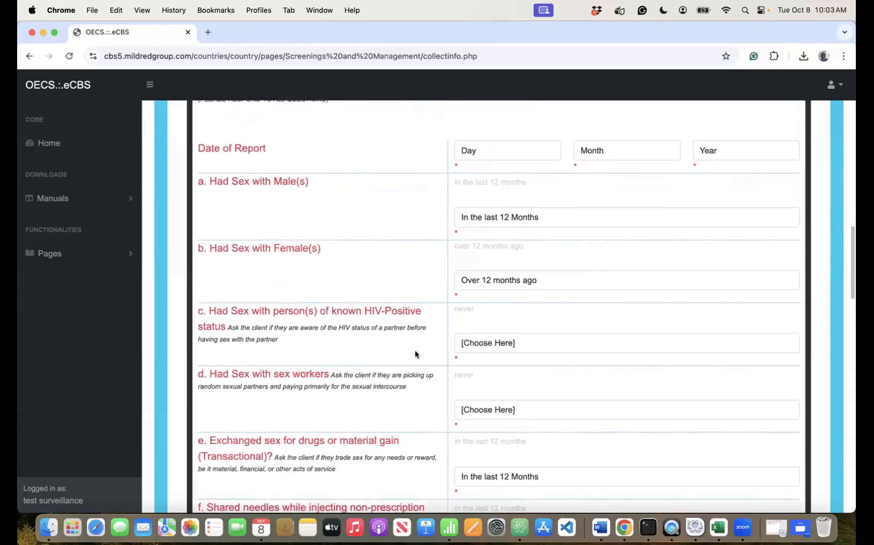
scroll(416, 353, "up", 5)
- Check the Personal Information date of birth, then the Basic Summary: age 35, female, heterosexual
left_click(236, 225)
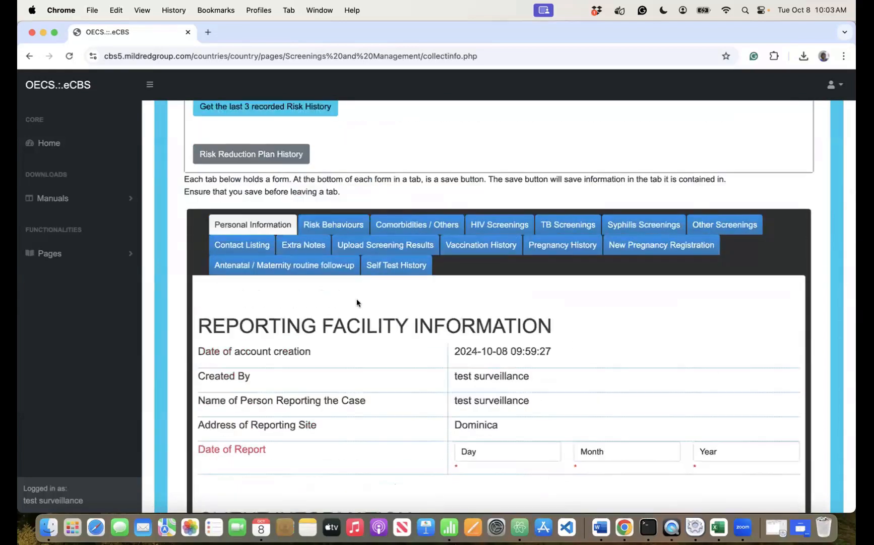
scroll(587, 507, "down", 5)
scroll(587, 507, "down", 8)
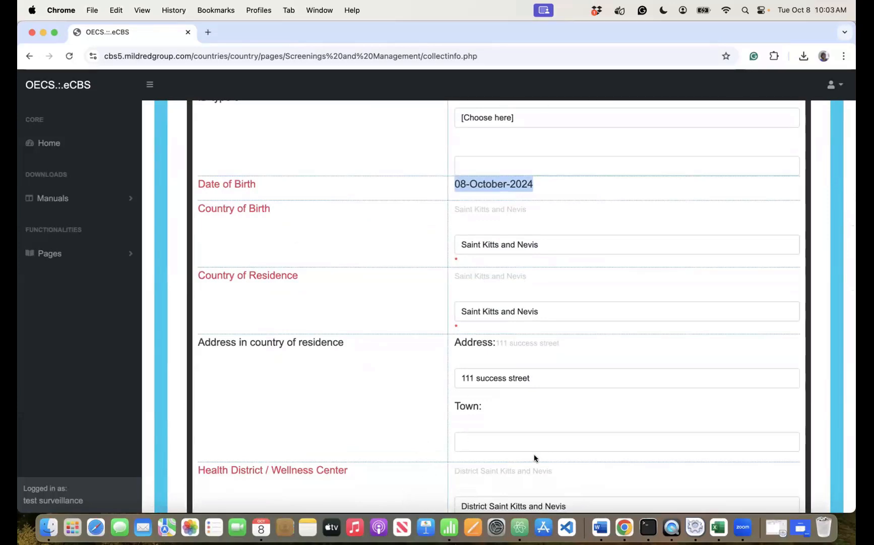
scroll(534, 456, "up", 2)
scroll(534, 454, "up", 20)
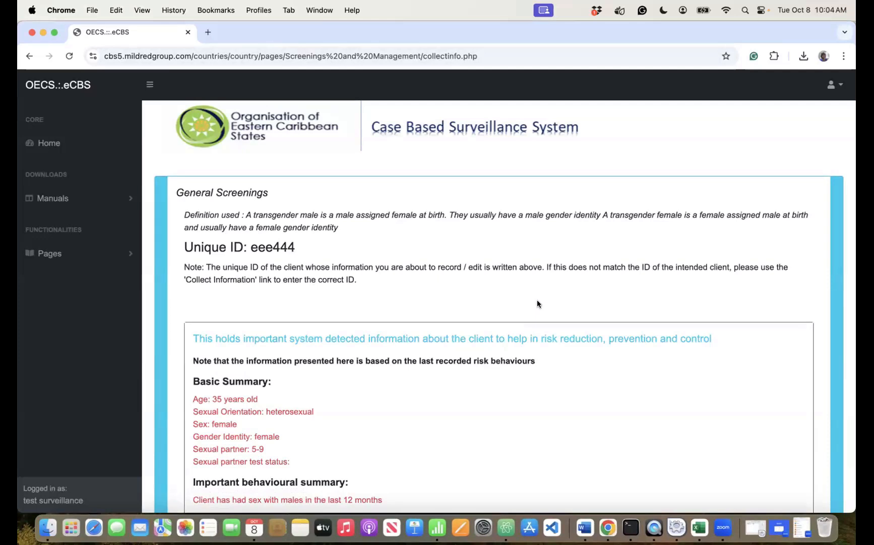
scroll(538, 302, "down", 3)
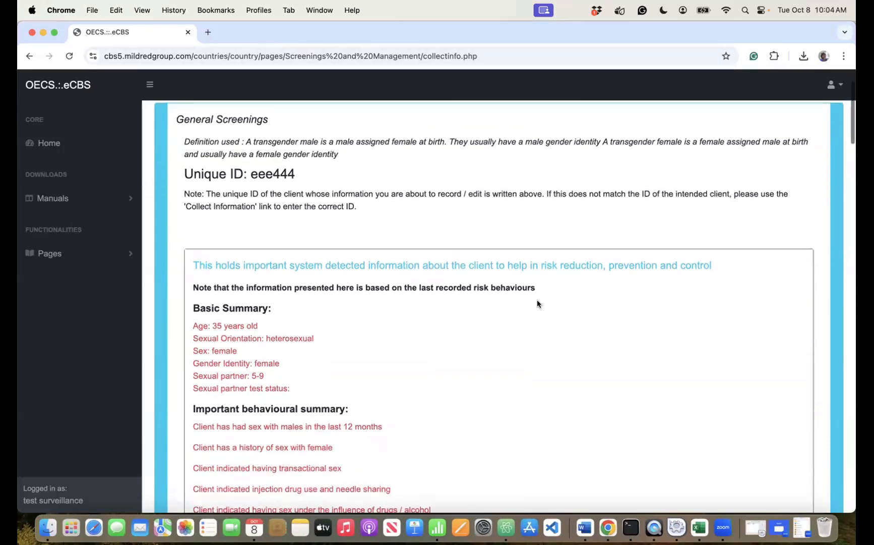
scroll(538, 302, "up", 3)
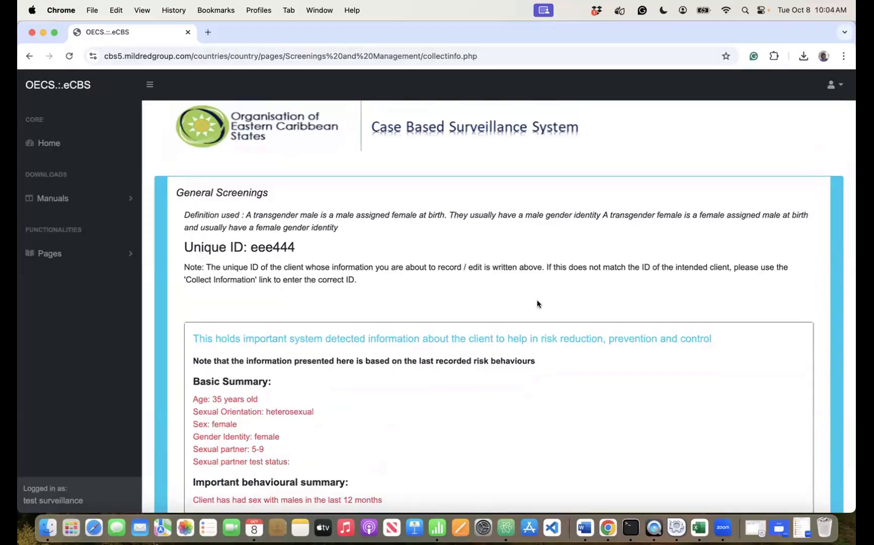
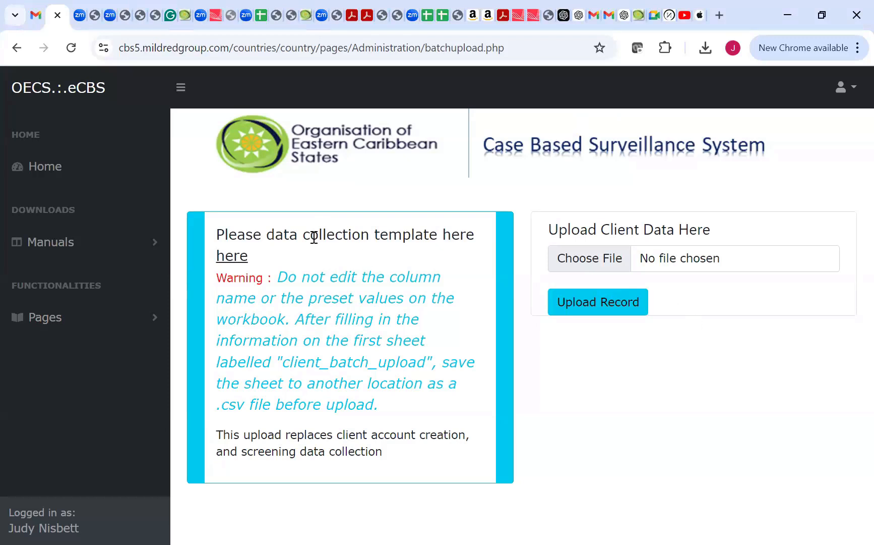
- Download upload_template.xlsx from the 'here' link and open it in Excel
left_click(236, 260)
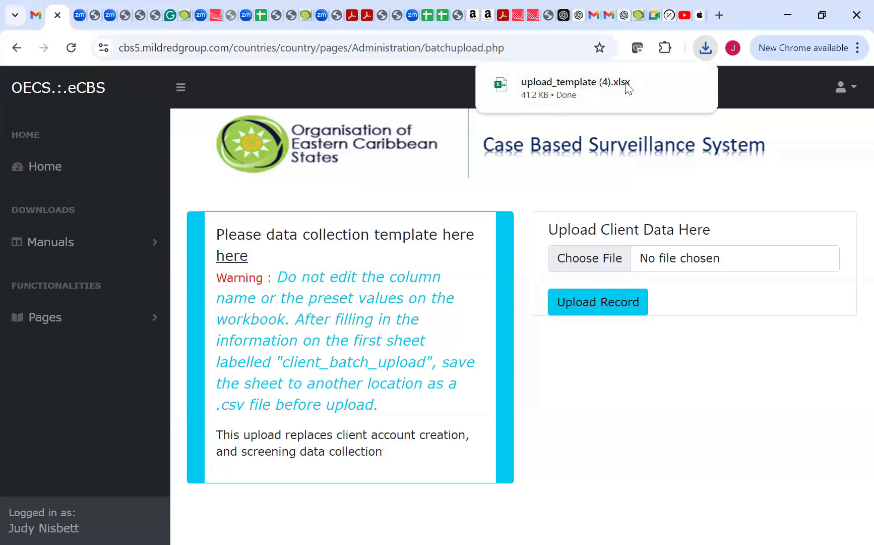
mouse_move(589, 93)
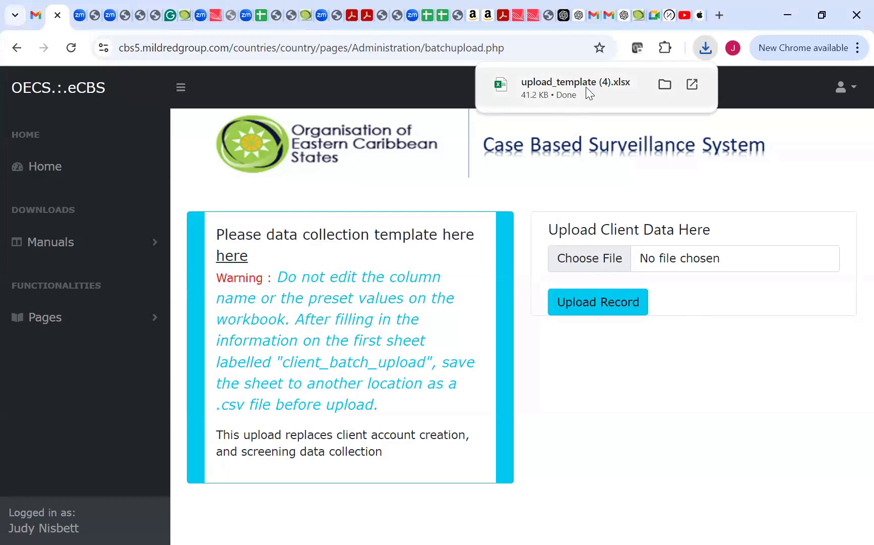
left_click(589, 93)
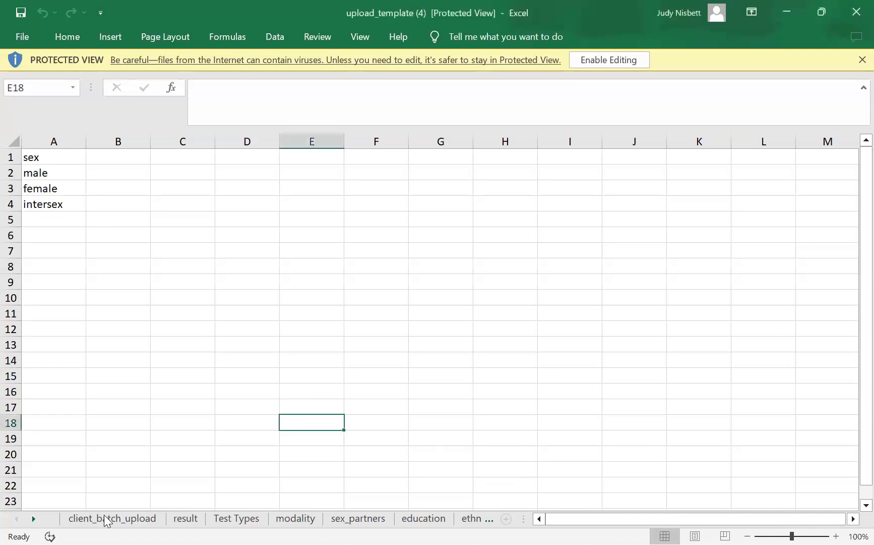
- Scan the client_batch_upload column headers, then the ethnicity, facility_type and testing_sites lookup sheets
left_click(119, 519)
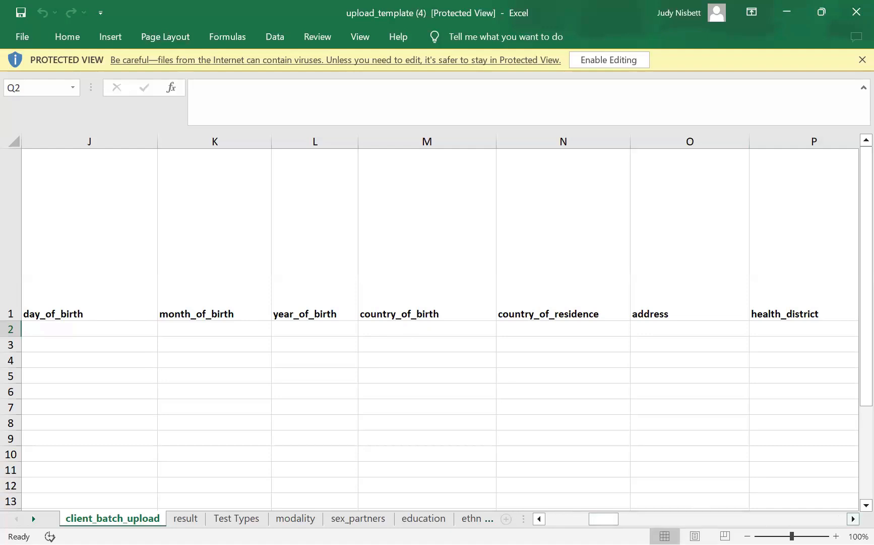
left_click(853, 518)
left_click(853, 518)
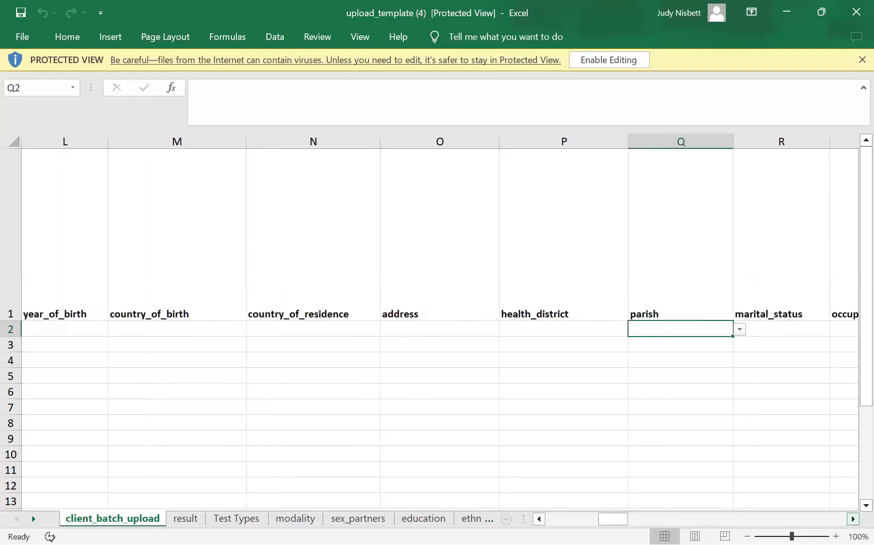
left_click(854, 518)
left_click(853, 518)
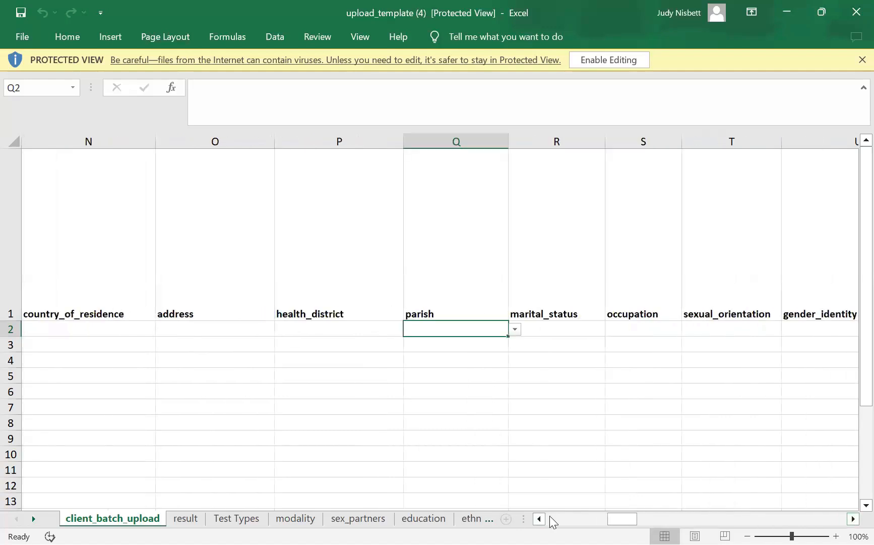
scroll(440, 327, "left", 6)
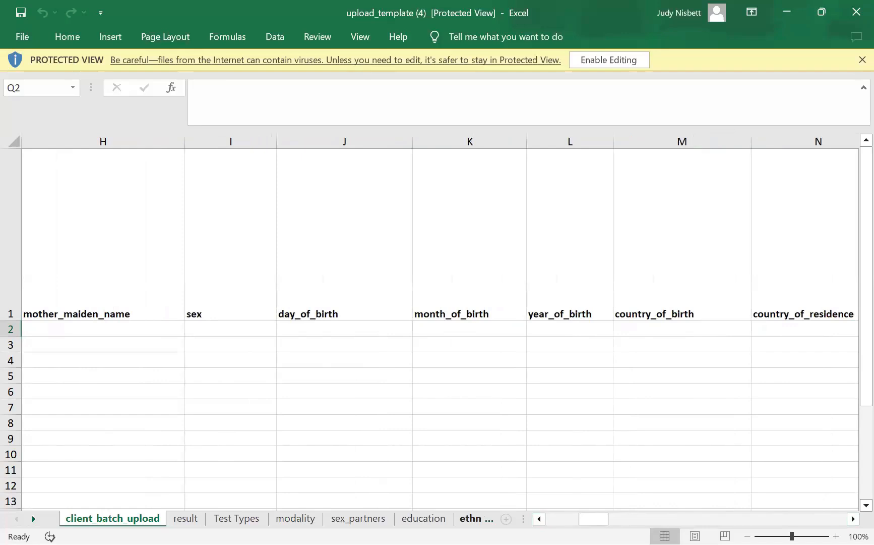
left_click(476, 518)
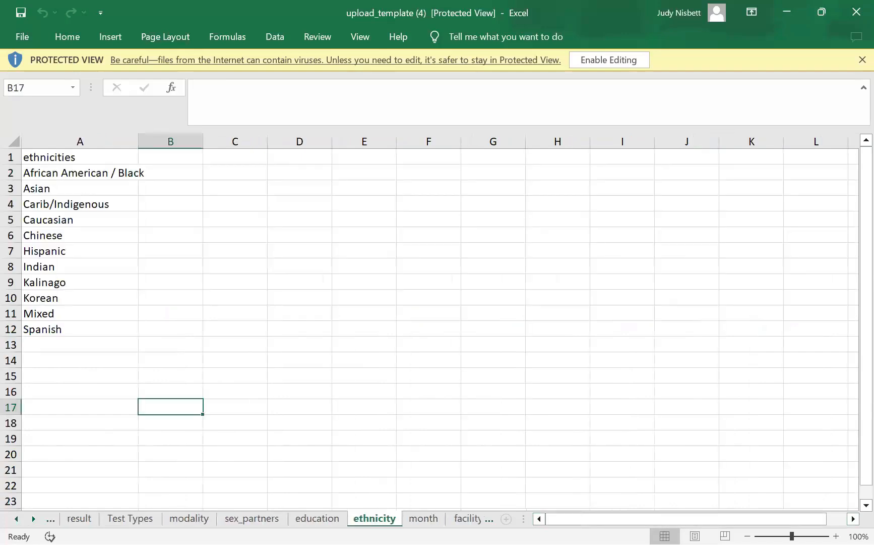
left_click(473, 518, "ctrl")
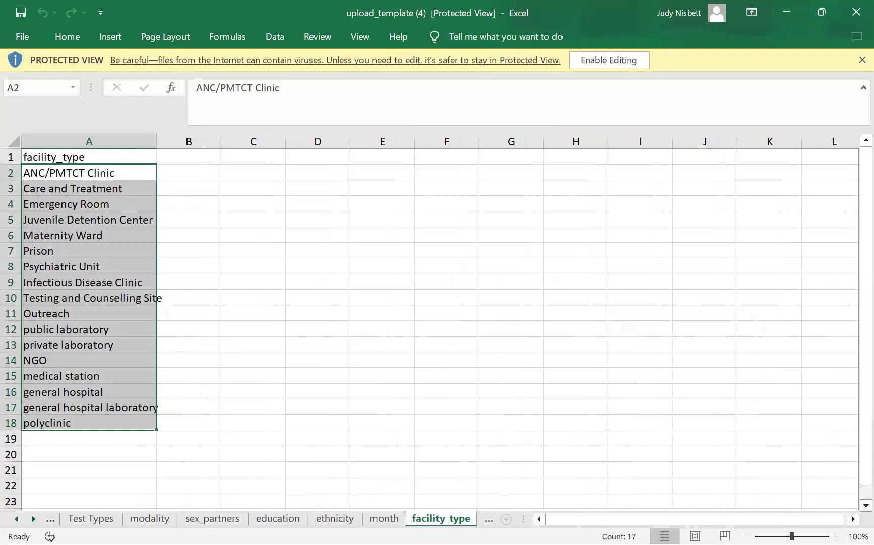
key("ctrl+Page_Down")
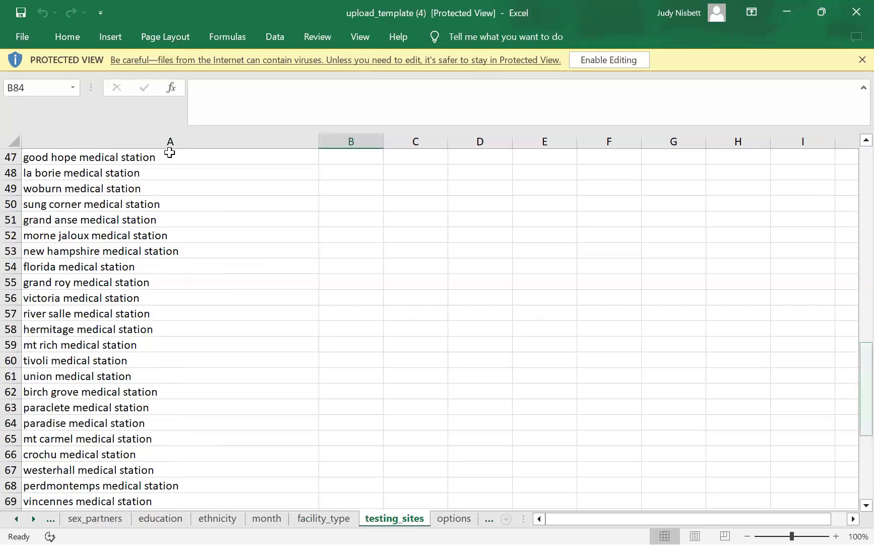
- Select the testing sites from grays farm down column A, try the context menu, then deselect
scroll(32, 173, "up", 15)
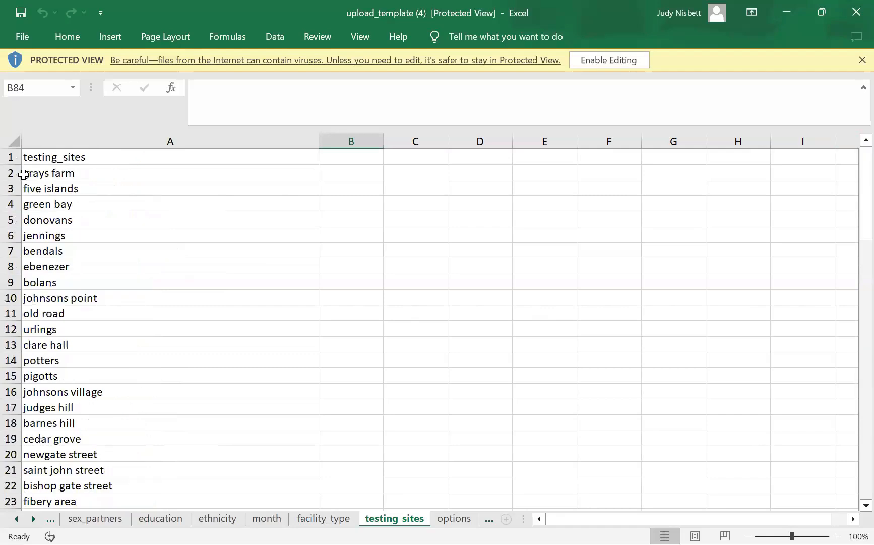
left_click(23, 174)
left_click_drag(47, 184, 69, 513)
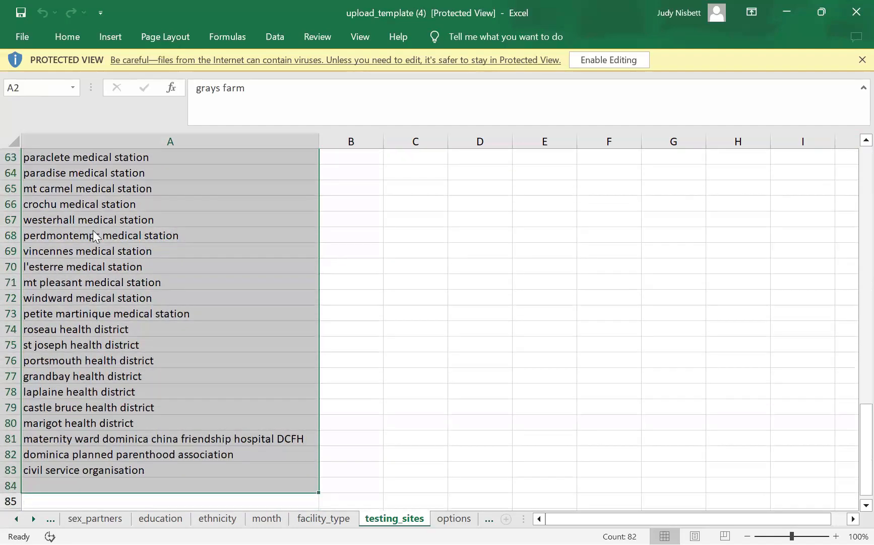
right_click(94, 231)
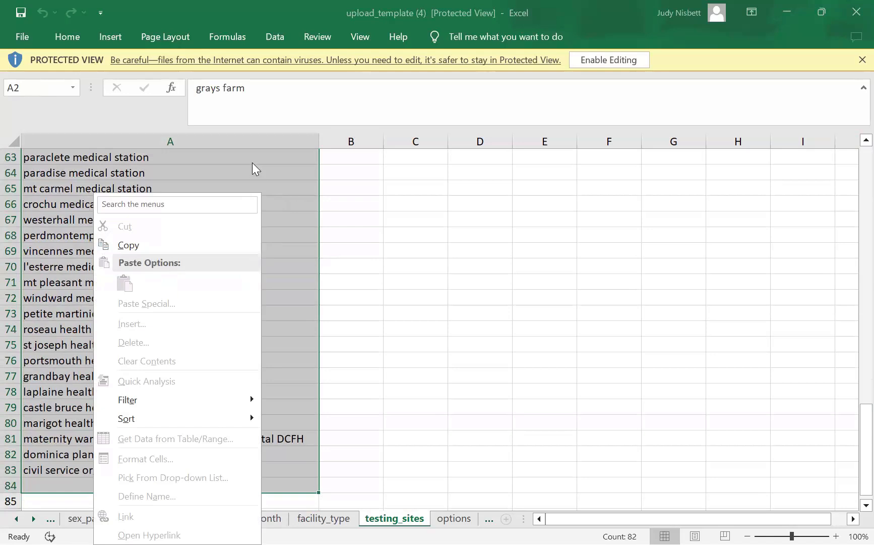
key("shift+F10")
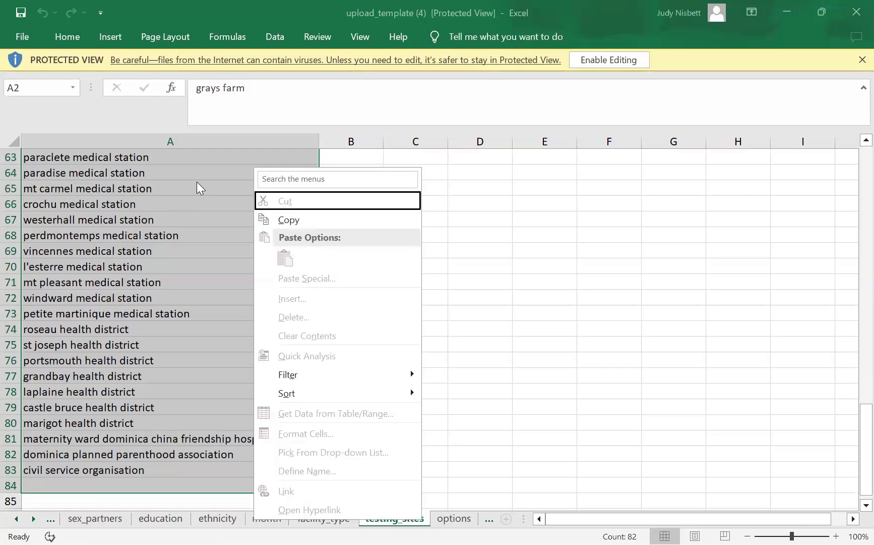
key("shift+F10")
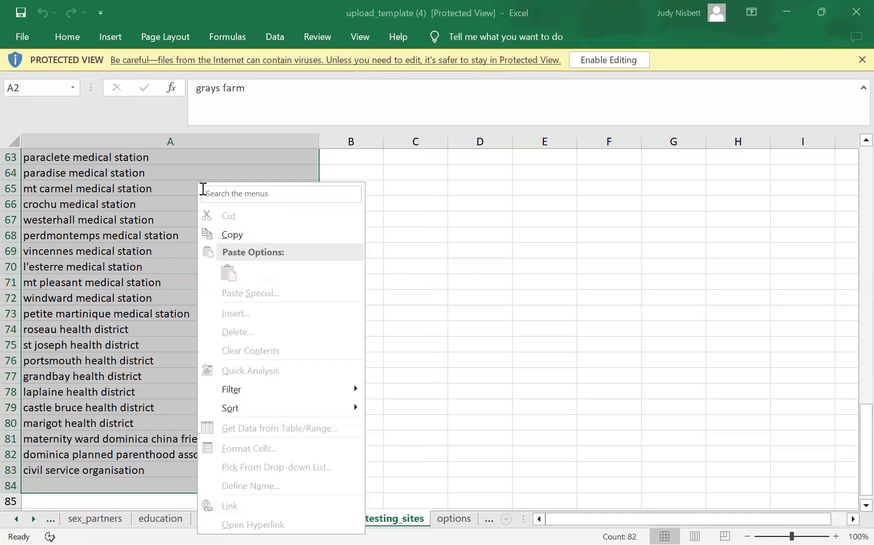
key("Escape")
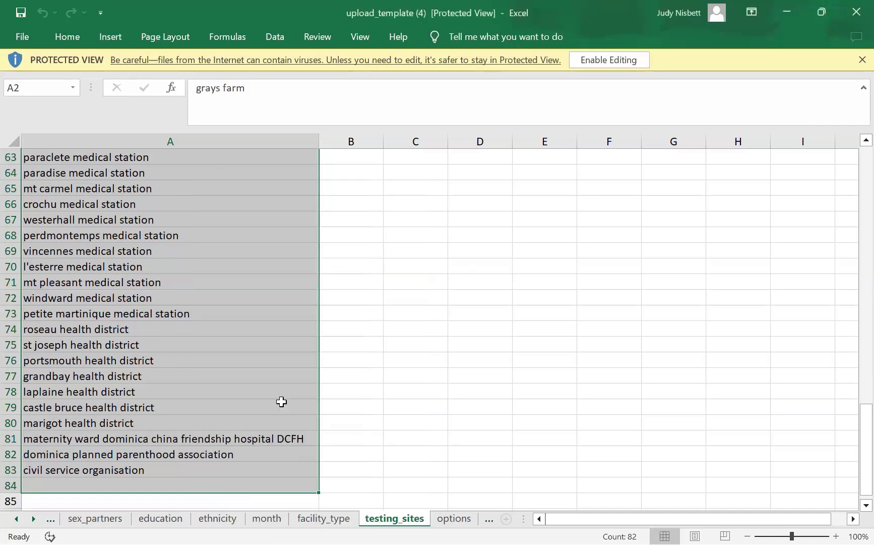
right_click(126, 246)
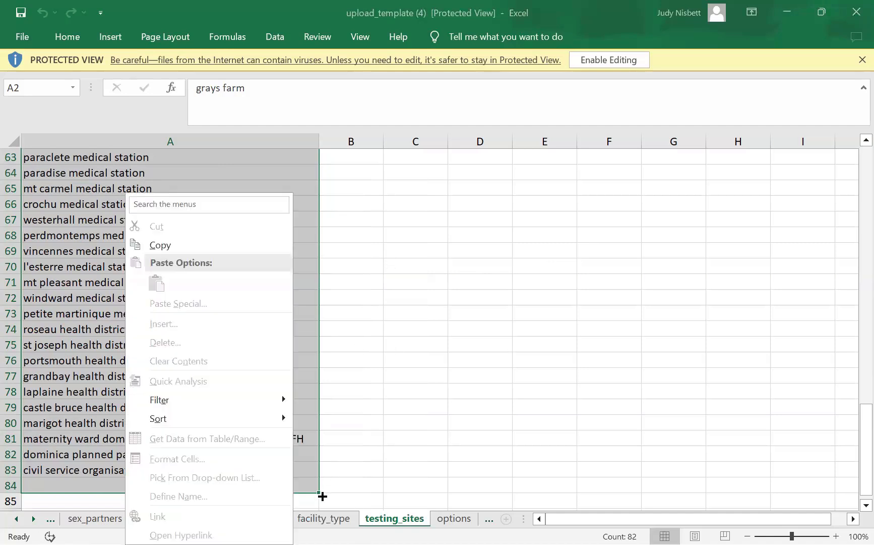
key("Escape")
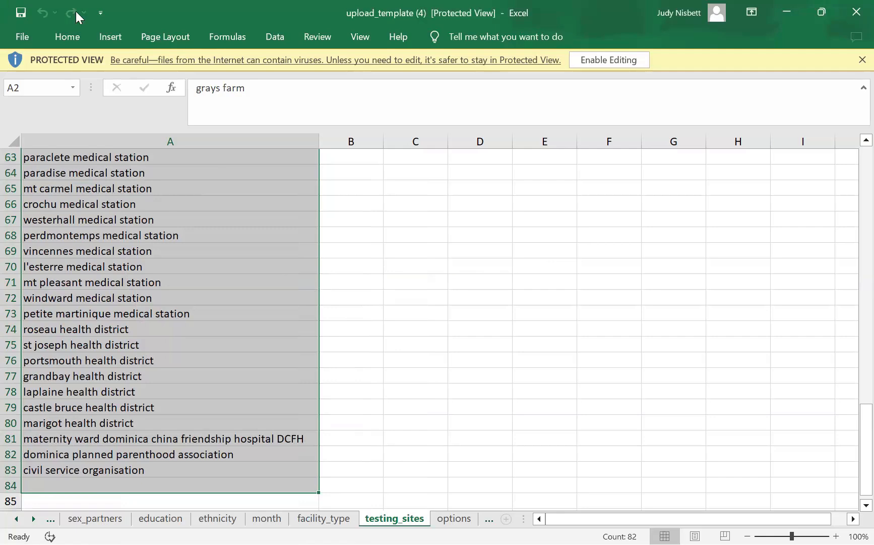
left_click(428, 248)
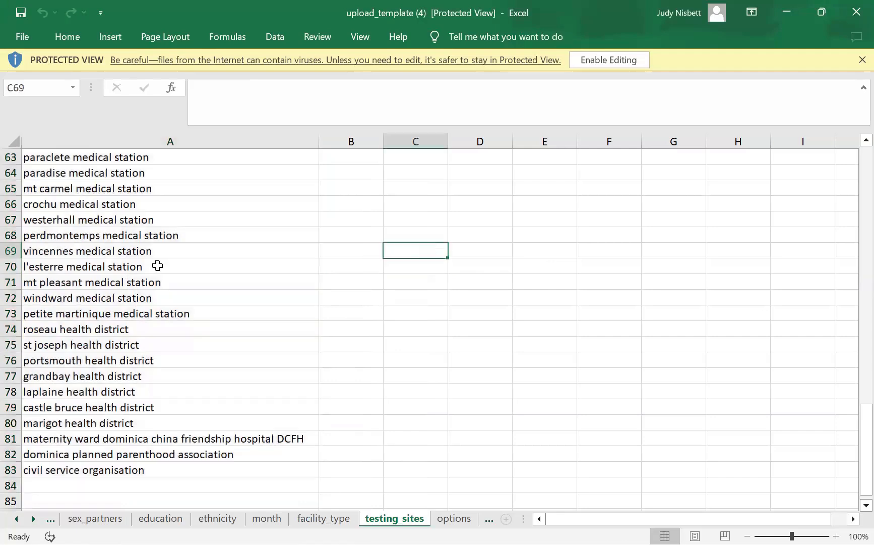
- Reselect the full testing_sites list from grays farm to row 84 and bring up its context menu
scroll(278, 277, "up", 14)
scroll(261, 223, "up", 7)
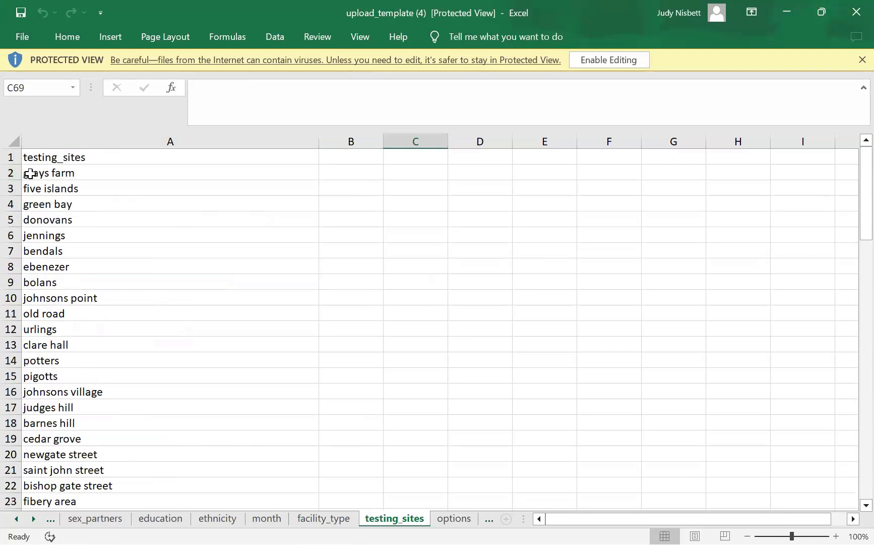
left_click_drag(30, 172, 99, 254)
left_click_drag(111, 373, 108, 521)
left_click_drag(303, 509, 302, 508)
left_click_drag(169, 434, 169, 429)
scroll(169, 429, "down", 1)
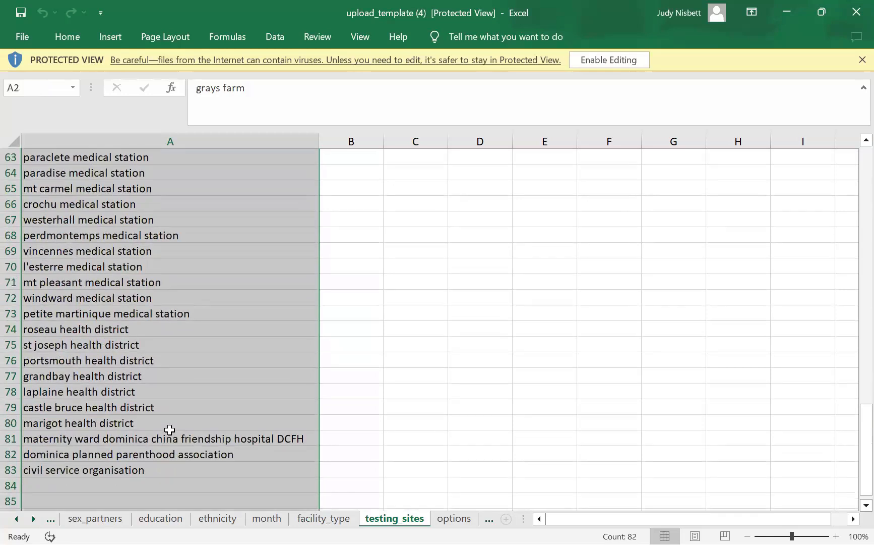
right_click(268, 326)
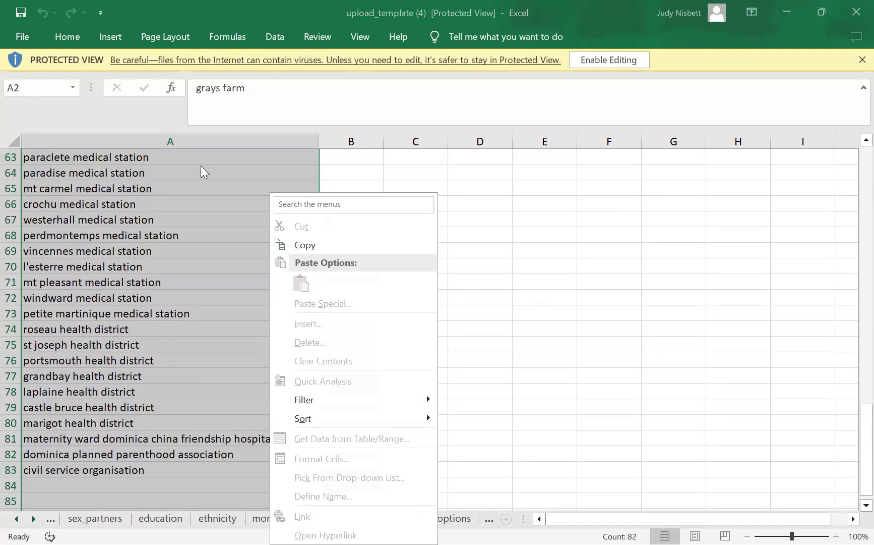
double_click(601, 291)
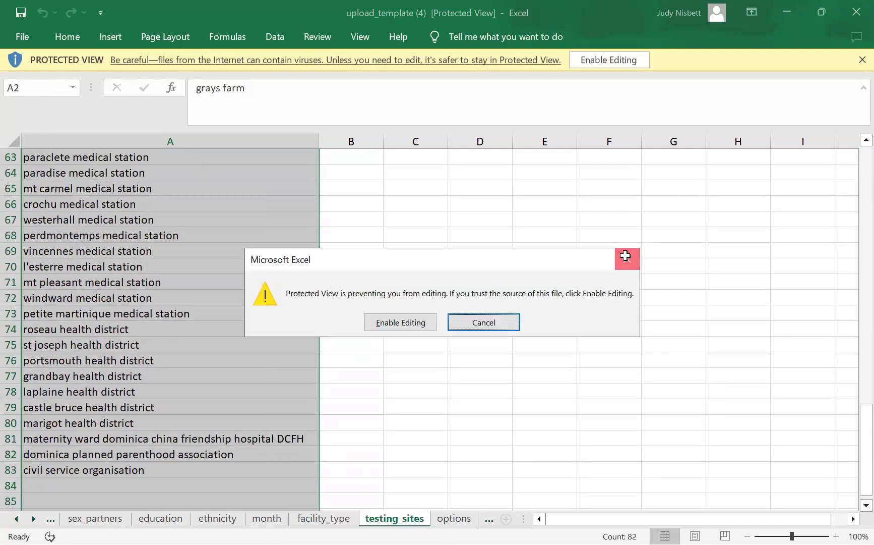
key("Escape")
scroll(398, 227, "up", 20)
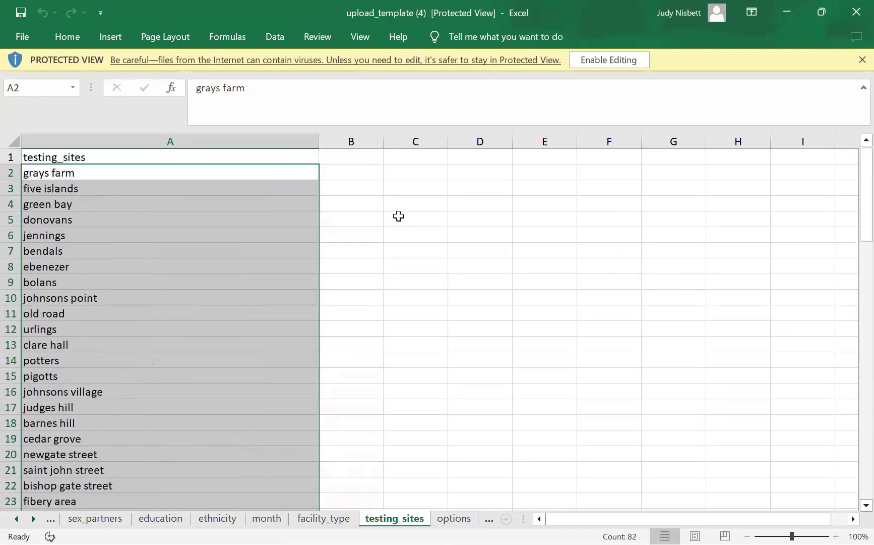
left_click(65, 173)
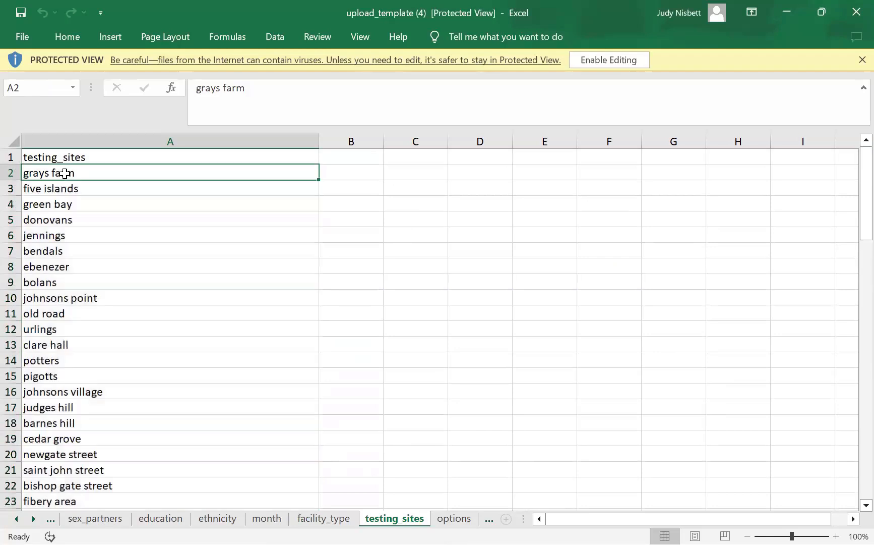
right_click(66, 175)
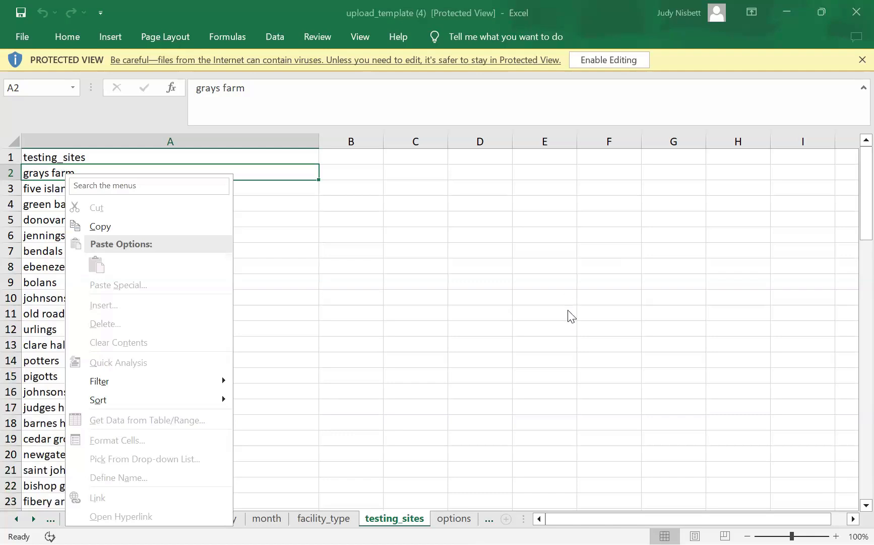
left_click(494, 210)
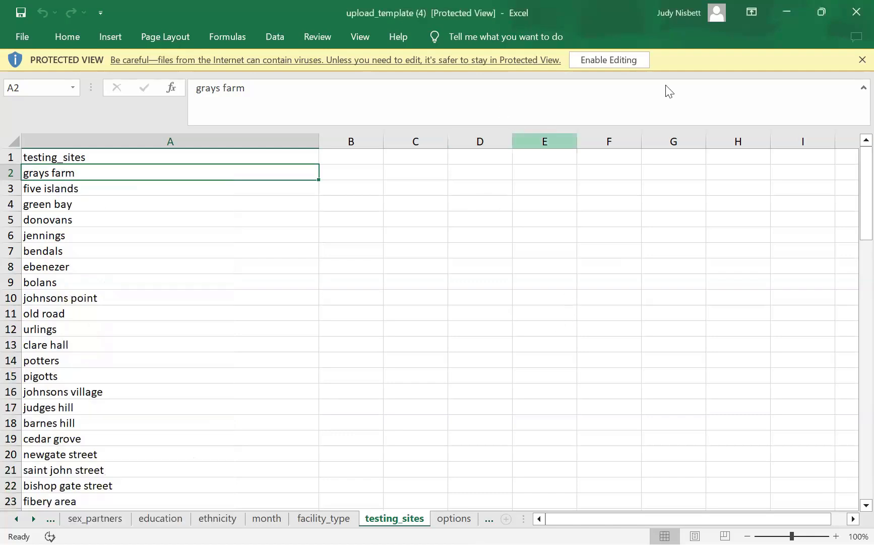
key("Delete")
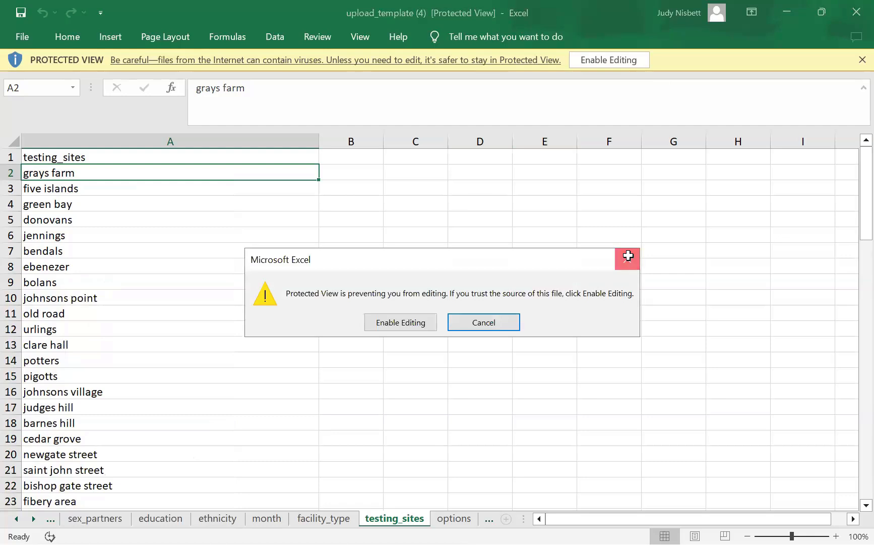
left_click(628, 256)
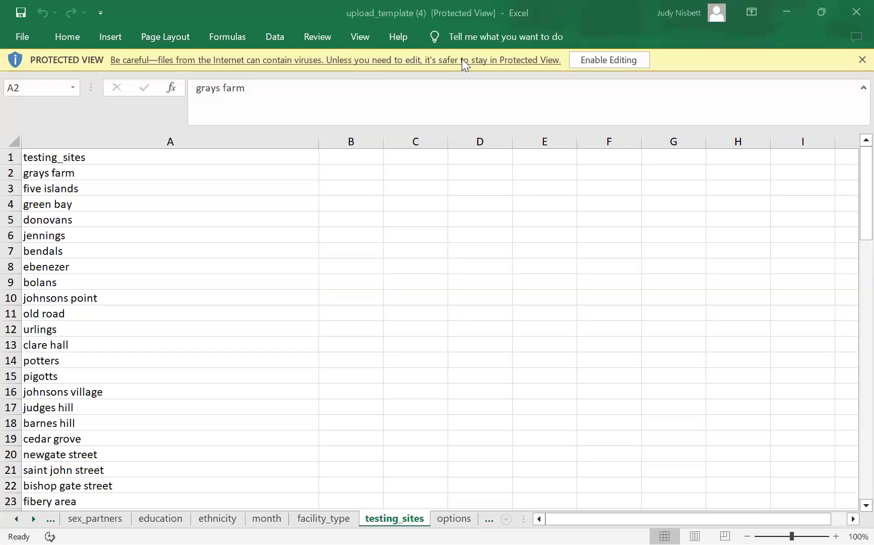
- Enable editing on the protected workbook and select the testing site names down to A85
left_click(603, 59)
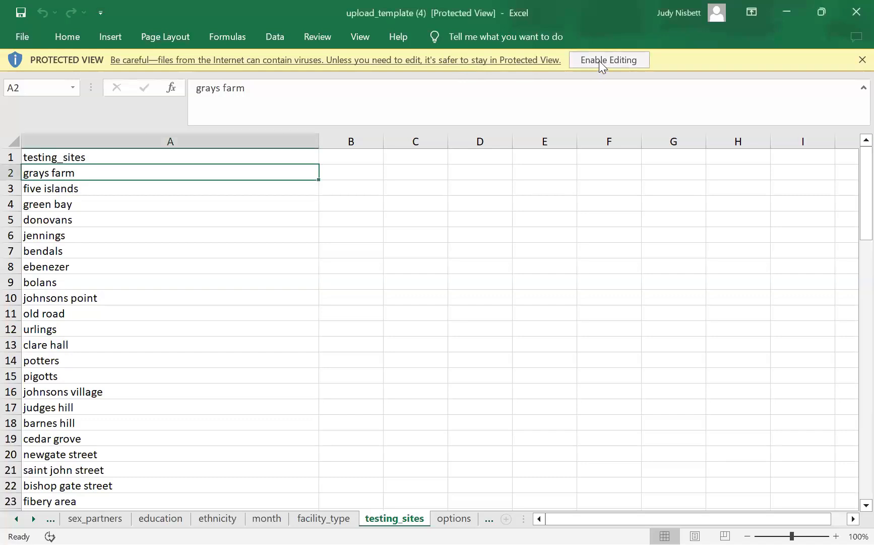
left_click(599, 60)
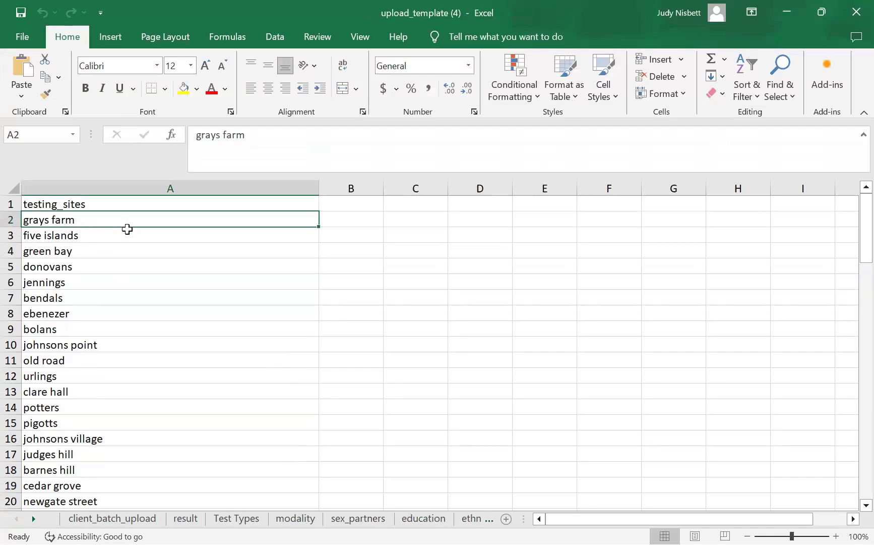
left_click_drag(128, 227, 130, 508)
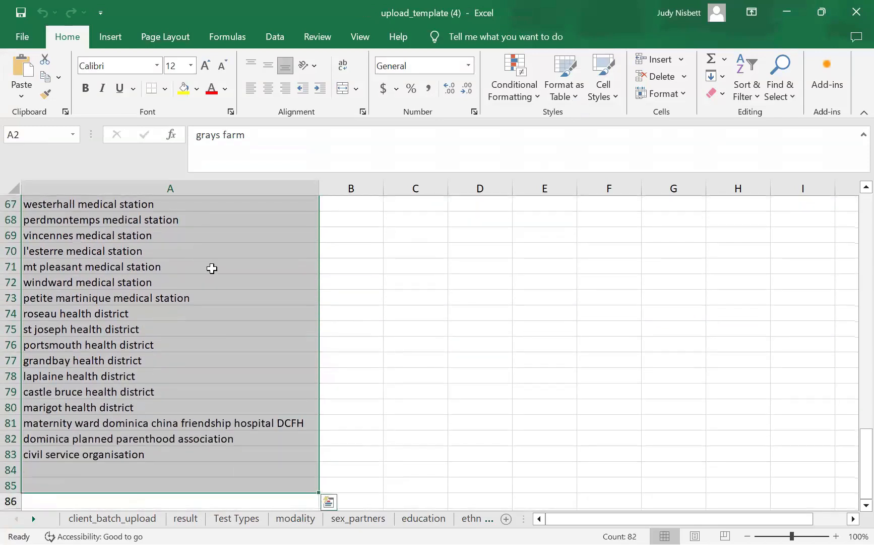
- Clear Contents on the selected testing site names and return to cell A2
right_click(255, 314)
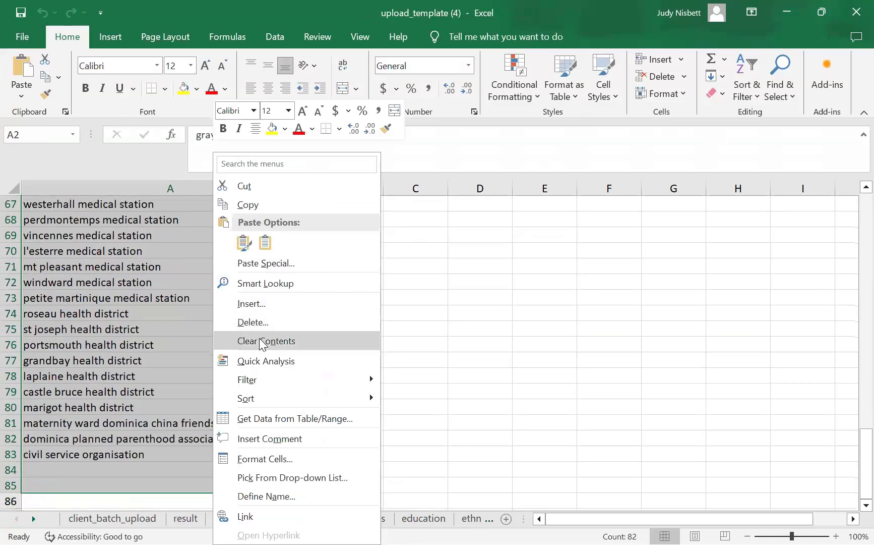
left_click(260, 342)
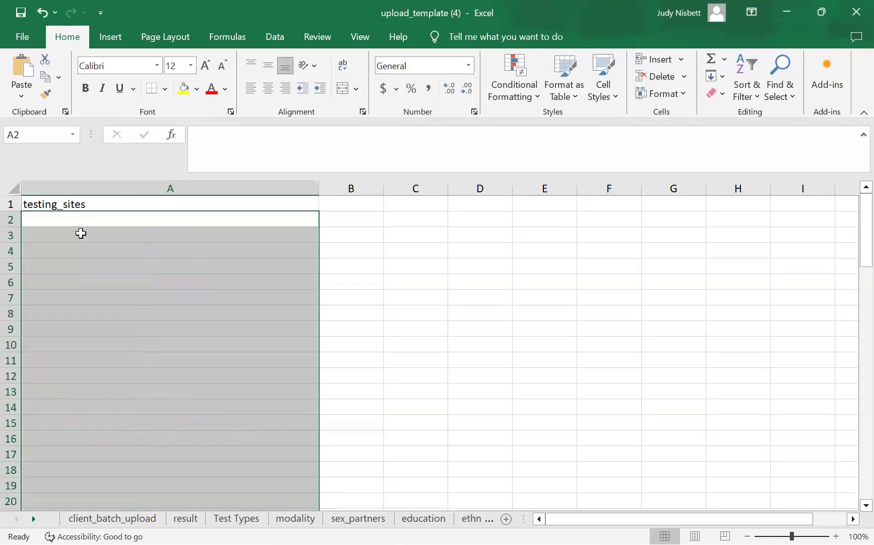
left_click(45, 221)
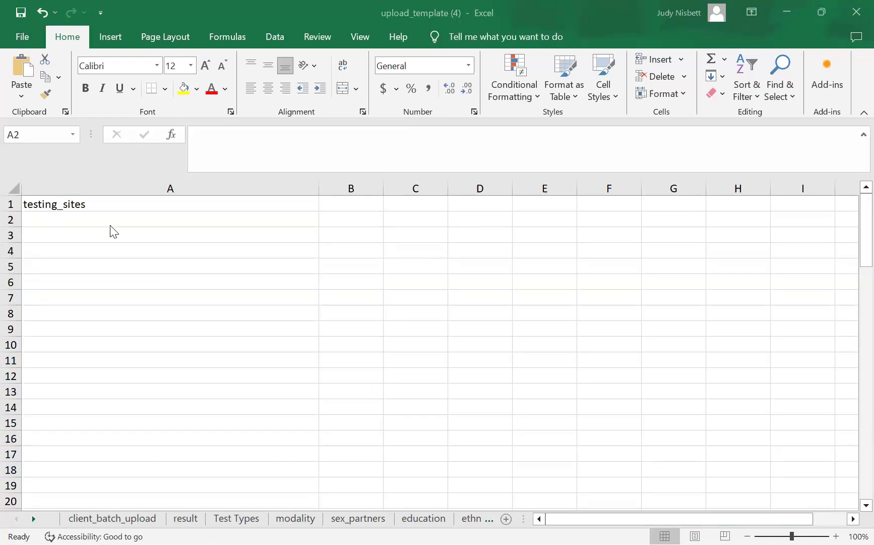
left_click(170, 219)
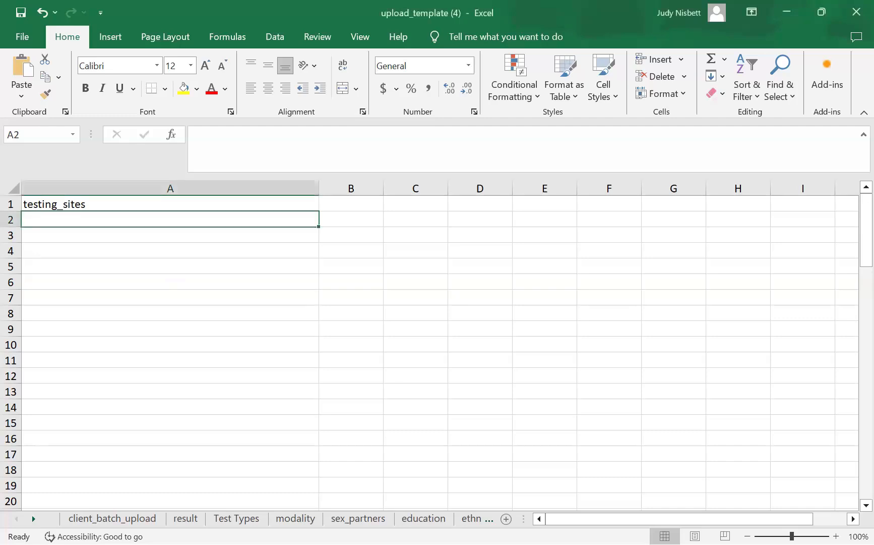
key("alt+Tab")
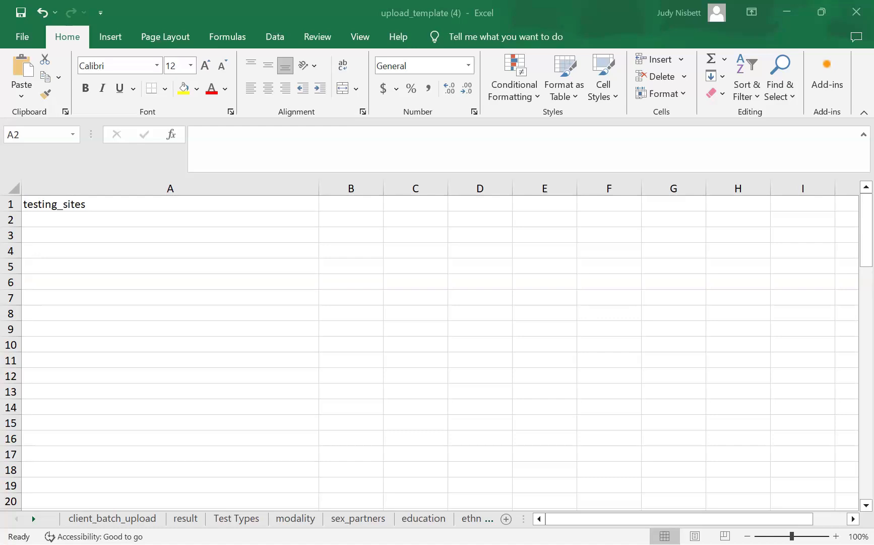
- Paste Antigua and Barbuda into A2 and Dominica into A3 as text only
right_click(57, 218)
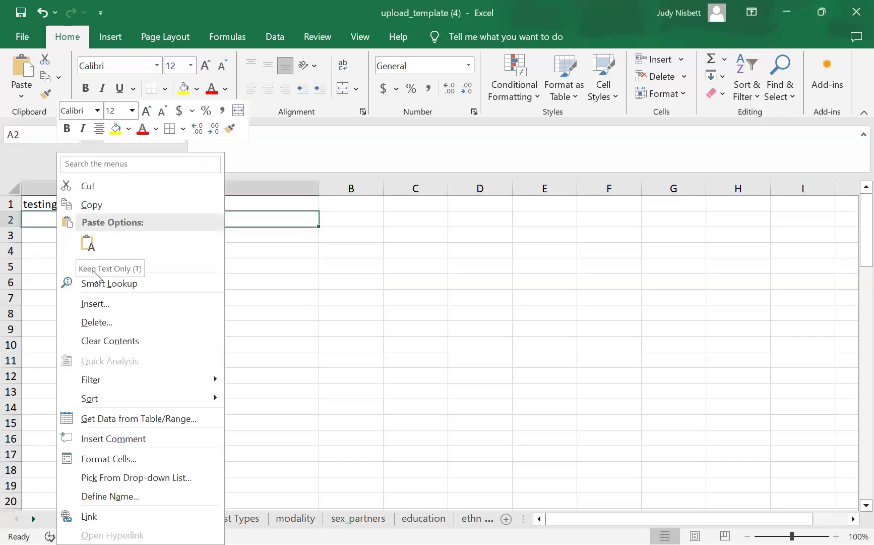
left_click(87, 245)
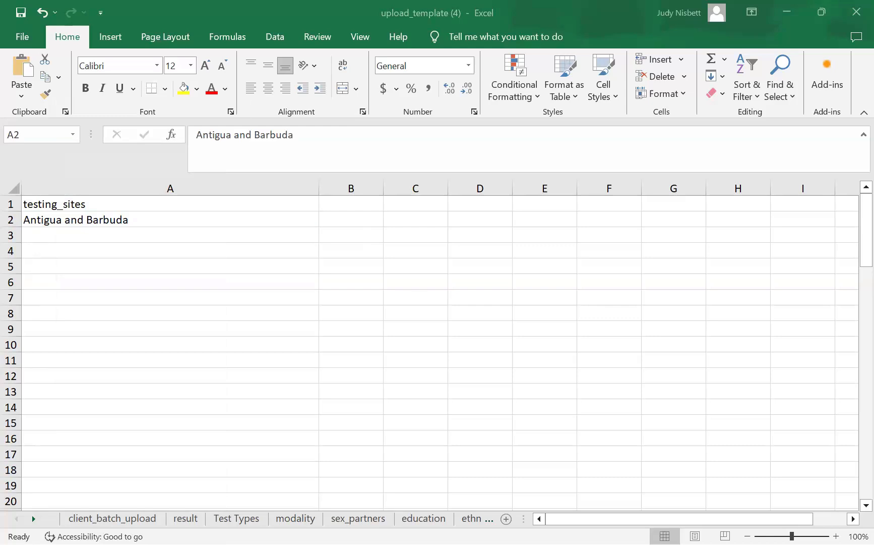
left_click(41, 235)
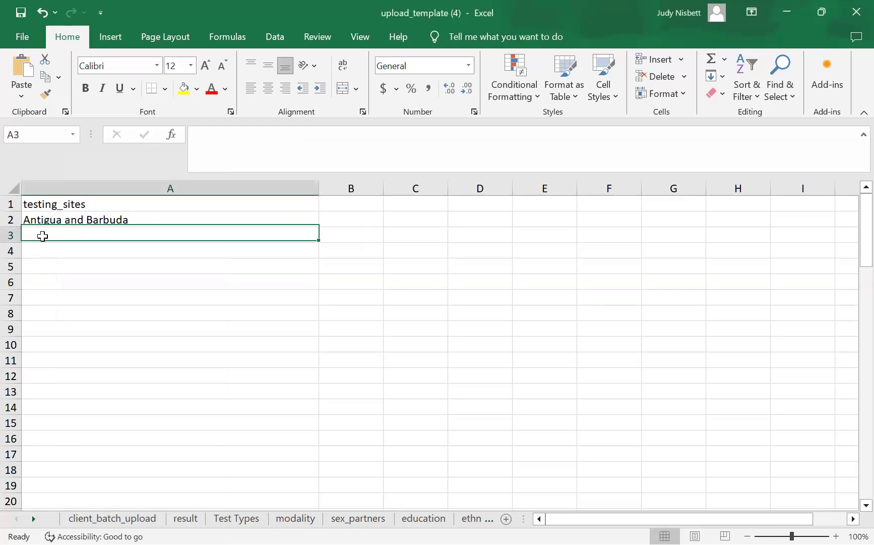
right_click(79, 245)
left_click(73, 243)
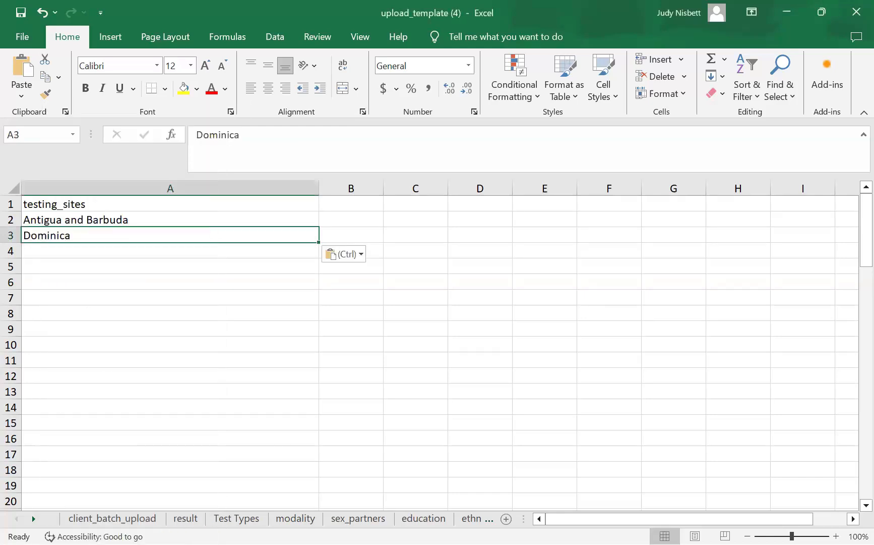
key("alt+Tab")
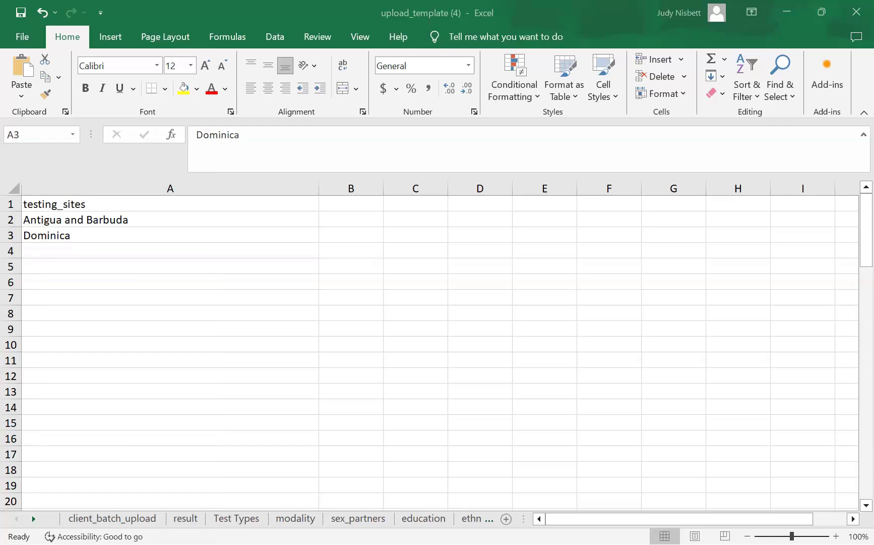
- Paste Grenada into A4 and the garbled Saint Vincent entry into A5
left_click(189, 251)
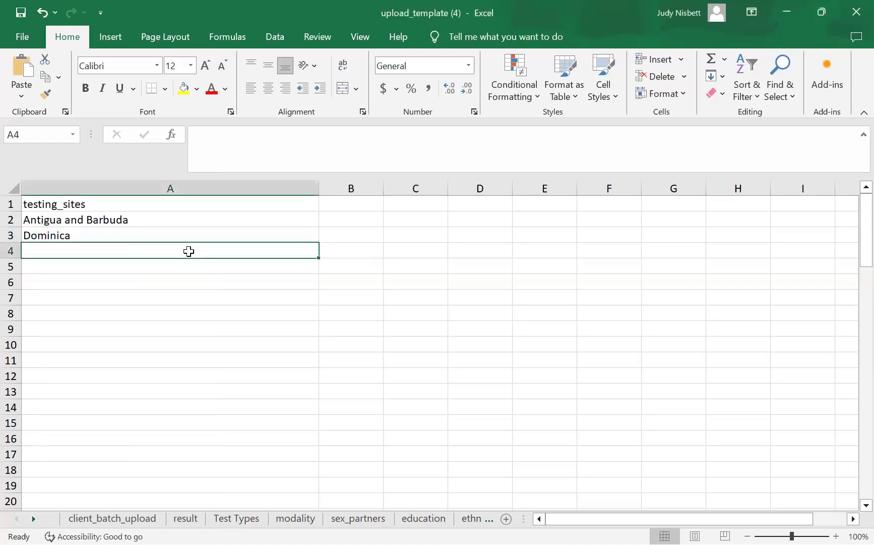
right_click(222, 249)
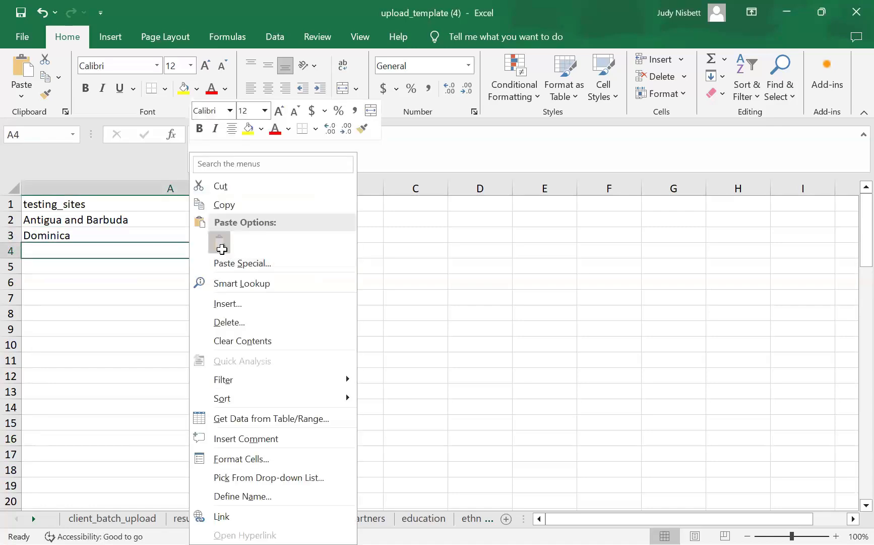
left_click(222, 249)
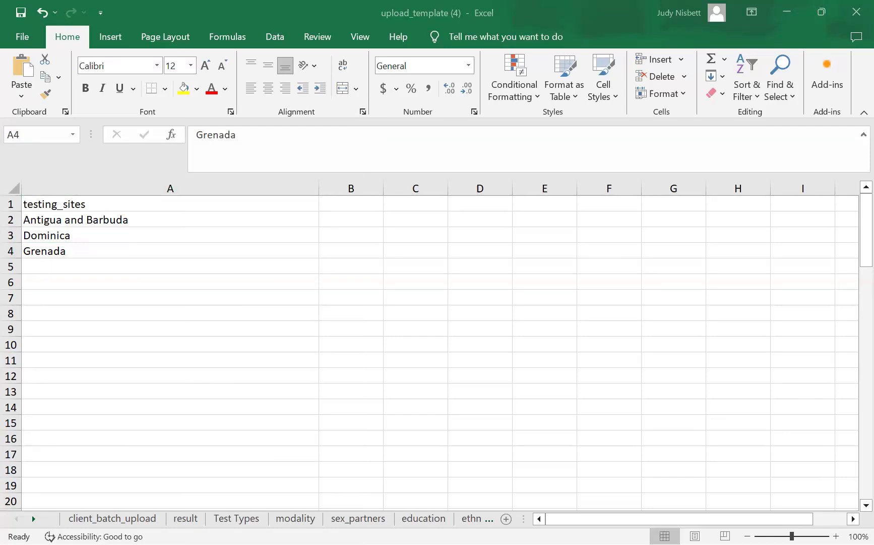
left_click(45, 266)
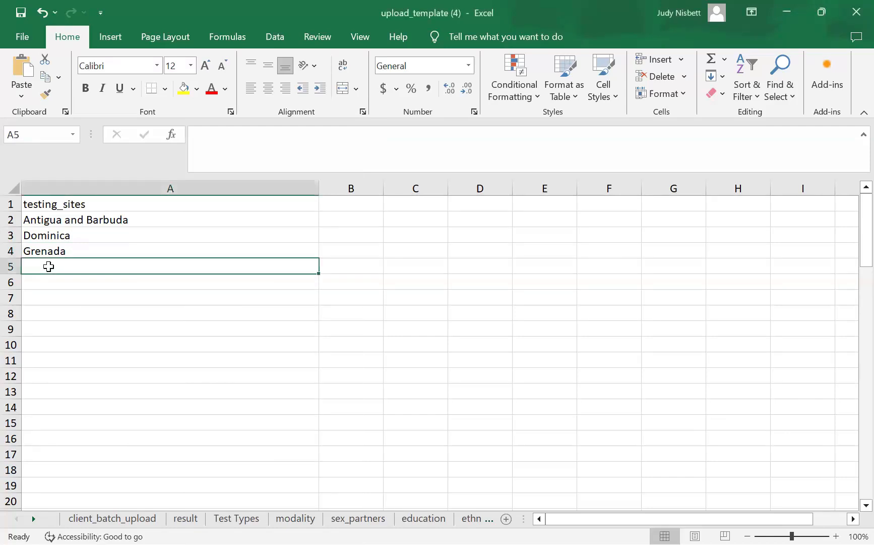
right_click(49, 265)
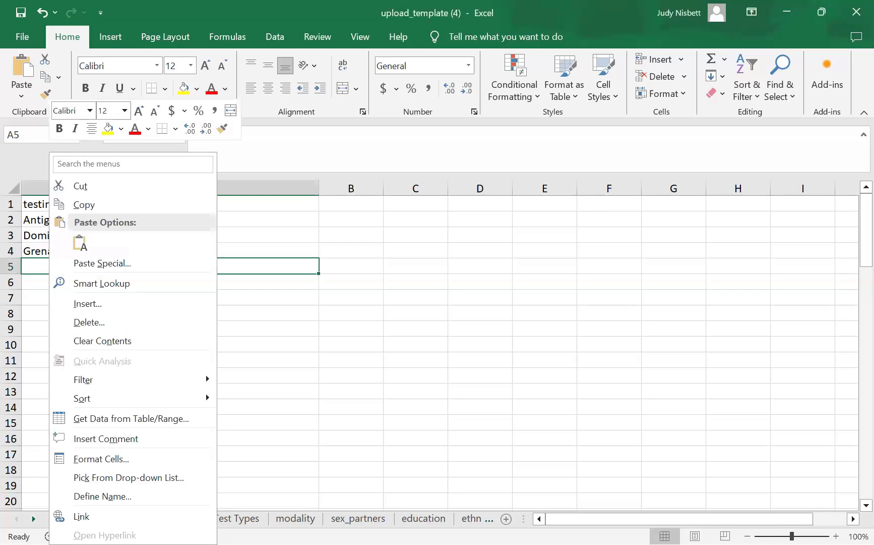
key("Escape")
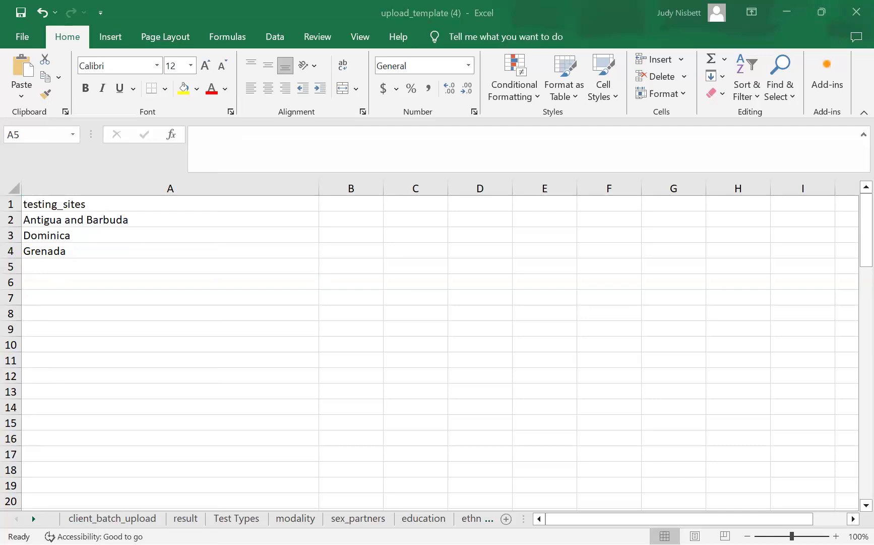
right_click(105, 270)
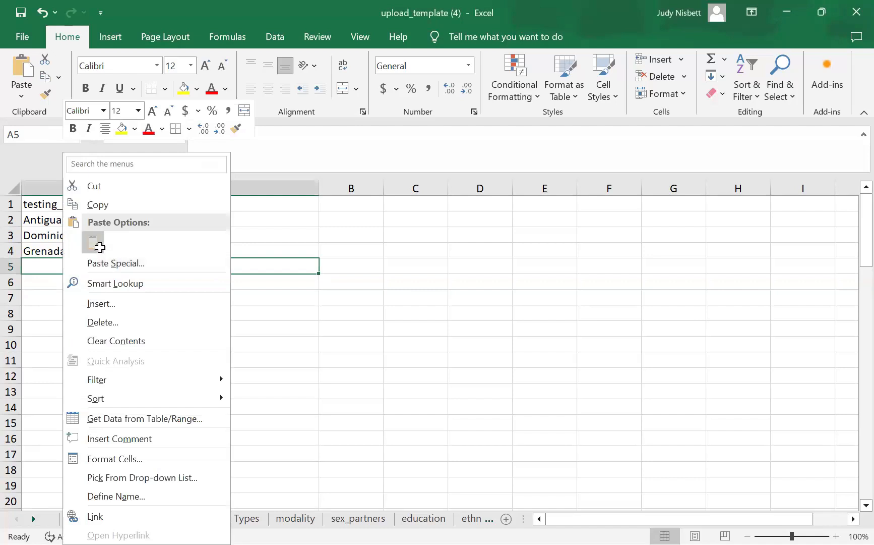
type("aint SVincent and the Grenadines")
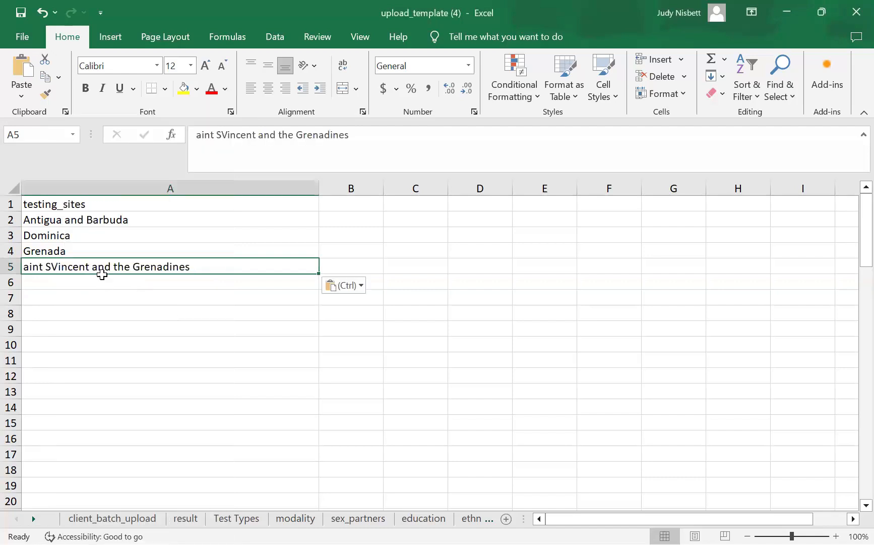
- Fix the A5 text to read Saint Vincent and the Grenadines
double_click(50, 266)
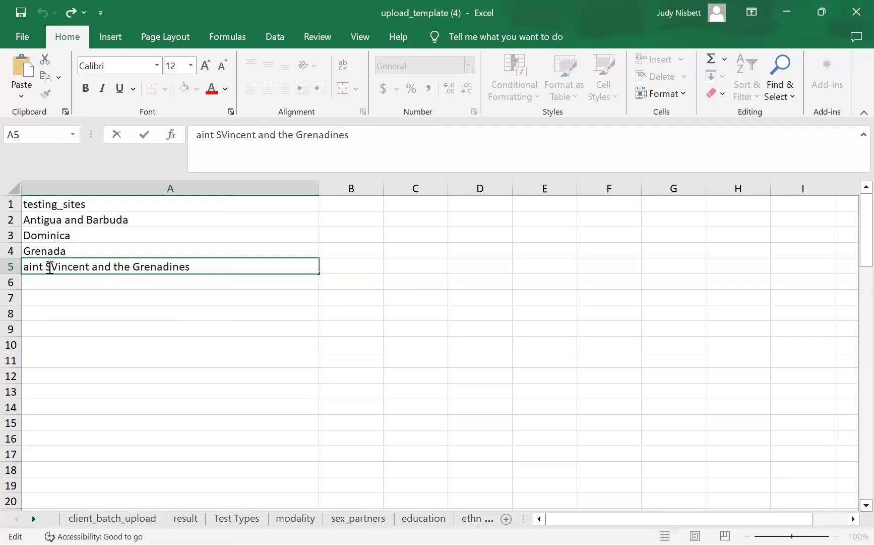
key("BackSpace")
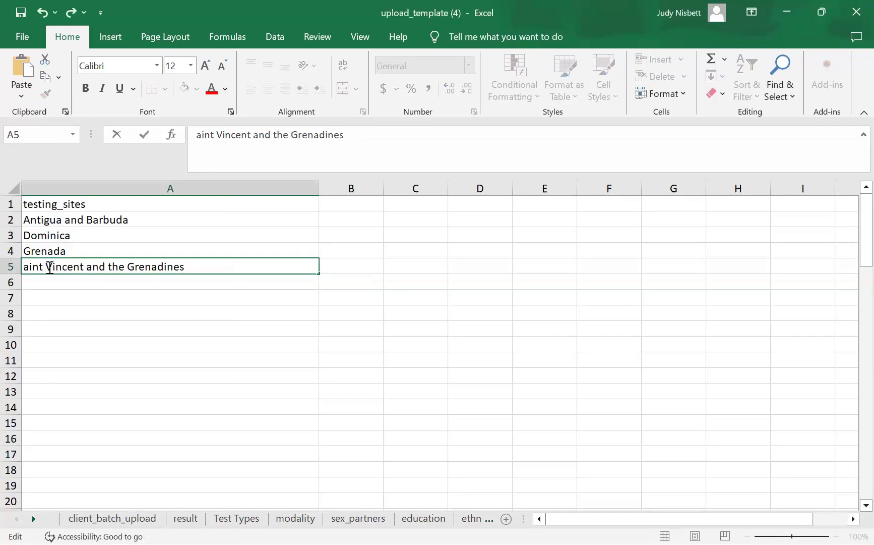
left_click(24, 267)
type("S")
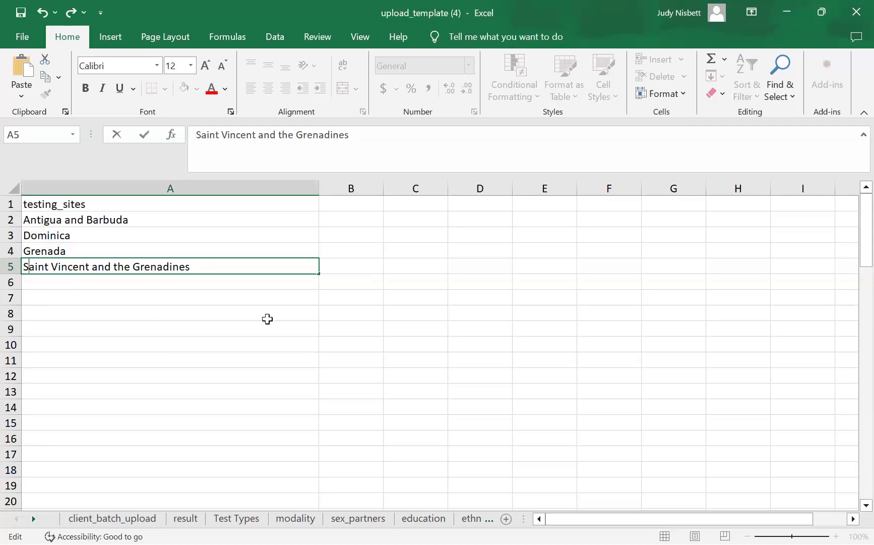
left_click(292, 316)
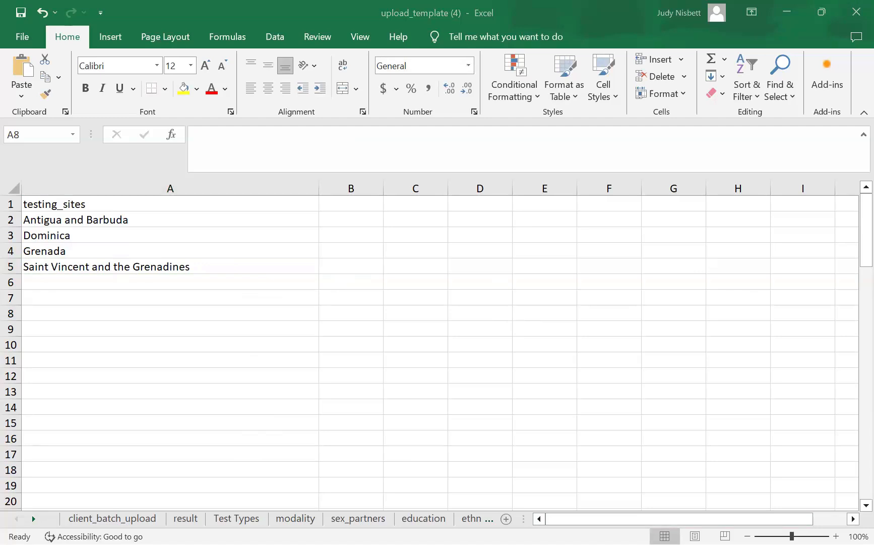
- Paste Saint Kitts and Nevis into A6 as text only
right_click(31, 279)
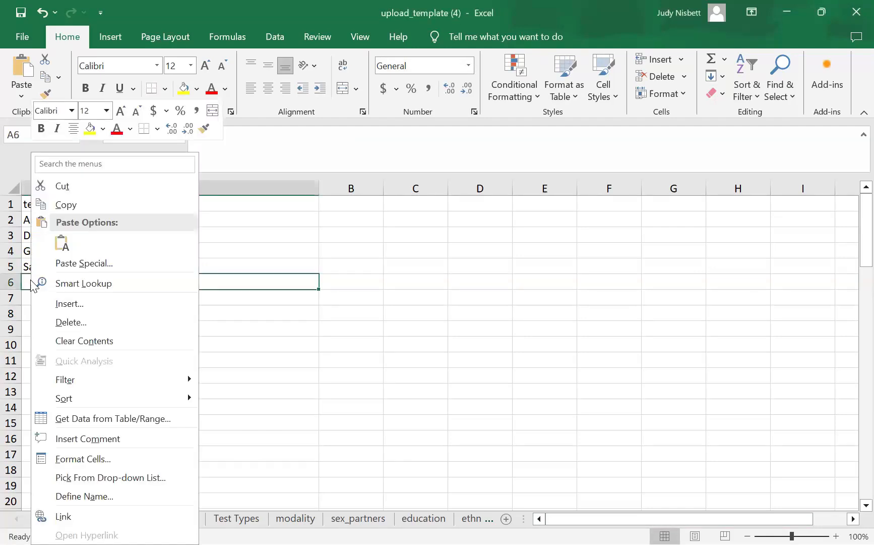
left_click(63, 244)
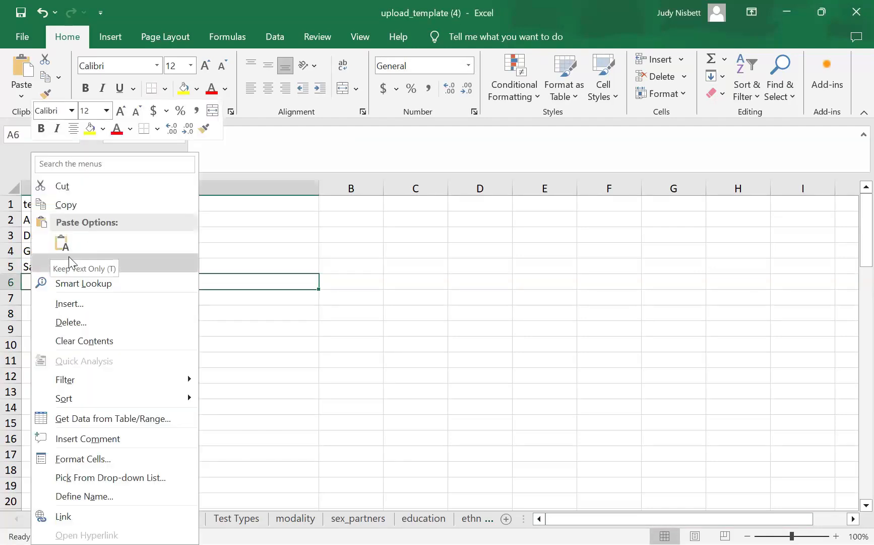
left_click(64, 243)
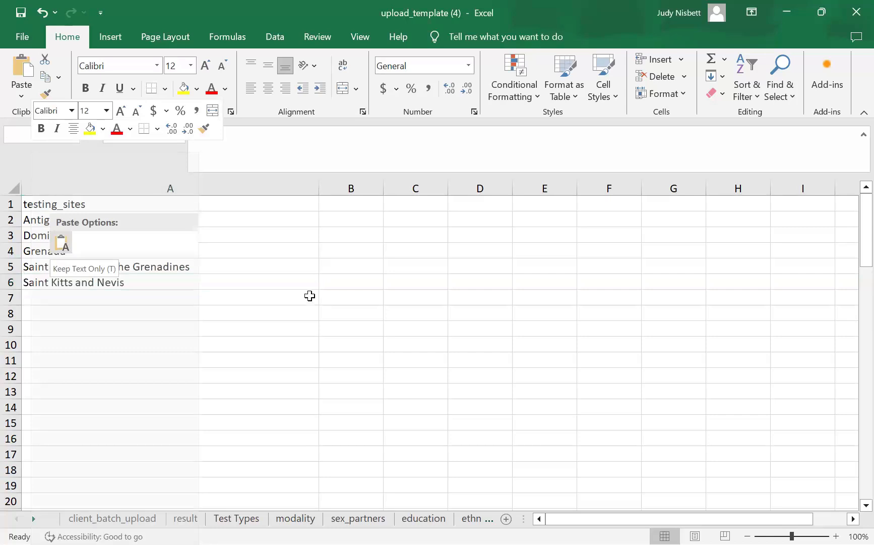
left_click(480, 353)
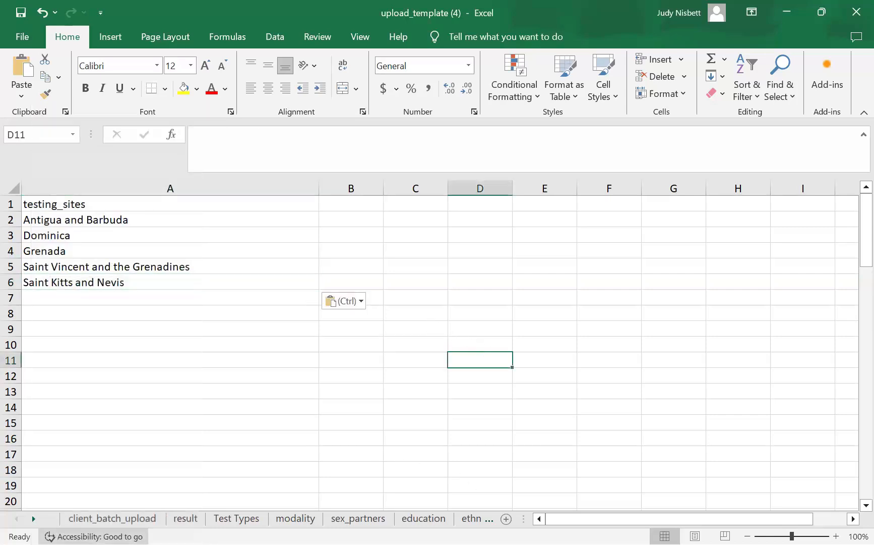
- Look at the modality sheet, then move to the ethnicity sheet's 11-entry list
left_click(313, 517)
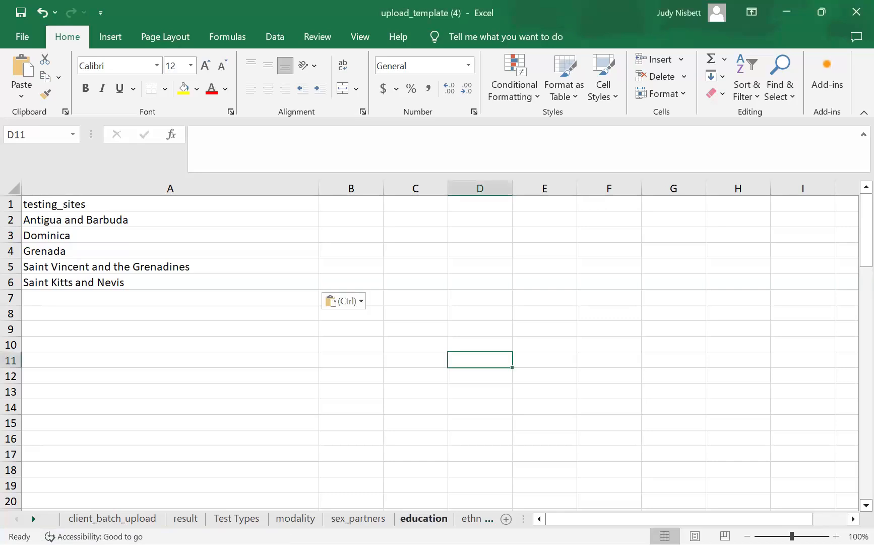
left_click(471, 518)
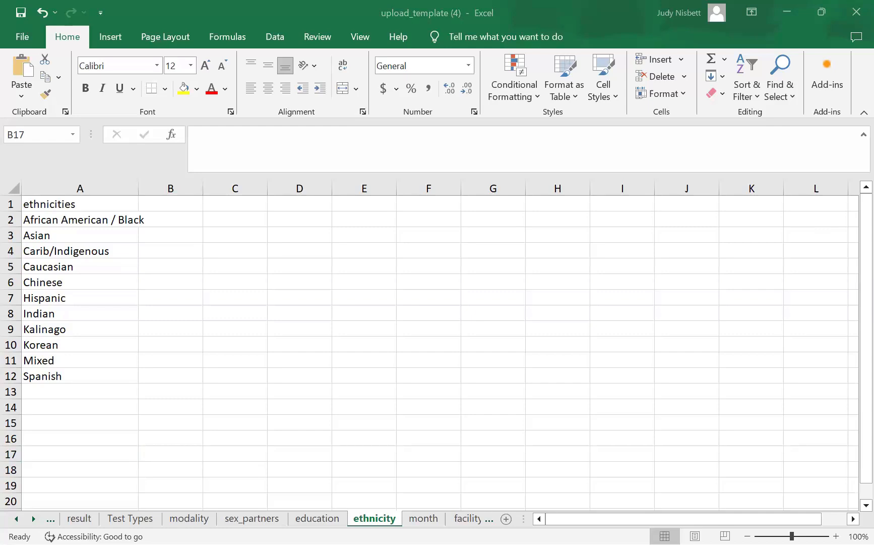
- Select ethnicity cells A2:A11 and Clear Contents, leaving Spanish in A12
left_click(26, 220)
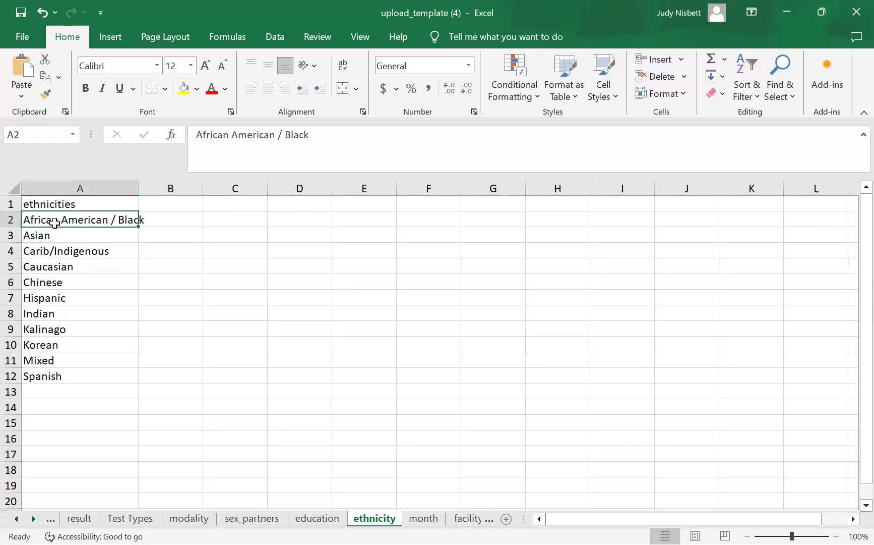
mouse_move(136, 220)
left_mouse_down()
mouse_move(129, 260)
mouse_move(132, 233)
left_mouse_up()
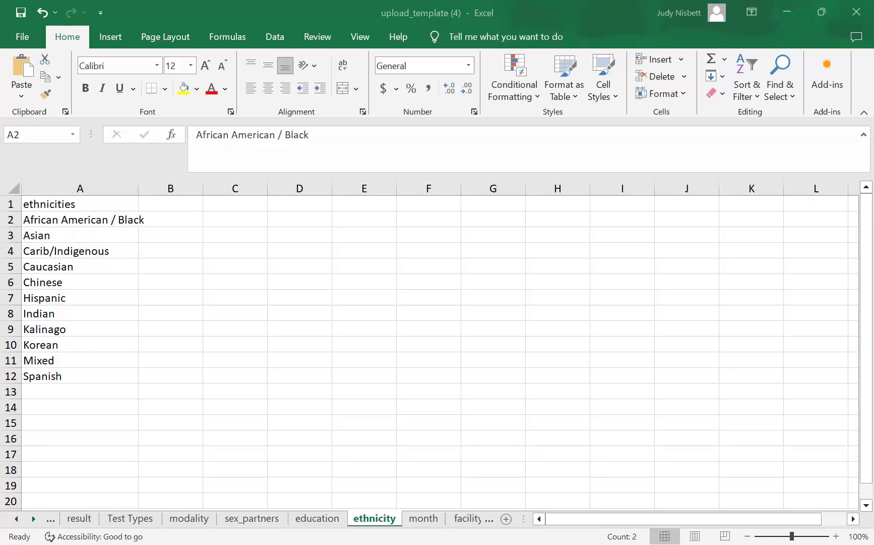
left_click(75, 221)
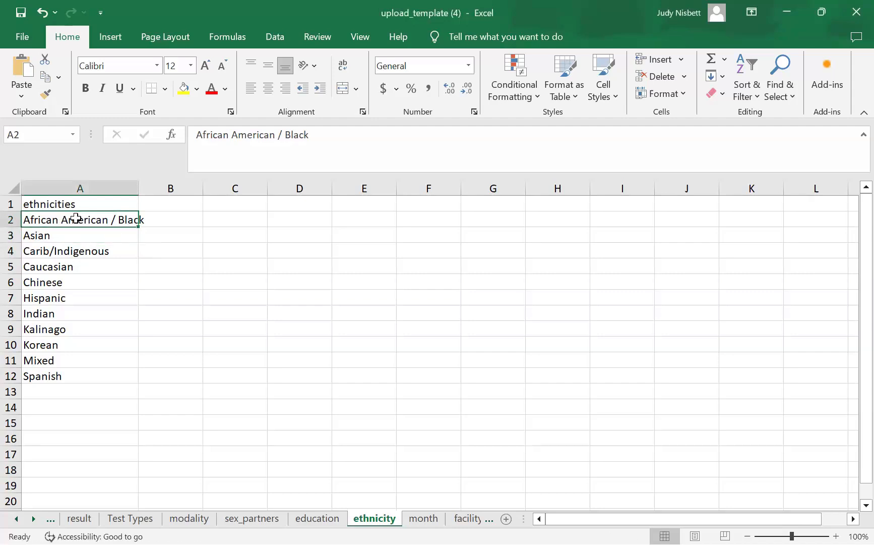
left_click_drag(76, 218, 100, 367)
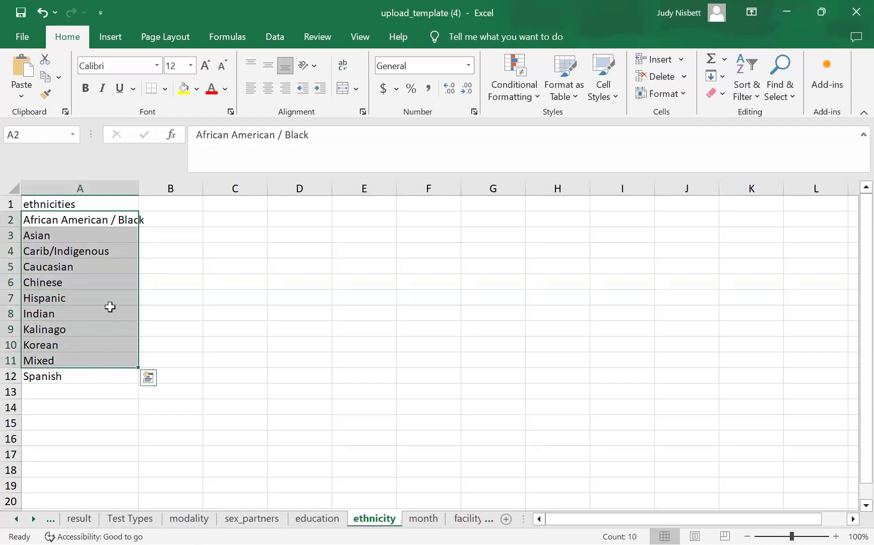
right_click(112, 222)
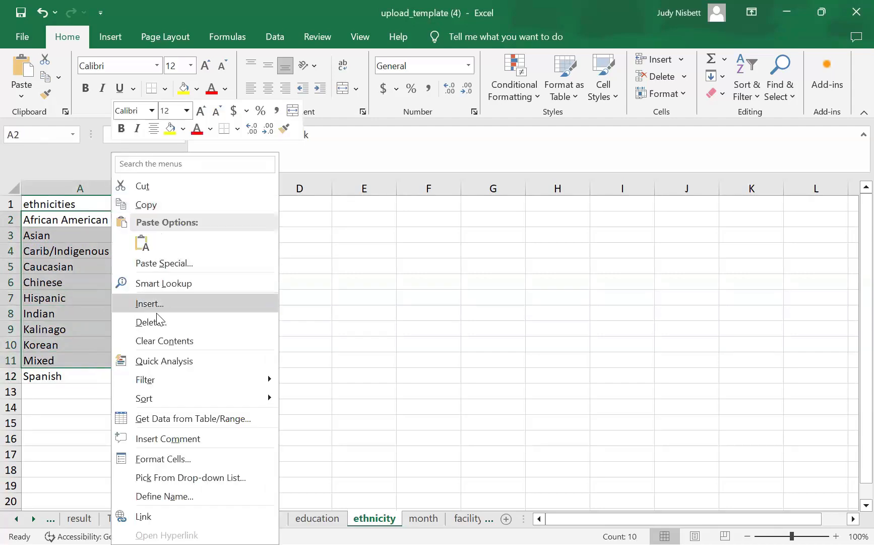
left_click(165, 341)
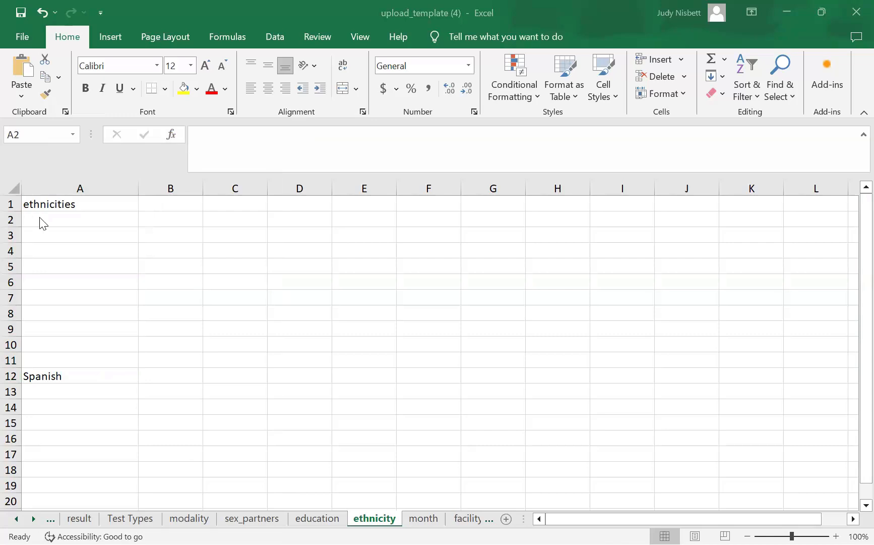
left_click_drag(43, 224, 41, 360)
right_click(42, 361)
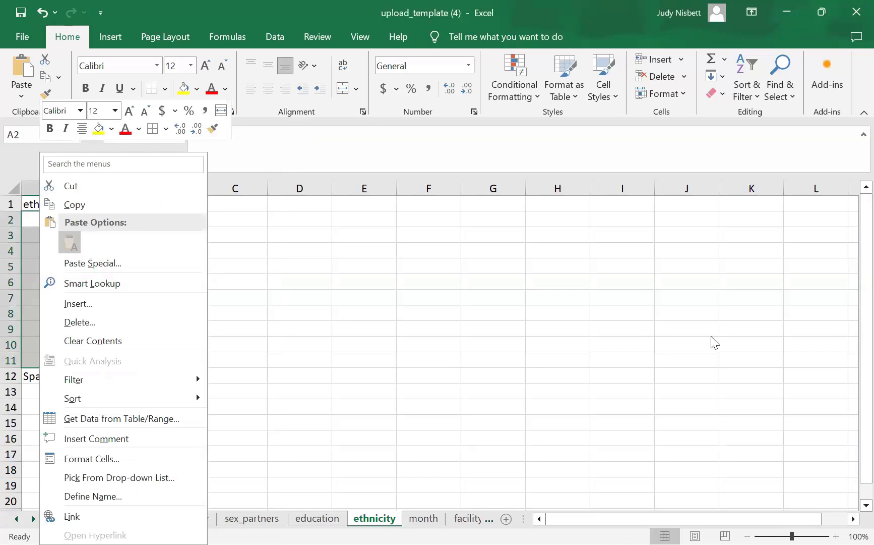
key("ctrl+v")
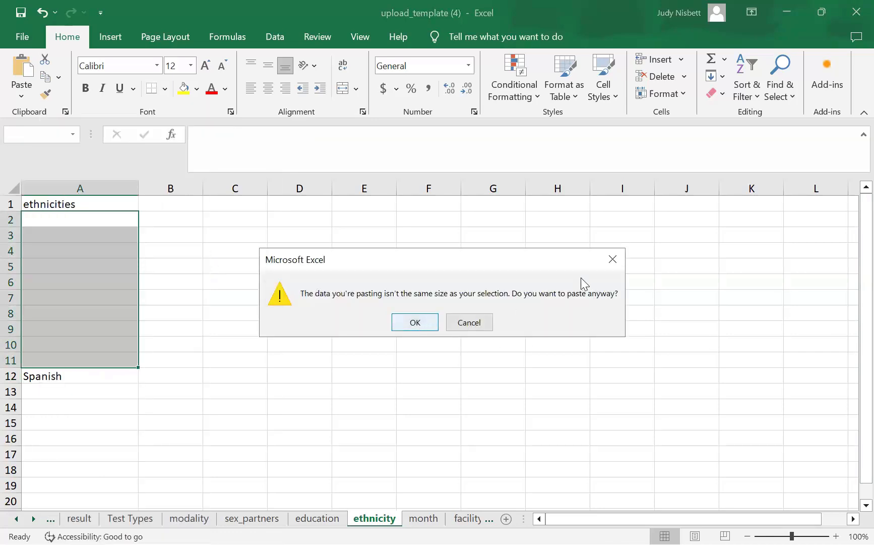
left_click(594, 263)
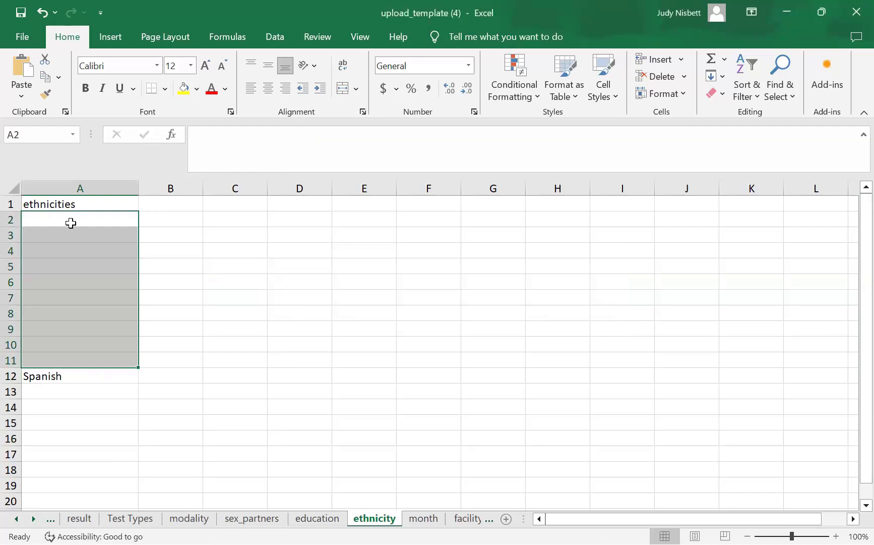
right_click(101, 285)
left_click(103, 242)
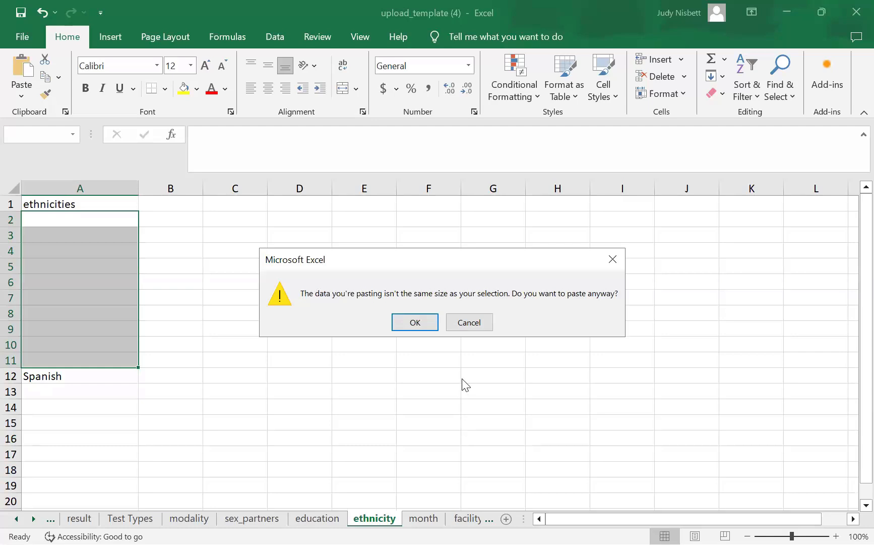
left_click(470, 325)
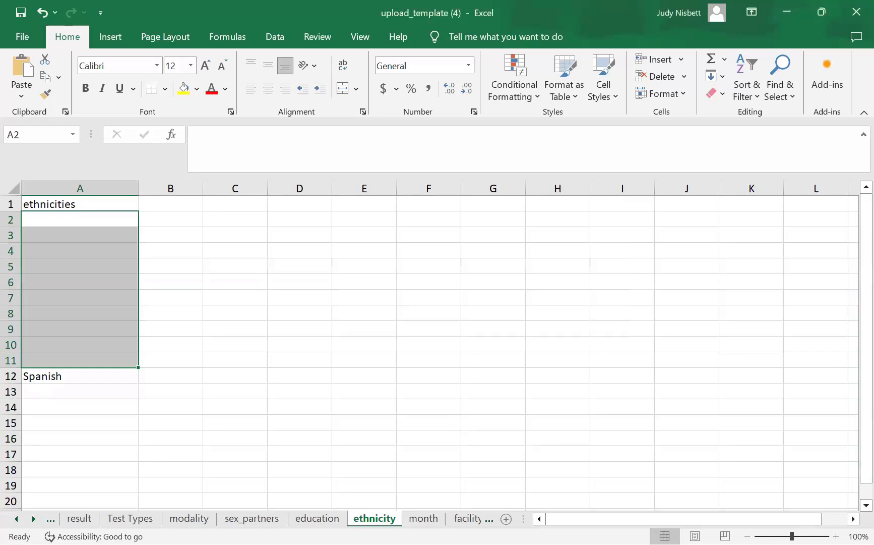
left_click(55, 375)
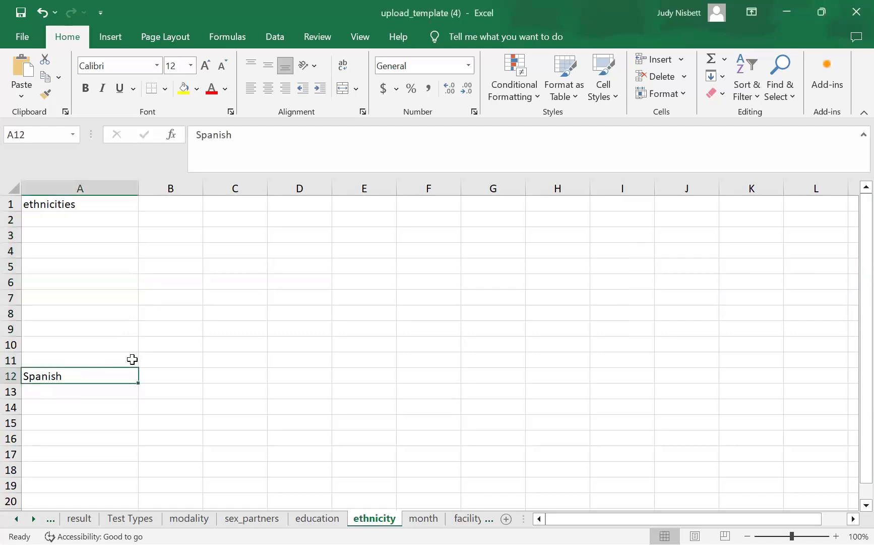
- Delete Spanish from A12, then paste Black into A2 and Carib / Amerindian into A3
key("BackSpace")
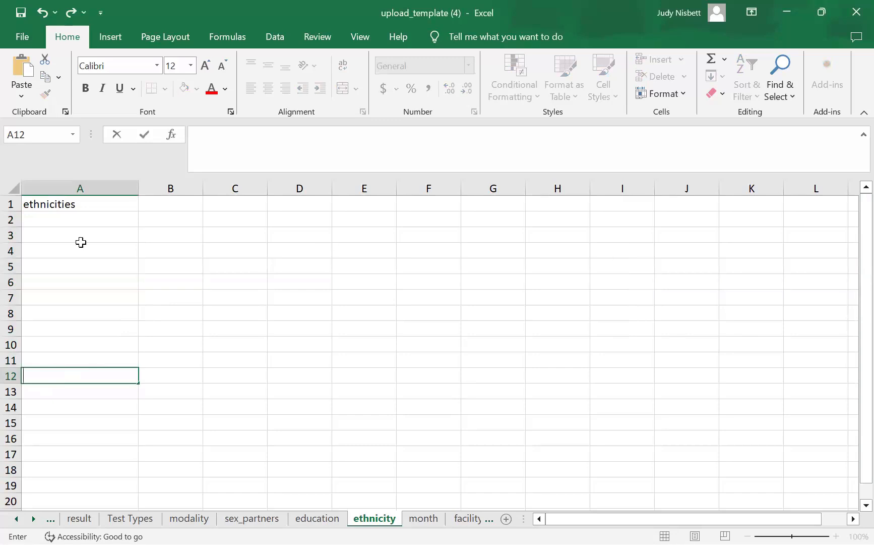
left_click(84, 218)
right_click(86, 219)
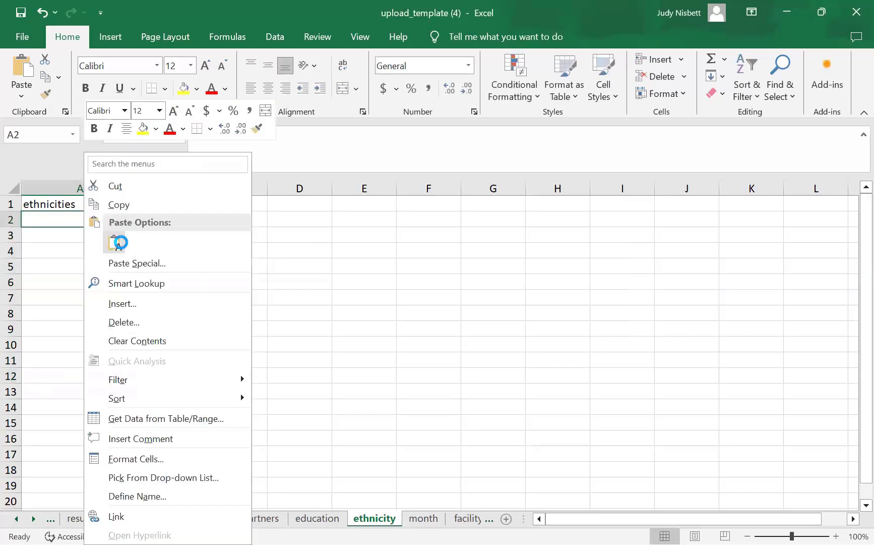
key("ctrl+v")
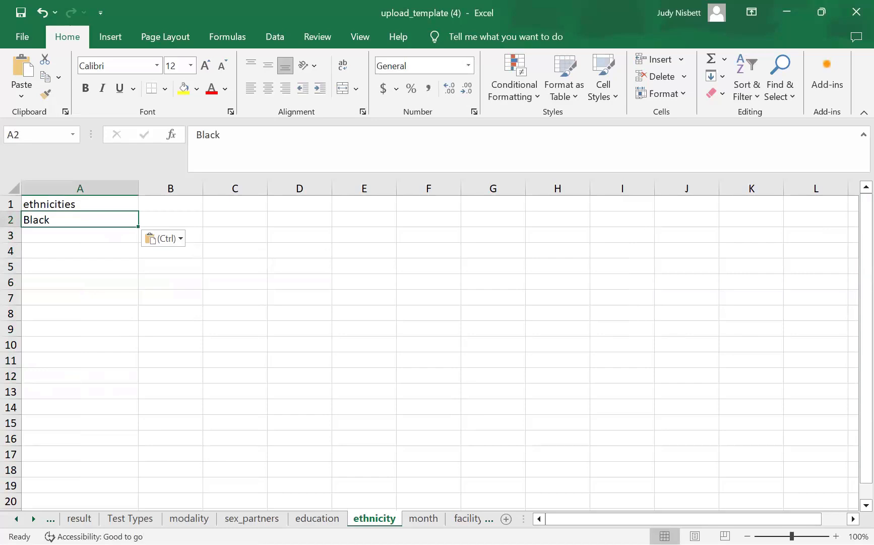
key("alt+Tab")
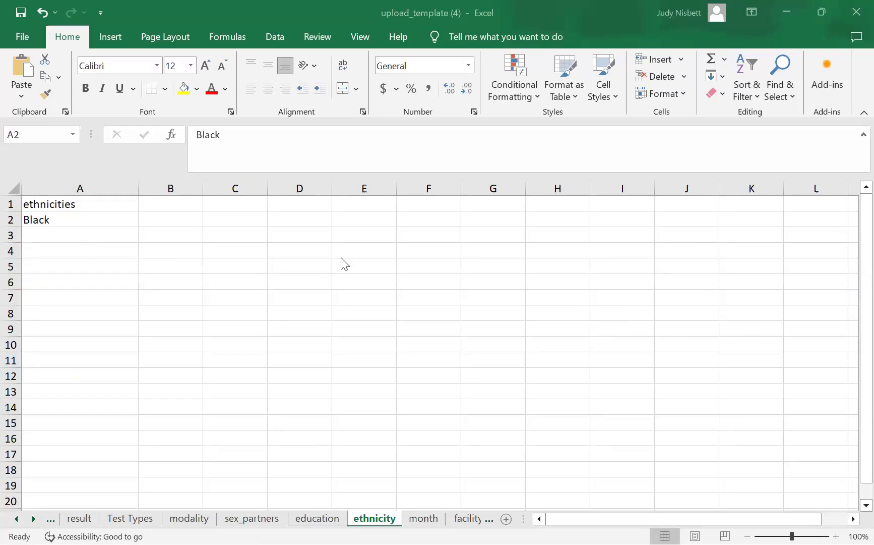
key("Down")
key("ctrl+v")
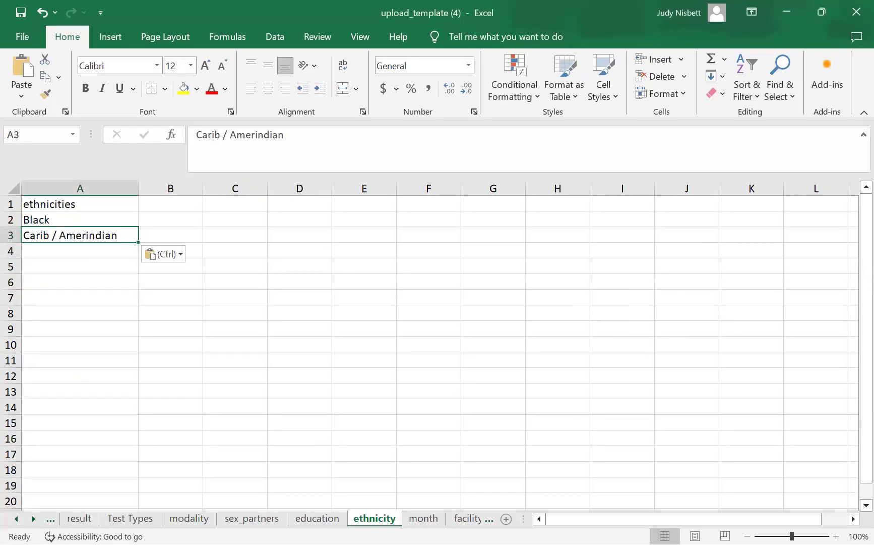
key("alt+Tab")
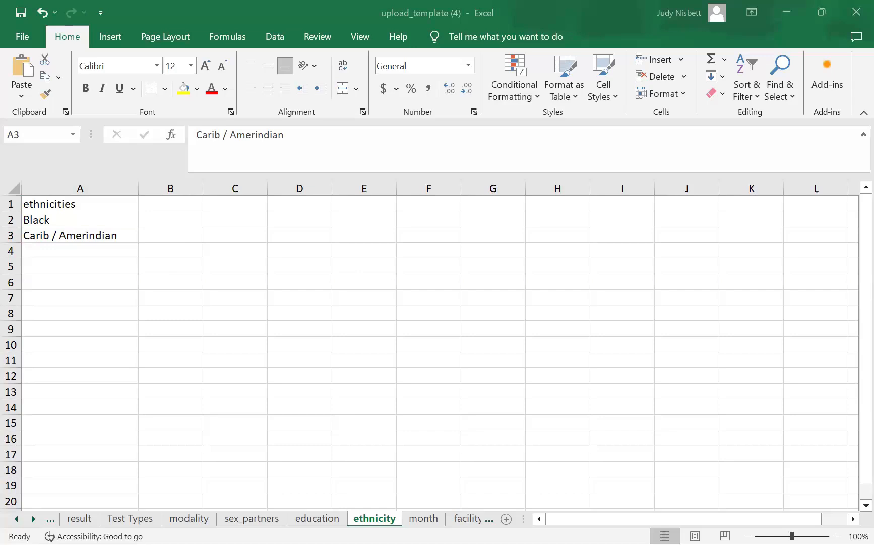
- Paste Caucasian into A4 and Chinese into A5 as plain text
right_click(94, 255)
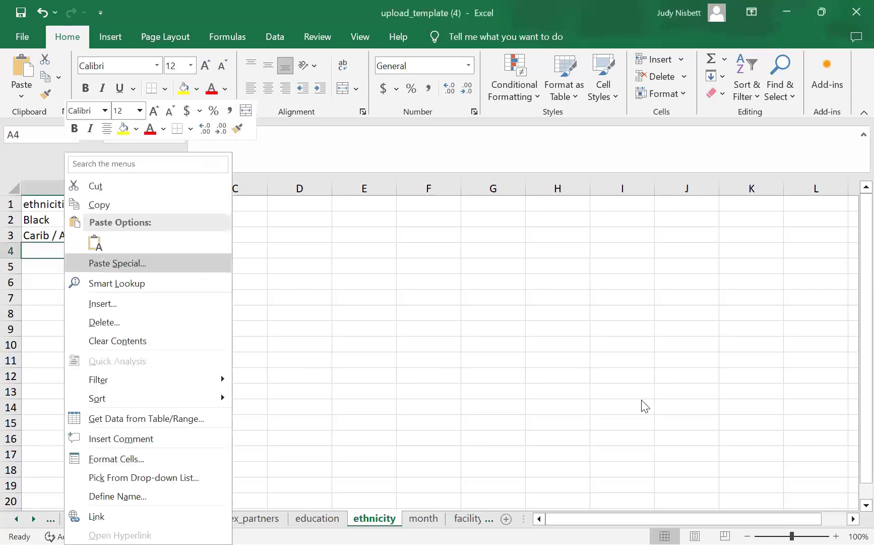
key("Return")
left_click(415, 82)
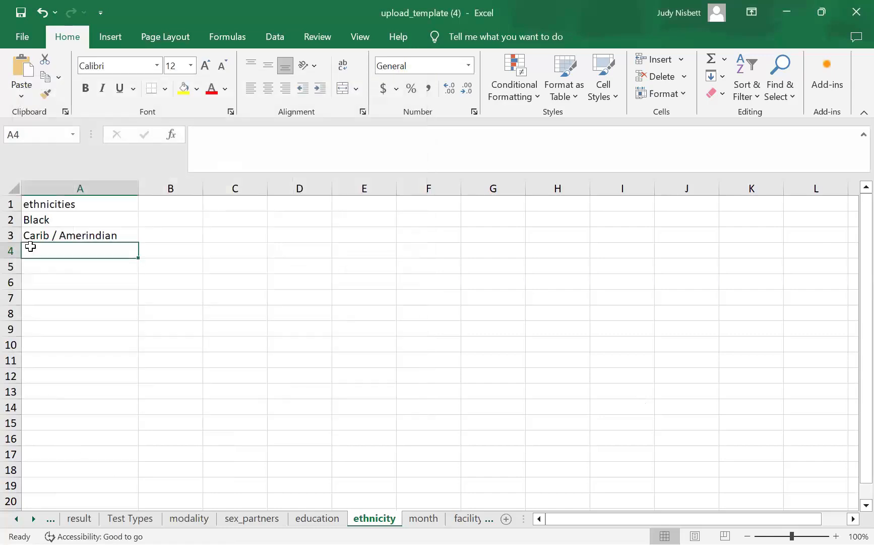
right_click(68, 248)
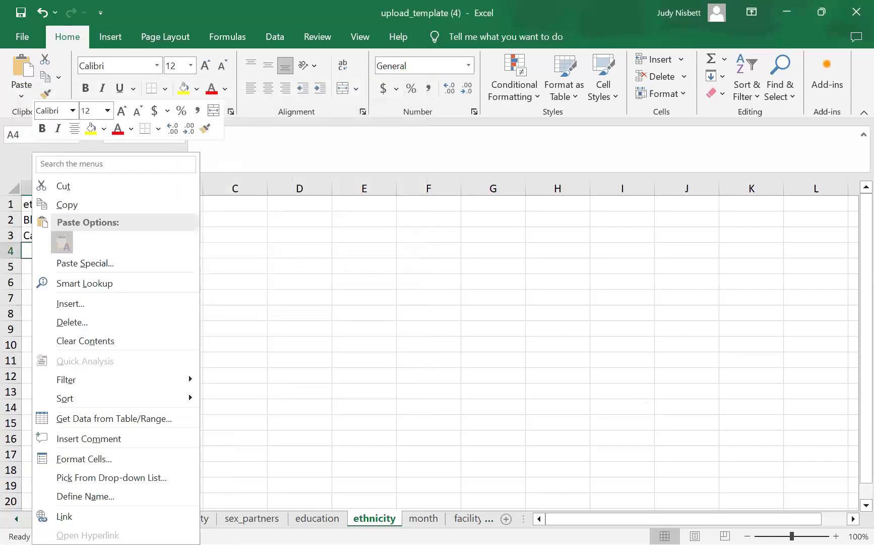
left_click(65, 243)
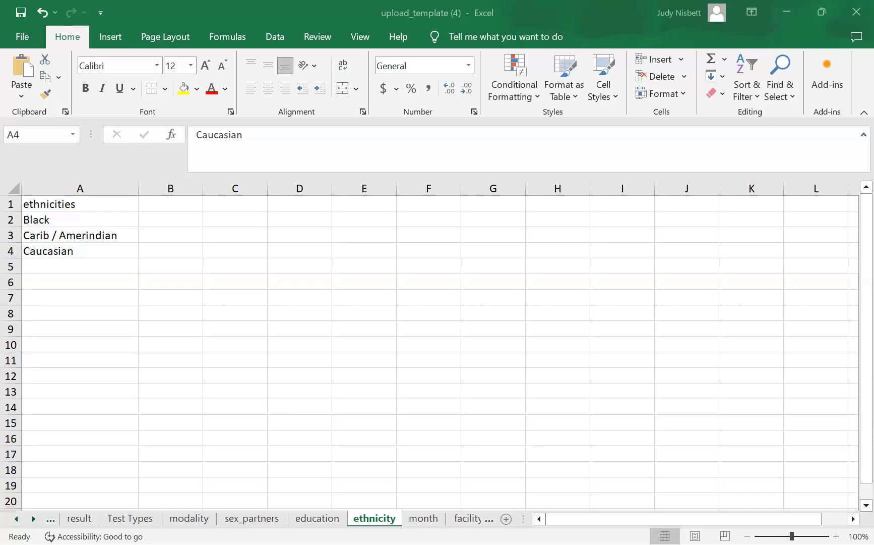
key("alt+space")
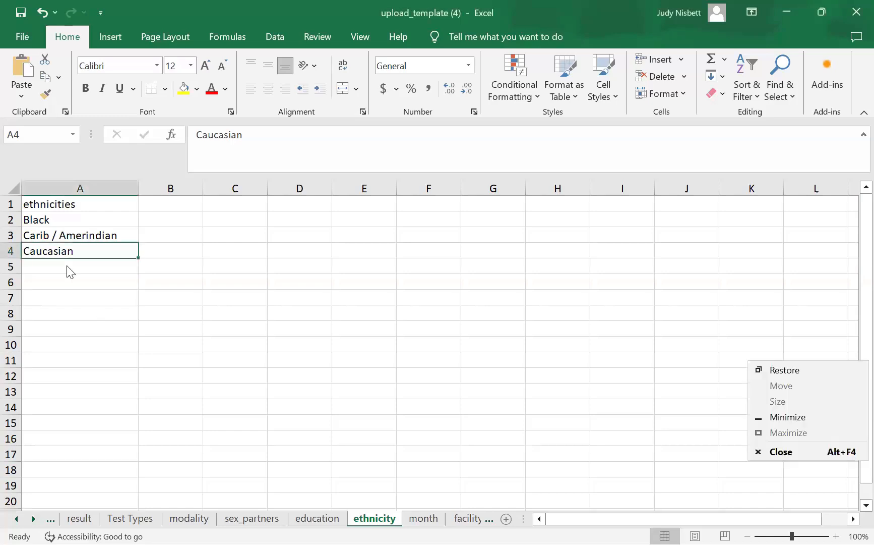
right_click(69, 271)
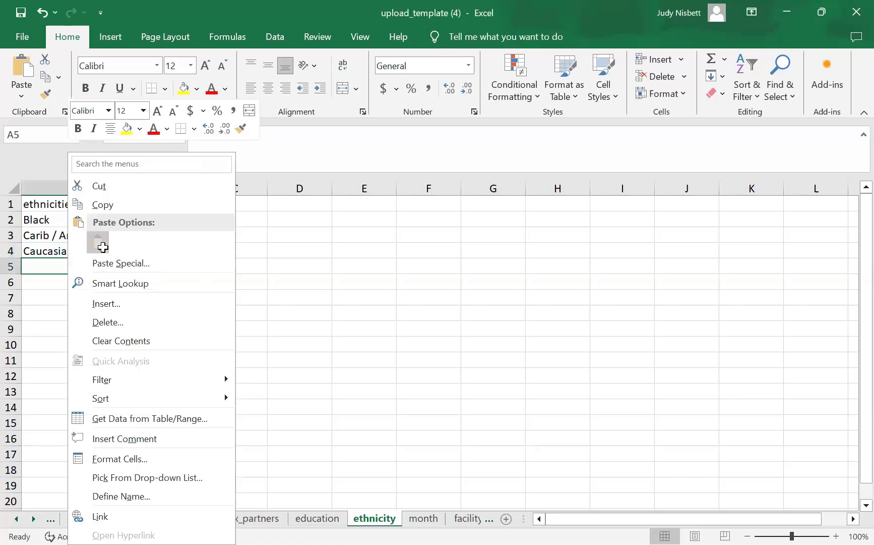
left_click(101, 248)
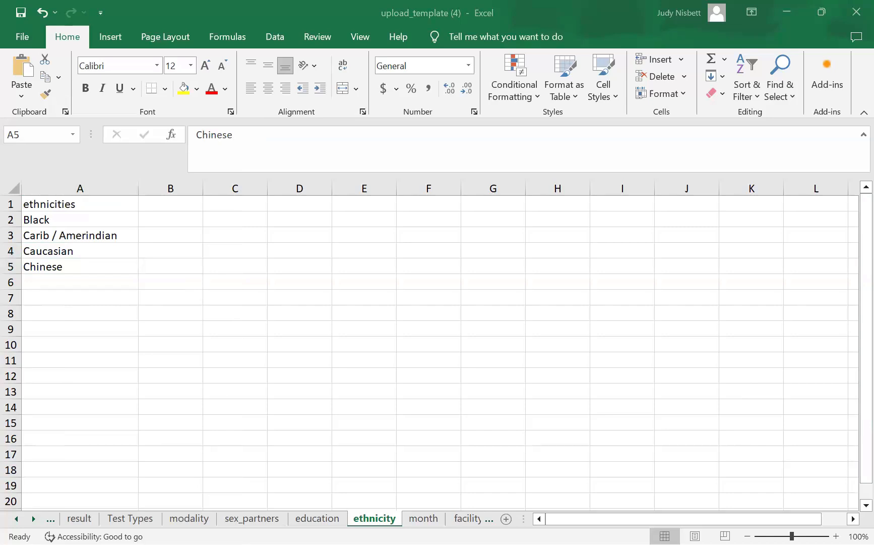
left_click(33, 283)
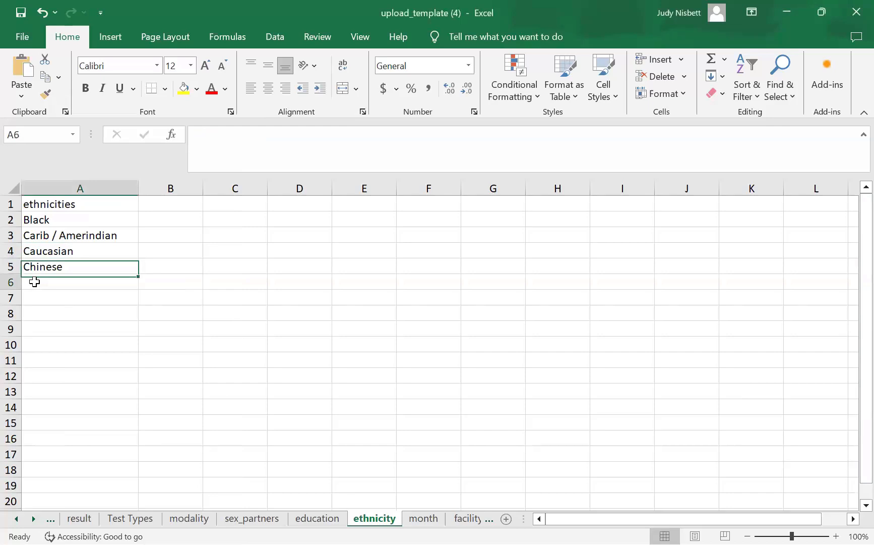
- Paste East Indians into A6 of the ethnicity sheet as plain text
right_click(98, 277)
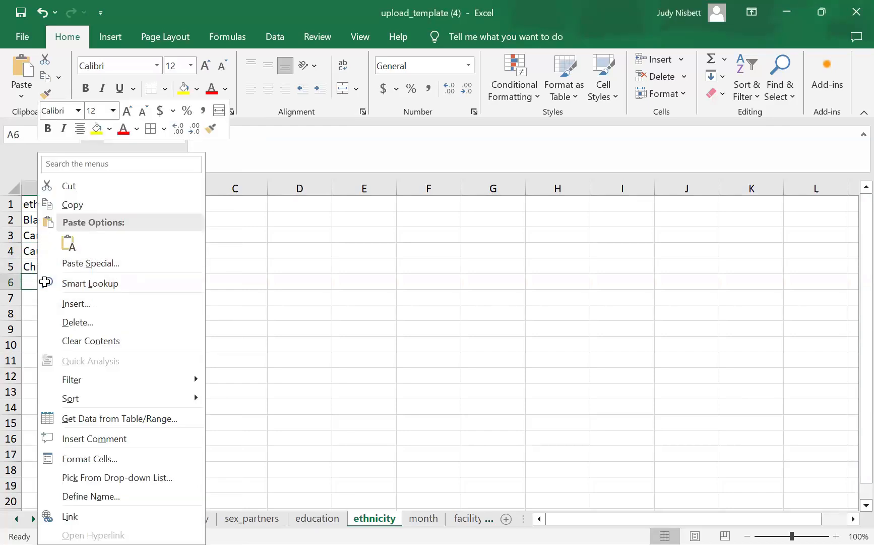
key("Up")
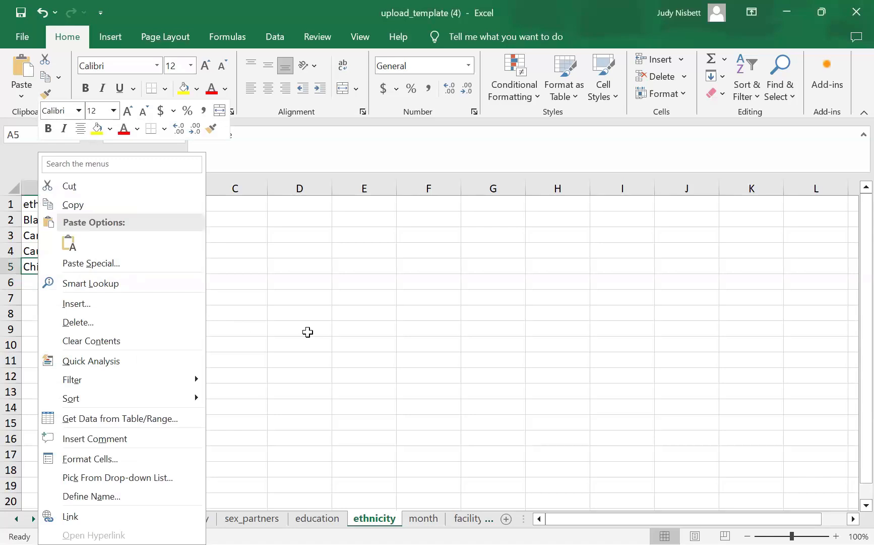
key("Escape")
right_click(53, 282)
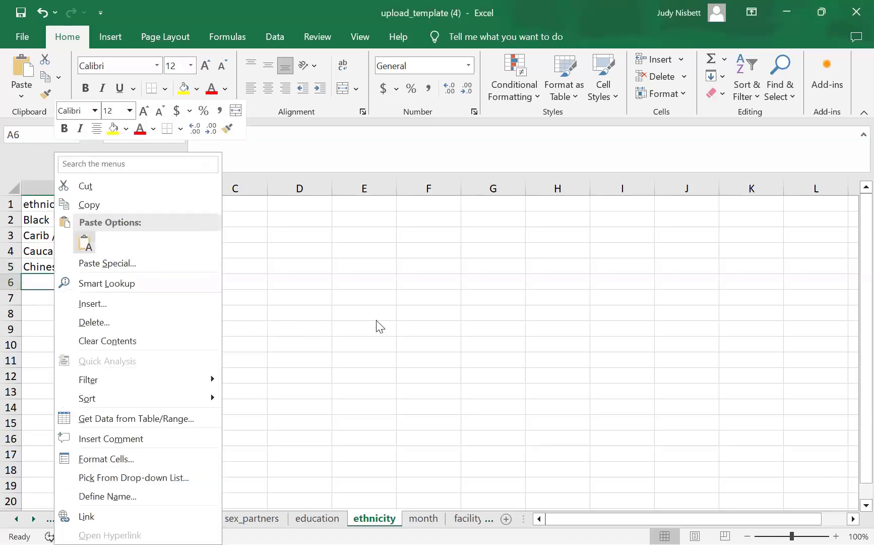
key("Escape")
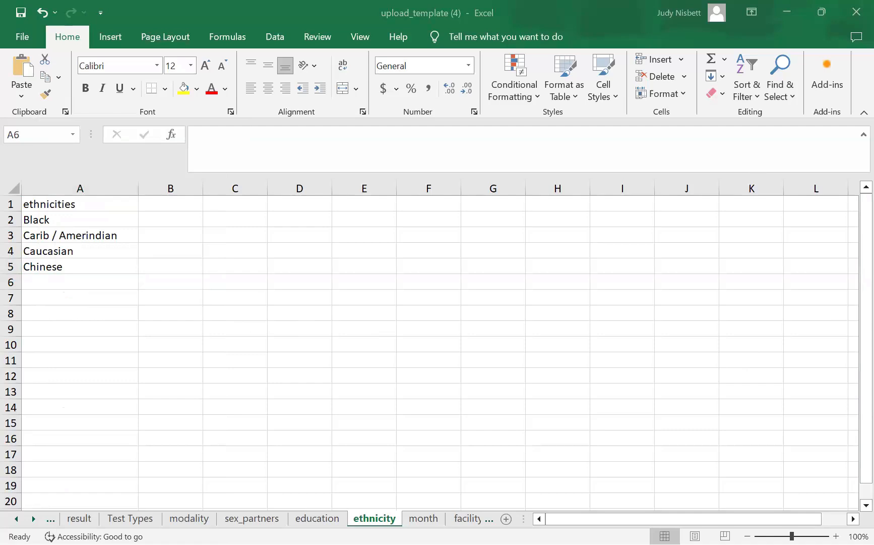
left_click(40, 279)
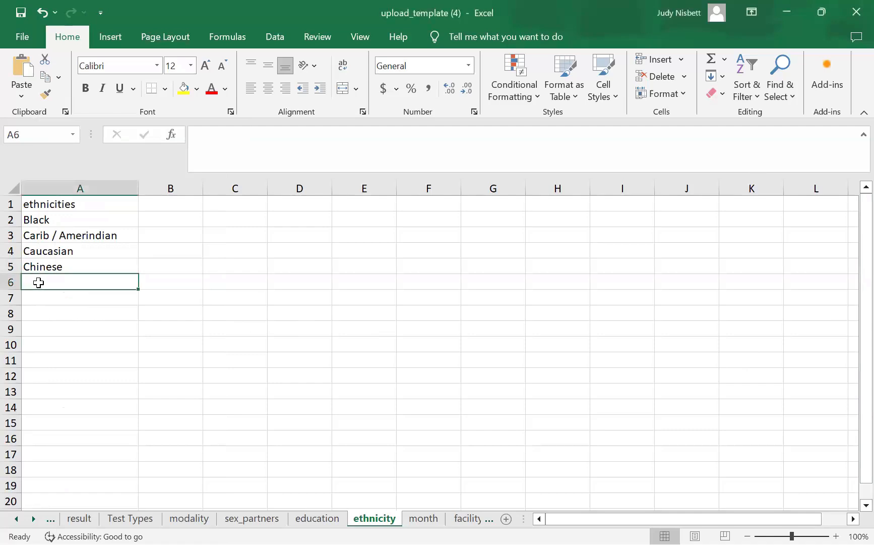
right_click(70, 285)
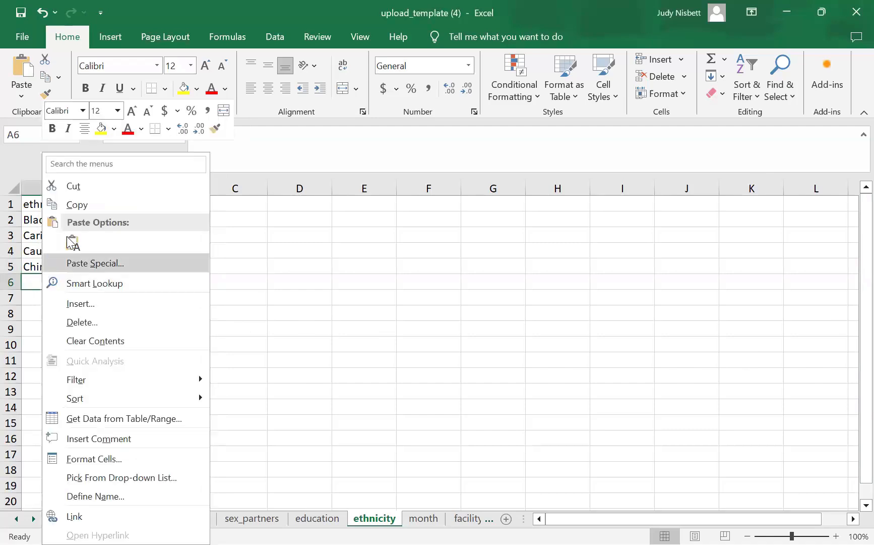
key("t")
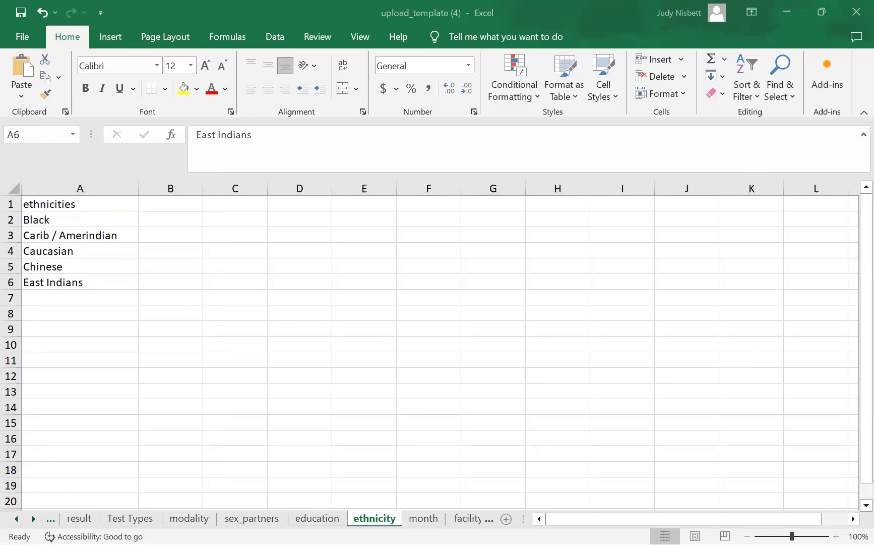
- Paste Haitians into A7 and Hispanic into A8 with Keep Text Only
left_click(56, 295)
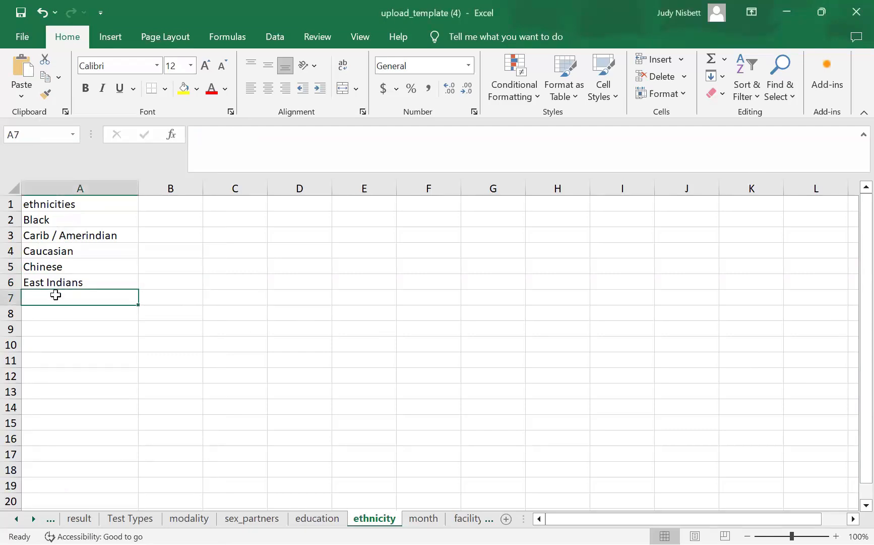
right_click(56, 298)
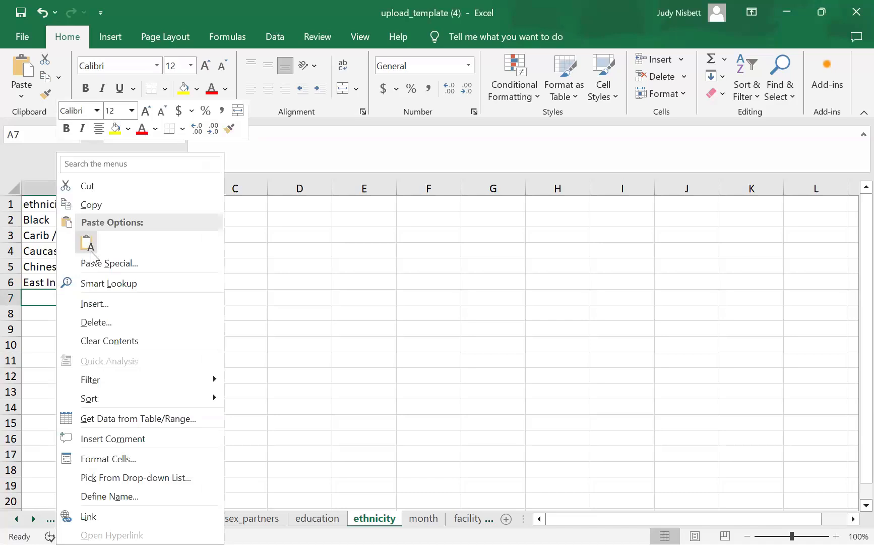
left_click(46, 299)
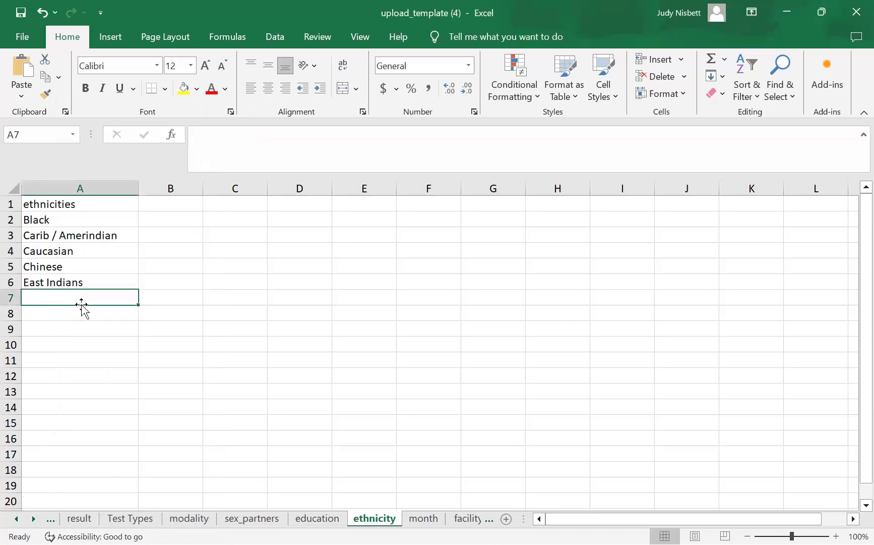
right_click(108, 252)
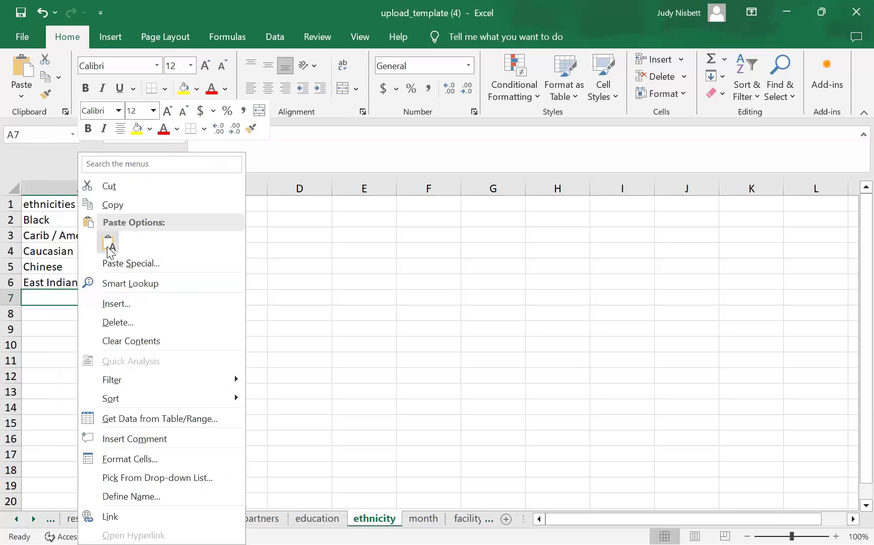
left_click(106, 246)
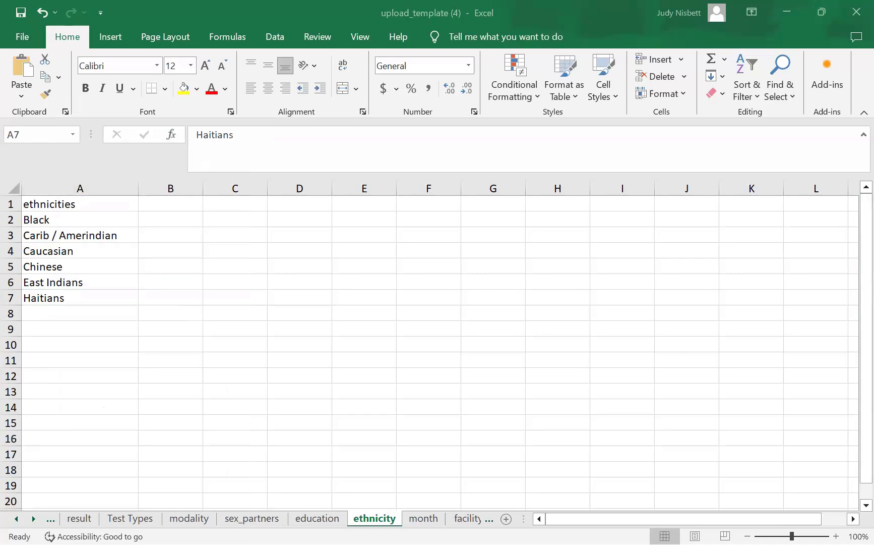
right_click(60, 313)
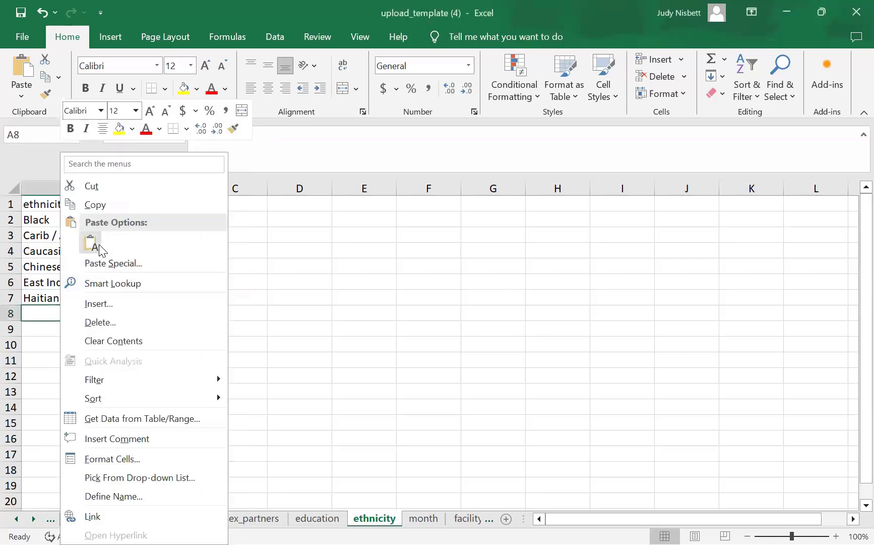
left_click(92, 243)
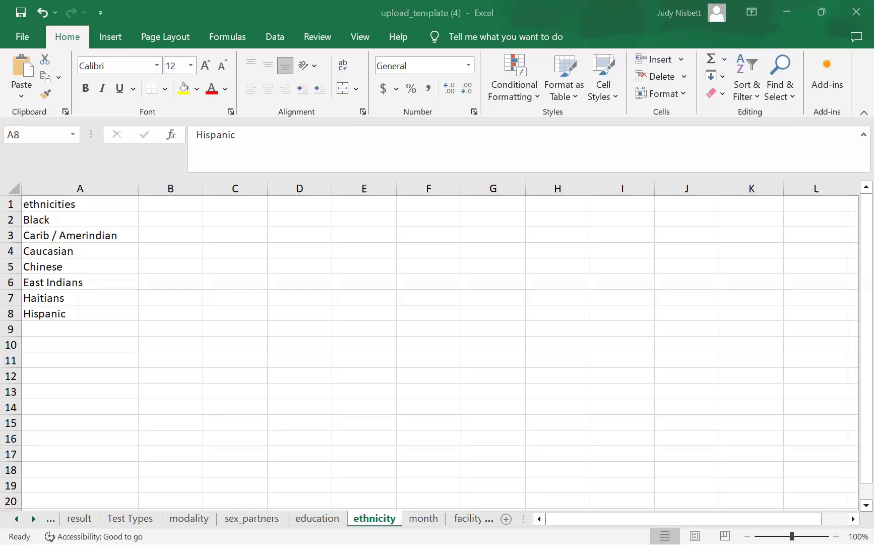
- Paste Latin America into A9 as plain text and Tawainese into A10
left_click(60, 328)
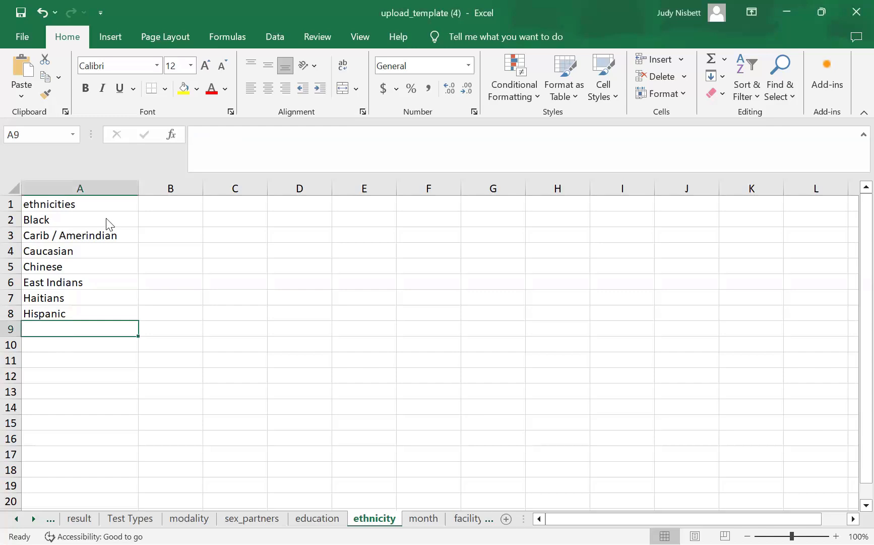
right_click(61, 329)
left_click(98, 248)
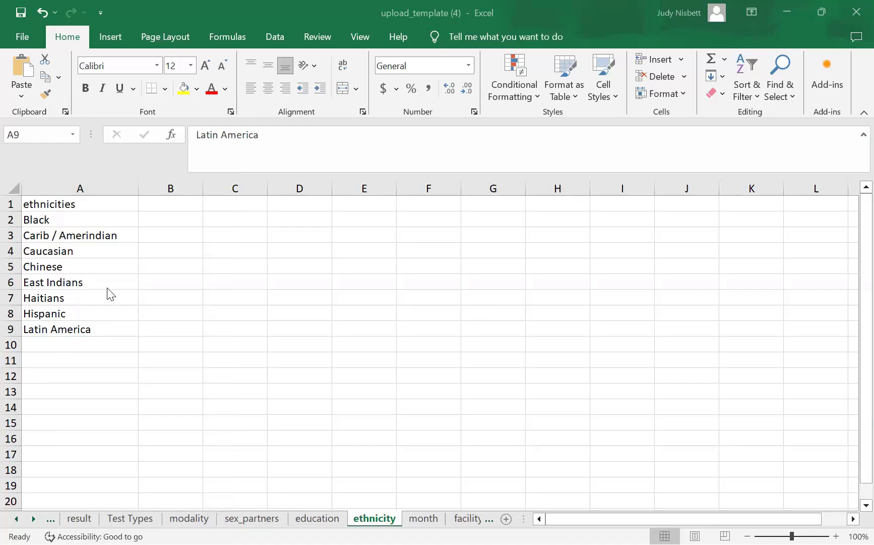
right_click(62, 347)
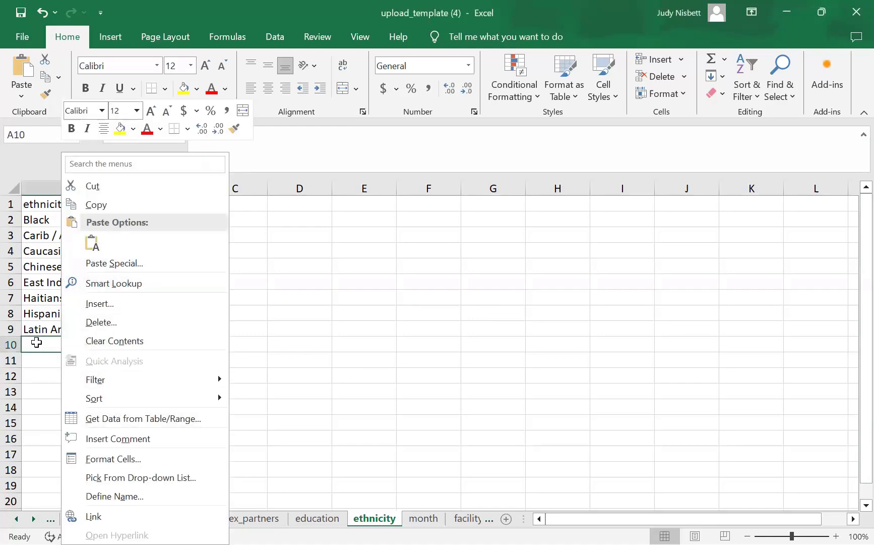
left_click(56, 342)
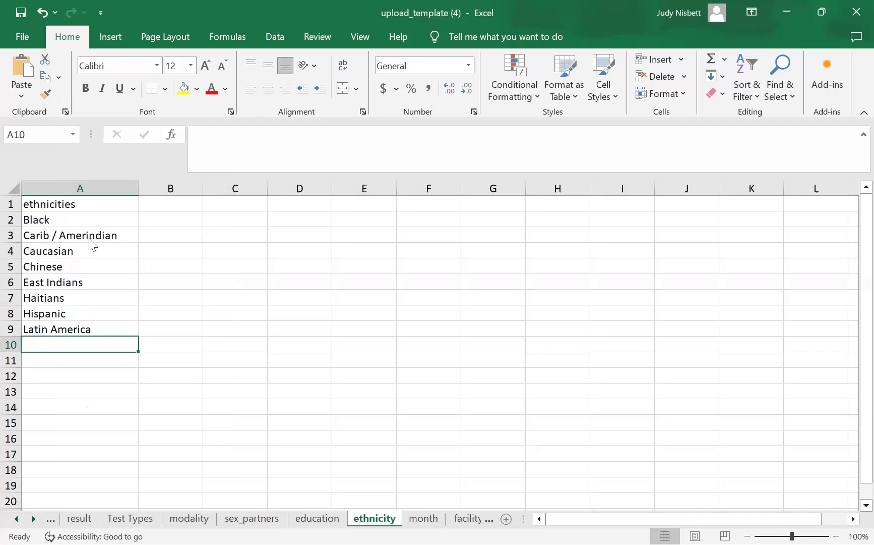
key("shift+F10")
type("Tawainese")
left_click(343, 307)
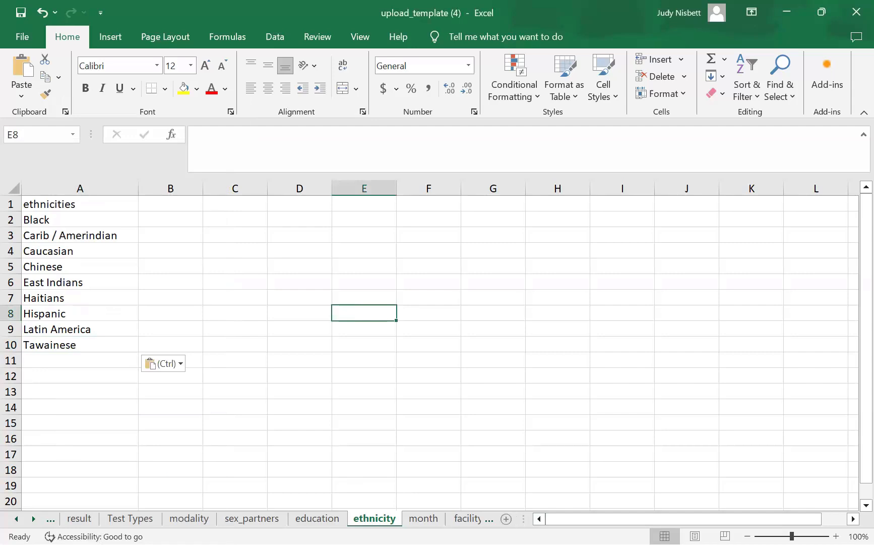
- Step through the facility_type, testing_sites, condom use, sex and sexactivities sheets
key("ctrl+Page_Down")
type("ANC/PMTCT Clinic Care and Treatment Emergency Room Juvenile Detention Center Maternity Ward Prison Psychiatric Unit Infectious Disease Clinic Testing and Counselling Site Outreach public laboratory private laboratory NGO medical station general hospital general hospital laboratory polyclinic")
key("ctrl+Page_Down")
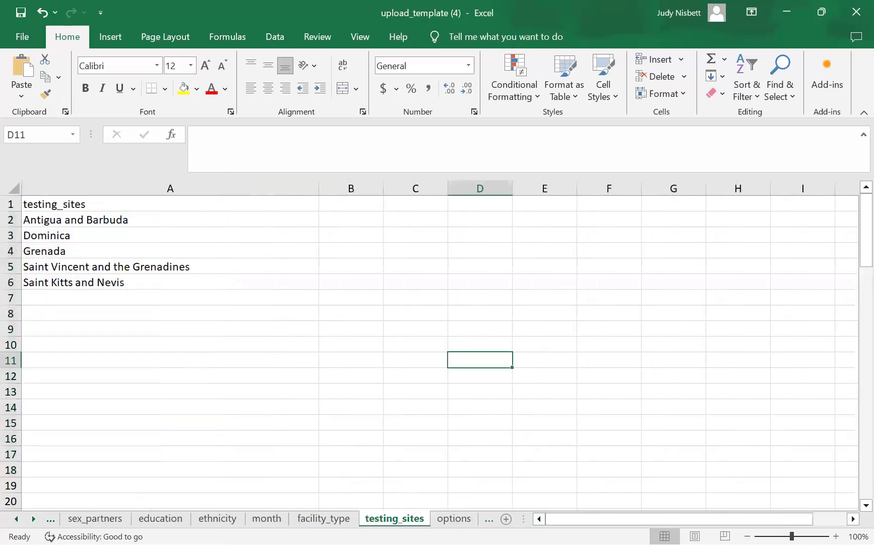
key("ctrl+Page_Down")
key("ctrl+Page_Down")
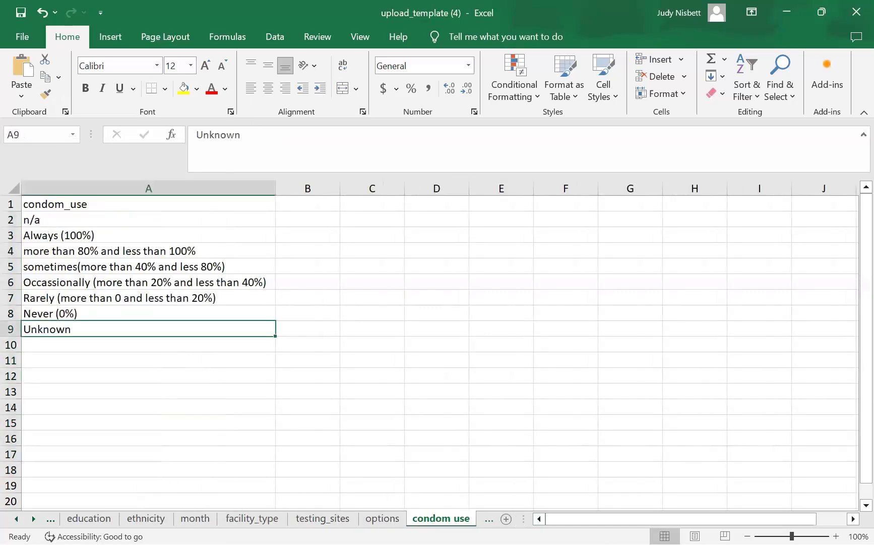
key("ctrl+Page_Down")
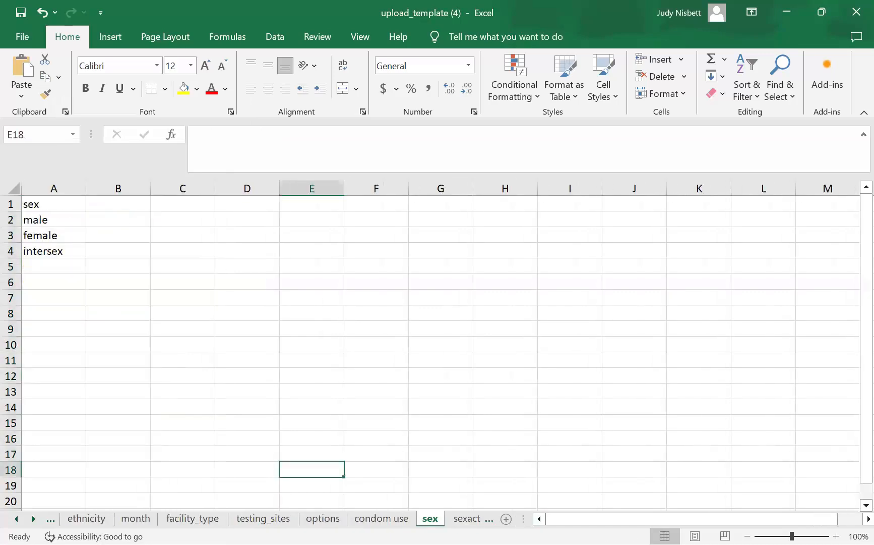
key("ctrl+Page_Down")
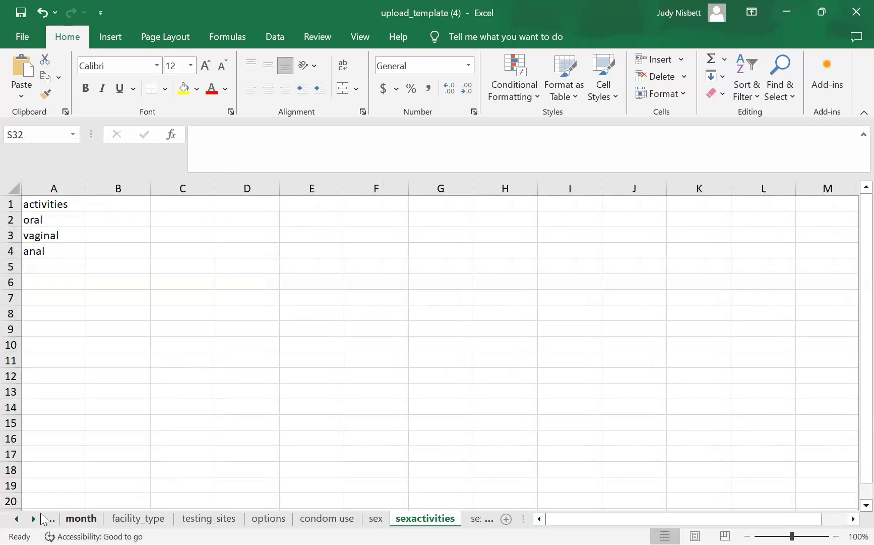
- Scroll the sheet tabs back and open the modality sheet
left_click(16, 519)
left_click(17, 519)
left_click(16, 519)
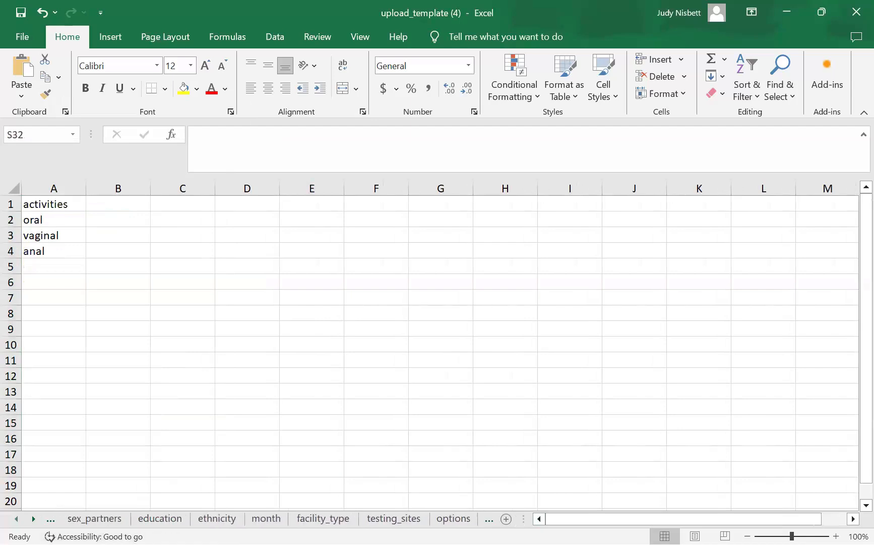
left_click(16, 519)
left_click(17, 519)
left_click(150, 518)
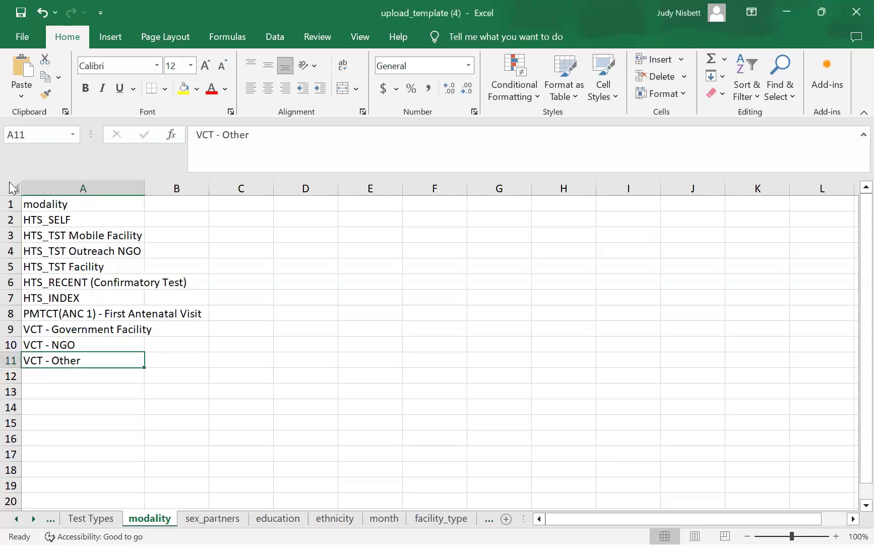
- Clear the old modality entries in A2:A11 and paste VCT-NGO into A2
left_click_drag(32, 223, 166, 344)
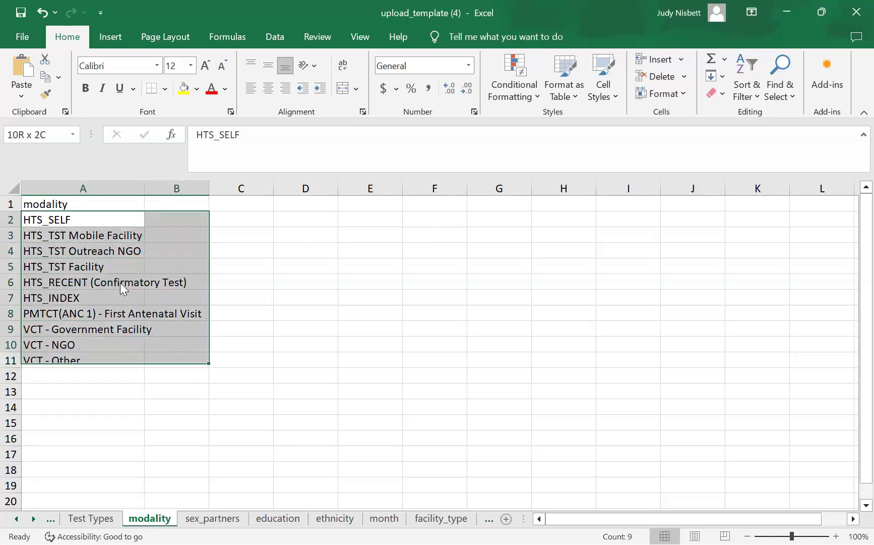
left_click_drag(110, 313, 120, 314)
right_click(120, 313)
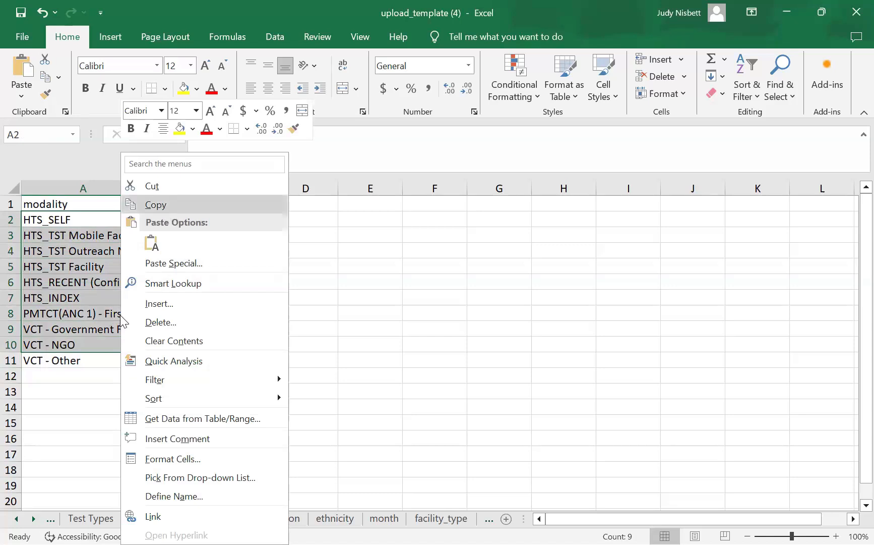
left_click(176, 341)
left_click(58, 359)
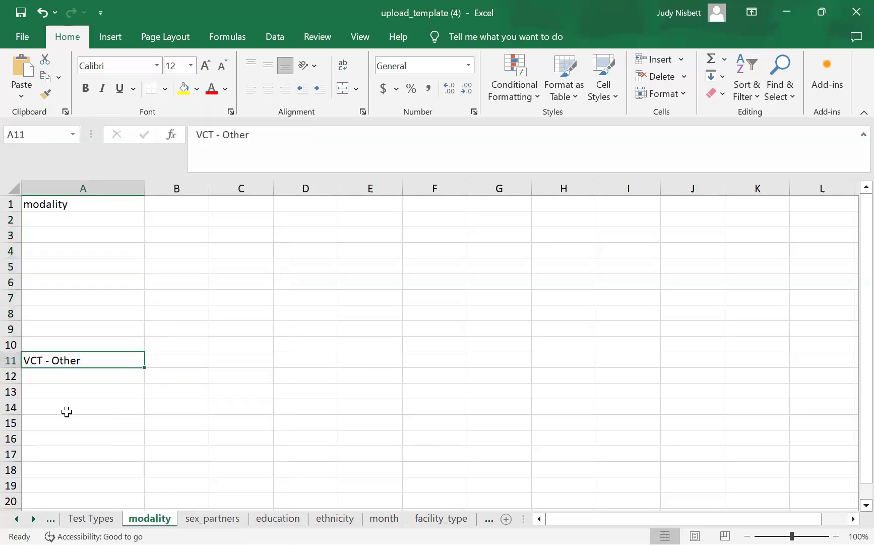
key("BackSpace")
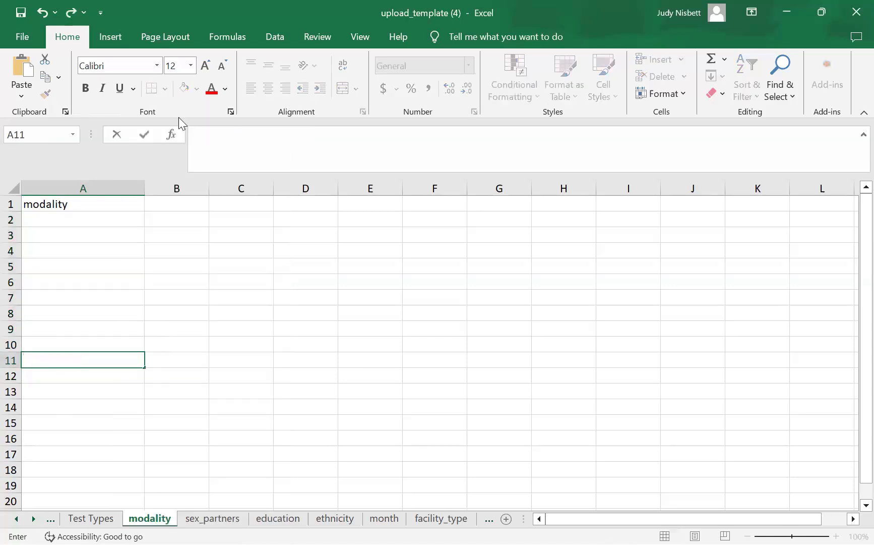
left_click(70, 220)
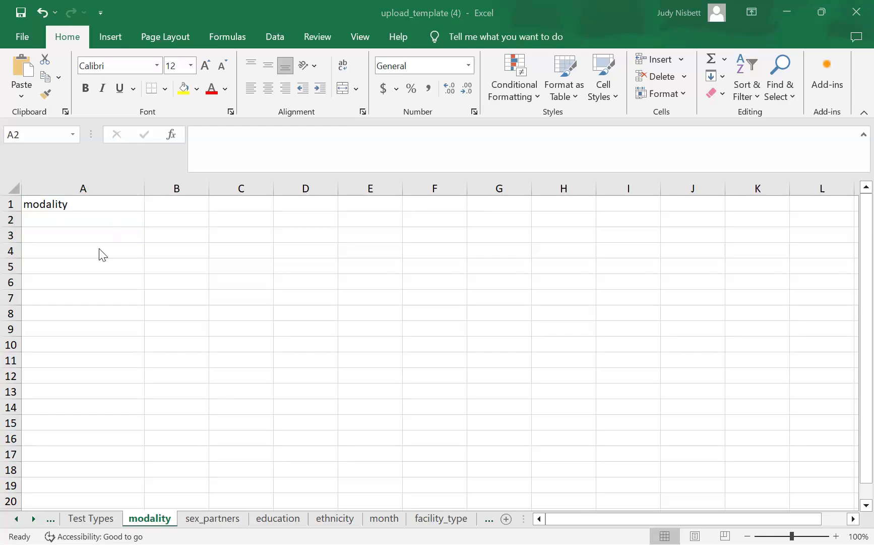
key("ctrl+v")
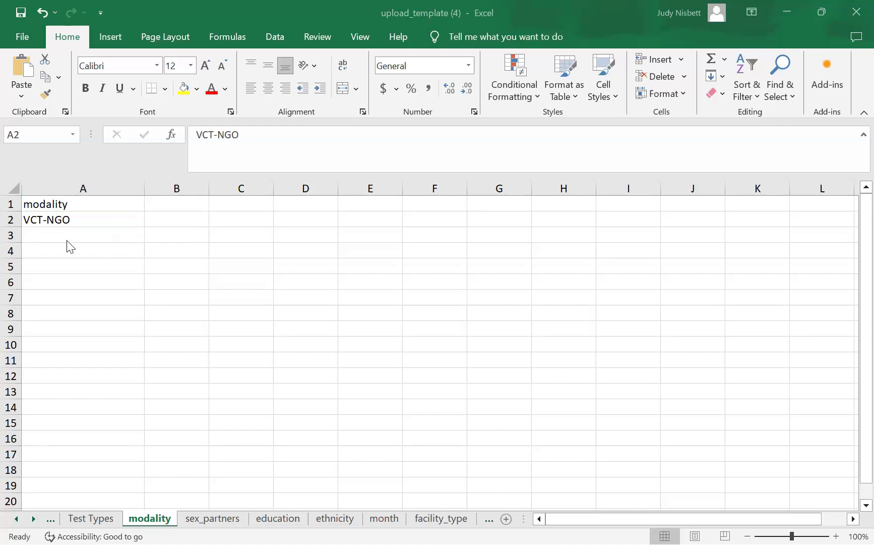
- Paste VCT-Mobile Facility into A3, then VCT-Public and Community as plain text into A4–A5
left_click(94, 237)
key("ctrl+v")
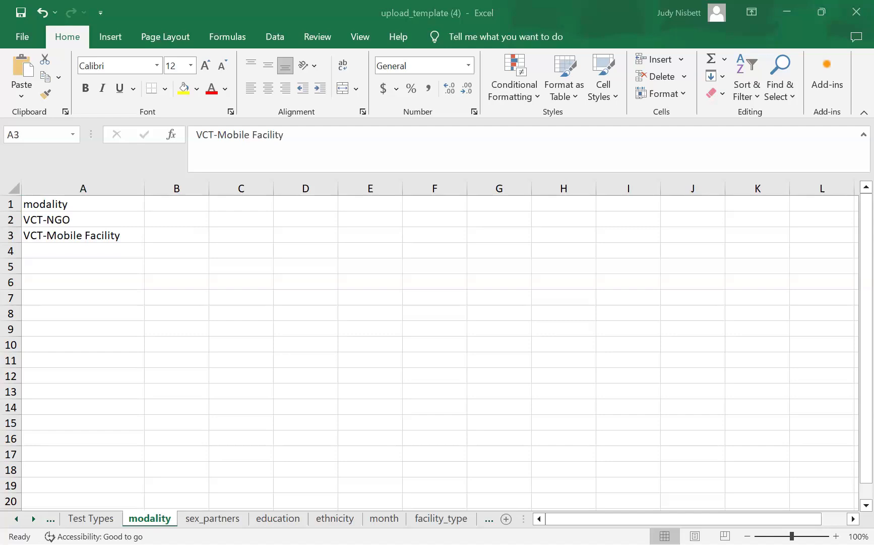
right_click(77, 249)
left_click(77, 248)
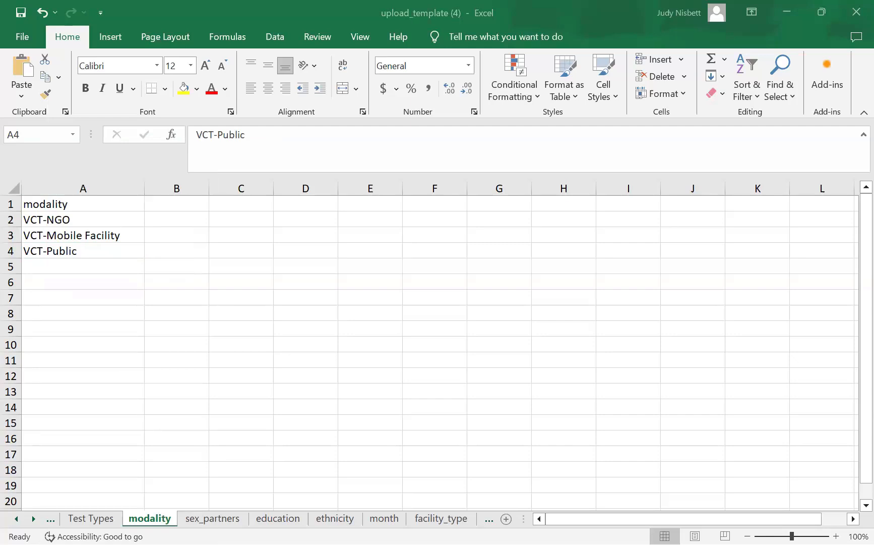
right_click(61, 271)
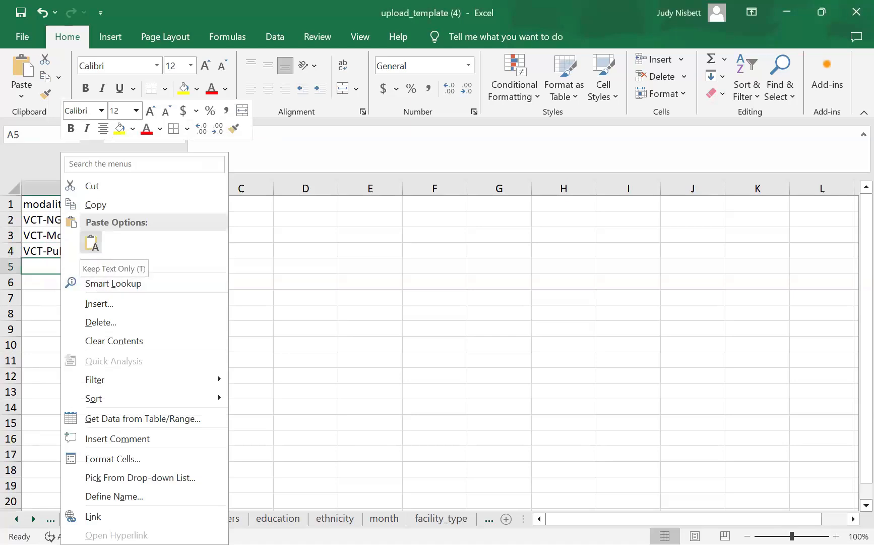
left_click(91, 242)
key("Escape")
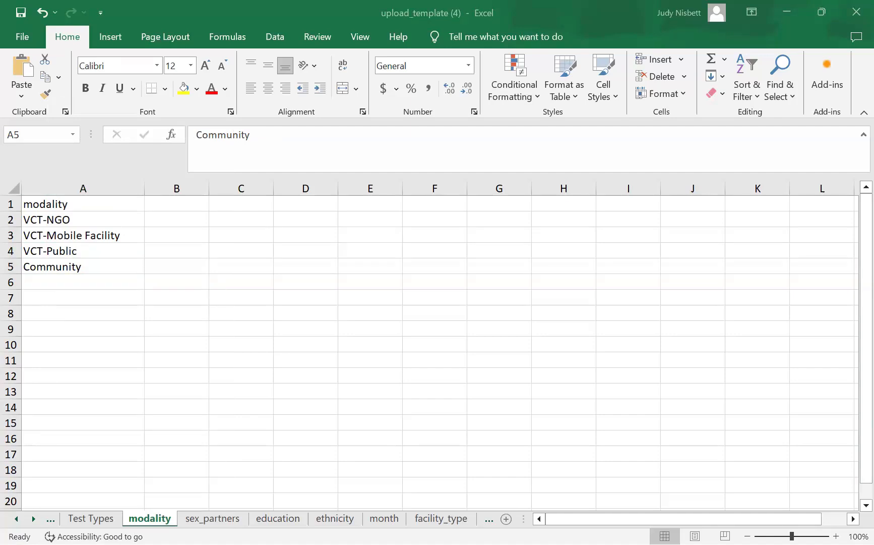
- Paste PITC into A6 and T.B into A7 of the modality sheet as plain text
right_click(65, 283)
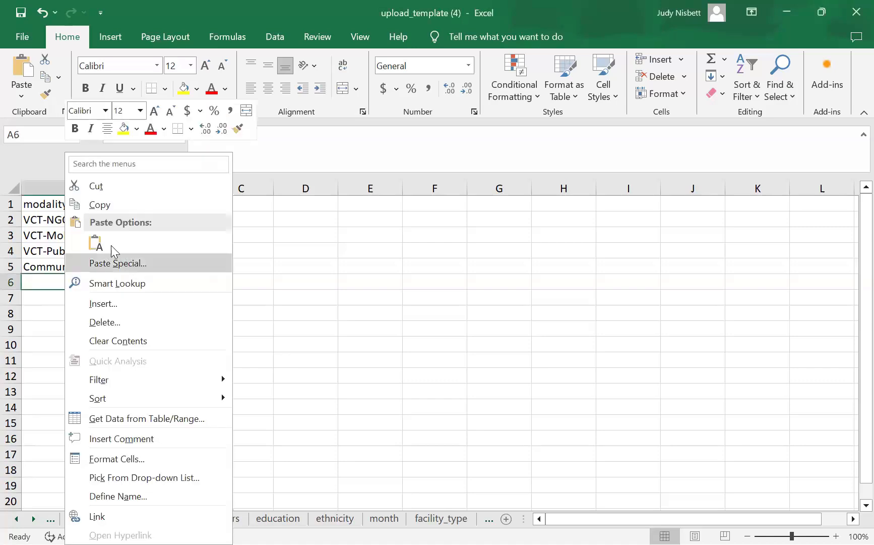
left_click(98, 240)
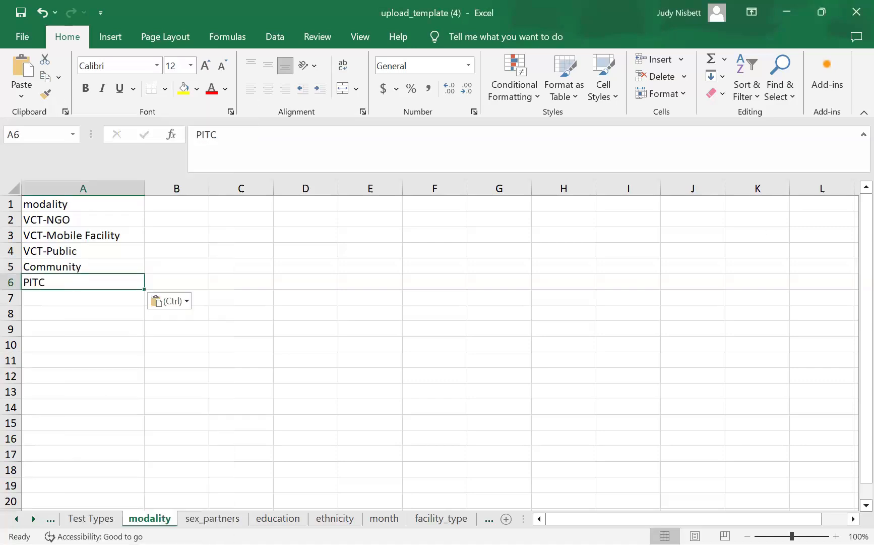
key("Escape")
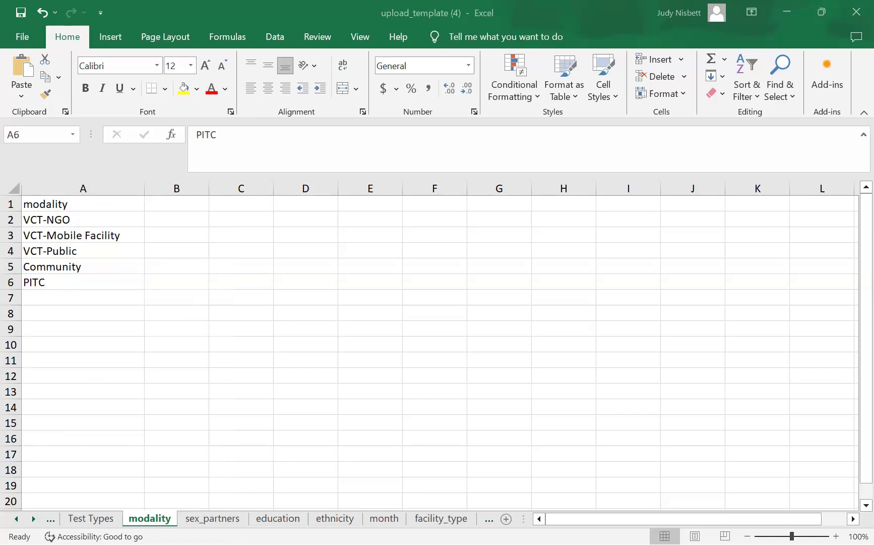
left_click(38, 295)
right_click(88, 292)
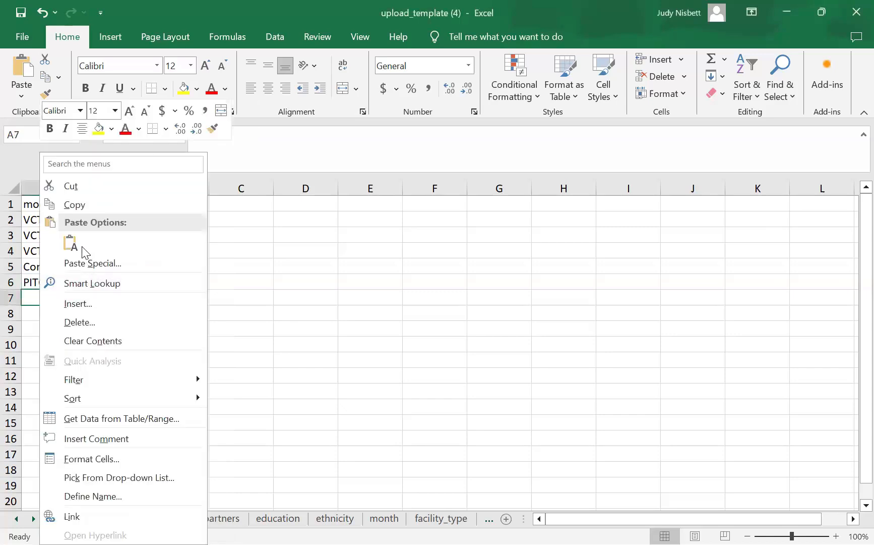
left_click(72, 243)
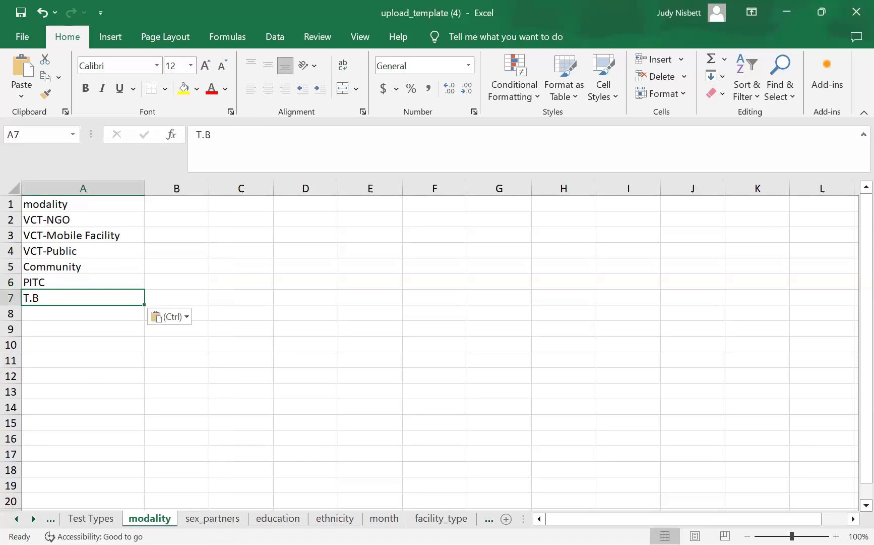
key("alt+Tab")
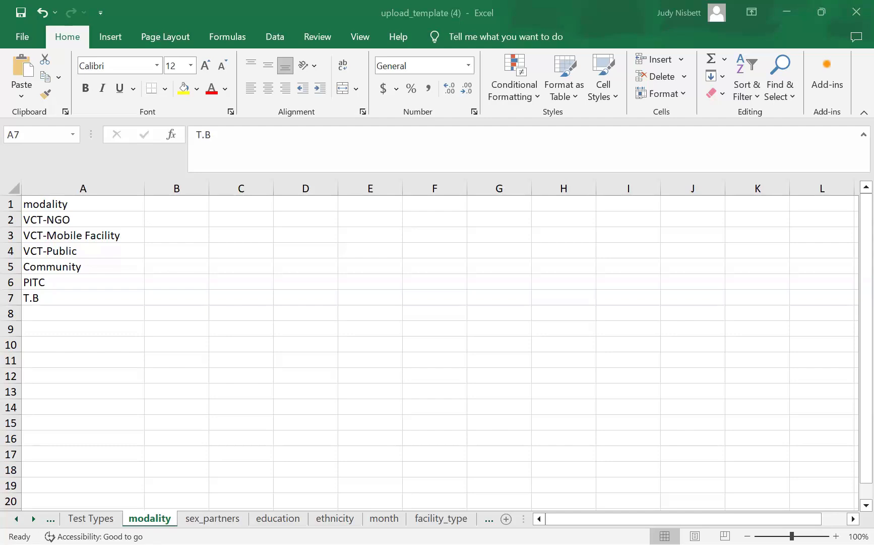
left_click(39, 314)
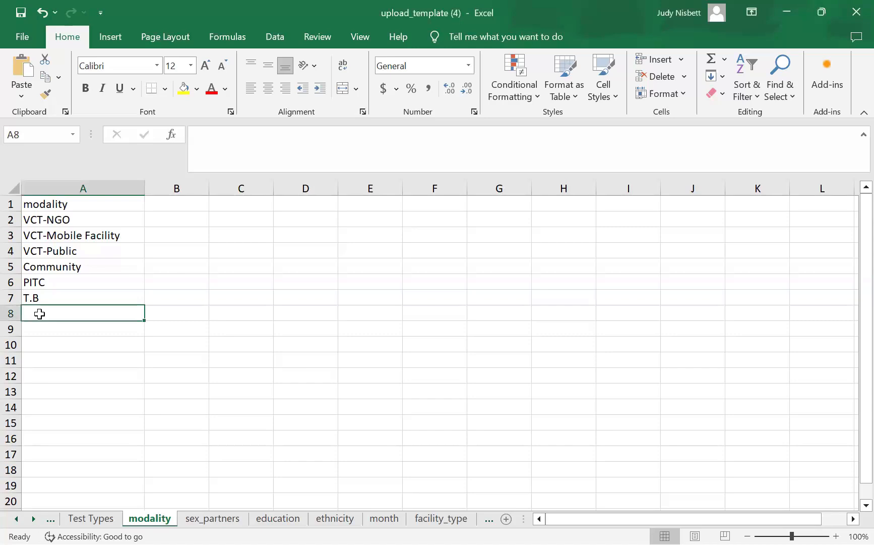
right_click(39, 314)
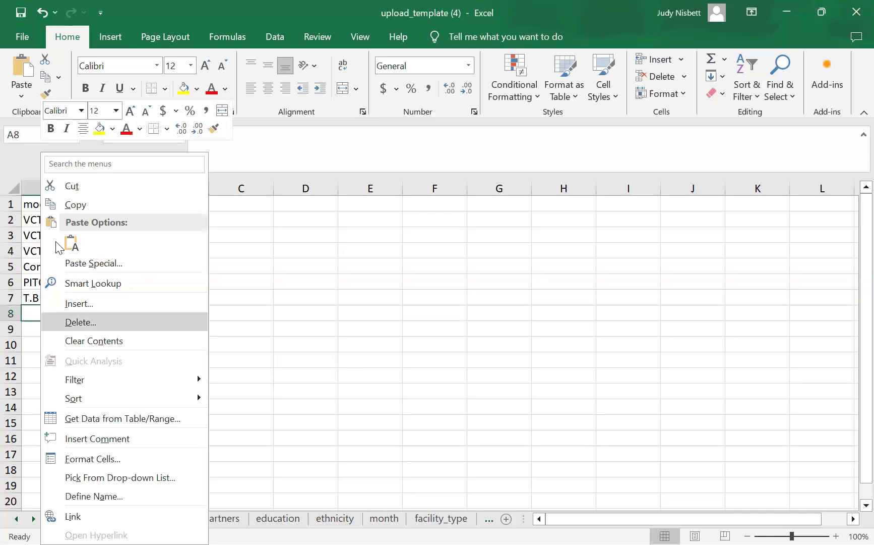
left_click(31, 305)
- Paste PMTCT(ANC1) into A8 as plain text
key("ctrl+z")
left_click(29, 311)
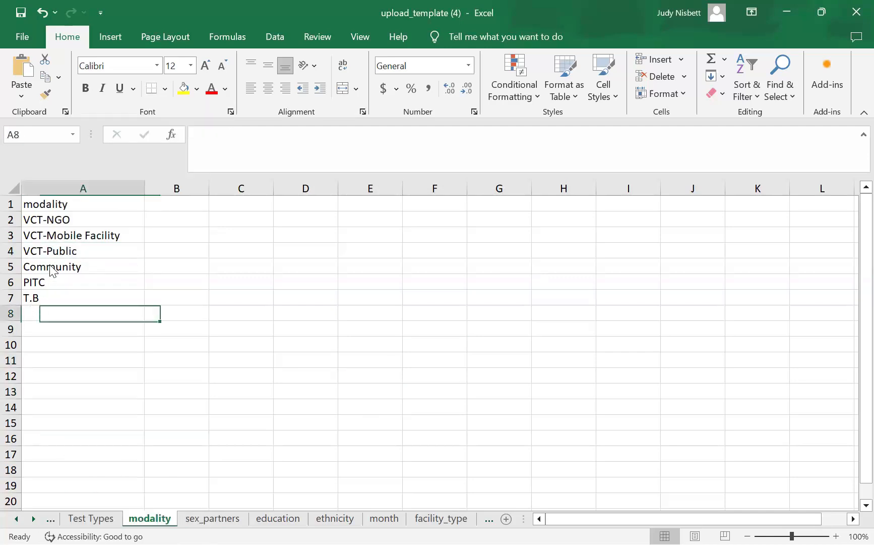
right_click(32, 310)
left_click(62, 245)
left_click(567, 330)
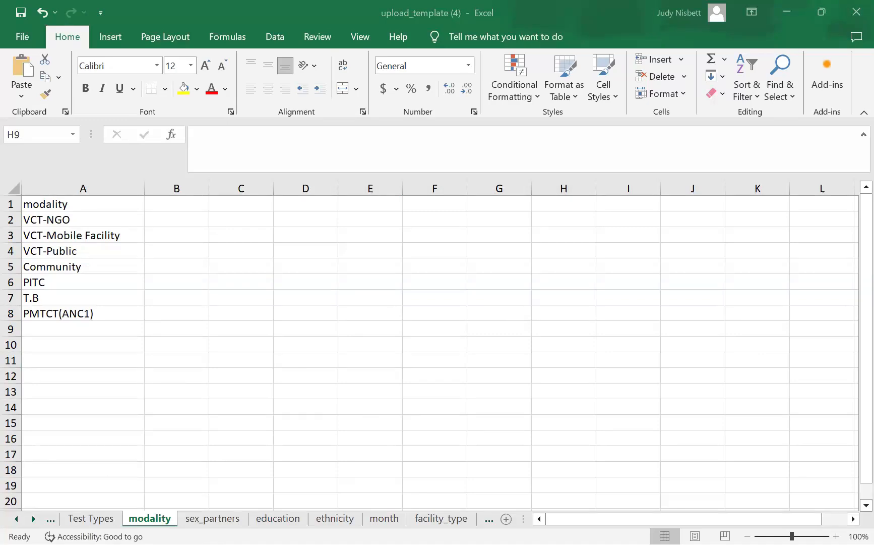
- Paste HTS_SELF into A9 as plain text
right_click(54, 328)
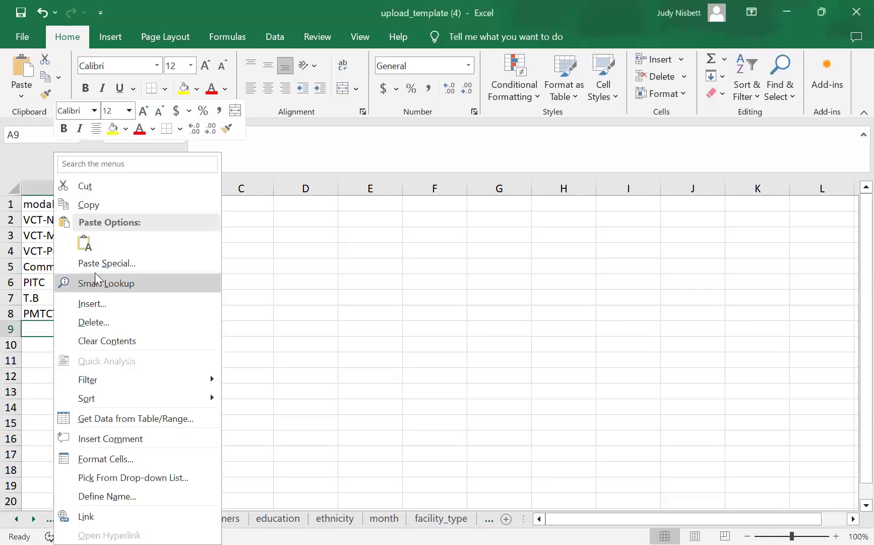
left_click(85, 243)
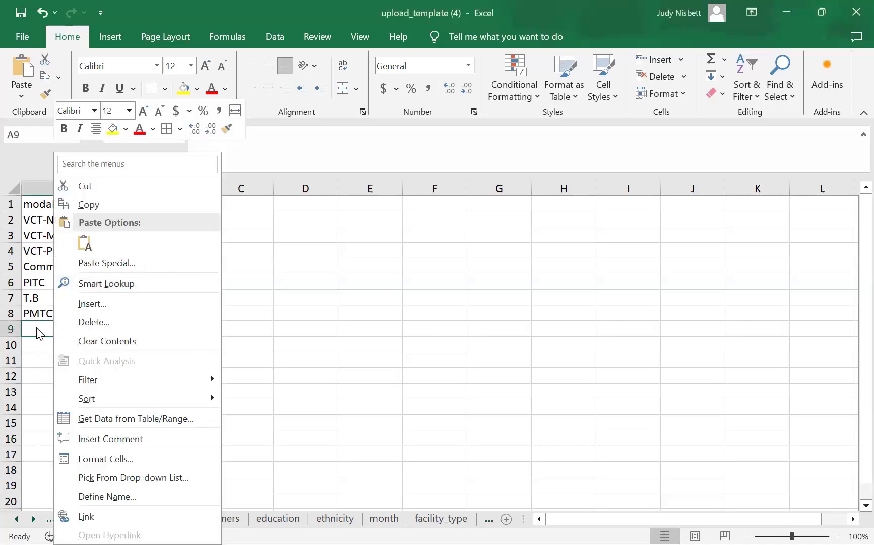
left_click(27, 329)
right_click(27, 329)
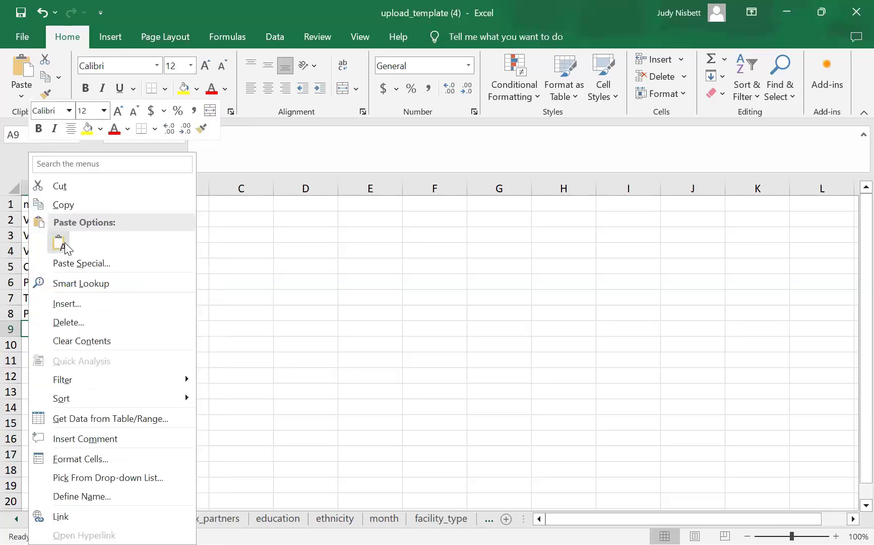
left_click(64, 242)
left_click(564, 375)
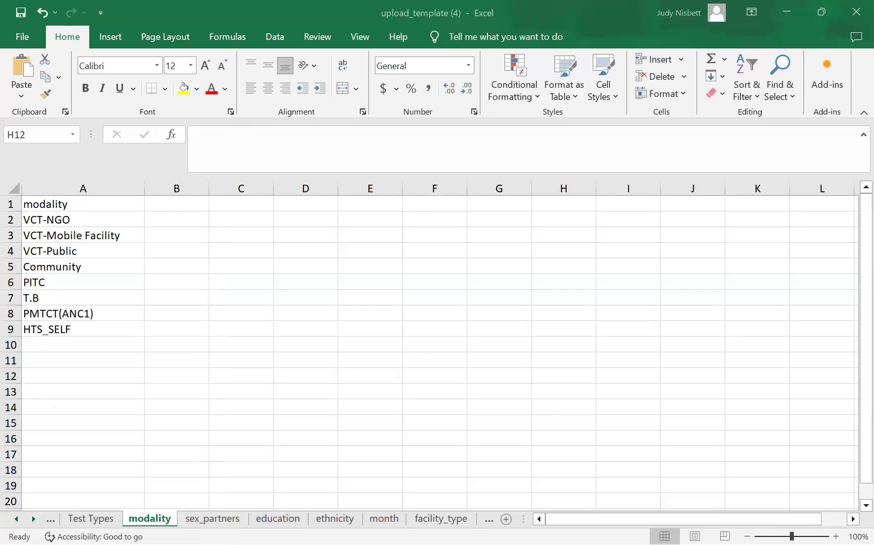
- Paste VCT-Private into A10, then undo that paste
left_click(53, 342)
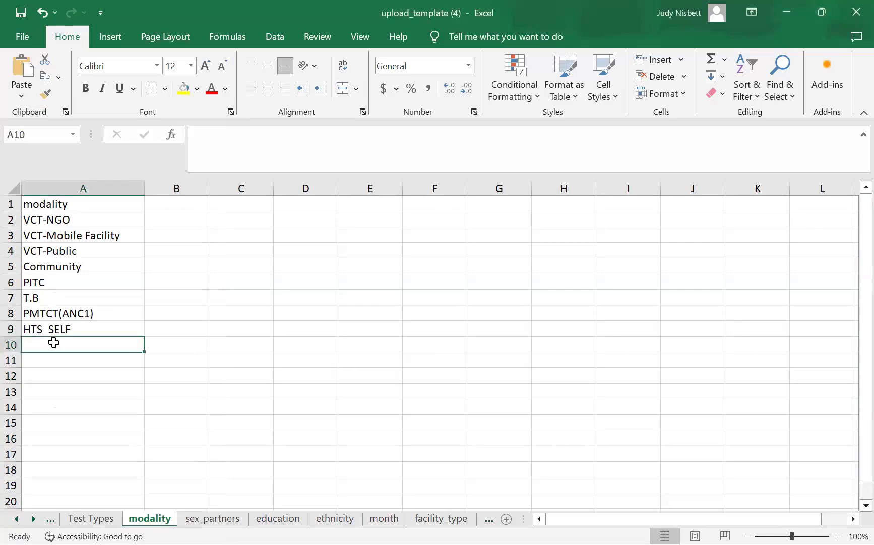
right_click(54, 343)
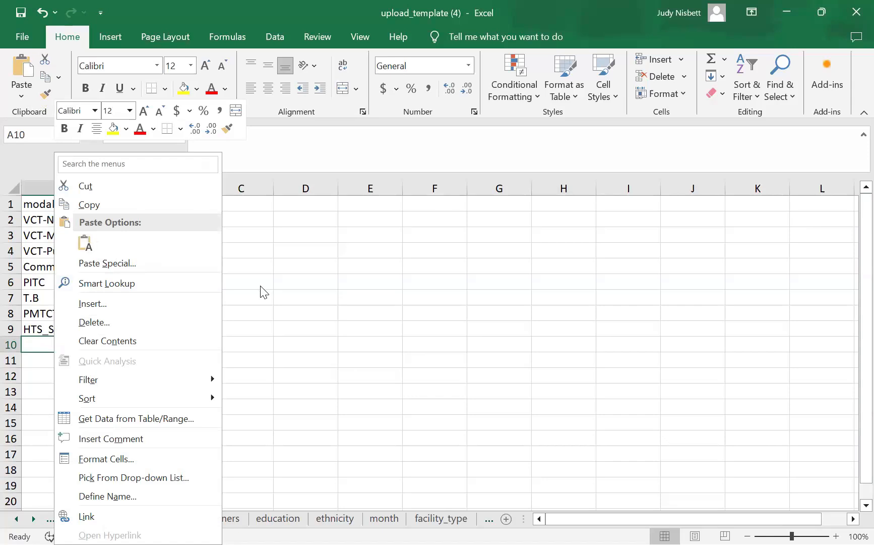
left_click(44, 343)
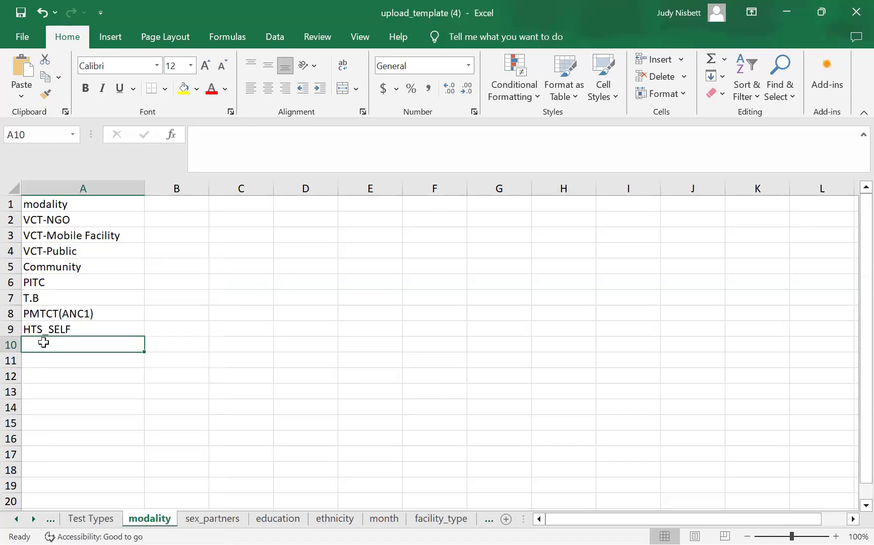
right_click(43, 343)
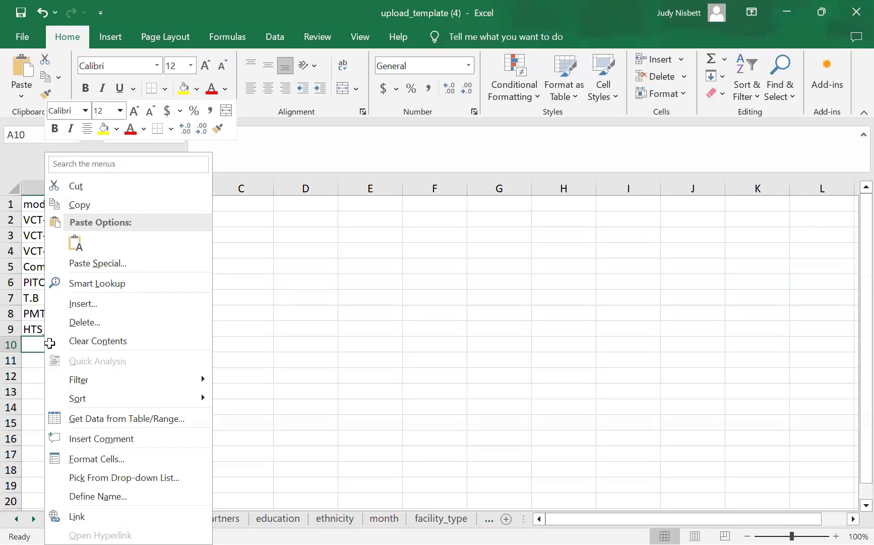
left_click(30, 353)
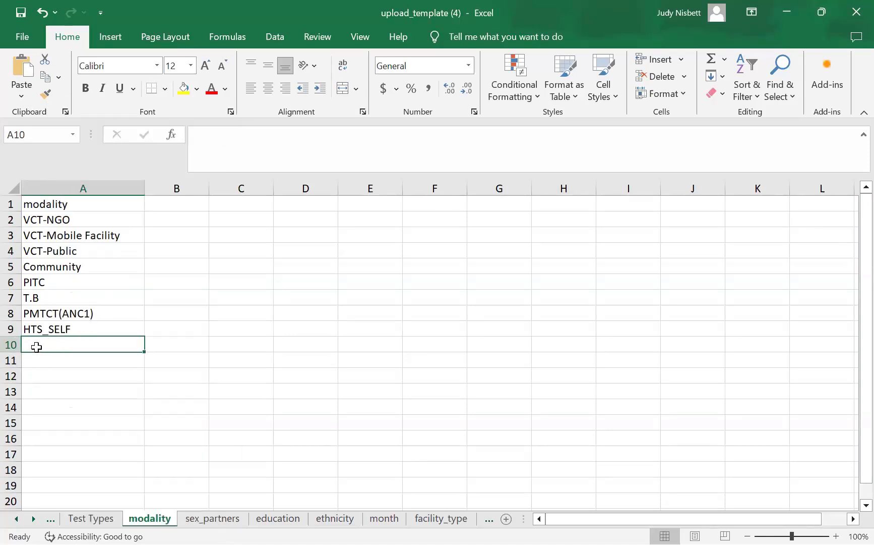
key("shift+F10")
left_click(71, 245)
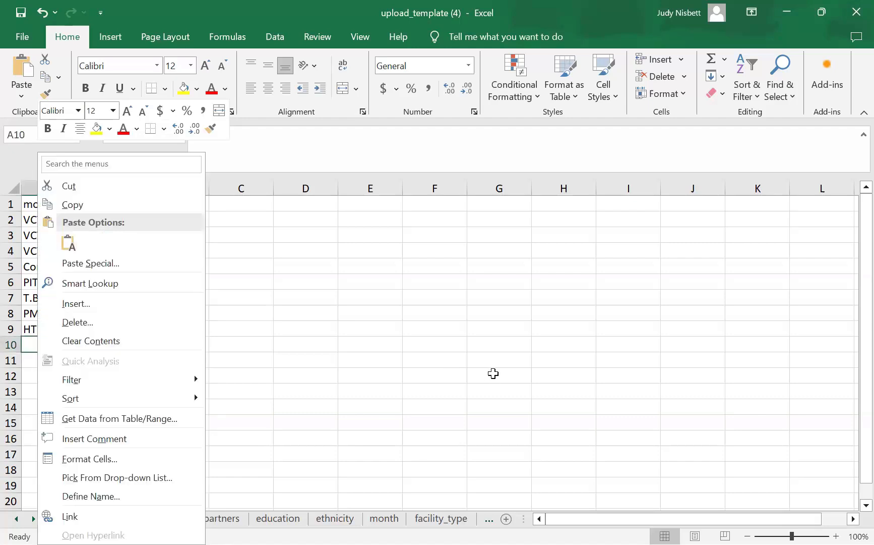
key("ctrl+z")
key("shift+F10")
key("Escape")
- Paste VCT-Private into A10 and HTS_RECENT(Confirmatory Test) into A11 as plain text
right_click(49, 343)
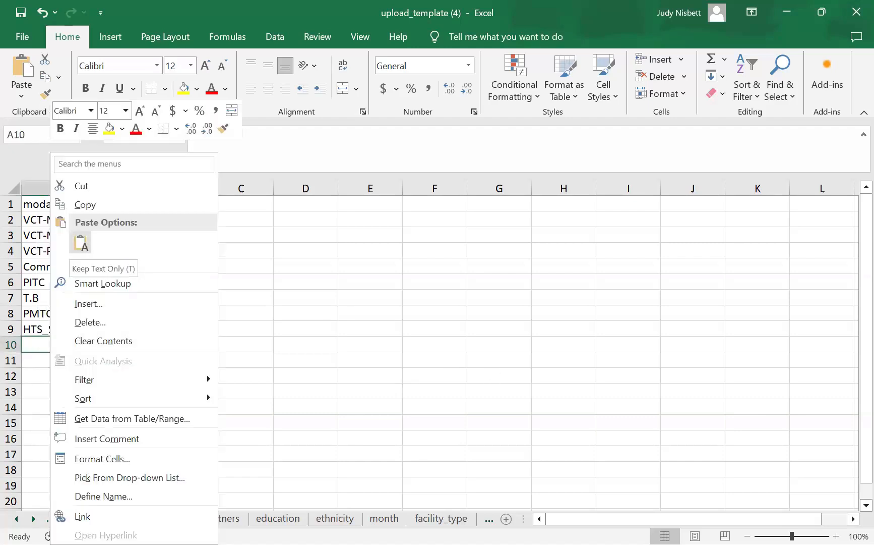
key("t")
left_click(407, 385)
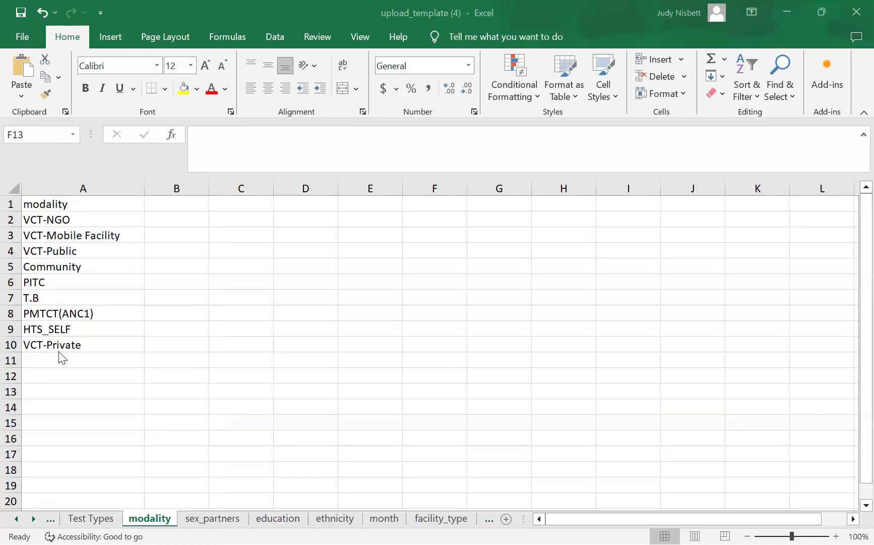
right_click(46, 359)
left_click(78, 245)
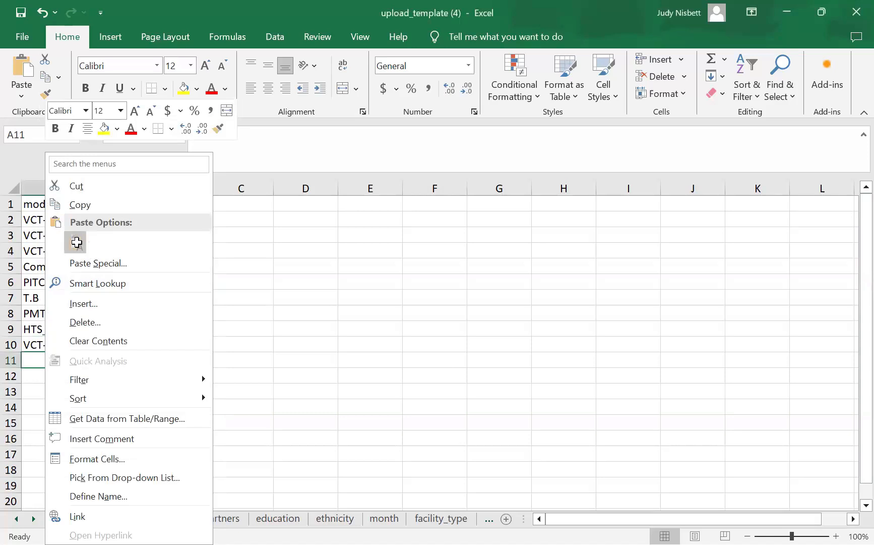
left_click(326, 343)
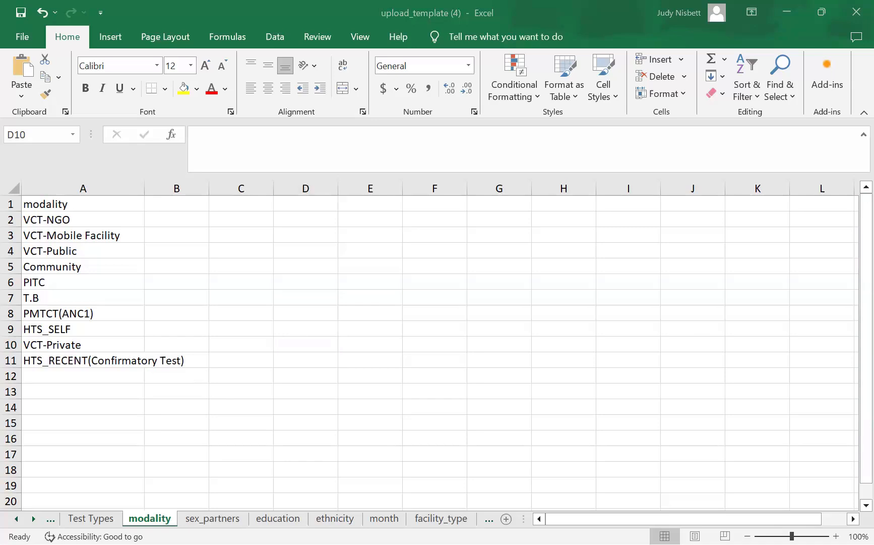
left_click(290, 337)
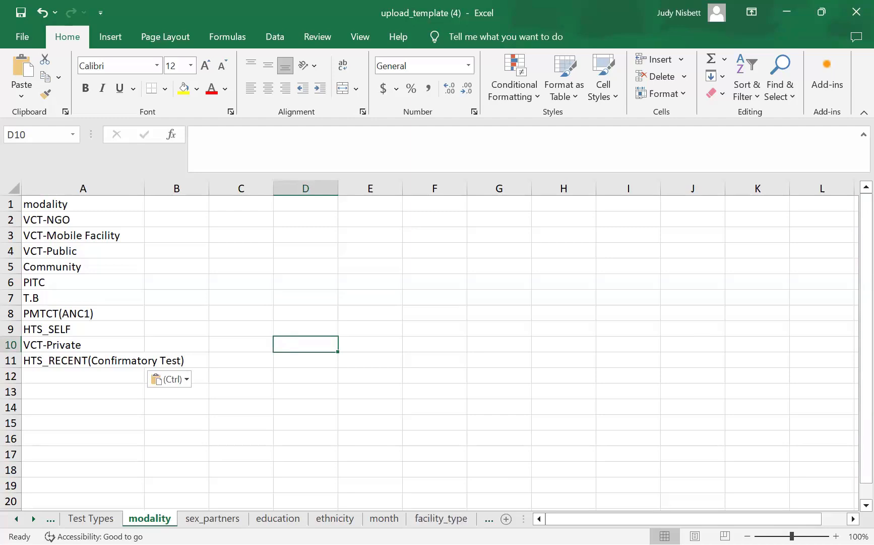
- Look through the testing_sites, condom use, sex, sexactivities and sexual_orientation sheets
left_click(489, 518)
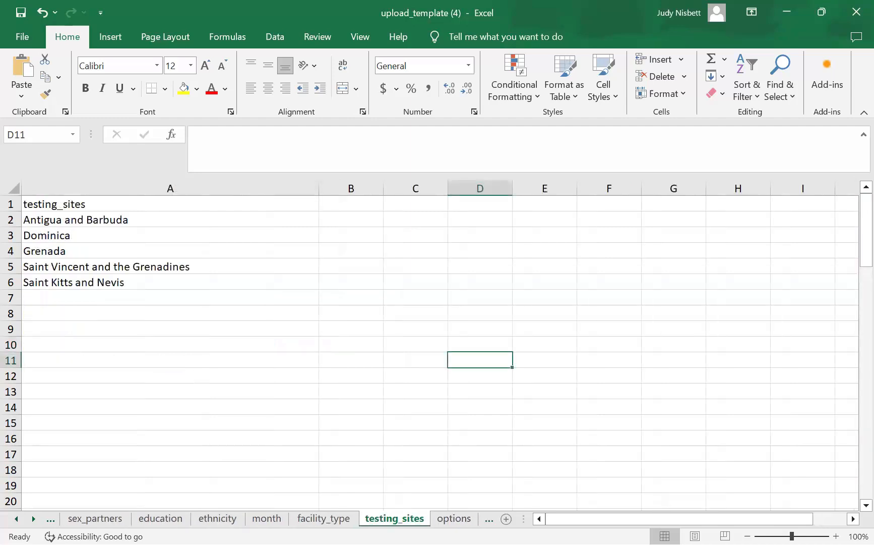
left_click(489, 519)
left_click(488, 518)
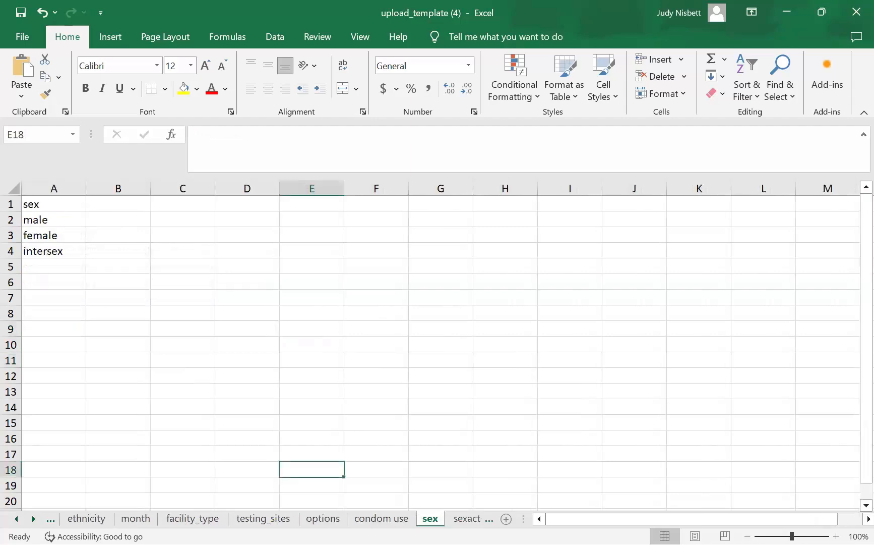
left_click(489, 518)
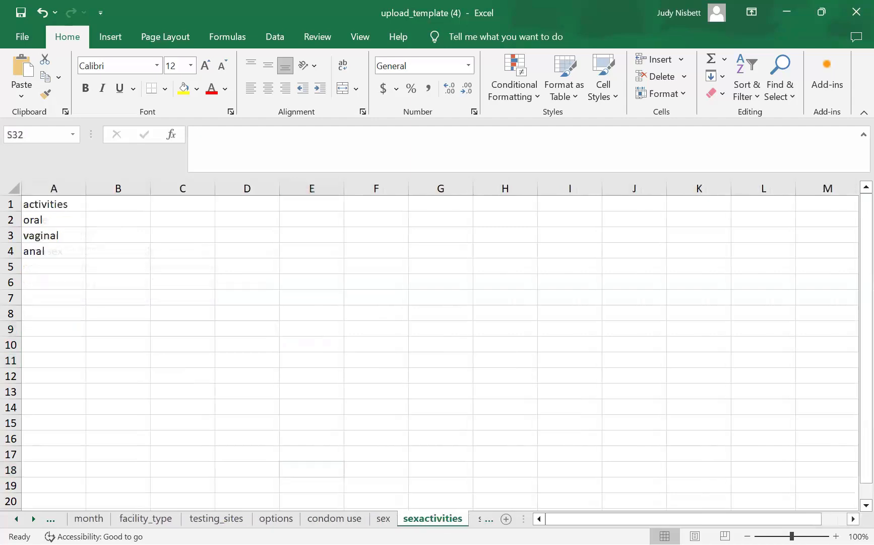
left_click(489, 518)
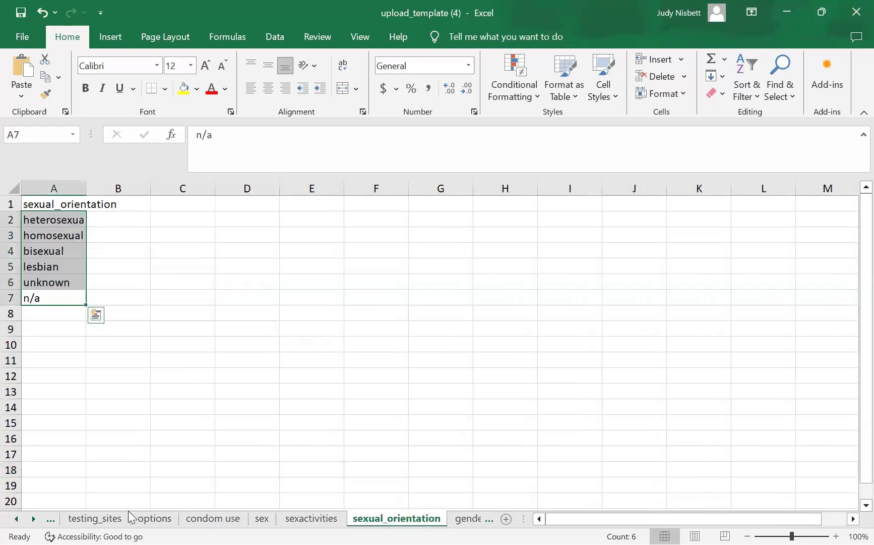
- Go back to the Test Types sheet and scroll to its top rows
left_click(16, 519)
left_click(16, 518)
left_click(16, 518)
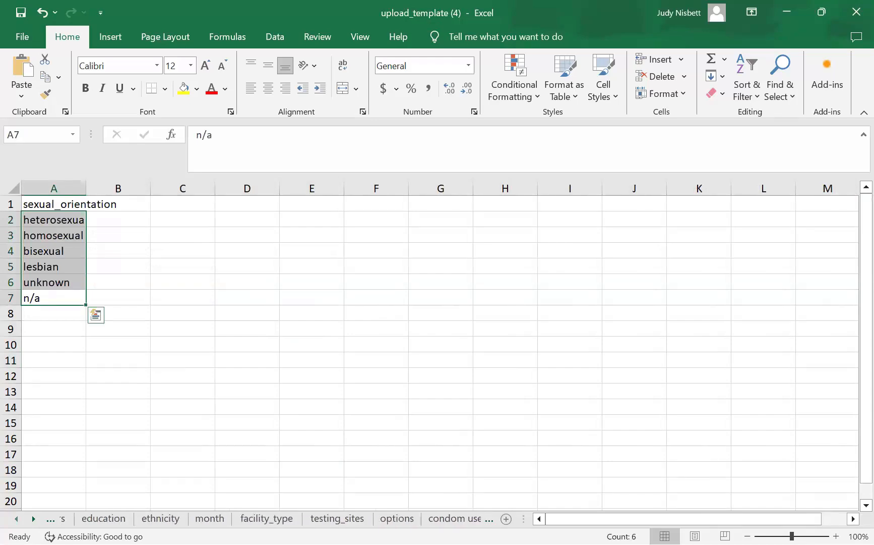
left_click(16, 518)
left_click(16, 518)
left_click(16, 518)
left_click(130, 519)
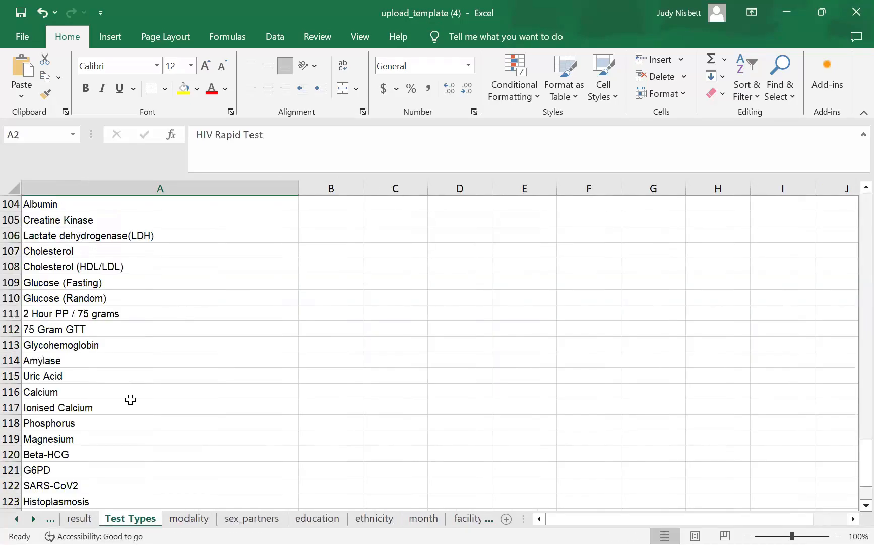
scroll(130, 401, "up", 15)
scroll(131, 404, "up", 19)
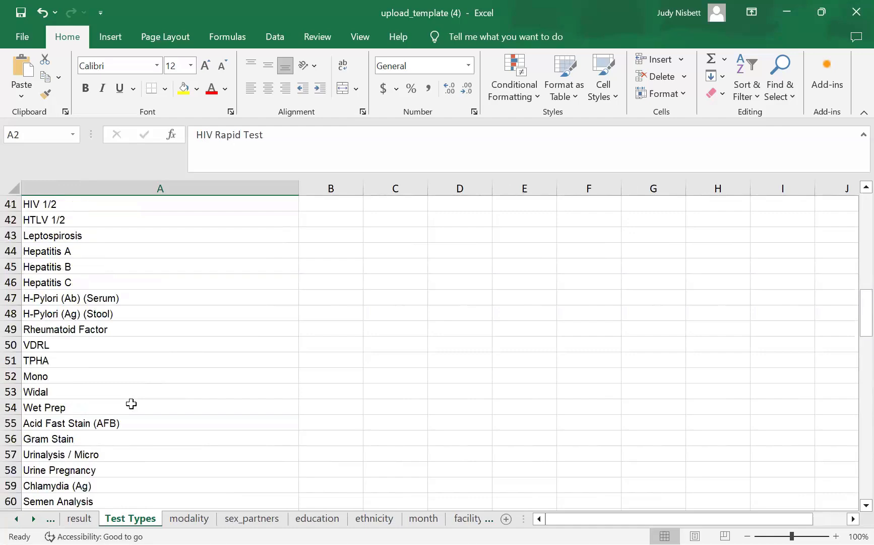
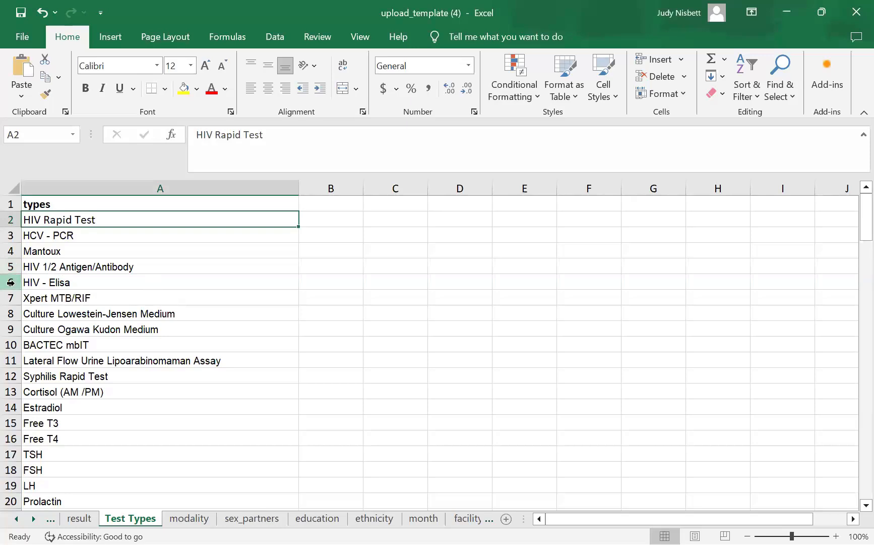
- Try inserting a blank row above HIV - Elisa and pasting into it, then undo
left_click(10, 281)
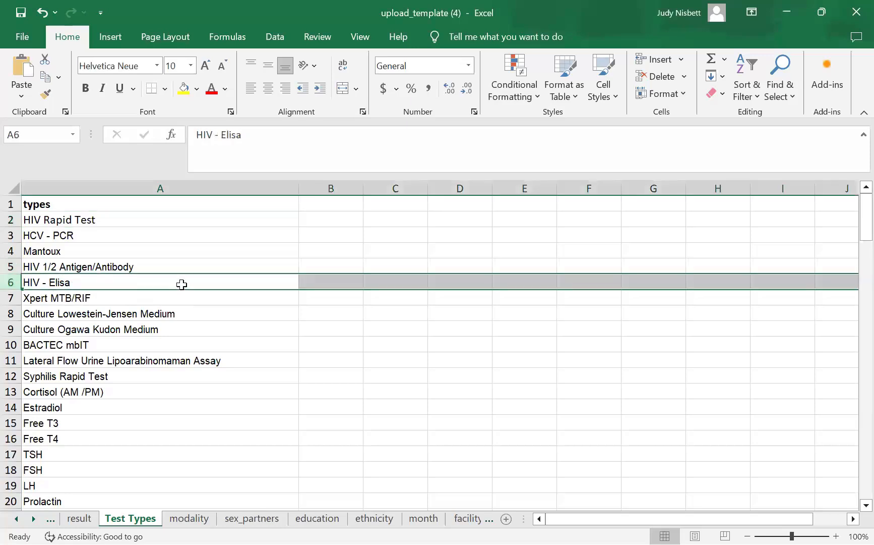
right_click(181, 284)
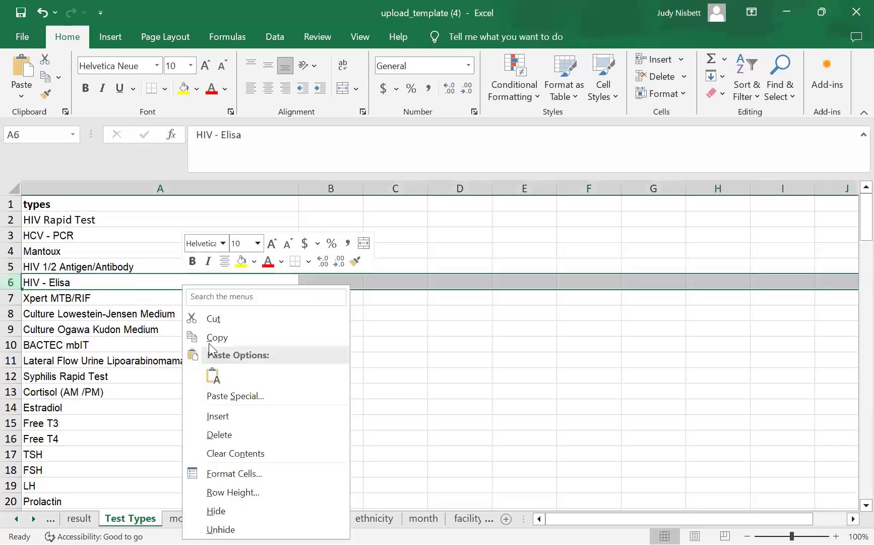
left_click(211, 414)
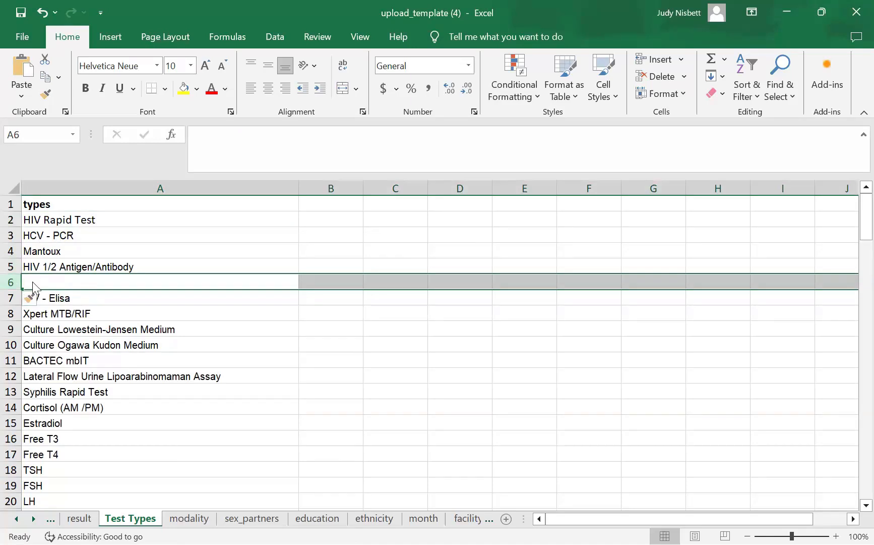
right_click(35, 286)
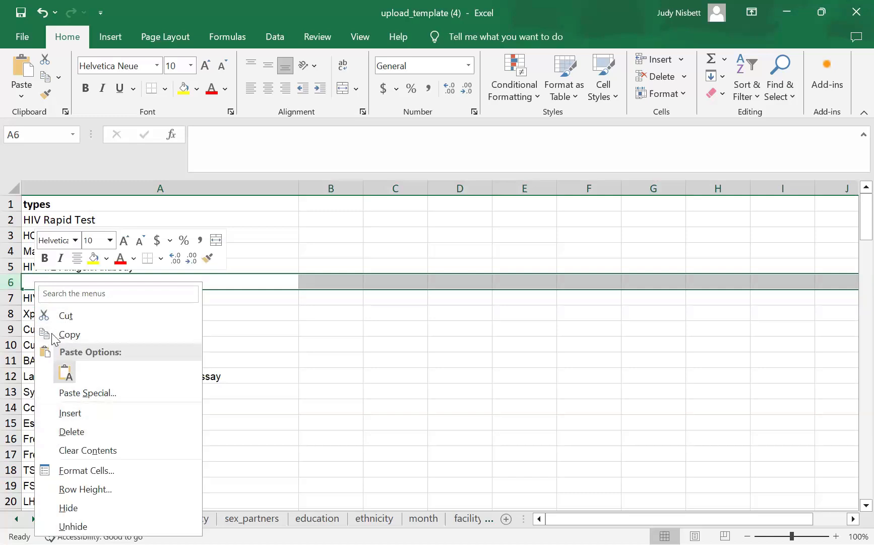
key("ctrl+v")
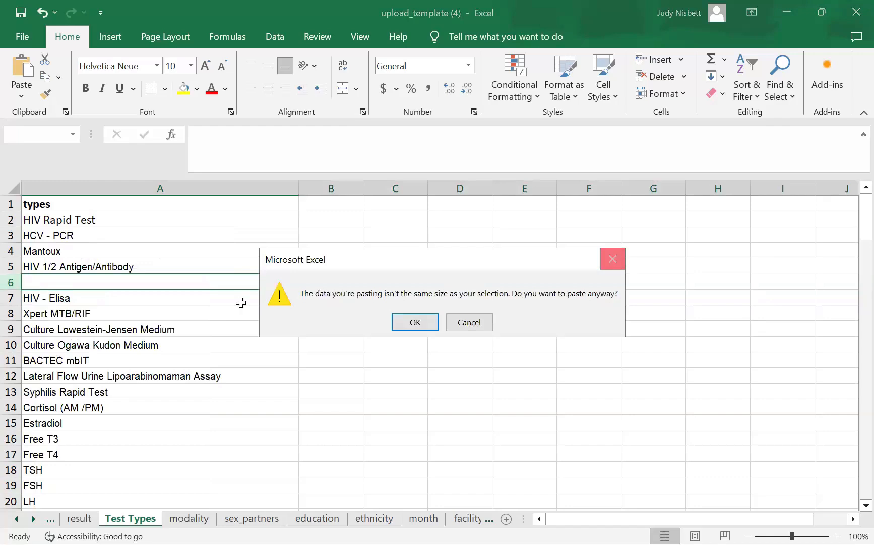
key("Escape")
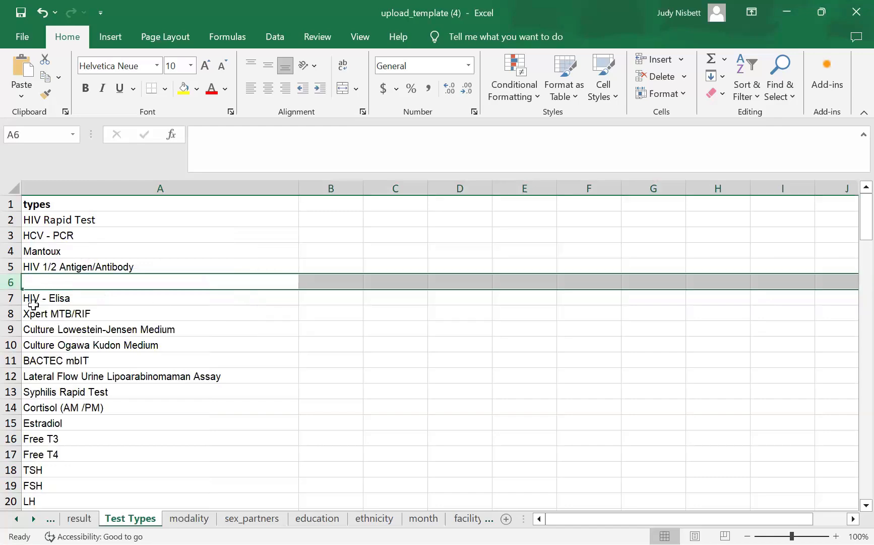
left_click(51, 14)
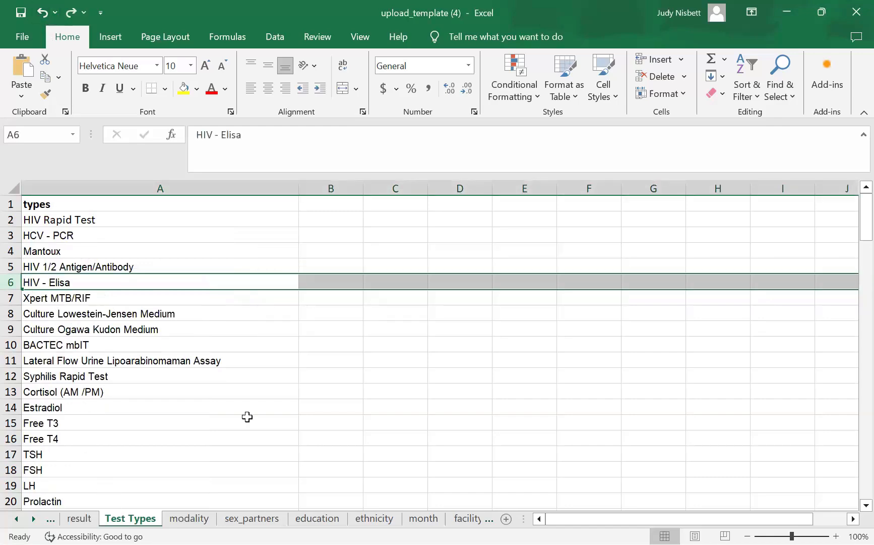
- Scroll down to row 129 and try pasting into the whole row, cancelling the mismatch
scroll(237, 418, "down", 3)
scroll(227, 419, "down", 20)
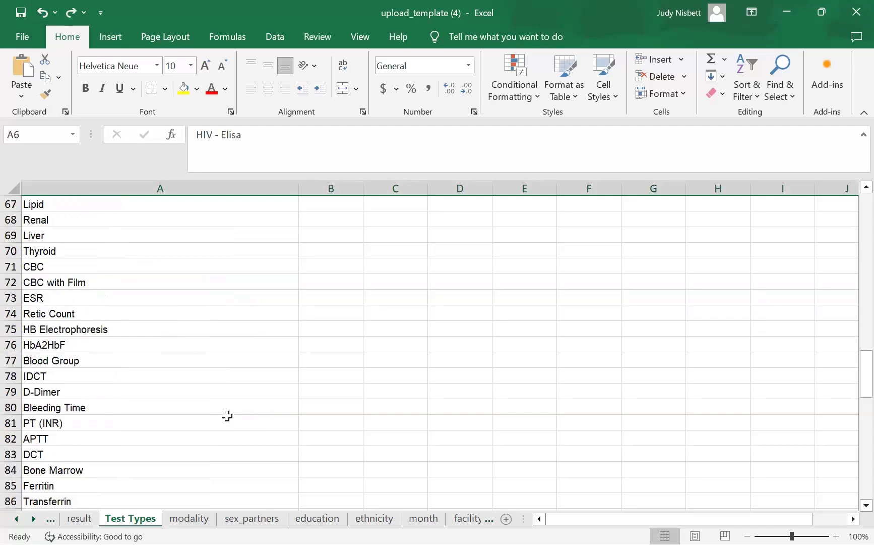
scroll(227, 416, "down", 10)
scroll(68, 314, "up", 2)
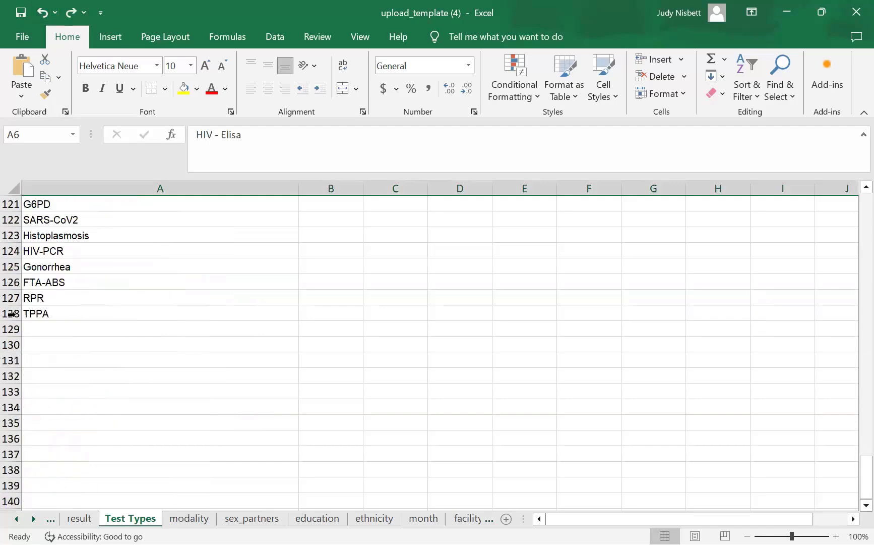
right_click(10, 329)
left_click(51, 327)
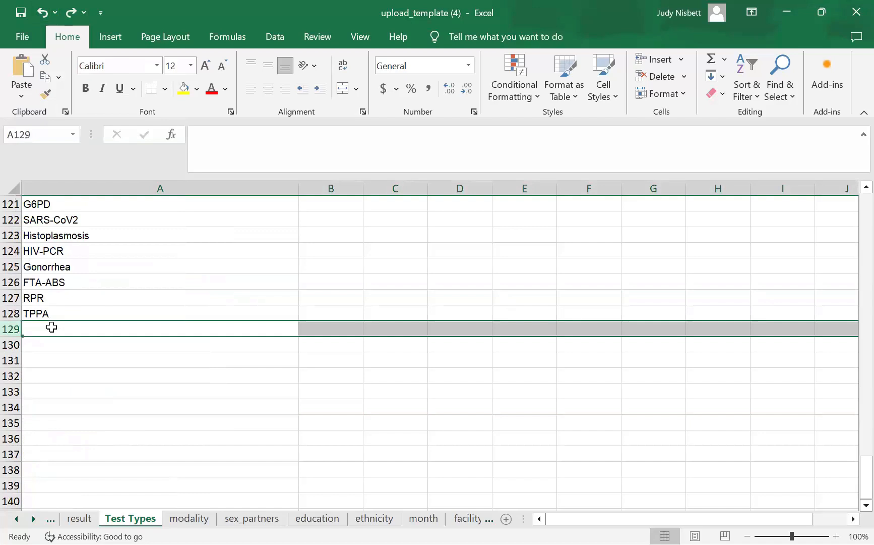
right_click(51, 327)
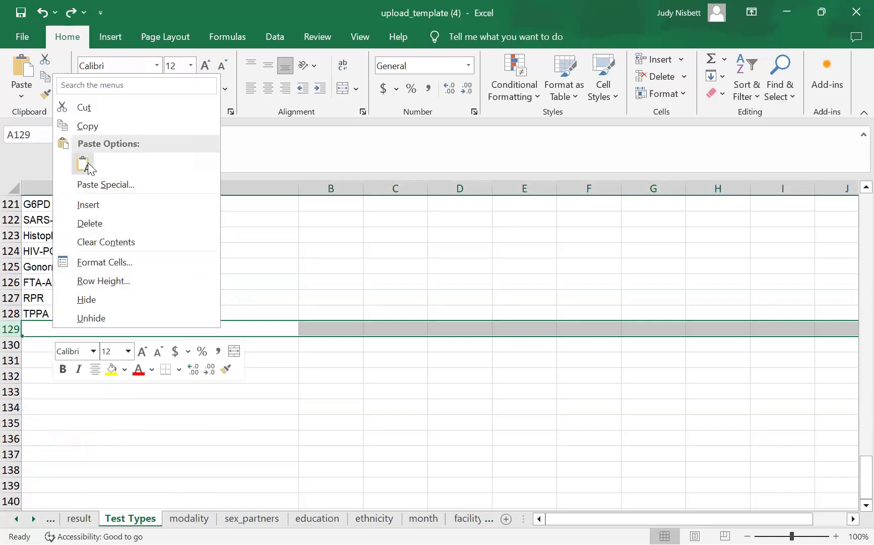
left_click(88, 167)
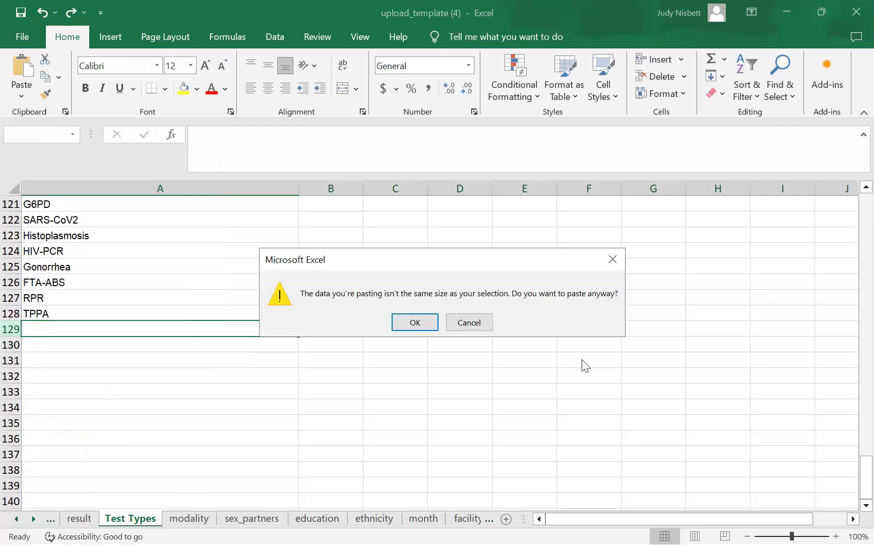
left_click(473, 324)
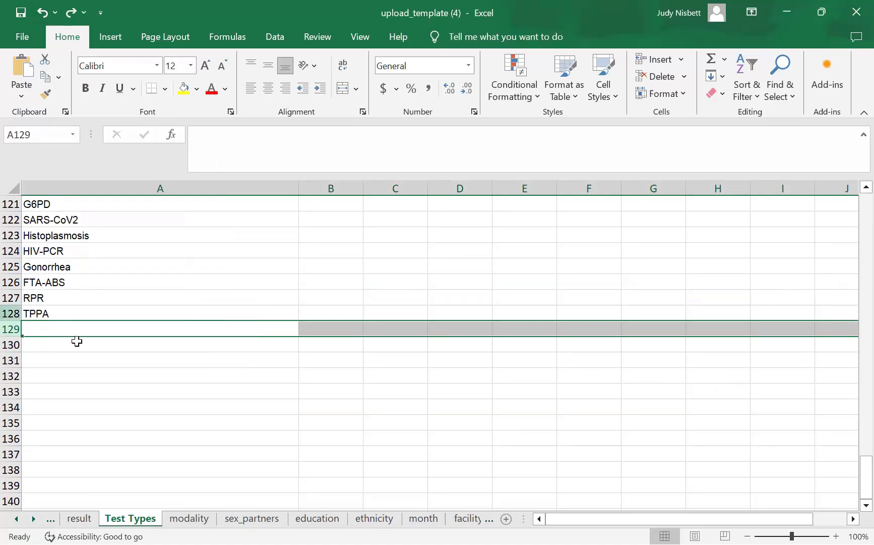
- Paste HIV-Elisa into cell A129, then scroll back up the list
left_click(48, 329)
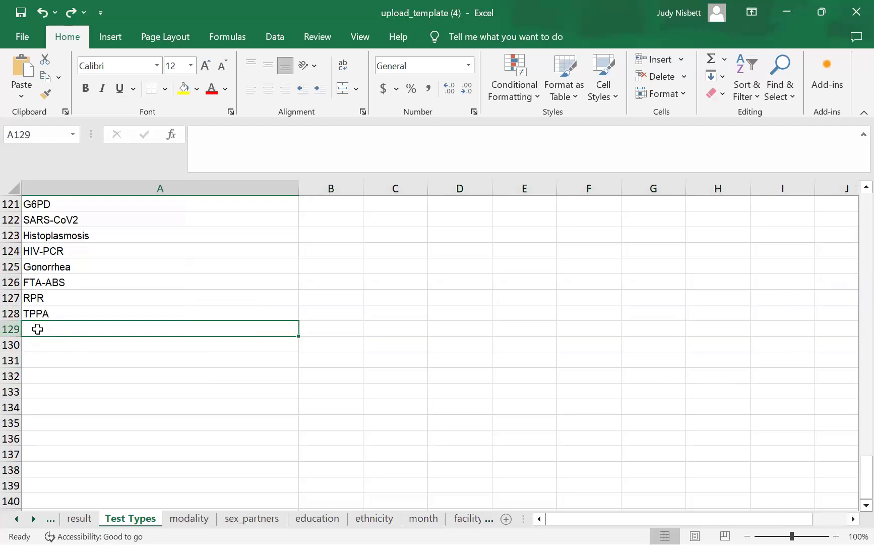
right_click(38, 329)
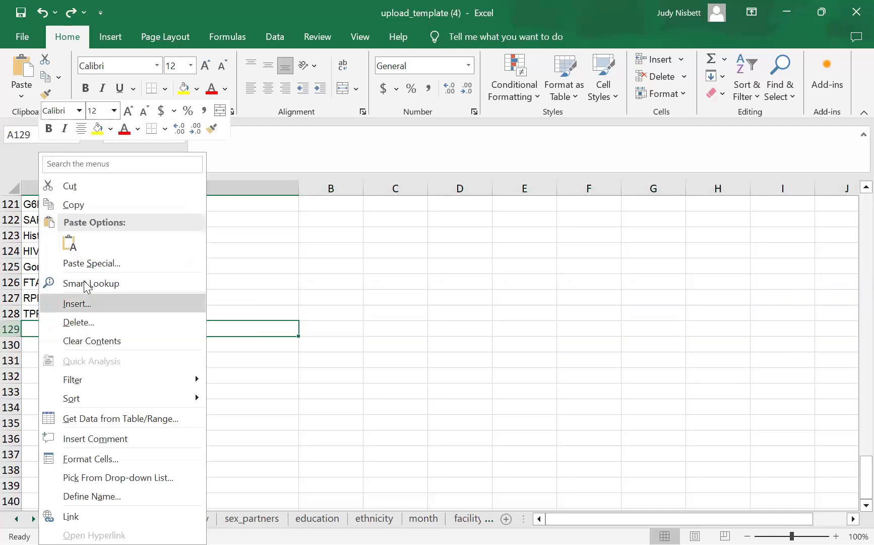
left_click(69, 243)
key("Right")
key("Right")
key("Right")
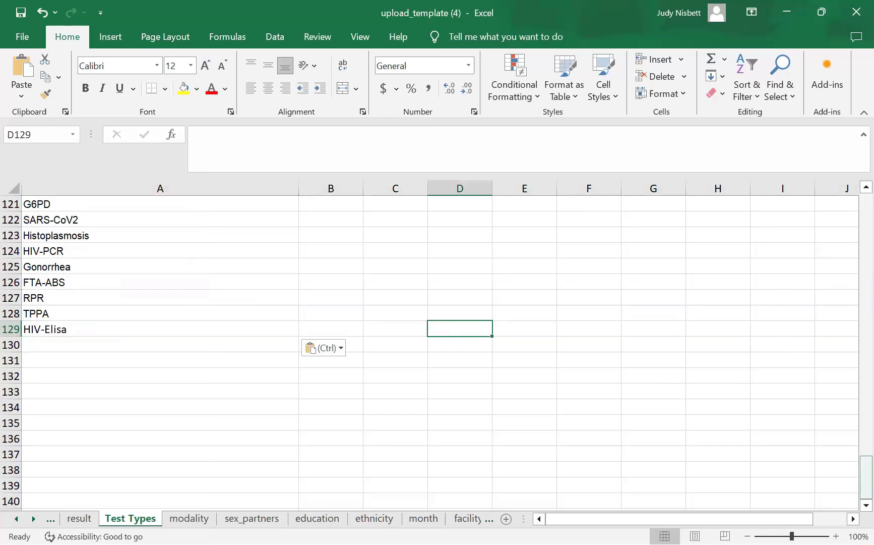
left_click(867, 187)
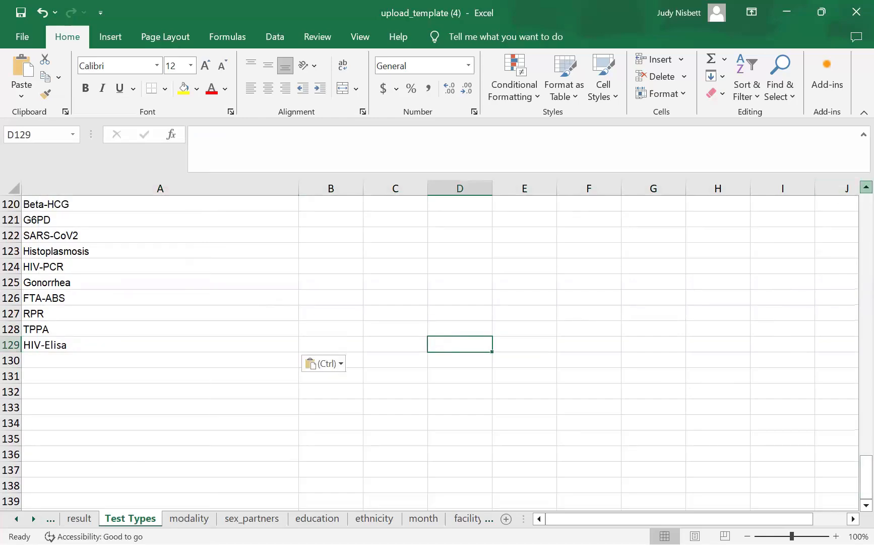
scroll(866, 187, "up", 5)
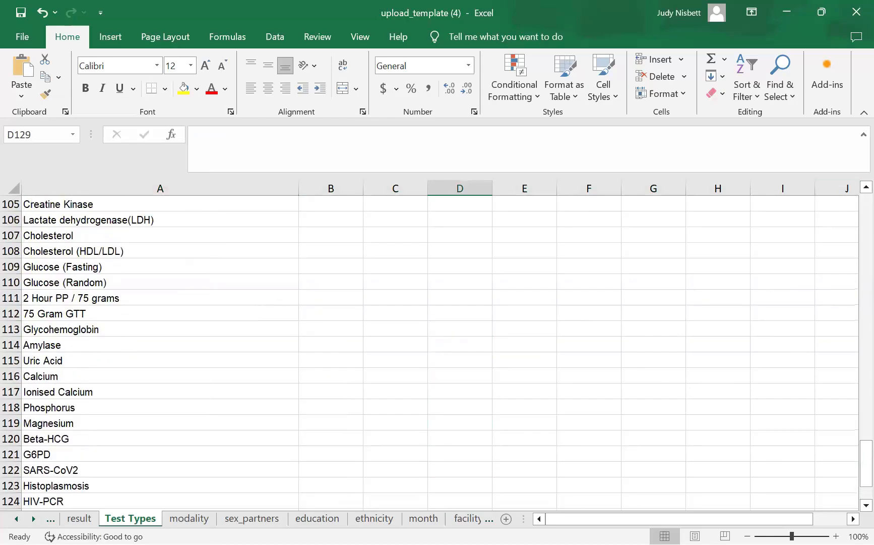
left_click(867, 186)
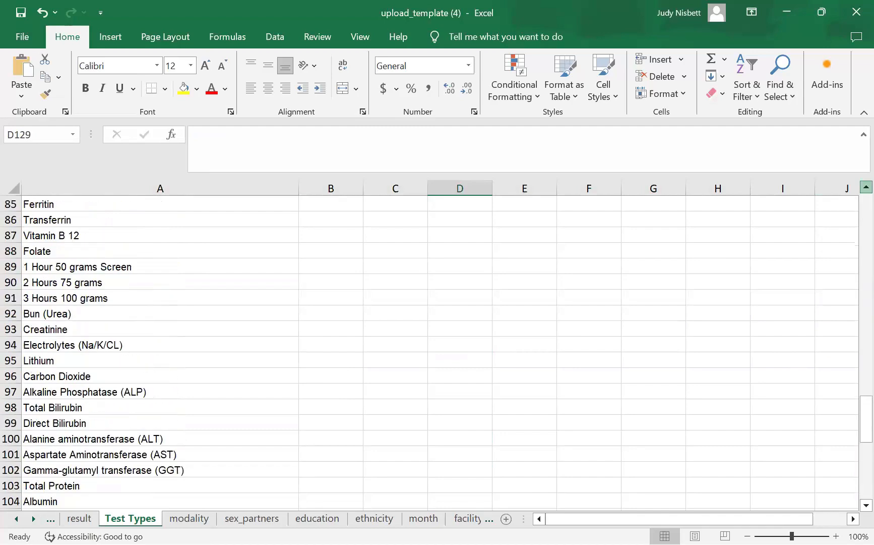
left_click_drag(866, 187, 866, 187)
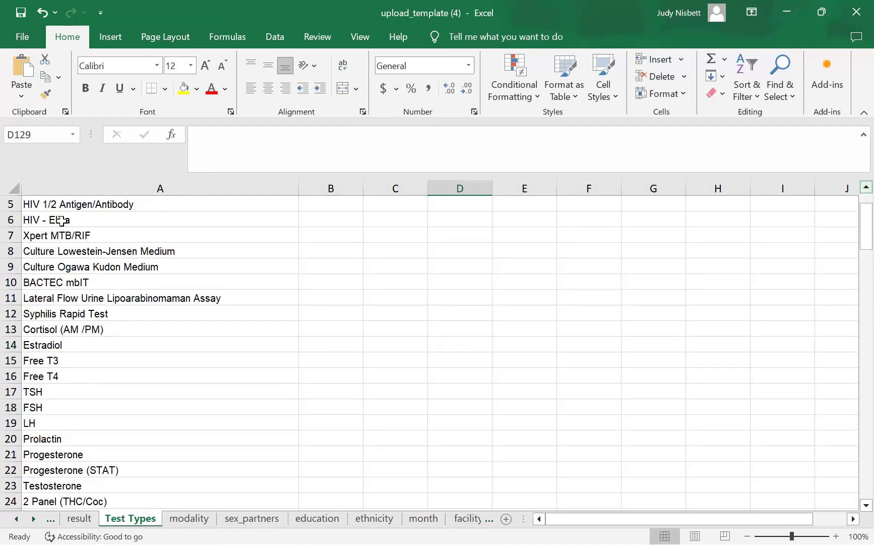
- Clear the HIV - Elisa text from A6 and scroll the sheet tabs back to client_batch_upload
left_click(27, 220)
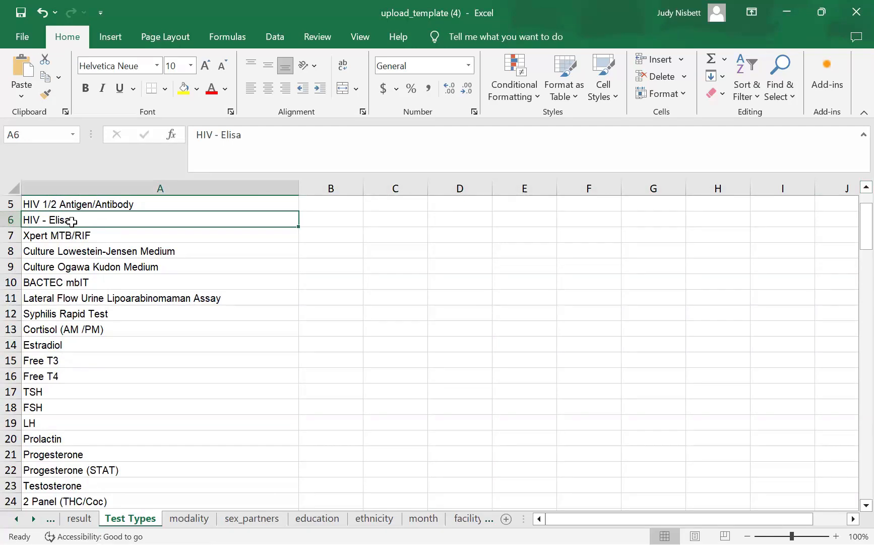
key("BackSpace")
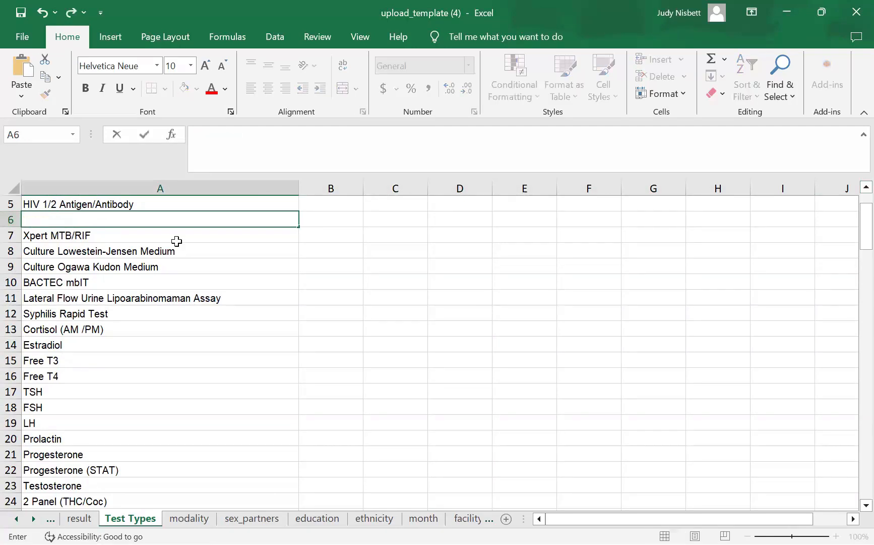
left_click(338, 220)
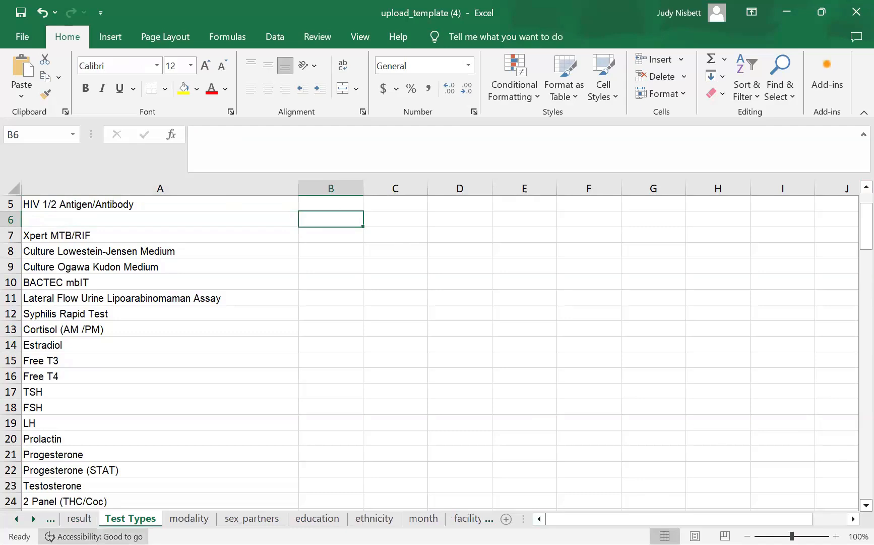
left_click(16, 518)
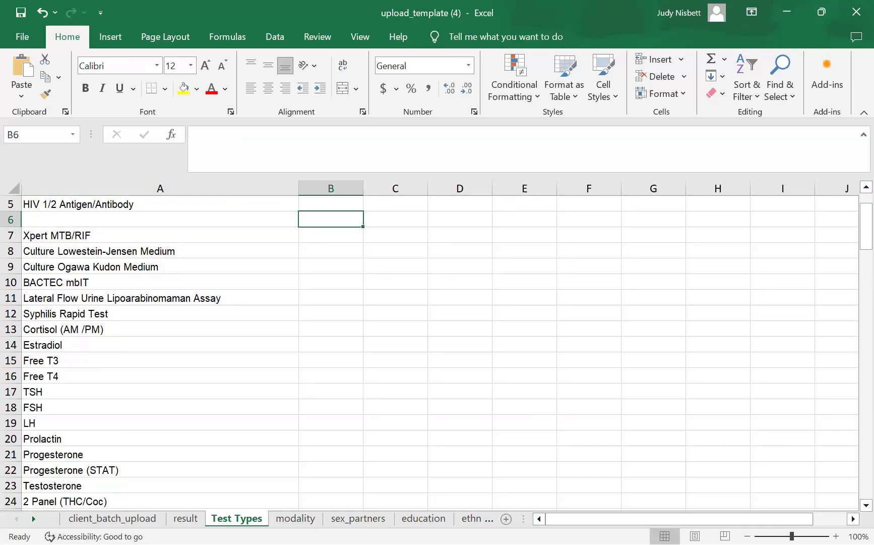
- Step through ethnicity, facility_type, sex, sexactivities and sexual_orientation to the gender_identity sheet
left_click(473, 518)
left_click(469, 517)
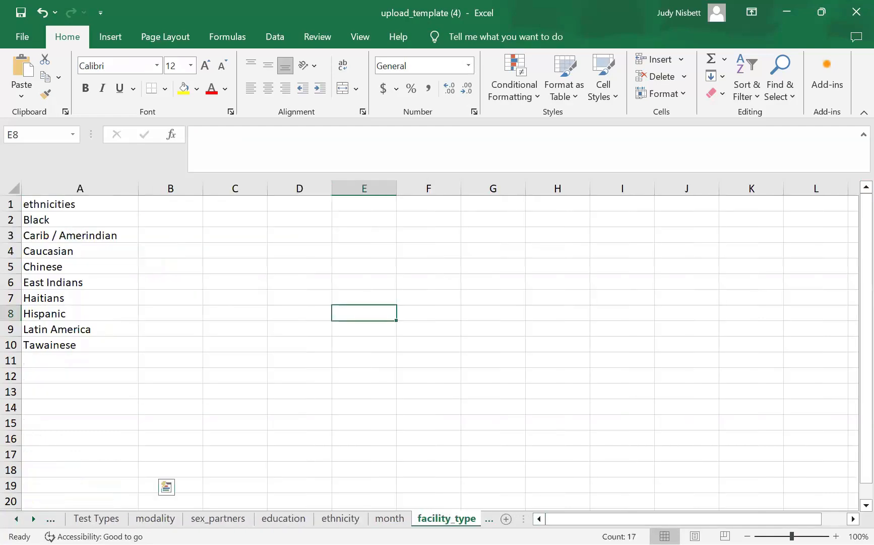
key("ctrl+Page_Down")
key("ctrl+Page_Down")
key("ctrl+Page_Down")
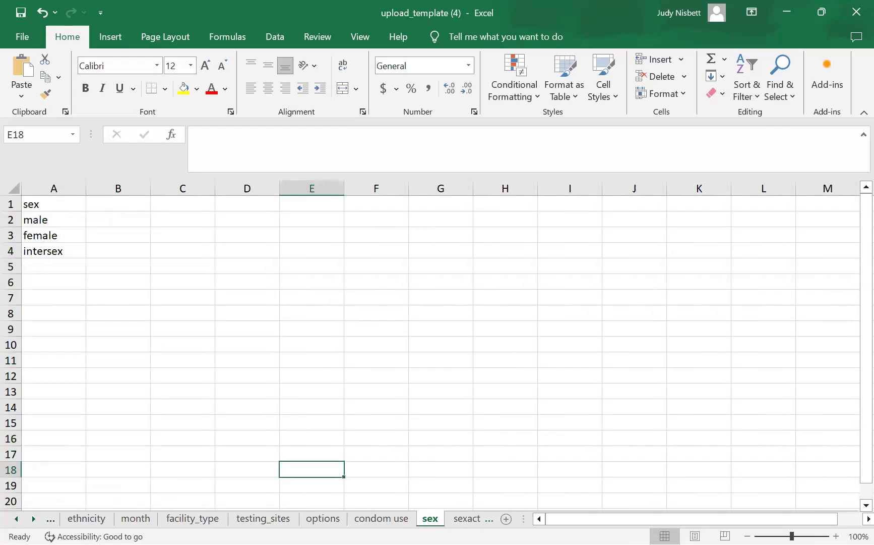
key("ctrl+Page_Down")
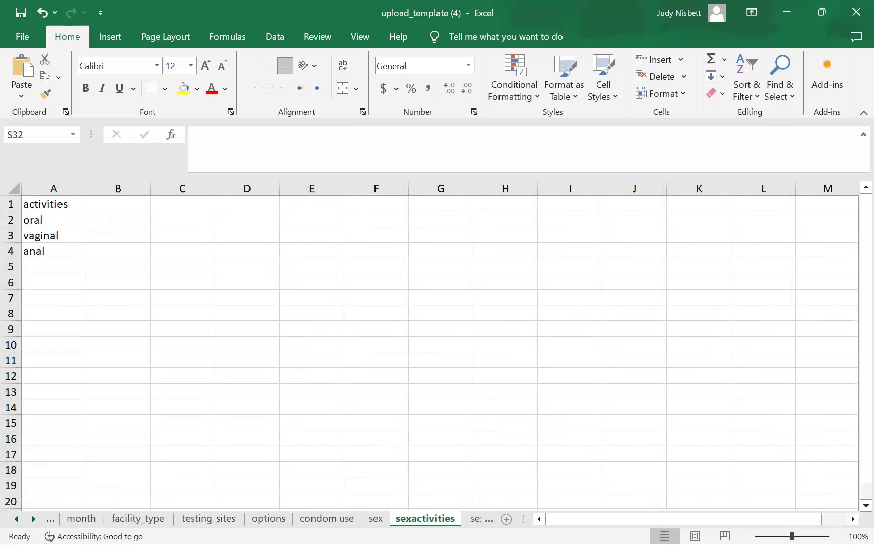
key("ctrl+Page_Down")
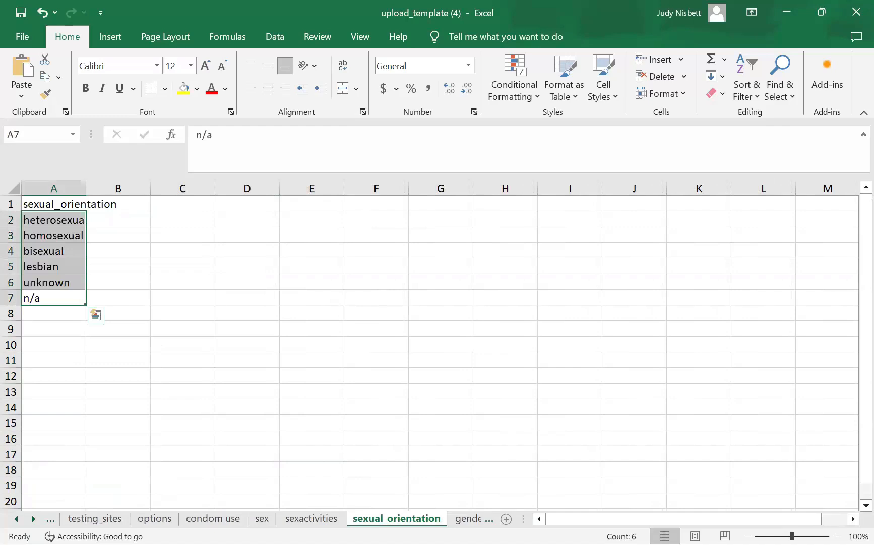
key("ctrl+Page_Down")
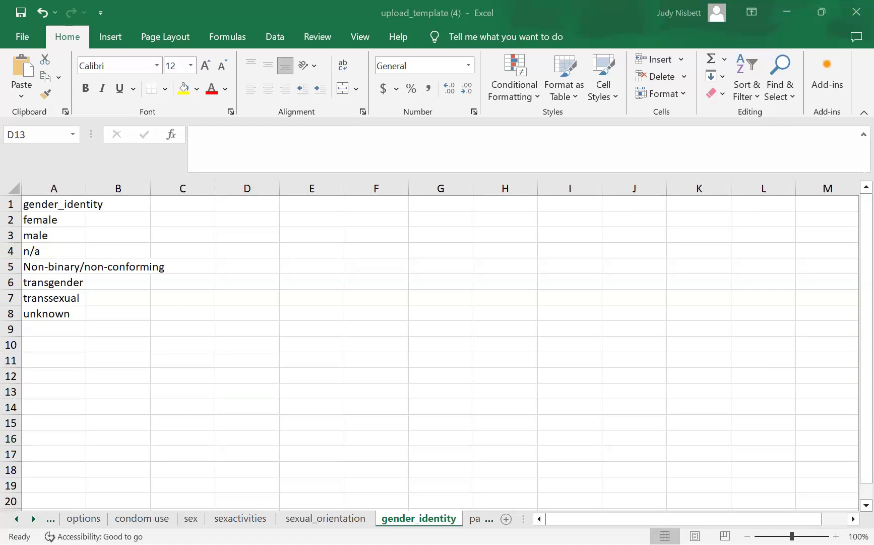
- Clear Non-binary/non-conforming from gender_identity A5, then switch to the parish sheet
left_click(25, 267)
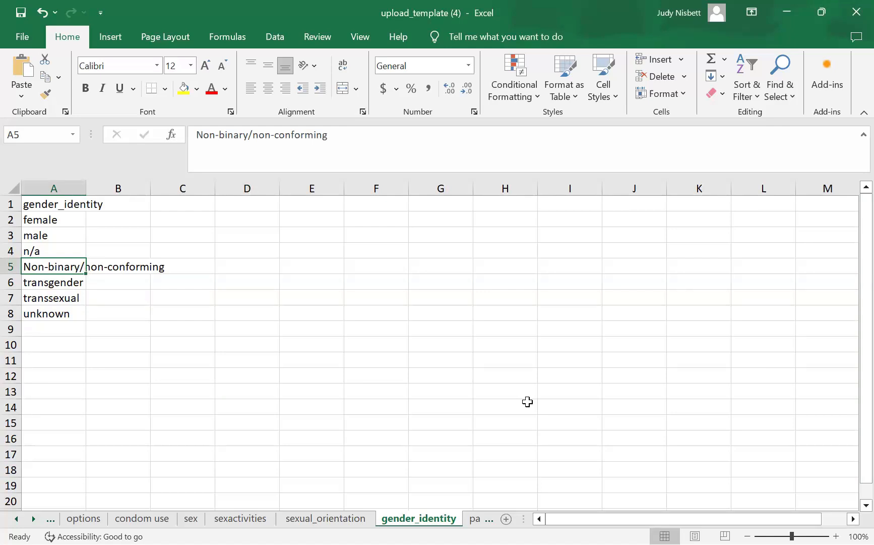
key("BackSpace")
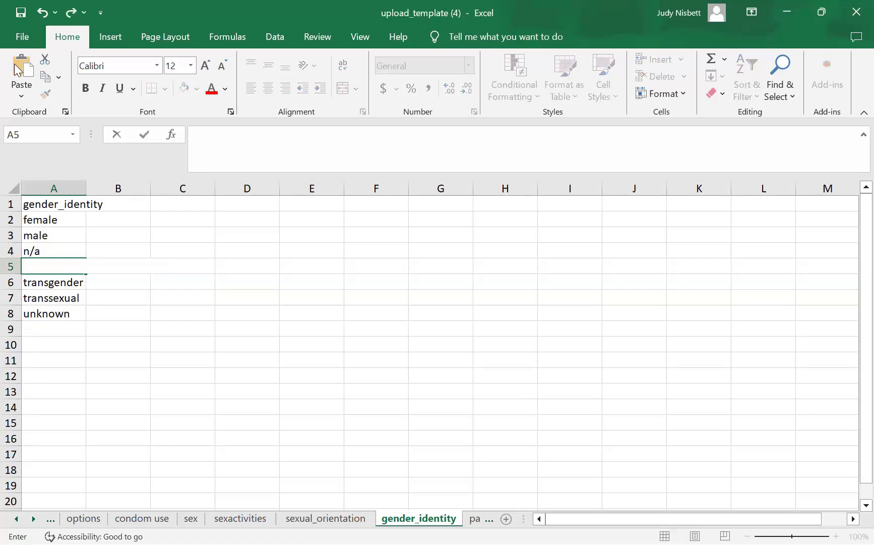
left_click(149, 304)
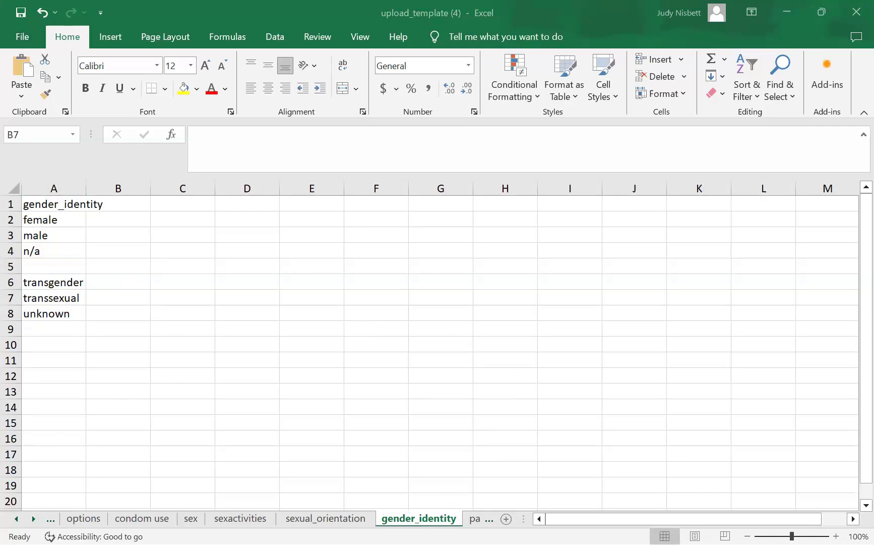
key("ctrl+Page_Down")
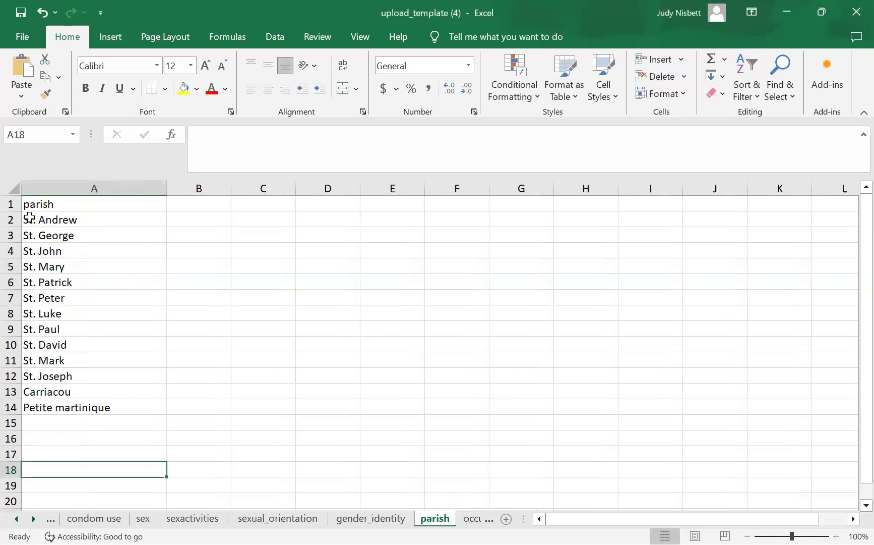
- Clear the parish names in A2:A14, from St. Andrew down, with Clear Contents
left_click_drag(30, 218, 107, 408)
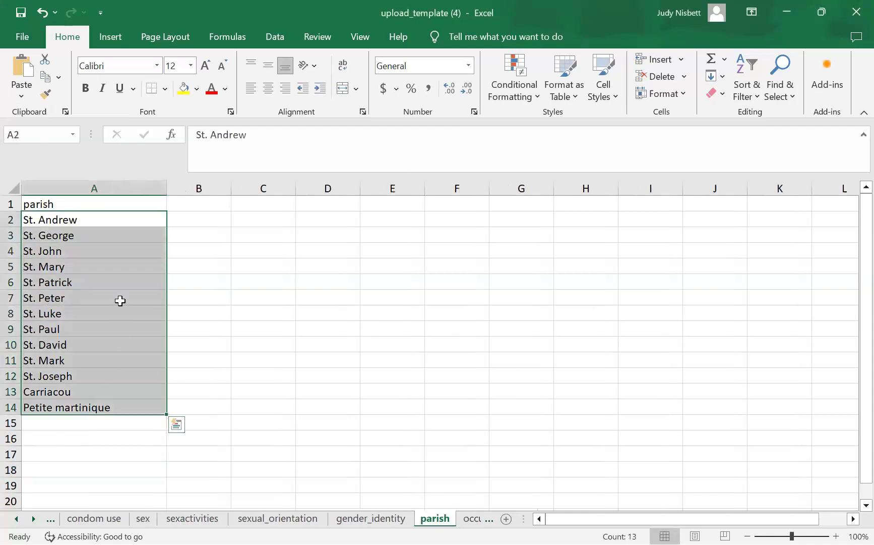
right_click(158, 225)
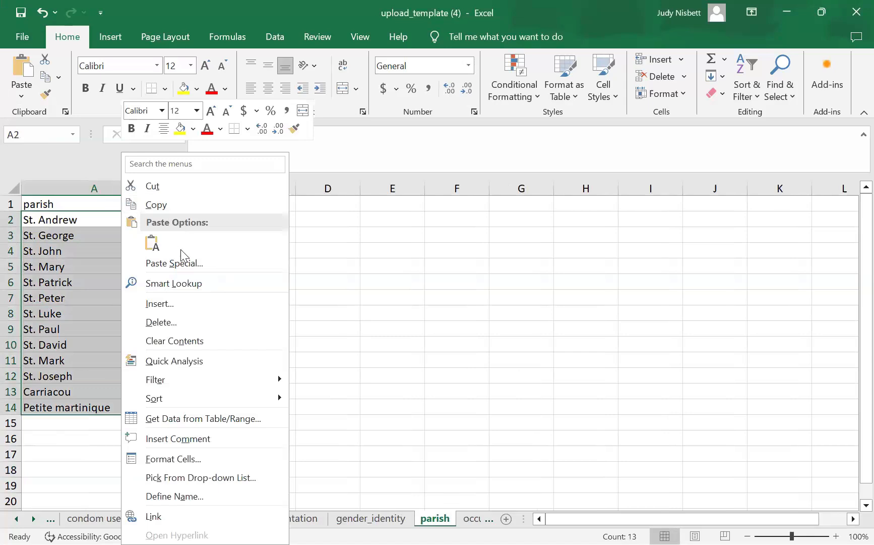
left_click(168, 341)
left_click(392, 345)
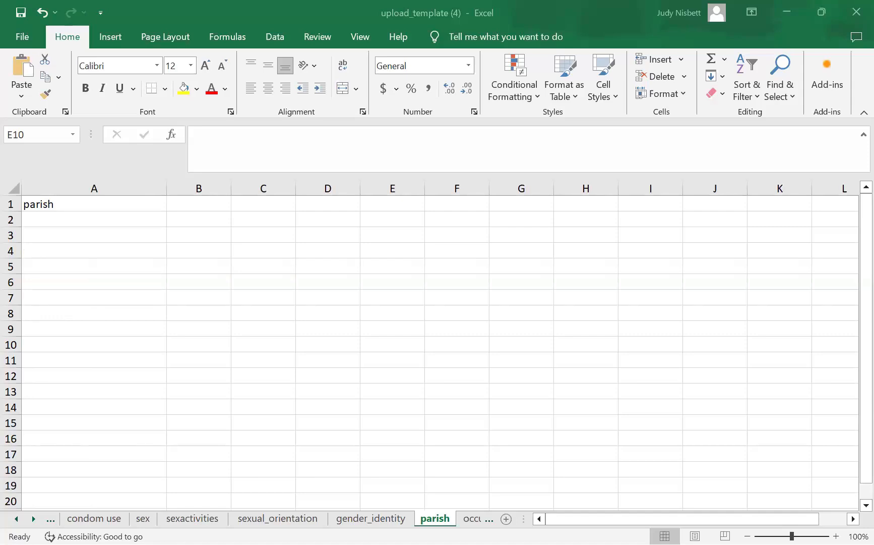
- Paste Parish Antigua and Barbuda into A2 and Parish Dominica into A3
right_click(54, 221)
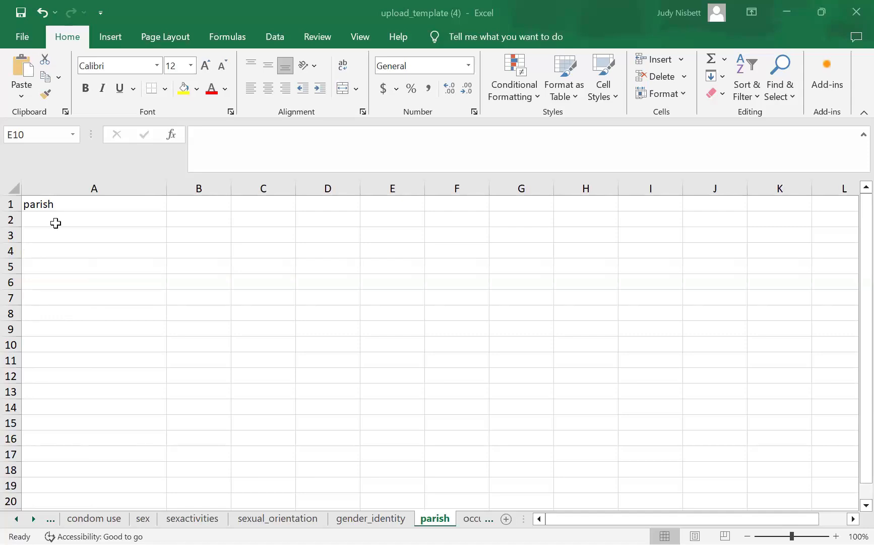
left_click(84, 243)
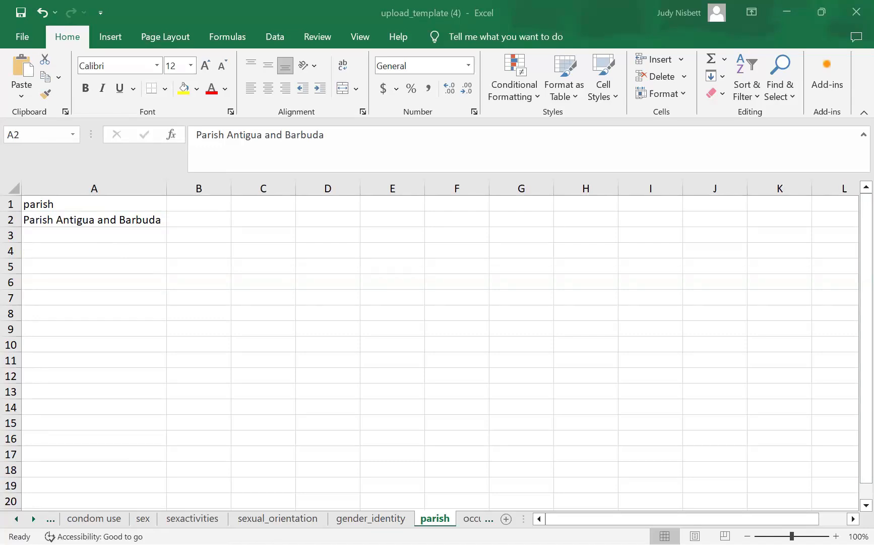
left_click(94, 235)
type("Parish Dominica")
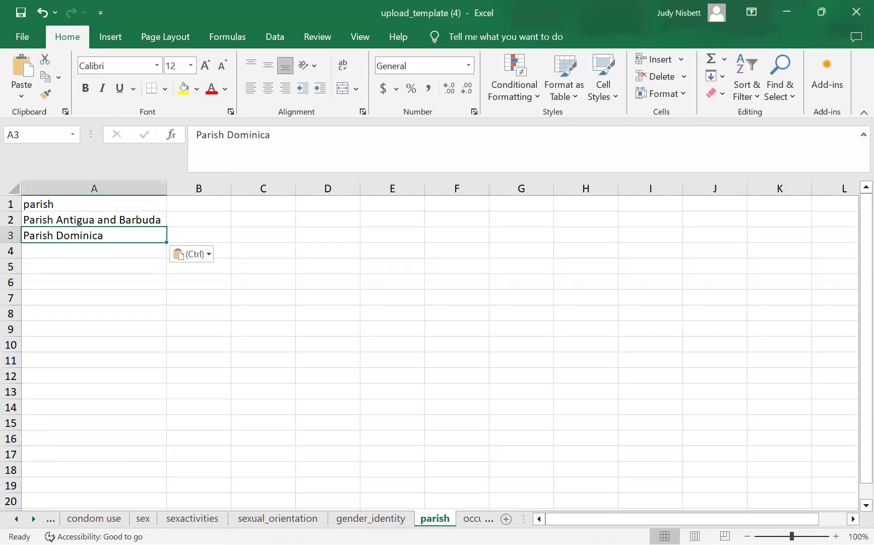
key("alt+Tab")
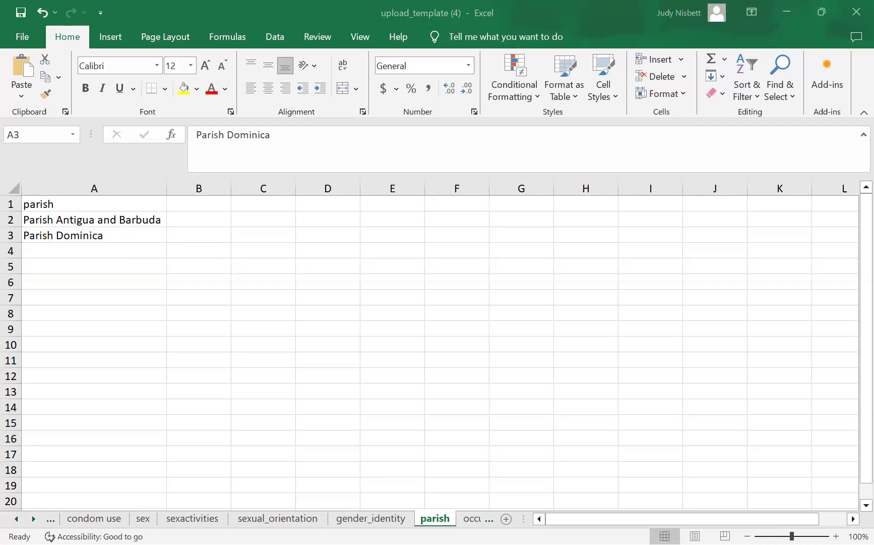
- Paste Parish Grenada, Saint Kitts and Nevis, and Saint Vincent and the Grenadines into A4–A6
right_click(50, 247)
left_click(62, 244)
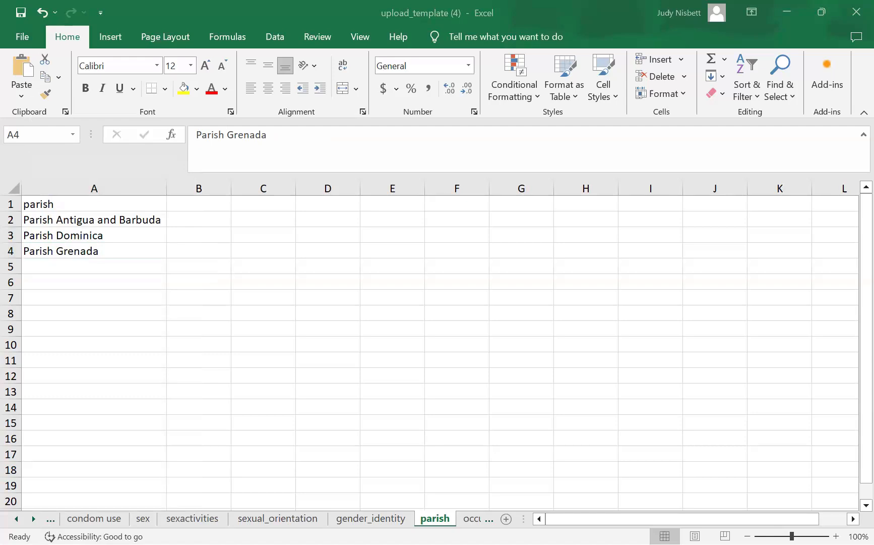
right_click(79, 267)
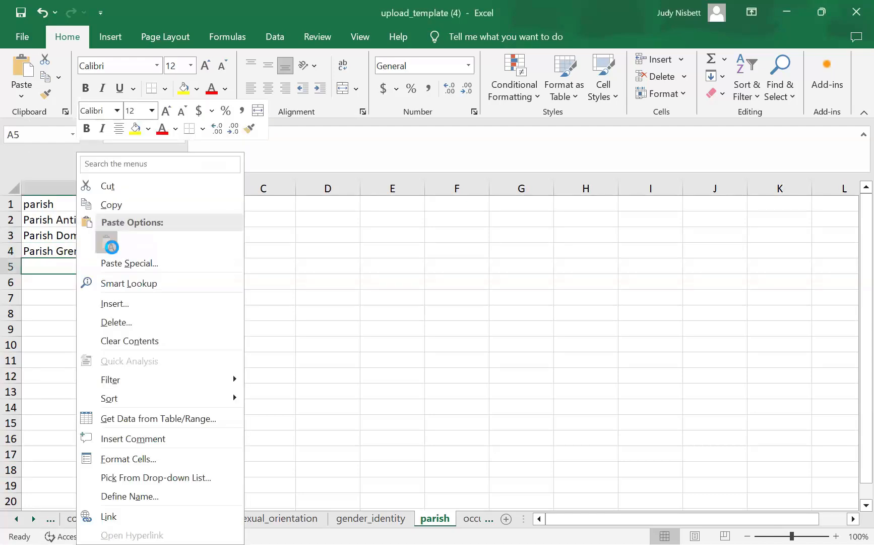
left_click(108, 244)
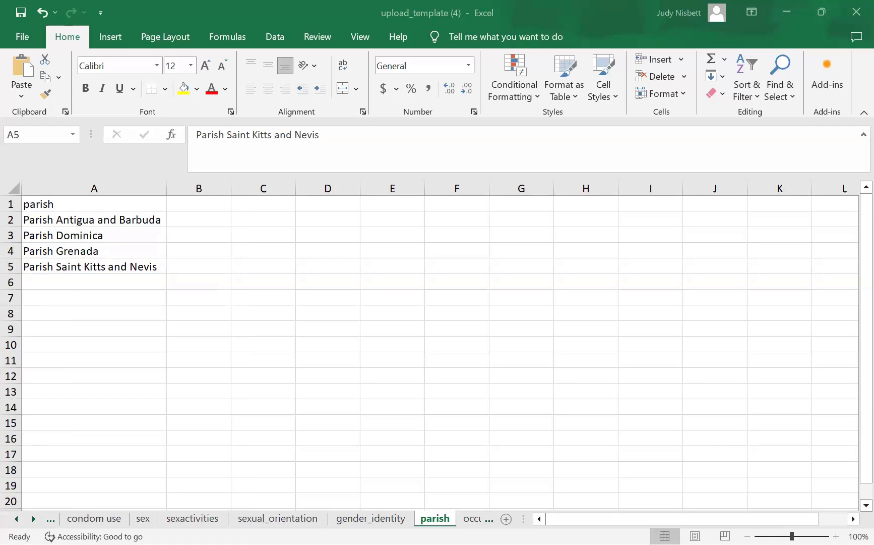
right_click(70, 282)
type("Parish Saint Vincent and the Grenadines")
left_click(507, 366)
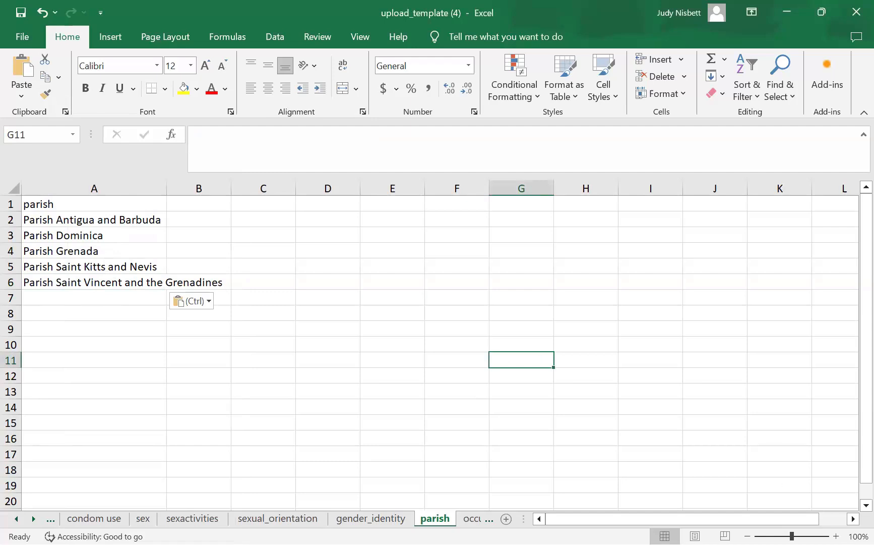
left_click(46, 386)
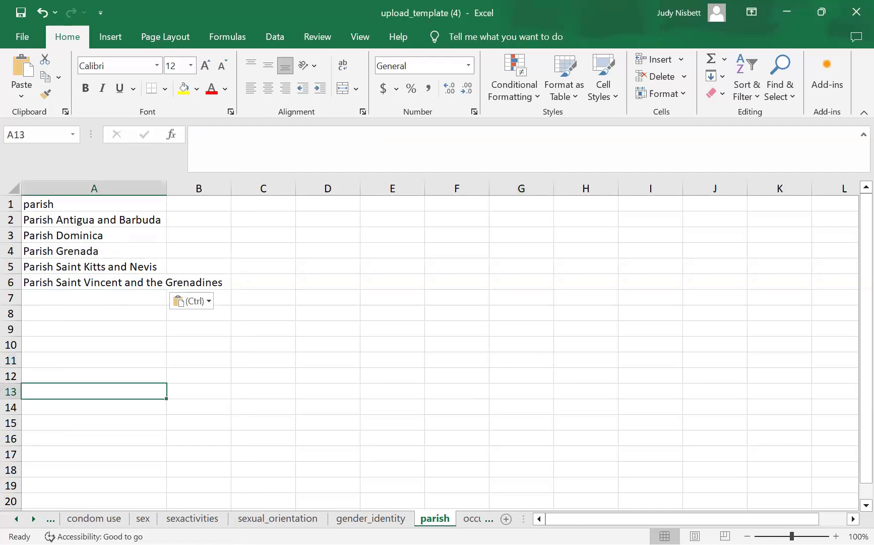
- Move past the occupation sheet to health_district, showing District Antigua to District St.Vincent
left_click(488, 520)
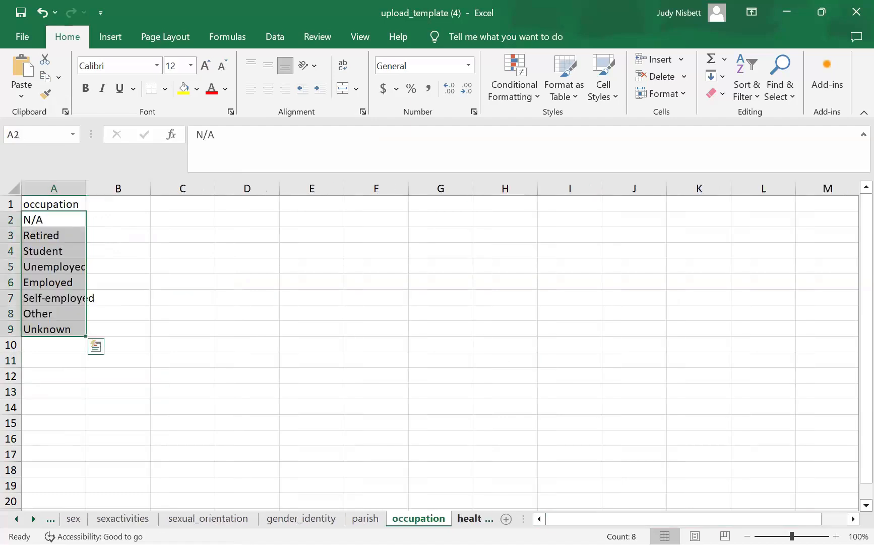
left_click(471, 518)
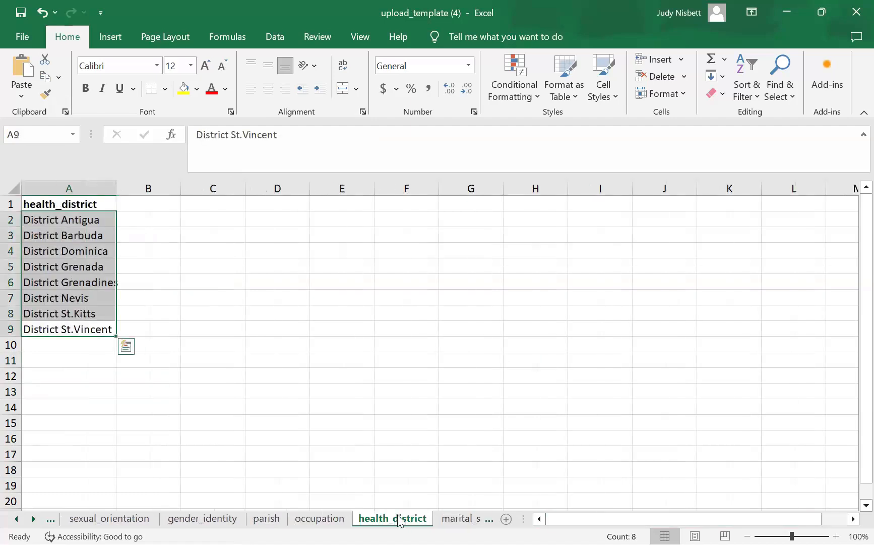
left_click(505, 412)
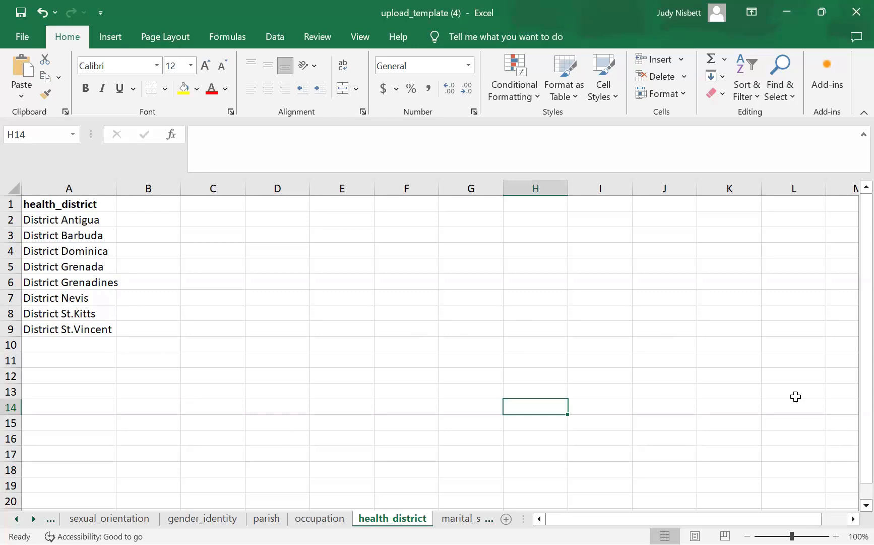
- Clear the eight old district entries in A2:B9 with Clear Contents
left_click(24, 220)
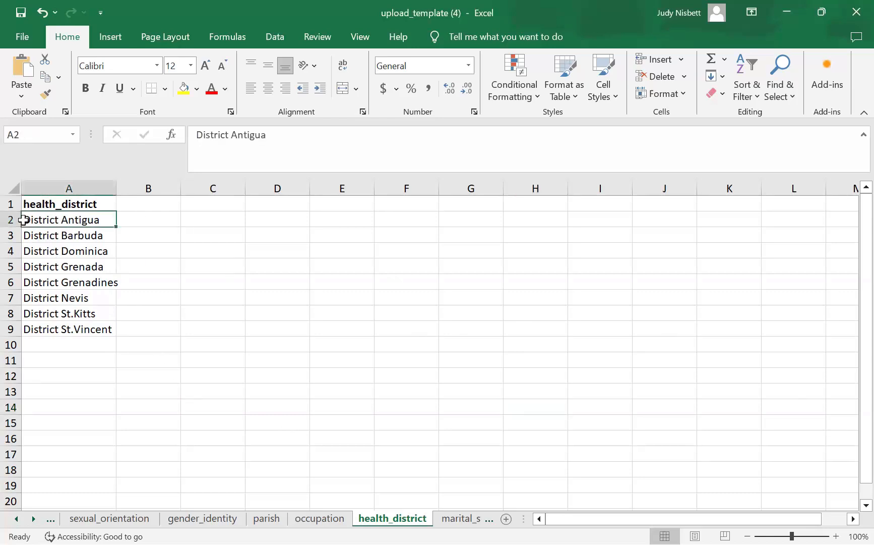
left_click_drag(106, 233, 122, 331)
right_click(108, 248)
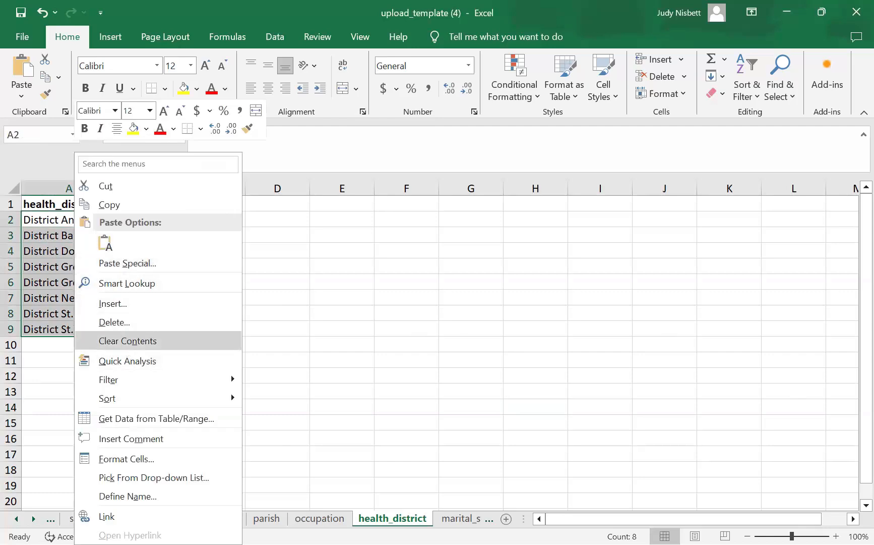
left_click(127, 341)
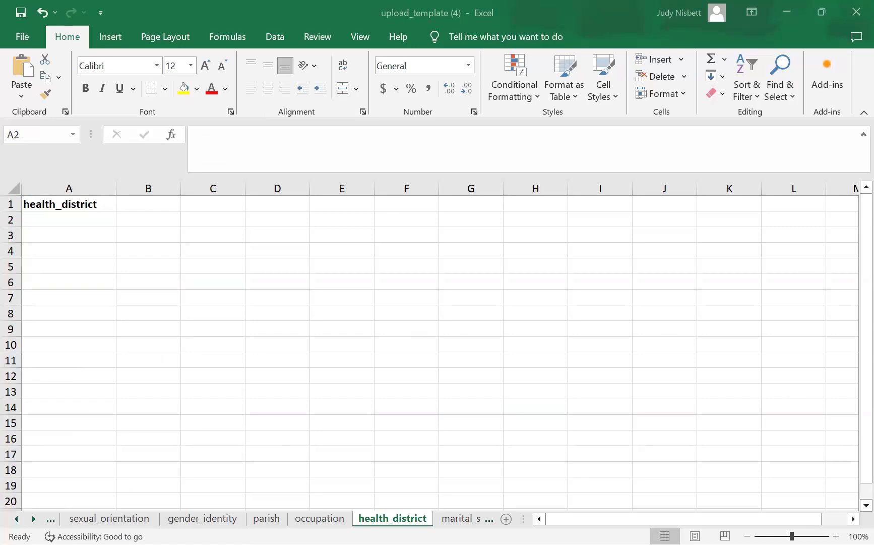
- Paste Distirct Grenada as text into A2 after a mismatched range paste
key("shift+Down")
key("shift+Down")
key("shift+Down")
key("shift+Down")
key("shift+Down")
key("shift+Down")
key("shift+Down")
key("shift+Right")
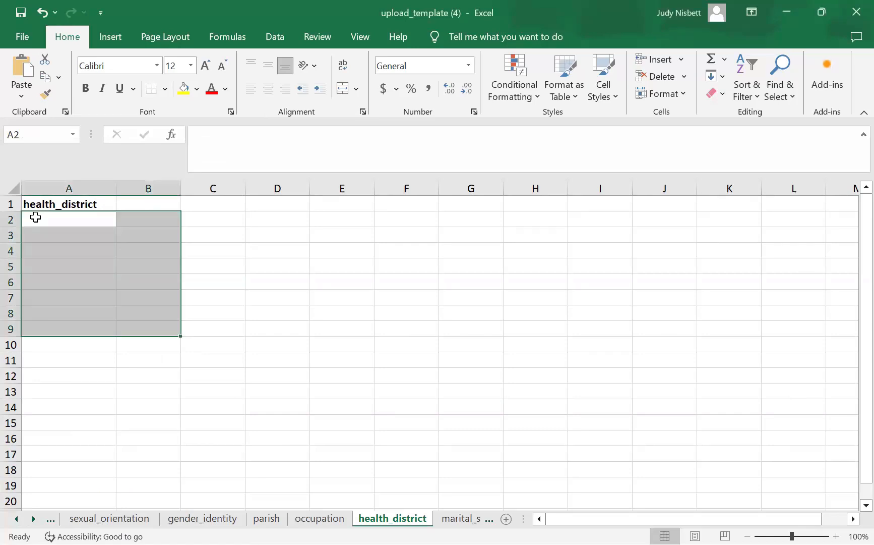
right_click(35, 215)
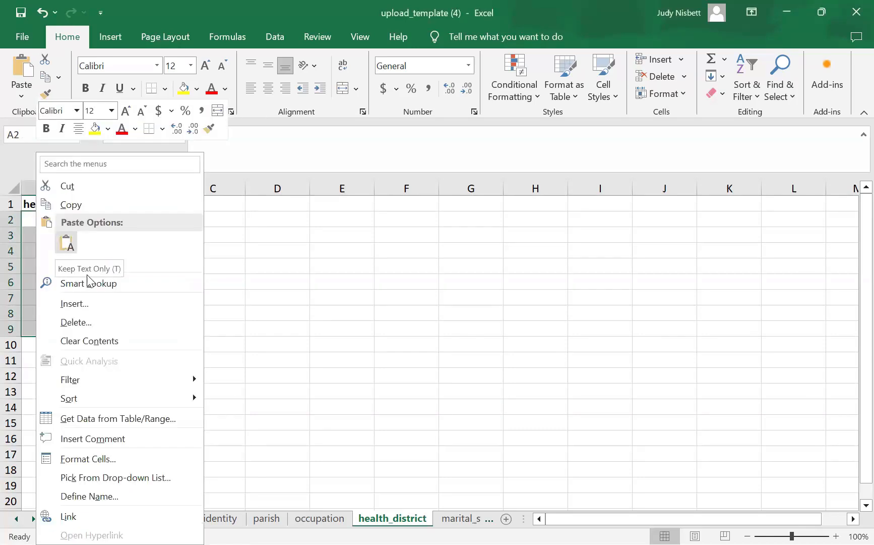
key("t")
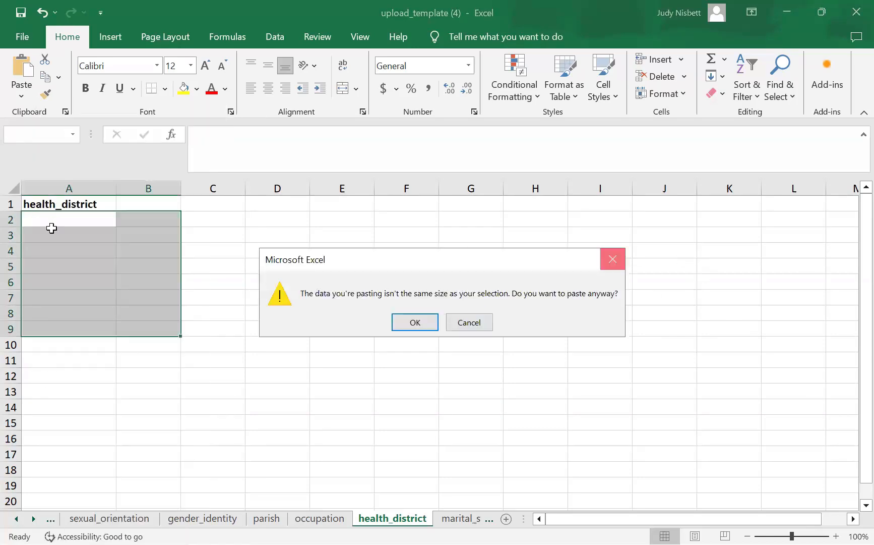
key("Return")
left_click(53, 213)
right_click(80, 246)
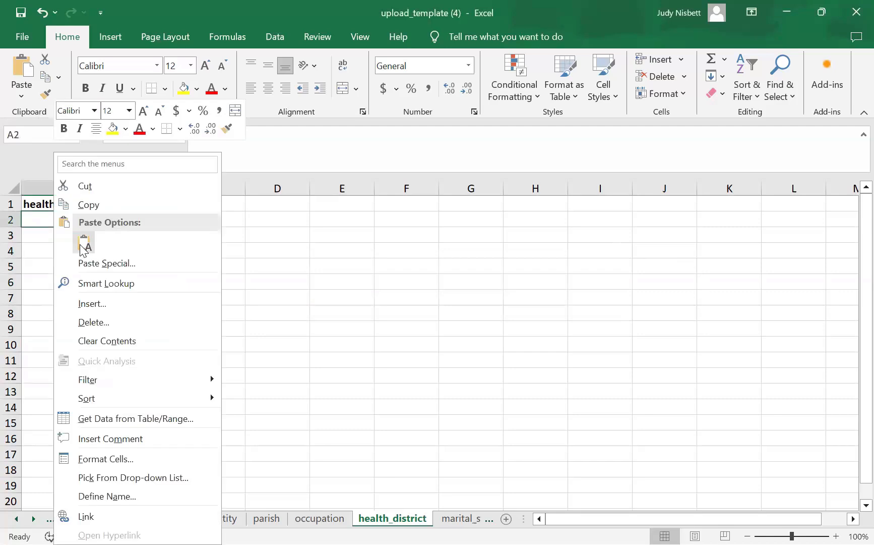
key("t")
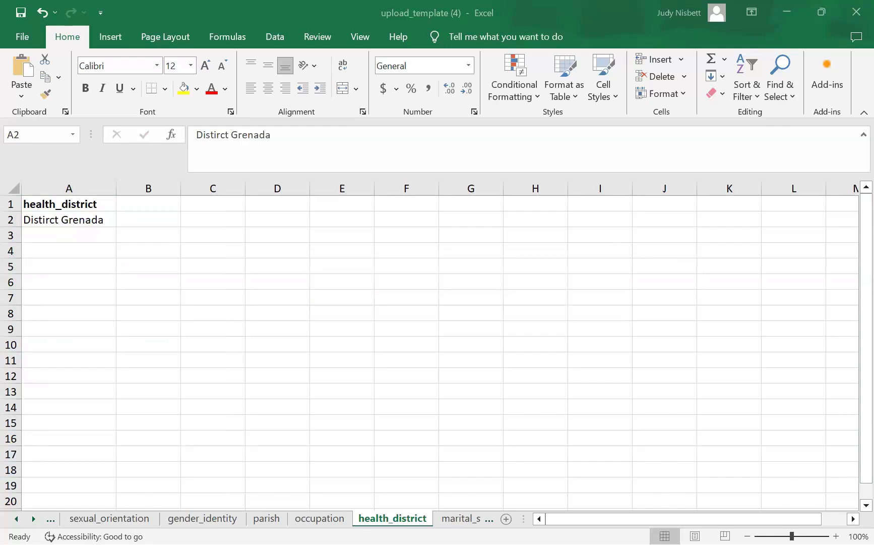
- Paste District Antigua and Barbuda into A3 and District Dominica into A4 as text
right_click(51, 244)
left_click(79, 243)
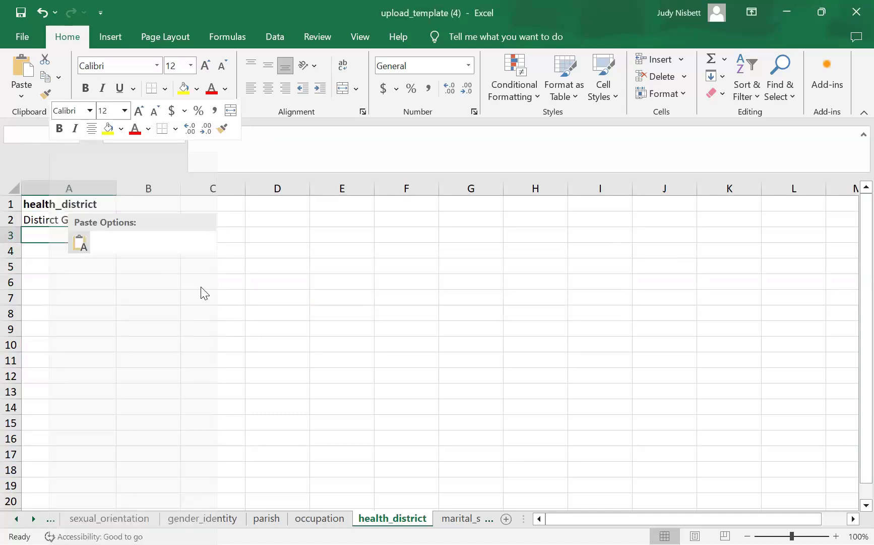
key("shift+F10")
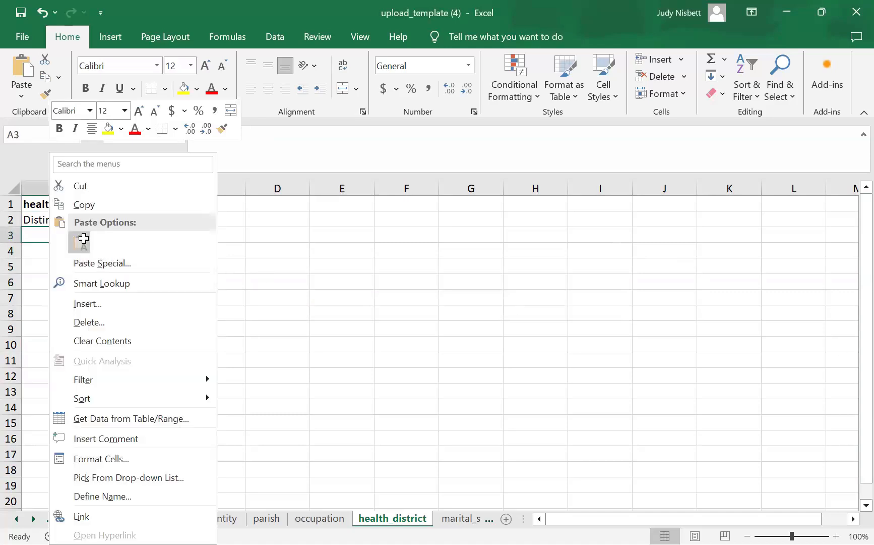
left_click(590, 315)
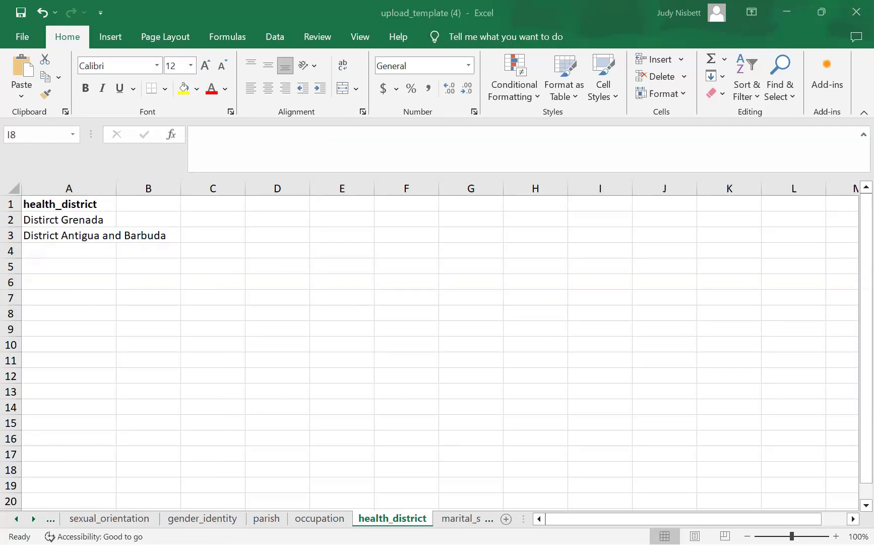
right_click(95, 245)
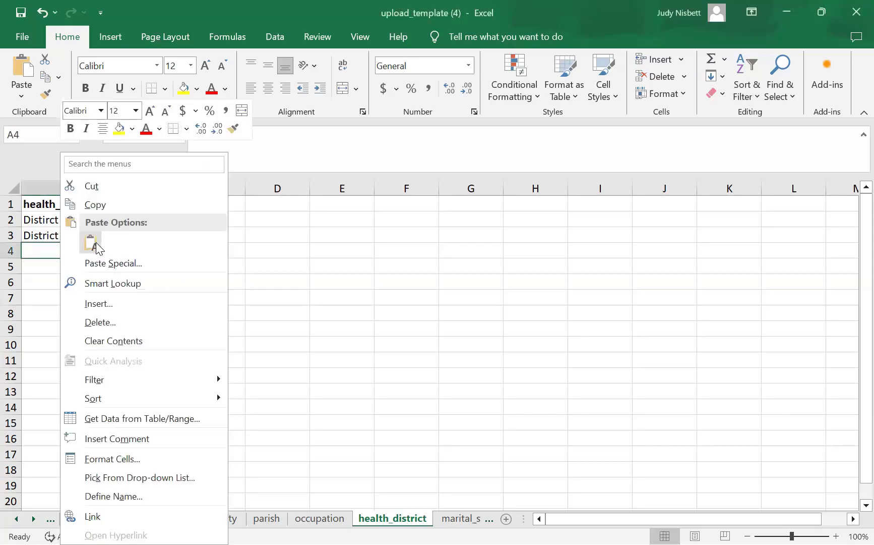
left_click(90, 242)
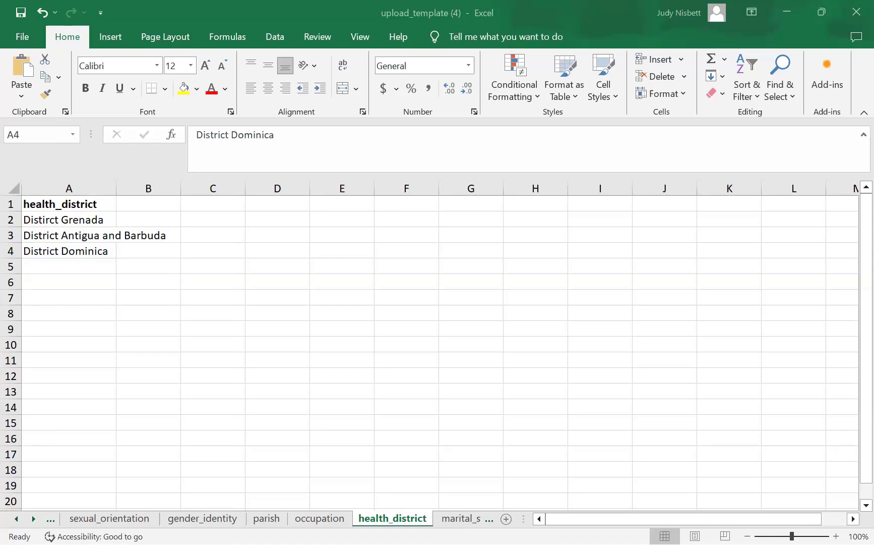
- Paste District Saint Kitts and Nevis into A5 and Saint Vincent and the Grenadines into A6
left_click(26, 262)
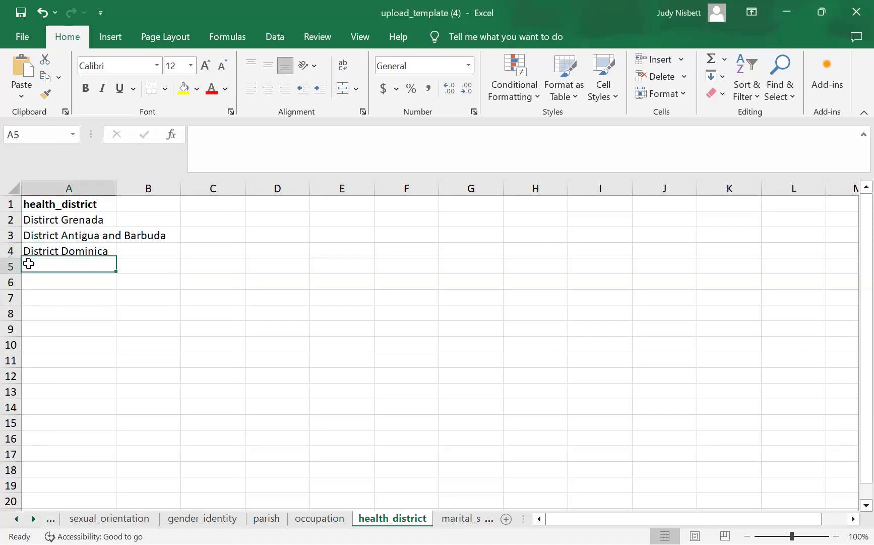
right_click(54, 245)
left_click(59, 242)
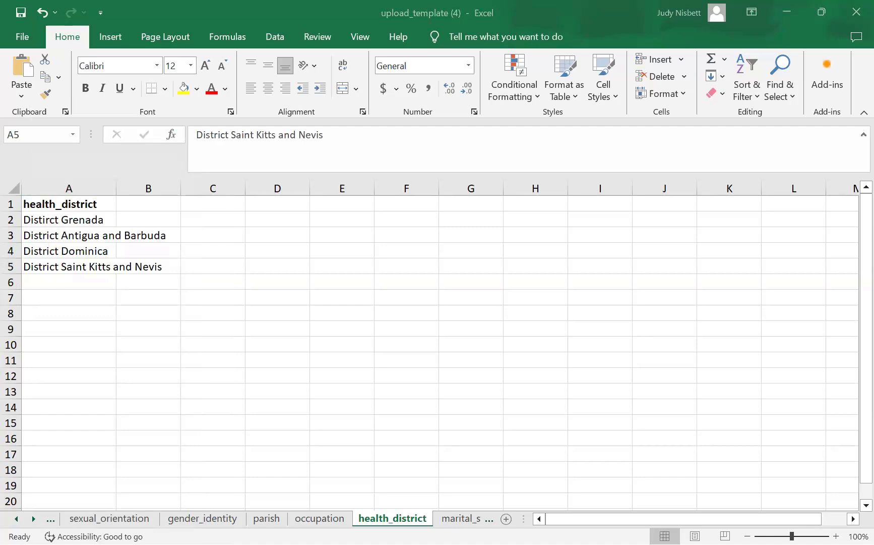
left_click(61, 282)
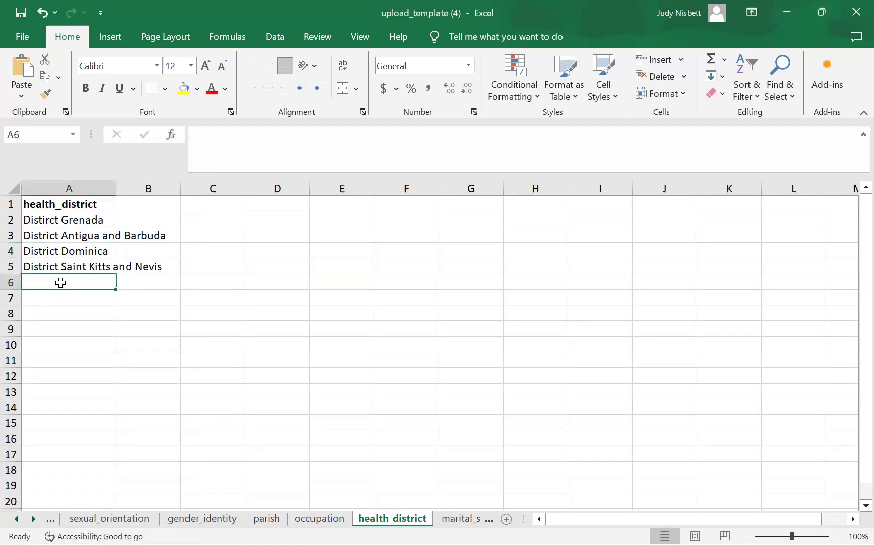
right_click(60, 282)
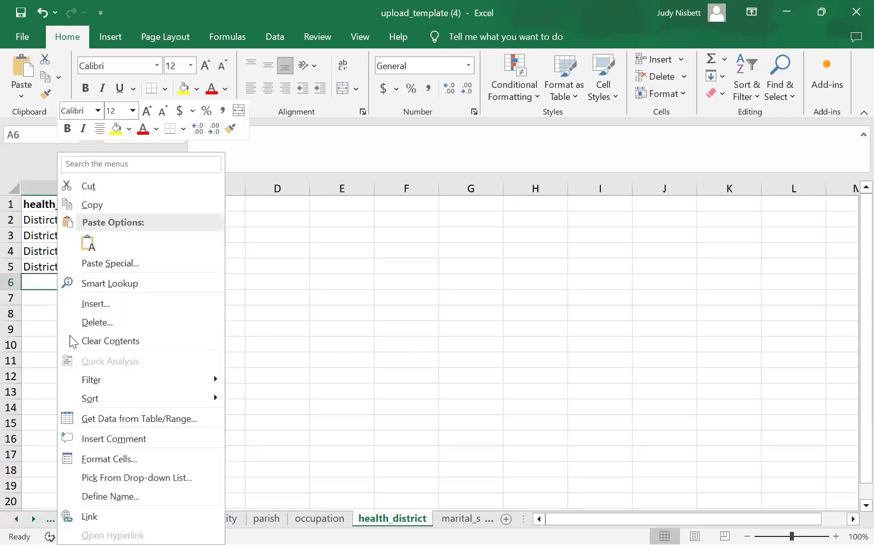
left_click(62, 291)
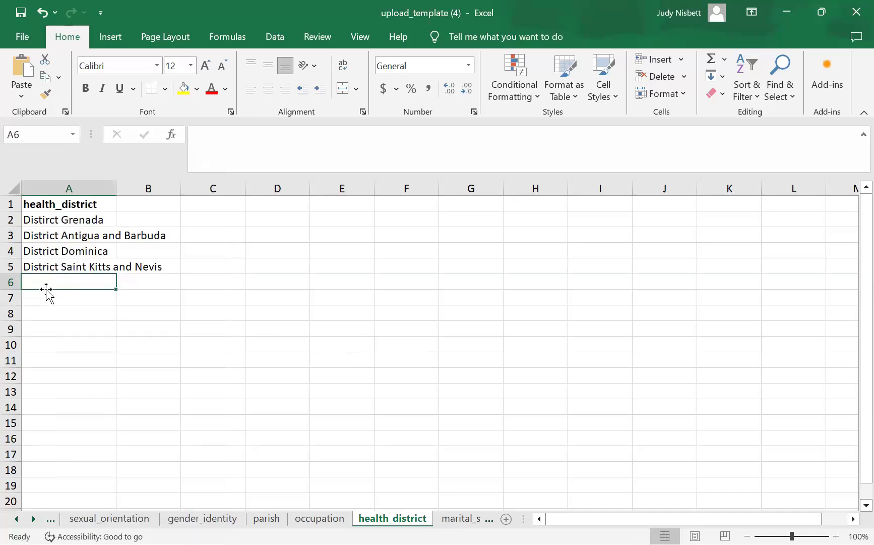
key("shift+F10")
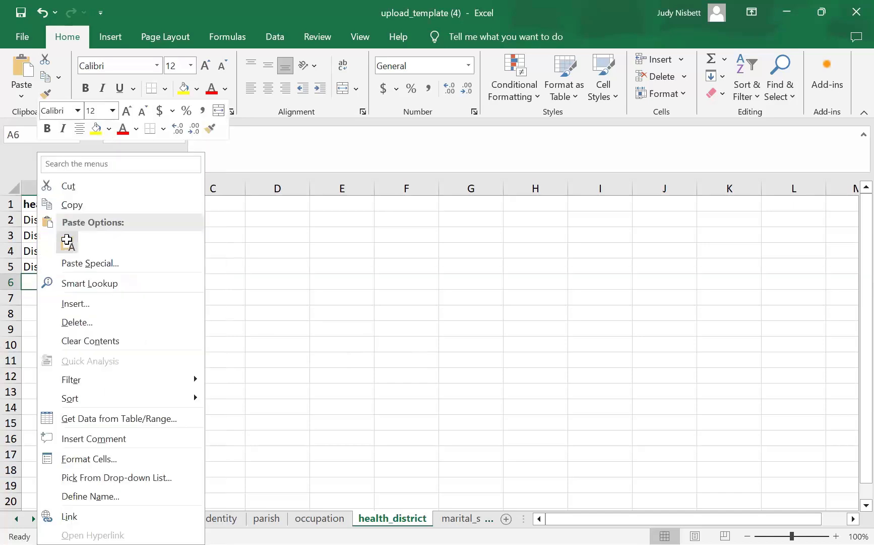
left_click(64, 238)
left_click(427, 363)
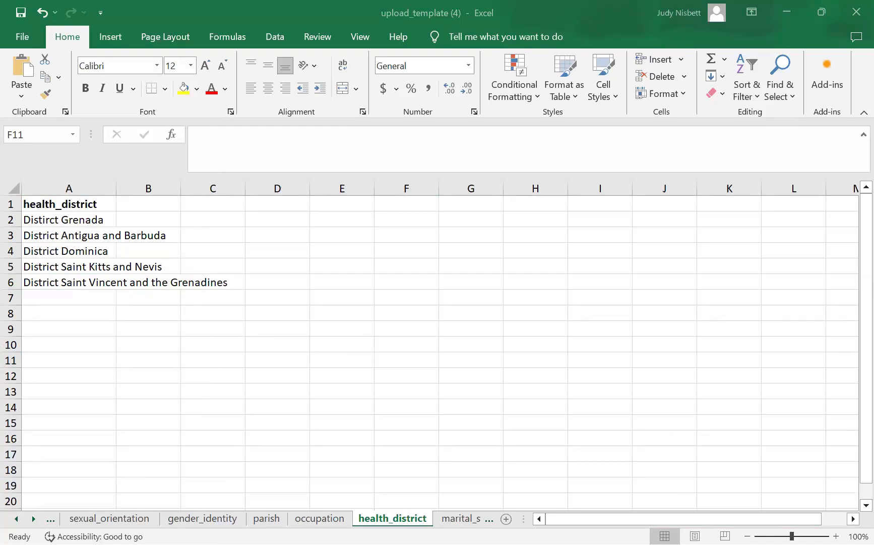
left_click(489, 518)
- Pass through marital_status back to client_batch_upload and select the day_of_birth cell J2
left_click(412, 517)
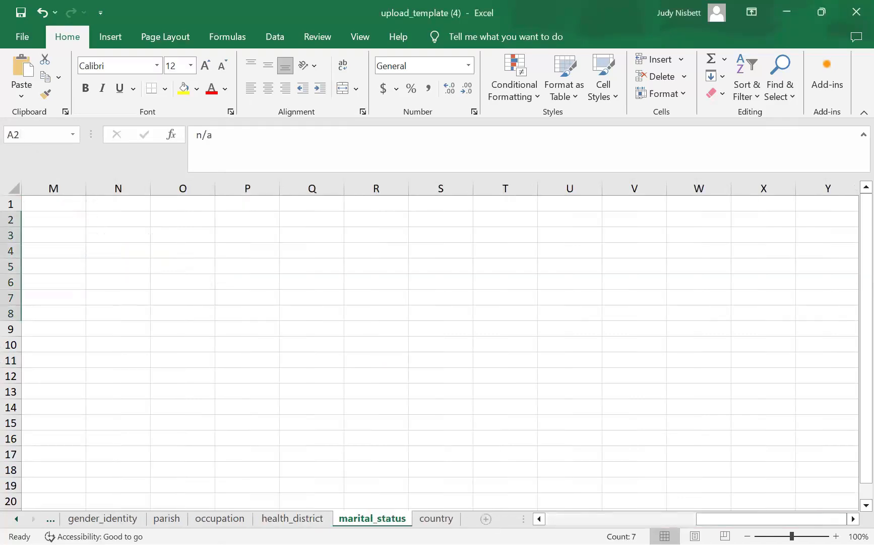
left_click(16, 518)
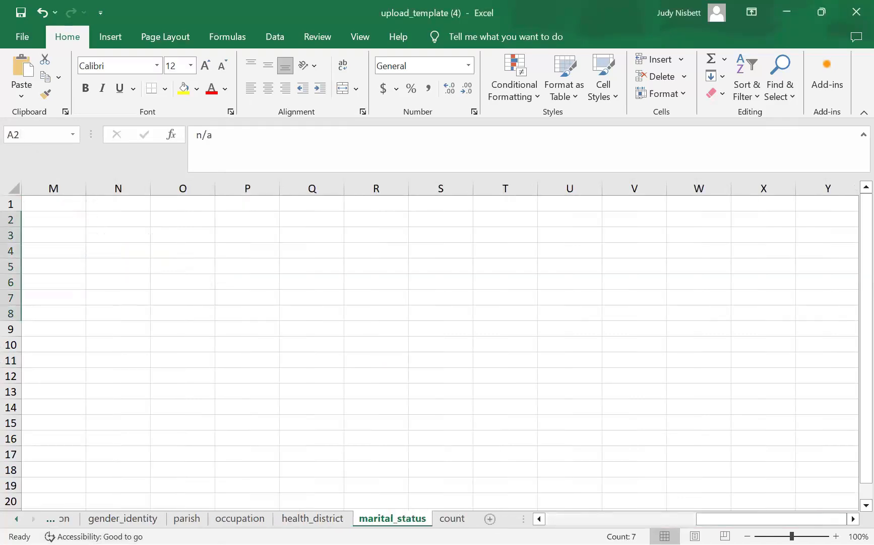
left_click(16, 519)
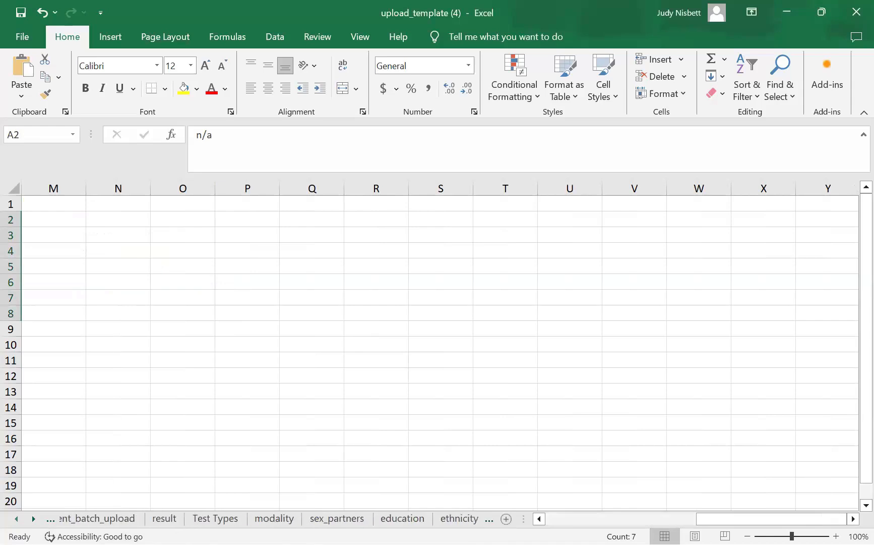
left_click(101, 520)
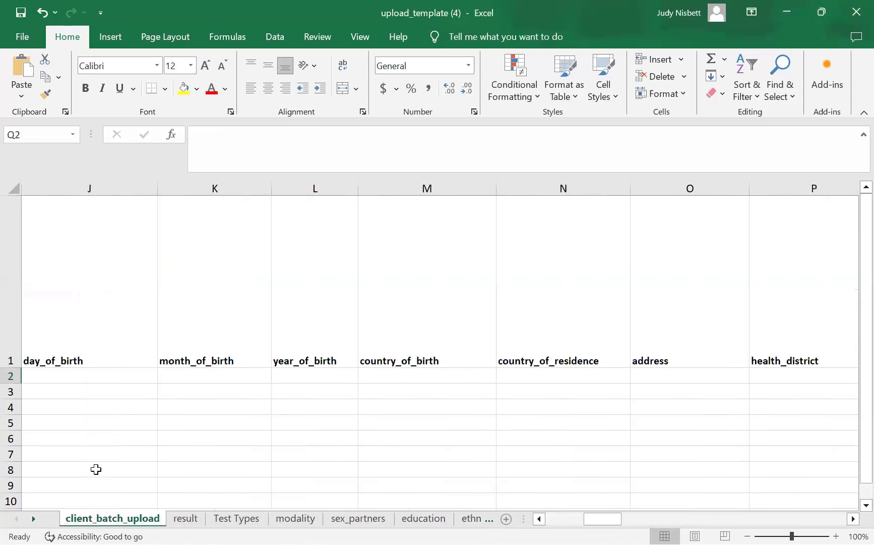
left_click(76, 379)
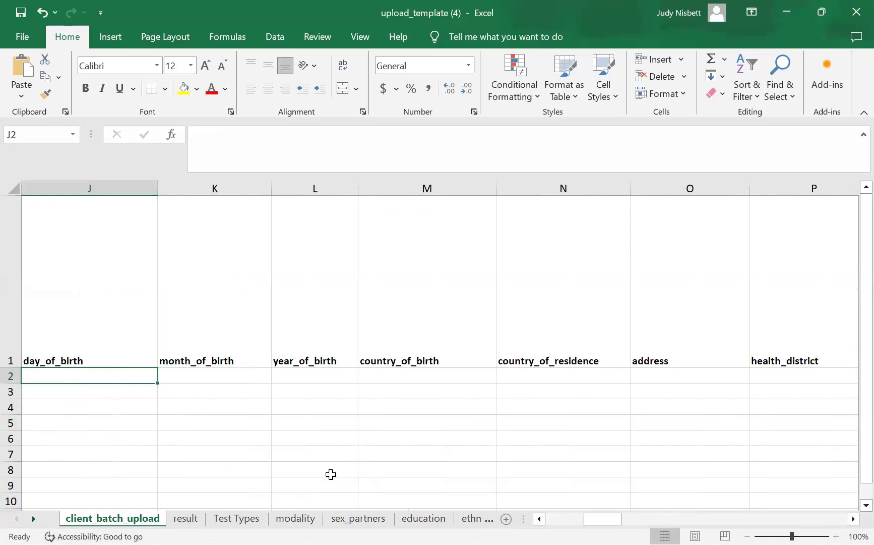
- Enter s/n 1 in A2 and unique_id ttt234 in B2 of the test client row
left_click(539, 519)
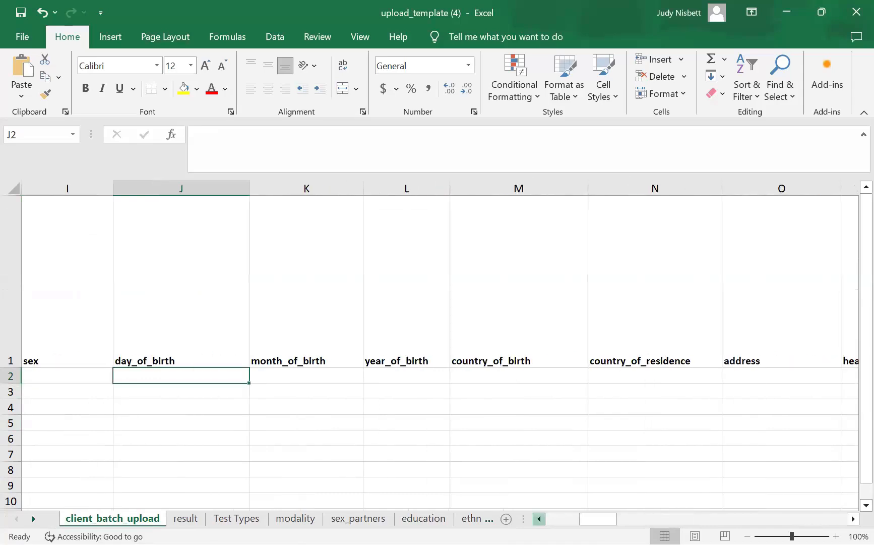
left_click(42, 378)
type("1")
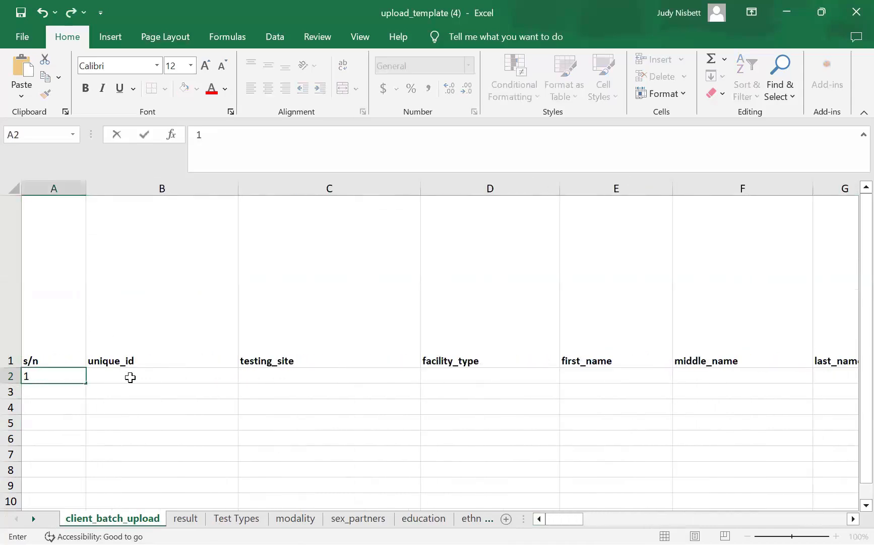
left_click(154, 380)
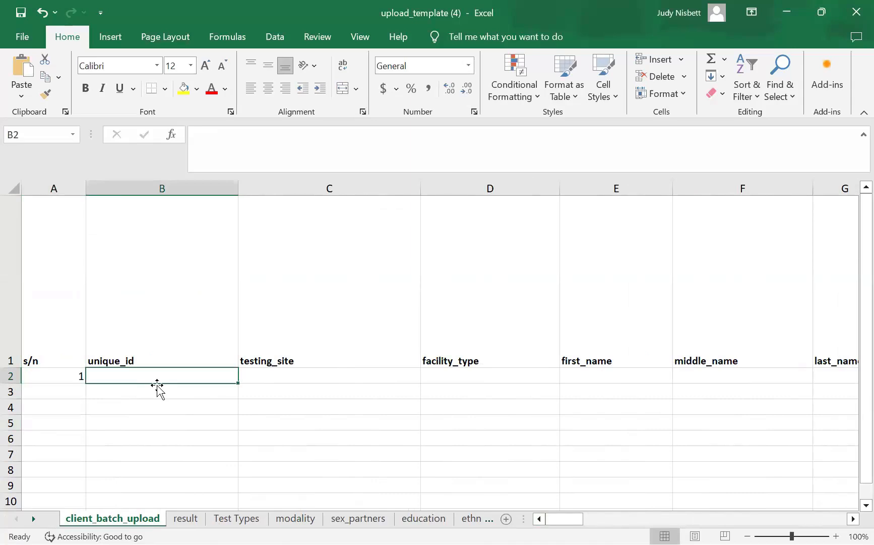
type("ttt")
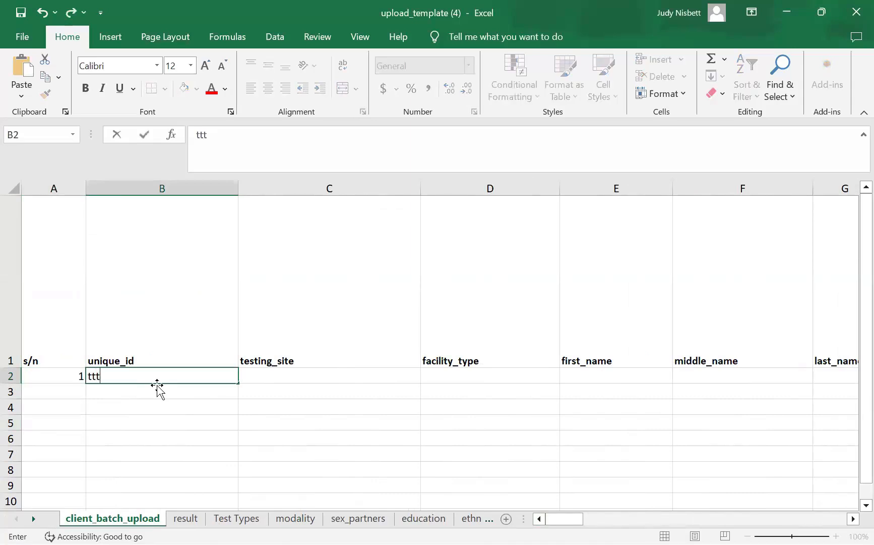
type("234")
left_click(260, 373)
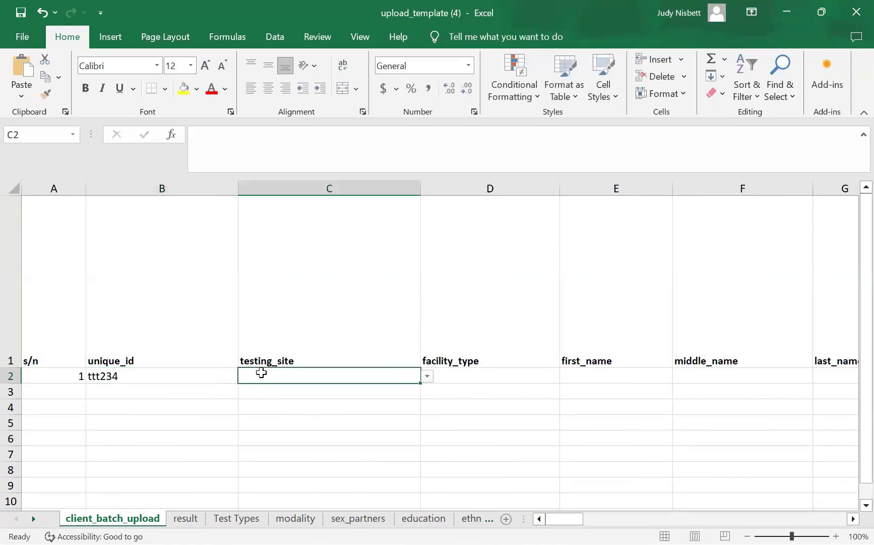
- Open the testing_site dropdown in C2 and close it without choosing a site
left_click(428, 388)
left_click(400, 374)
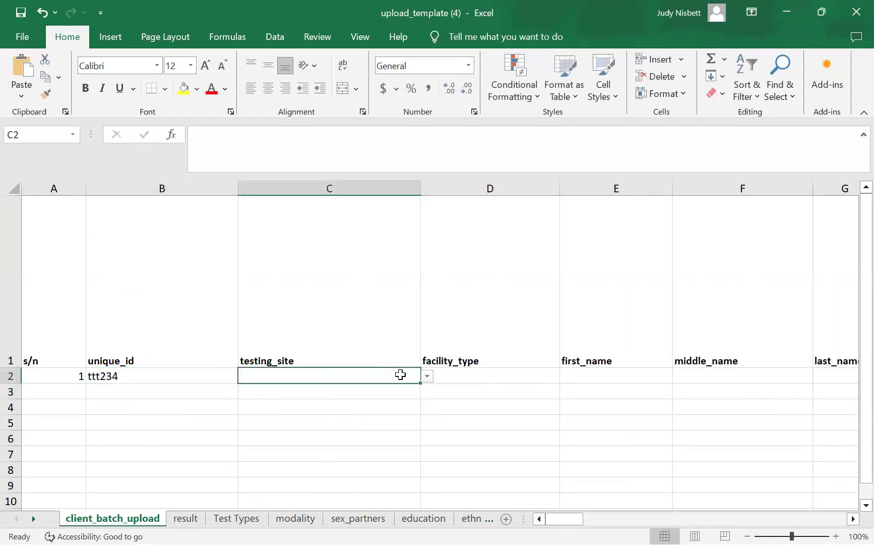
left_click(427, 377)
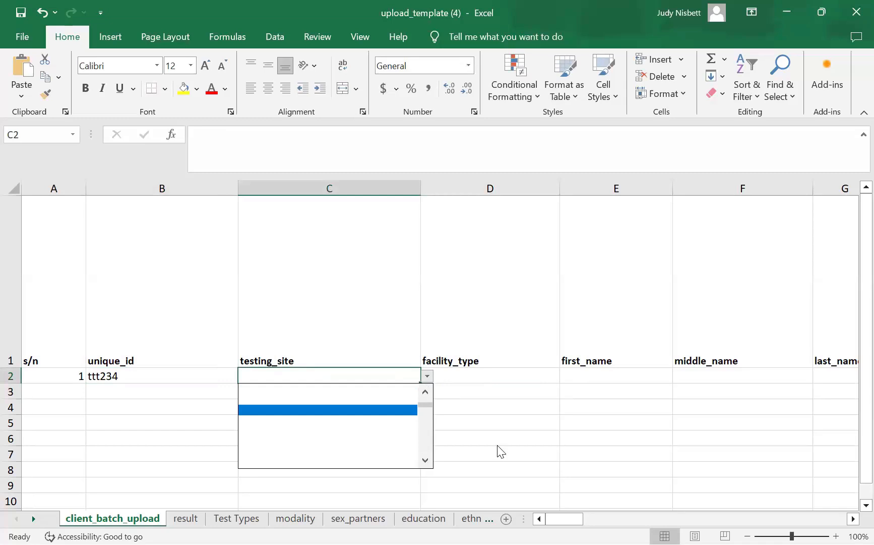
left_click(427, 377)
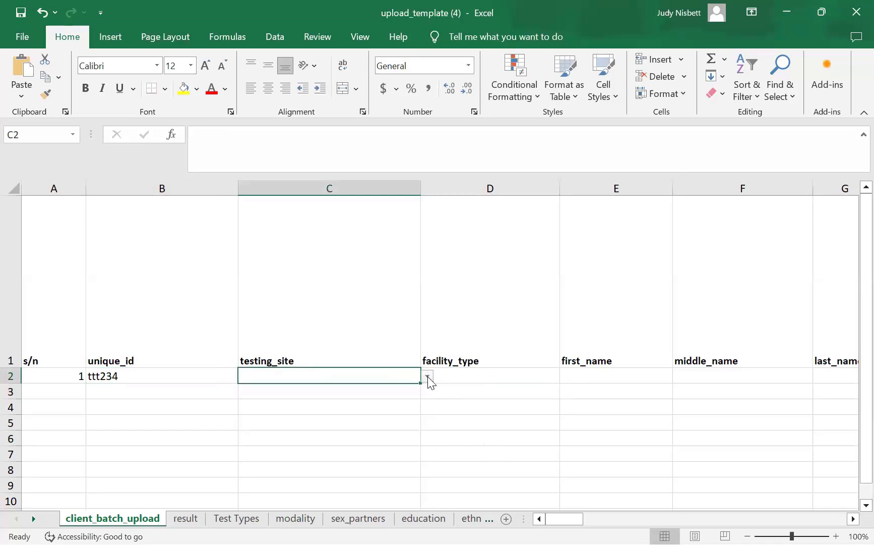
left_click(427, 378)
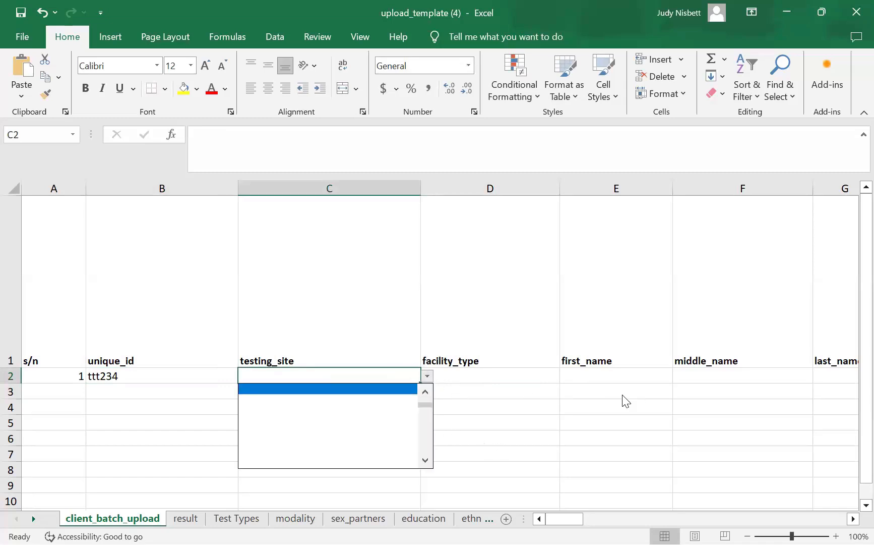
key("Escape")
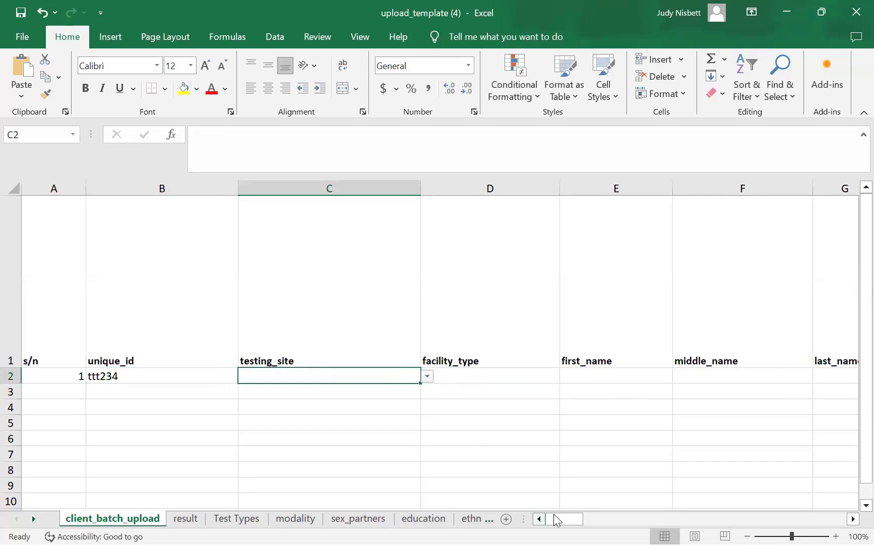
left_click_drag(565, 519, 582, 518)
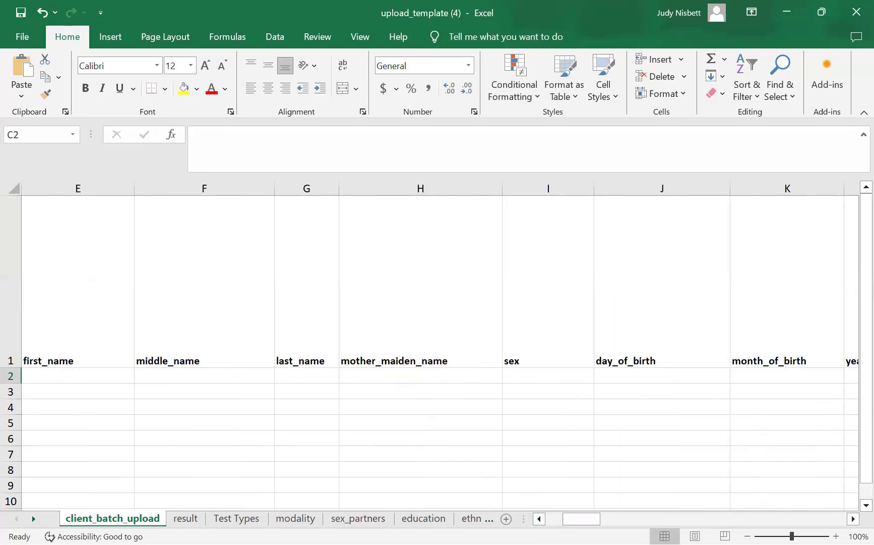
left_click(539, 518)
left_click(539, 518)
left_click(540, 518)
left_click(540, 518)
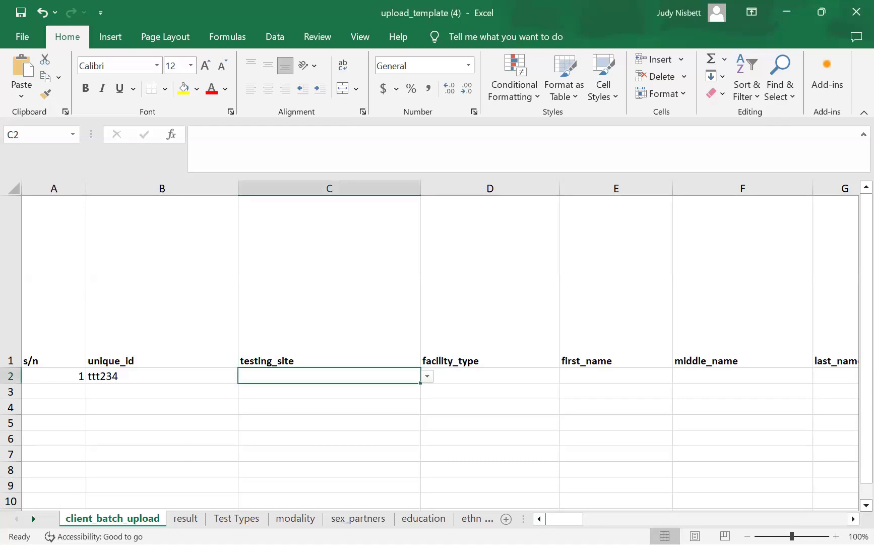
left_click(476, 518)
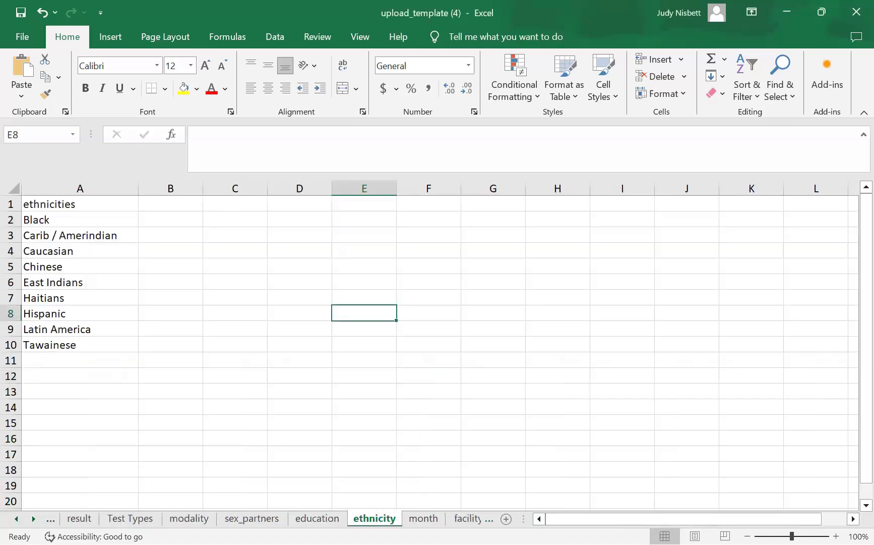
left_click(469, 518)
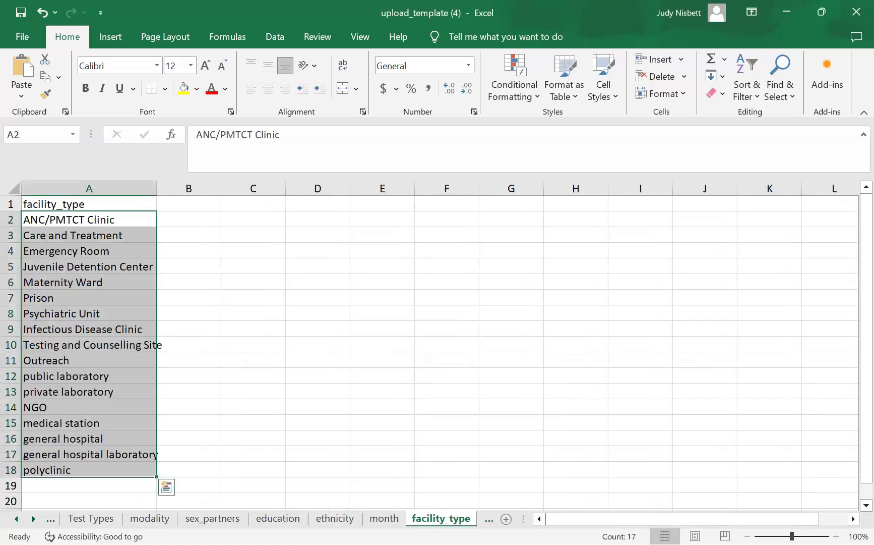
left_click(489, 518)
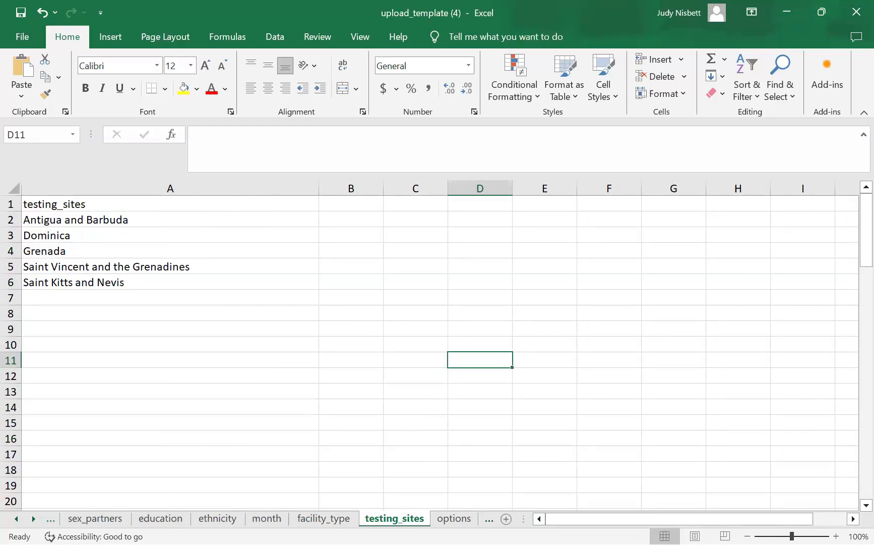
left_click(17, 518)
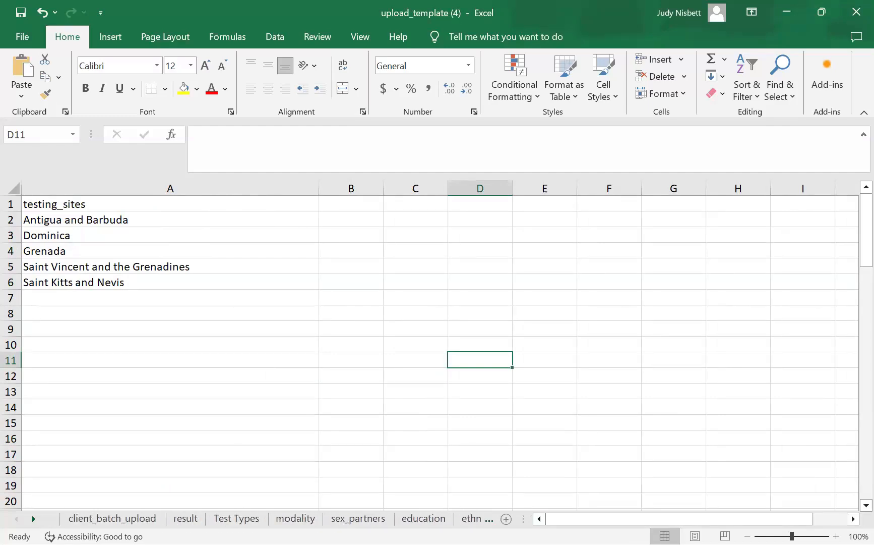
left_click(104, 519)
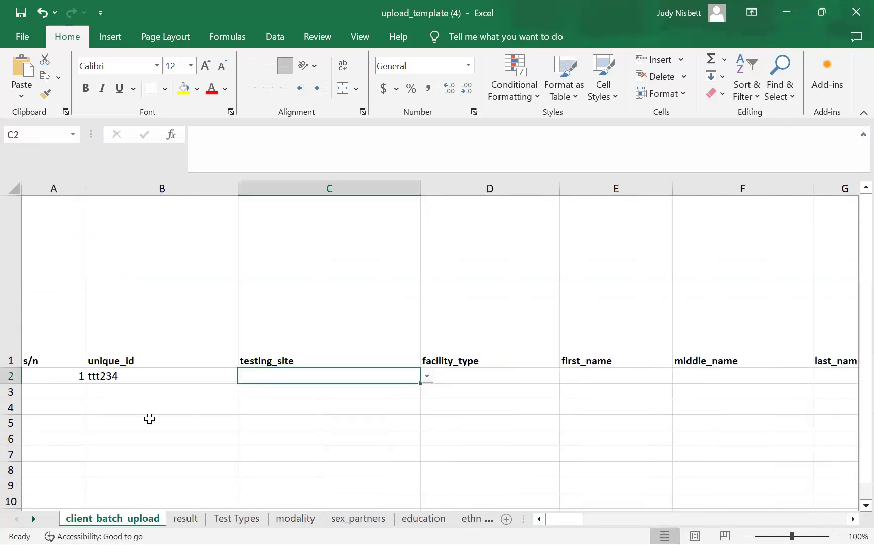
left_click(427, 377)
key("Escape")
left_click(477, 519)
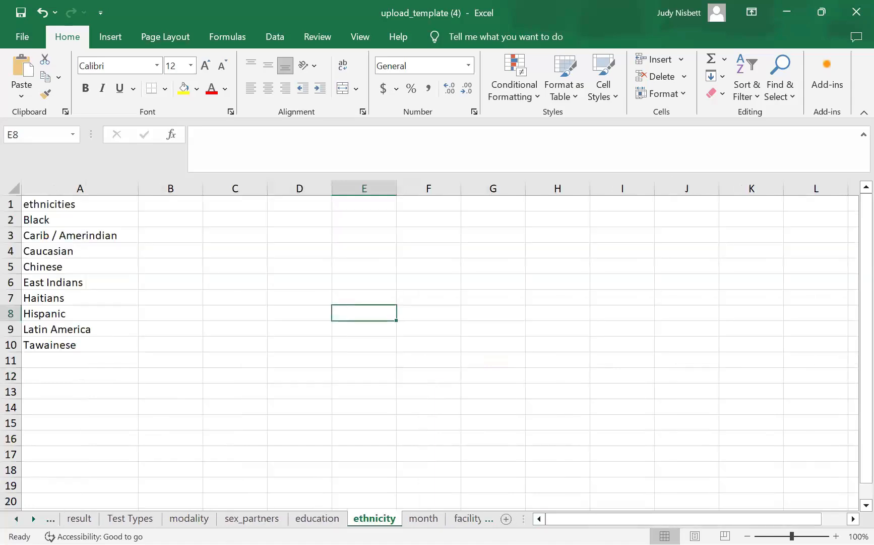
key("ctrl+Page_Down")
key("ctrl+Page_Down")
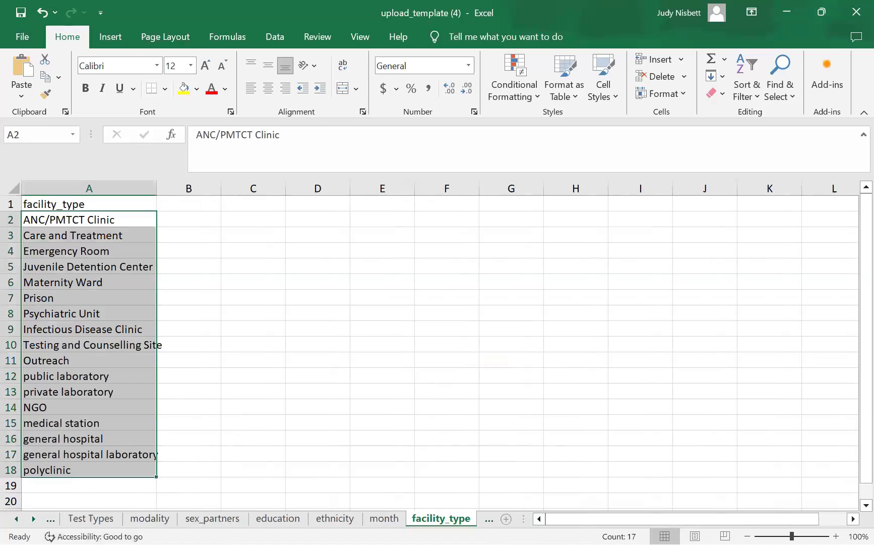
key("ctrl+v")
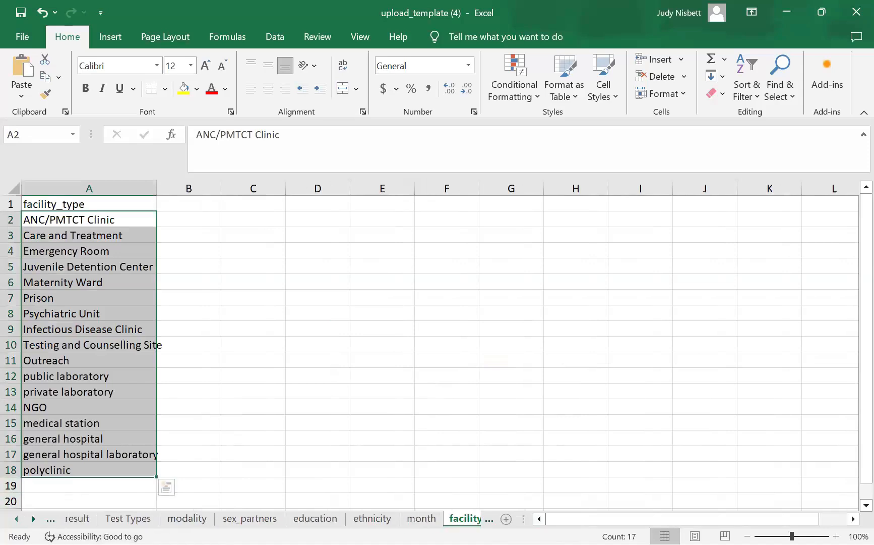
left_click(112, 519)
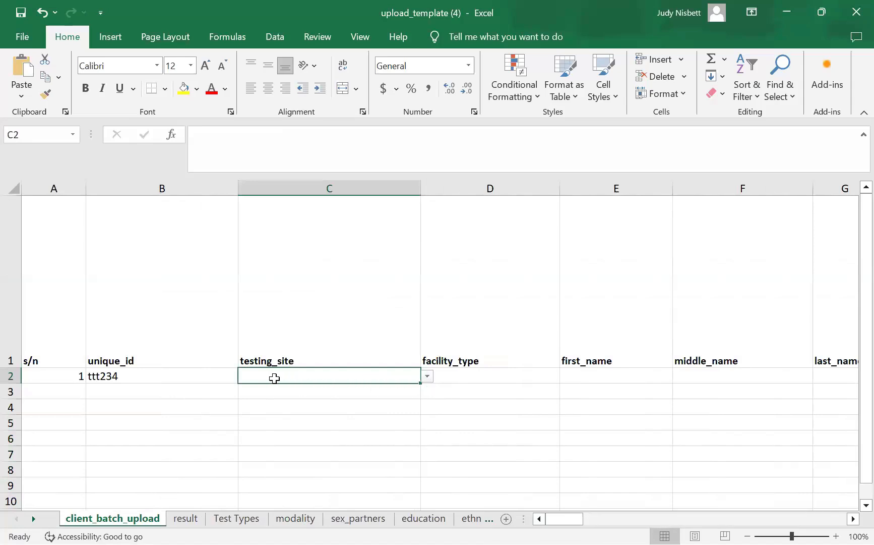
- Set testing site to Saint Kitts and Nevis and facility type to Care and Treatment
left_click(429, 376)
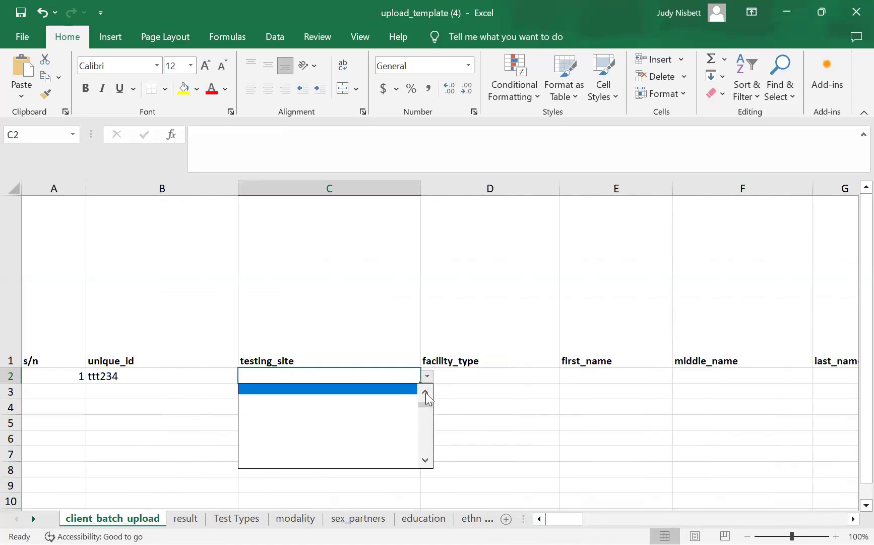
left_click(425, 392)
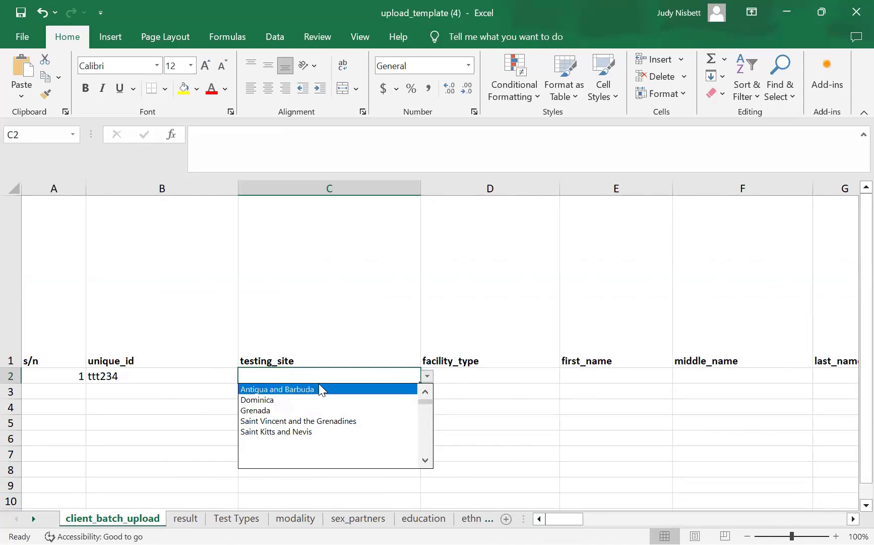
left_click(295, 432)
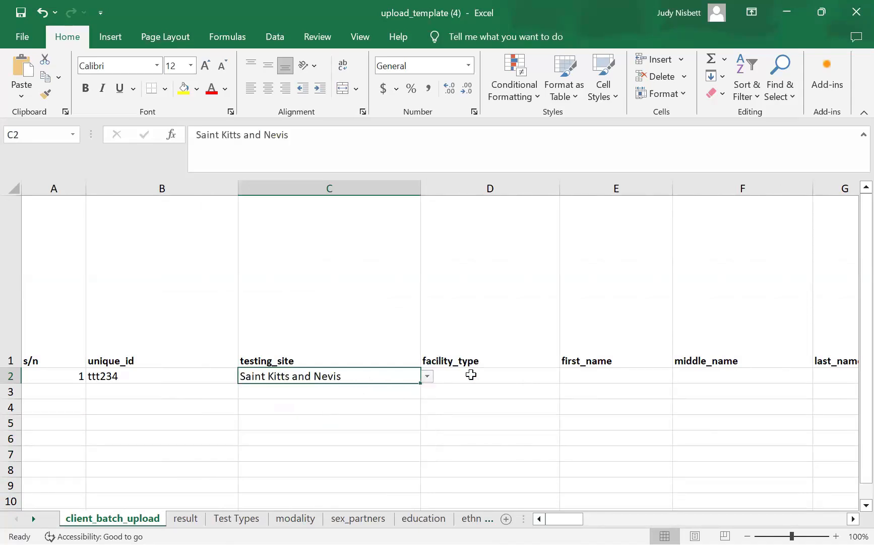
left_click(459, 379)
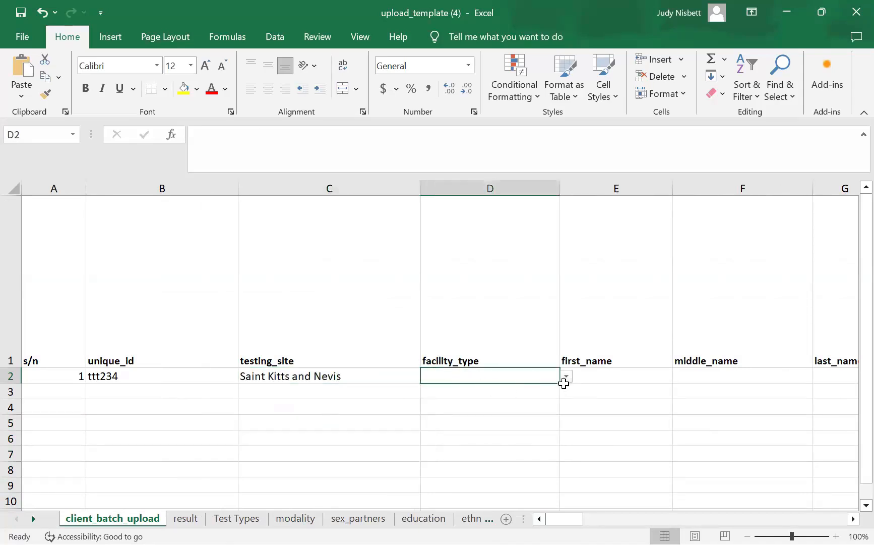
left_click(566, 376)
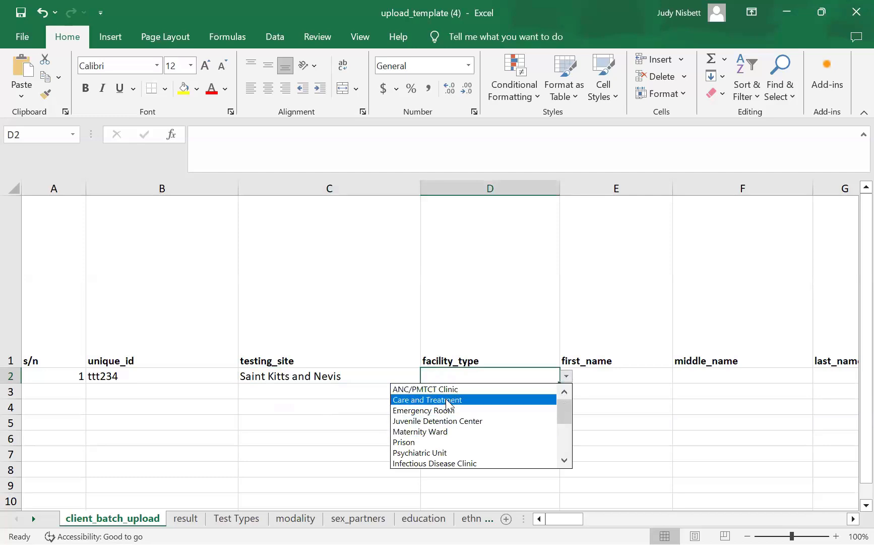
key("Return")
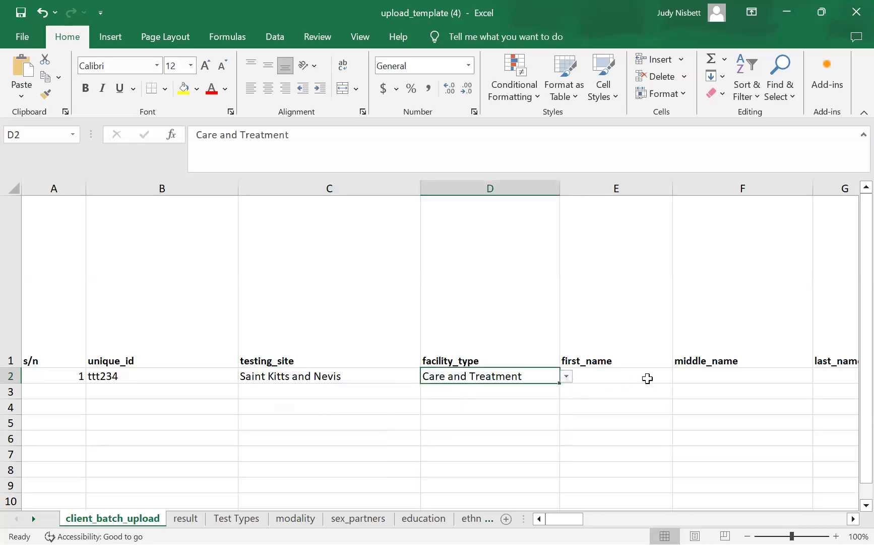
- Fill first, middle, last and mother's maiden name cells E2–H2 with single-letter test entries
left_click(649, 379)
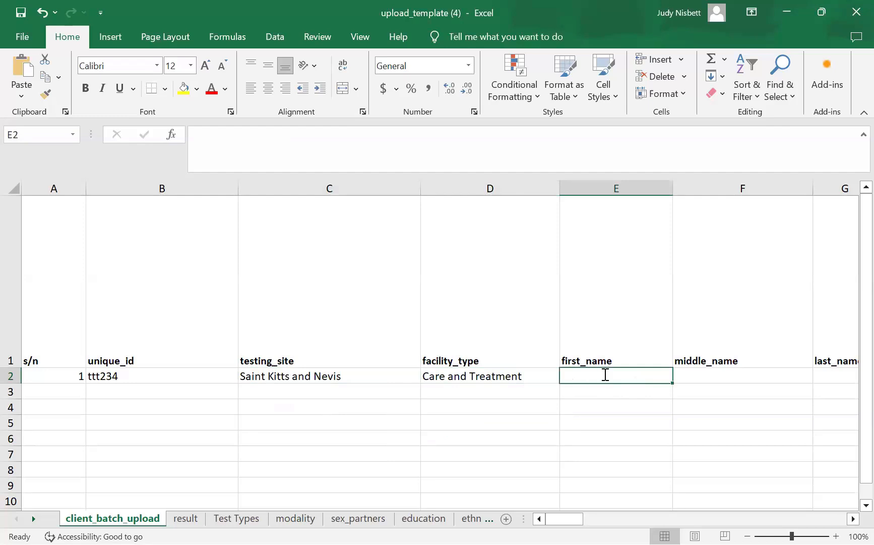
type("p")
left_click(709, 381)
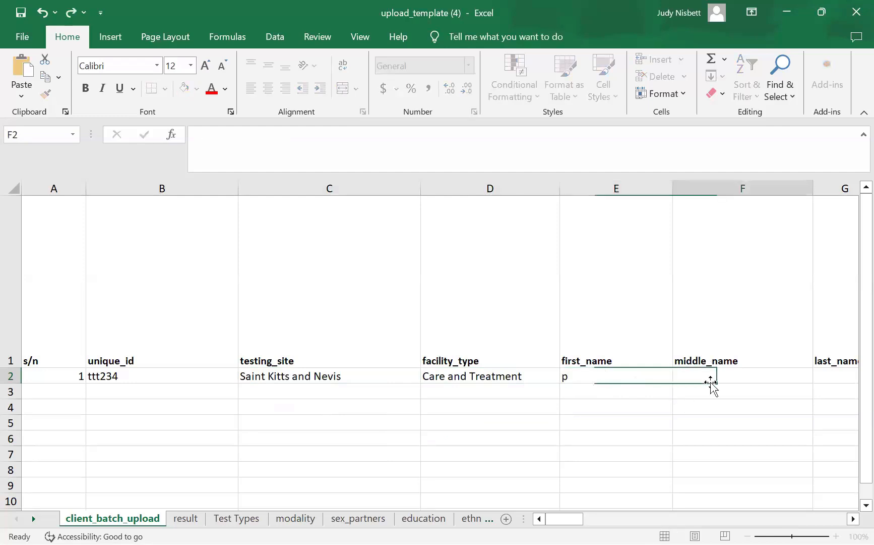
type("A")
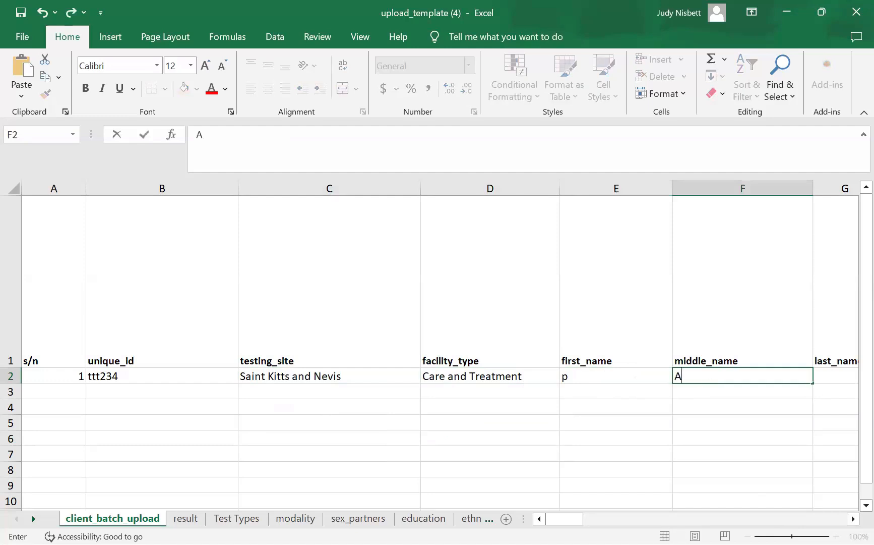
left_click(853, 519)
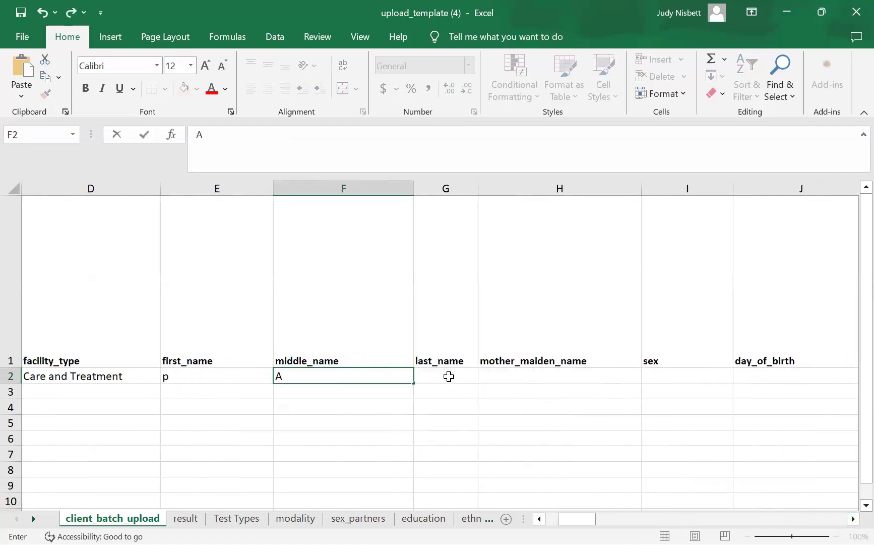
left_click(457, 378)
type("T")
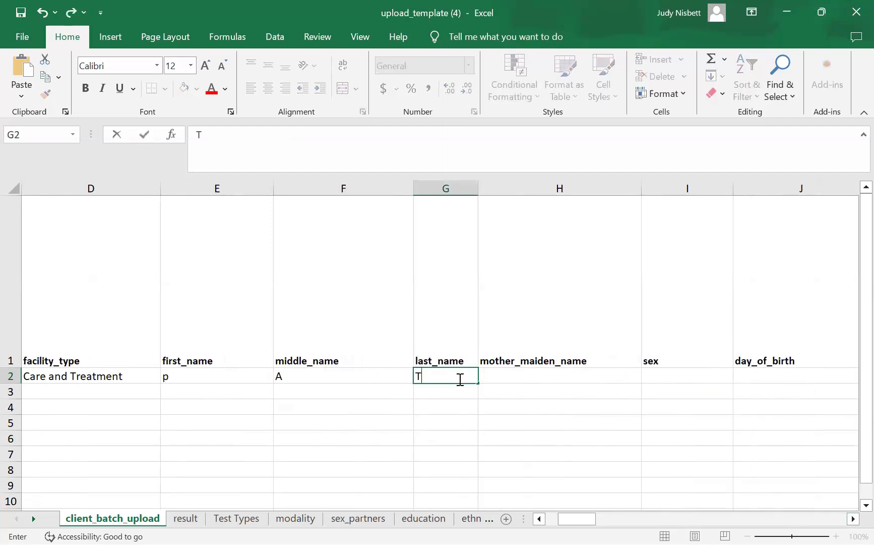
left_click(506, 374)
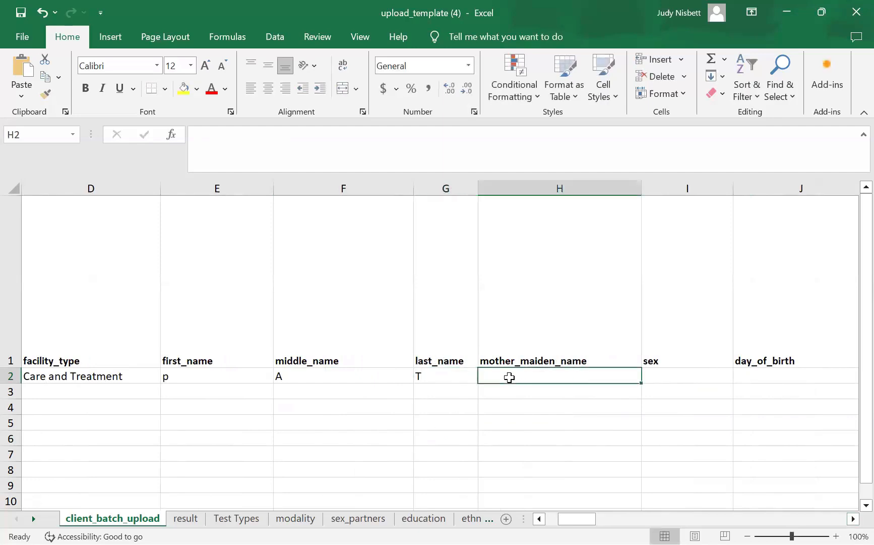
type("Browne")
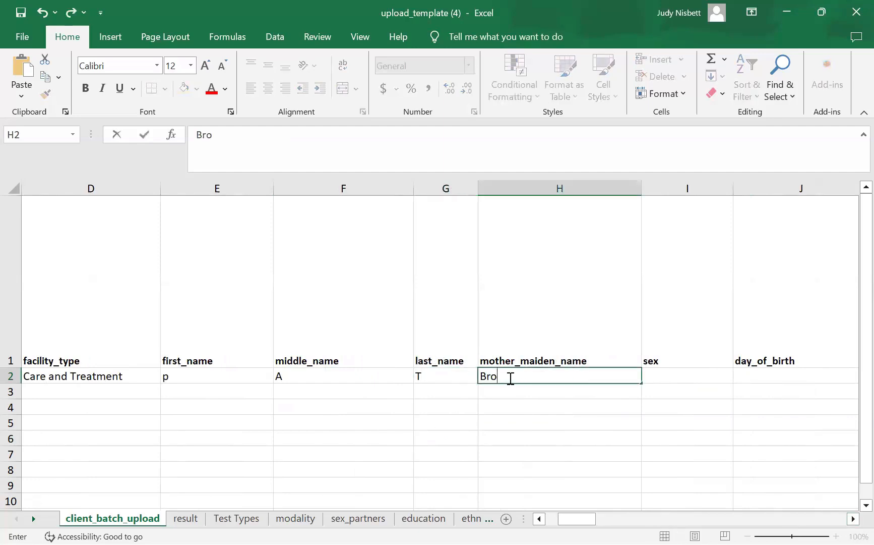
- Set the sex cell I2 to female
left_click(661, 377)
left_click(739, 377)
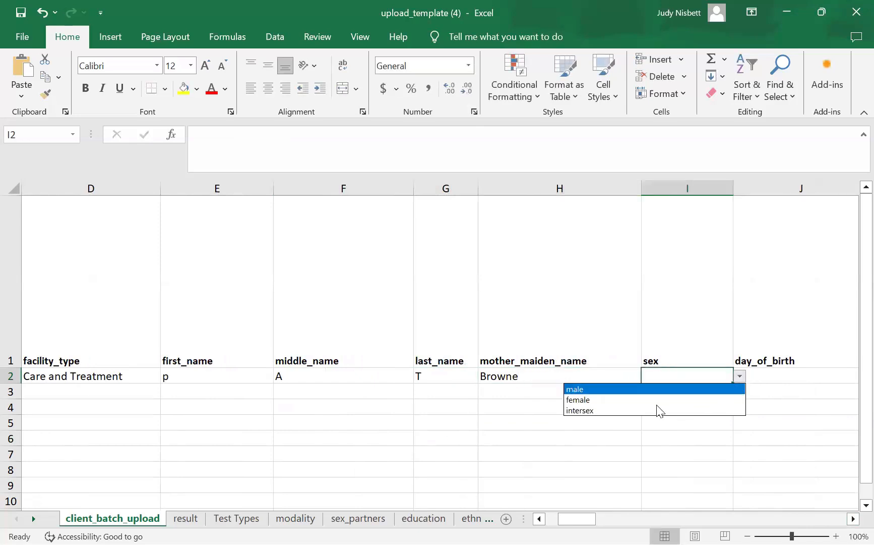
key("Escape")
type("female")
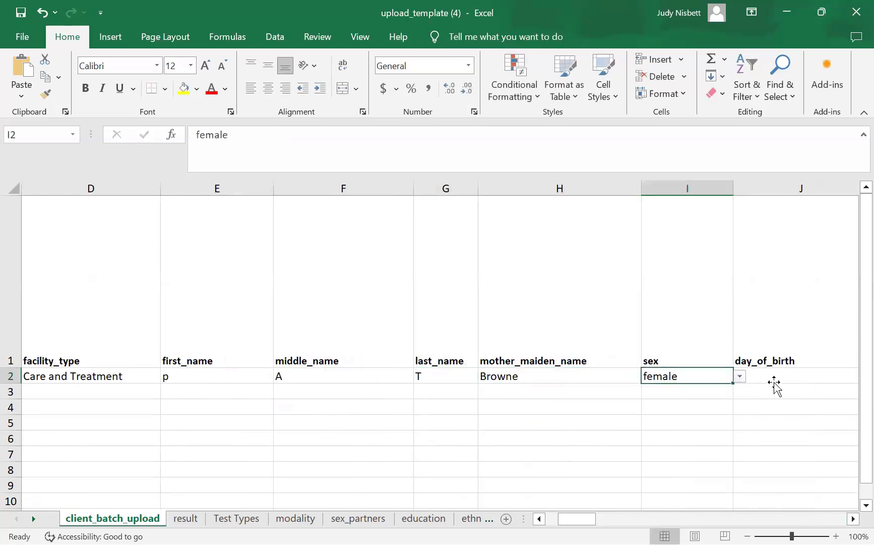
key("Tab")
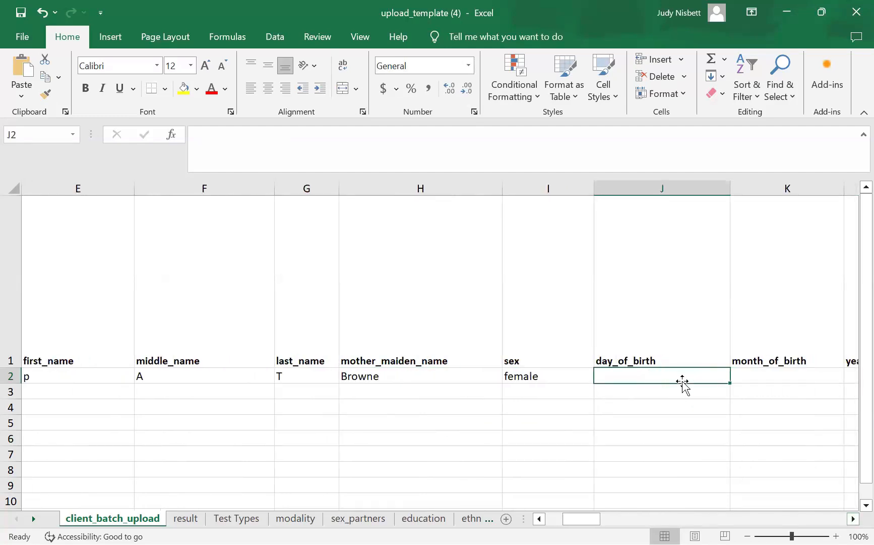
- Enter birth day 3, month 3 and year 2003 in J2–L2
type("3")
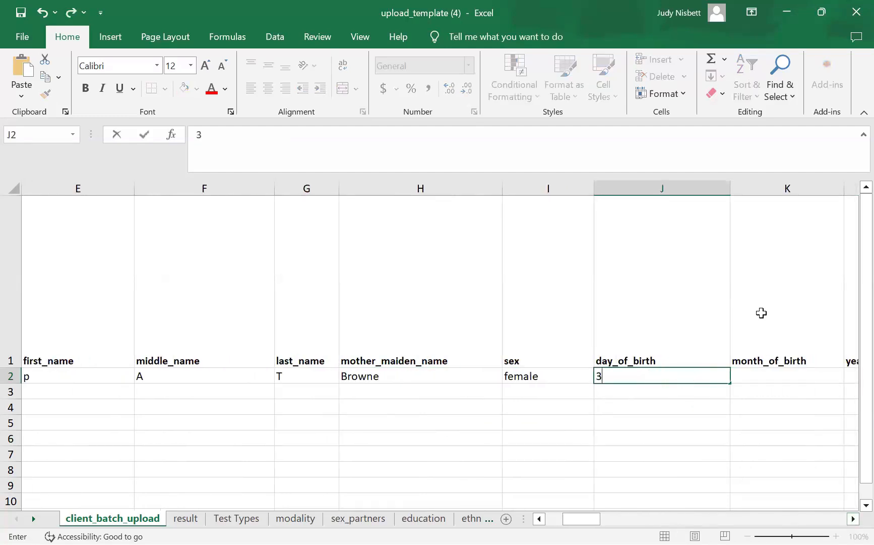
left_click(779, 383)
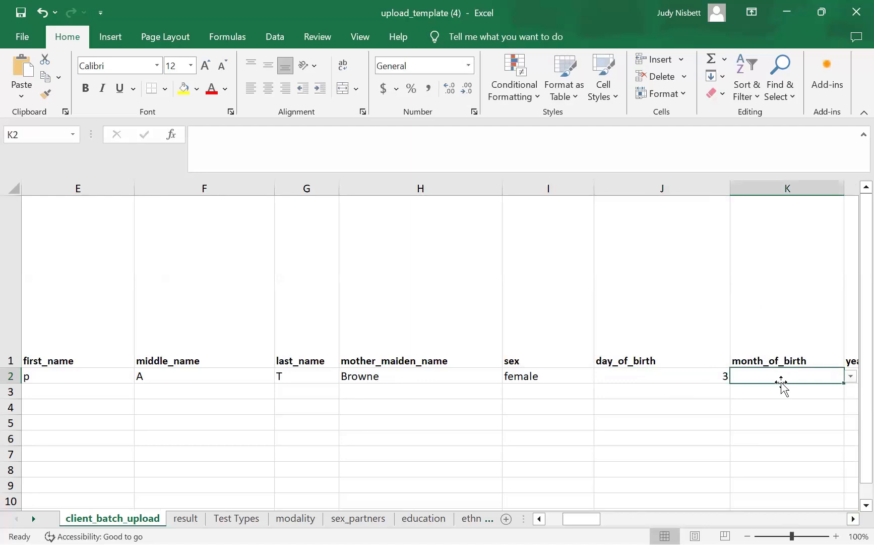
type("3")
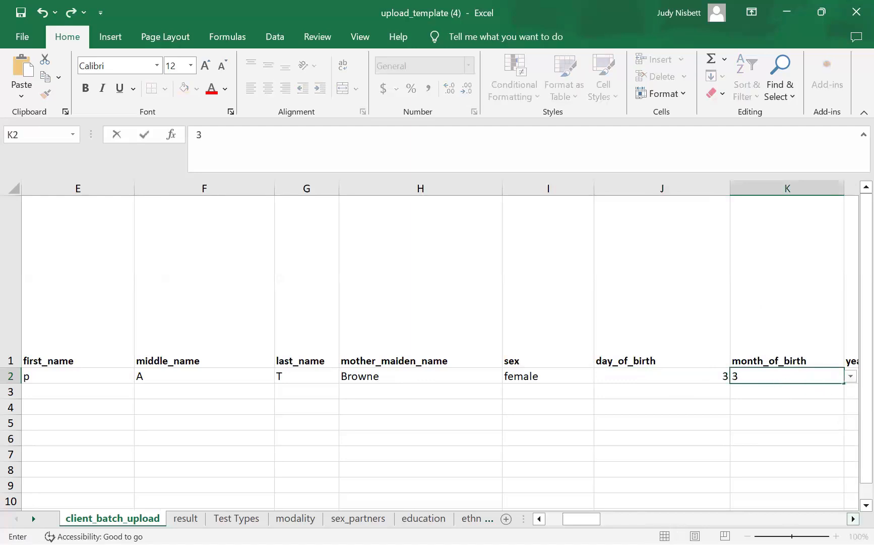
scroll(664, 371, "right", 2)
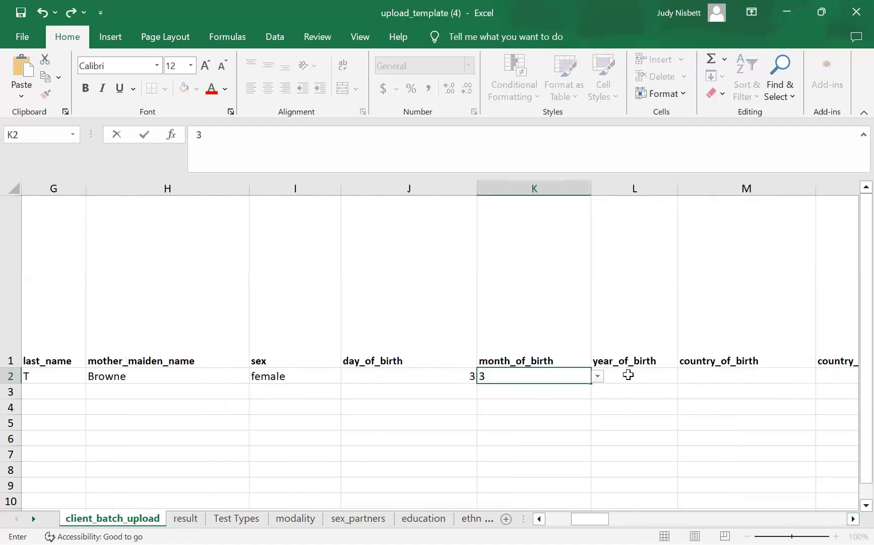
left_click(630, 376)
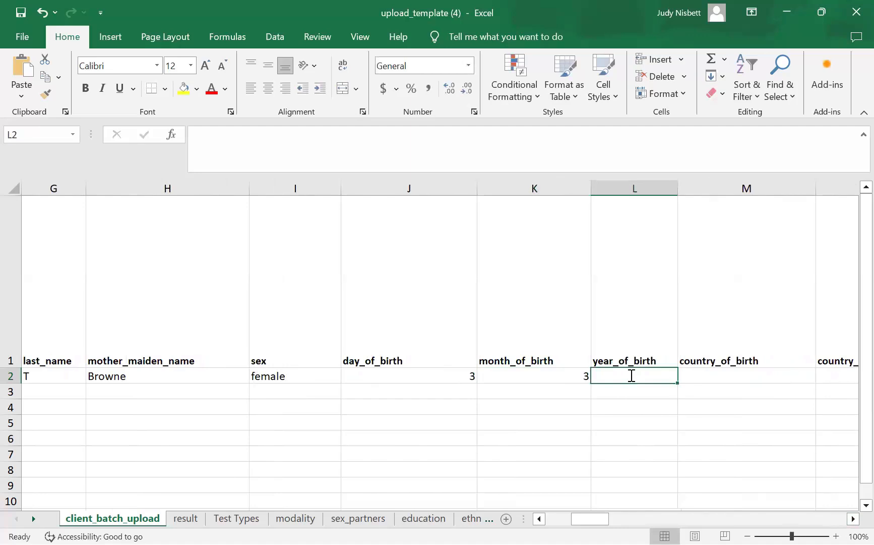
type("2003")
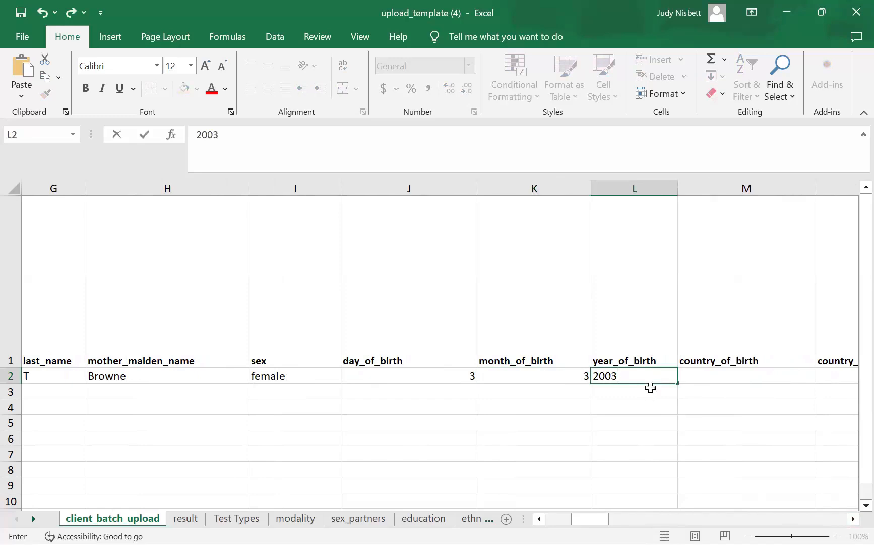
- Choose Kenya from the country_of_birth dropdown in M2
left_click(719, 375)
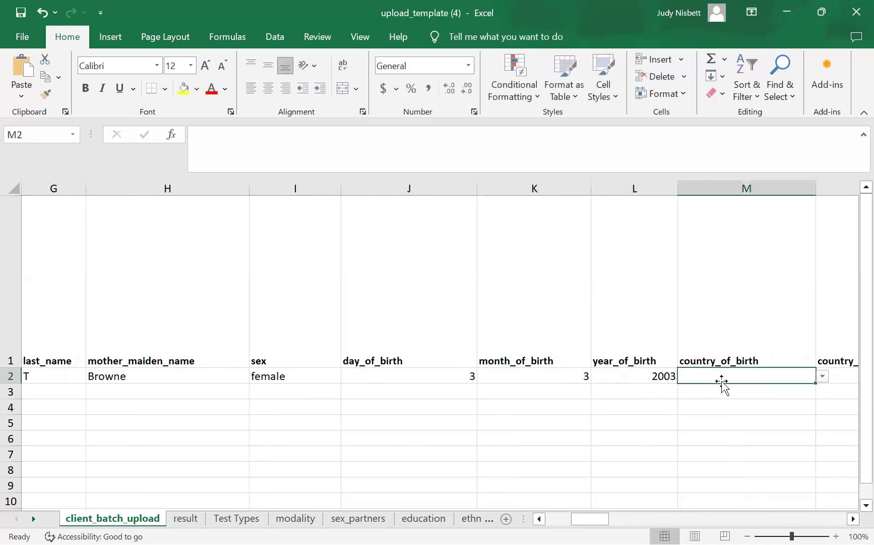
left_click(823, 376)
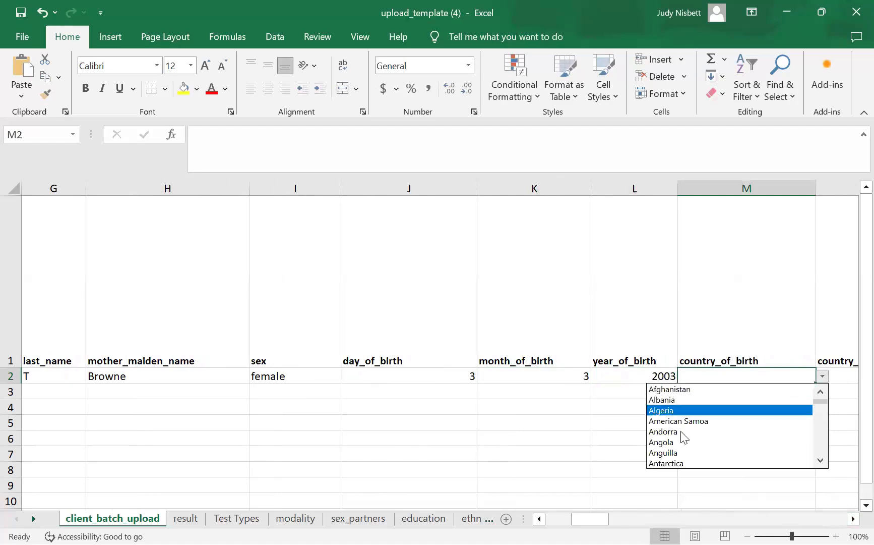
scroll(820, 460, "down", 5)
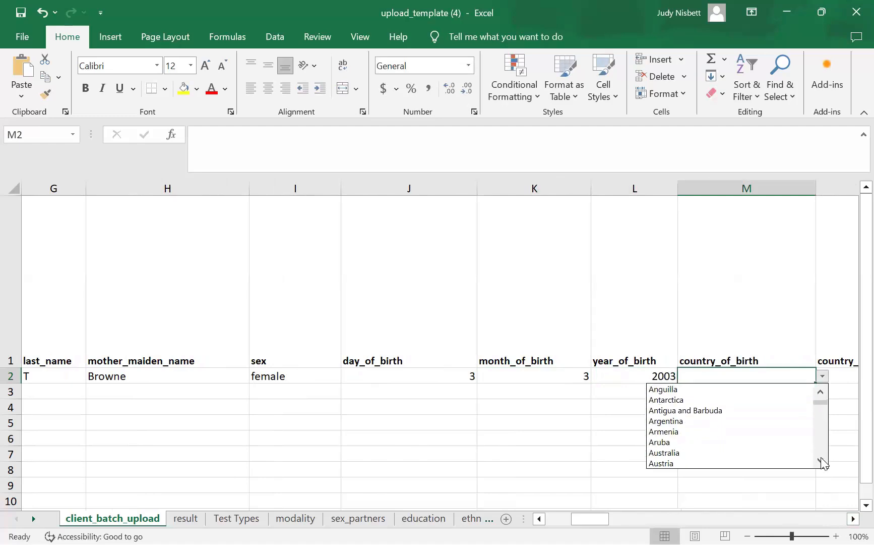
scroll(834, 438, "down", 10)
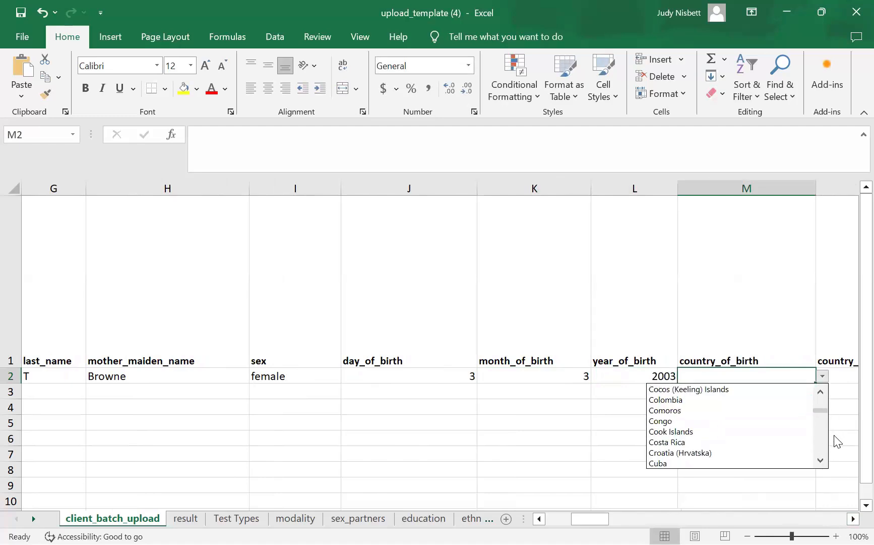
scroll(820, 467, "down", 8)
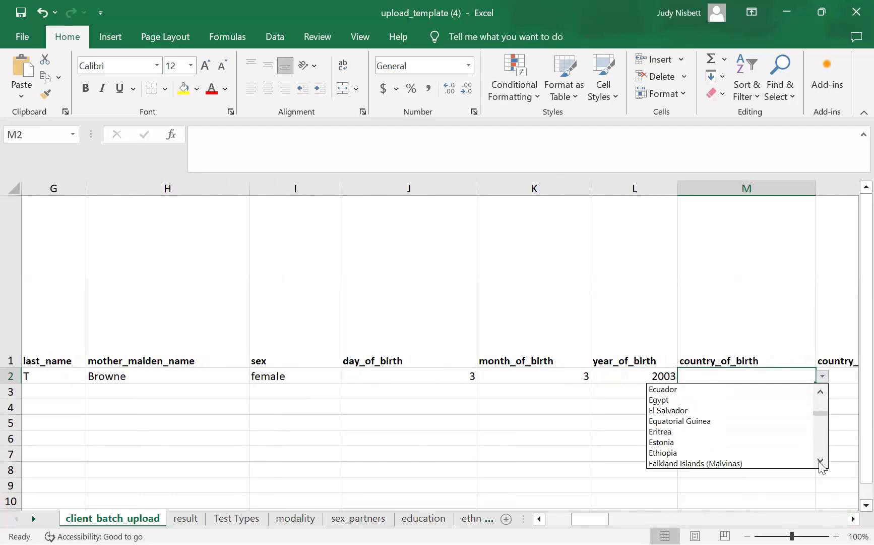
scroll(822, 466, "down", 10)
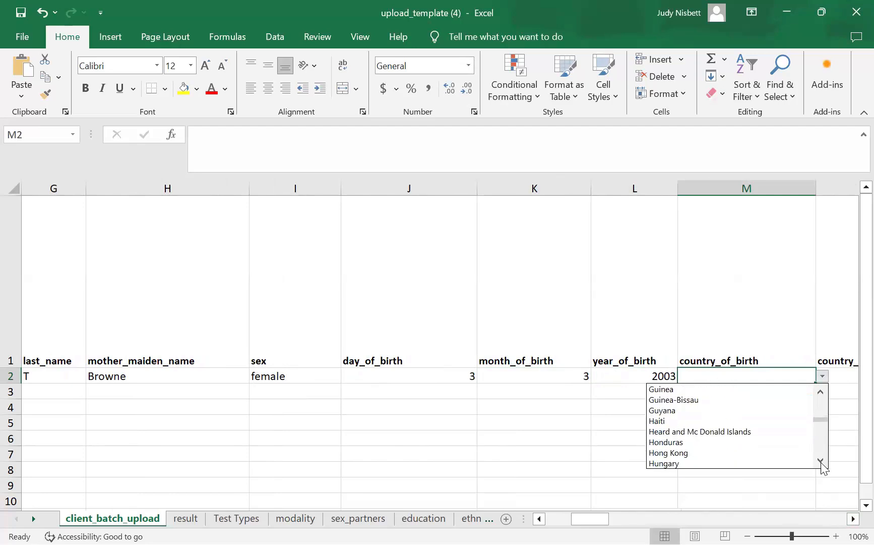
scroll(822, 467, "down", 5)
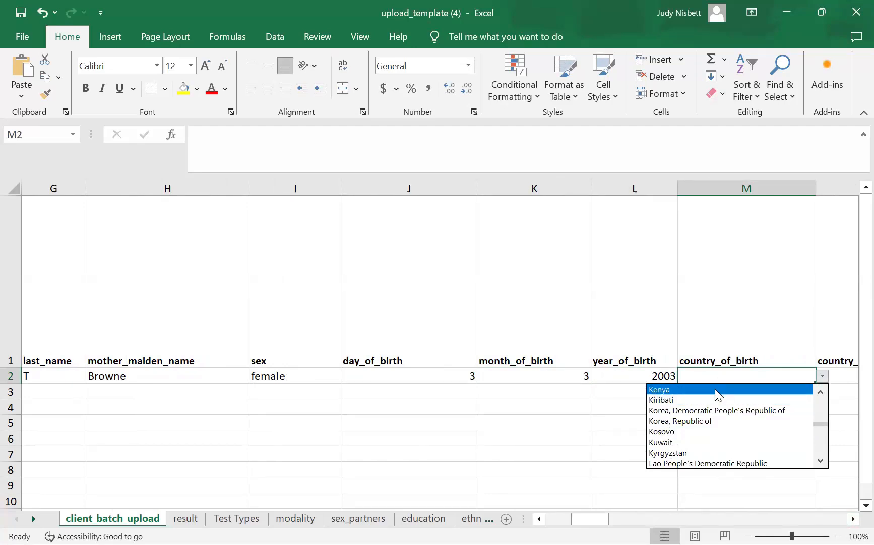
key("Return")
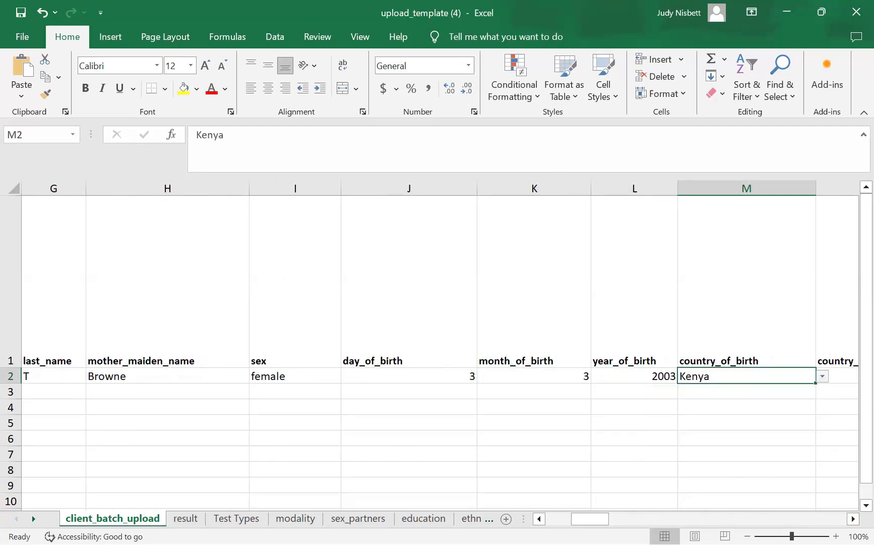
- Set country_of_residence in N2 to Saint Kitts and Nevis
scroll(706, 383, "right", 2)
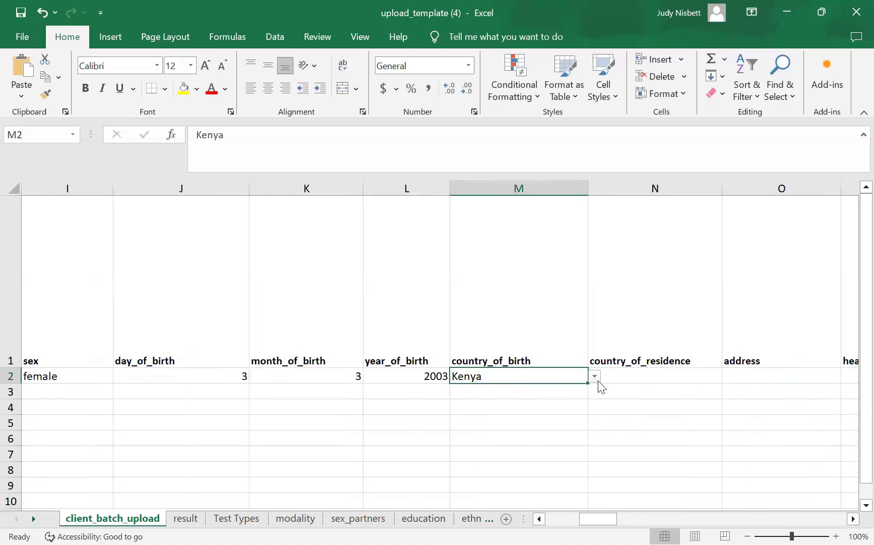
left_click(675, 376)
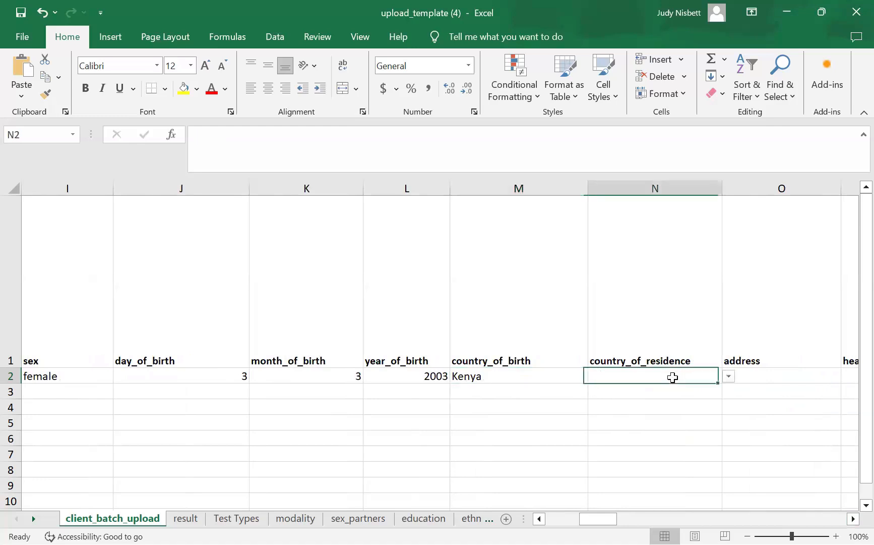
left_click(729, 376)
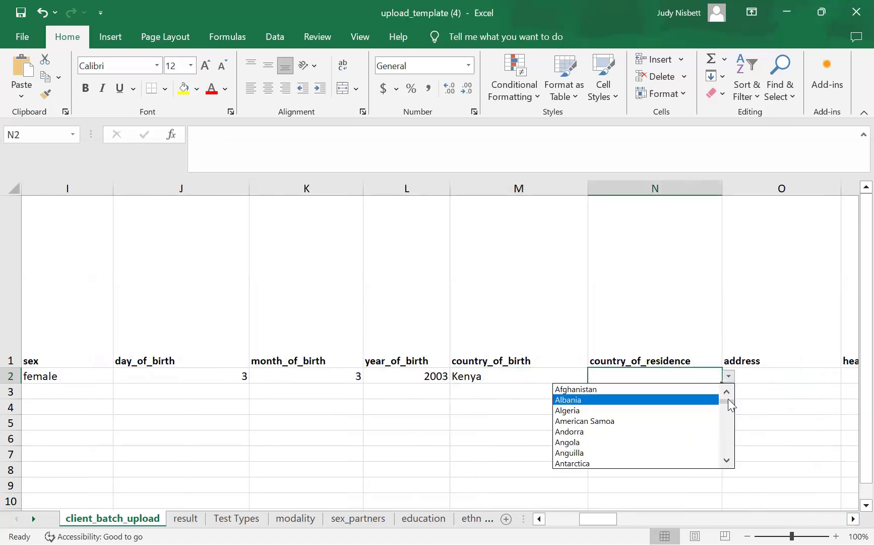
left_click(726, 460)
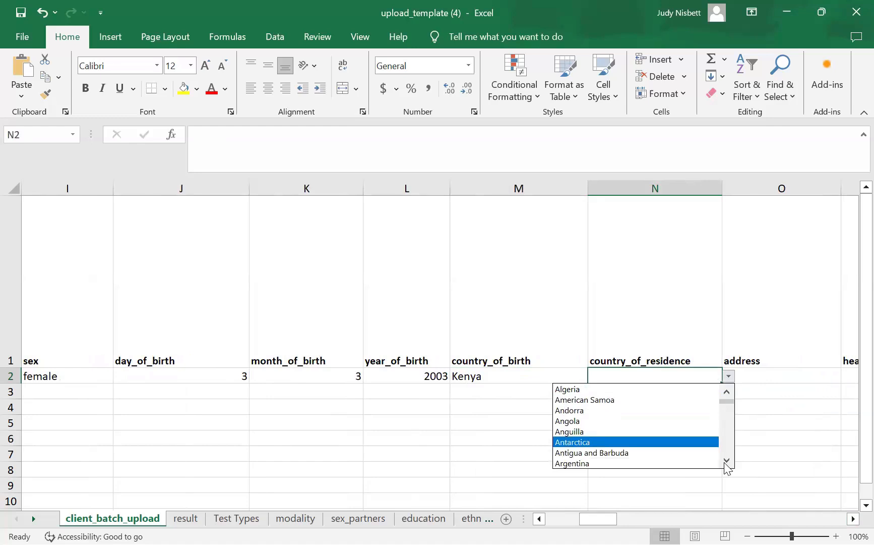
left_click_drag(729, 468, 728, 469)
left_click(590, 389)
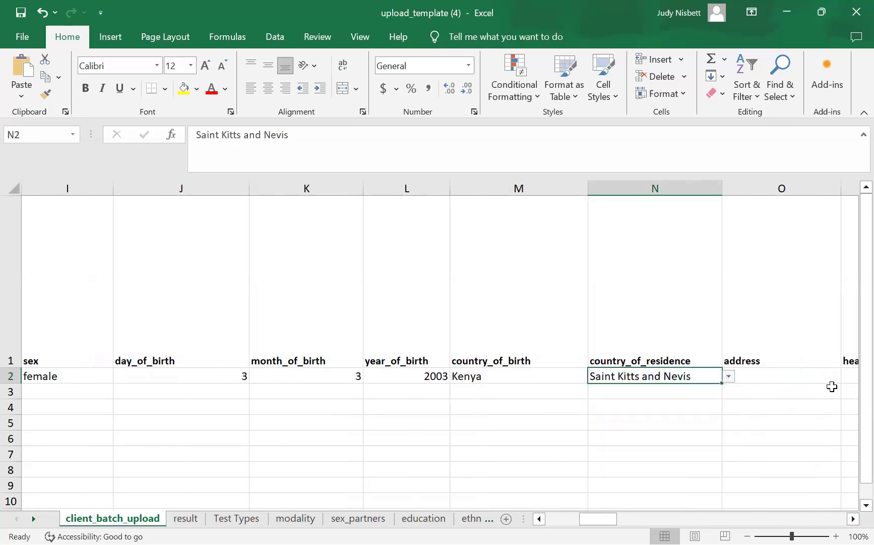
- Type the client's street address into the address cell O2
left_click(814, 378)
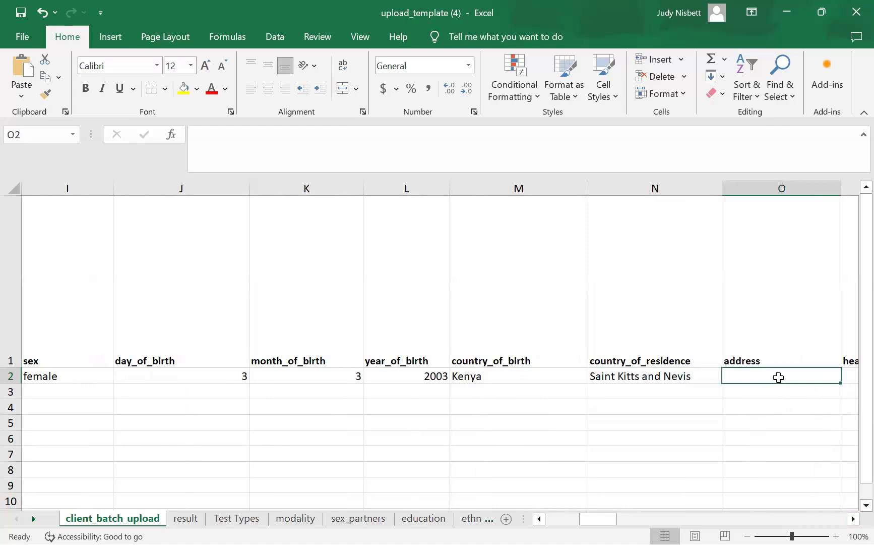
type("234 See Stre")
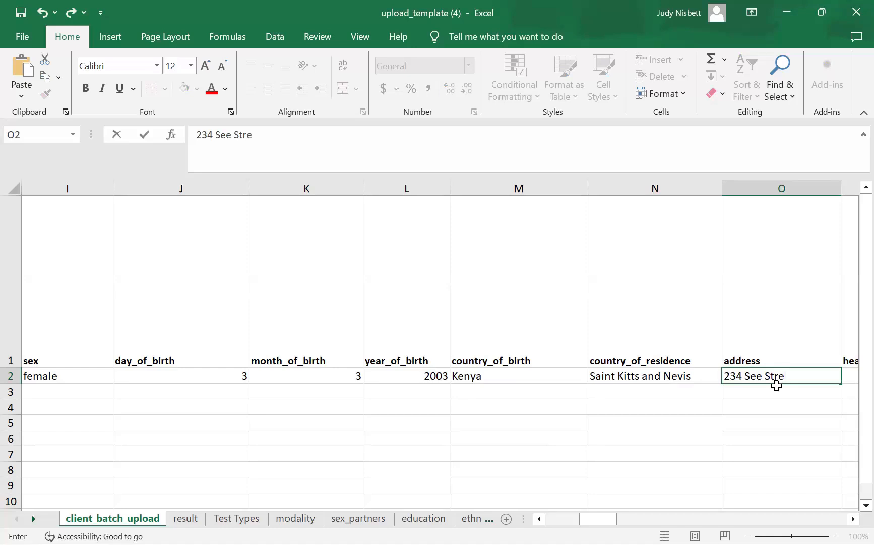
type("t")
scroll(767, 423, "right", 4)
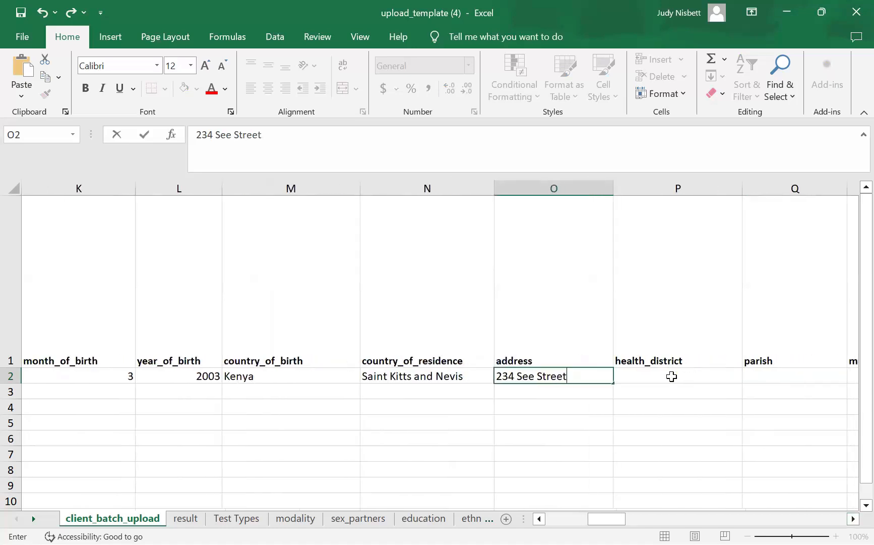
- Set health district to District Saint Kitts and Nevis and parish to Parish Saint Kitts and Nevis
left_click(706, 378)
left_click(749, 377)
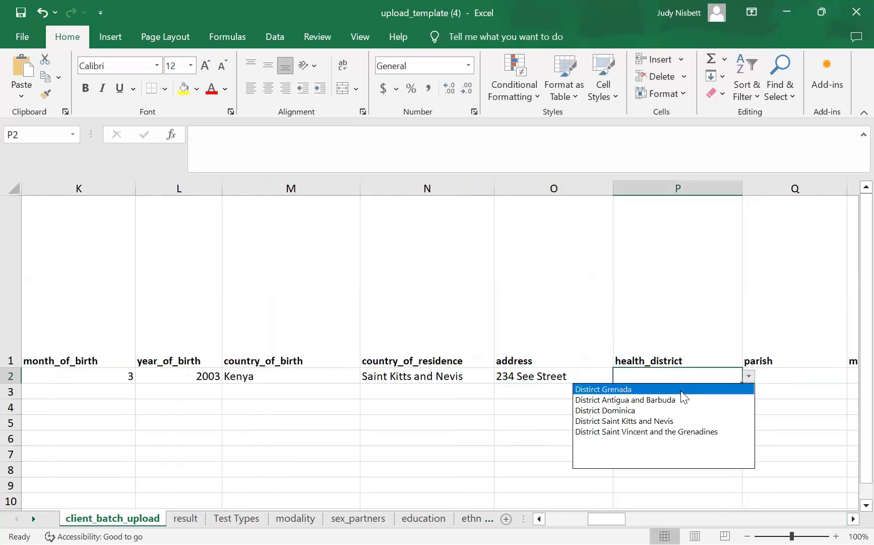
left_click(672, 423)
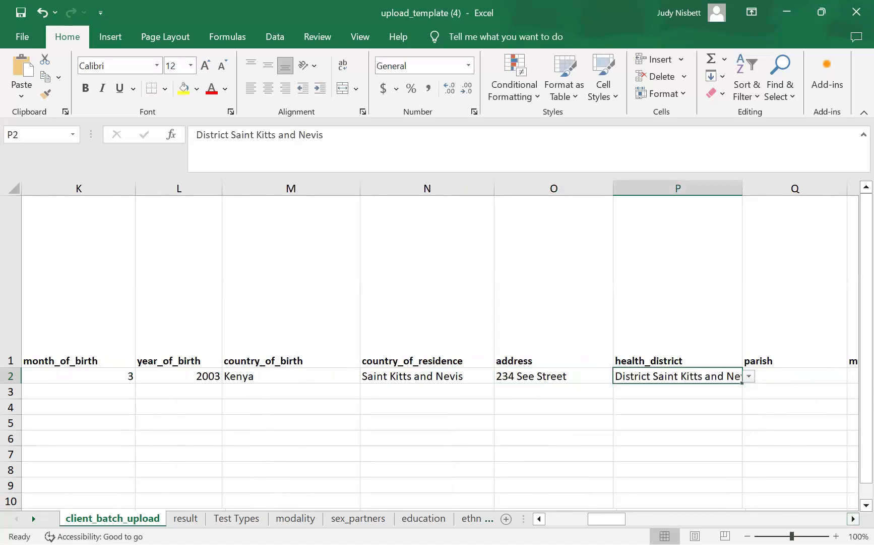
scroll(611, 389, "right", 3)
left_click(600, 376)
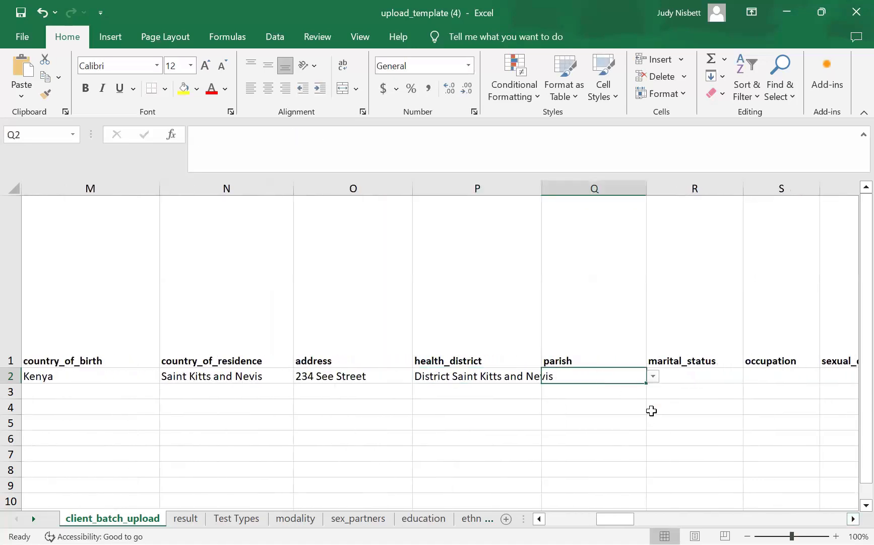
left_click(653, 376)
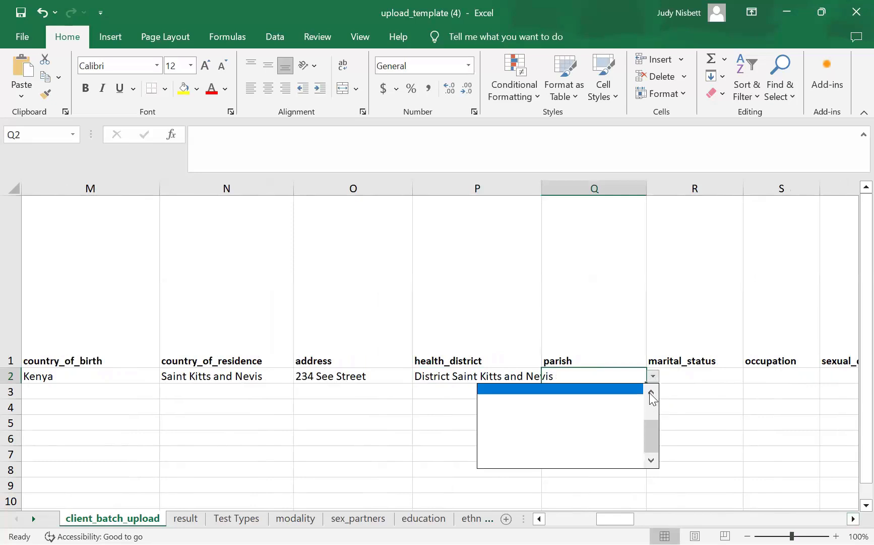
left_click(651, 392)
left_click(651, 392)
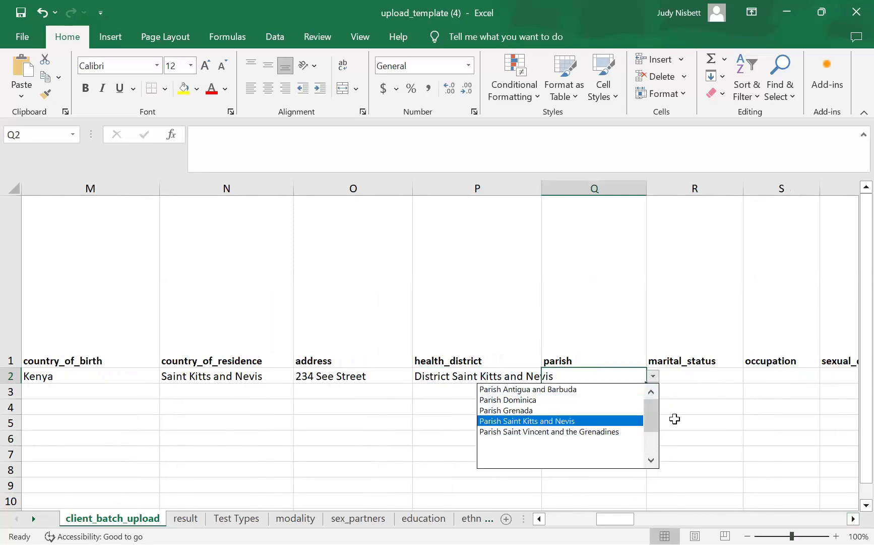
key("Return")
- Set marital status to married and occupation to Employed
left_click(715, 376)
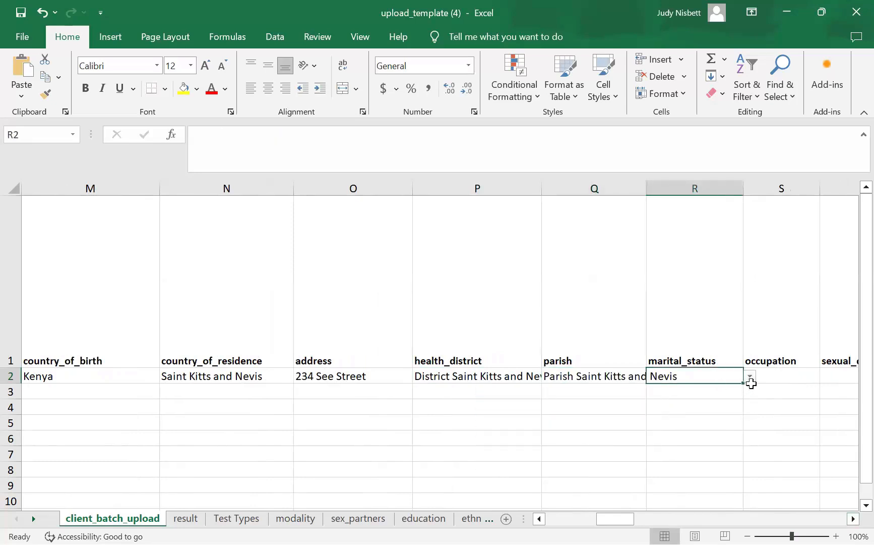
left_click(785, 389)
left_click(726, 372)
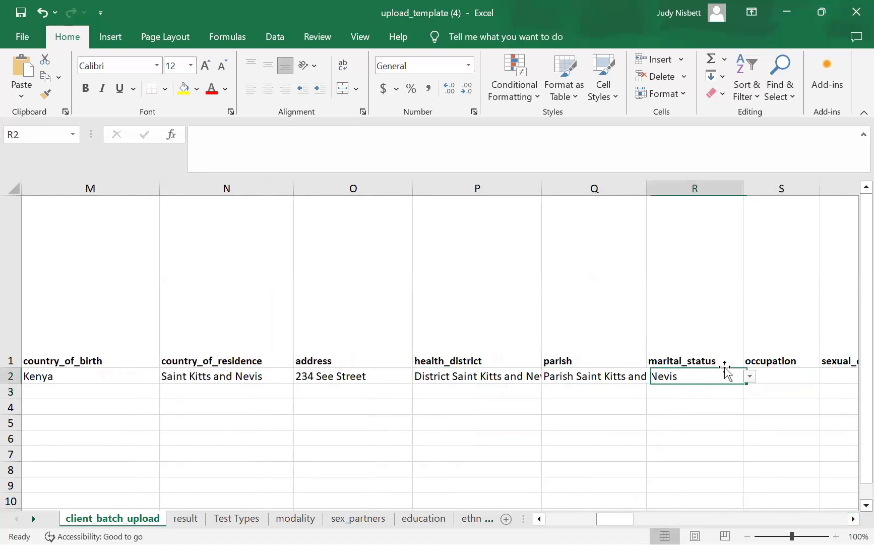
left_click(749, 377)
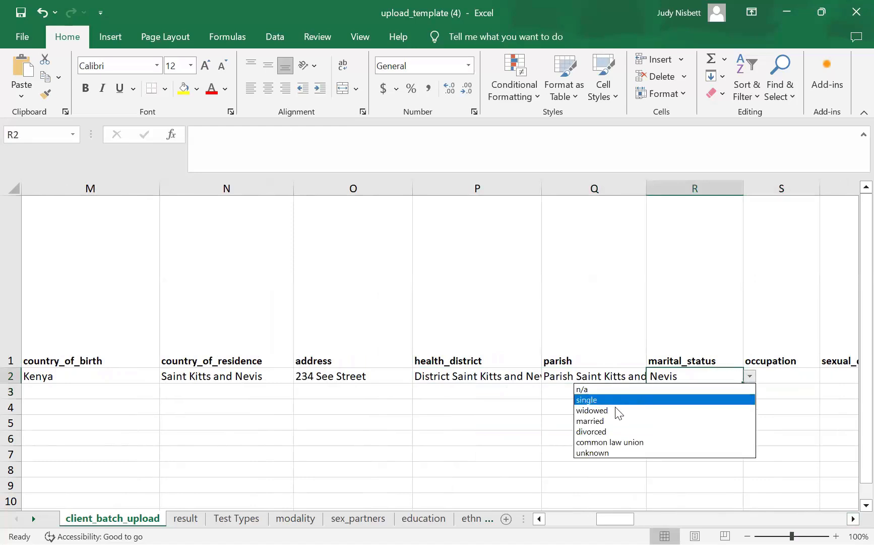
left_click(608, 421)
left_click(802, 379)
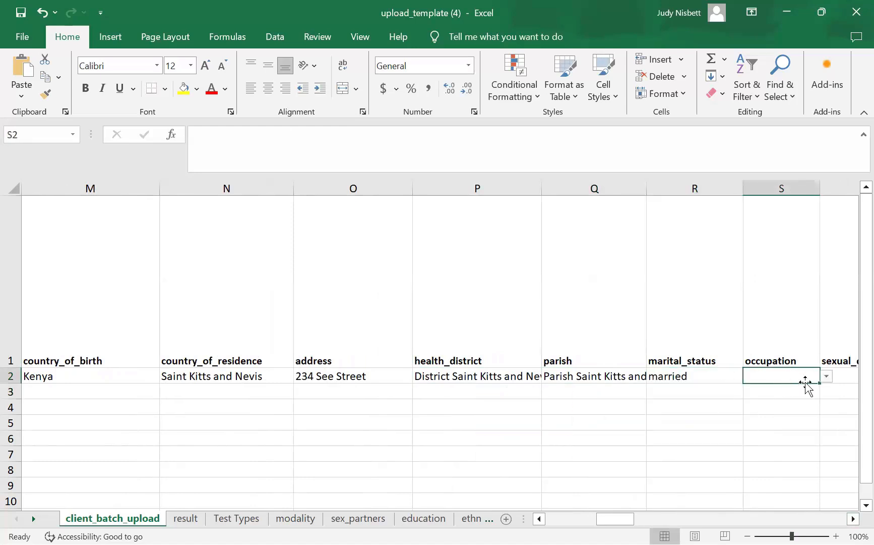
left_click(827, 376)
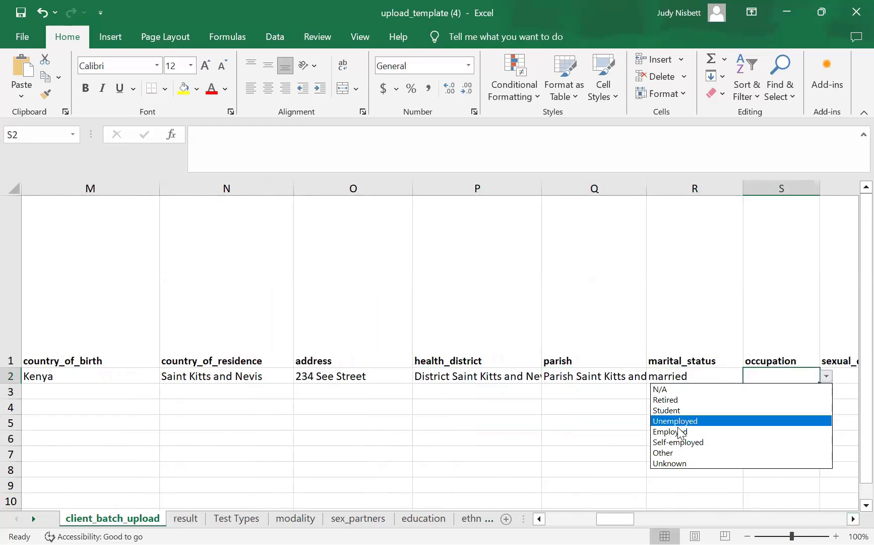
left_click(696, 432)
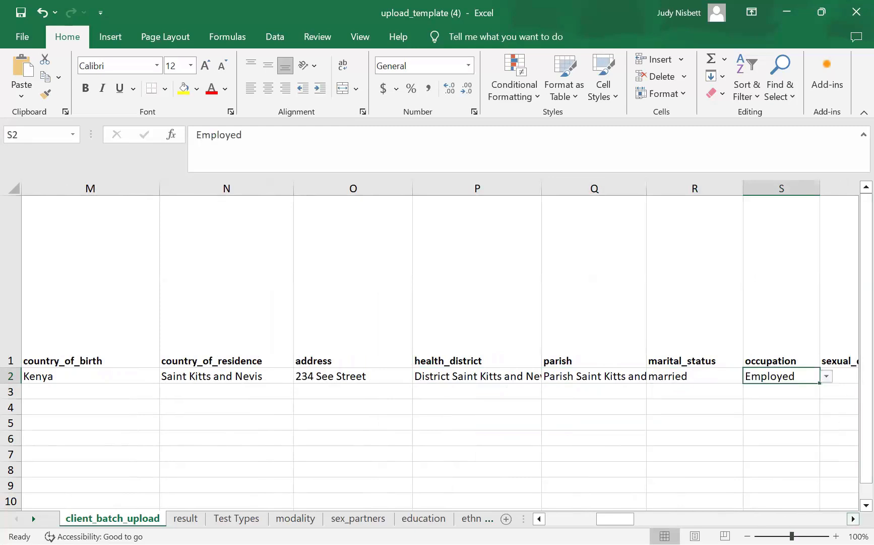
left_click(854, 519)
- Set sexual orientation to heterosexual and gender identity to female
left_click(479, 374)
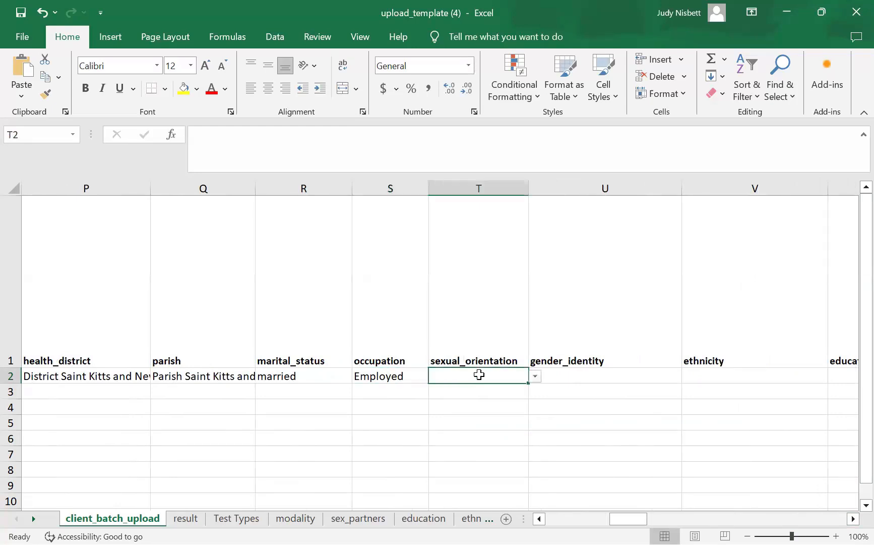
left_click(535, 376)
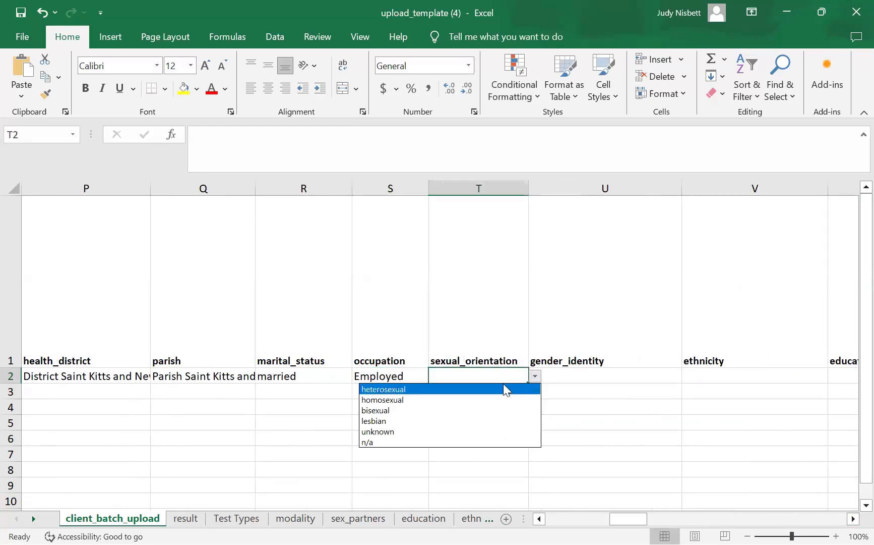
left_click(403, 388)
left_click(625, 377)
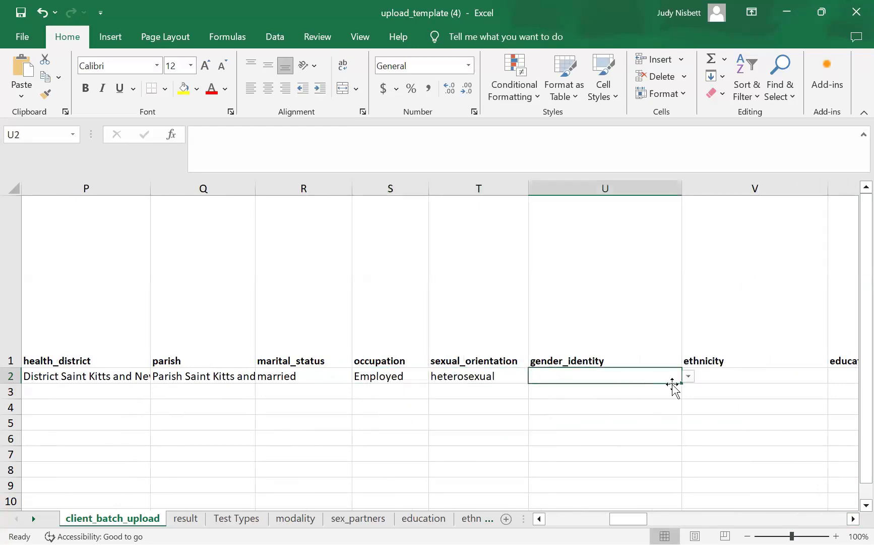
left_click(688, 377)
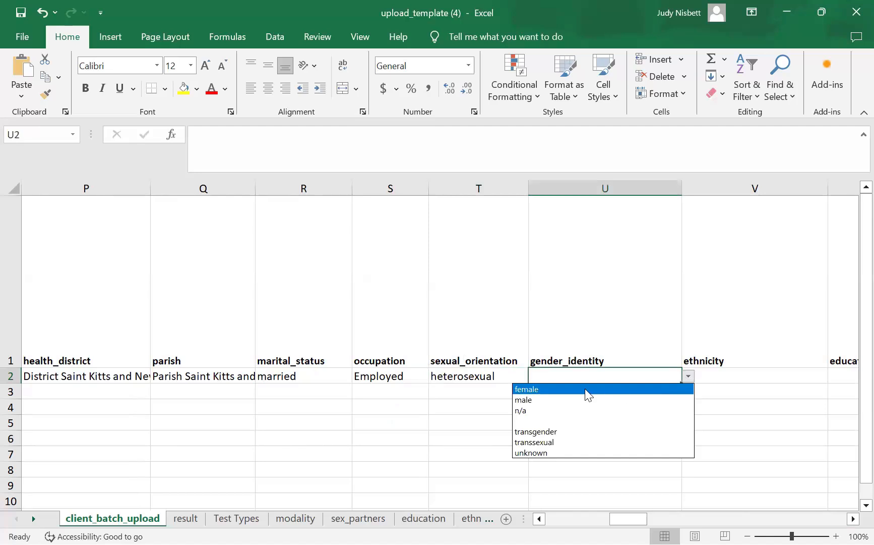
left_click(588, 392)
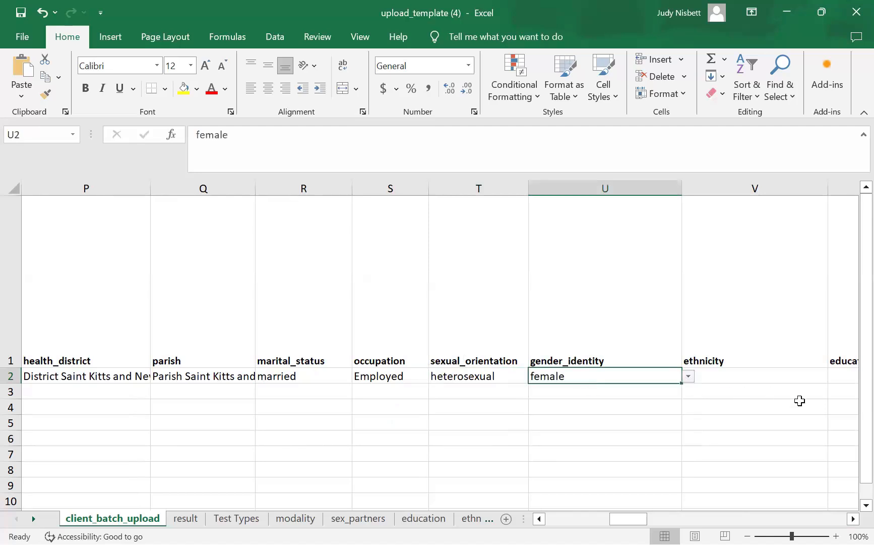
- Set ethnicity to Black and education level to College
scroll(488, 363, "right", 2)
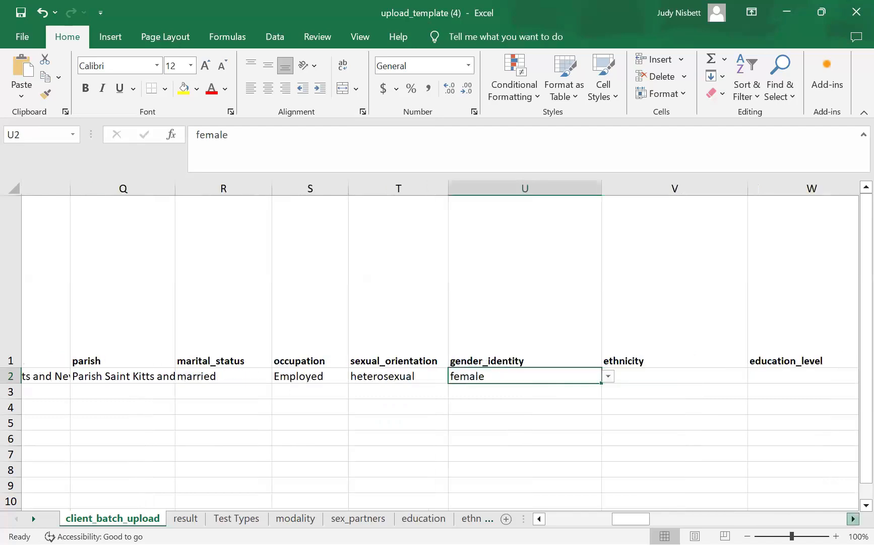
left_click(580, 378)
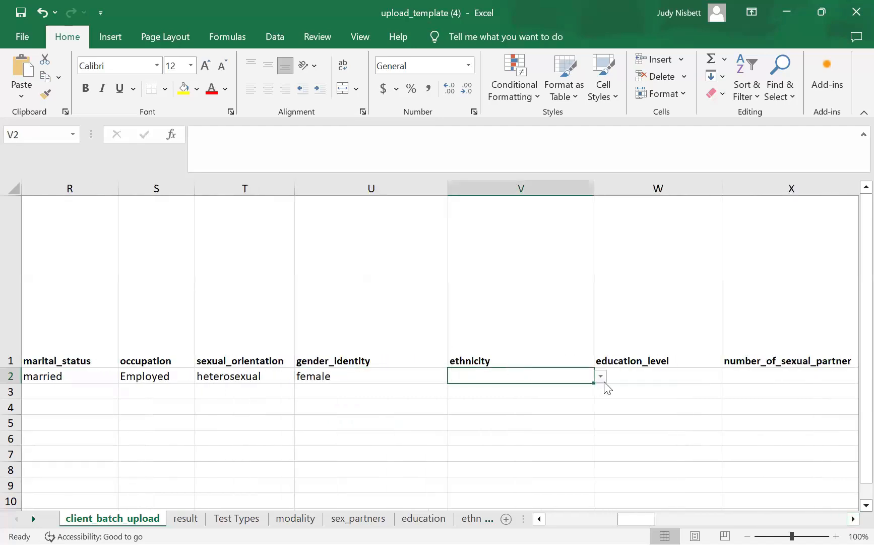
left_click(602, 378)
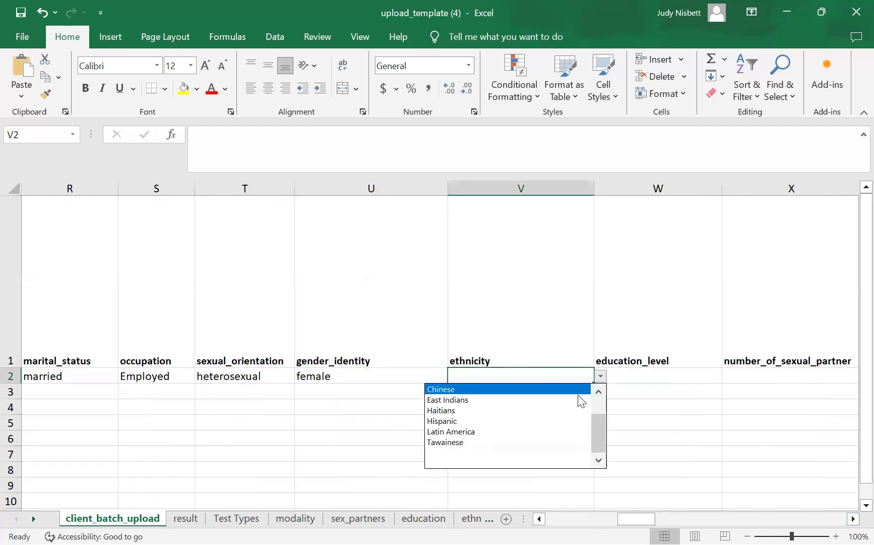
double_click(598, 391)
left_click(599, 392)
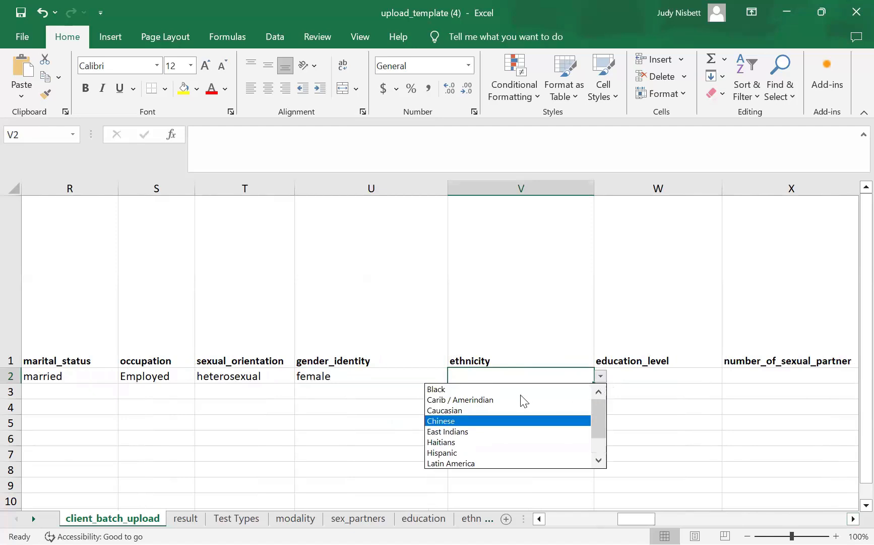
left_click(489, 390)
left_click(677, 377)
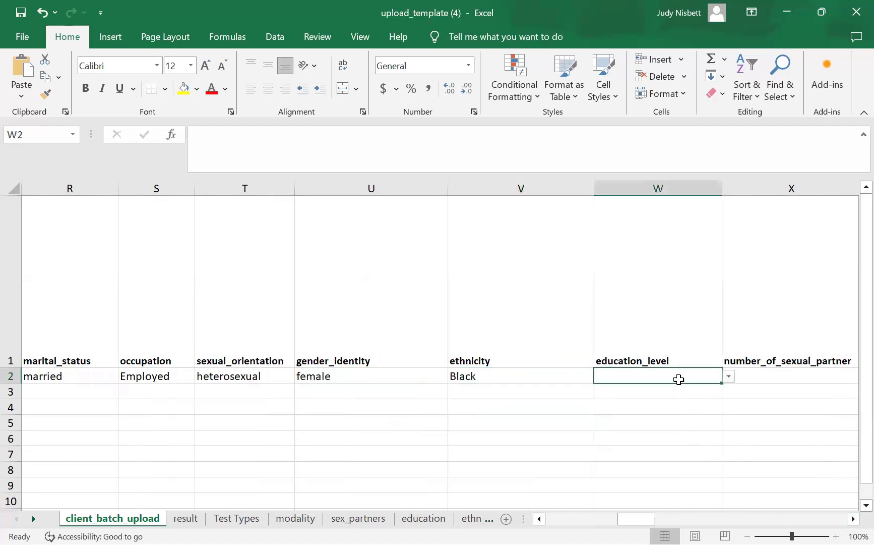
left_click(729, 378)
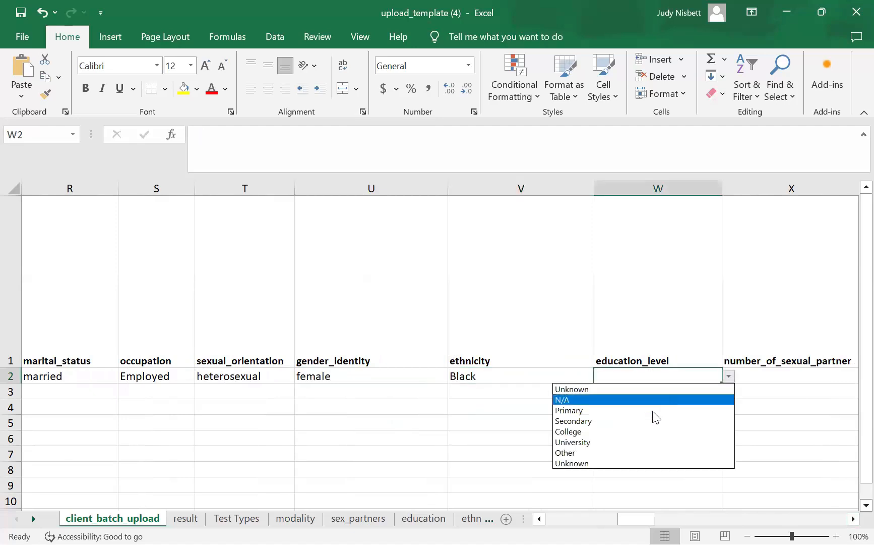
left_click(624, 431)
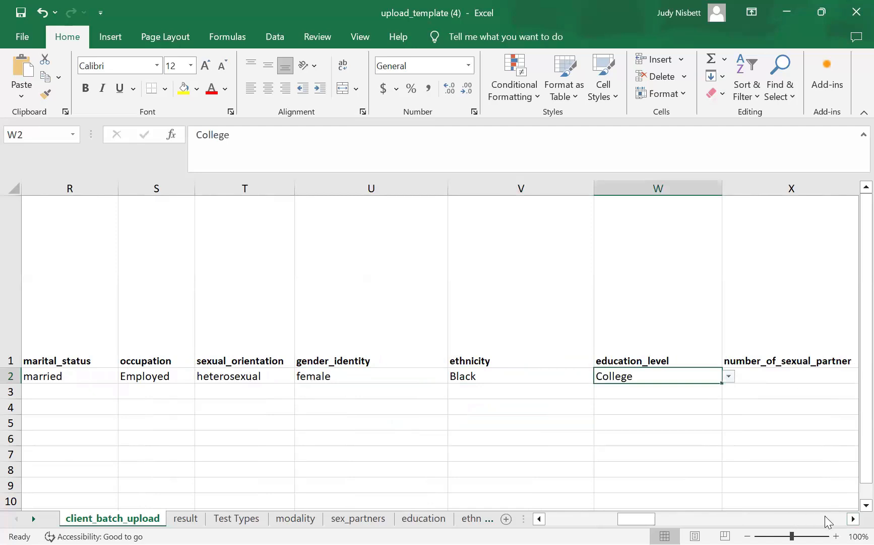
scroll(640, 375, "right", 2)
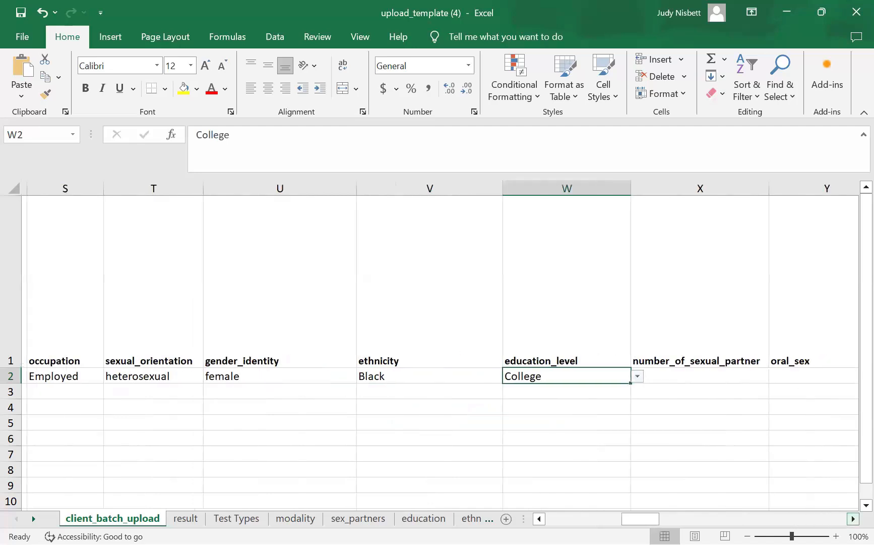
- Set number_of_sexual_partner in X2 to 2-4
left_click(652, 380)
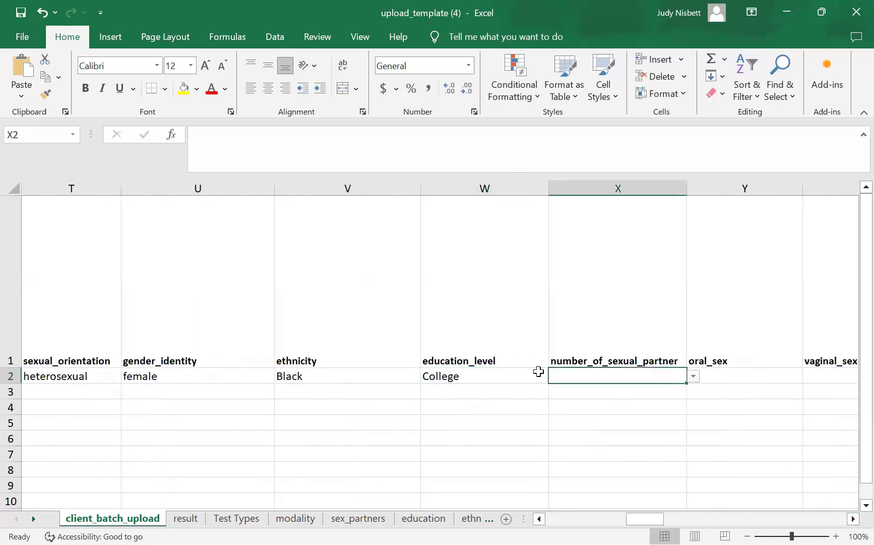
left_click(694, 376)
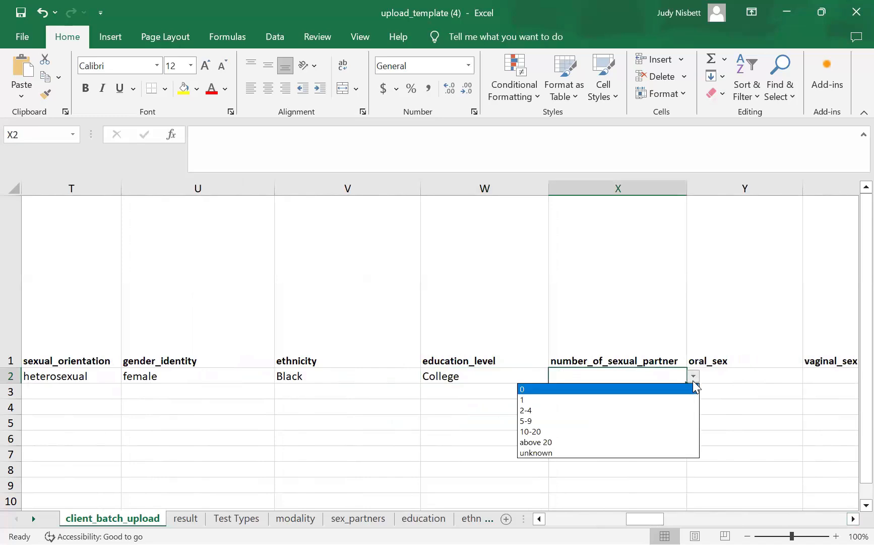
left_click(634, 408)
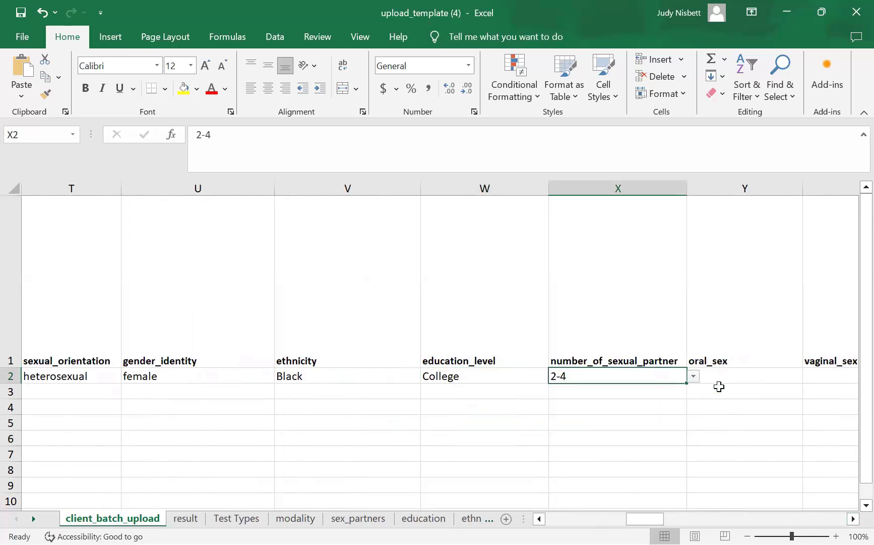
left_click(694, 377)
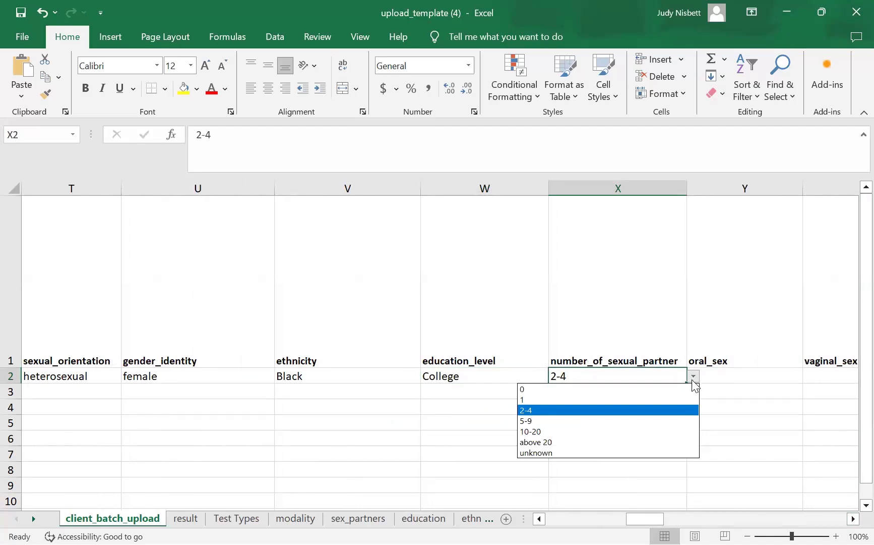
left_click(778, 373)
- Pick vaginal in the oral_sex cell Y2, then view but dismiss the vaginal_sex choices
left_click(777, 374)
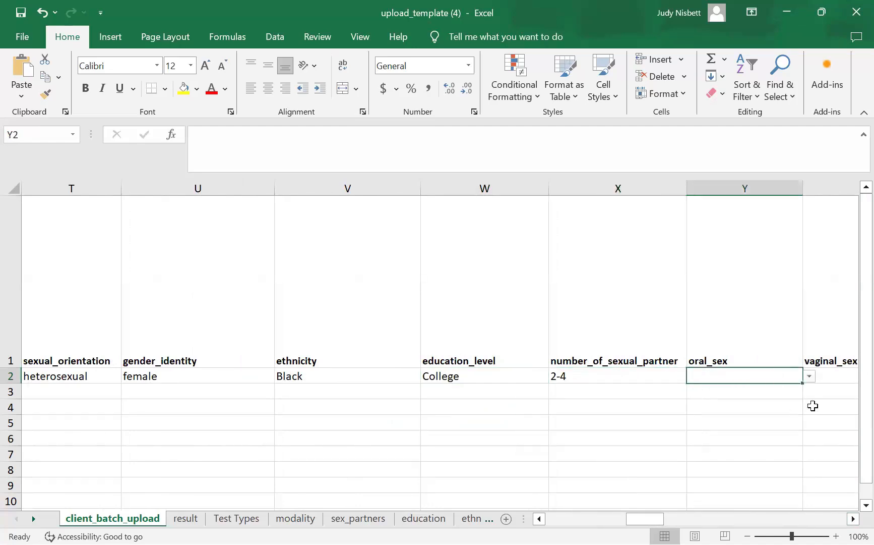
left_click(809, 377)
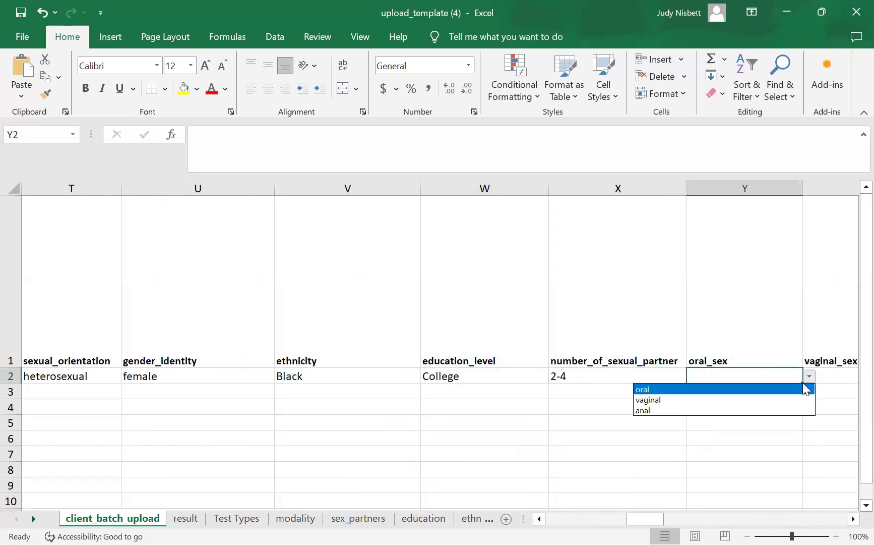
left_click(734, 400)
scroll(683, 391, "right", 1)
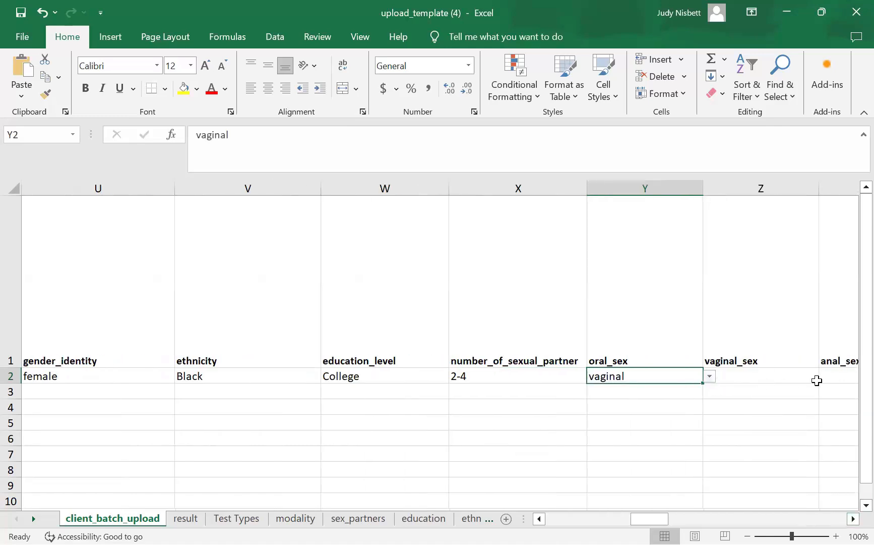
left_click(791, 375)
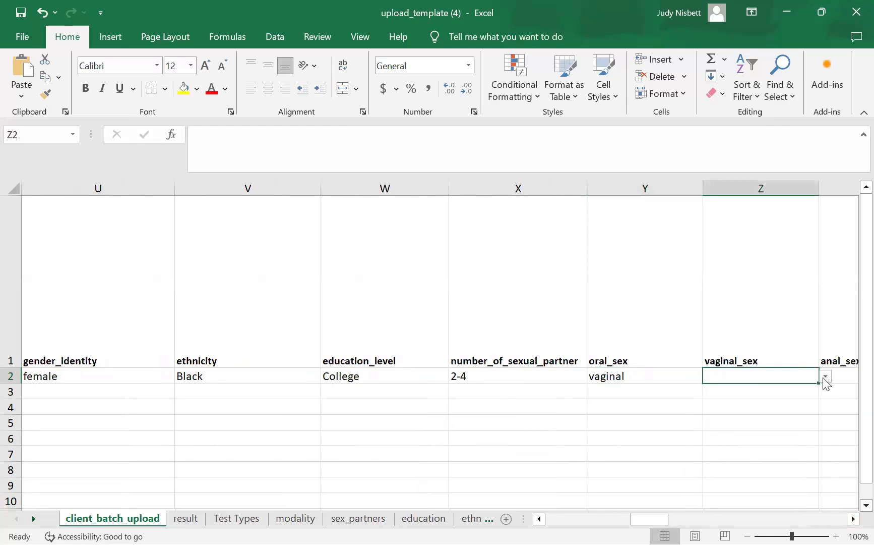
left_click(825, 376)
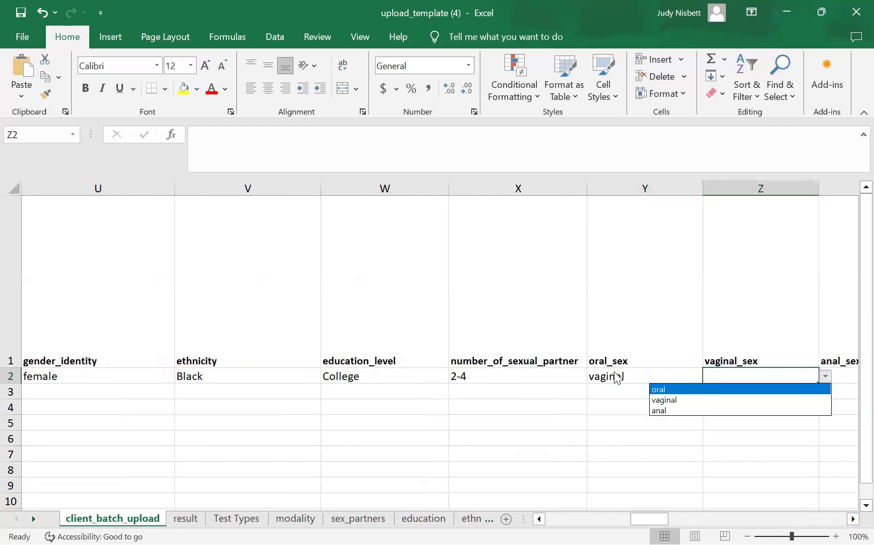
key("Escape")
- Clear the oral_sex entry and set vaginal_sex in Z2 to vaginal
left_click(663, 377)
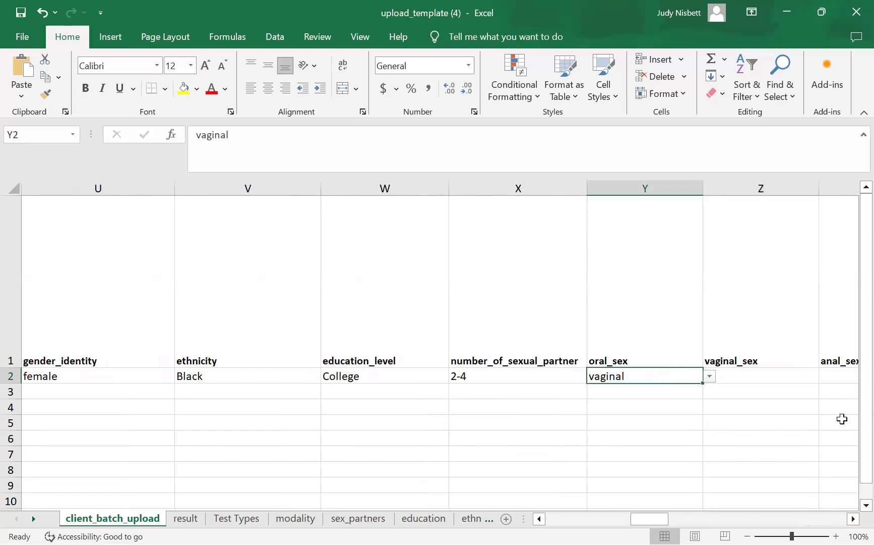
key("Delete")
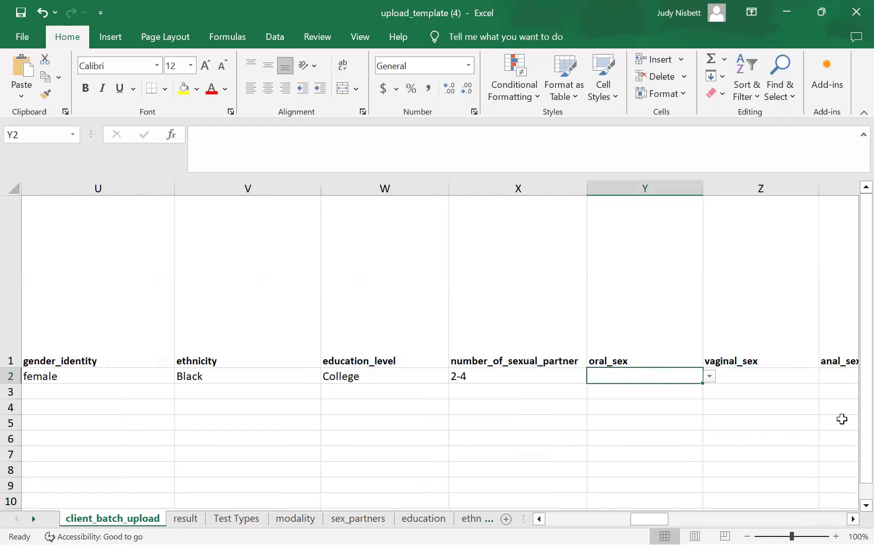
left_click(746, 377)
left_click(830, 382)
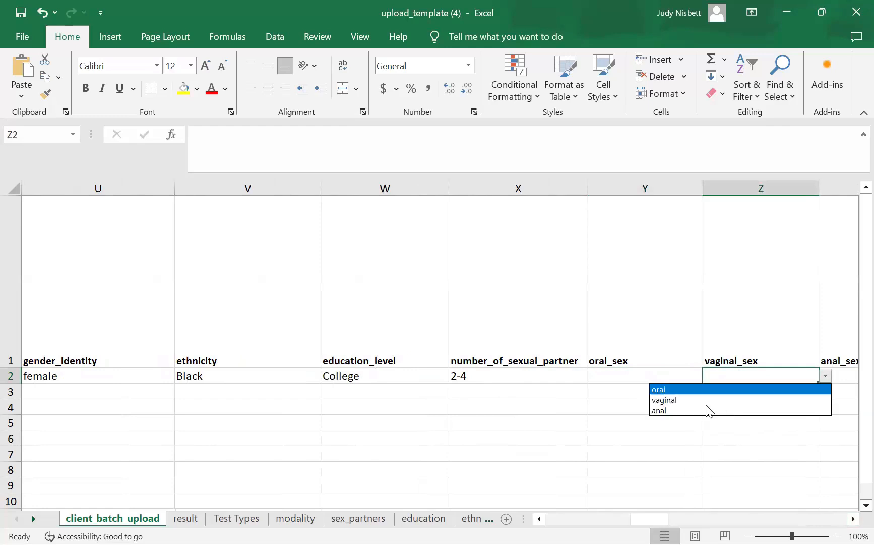
left_click(699, 400)
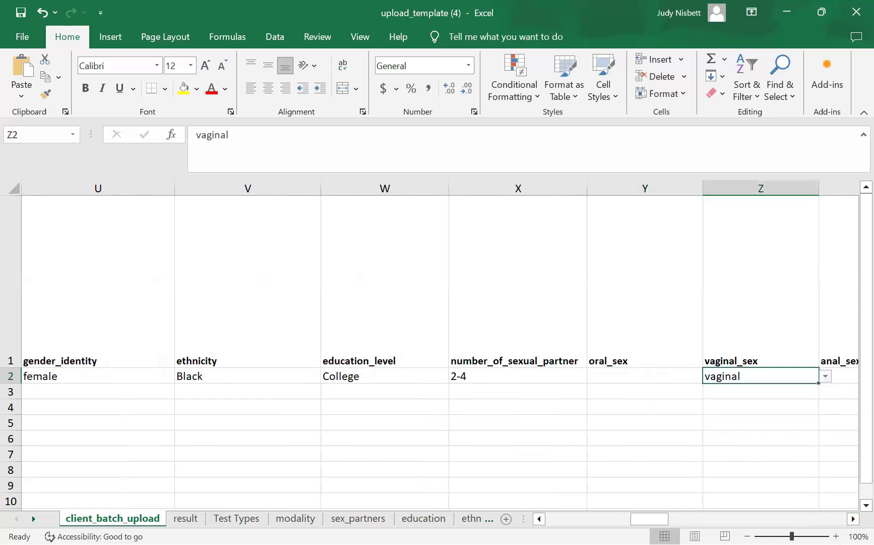
scroll(639, 376, "right", 2)
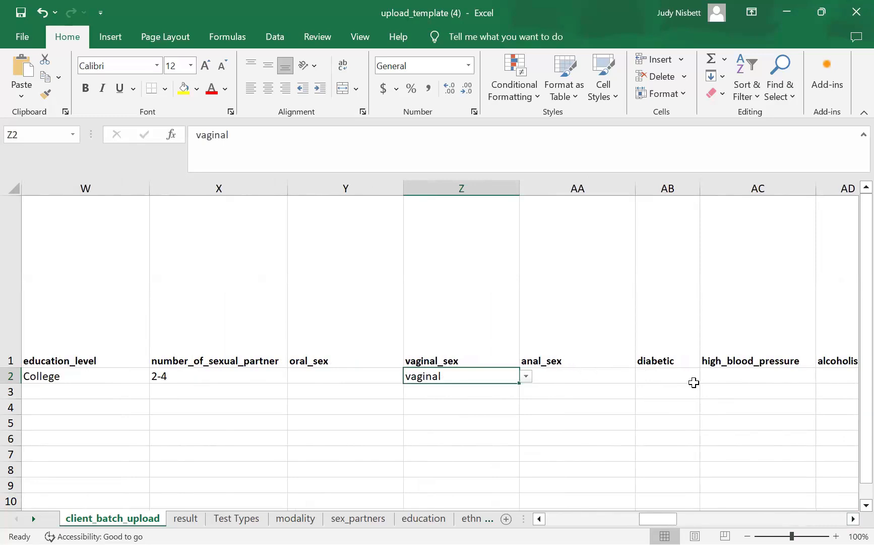
- Set diabetic to no and high_blood_pressure to unknown
left_click(663, 375)
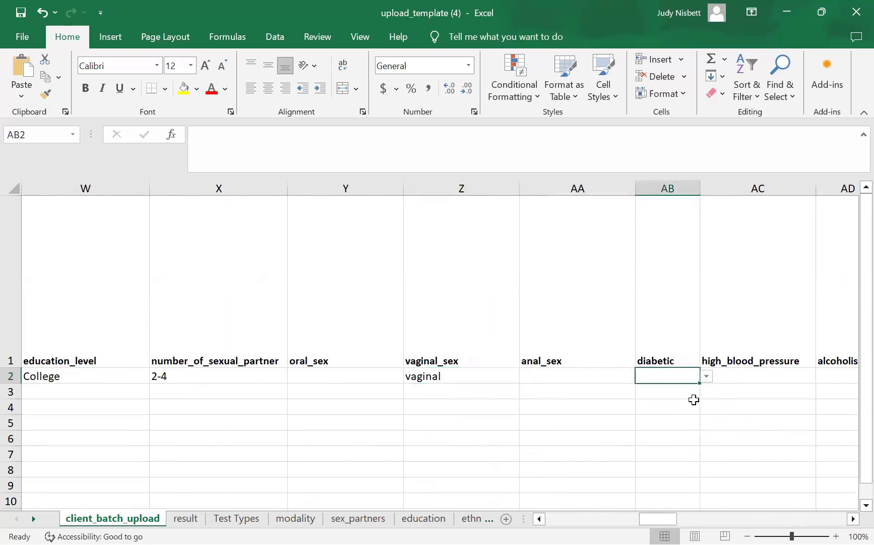
left_click(707, 377)
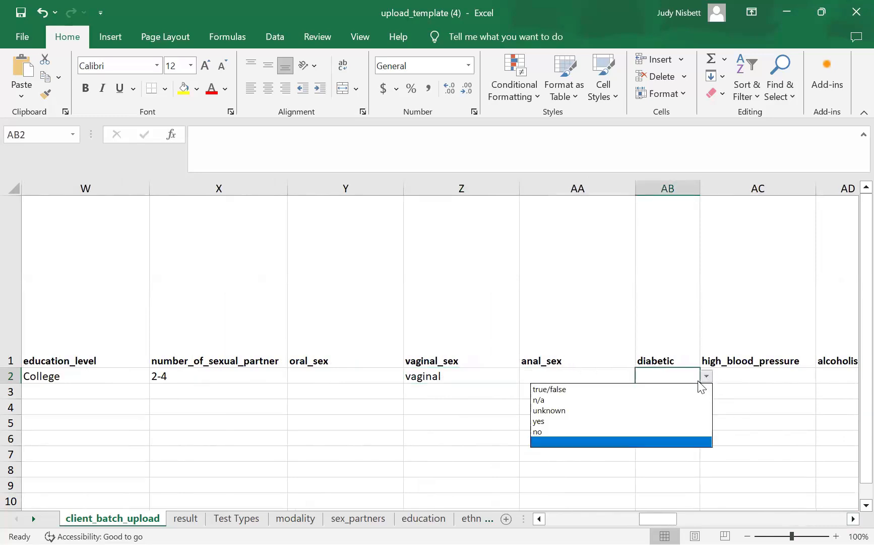
left_click(652, 431)
left_click(752, 375)
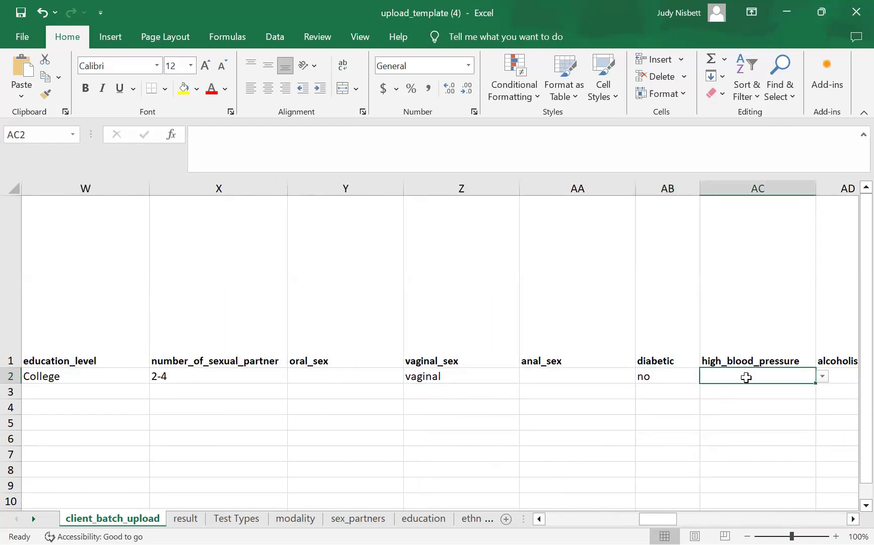
left_click(822, 376)
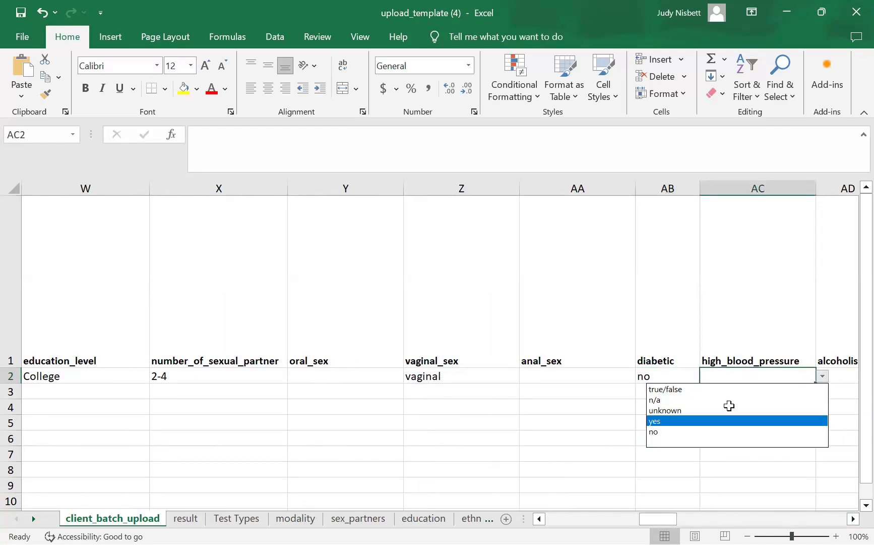
key("Return")
scroll(660, 404, "right", 3)
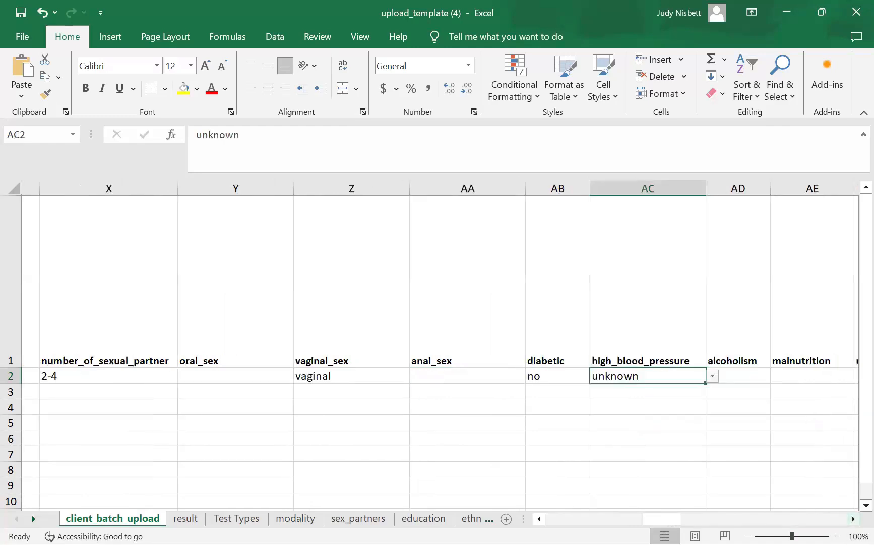
- Set alcoholism and malnutrition both to no
left_click(595, 376)
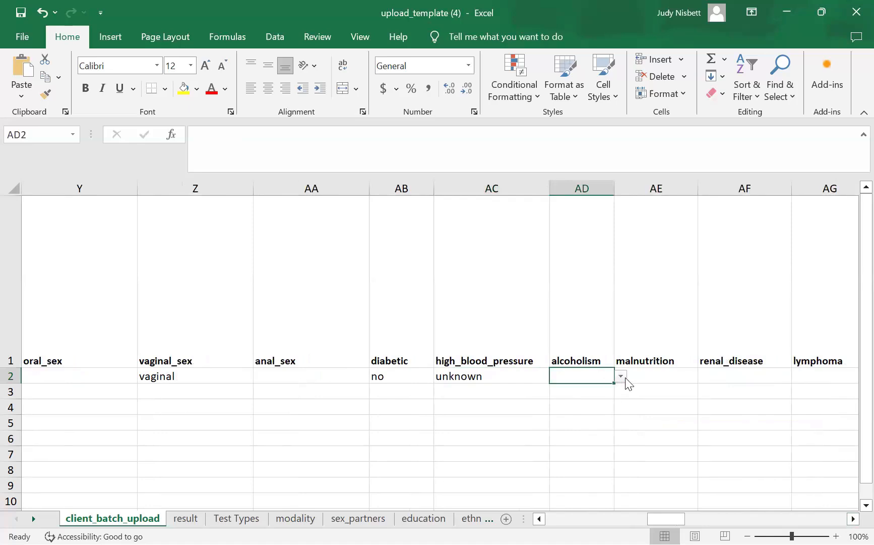
left_click(622, 376)
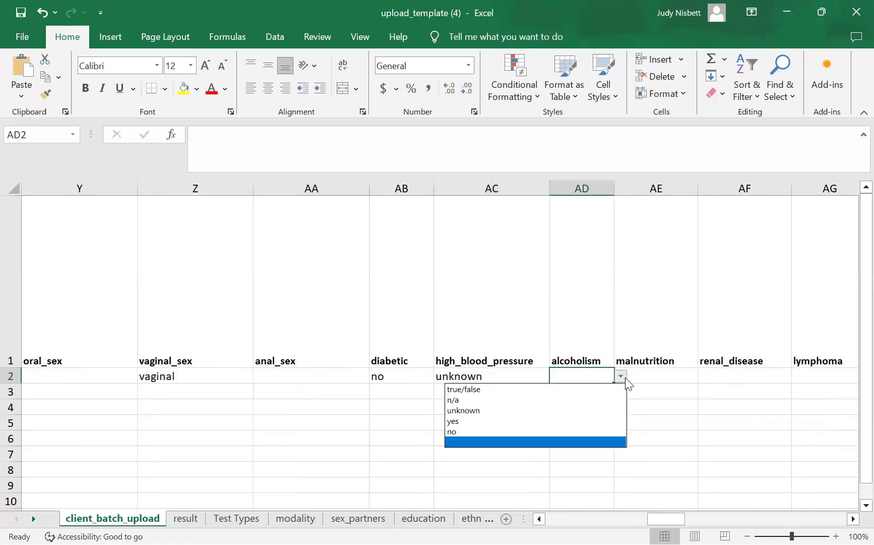
left_click(517, 430)
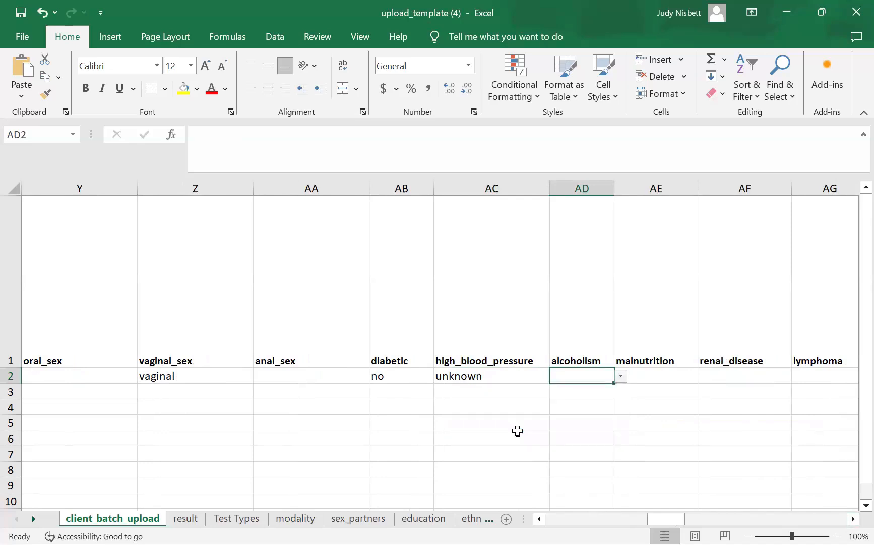
left_click(620, 377)
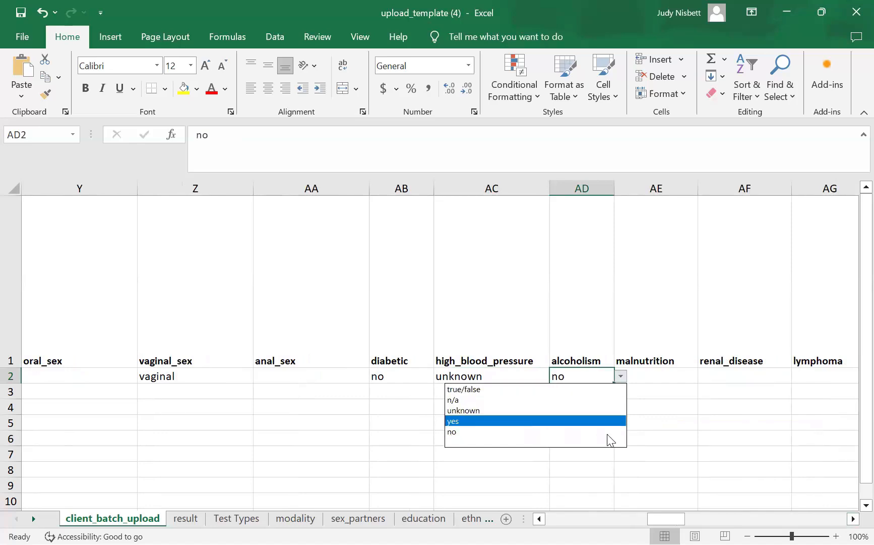
key("Escape")
left_click(684, 378)
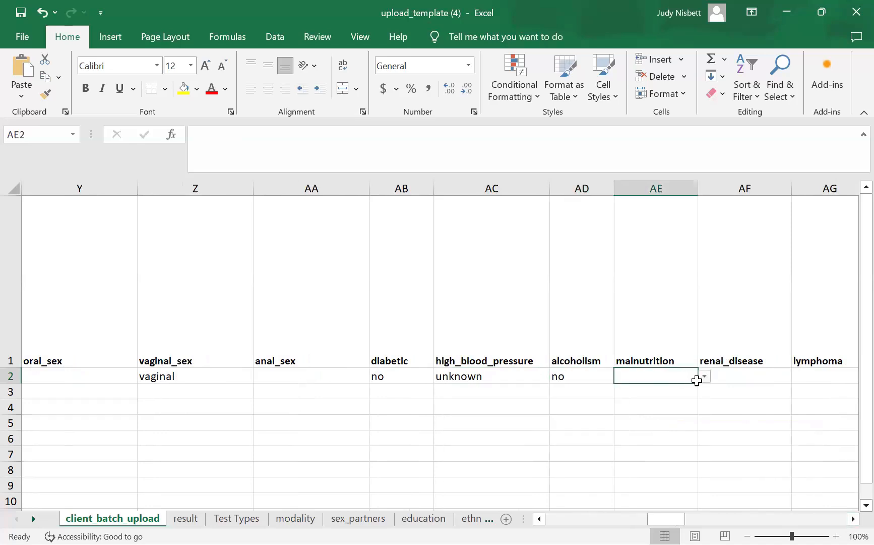
left_click(704, 376)
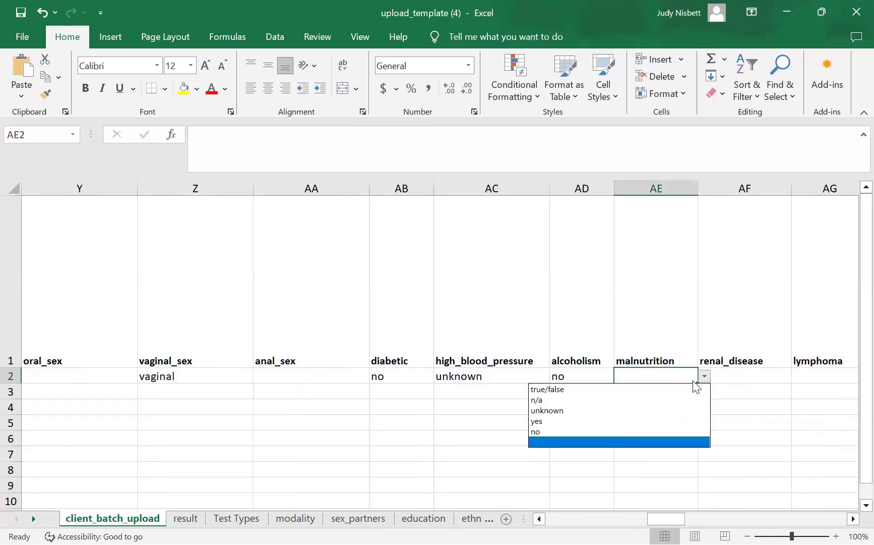
left_click(676, 431)
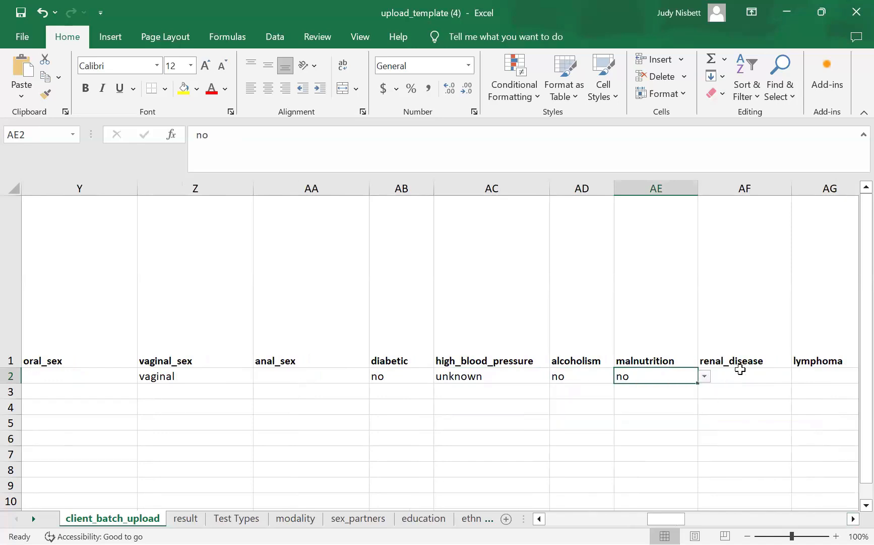
- Set renal_disease in AF2 to unknown
left_click(764, 377)
left_click(796, 372)
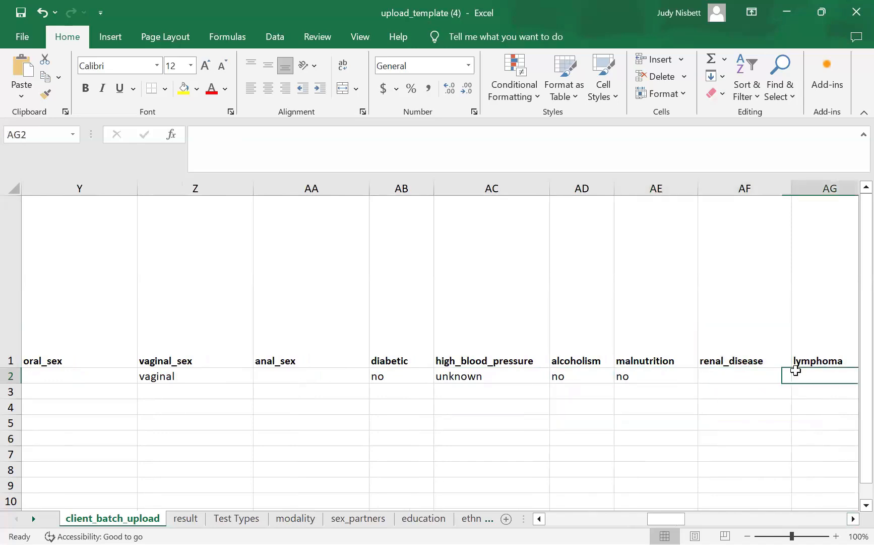
left_click(766, 376)
left_click(799, 377)
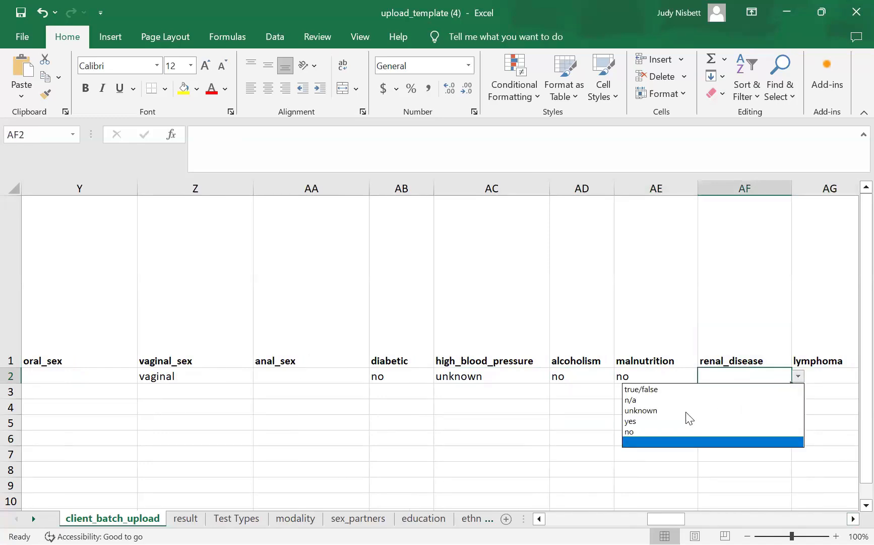
left_click(641, 410)
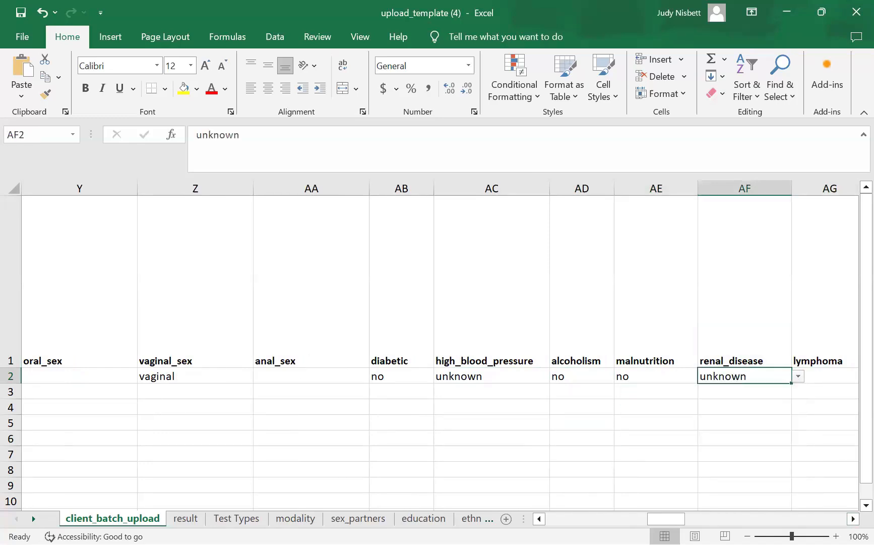
left_click(853, 518)
left_click(853, 518)
- Set lymphoma and chronic_lung_disease both to no
left_click(598, 372)
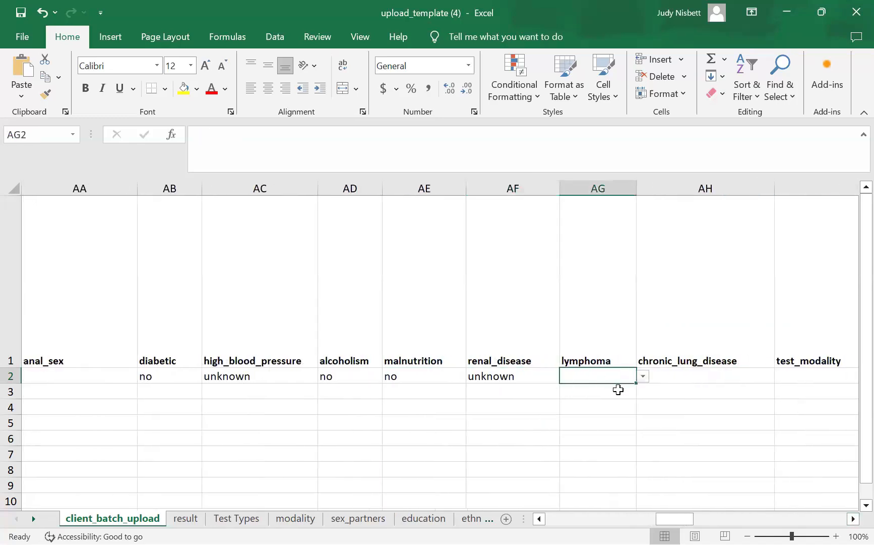
left_click(644, 377)
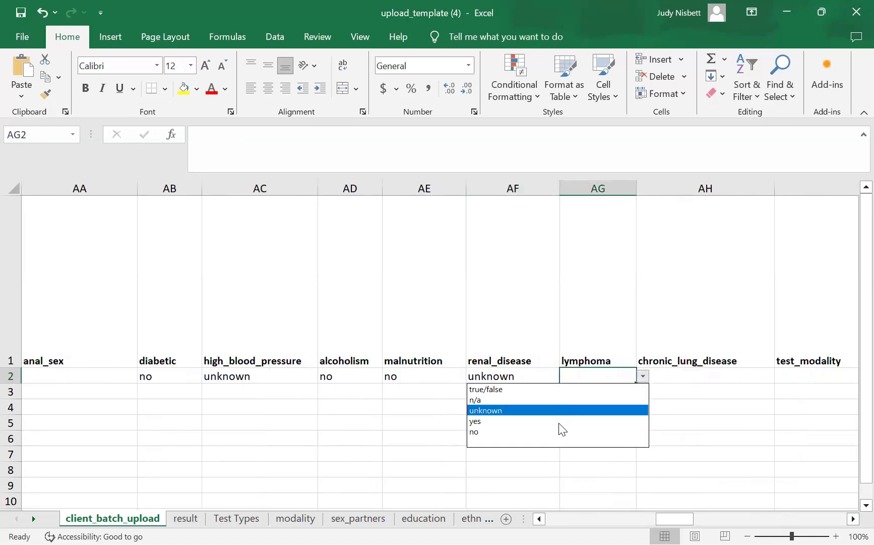
left_click(562, 431)
left_click(696, 375)
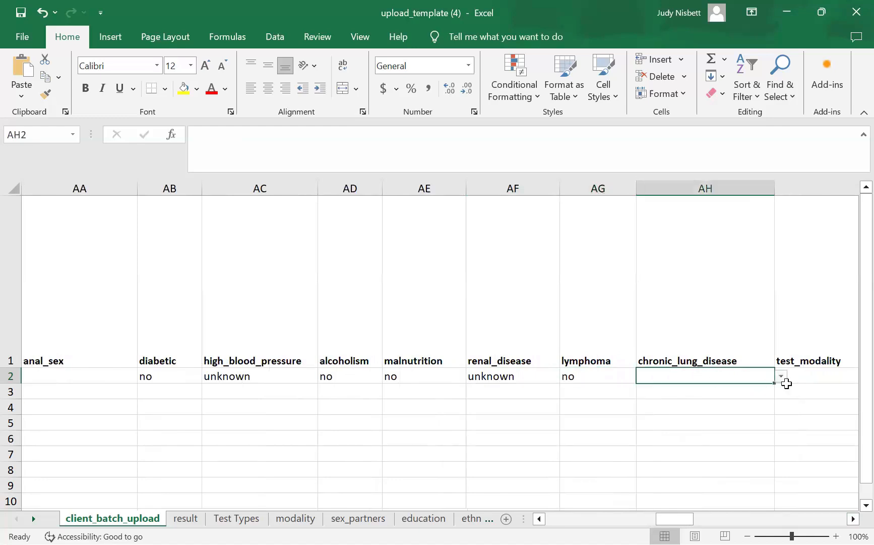
left_click(781, 375)
left_click(759, 376)
left_click(781, 377)
left_click(663, 432)
scroll(762, 486, "right", 4)
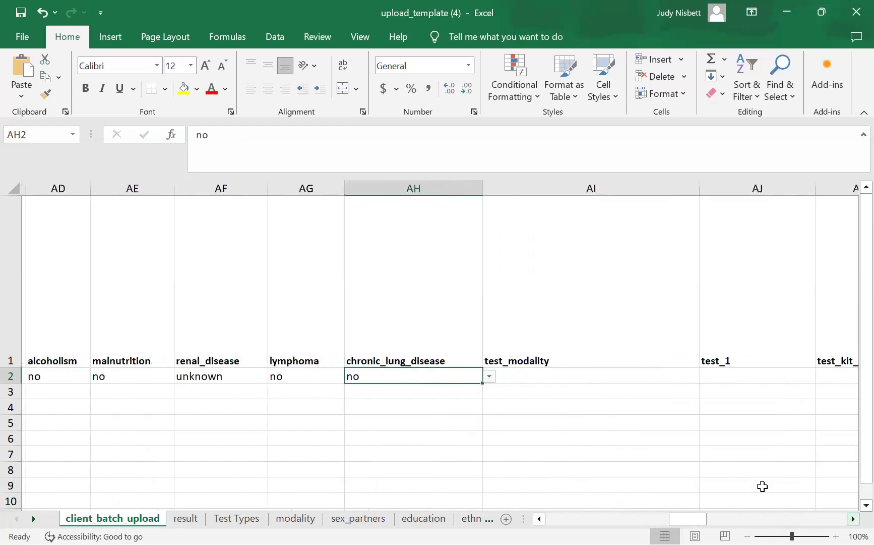
- Set the test modality in AI2 to VCT-Public
left_click(476, 373)
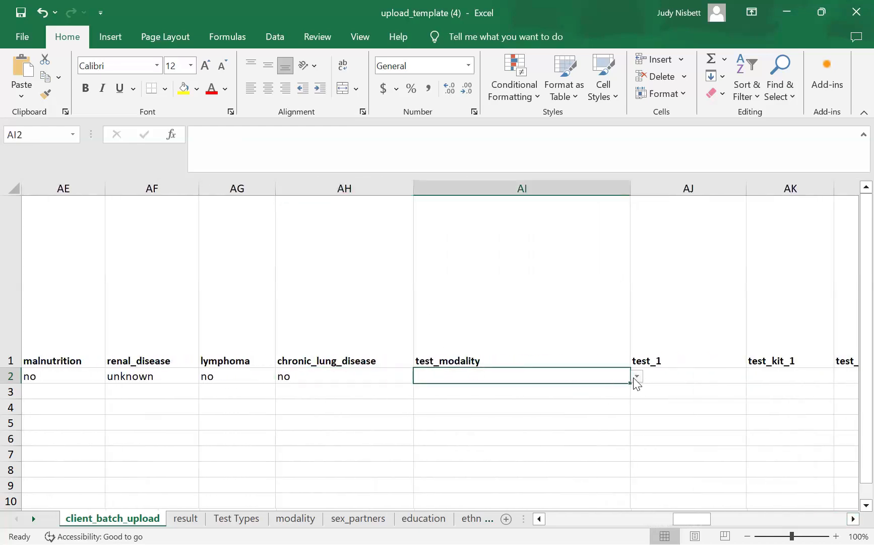
left_click(637, 377)
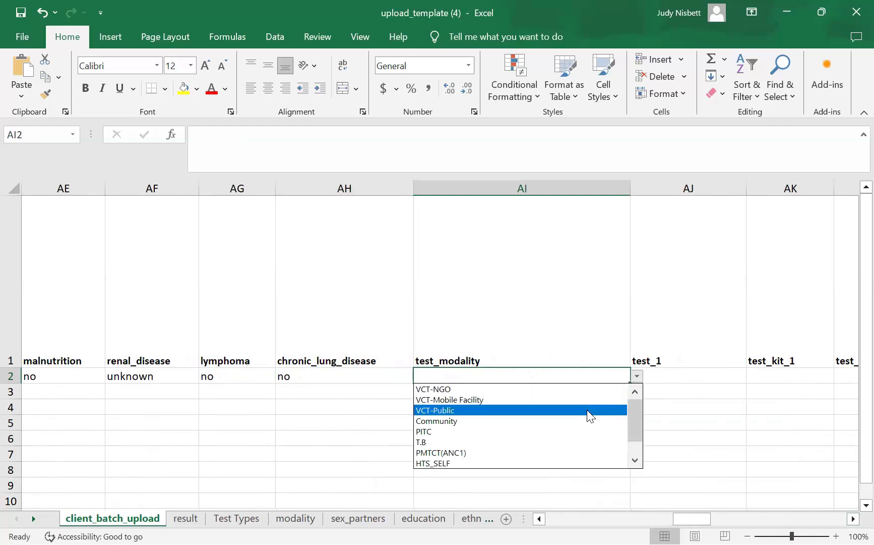
left_click(588, 410)
- Set the first test in AJ2 to HIV Rapid Test, replacing an initial Syphilis Rapid Test pick
left_click(714, 377)
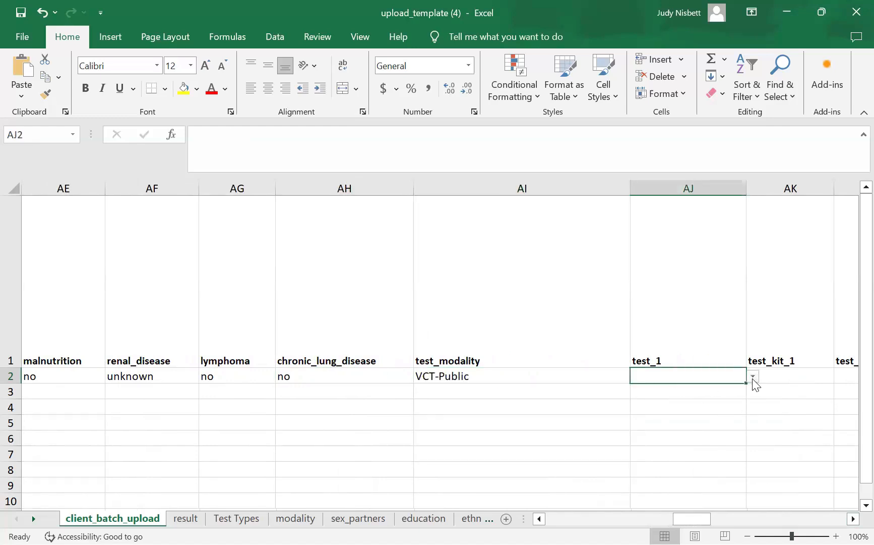
left_click(753, 378)
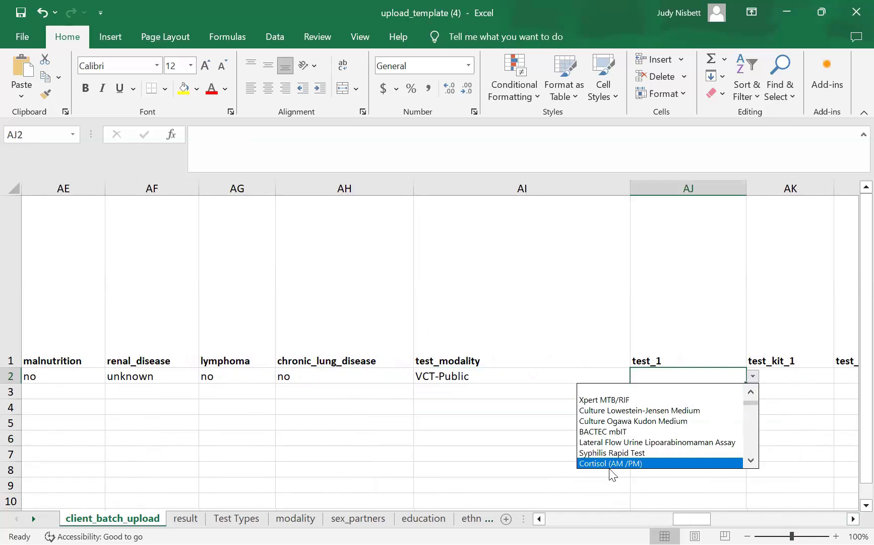
left_click(656, 391)
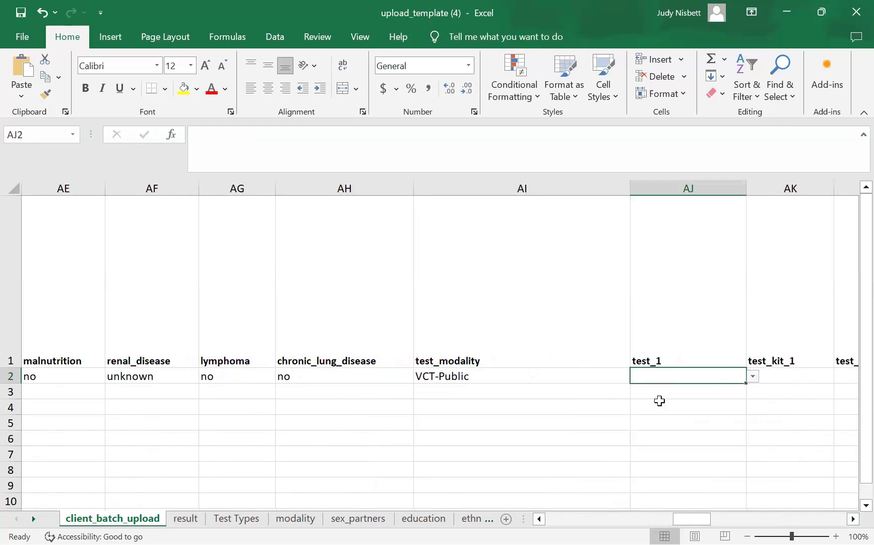
left_click(753, 378)
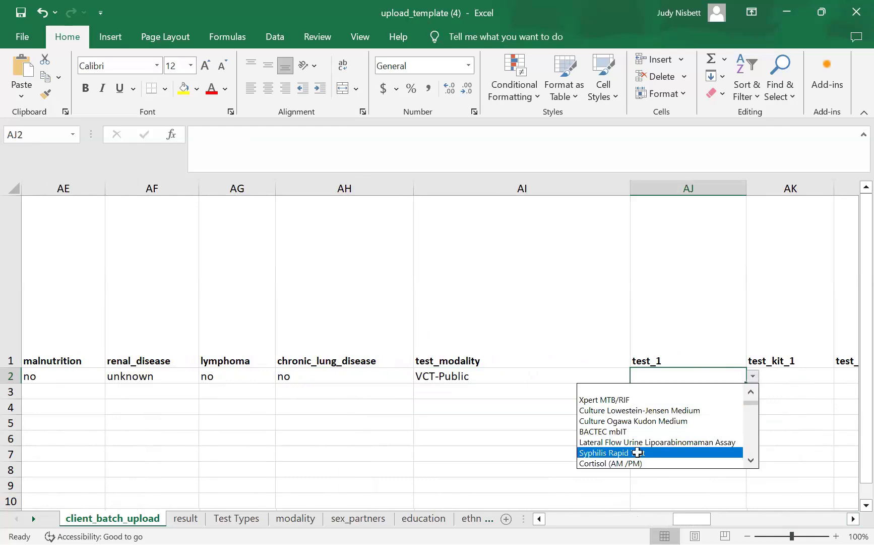
left_click(638, 452)
left_click(790, 379)
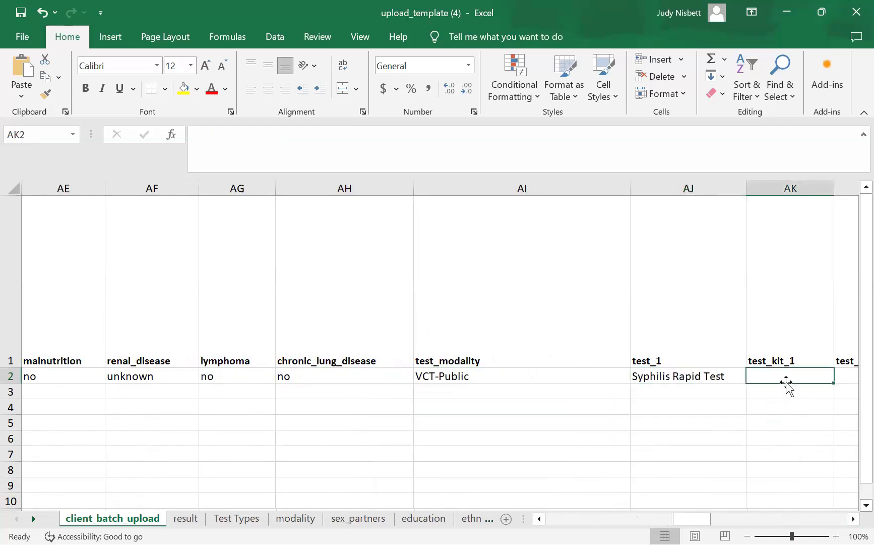
left_click(703, 377)
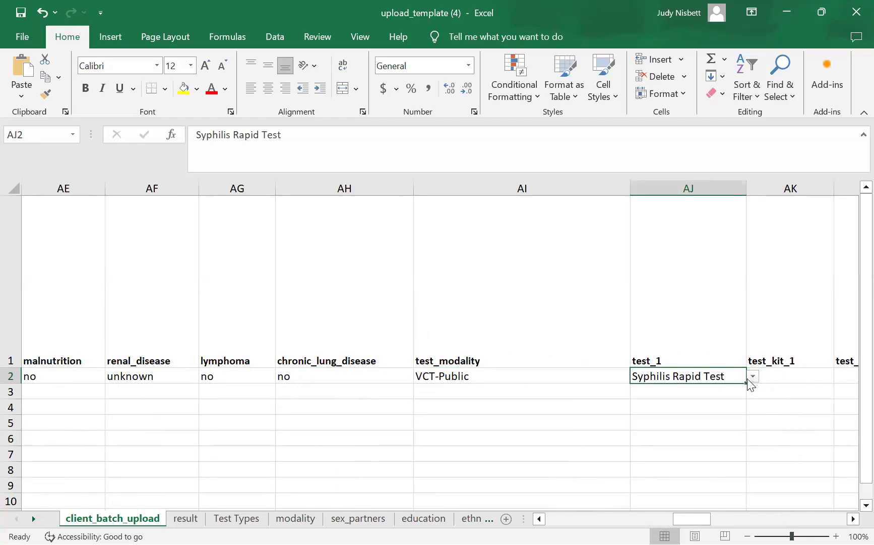
left_click(752, 377)
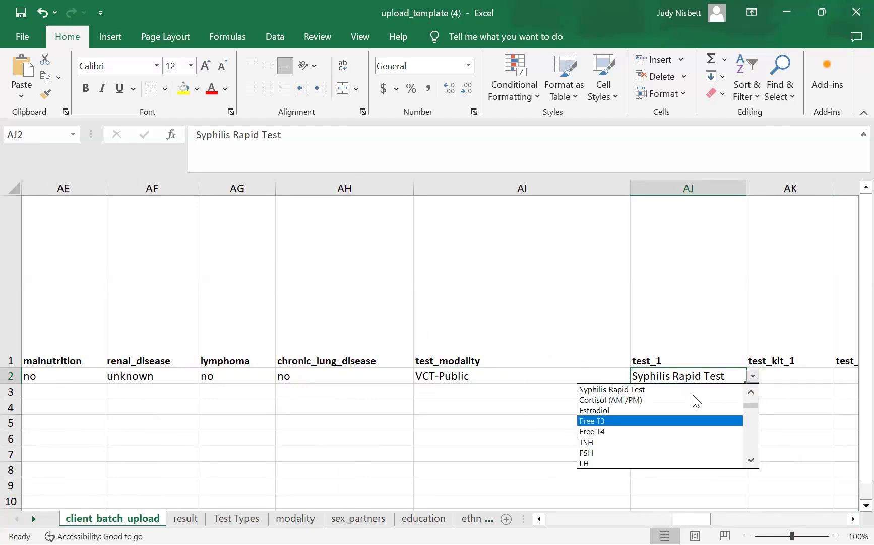
scroll(749, 391, "up", 4)
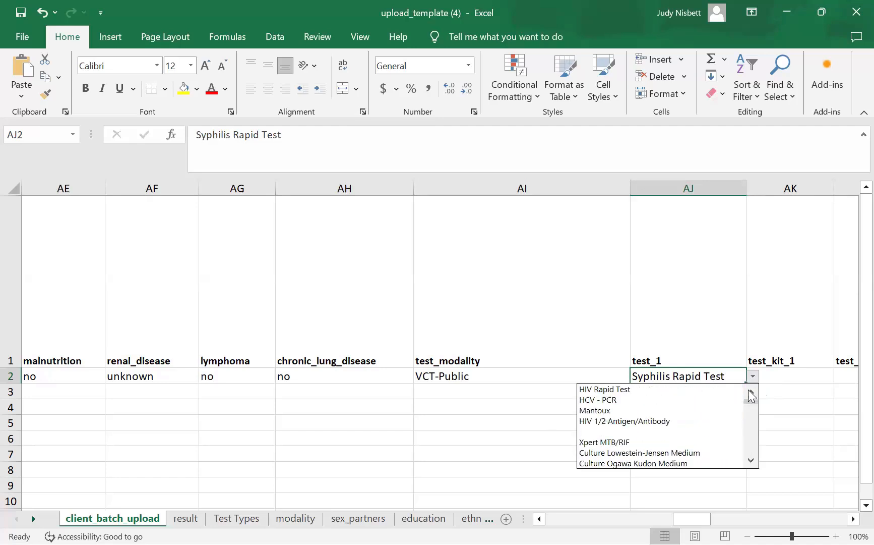
left_click(622, 390)
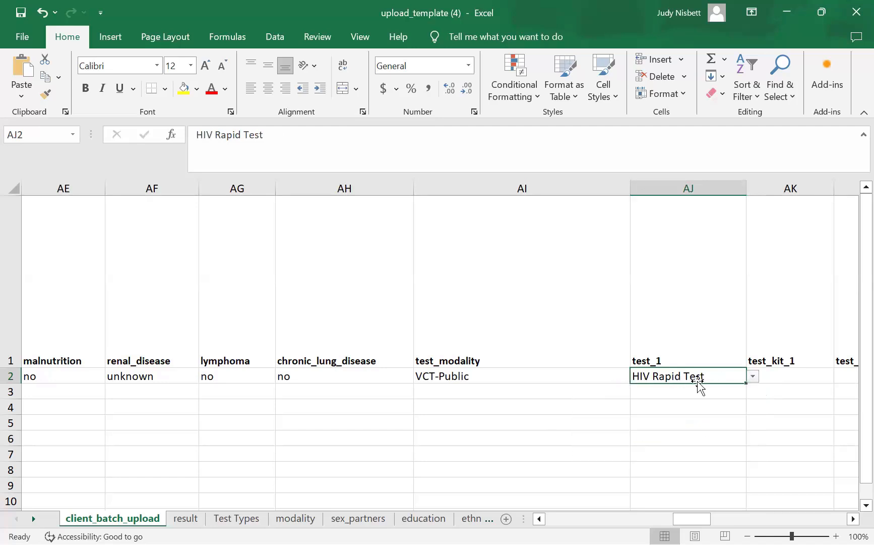
- Enter Determine as the first test kit in AK2
left_click(792, 376)
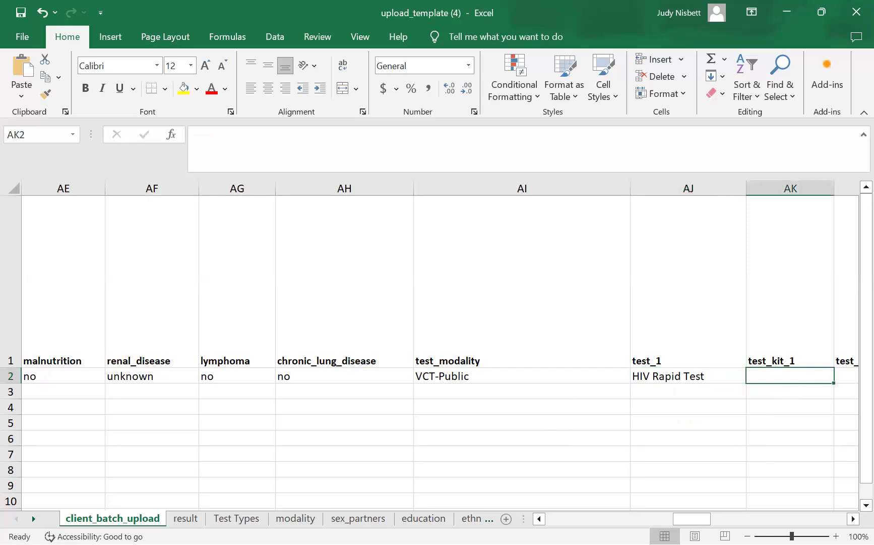
left_click(73, 231)
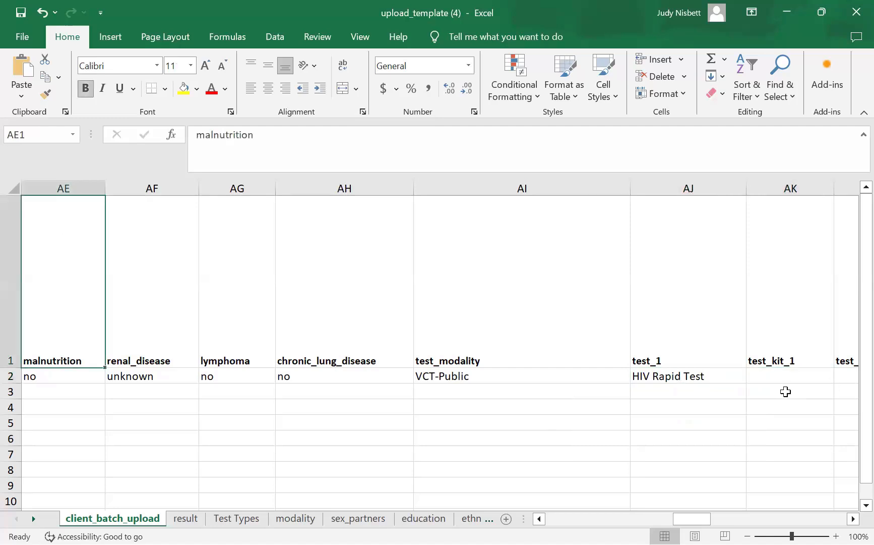
left_click(772, 378)
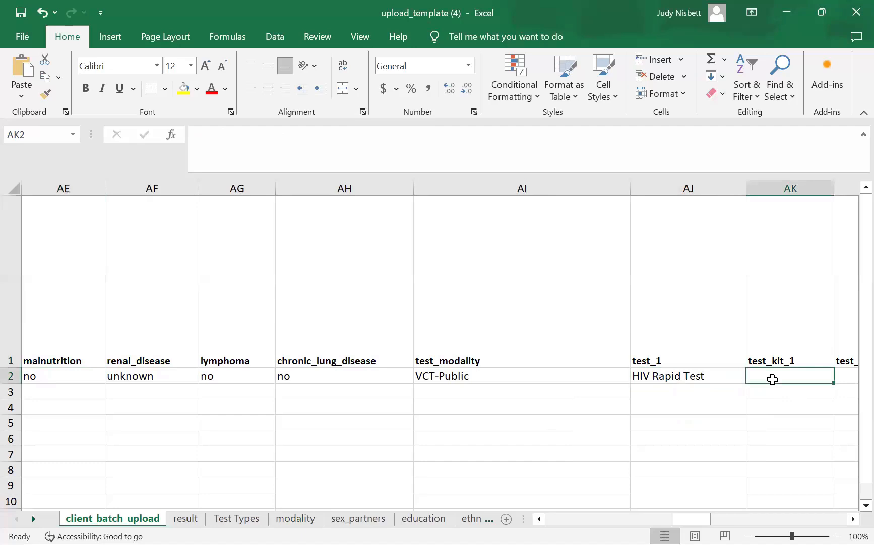
type("Determine")
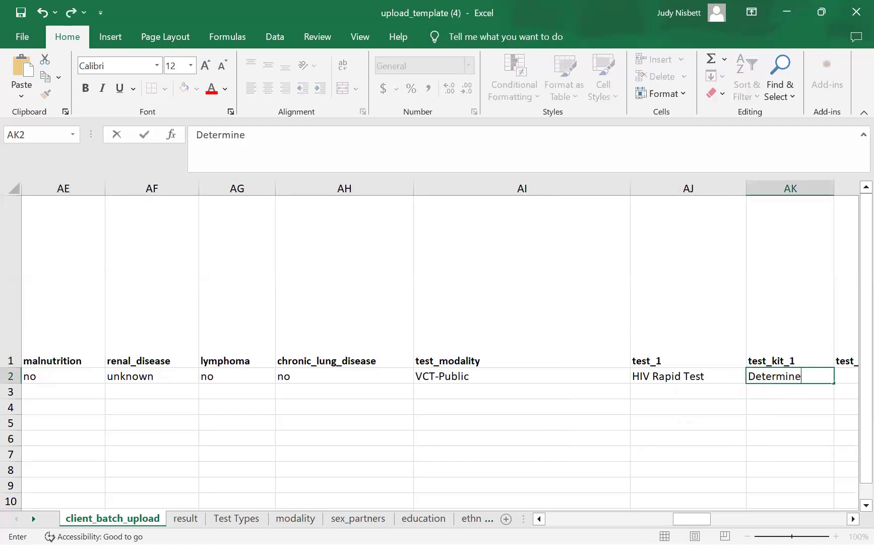
left_click(853, 518)
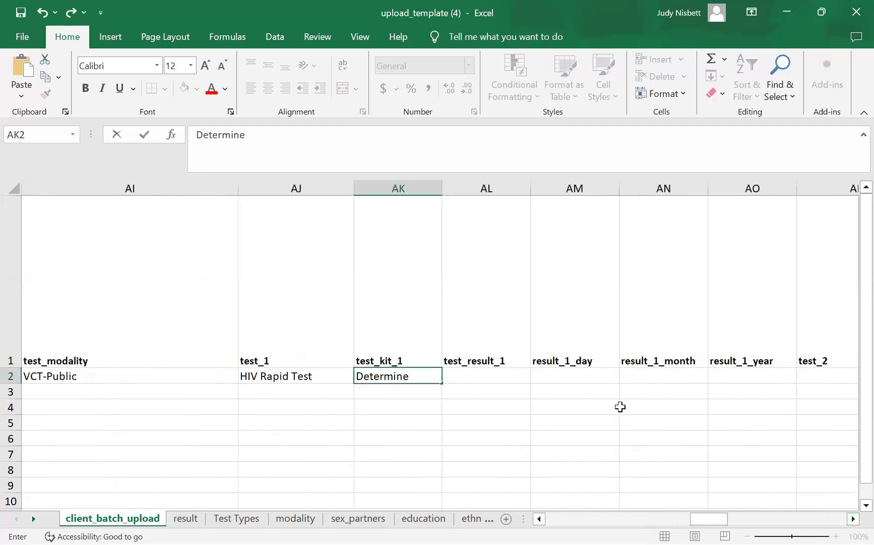
left_click(498, 370)
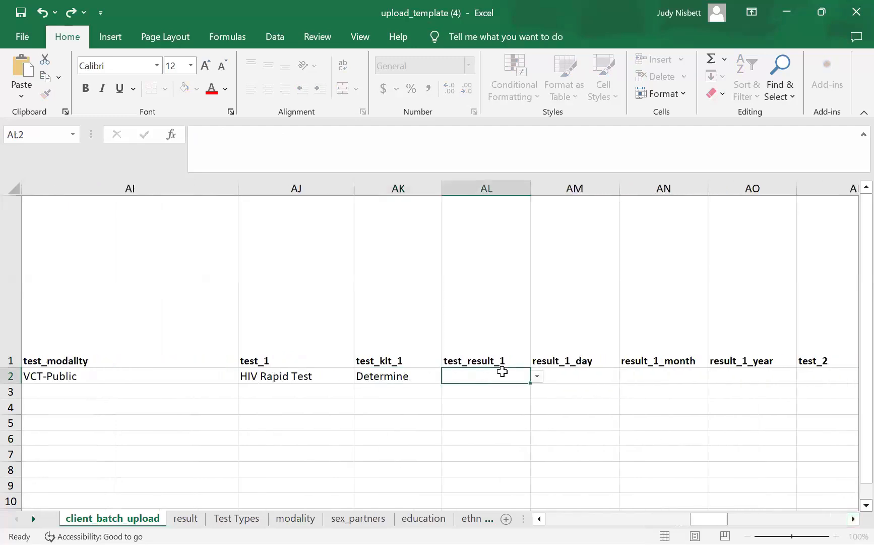
- Set the first test result to non-reactive and its result day to 8
left_click(537, 377)
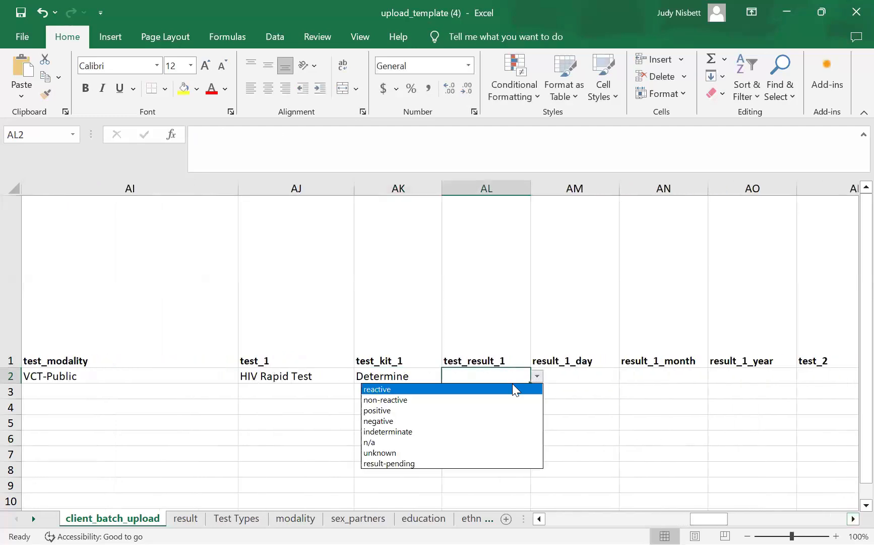
left_click(580, 374)
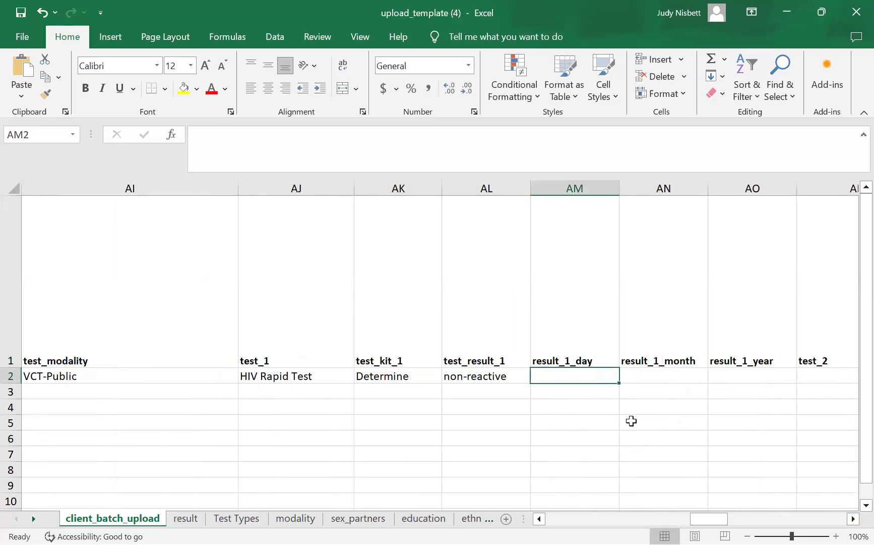
type("8")
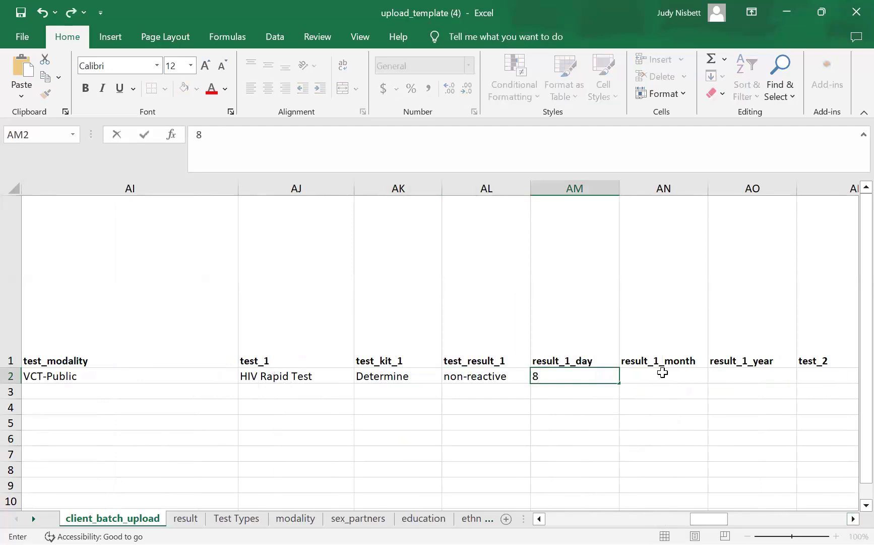
left_click(663, 372)
- Set the first result's month to 10 and year to 2024
left_click(715, 376)
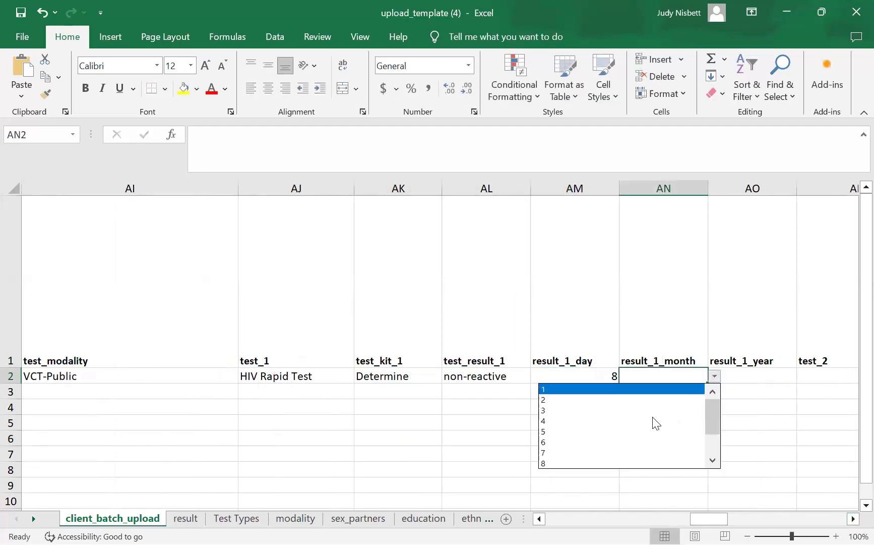
left_click(713, 463)
left_click(713, 463)
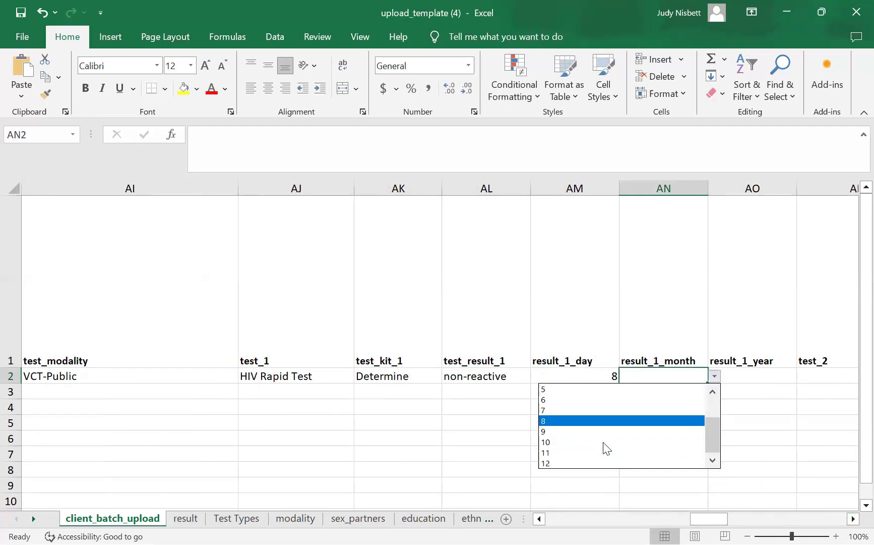
left_click(695, 438)
left_click_drag(765, 361, 765, 378)
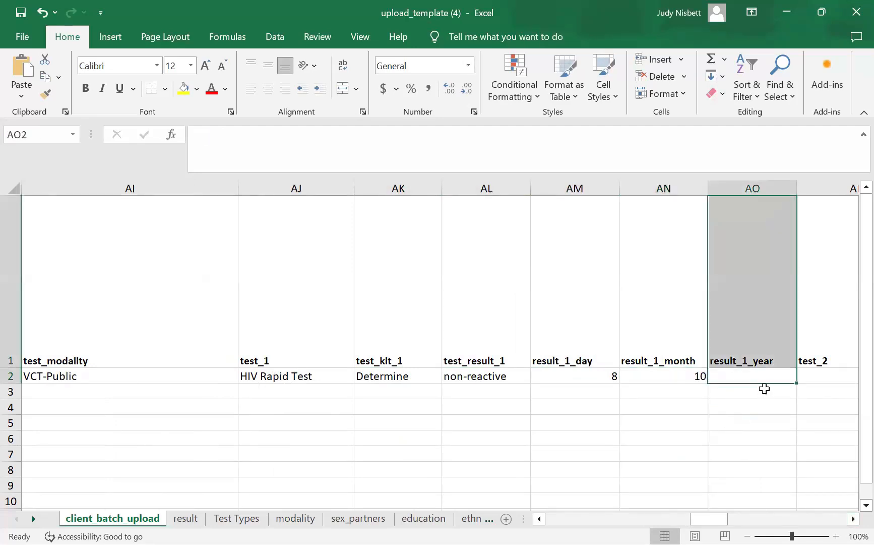
left_click(760, 376)
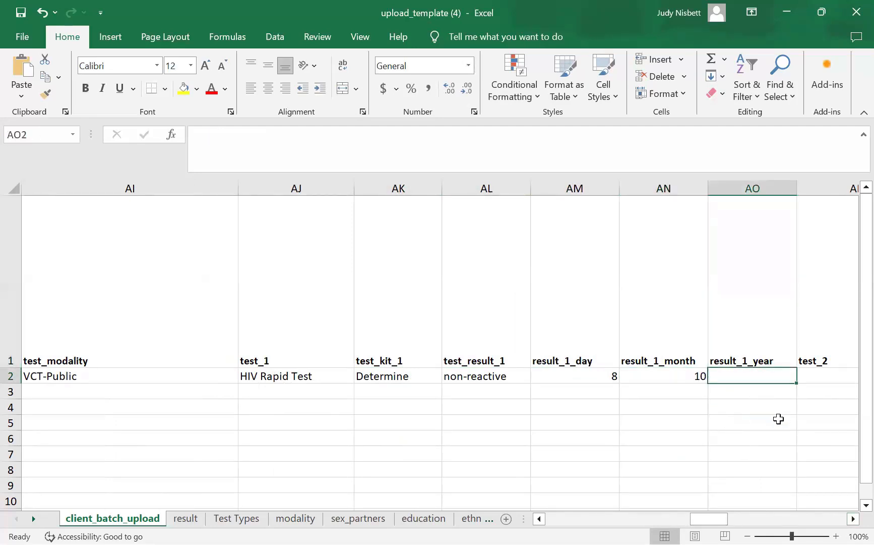
type("2024")
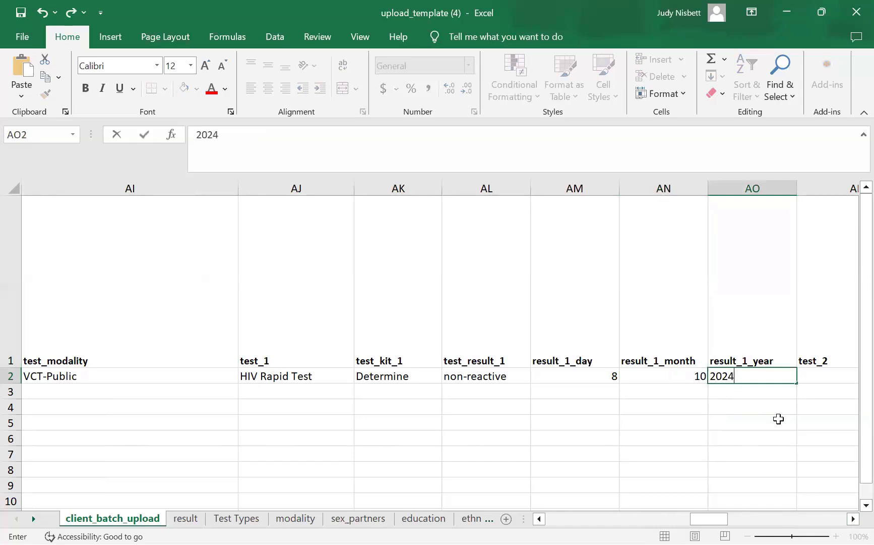
scroll(496, 371, "right", 5)
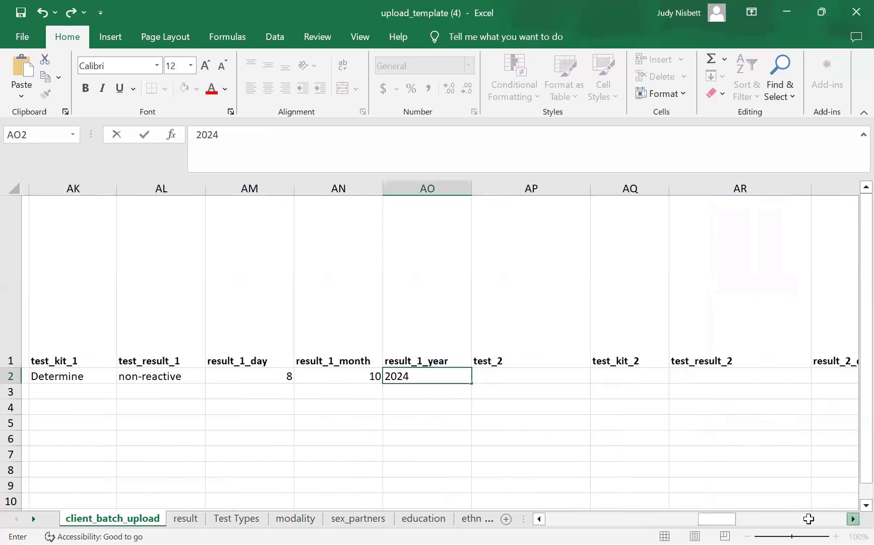
left_click(504, 373)
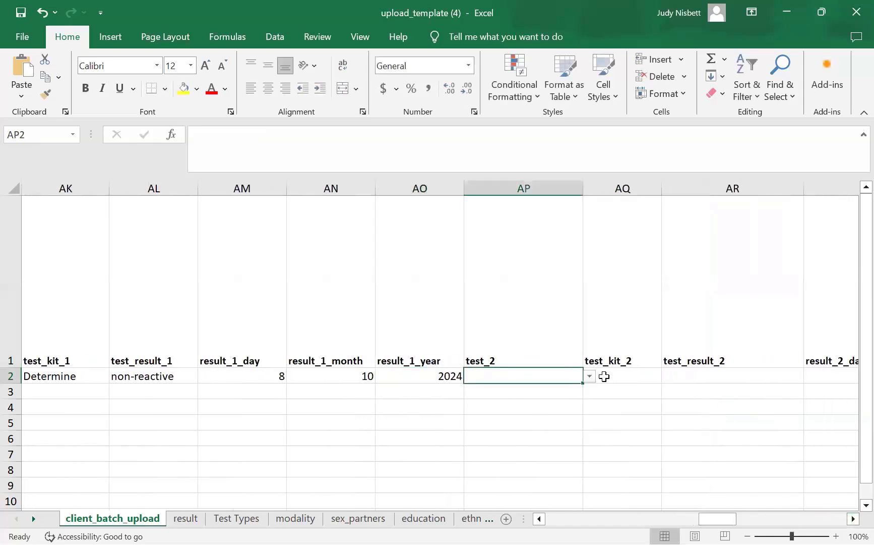
- Choose HIV Rapid Test as the second test in AP2
left_click(589, 376)
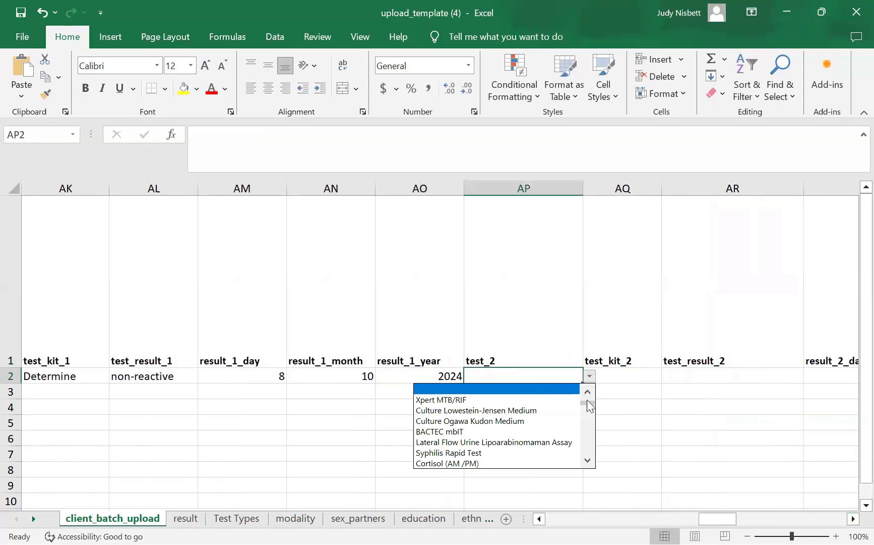
scroll(587, 393, "up", 5)
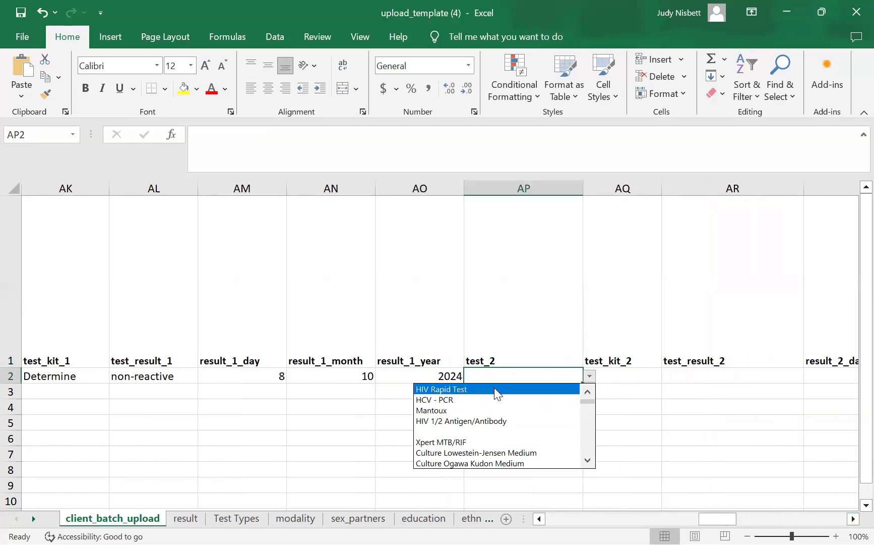
left_click(494, 389)
left_click_drag(632, 384, 623, 377)
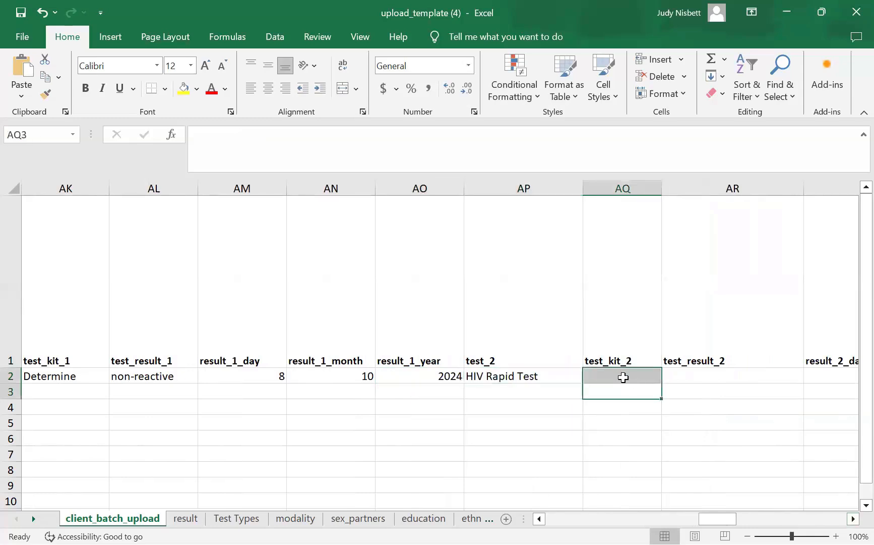
left_click(675, 452)
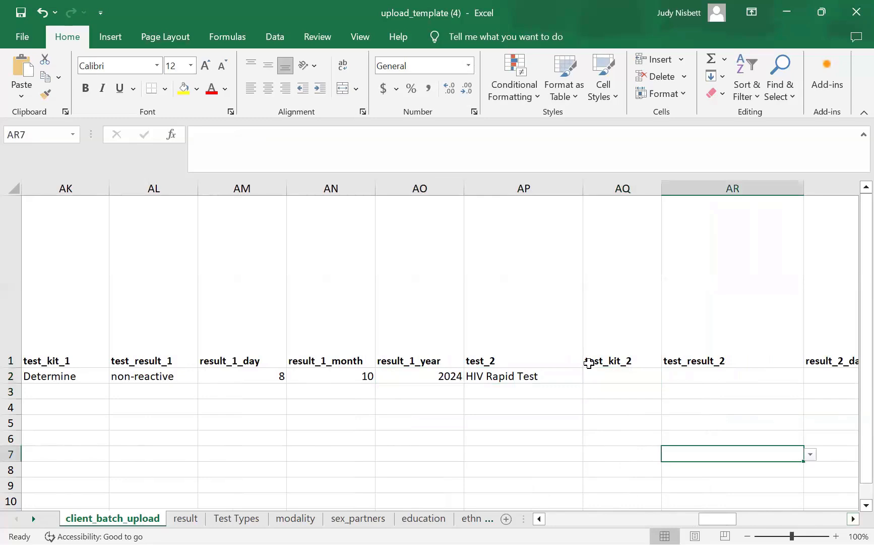
- Enter Unigold as the second test kit and set its result to non-reactive
left_click(624, 379)
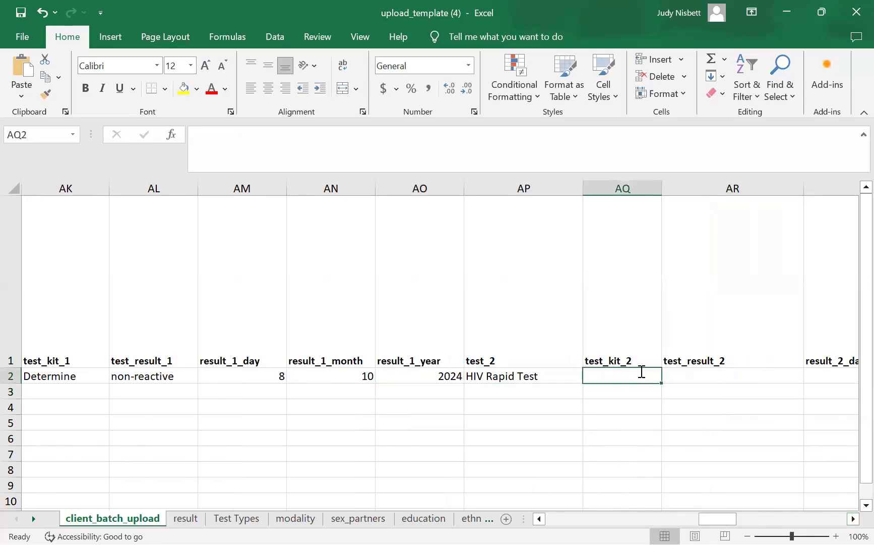
type("Unigold")
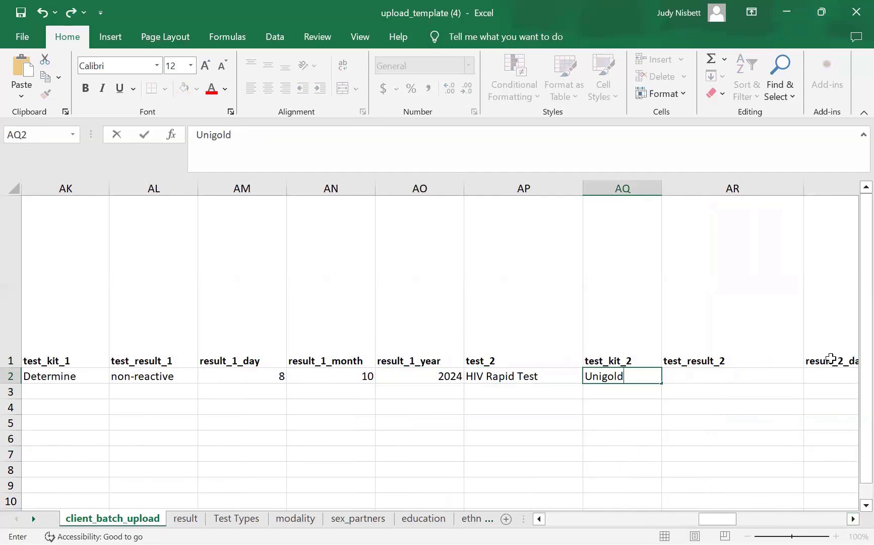
left_click(719, 374)
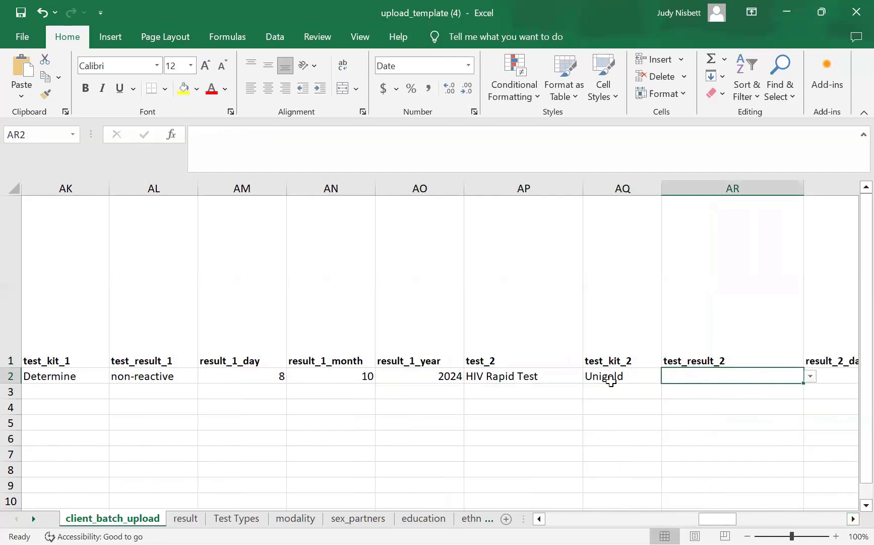
left_click(809, 376)
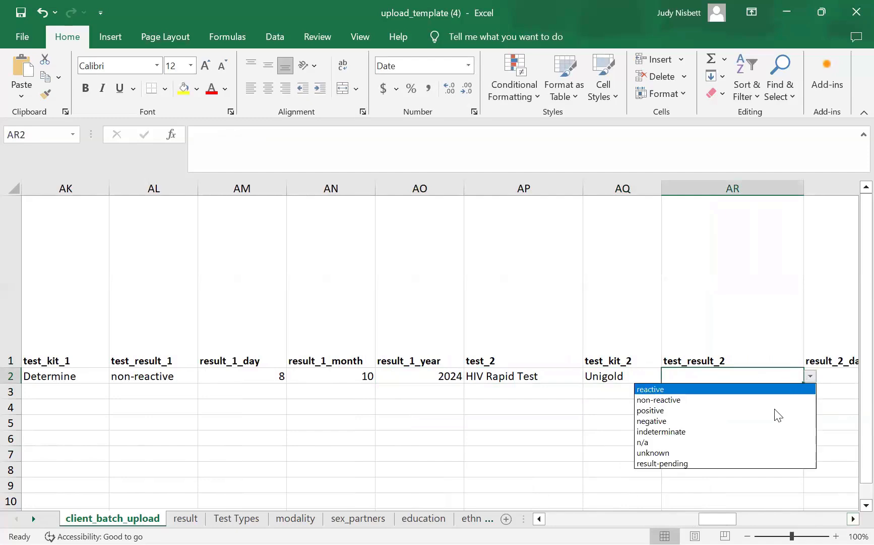
left_click(734, 401)
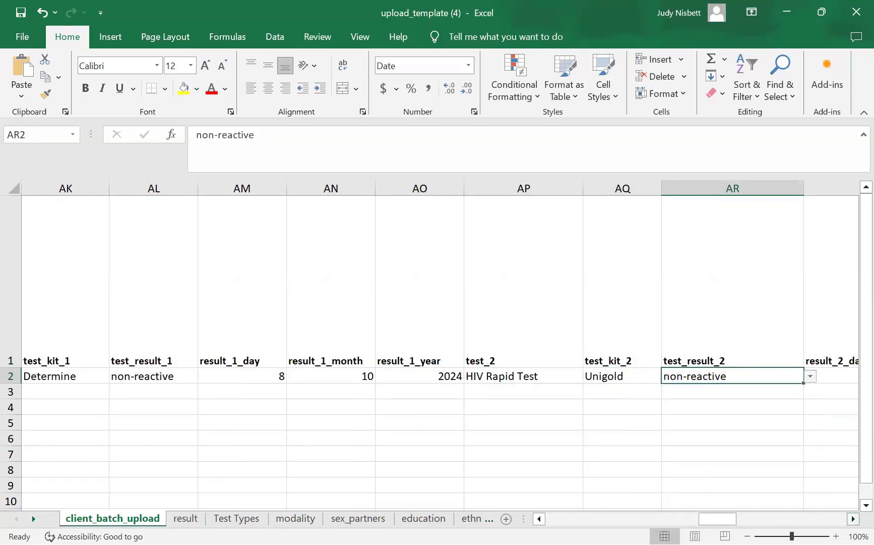
- Enter 8 as the second result's day in AS2
scroll(671, 383, "right", 2)
left_click(671, 376)
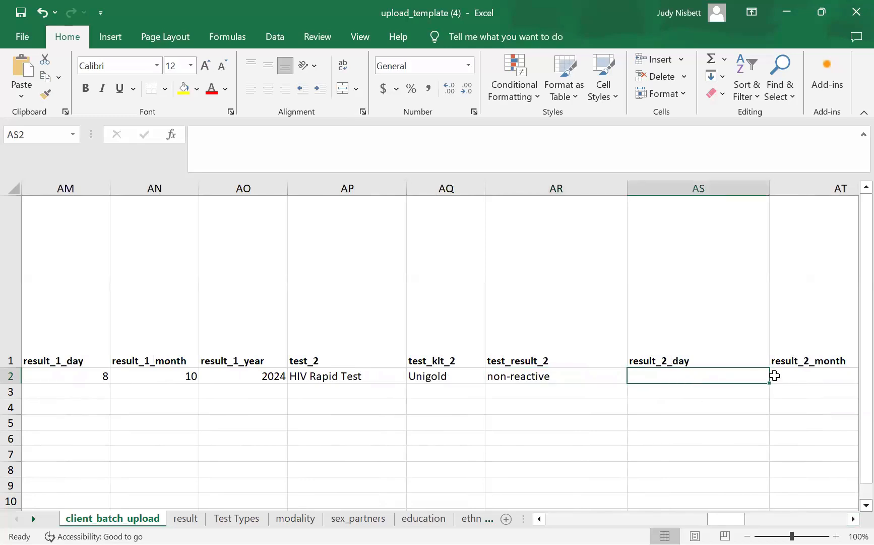
type("8")
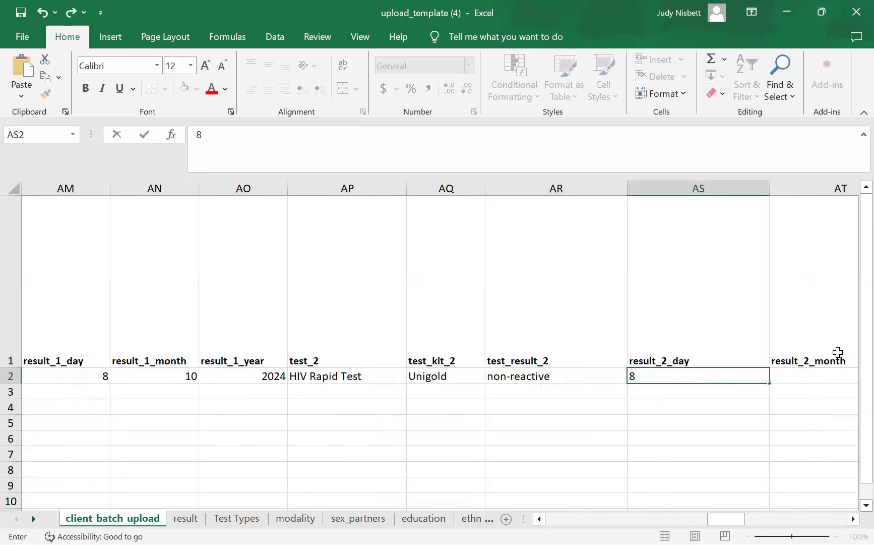
left_click(795, 372)
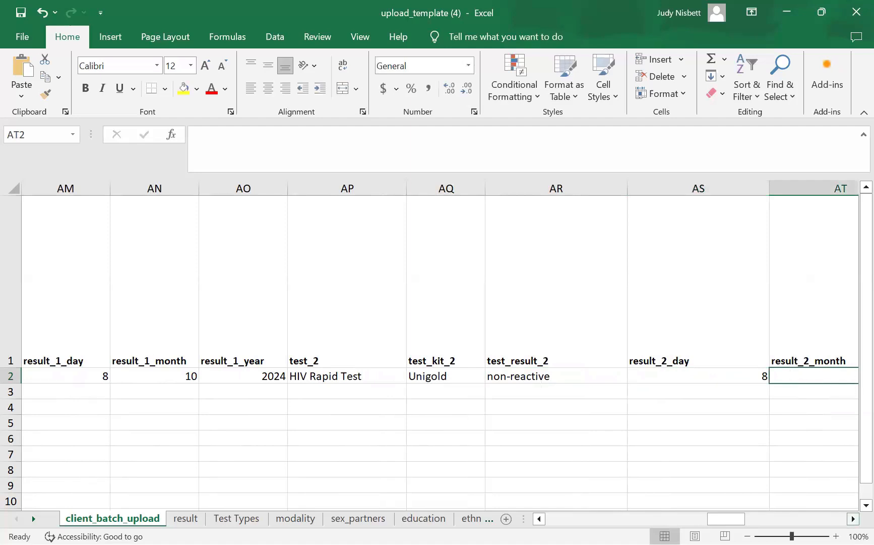
- Set the second result's month to 10 in AT2 and year to 2024 in AU2
scroll(253, 499, "right", 5)
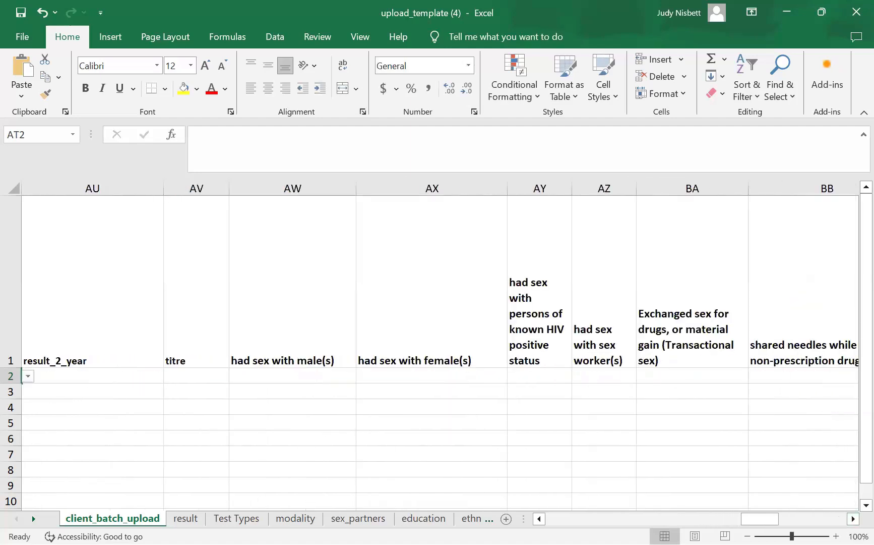
left_click_drag(541, 519, 528, 518)
scroll(469, 457, "left", 3)
left_click(364, 374)
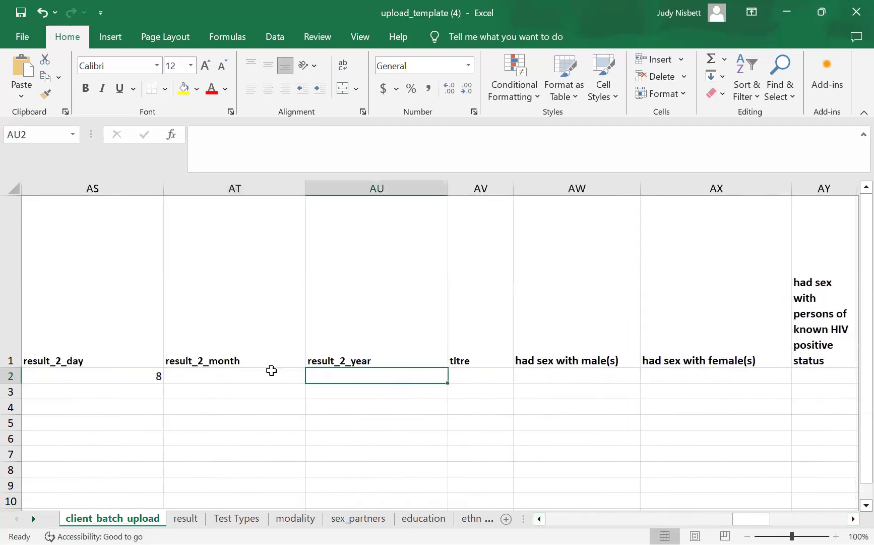
left_click(290, 378)
left_click(313, 376)
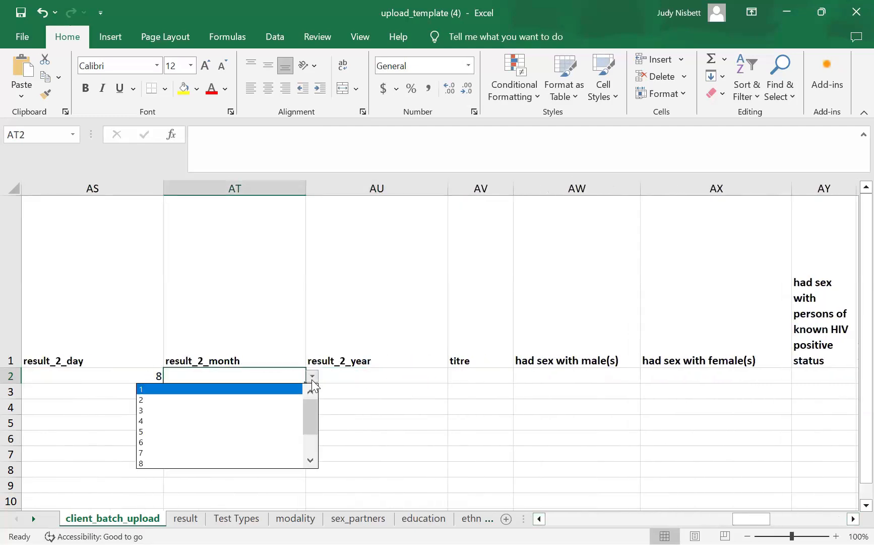
scroll(308, 464, "down", 3)
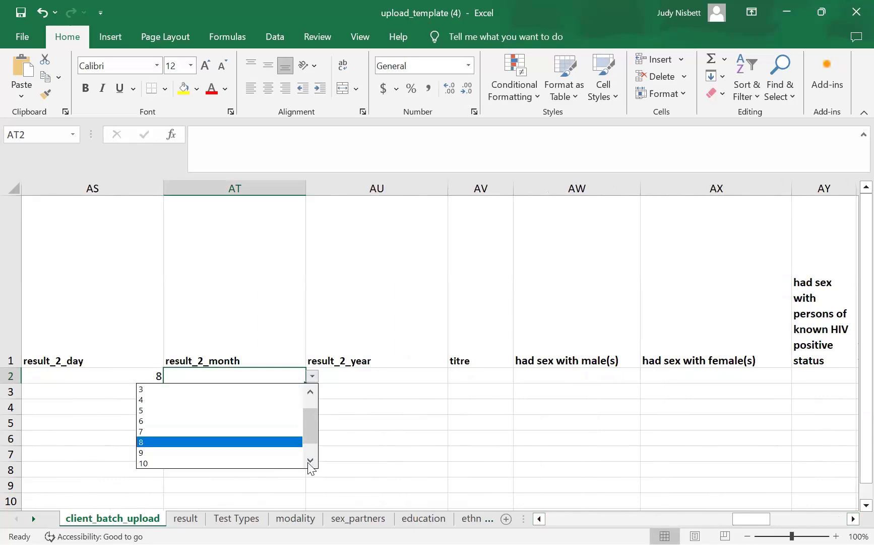
key("Escape")
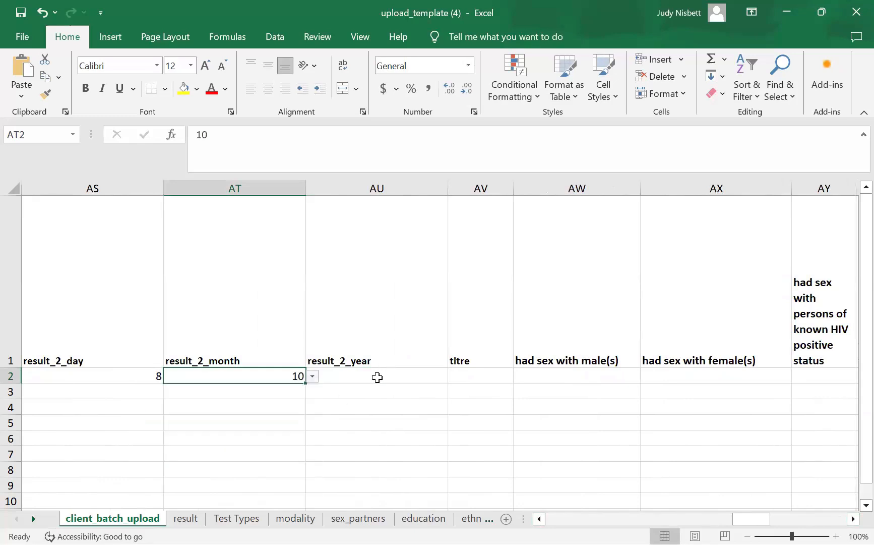
left_click(398, 376)
type("20")
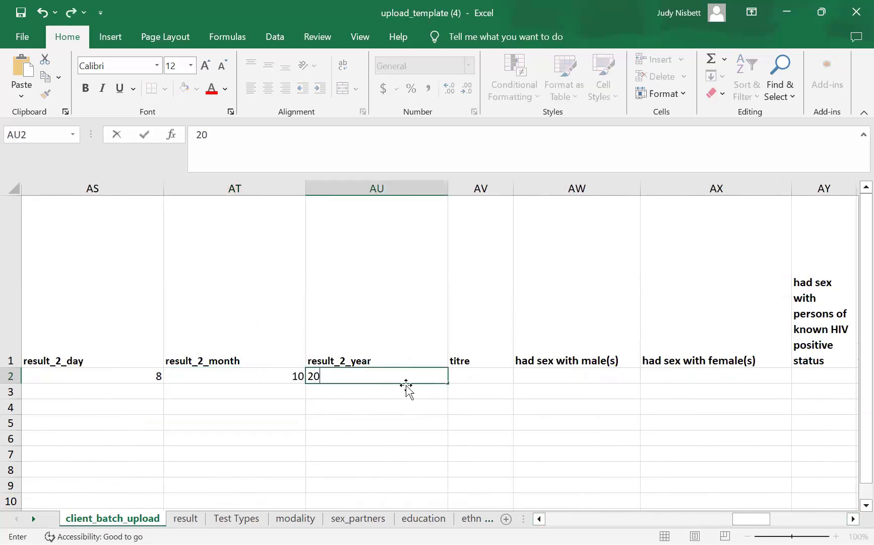
type("24")
- Answer sex with males as in the last 12 months and sex with females as unknown
left_click(544, 373)
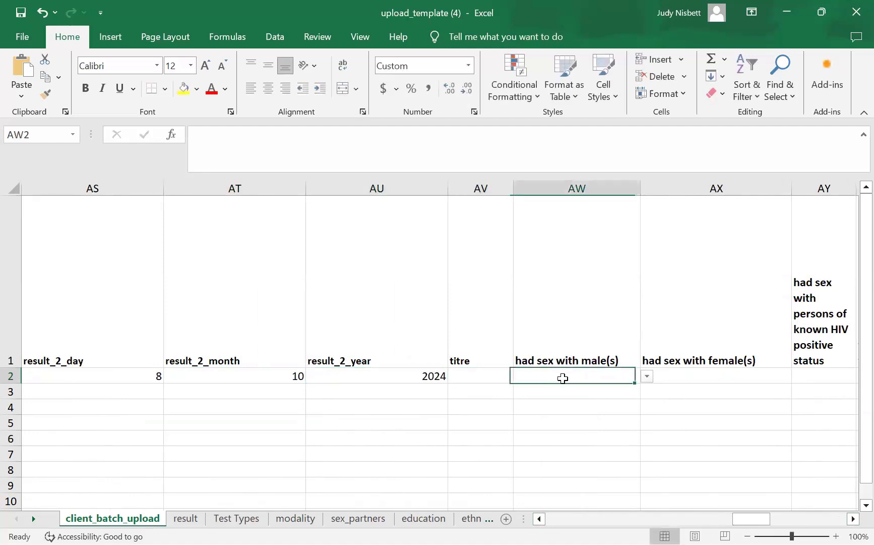
left_click(647, 377)
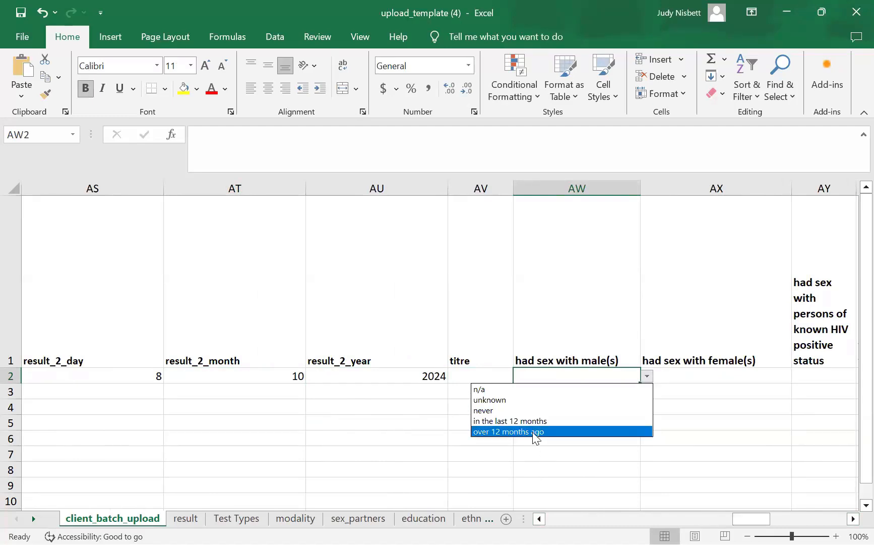
key("Return")
left_click(741, 377)
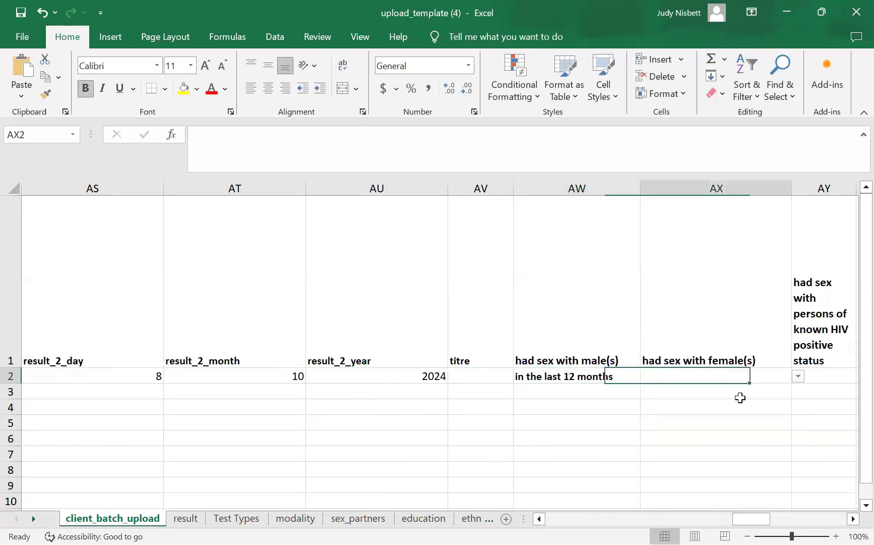
left_click(800, 377)
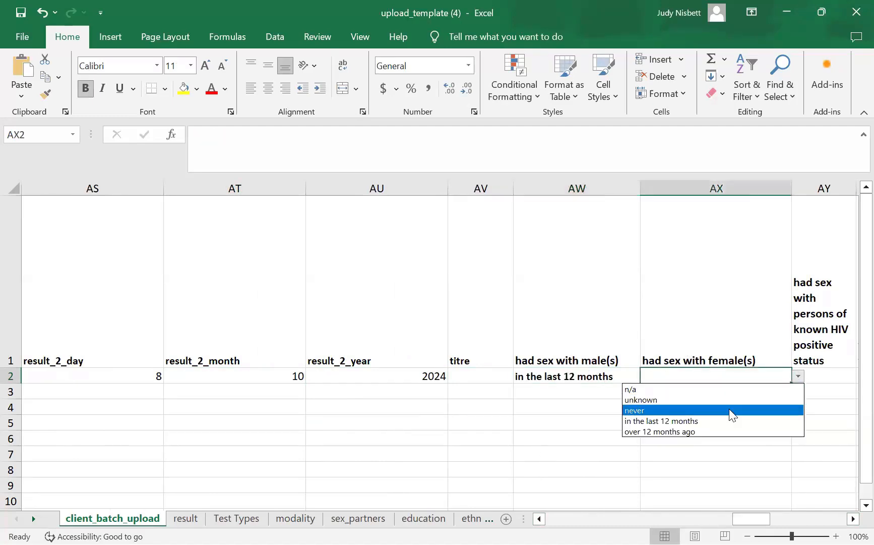
left_click(732, 399)
- Set HIV-positive partners to unknown, and sex workers and transactional sex to never
left_click(853, 518)
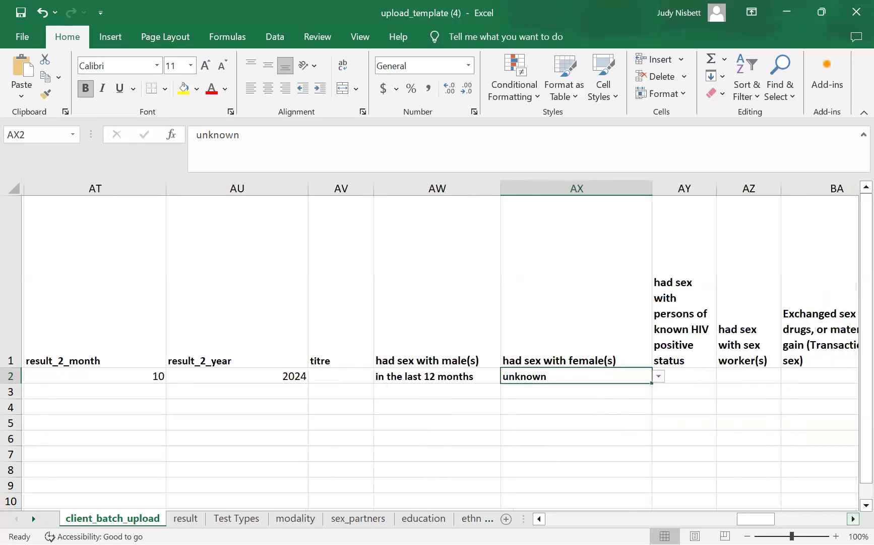
left_click(854, 519)
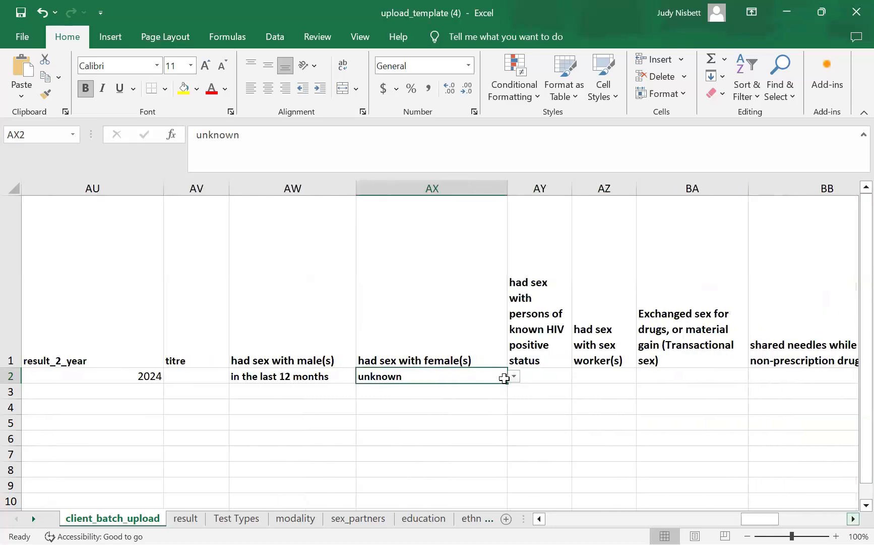
left_click(543, 377)
left_click(580, 377)
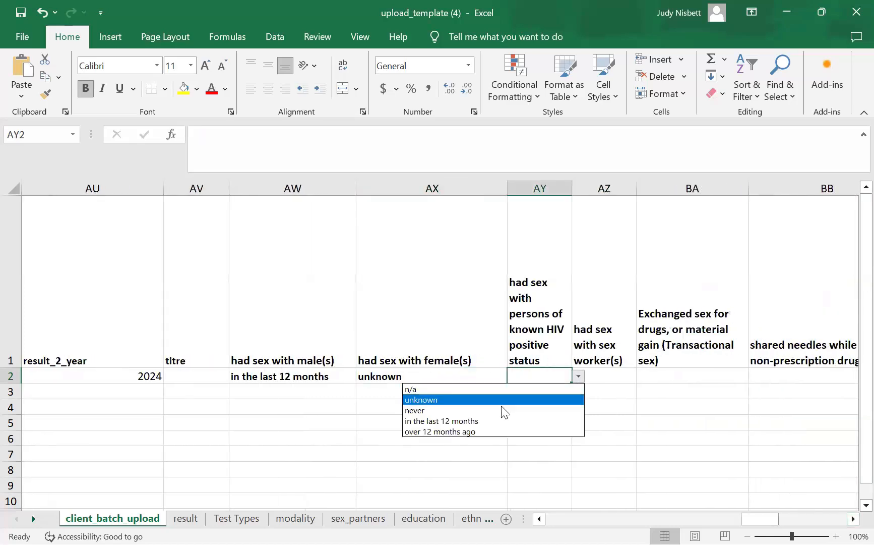
left_click(481, 397)
left_click(616, 376)
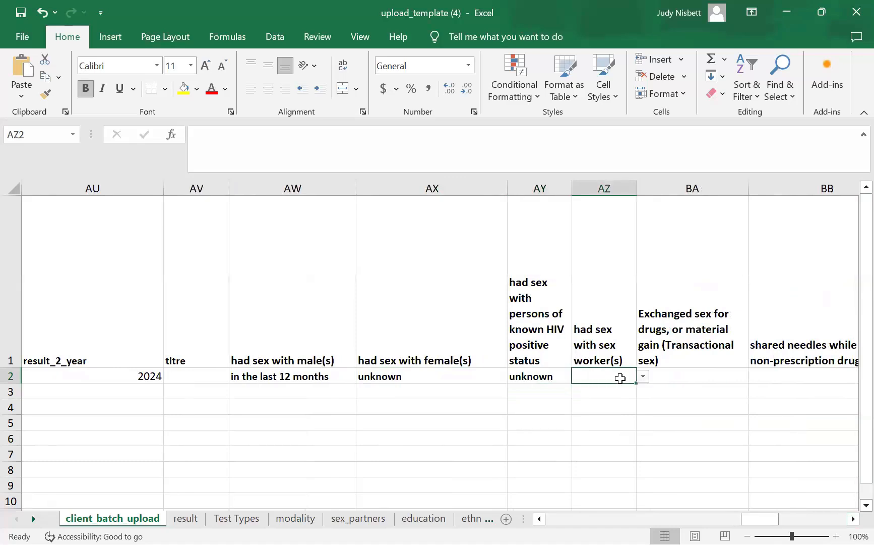
left_click(644, 376)
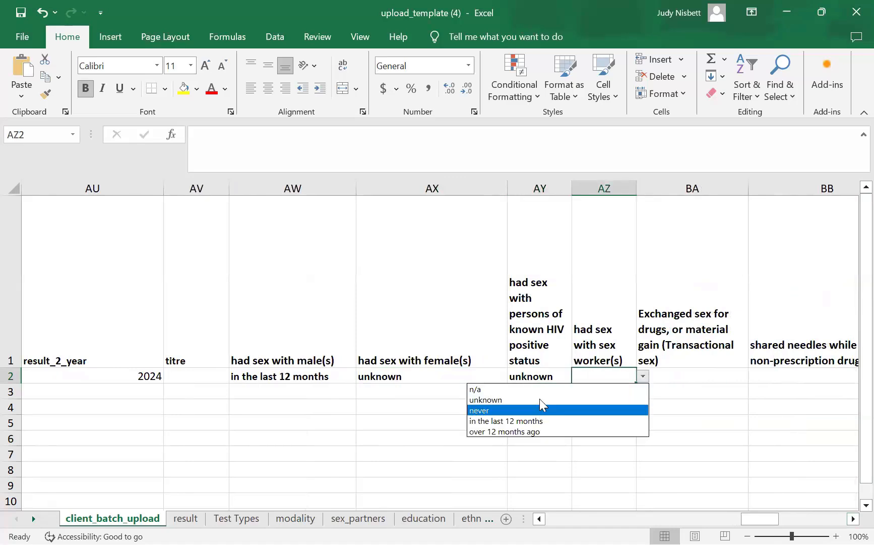
left_click(555, 410)
left_click(707, 379)
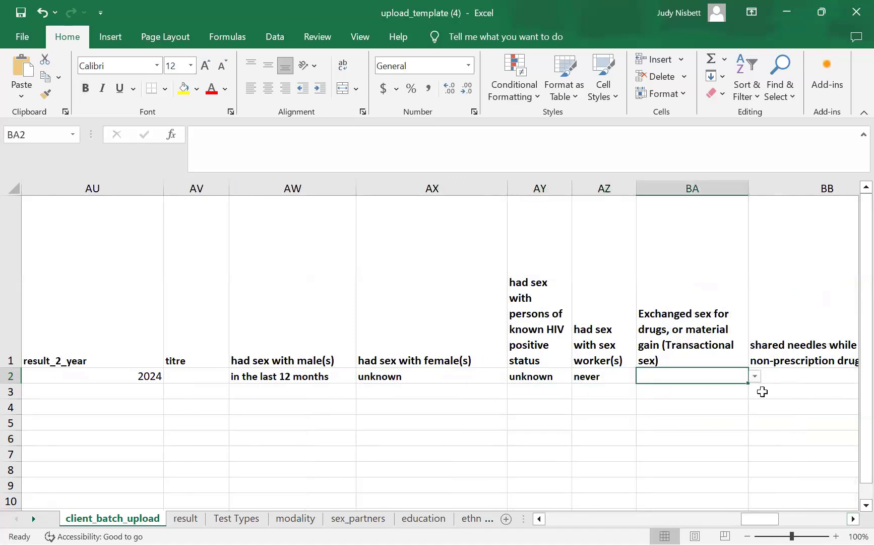
left_click(755, 378)
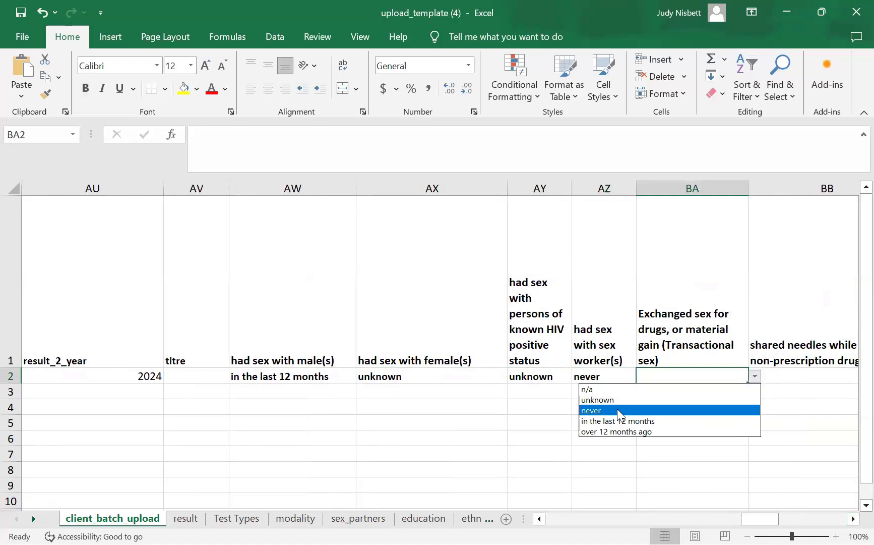
left_click(616, 410)
- Set shared needles and illicit drug use to never, sex under the influence to unknown
left_click(853, 519)
left_click(854, 518)
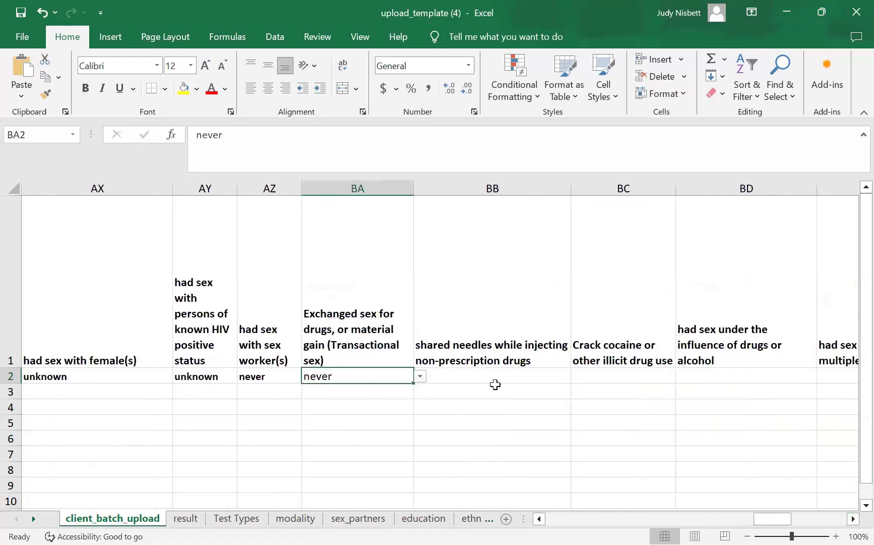
left_click(501, 376)
left_click(577, 376)
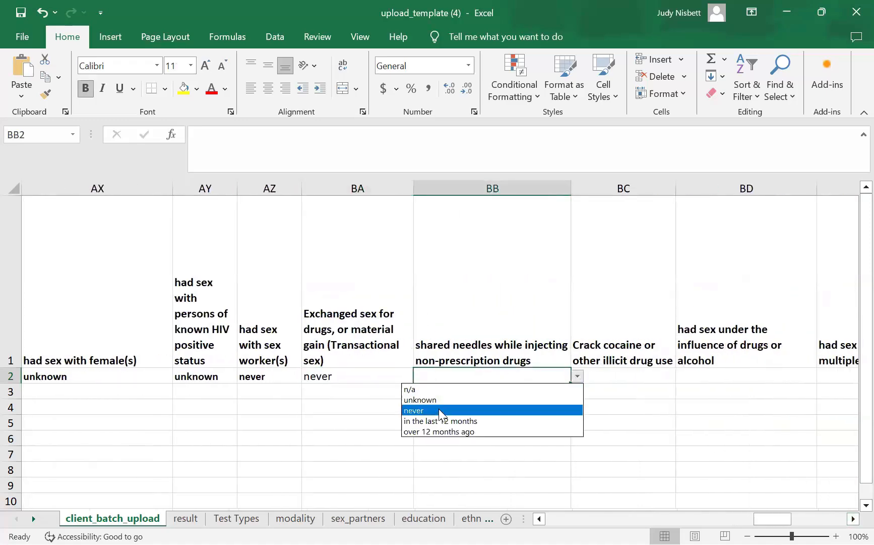
left_click(439, 409)
left_click(616, 384)
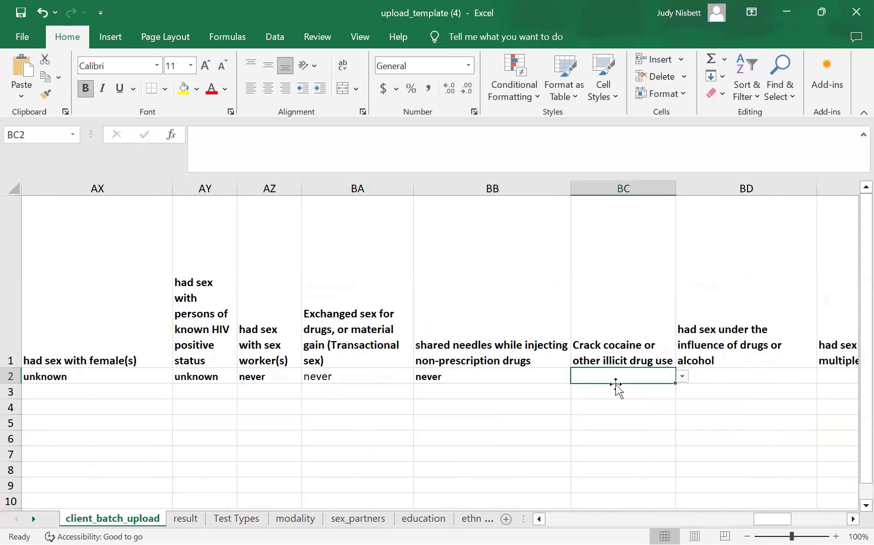
left_click(682, 376)
left_click(543, 409)
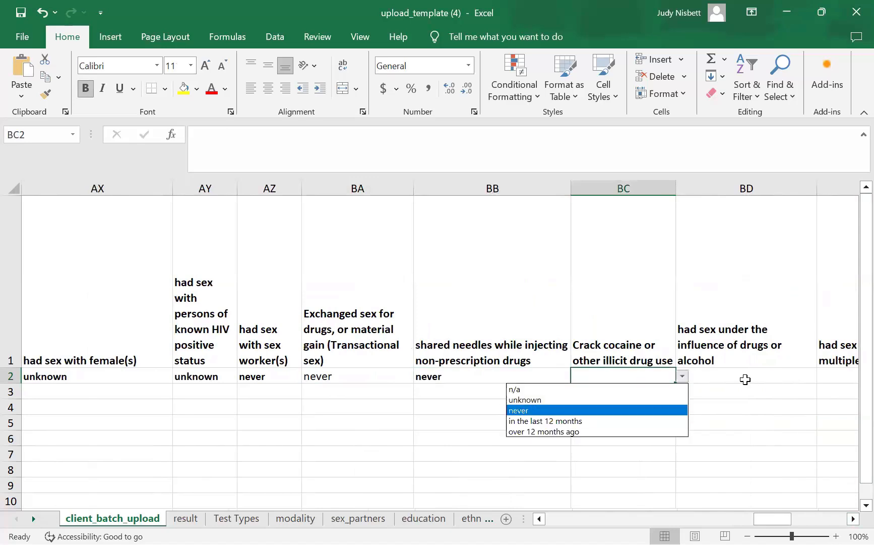
left_click(746, 376)
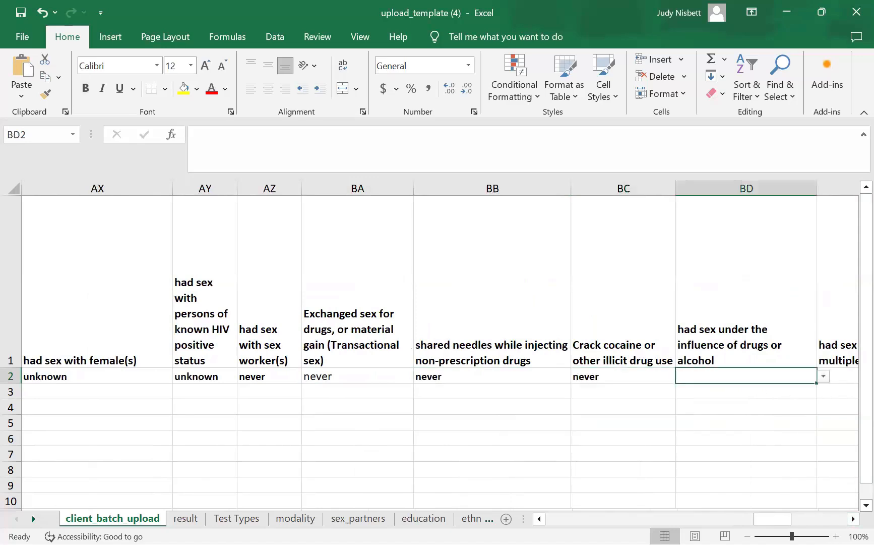
left_click(823, 376)
left_click(745, 399)
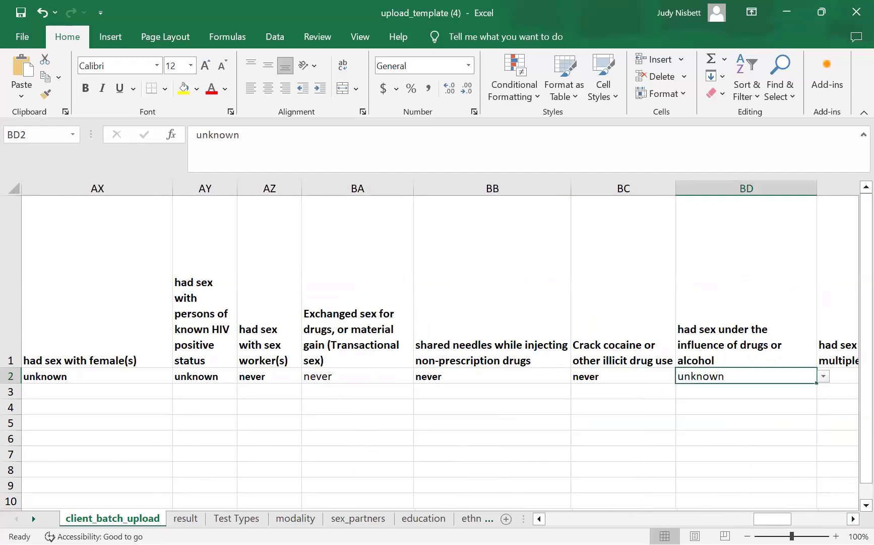
- Set multiple partners to in the last 12 months and perinatal exposure to never
scroll(599, 381, "right", 1)
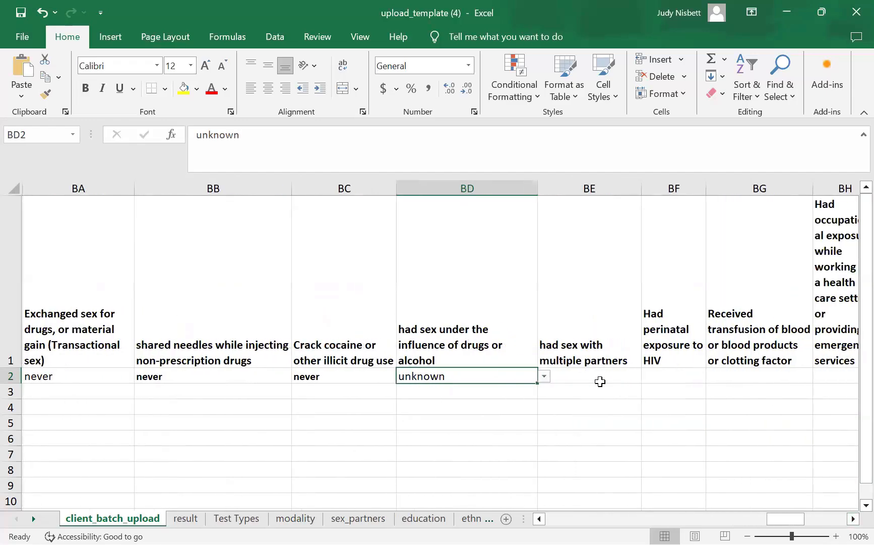
left_click(588, 374)
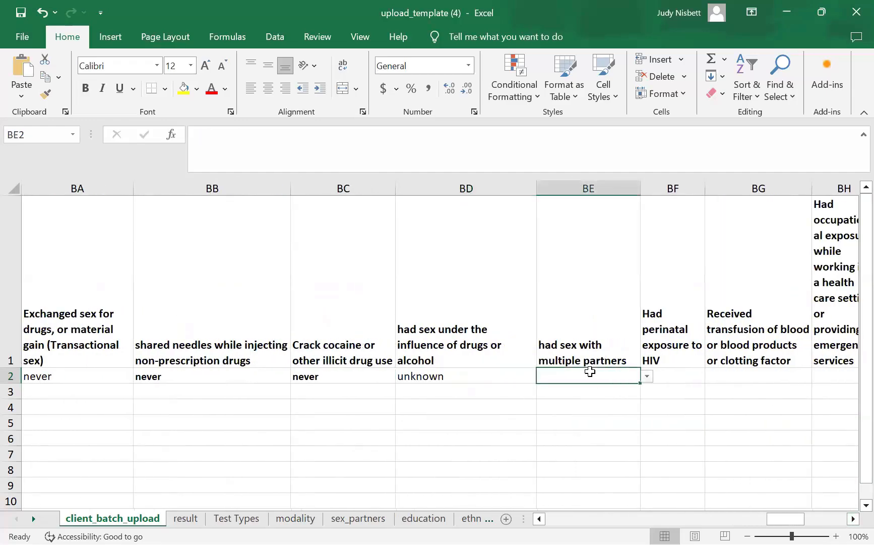
left_click(647, 376)
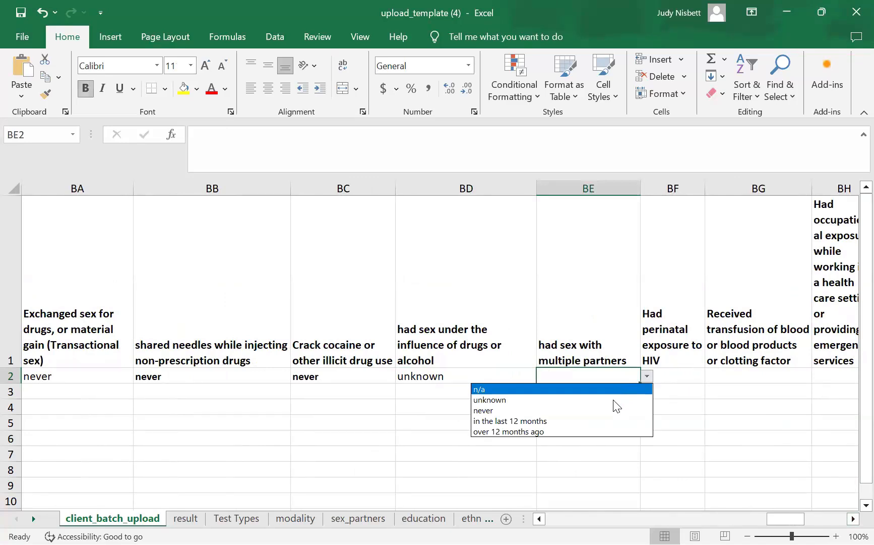
left_click(581, 421)
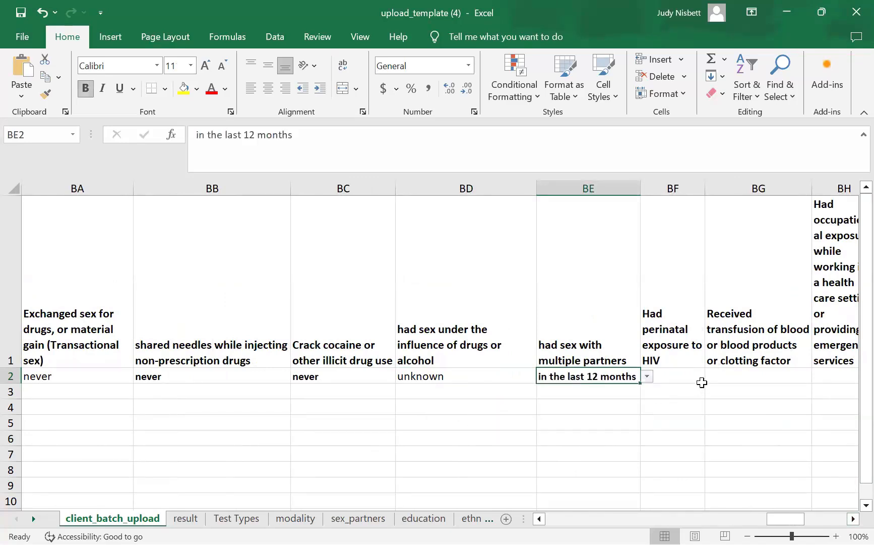
left_click(693, 376)
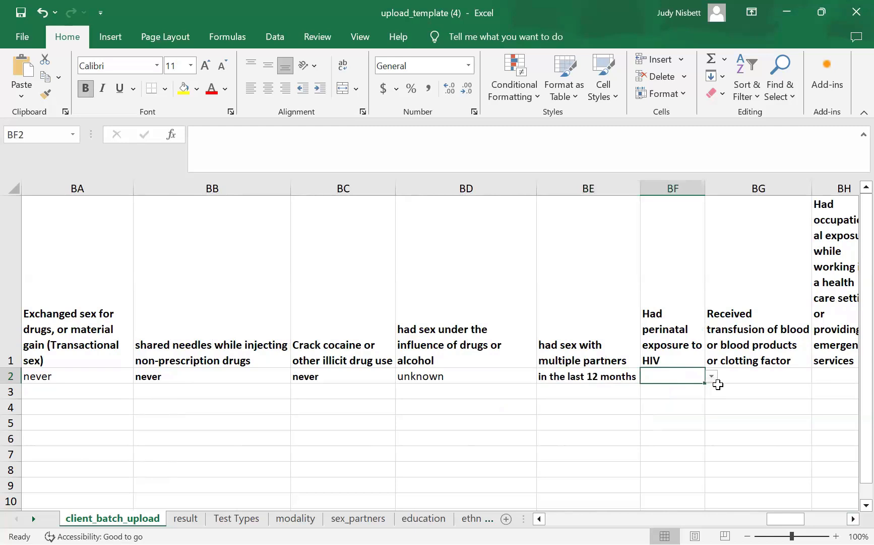
left_click(711, 378)
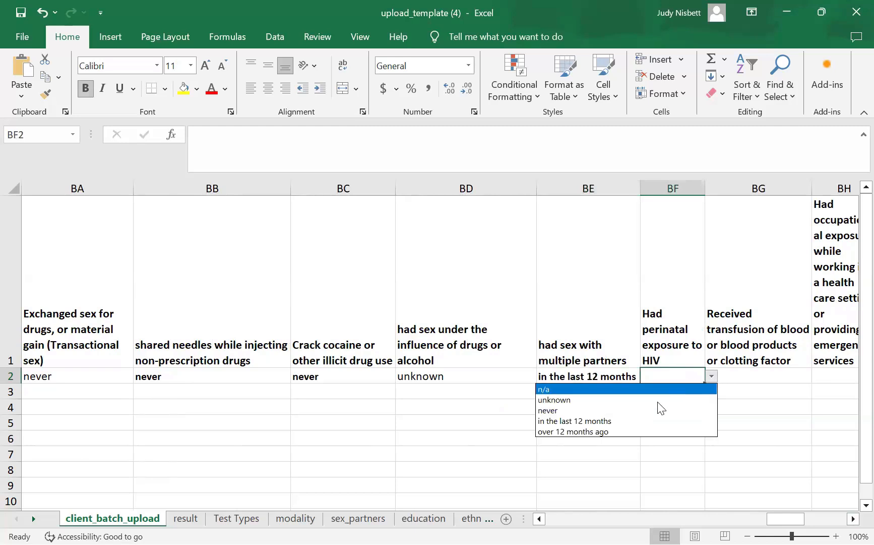
left_click(634, 414)
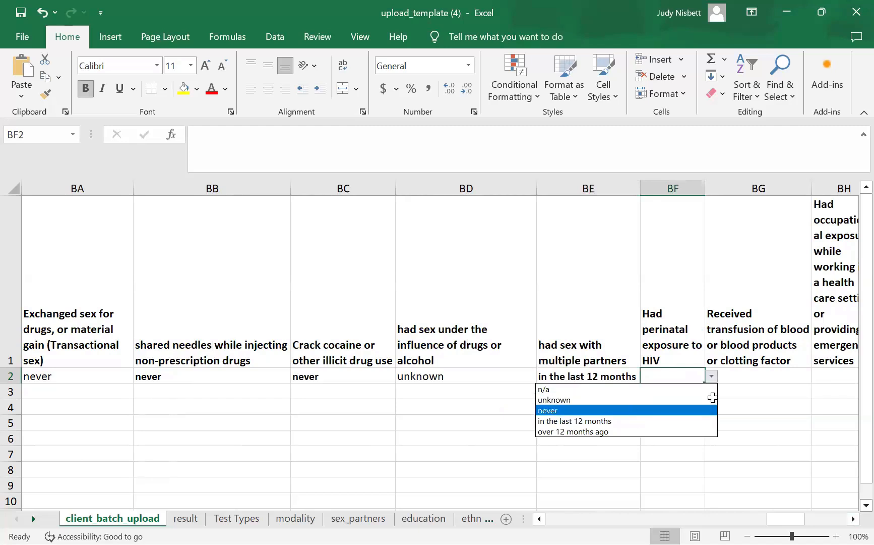
- Set blood transfusion to never, occupational exposure to unknown, sexual assault to never
left_click(771, 377)
mouse_move(826, 382)
left_mouse_down()
mouse_move(759, 390)
mouse_move(810, 376)
left_mouse_up()
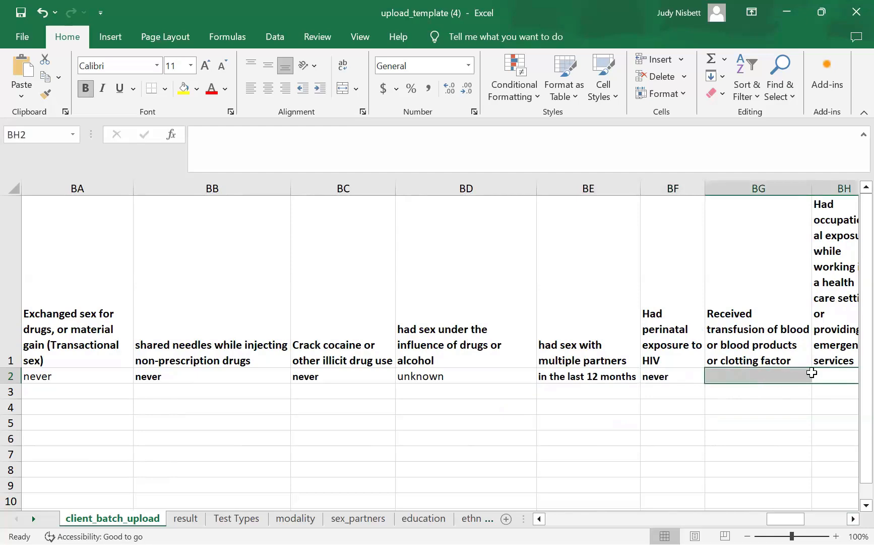
left_click(793, 379)
left_click(818, 376)
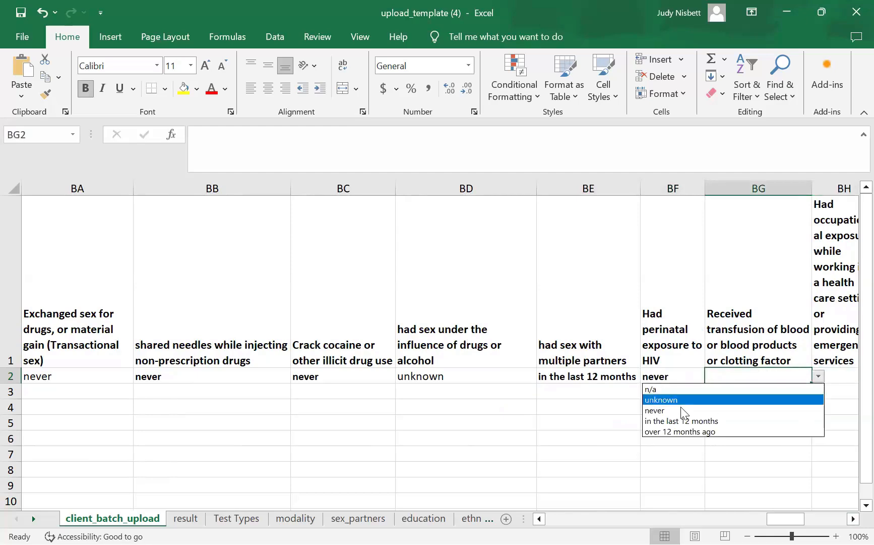
left_click(792, 502)
scroll(830, 509, "right", 3)
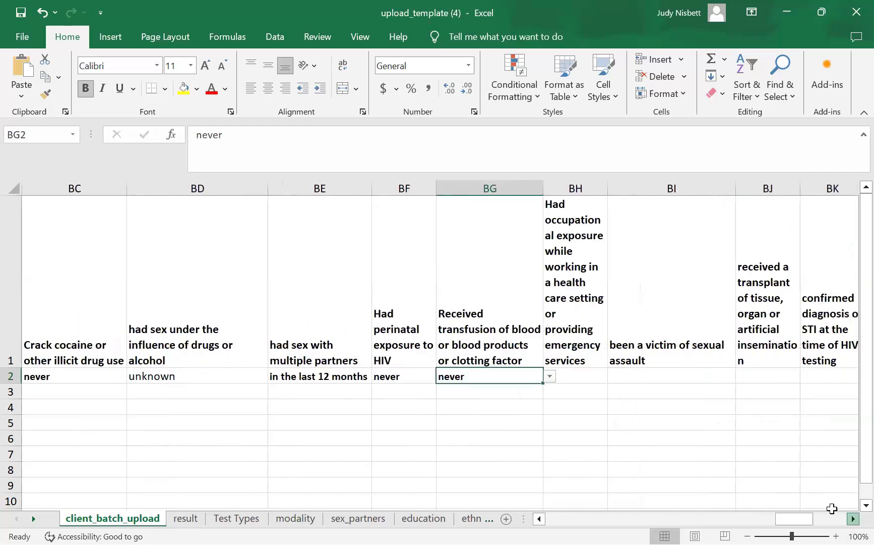
left_click(478, 376)
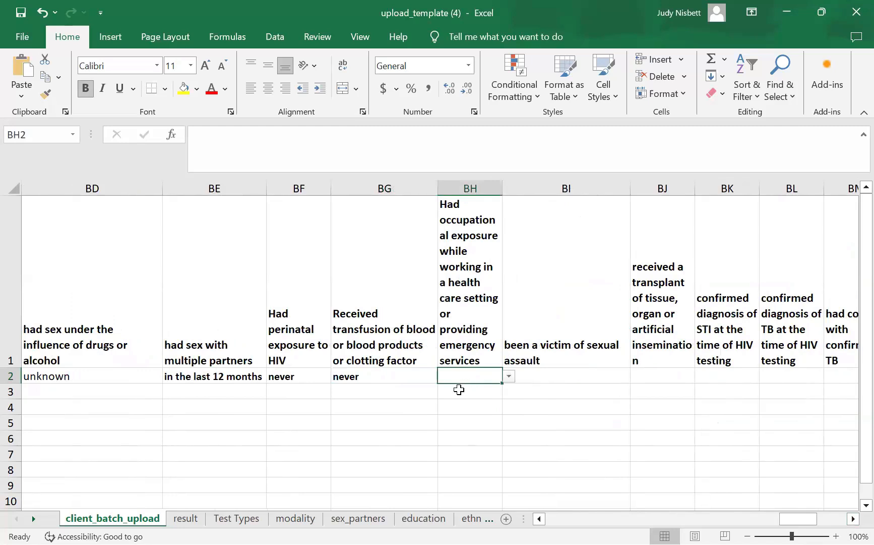
left_click(509, 375)
left_click(469, 399)
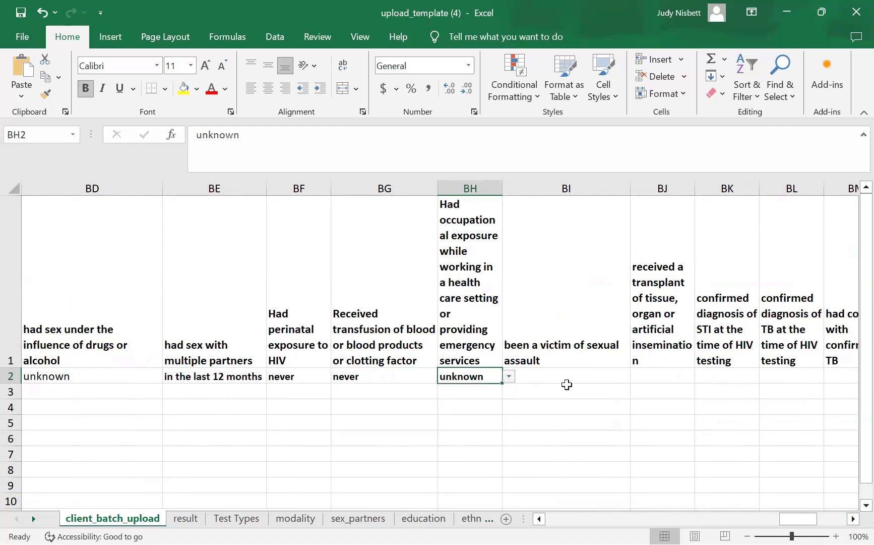
left_click(572, 376)
left_click(639, 377)
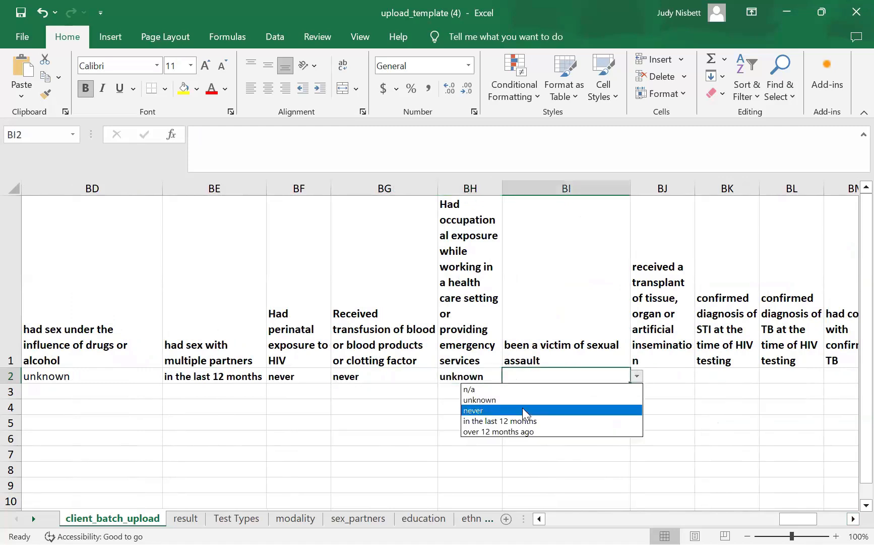
left_click(522, 408)
- Set transplant to never, STI diagnosis to unknown, and TB diagnosis to never
left_click(667, 376)
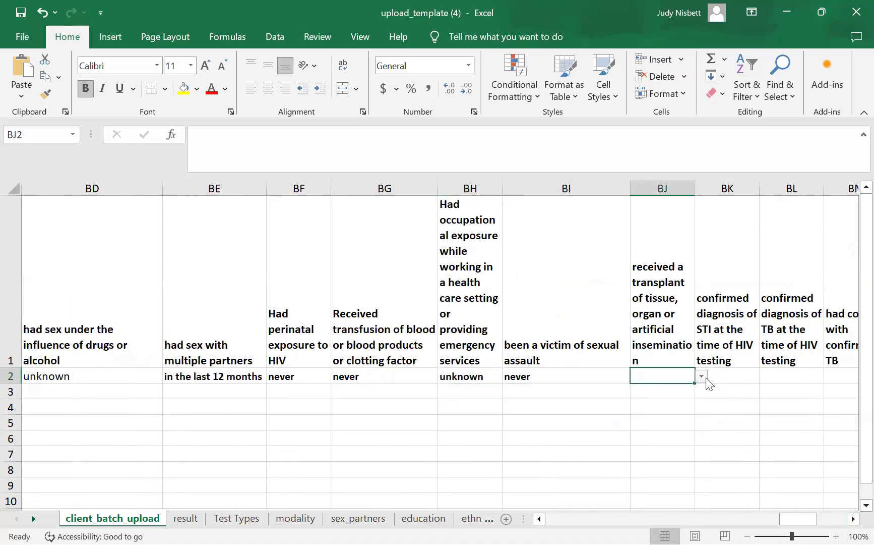
left_click(701, 376)
left_click(576, 408)
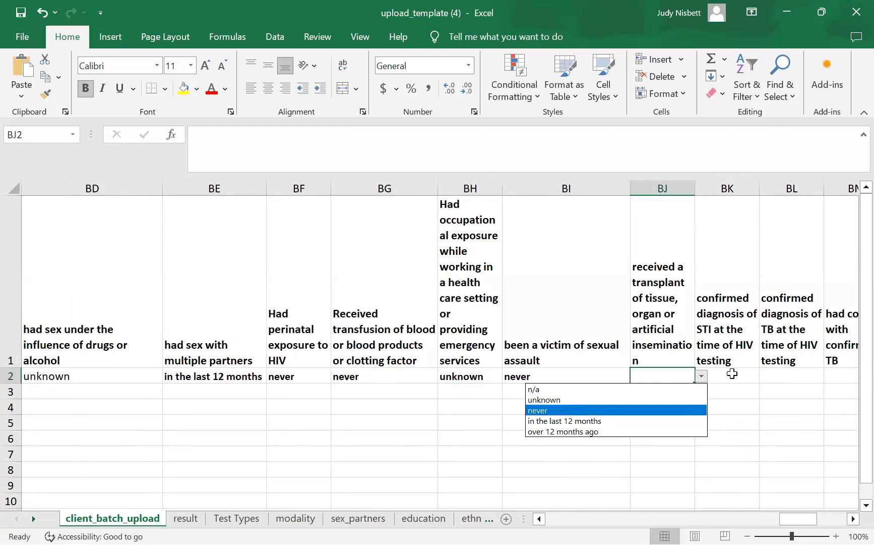
left_click(733, 375)
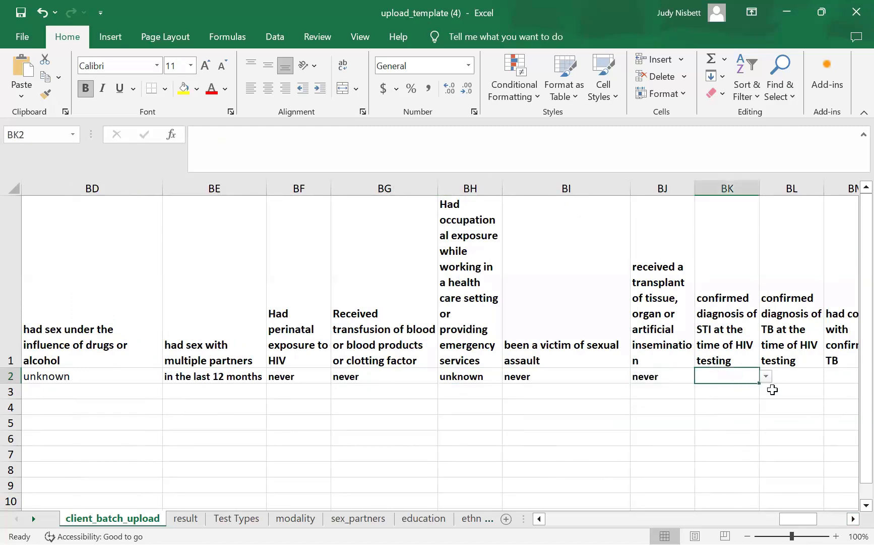
left_click(766, 377)
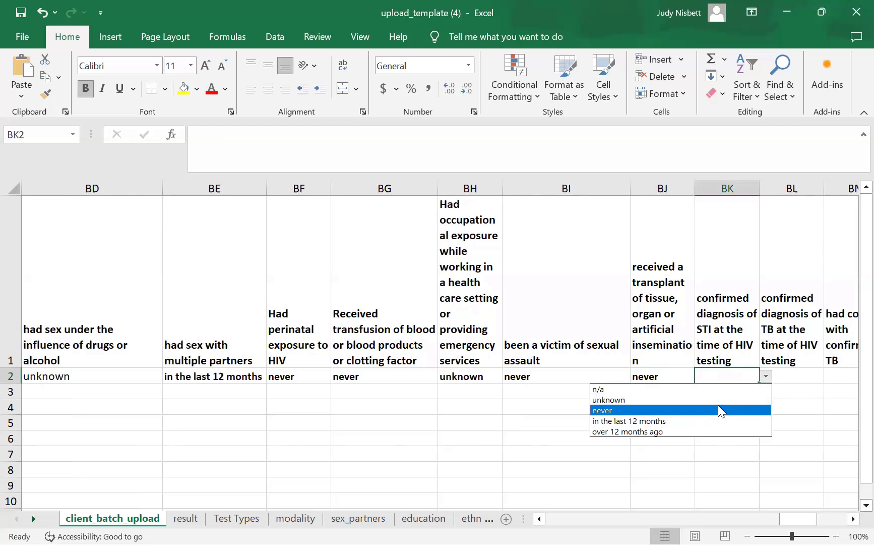
left_click(718, 400)
left_click(820, 376)
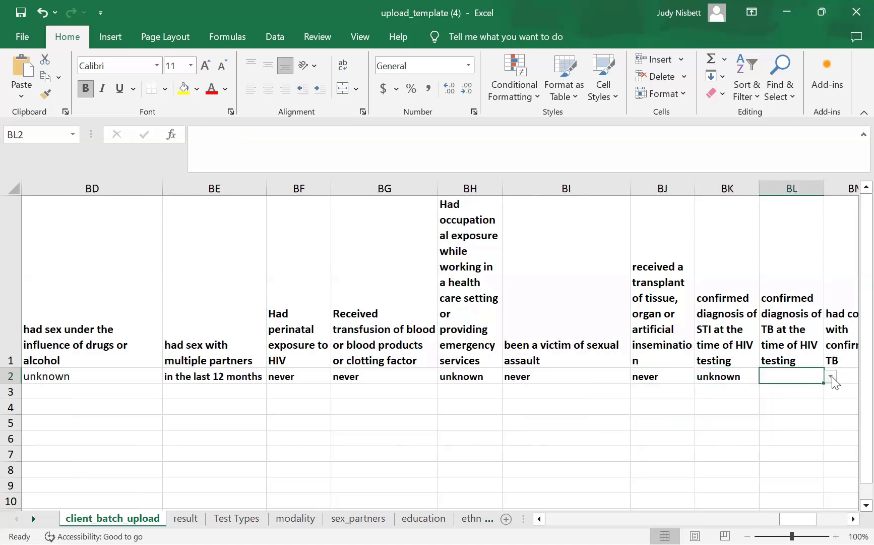
left_click(830, 376)
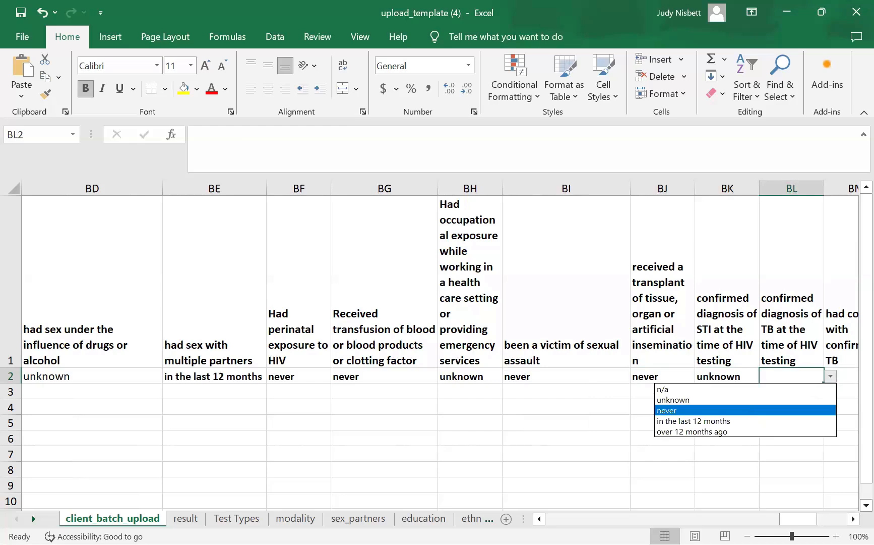
left_click(750, 410)
- Set TB contact to unknown and previously diagnosed with HIV to never
scroll(619, 376, "right", 2)
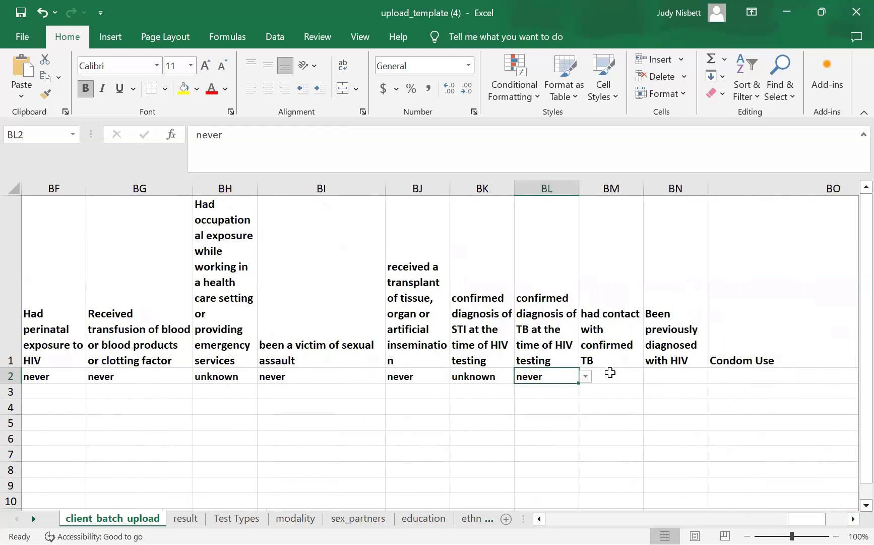
left_click(613, 375)
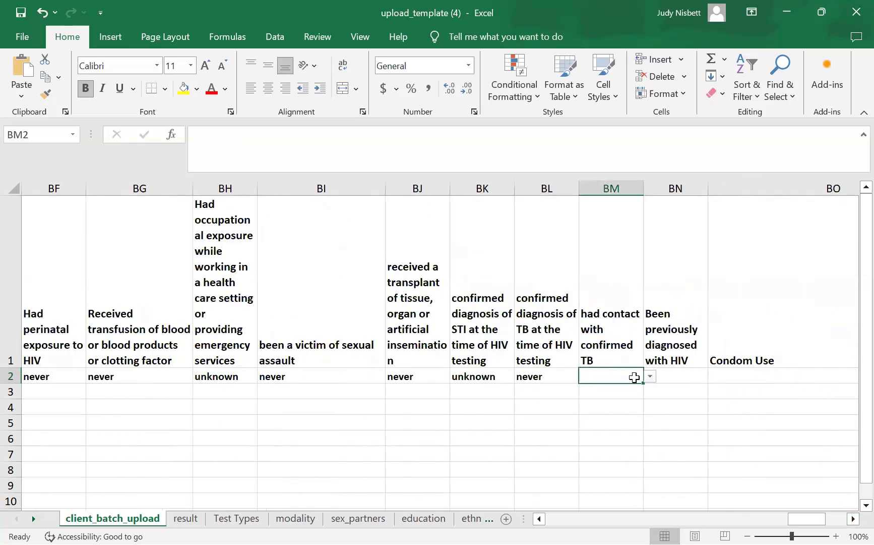
left_click(650, 376)
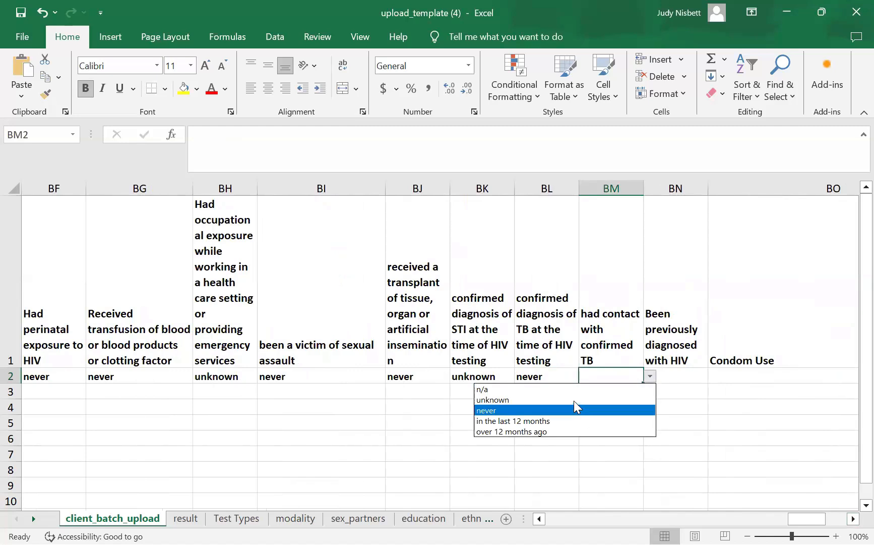
left_click(607, 398)
left_click(690, 376)
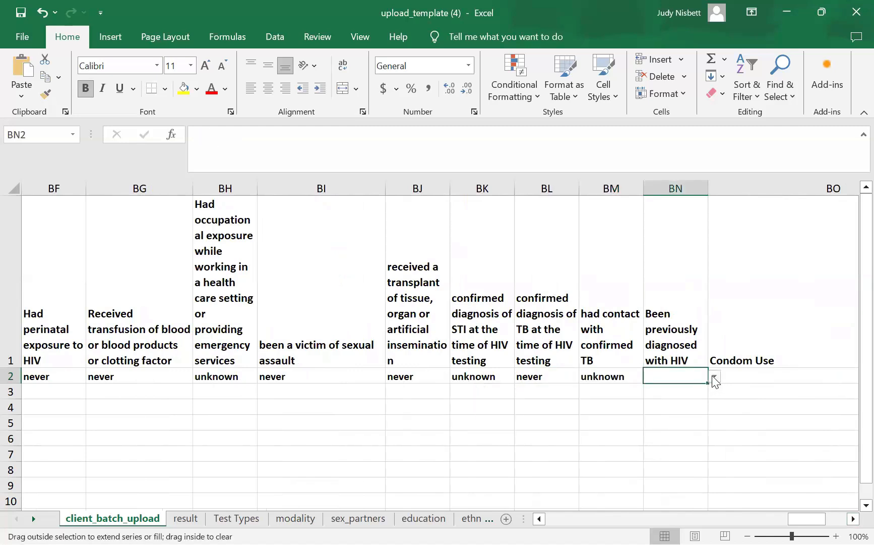
left_click(715, 377)
left_click(649, 410)
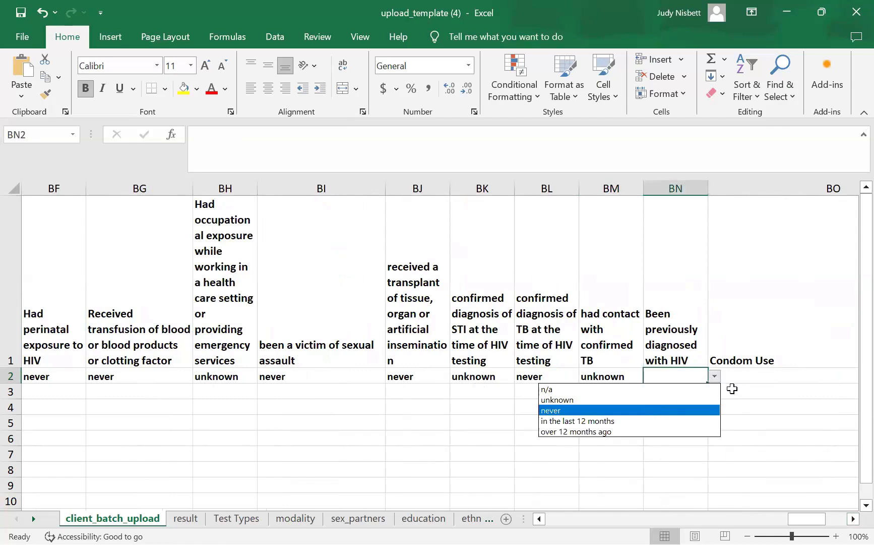
left_click(806, 376)
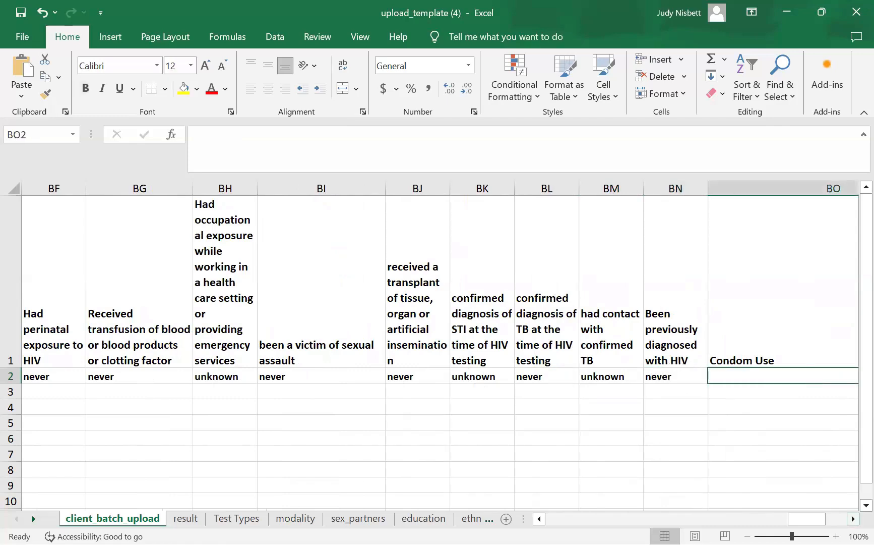
- Set Condom Use to sometimes (more than 40% and less 80%) and incarceration to never
scroll(784, 492, "right", 5)
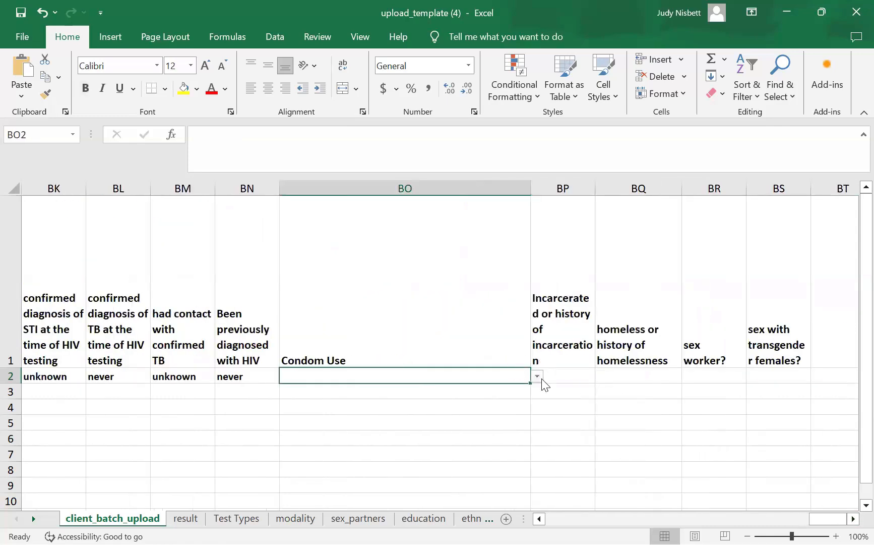
left_click(538, 378)
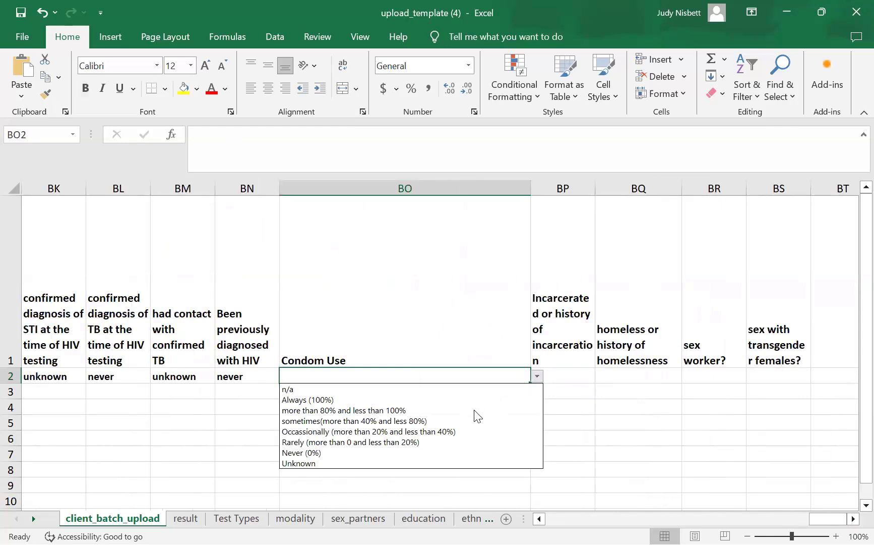
left_click(464, 421)
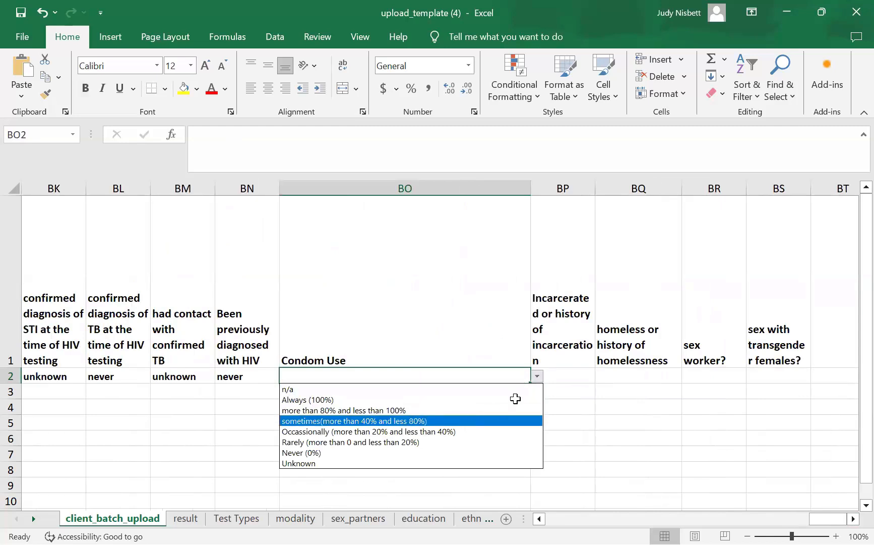
left_click(585, 373)
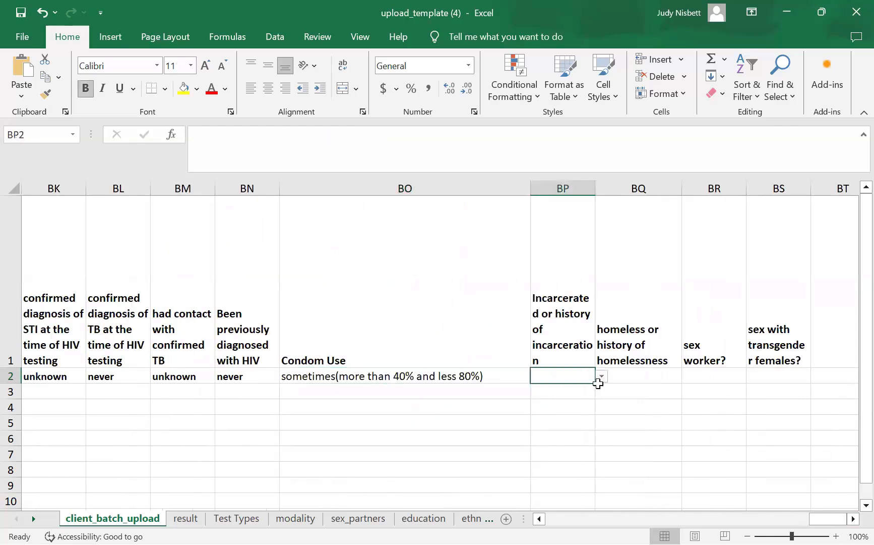
left_click(601, 375)
left_click(591, 378)
left_click(601, 376)
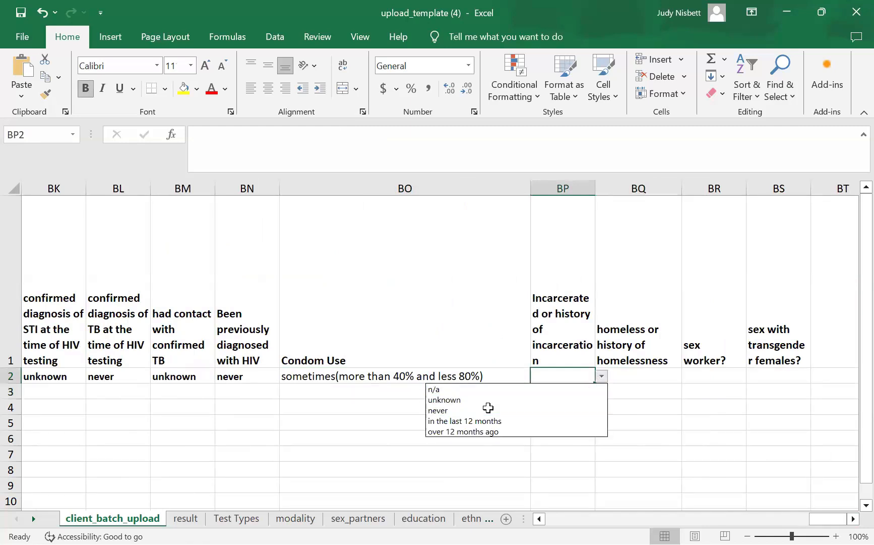
left_click(489, 410)
- Set homelessness, sex worker and transgender-female partners to unknown, then scroll back to column A
left_click(649, 380)
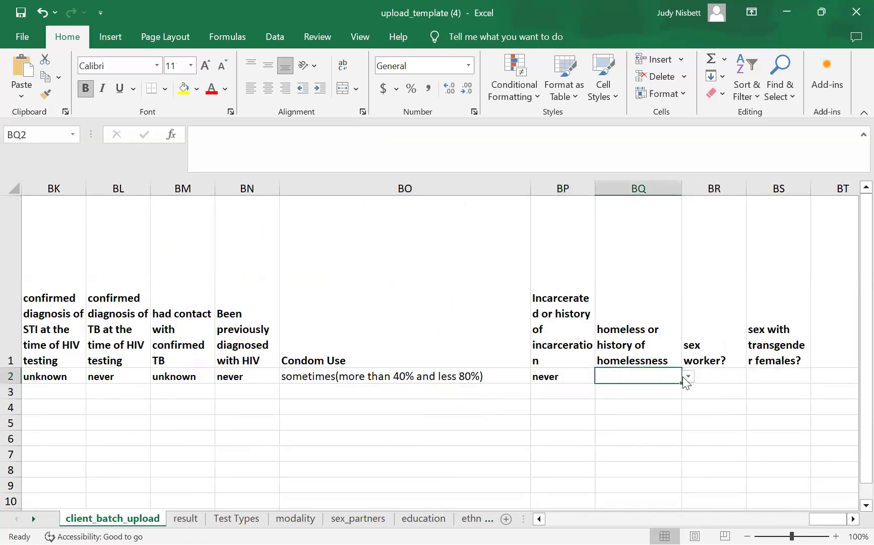
left_click(689, 376)
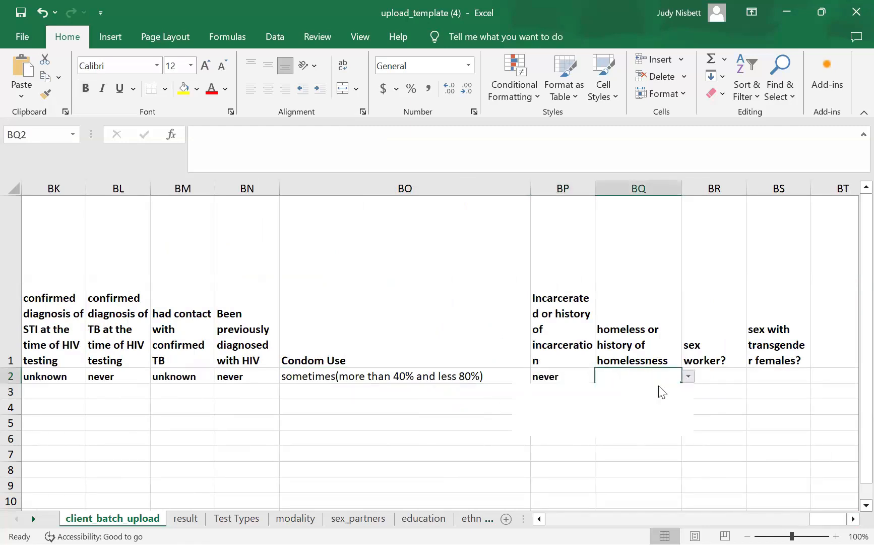
key("Return")
left_click(712, 380)
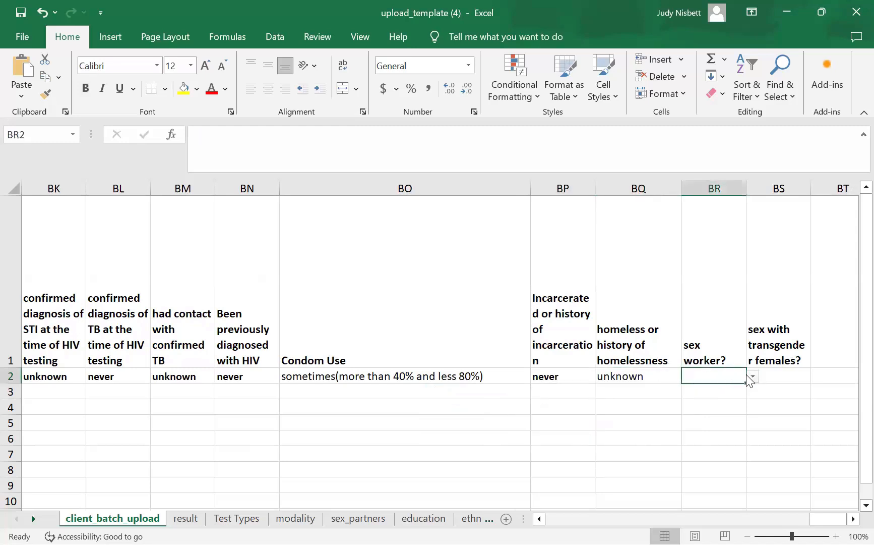
left_click(753, 379)
left_click(648, 398)
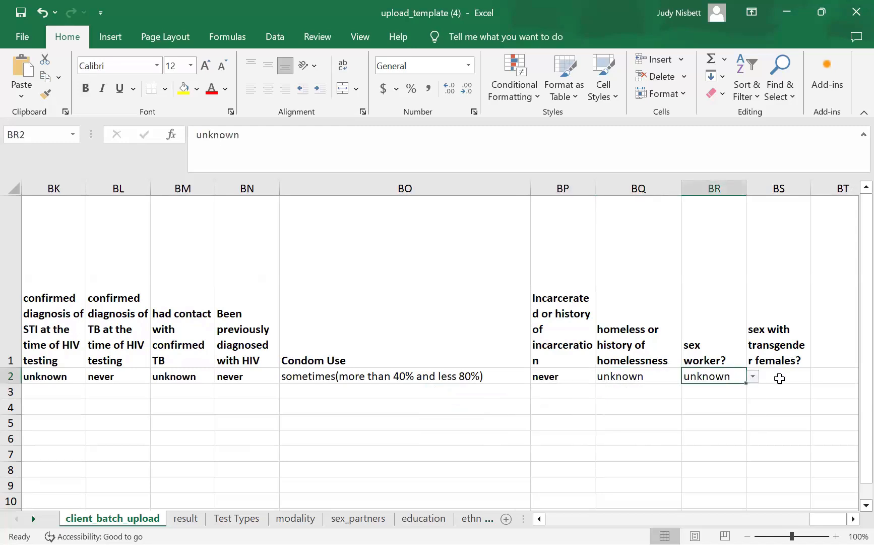
left_click(779, 377)
left_click(816, 379)
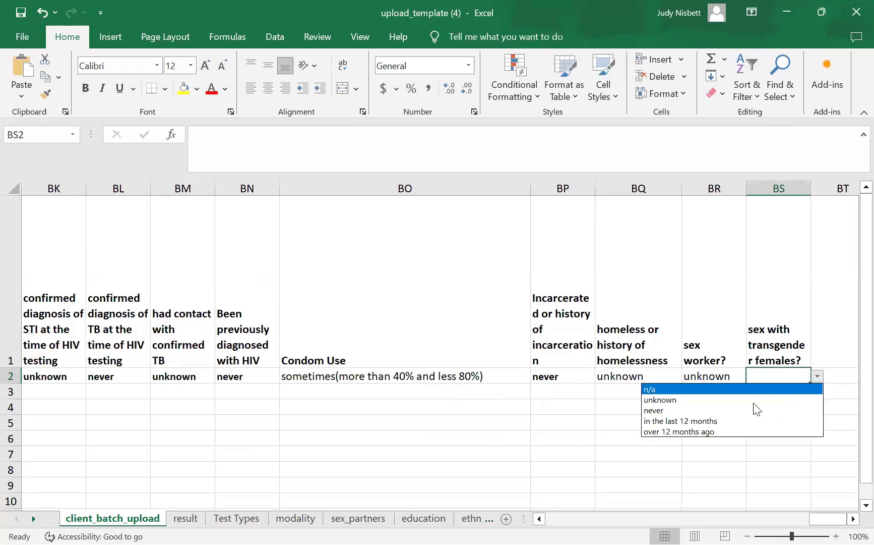
left_click(750, 399)
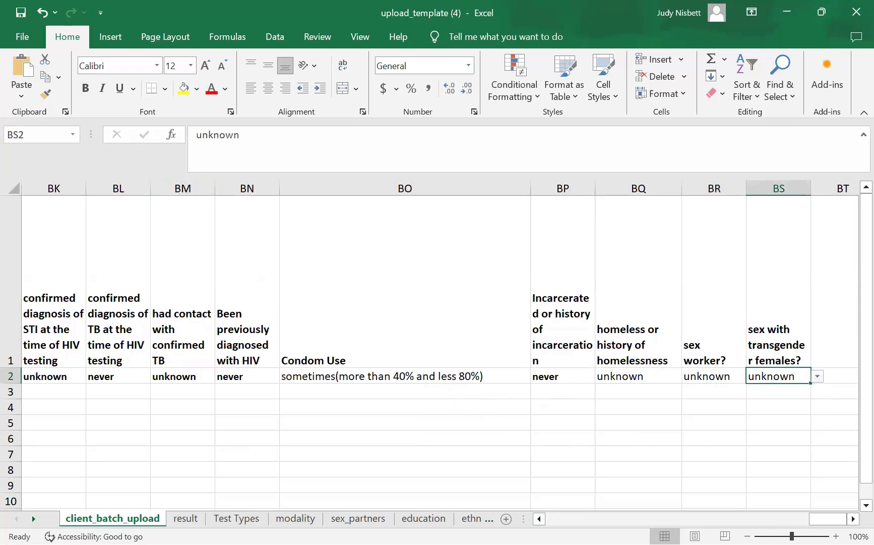
left_click(539, 519)
left_click_drag(539, 518, 539, 519)
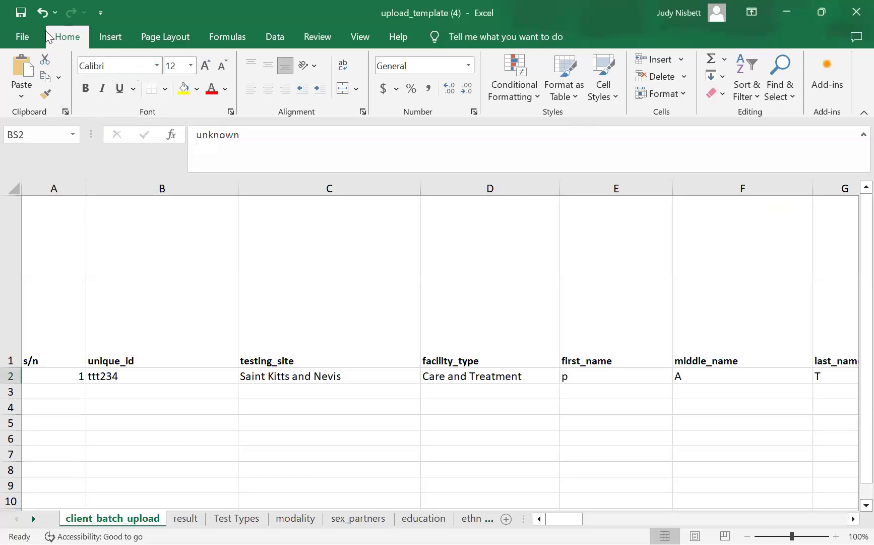
- Start a Save As to Downloads with CSV (Comma delimited) format, then cancel back to Save As
left_click(23, 42)
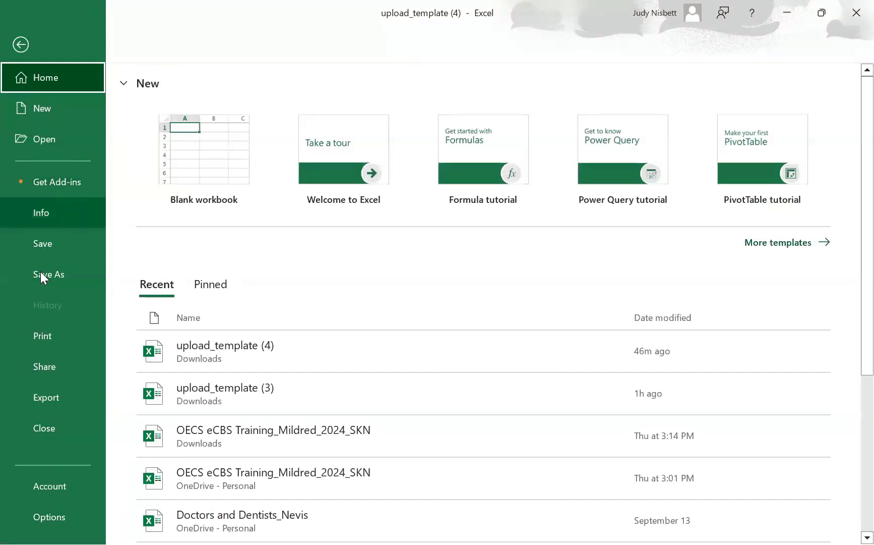
left_click(51, 277)
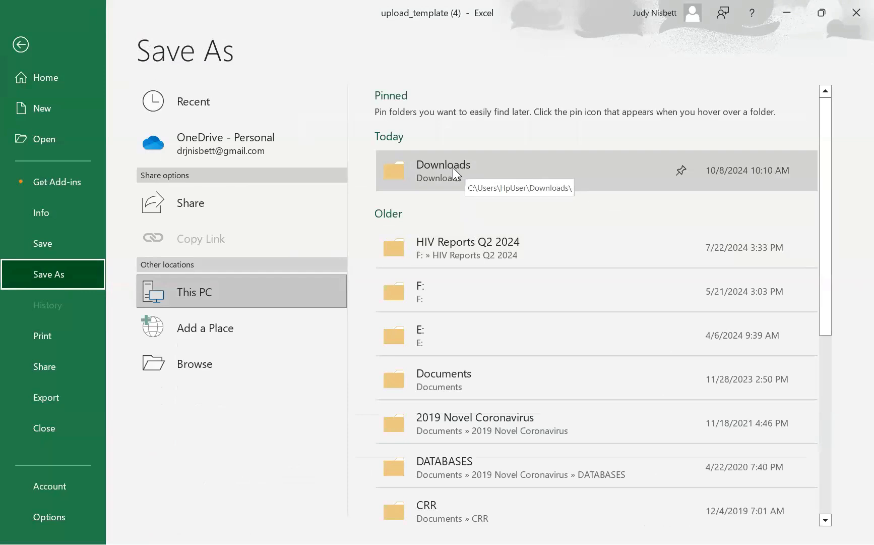
left_click(451, 170)
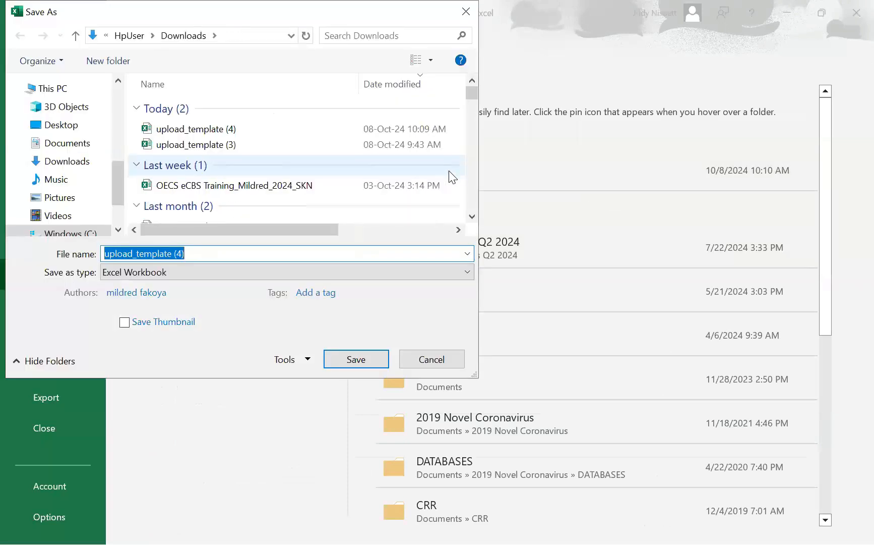
left_click(463, 276)
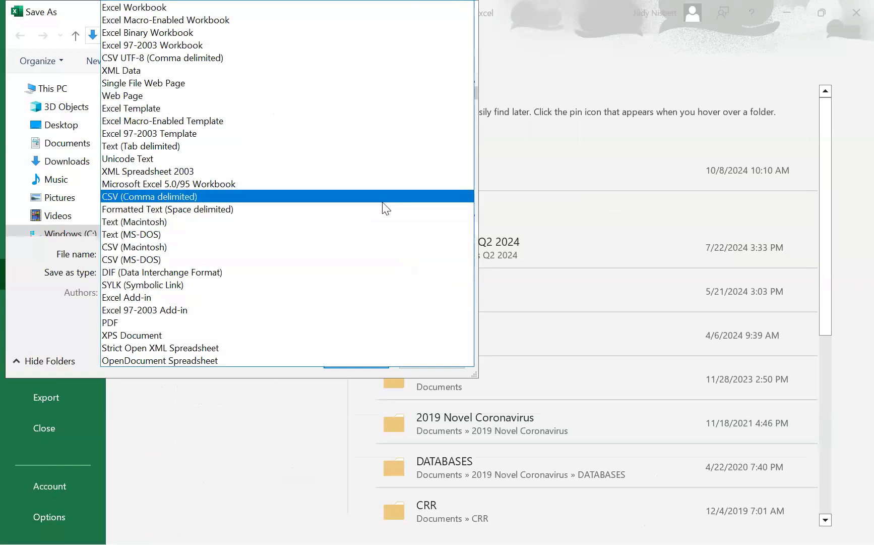
left_click(384, 202)
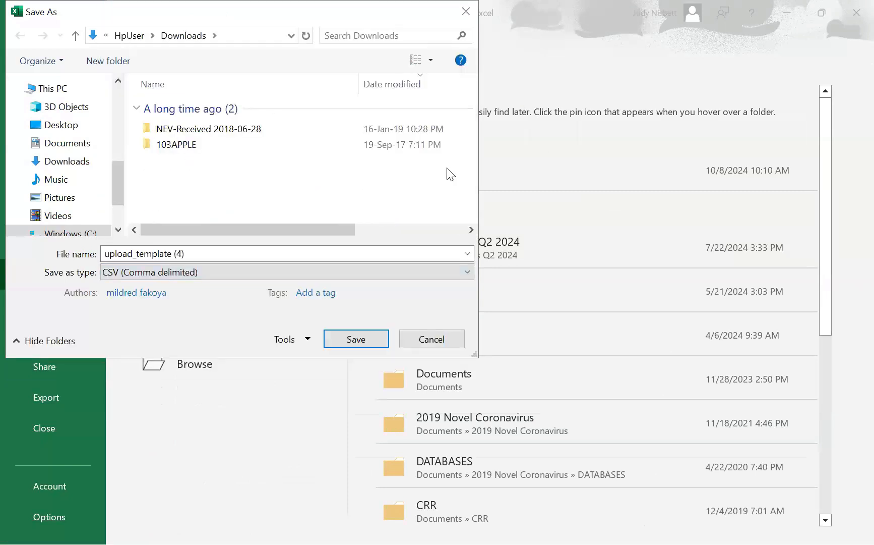
left_click(417, 335)
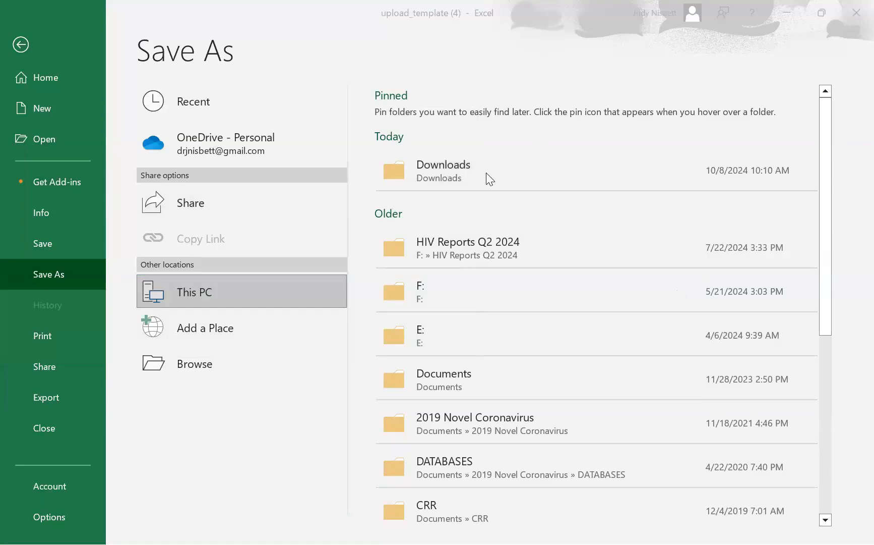
- Save the active sheet to Downloads as CSV UTF-8 upload_template (4), accepting both warnings
left_click(474, 176)
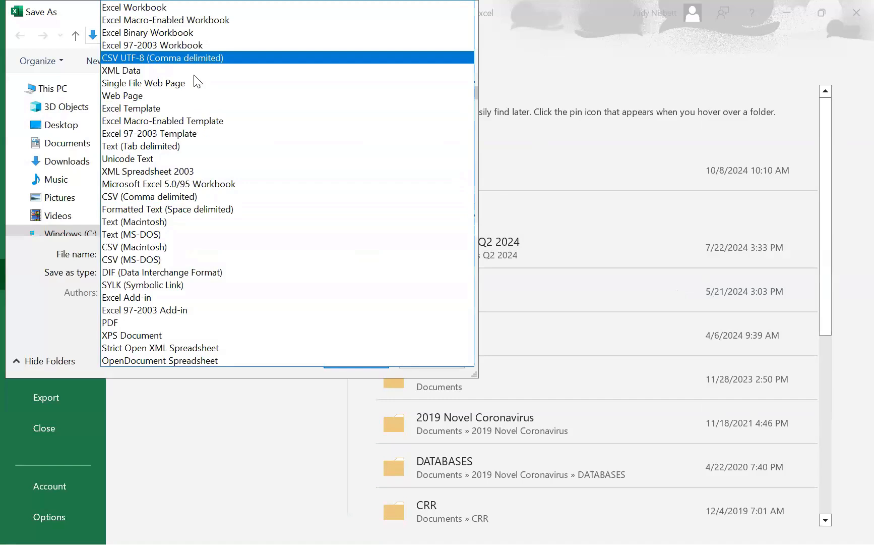
key("Return")
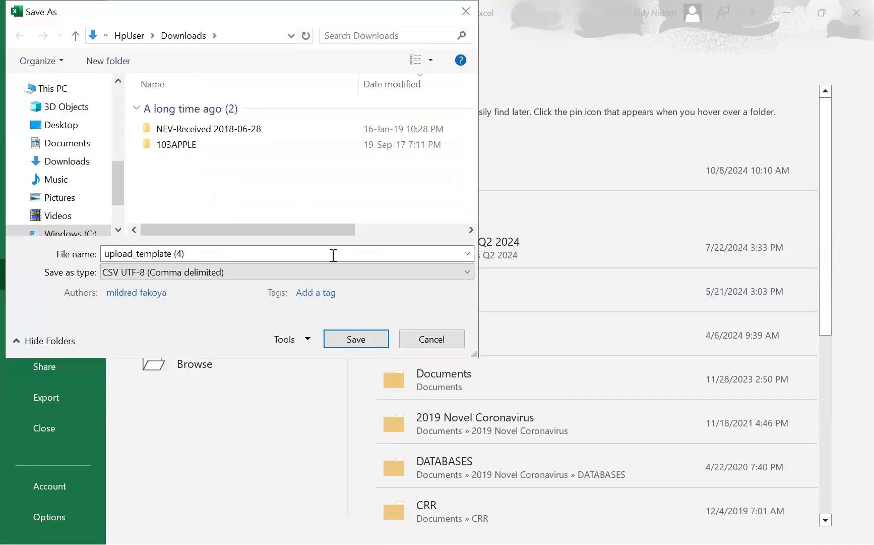
left_click(348, 337)
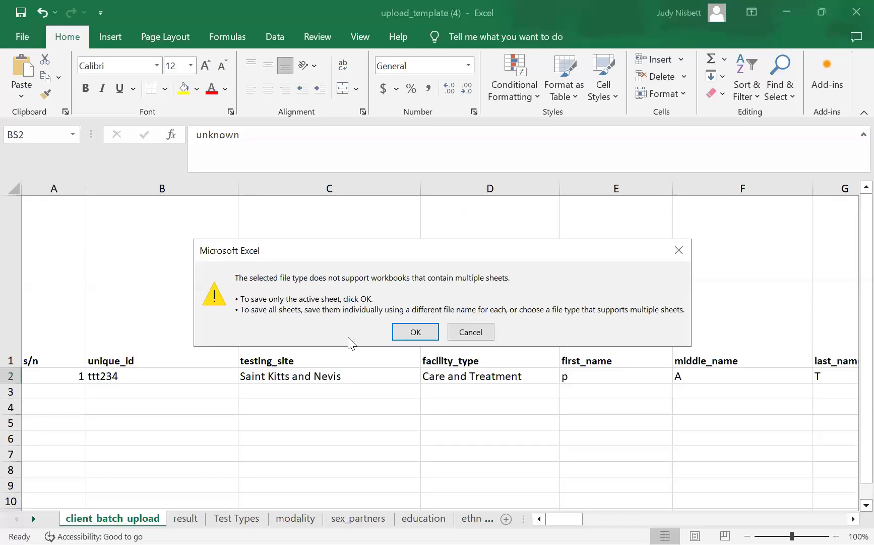
left_click(399, 332)
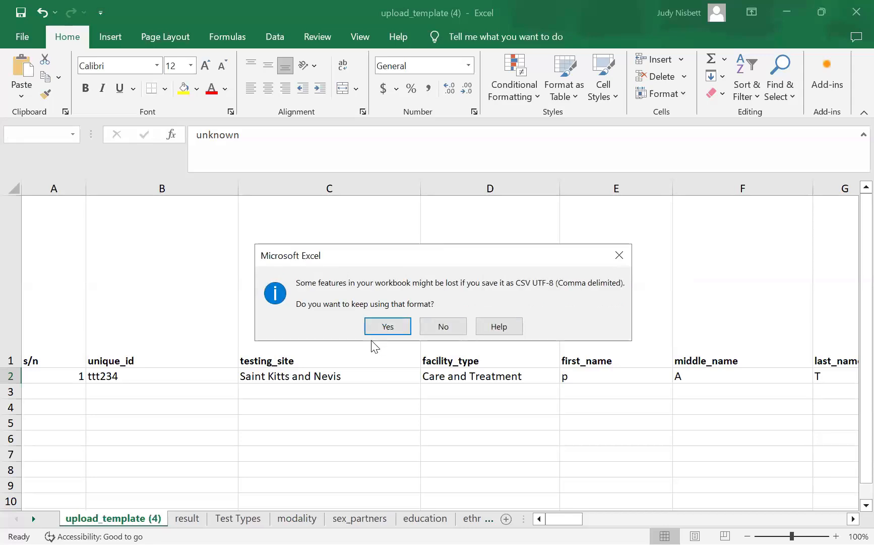
left_click(407, 329)
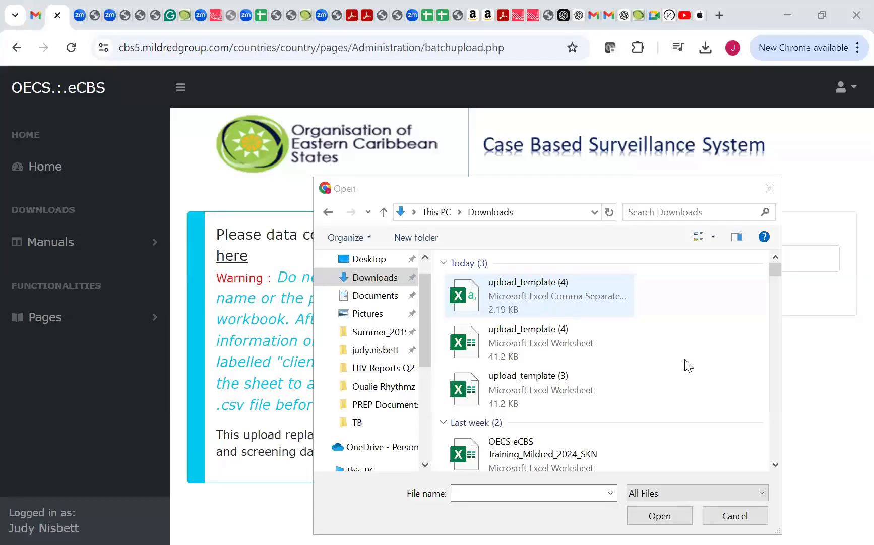
- Upload upload_template (4).csv and scroll through the update messages and day-of-birth error
key("Return")
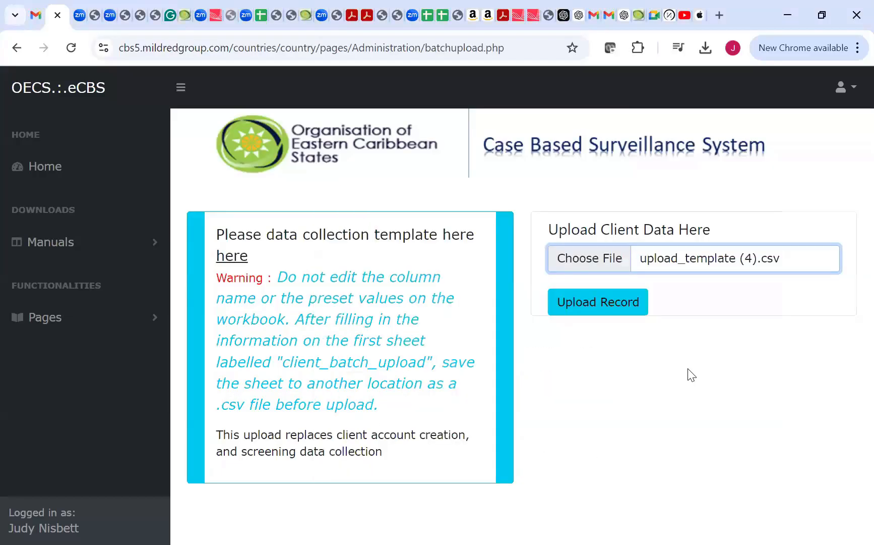
left_click(586, 305)
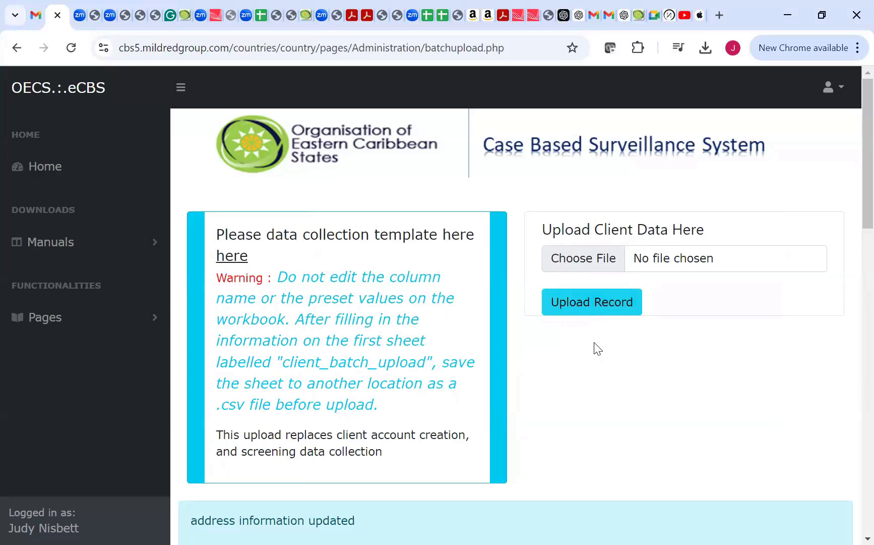
scroll(591, 383, "down", 7)
scroll(590, 378, "down", 10)
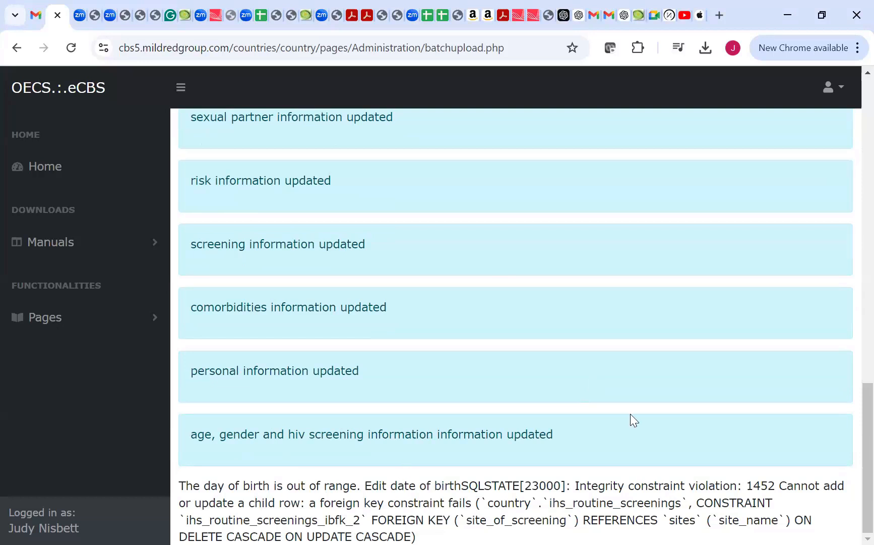
scroll(630, 414, "up", 5)
scroll(756, 335, "up", 7)
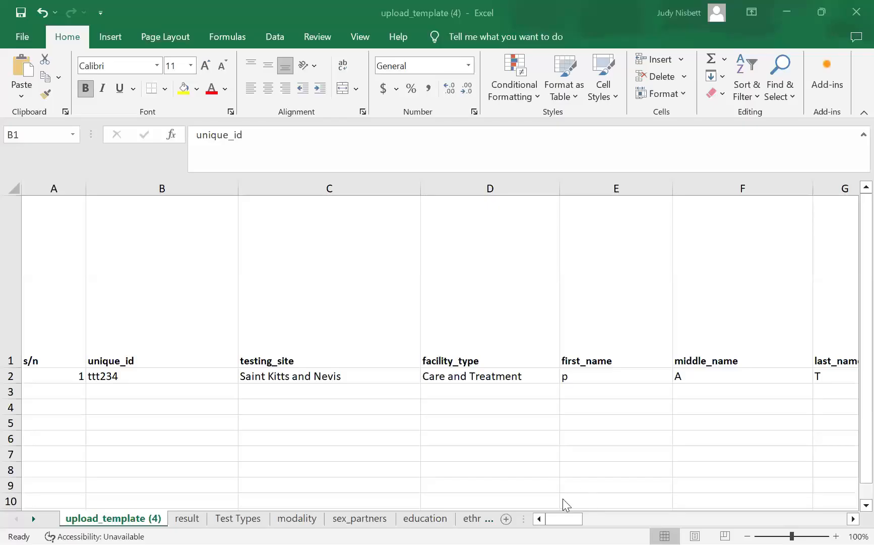
- Scroll the Excel sheet, then switch to Chrome showing the eCBS Case Based Surveillance home page
scroll(528, 507, "down", 1)
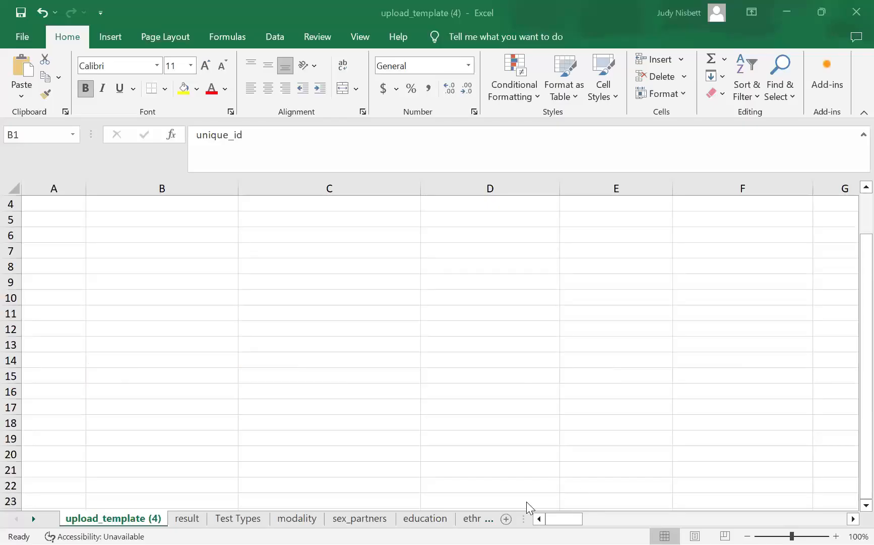
scroll(528, 507, "up", 1)
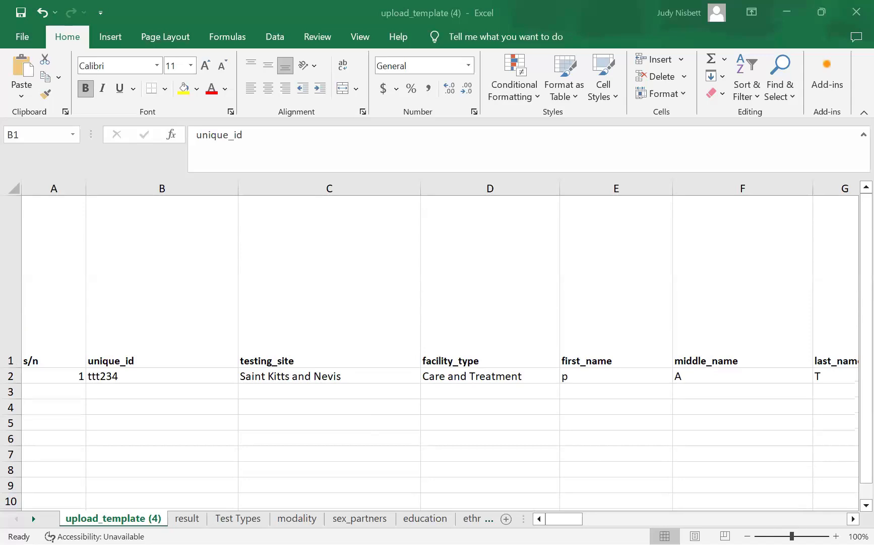
left_click(854, 518)
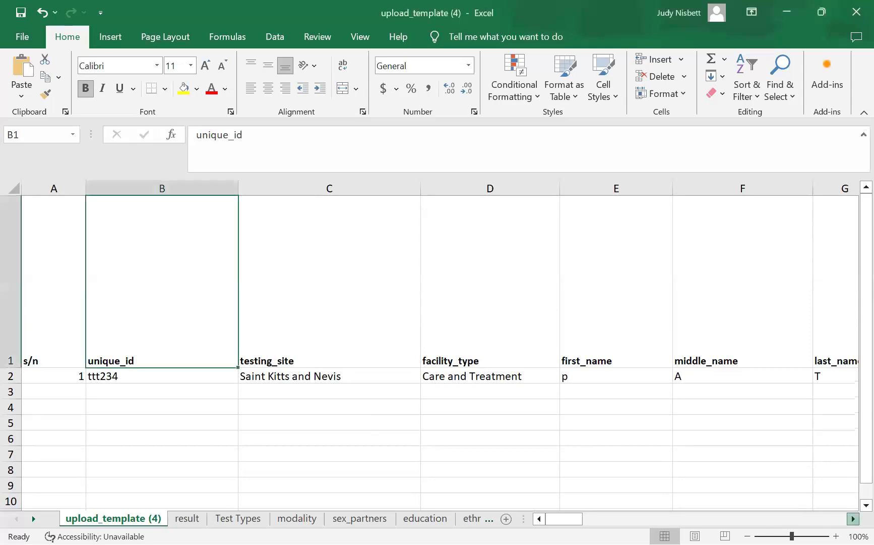
scroll(441, 353, "right", 10)
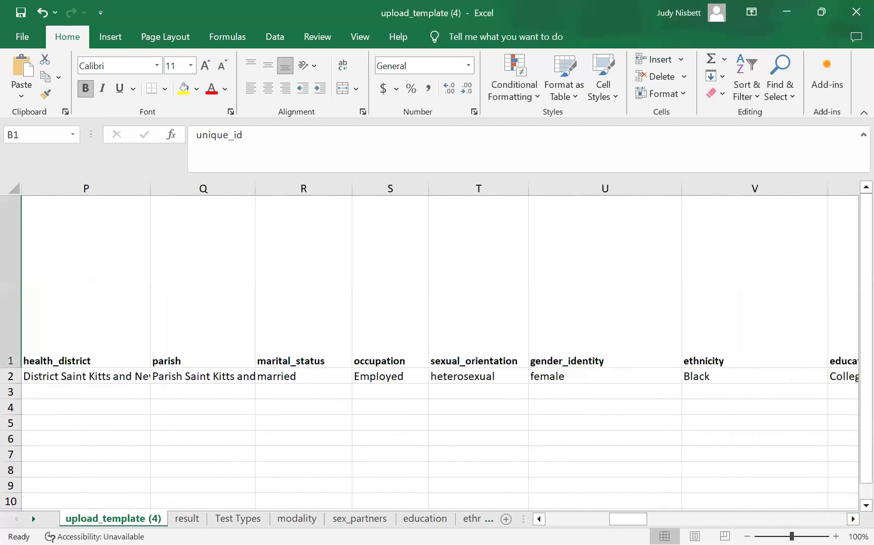
scroll(442, 353, "right", 3)
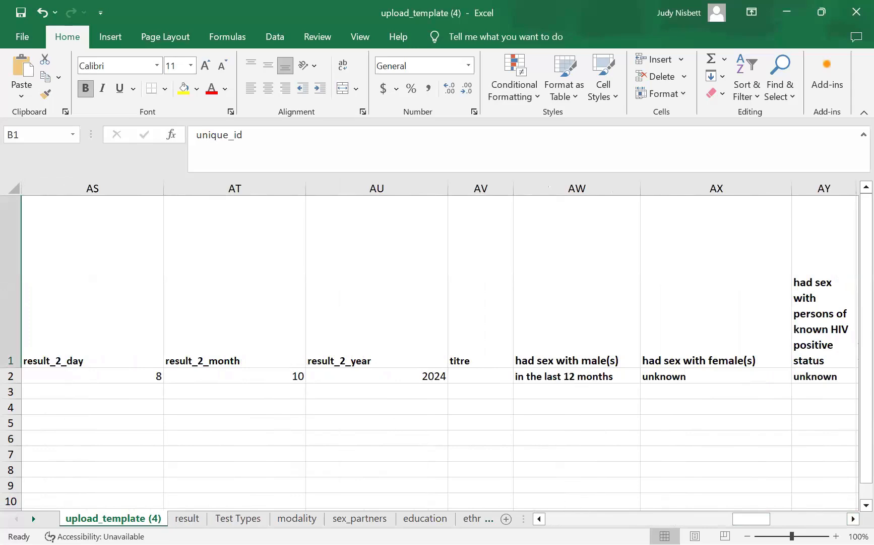
left_click(539, 518)
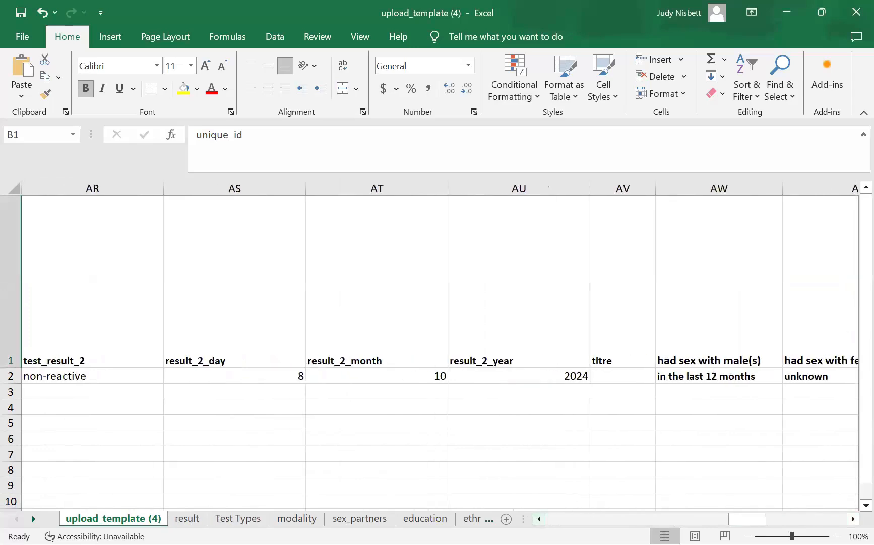
left_click(539, 518)
left_click(539, 518)
left_click(539, 519)
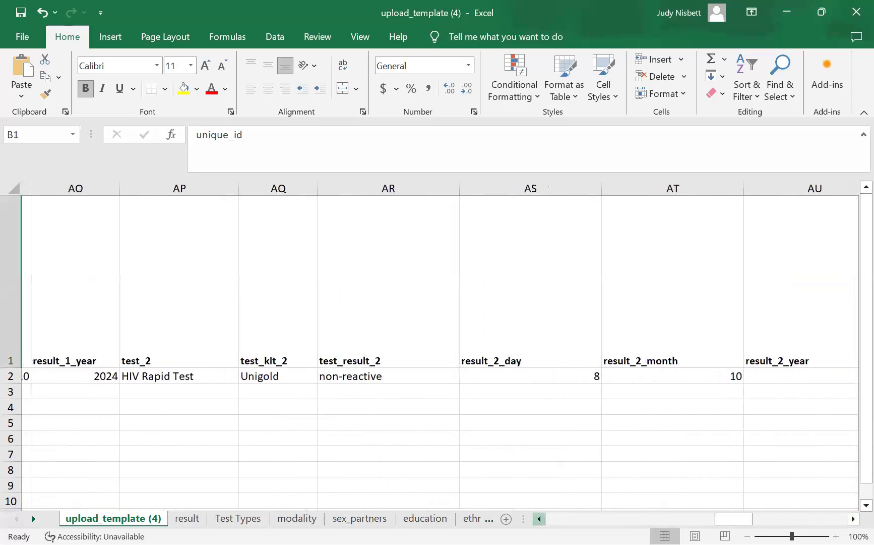
left_click(539, 519)
left_click(539, 518)
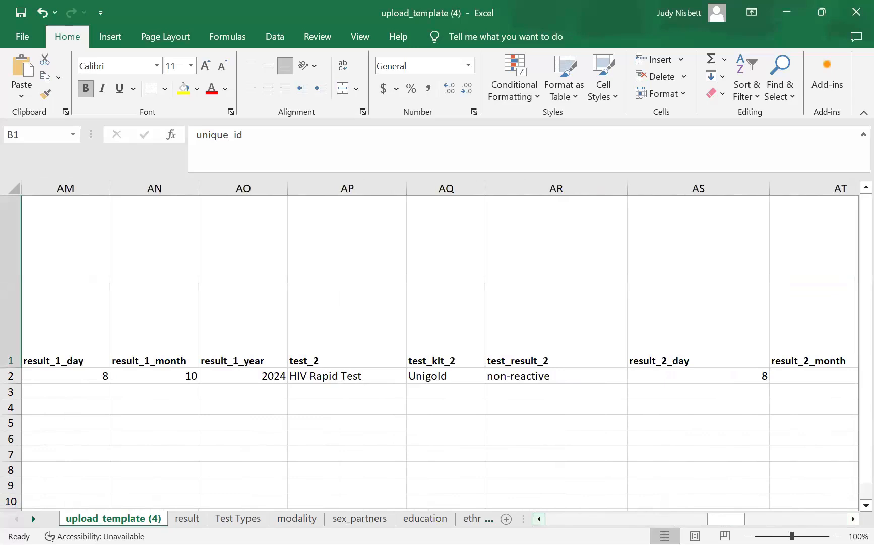
left_click(539, 519)
left_click(539, 519)
left_click(539, 518)
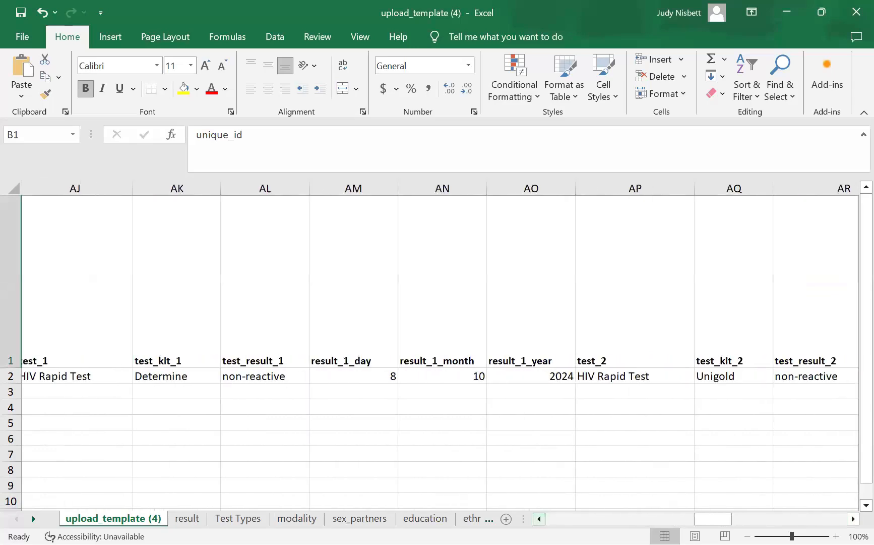
left_click(539, 519)
left_click(539, 518)
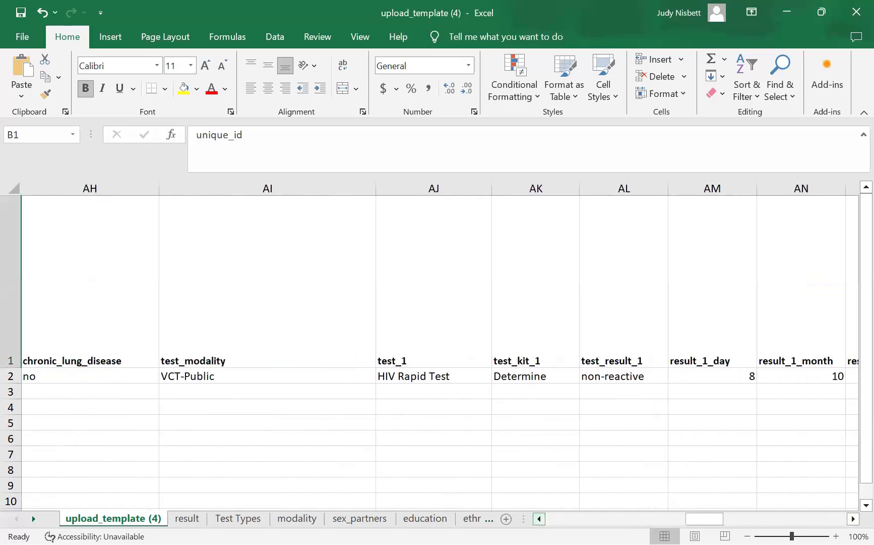
left_click(540, 519)
left_click(539, 518)
left_click(539, 518)
left_click(539, 519)
left_click(539, 518)
left_click(539, 518)
left_click(539, 518)
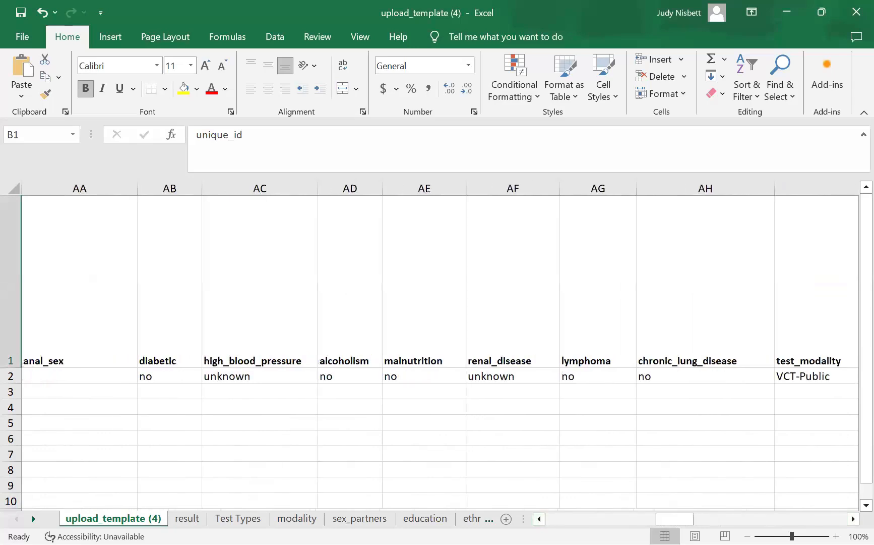
left_click(539, 519)
left_click(539, 519)
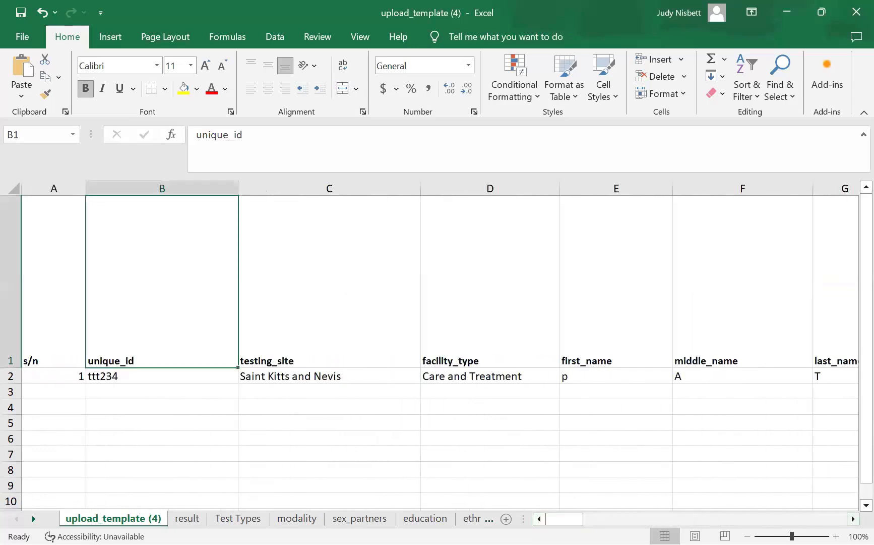
left_click(853, 519)
left_click(854, 519)
left_click(854, 519)
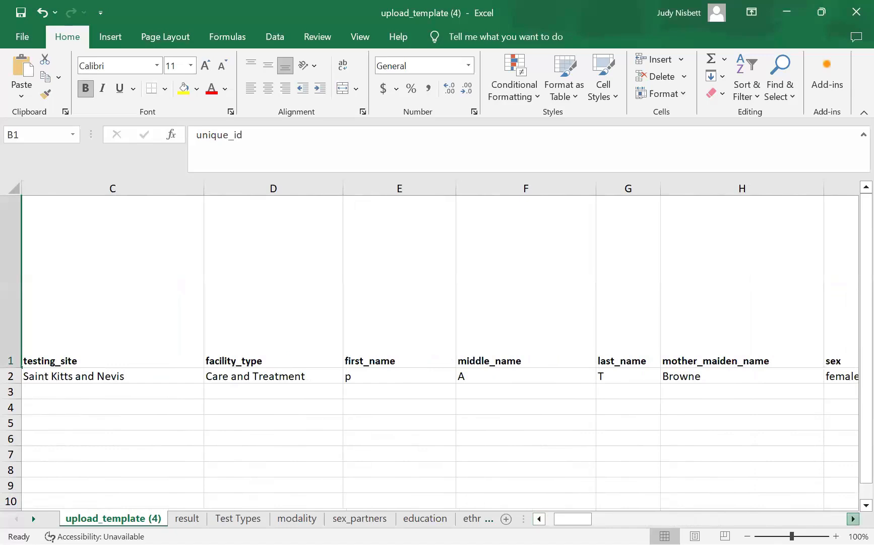
left_click(854, 519)
left_click(853, 519)
left_click(853, 518)
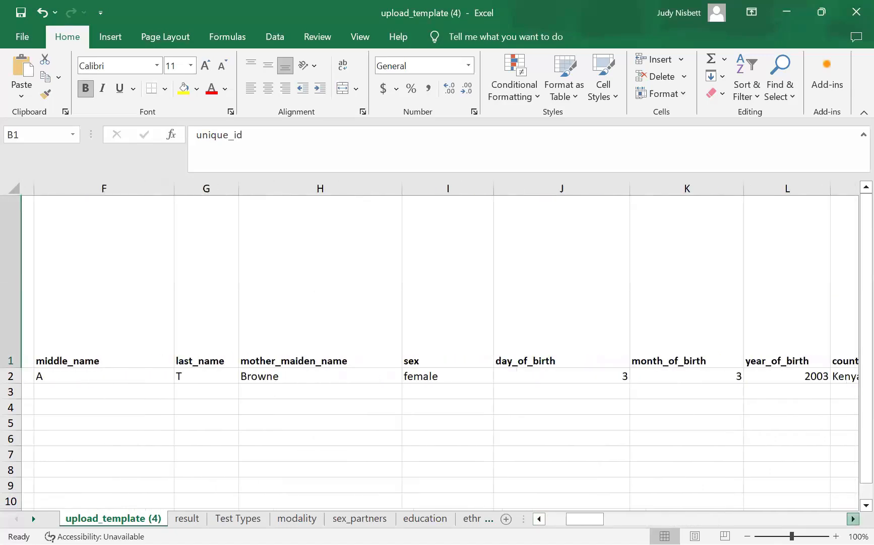
left_click(853, 518)
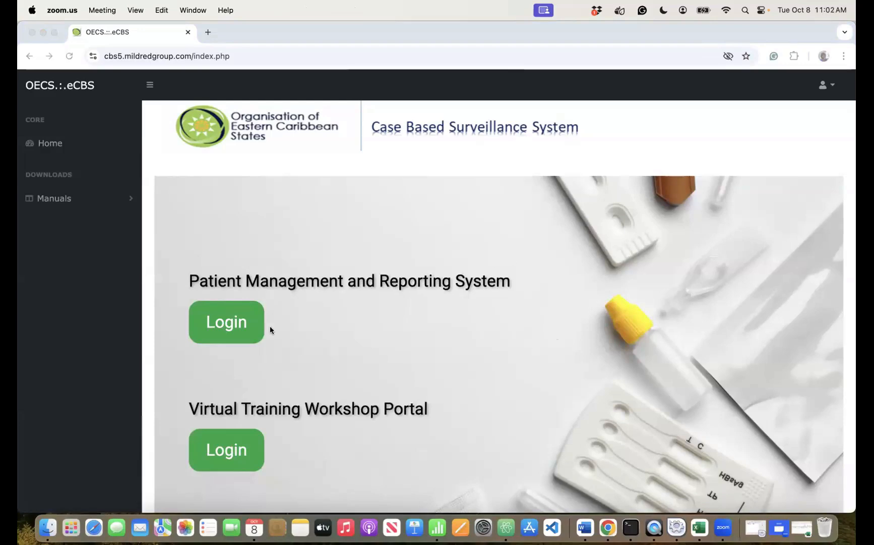
- Log in to Patient Management and Reporting System with the test account's email and password
left_click(229, 321)
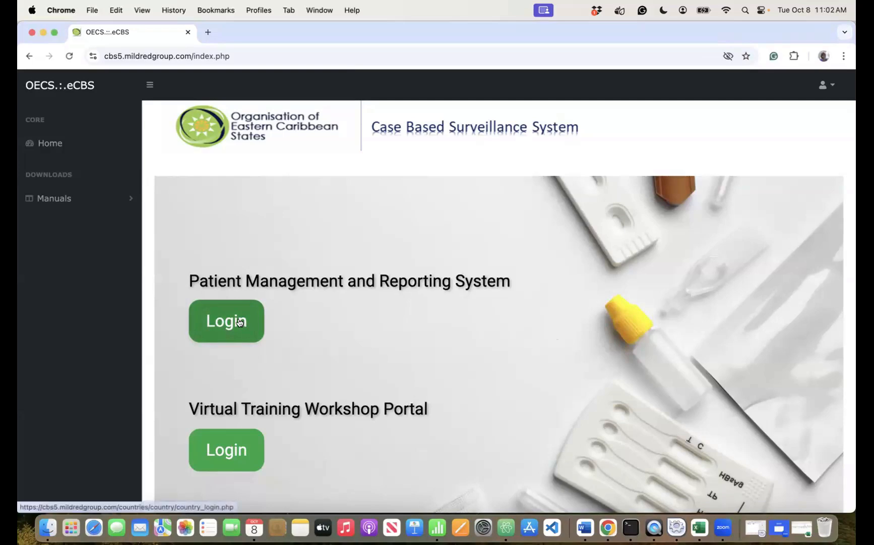
left_click(240, 322)
left_click(415, 250)
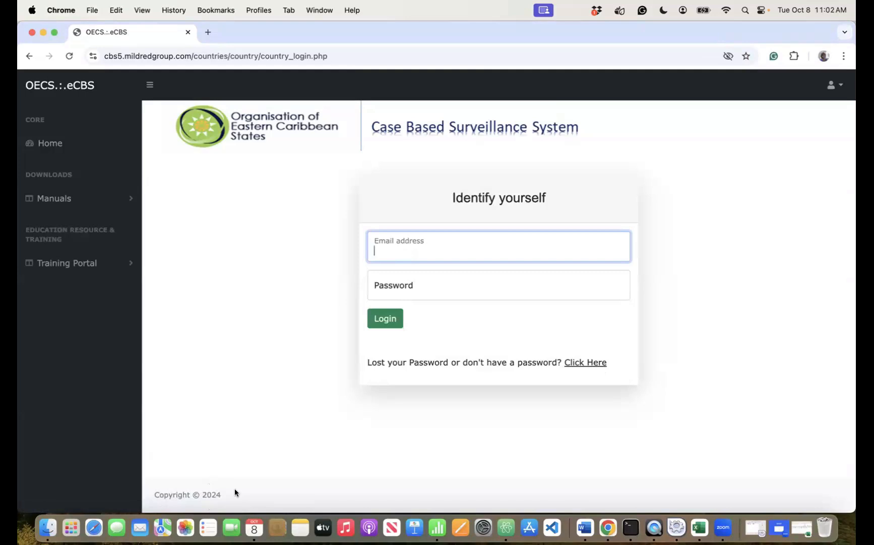
type("test@test.com")
key("Tab")
type("test")
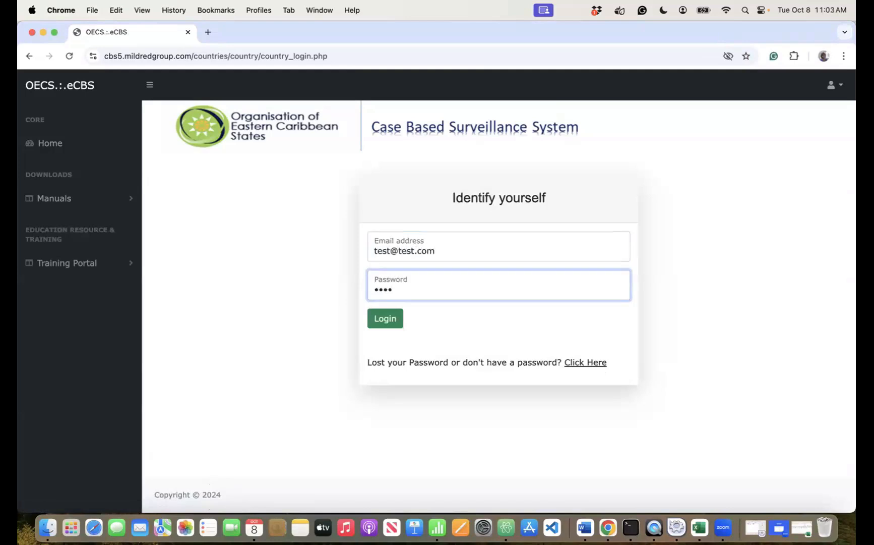
key("BackSpace")
key("BackSpace")
key("BackSpace")
key("BackSpace")
type("test")
left_click(389, 322)
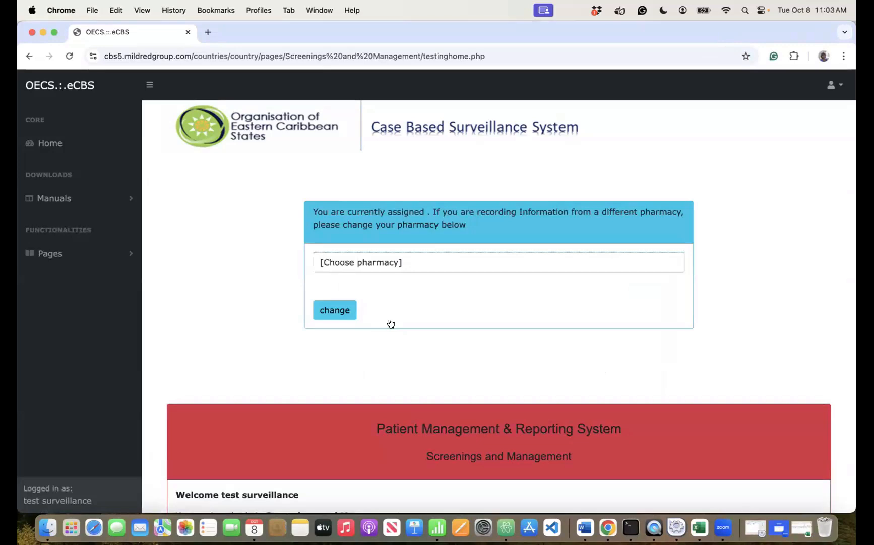
- Open General Population Counselling & Testing > Request Release of Client's File
left_click(75, 258)
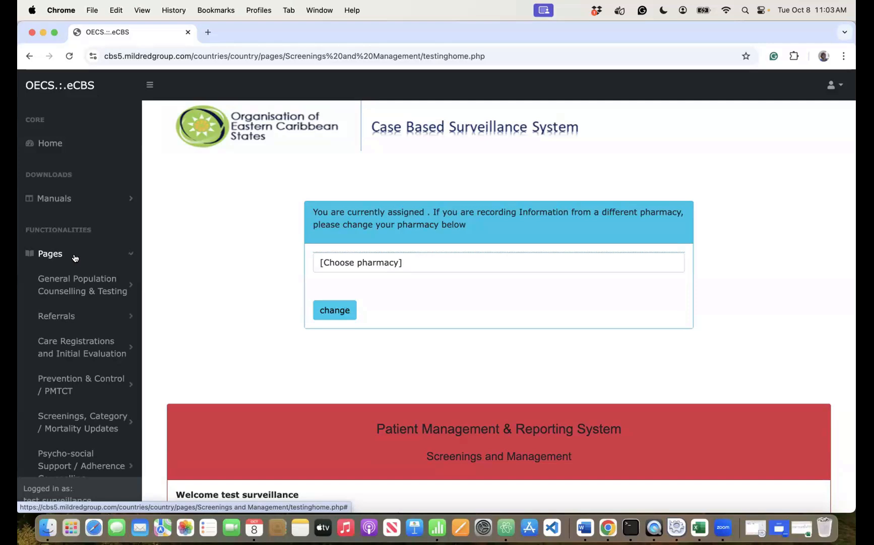
left_click(80, 286)
left_click(94, 353)
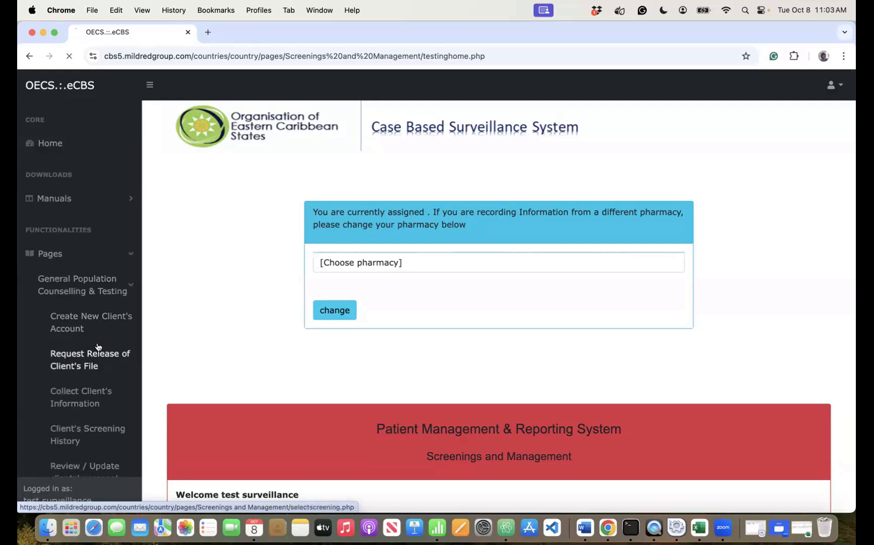
- Set the record access date to 8 October 2024
left_click(342, 343)
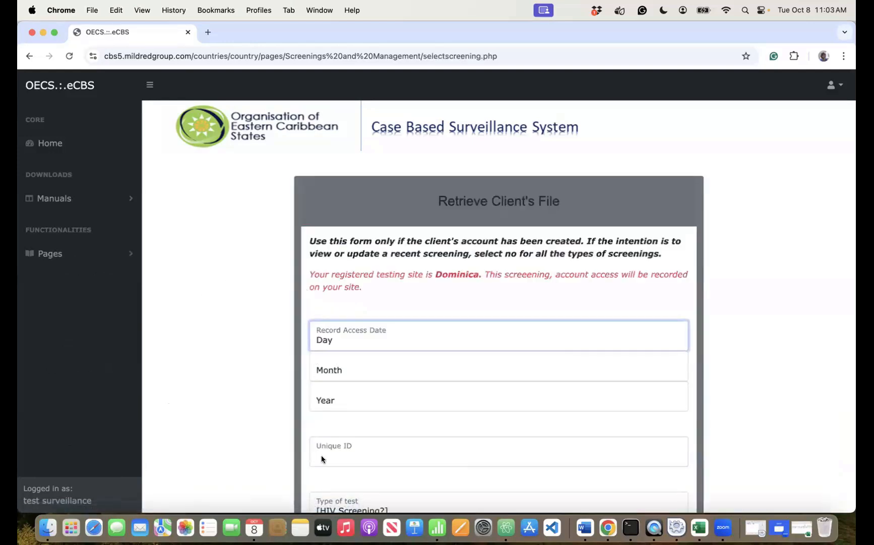
type("8")
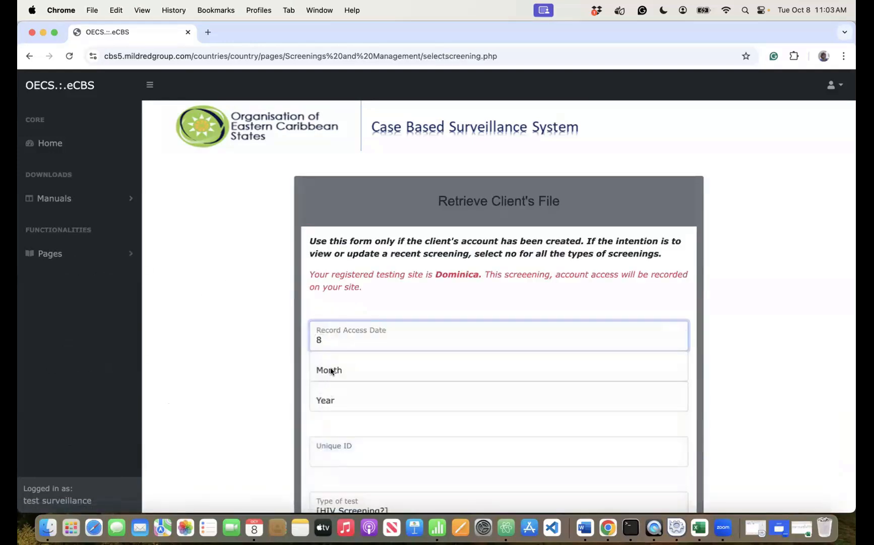
left_click(330, 372)
key("space")
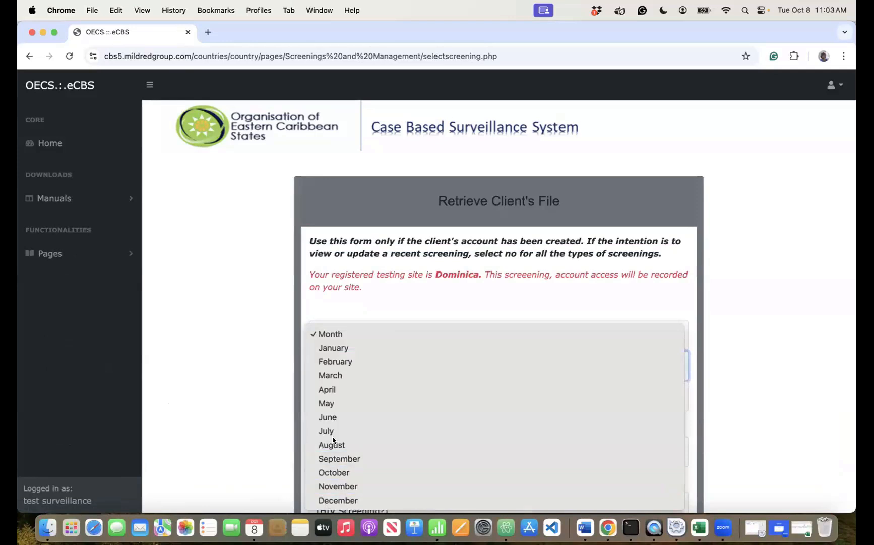
left_click(334, 470)
left_click(329, 399)
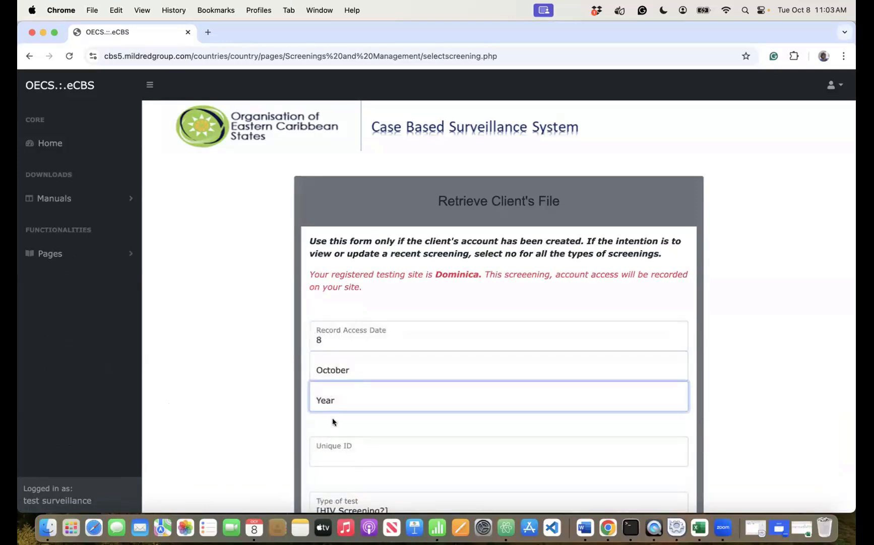
key("space")
left_click(333, 419)
- Enter the client's unique ID, submit the release request and confirm it
left_click(335, 450)
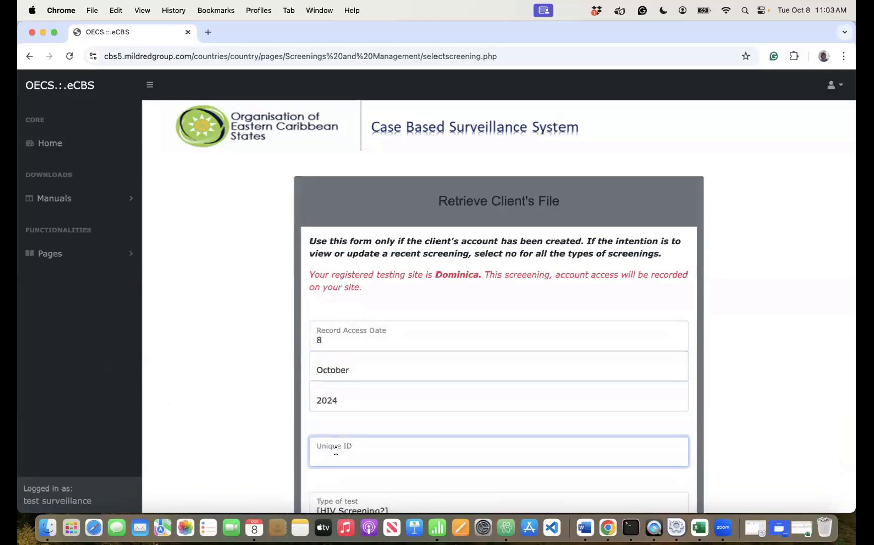
type("ttt234")
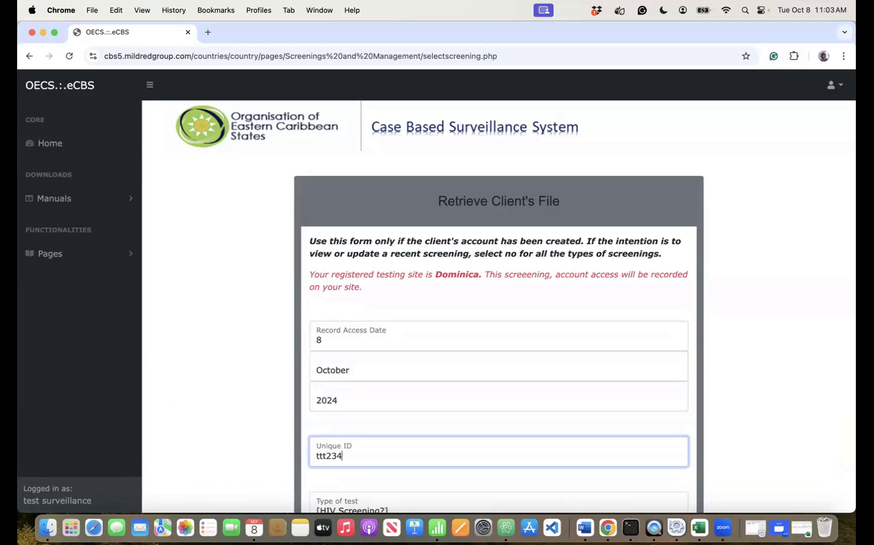
scroll(348, 401, "down", 3)
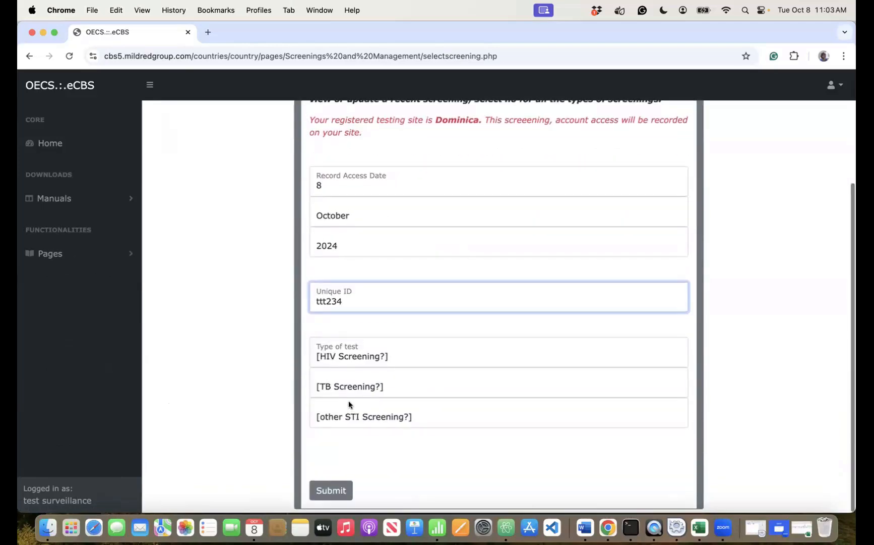
key("Return")
key("Return")
left_click(50, 253)
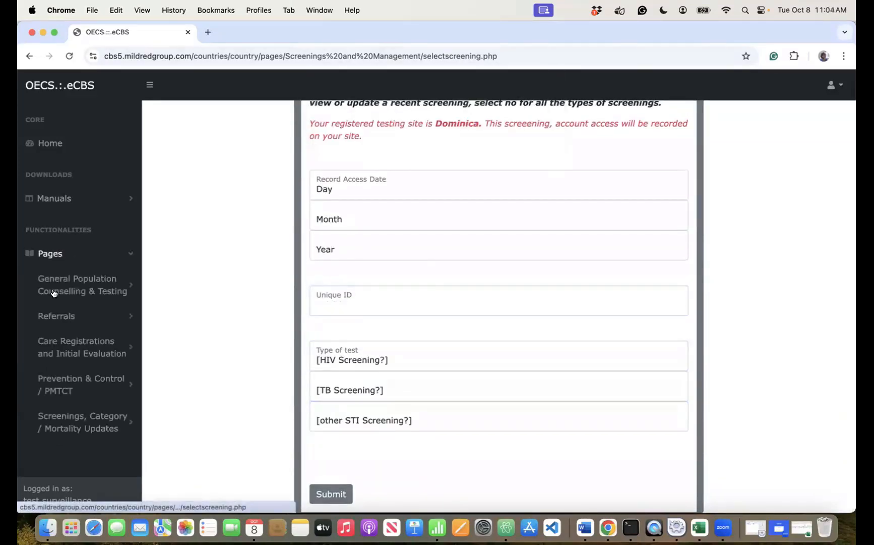
- Open the retrieved client record and scroll to inspect the 08-October-2024 date of birth
left_click(53, 288)
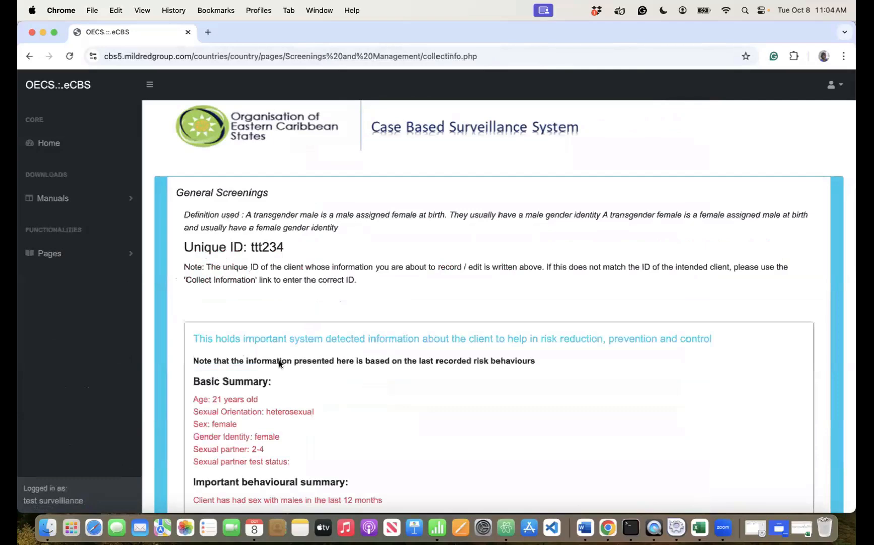
scroll(279, 360, "down", 3)
scroll(345, 412, "down", 10)
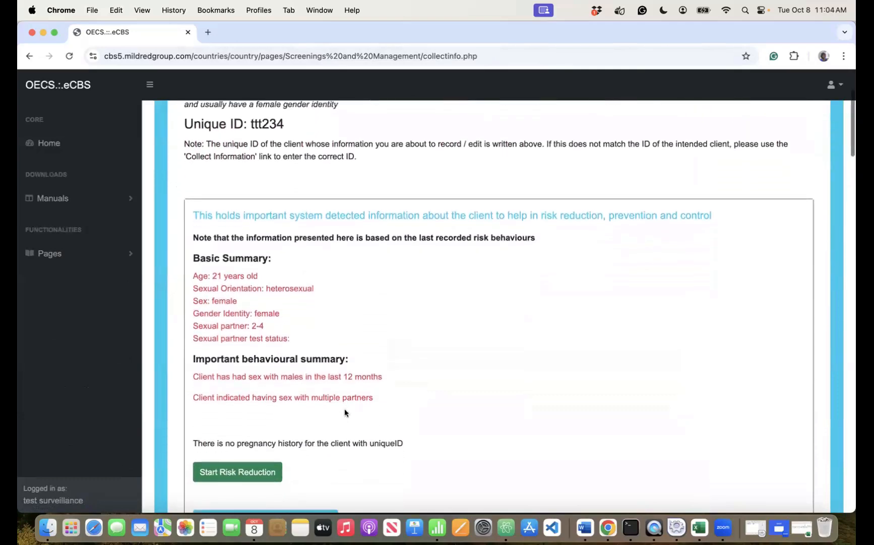
scroll(345, 413, "down", 5)
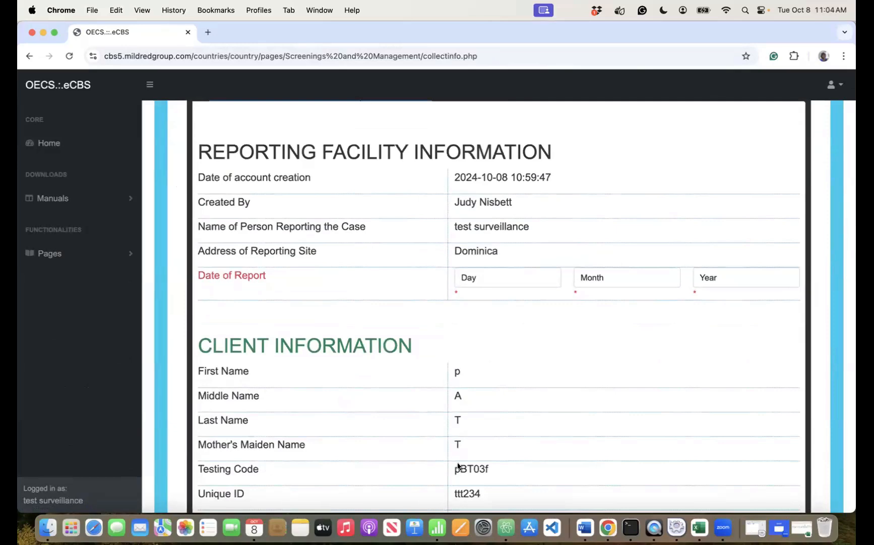
scroll(458, 464, "down", 6)
scroll(458, 462, "down", 6)
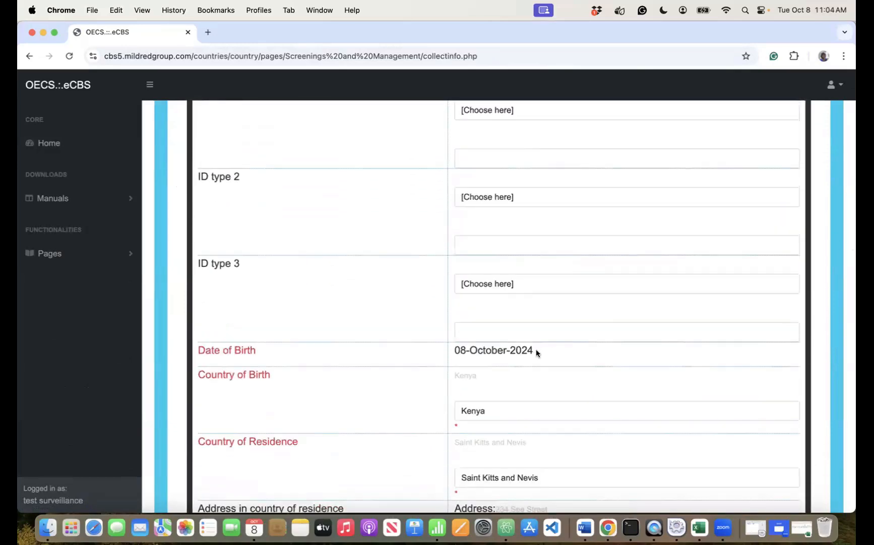
left_click_drag(536, 349, 450, 343)
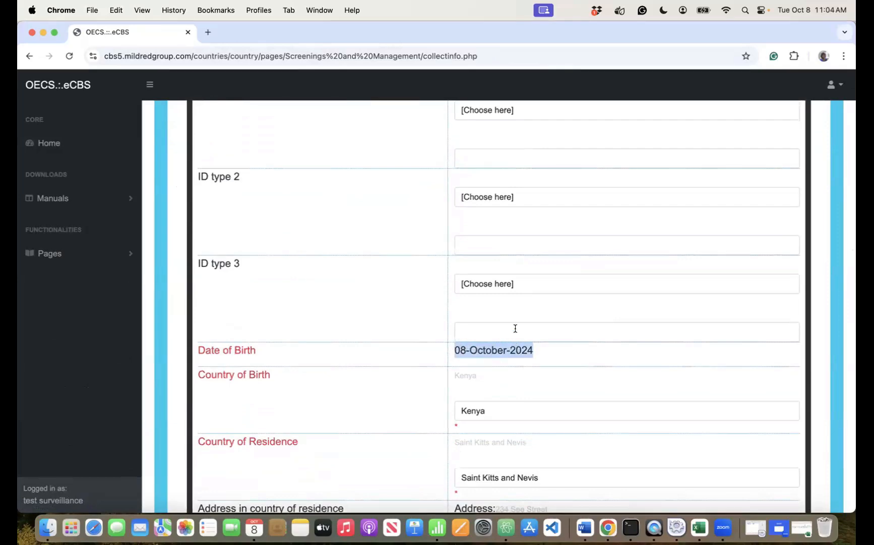
scroll(508, 428, "down", 20)
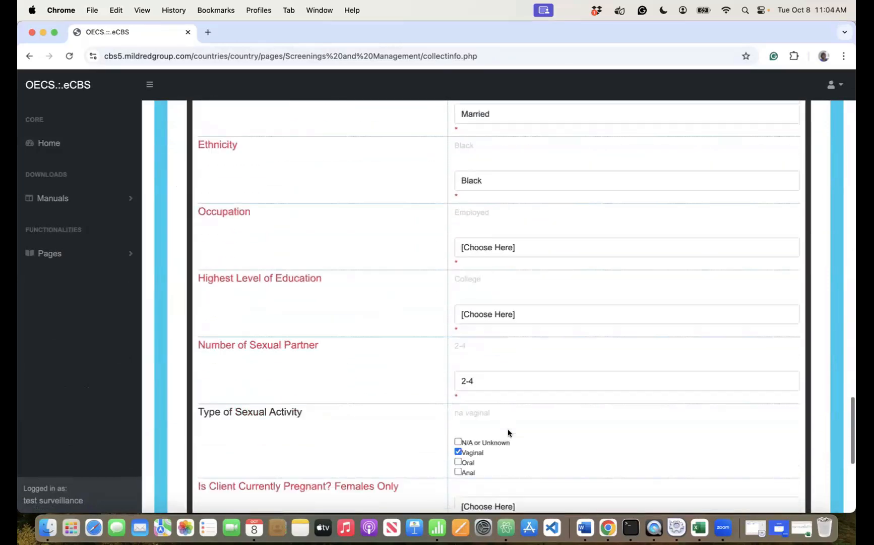
scroll(507, 428, "down", 5)
scroll(508, 428, "up", 20)
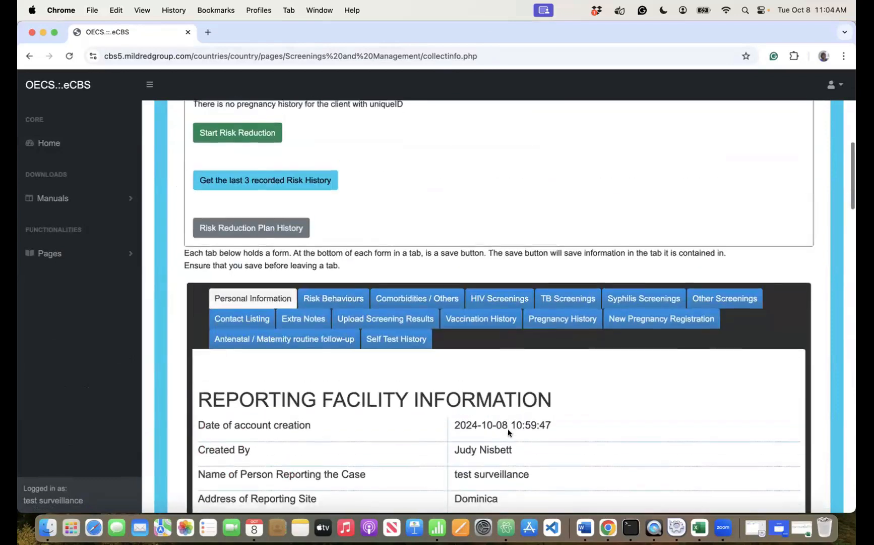
left_click(503, 301)
scroll(508, 404, "down", 2)
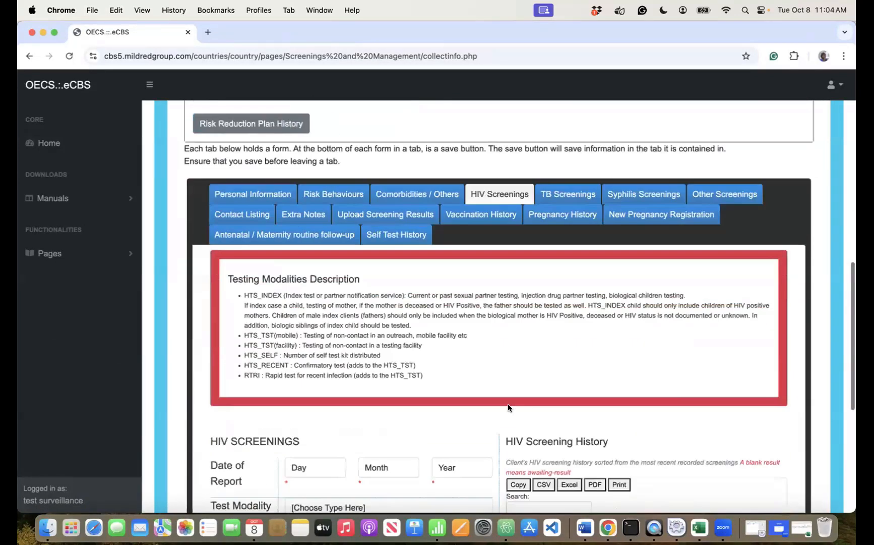
scroll(507, 407, "down", 5)
scroll(508, 429, "up", 3)
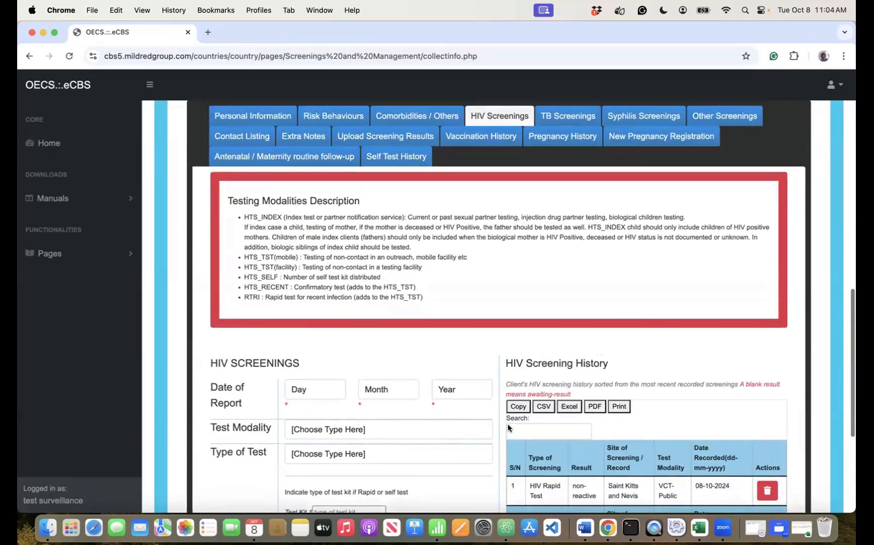
scroll(508, 426, "down", 3)
scroll(508, 426, "up", 4)
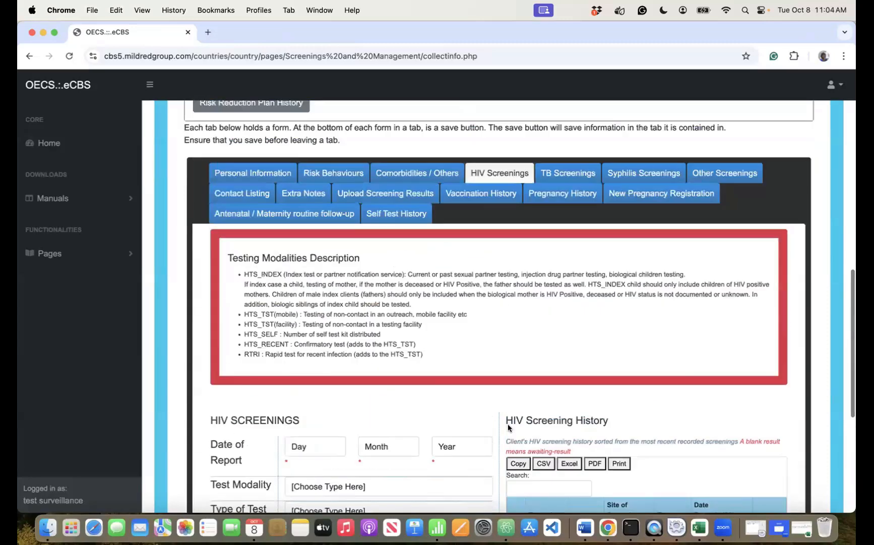
scroll(508, 424, "up", 2)
left_click(575, 323)
left_click(642, 319)
left_click(725, 319)
scroll(465, 457, "down", 2)
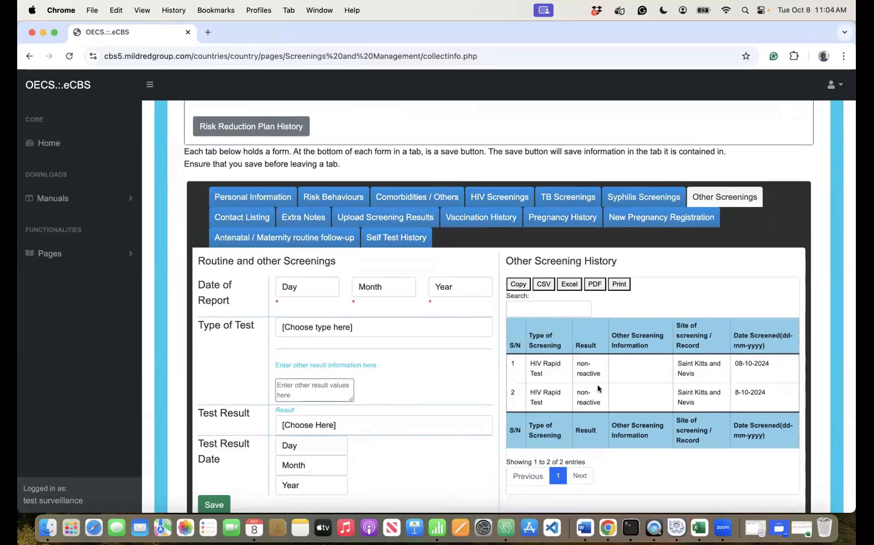
left_click(272, 196)
scroll(591, 351, "down", 10)
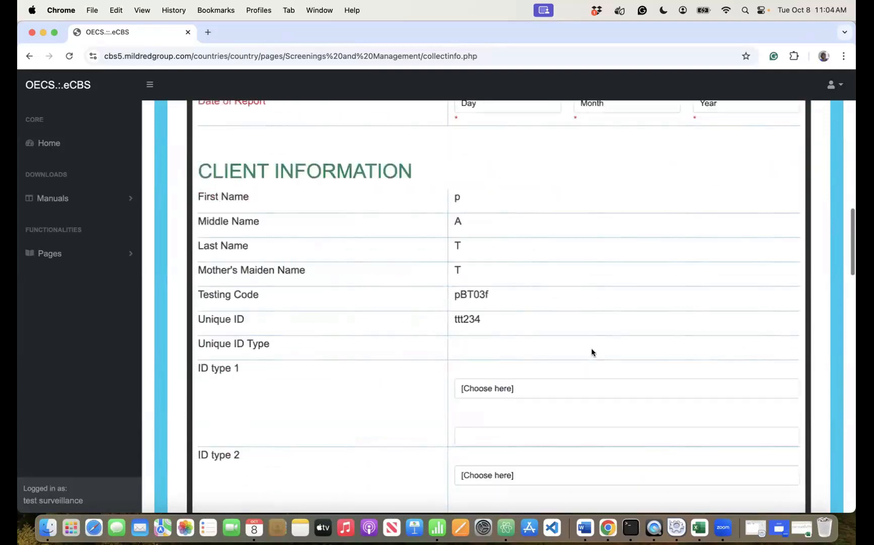
scroll(592, 352, "down", 15)
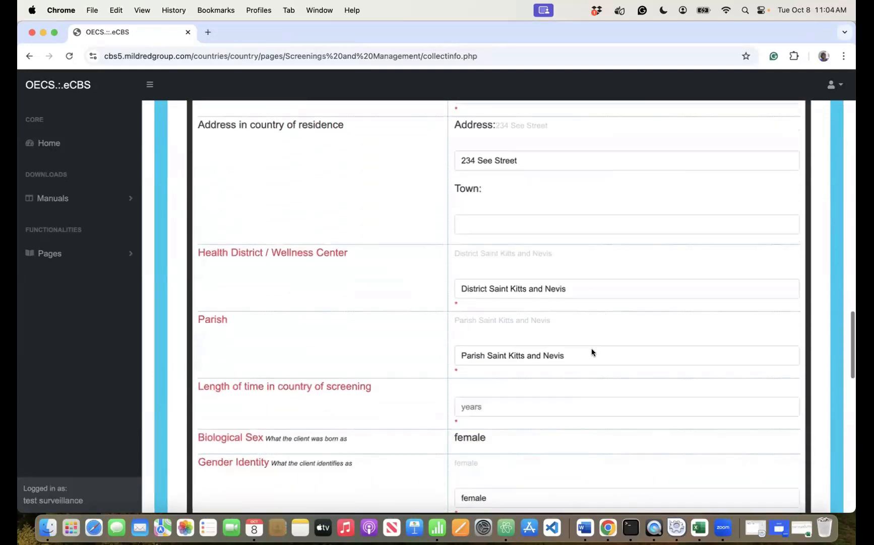
scroll(591, 351, "down", 15)
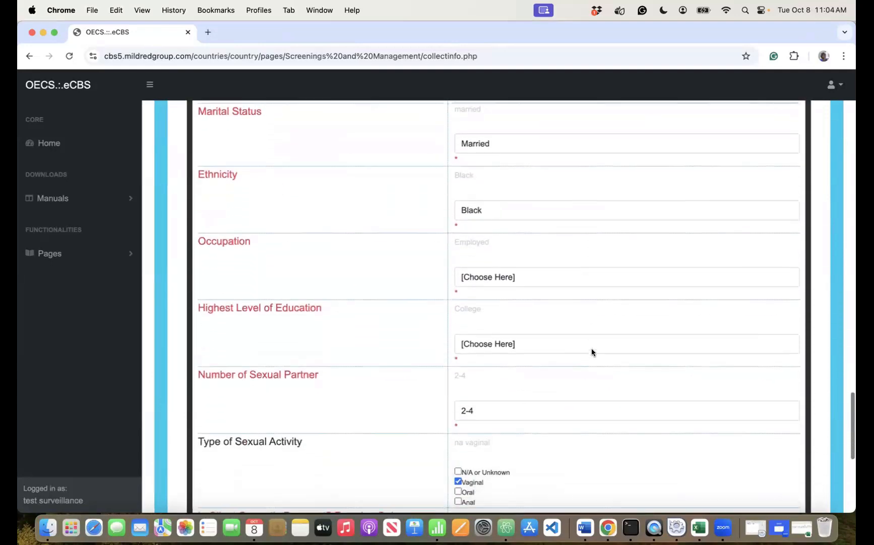
scroll(591, 352, "down", 3)
scroll(591, 352, "up", 15)
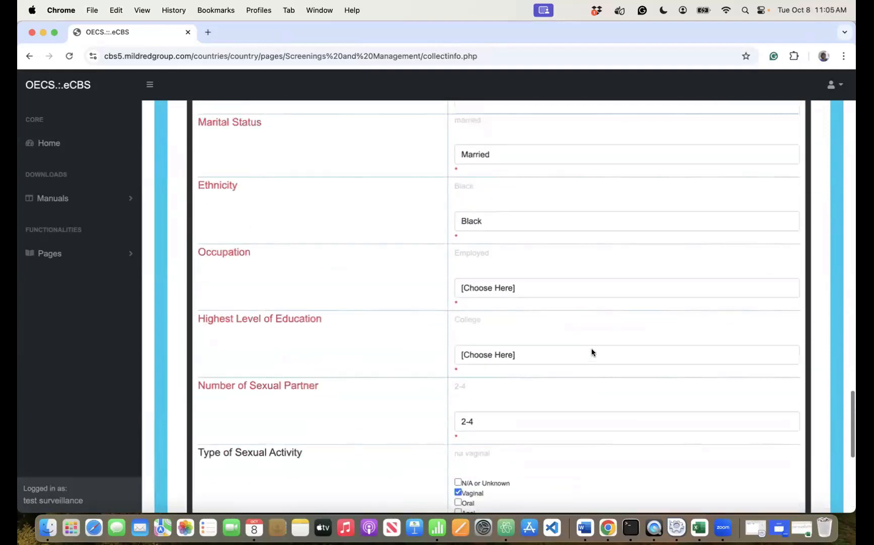
scroll(591, 352, "up", 6)
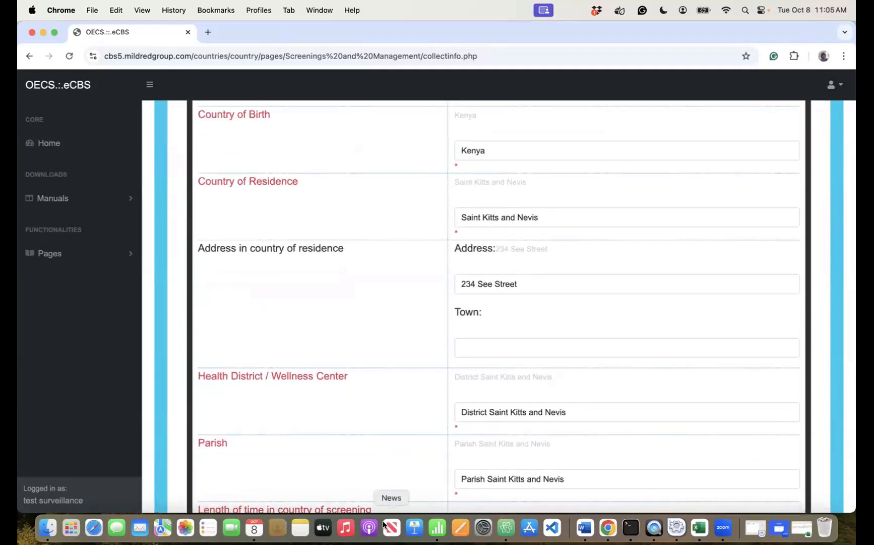
scroll(540, 284, "up", 5)
left_click(538, 276)
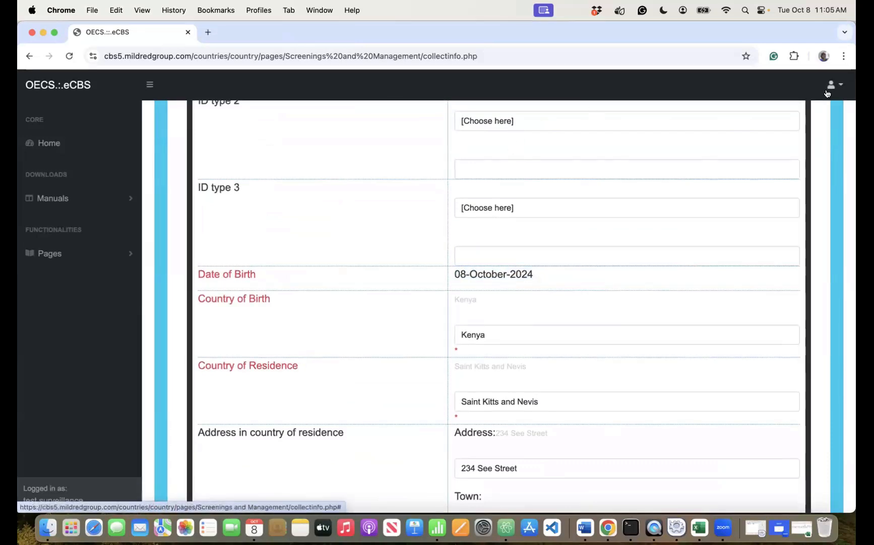
scroll(752, 158, "up", 8)
scroll(753, 157, "down", 5)
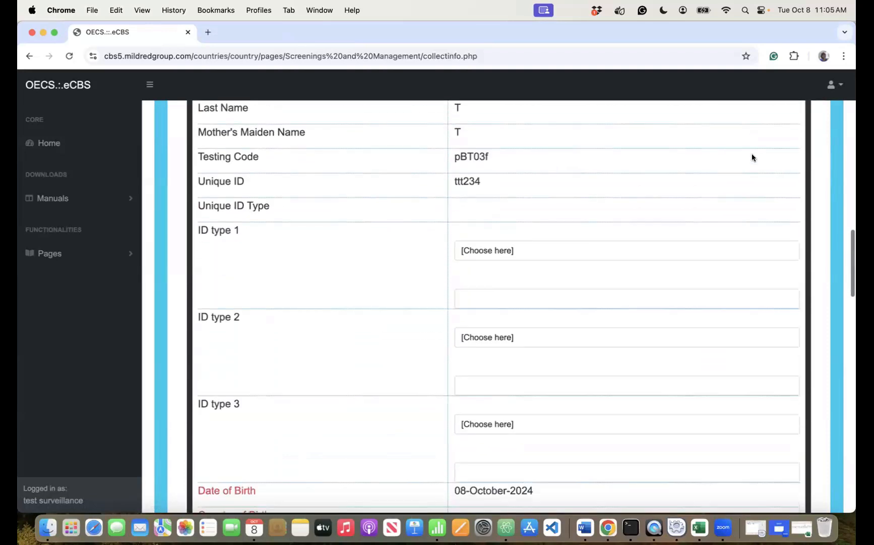
scroll(752, 157, "down", 3)
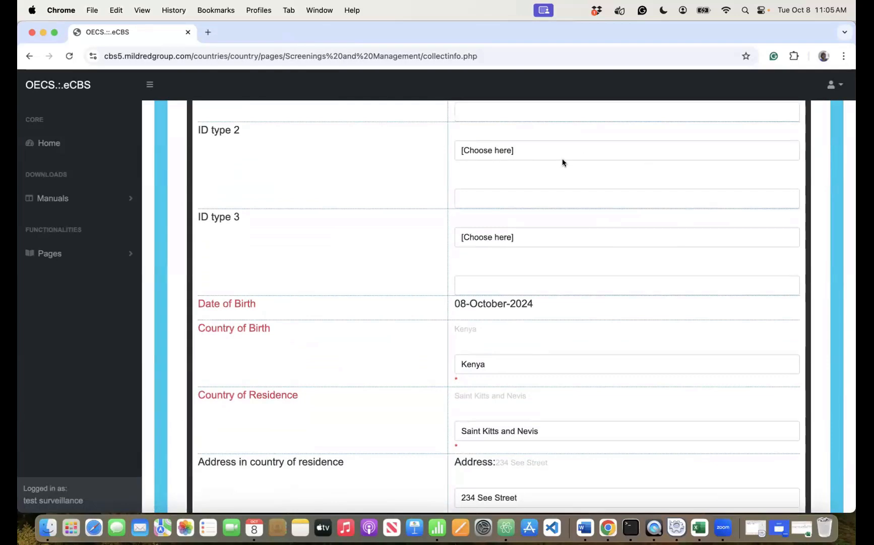
scroll(563, 158, "up", 10)
scroll(562, 158, "down", 6)
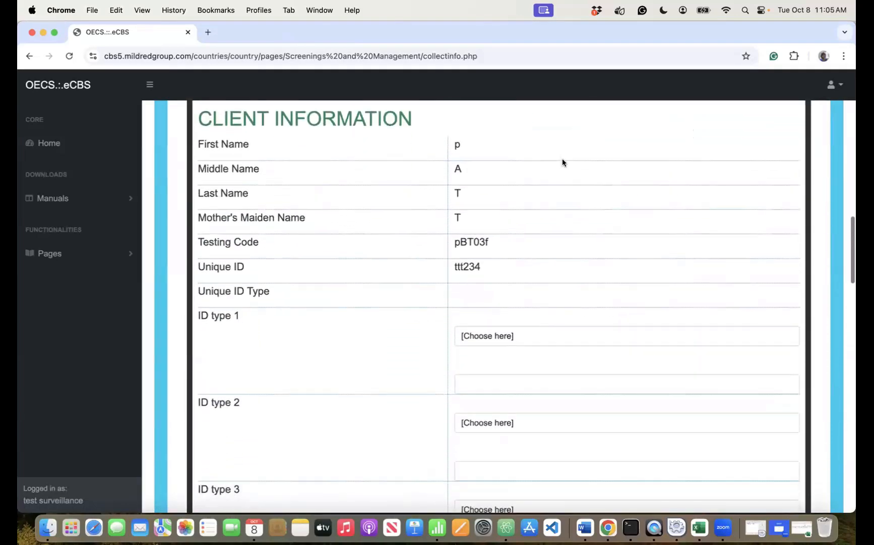
scroll(562, 158, "down", 8)
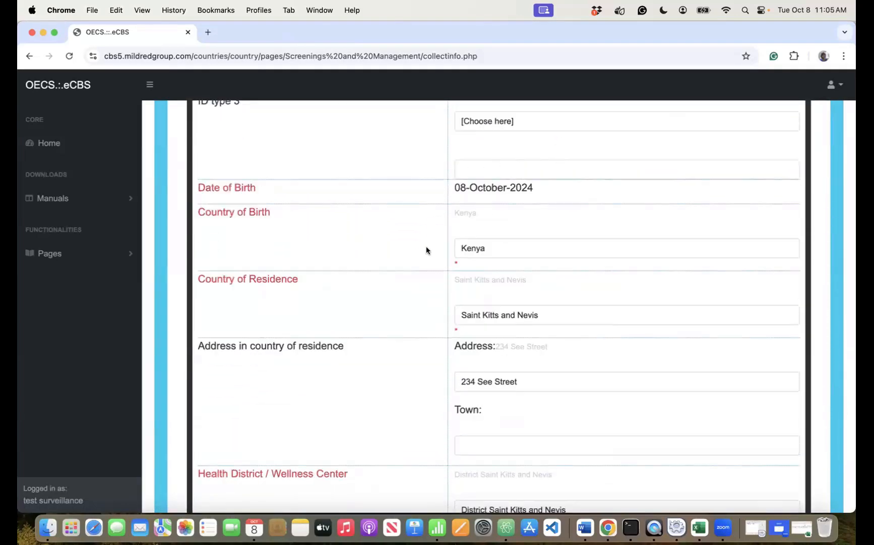
scroll(426, 246, "down", 10)
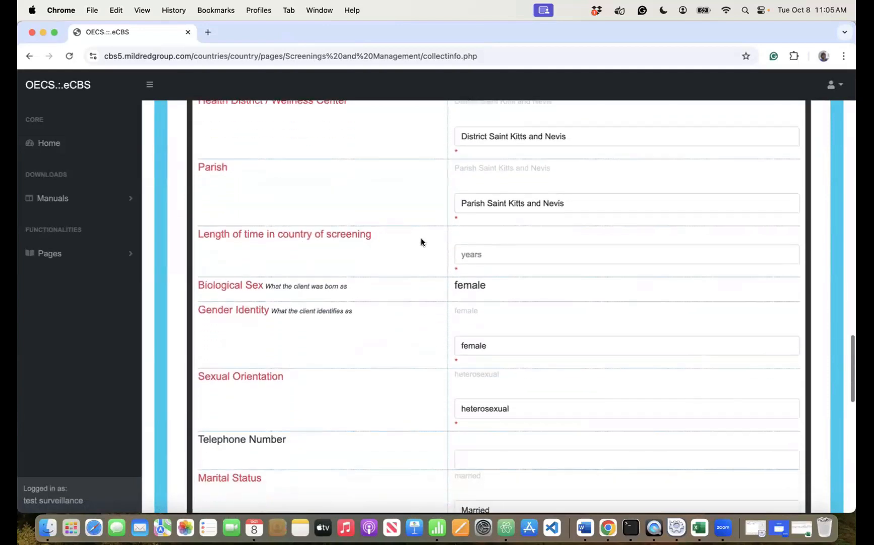
scroll(421, 242, "down", 6)
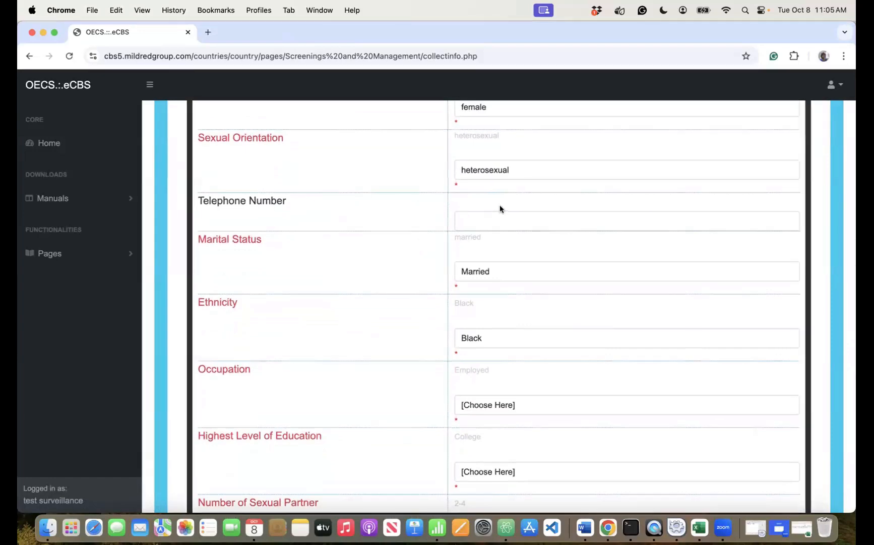
scroll(500, 205, "up", 10)
scroll(501, 206, "up", 5)
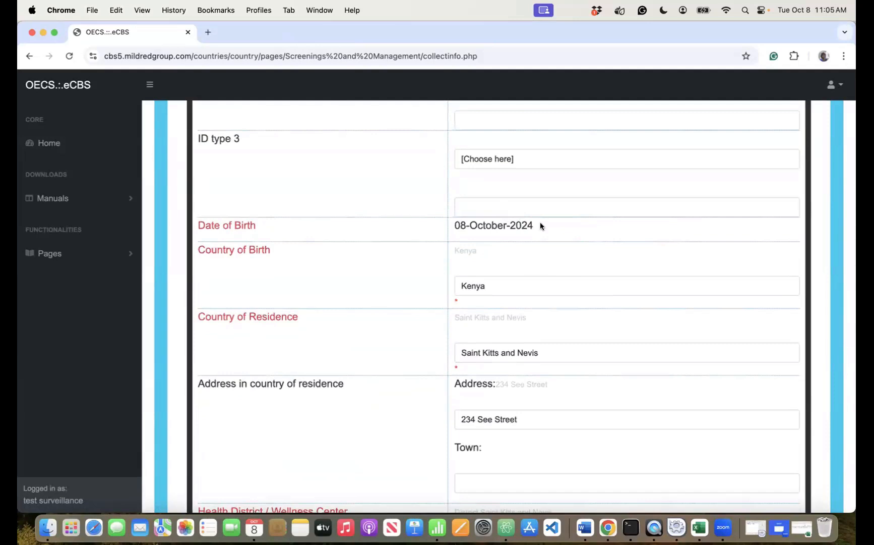
left_click_drag(541, 226, 452, 224)
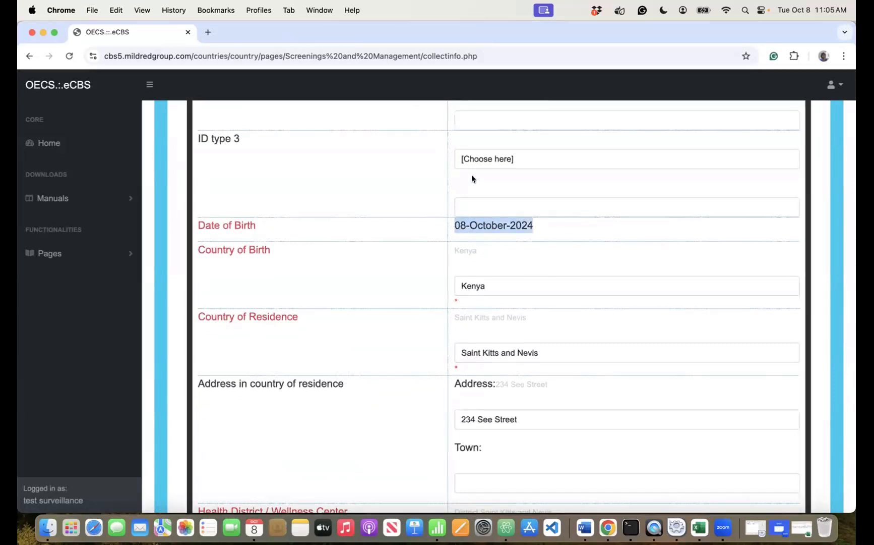
scroll(471, 176, "up", 10)
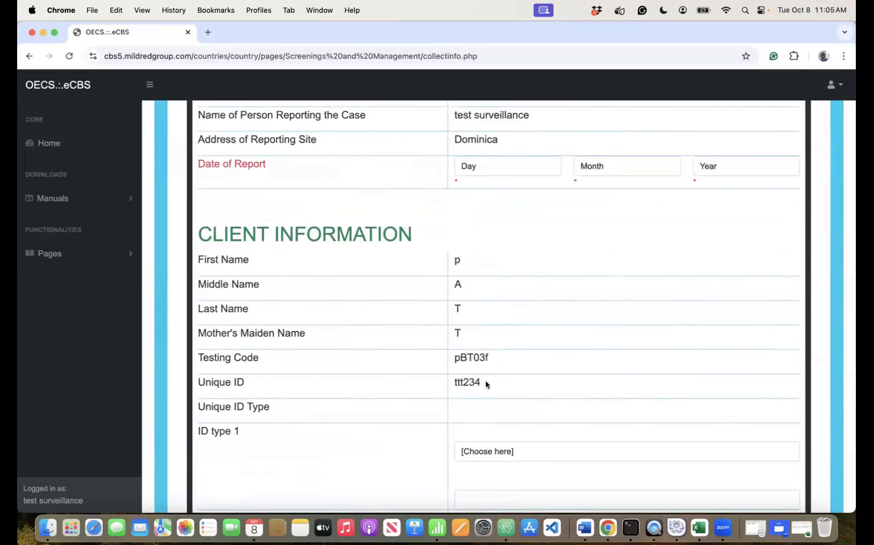
left_click_drag(486, 381, 449, 379)
- Log out and sign back in with the administrator account
left_click(834, 84)
left_click(777, 109)
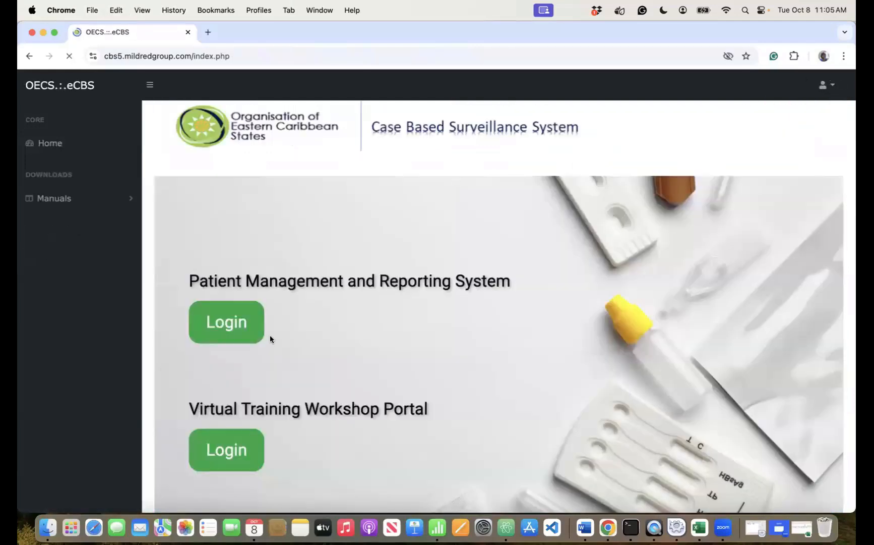
left_click(232, 324)
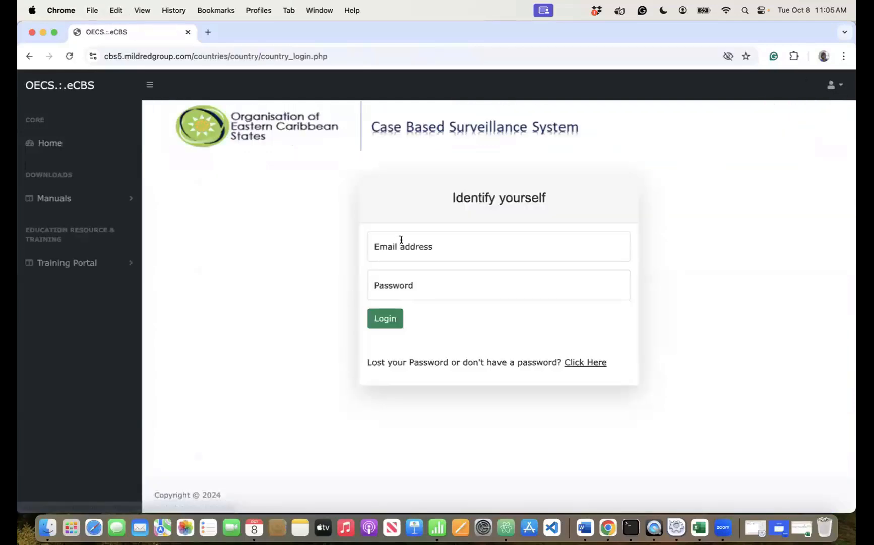
left_click(402, 241)
left_click(384, 319)
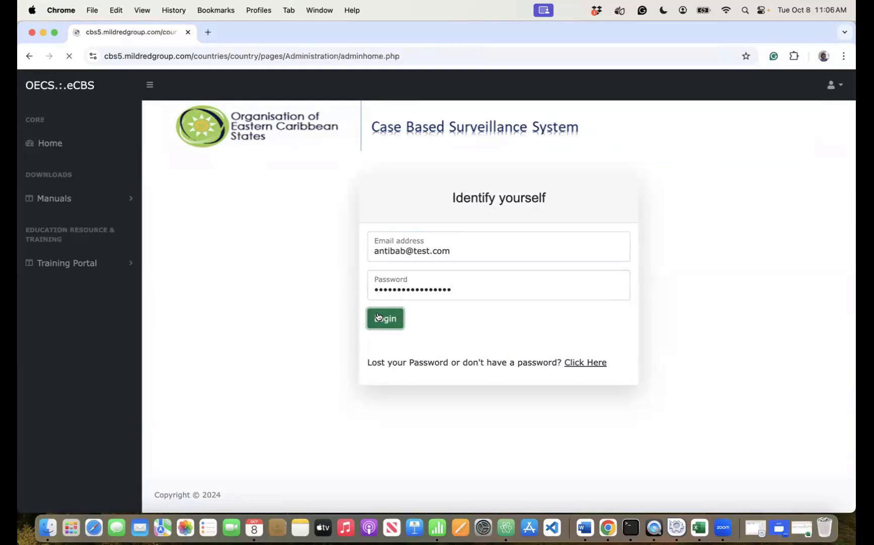
- Open Users & Accounts > Update client's personal information and look up the client's unique ID
left_click(99, 258)
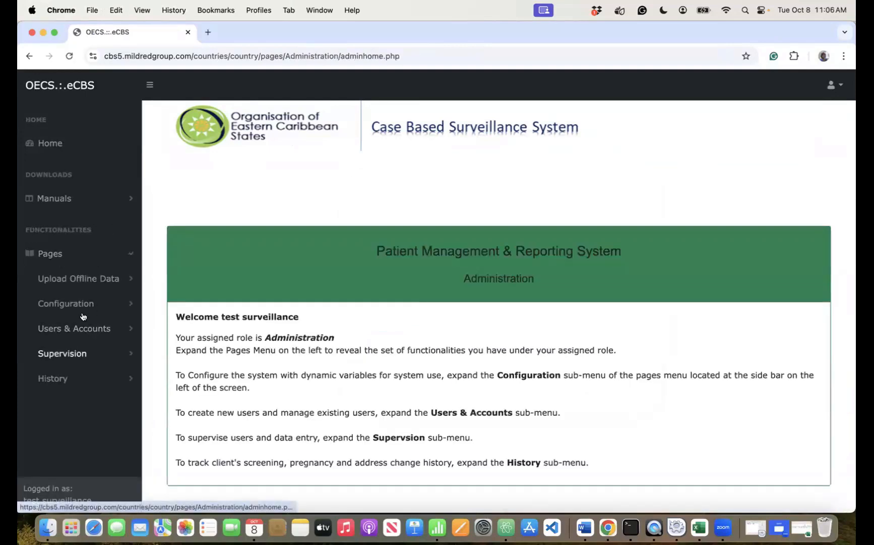
left_click(75, 337)
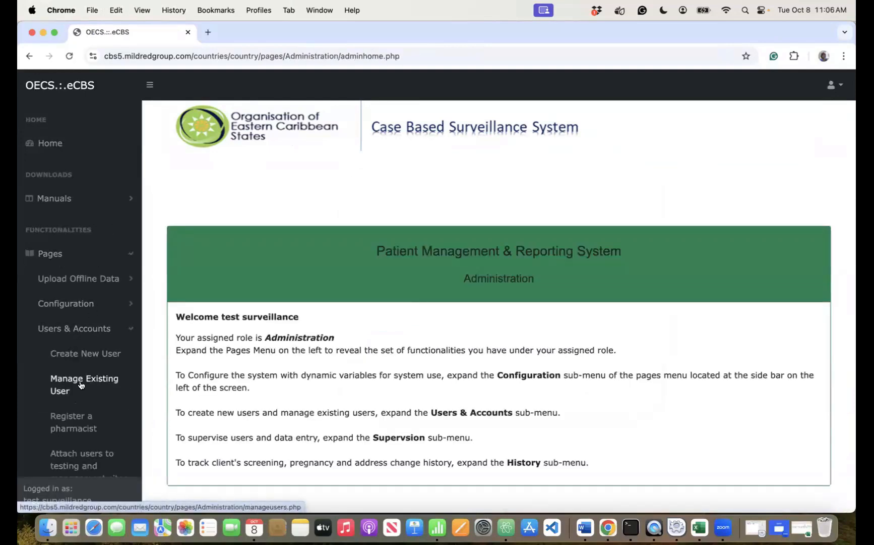
scroll(78, 363, "down", 5)
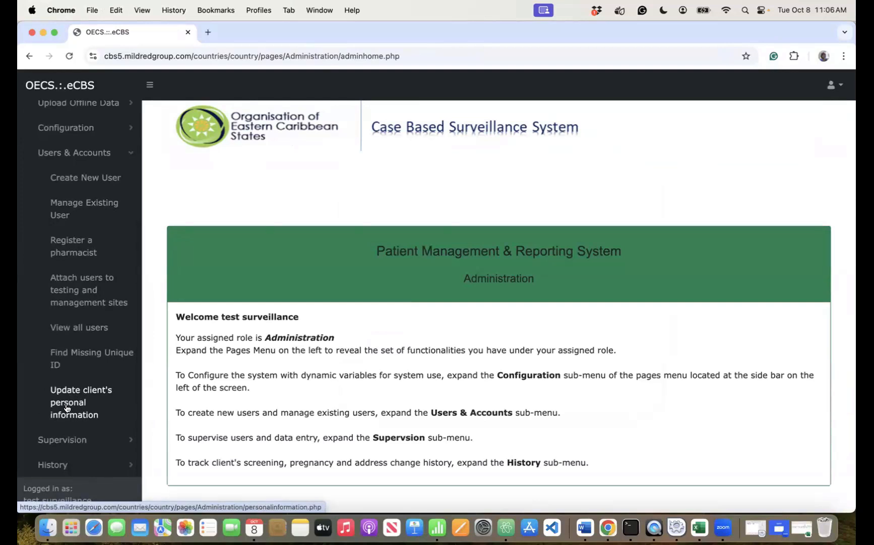
left_click(67, 407)
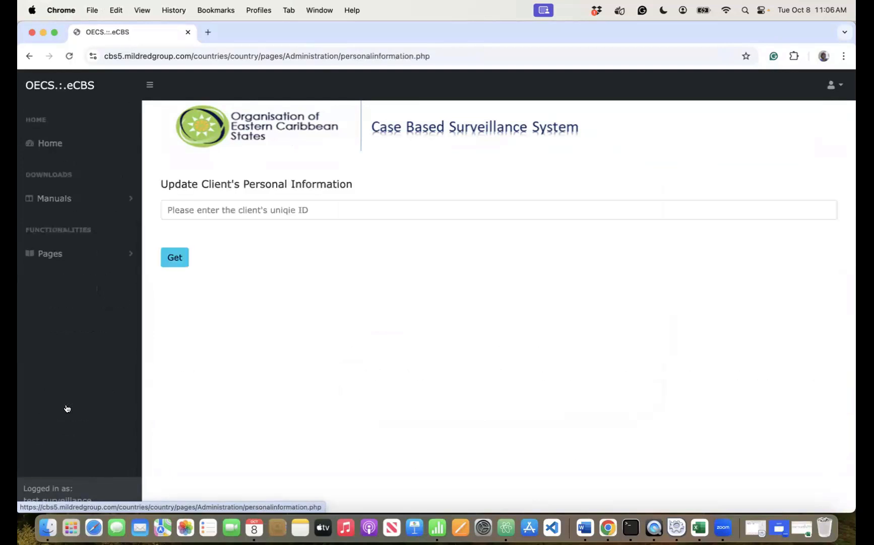
left_click(208, 211)
type("c")
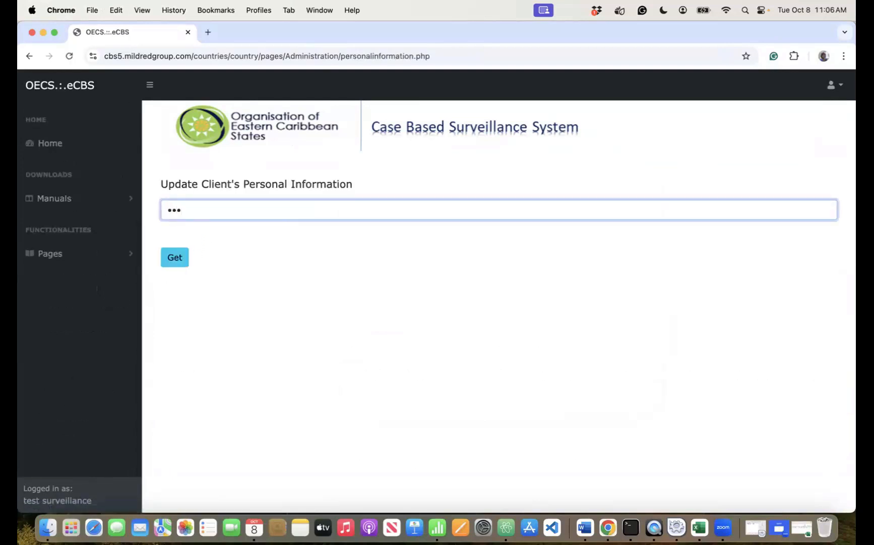
left_click(174, 258)
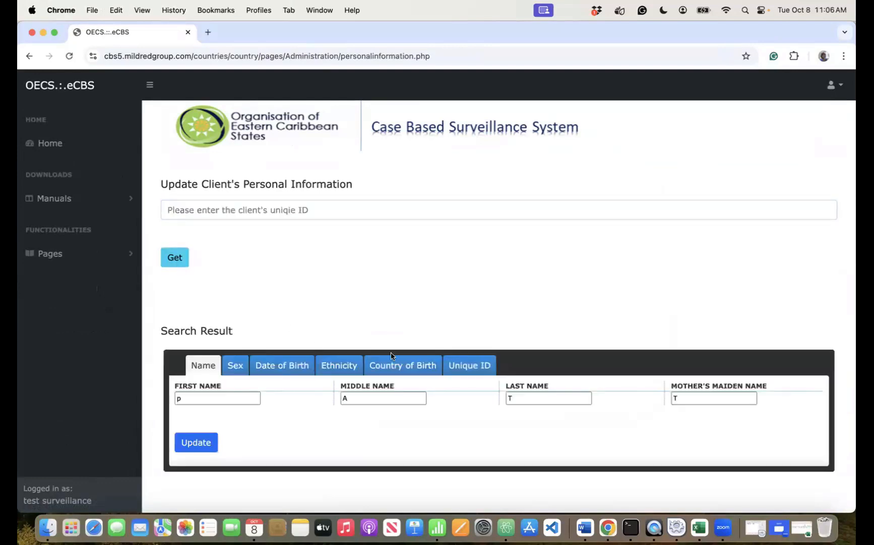
- Change the date of birth to day 3, March, 2003 and save the update
left_click(216, 396)
left_click(286, 364)
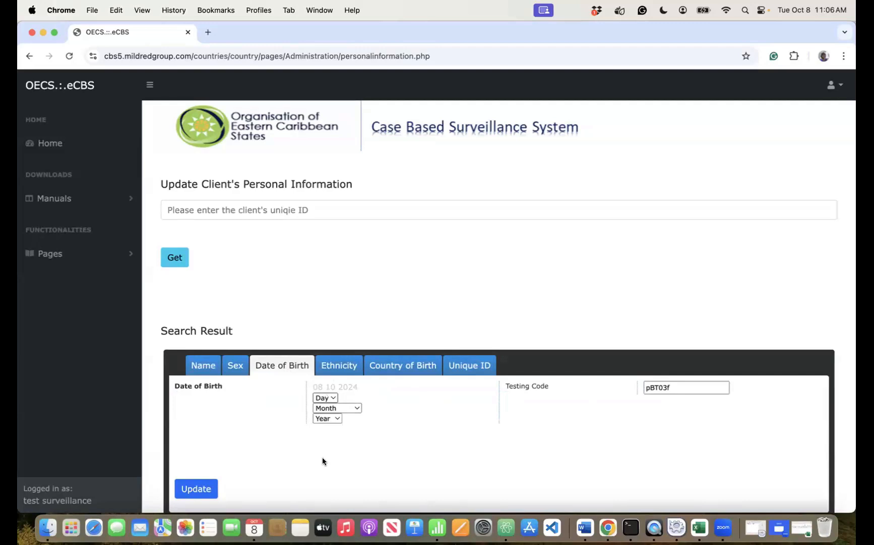
left_click(325, 397)
left_click(327, 418)
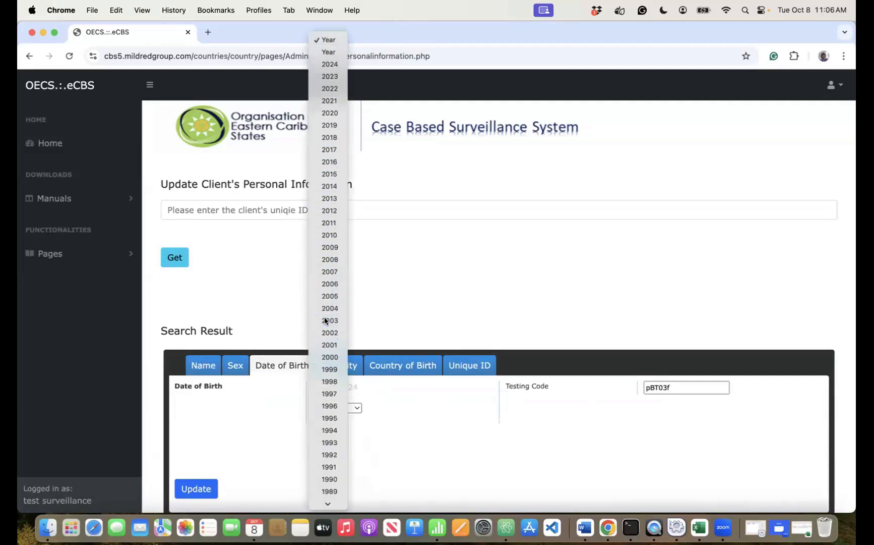
left_click(329, 369)
left_click(181, 489)
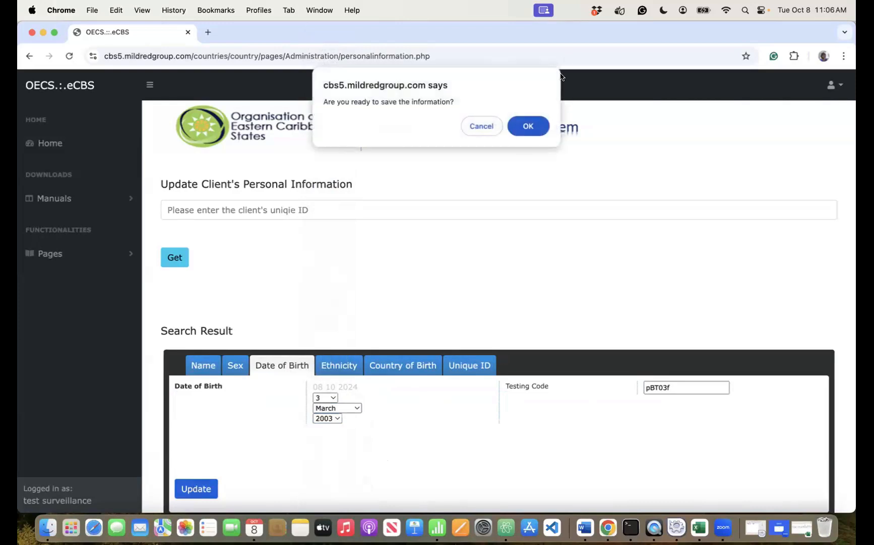
left_click(523, 126)
left_click(525, 126)
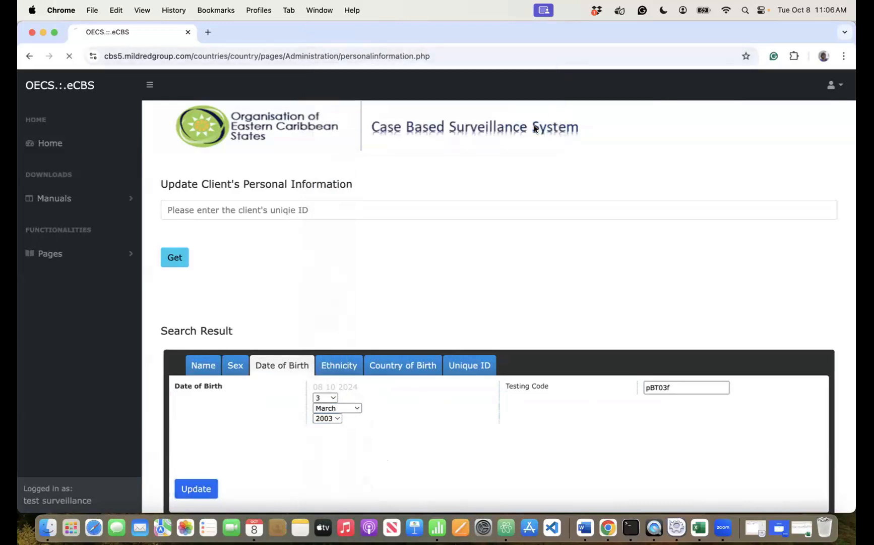
- Check the saved date of birth alongside the sex, ethnicity, country of birth and unique ID details
left_click(290, 367)
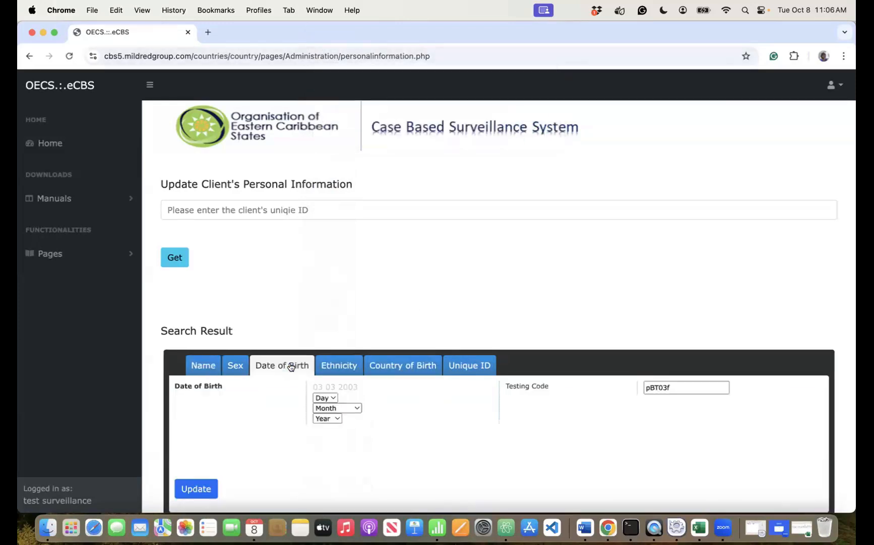
left_click(235, 365)
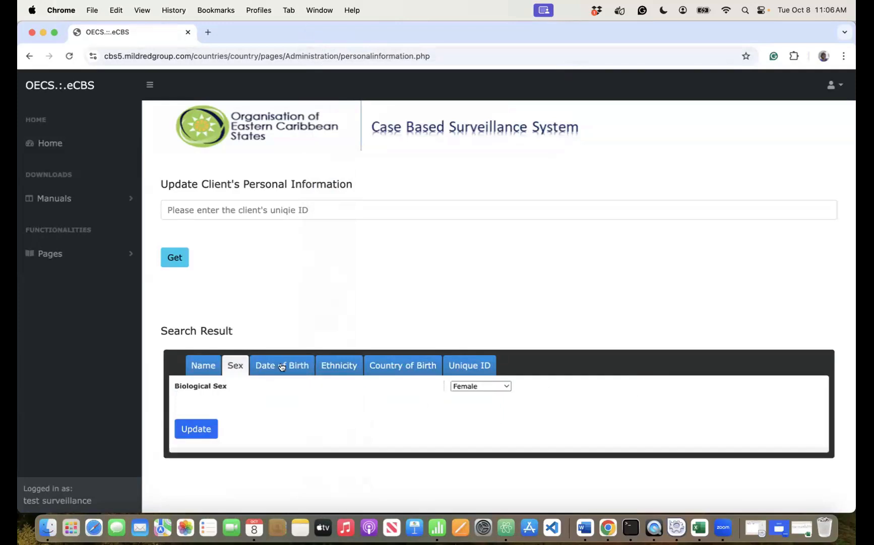
left_click(286, 365)
left_click(343, 364)
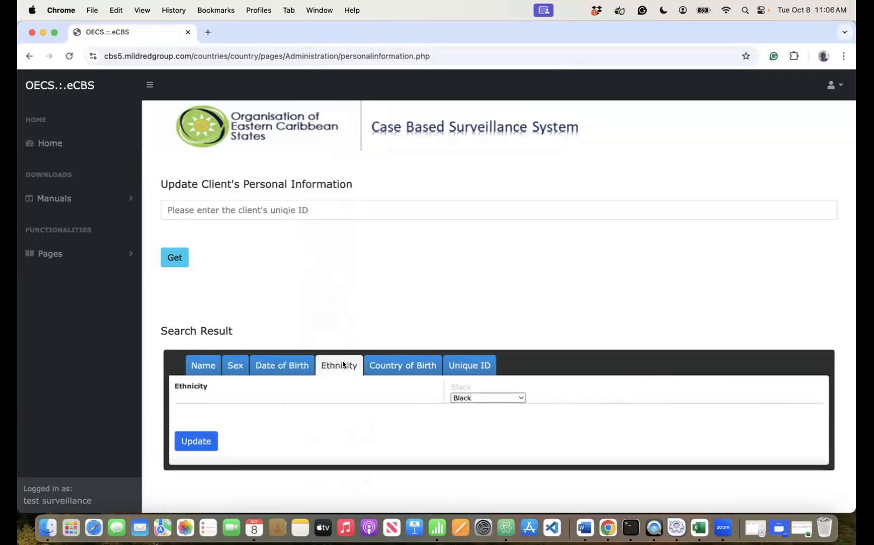
left_click(401, 364)
left_click(473, 365)
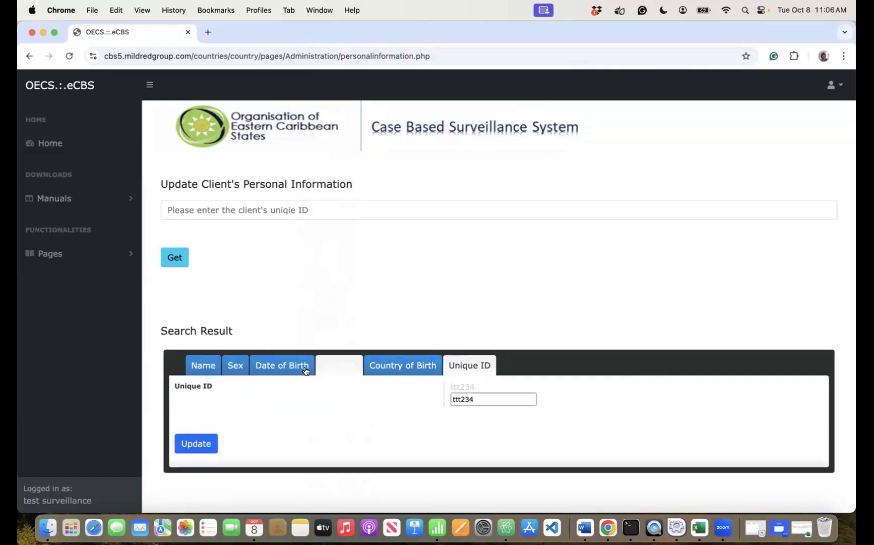
left_click(275, 366)
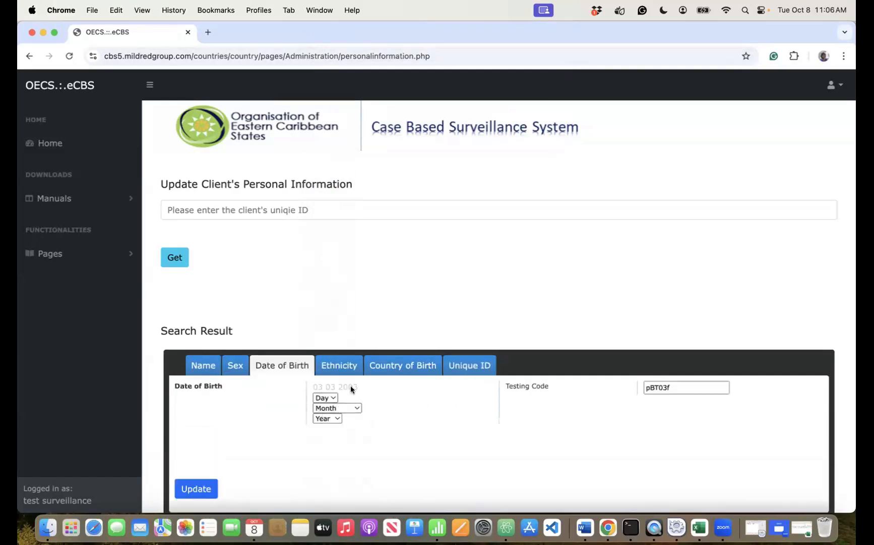
- Highlight the stored date 03 03 2003, then view ethnicity, country of birth, unique ID, sex and name
left_click_drag(360, 386, 303, 387)
left_click(370, 415)
left_click(326, 364)
left_click(391, 367)
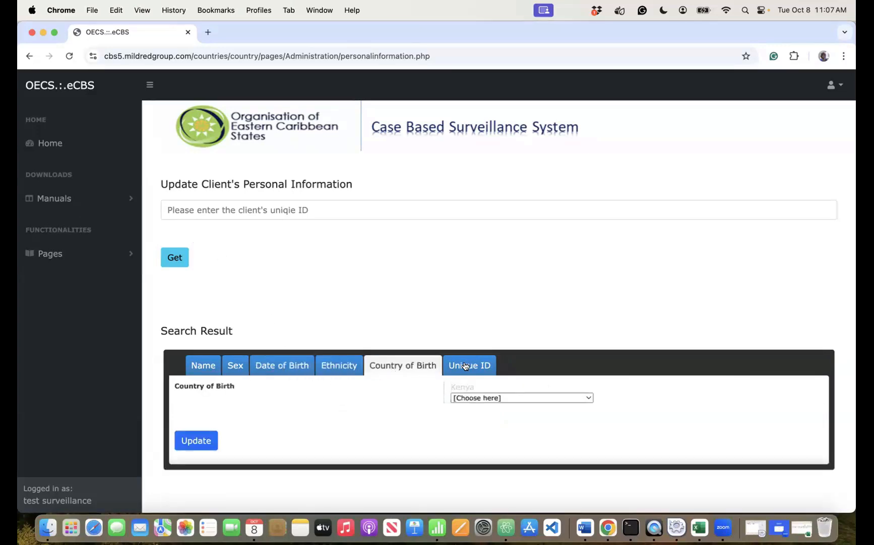
left_click(466, 366)
left_click(227, 365)
left_click(204, 365)
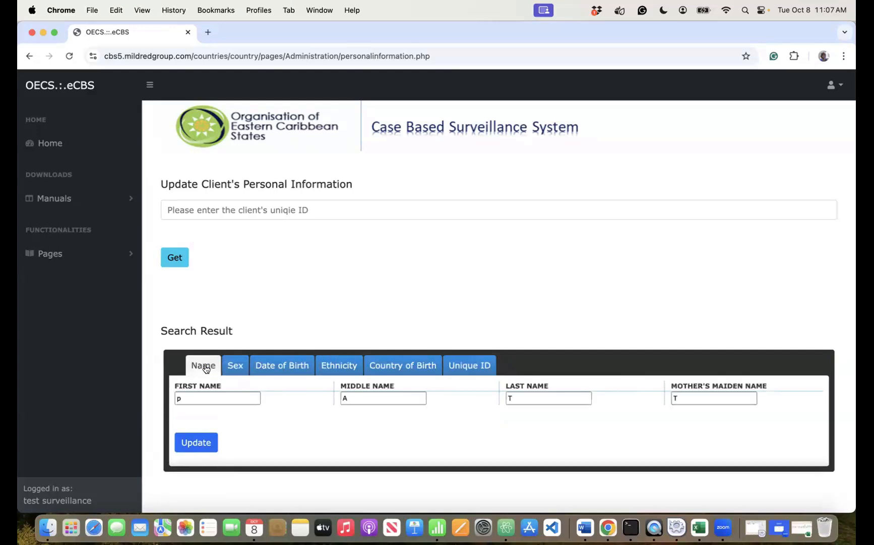